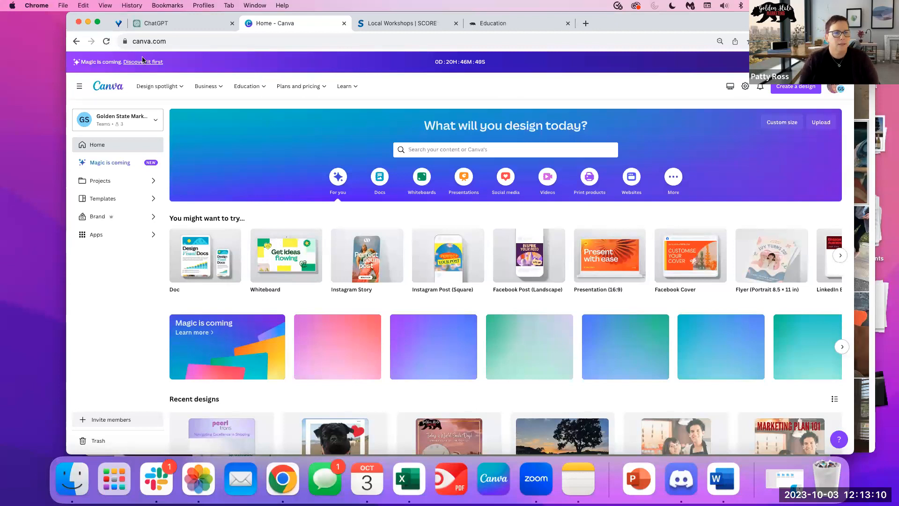
Stretch the browser window's left and right edges to the screen edges.
{"action": "left_click_drag", "start_coordinate": [68, 451], "coordinate": [11, 453]}
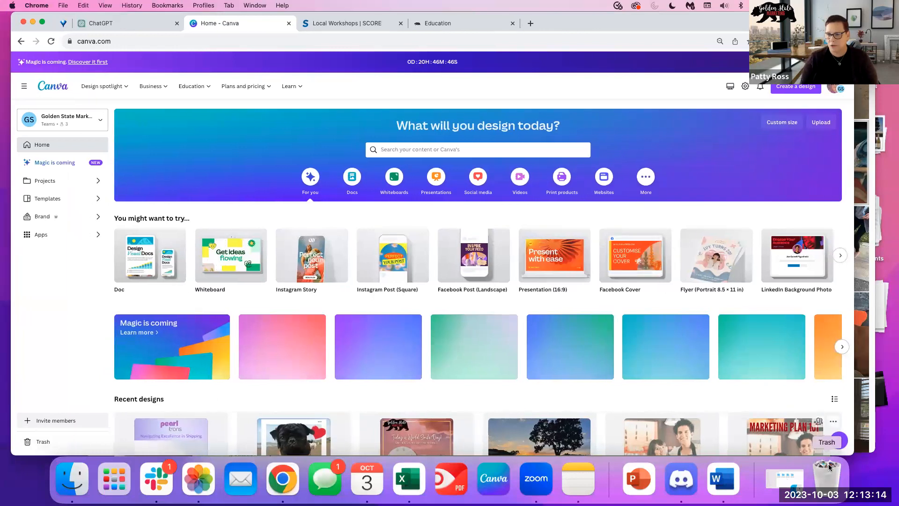
{"action": "left_click_drag", "start_coordinate": [854, 452], "coordinate": [898, 453]}
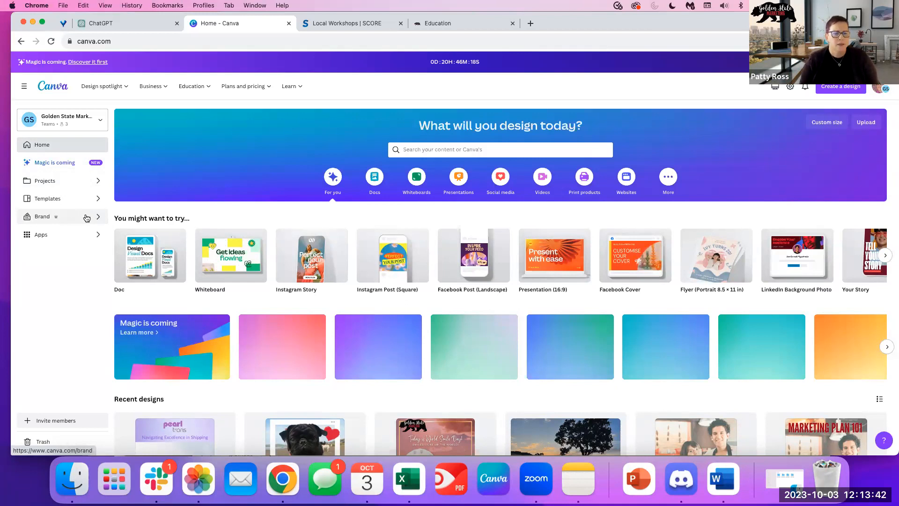
Open the client's brand kit from Brand and scroll through its palette and font styles.
{"action": "left_click", "coordinate": [40, 217]}
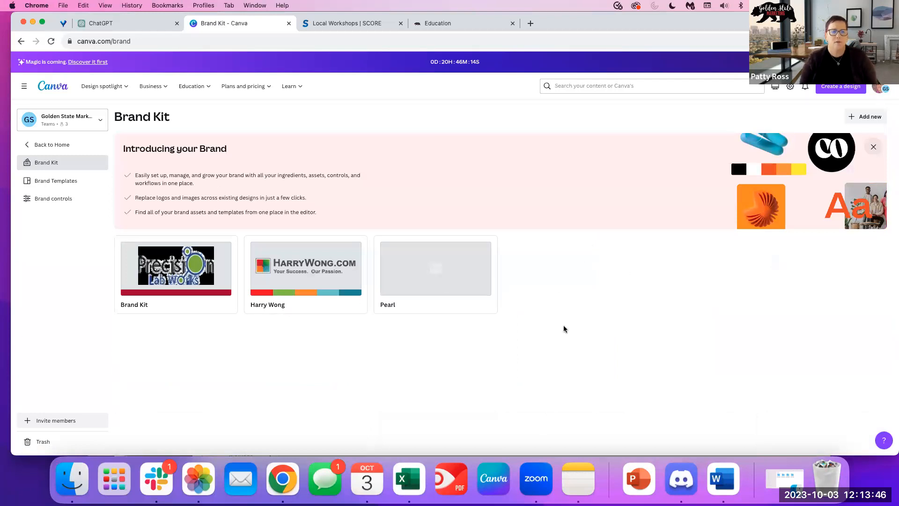
{"action": "left_click", "coordinate": [307, 249]}
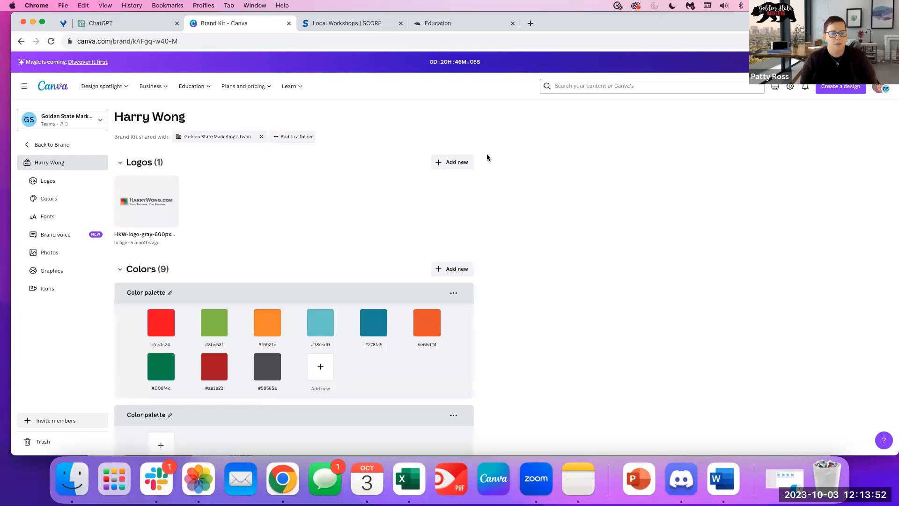
{"action": "scroll", "coordinate": [454, 337], "scroll_direction": "down", "scroll_amount": 5}
{"action": "scroll", "coordinate": [457, 343], "scroll_direction": "up", "scroll_amount": 1}
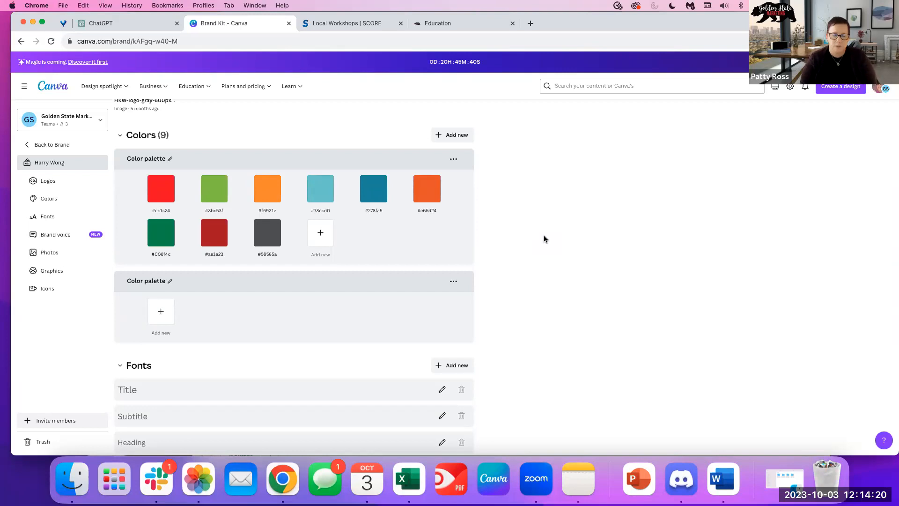
{"action": "scroll", "coordinate": [534, 277], "scroll_direction": "down", "scroll_amount": 3}
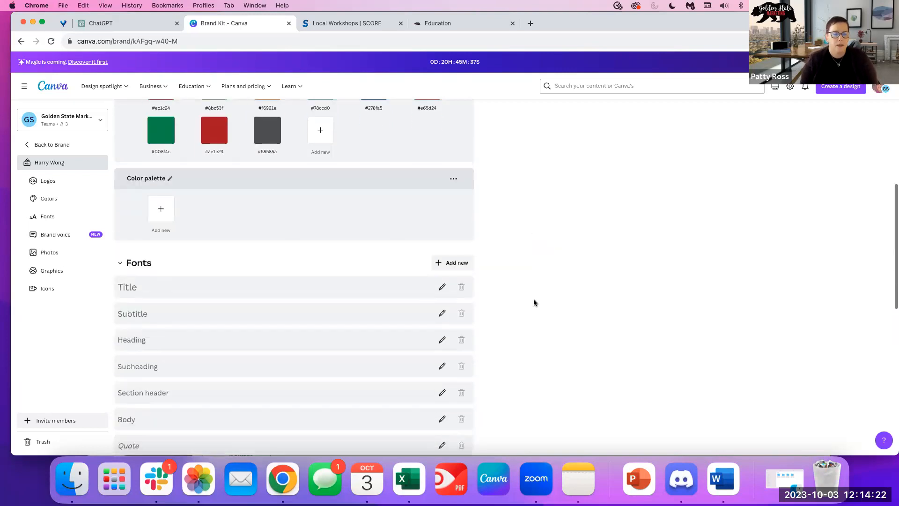
{"action": "scroll", "coordinate": [534, 302], "scroll_direction": "down", "scroll_amount": 3}
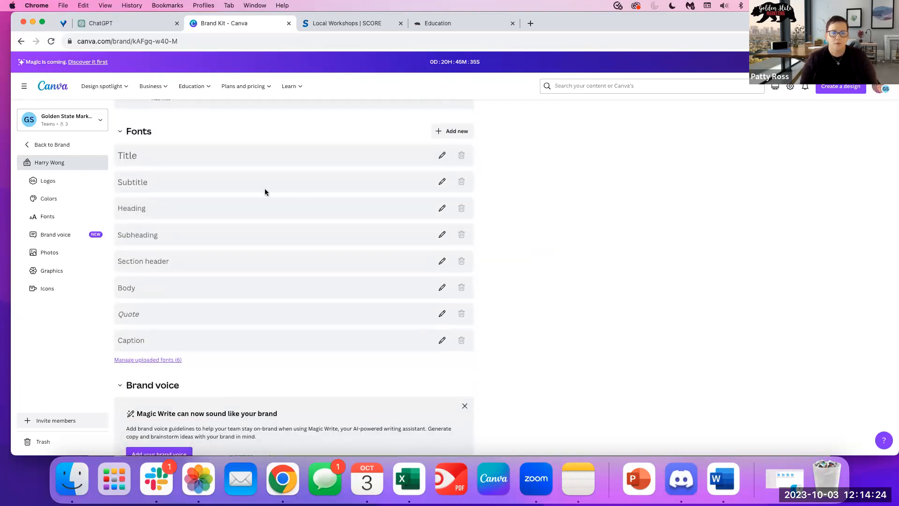
{"action": "left_click", "coordinate": [154, 360]}
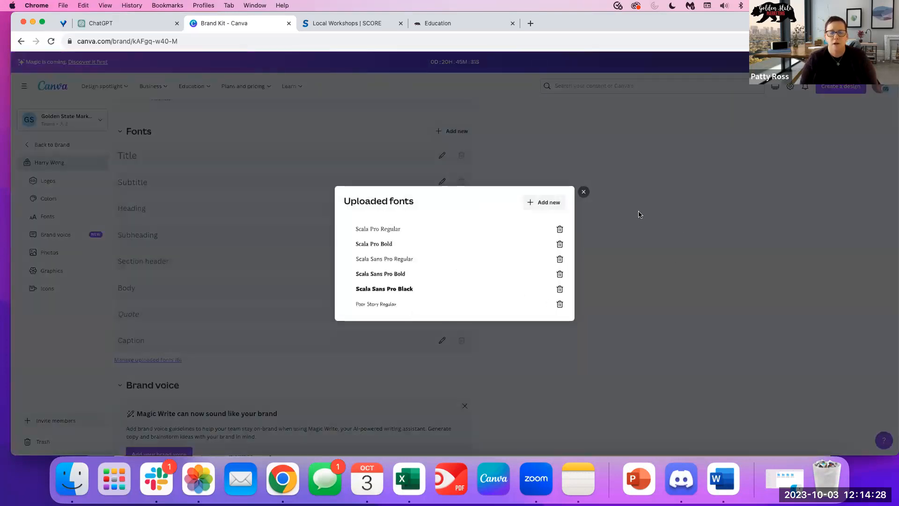
{"action": "left_click", "coordinate": [584, 192]}
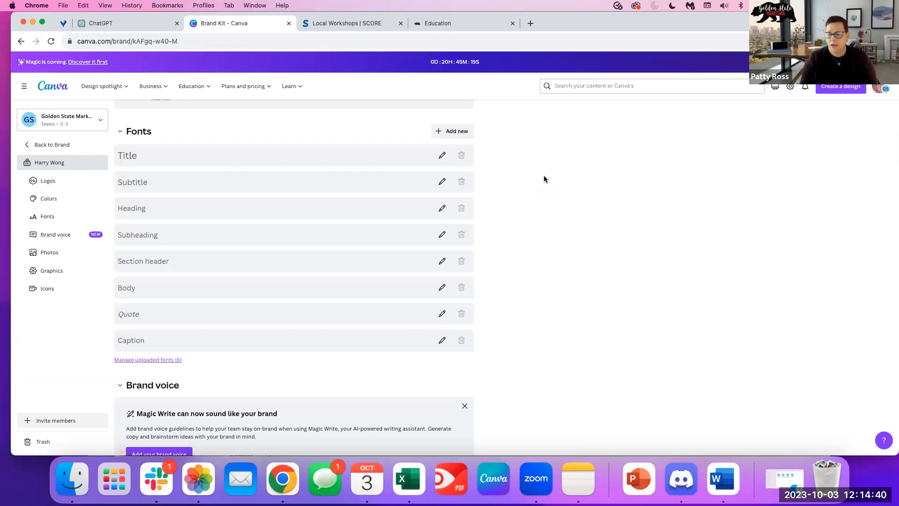
{"action": "scroll", "coordinate": [522, 224], "scroll_direction": "down", "scroll_amount": 5}
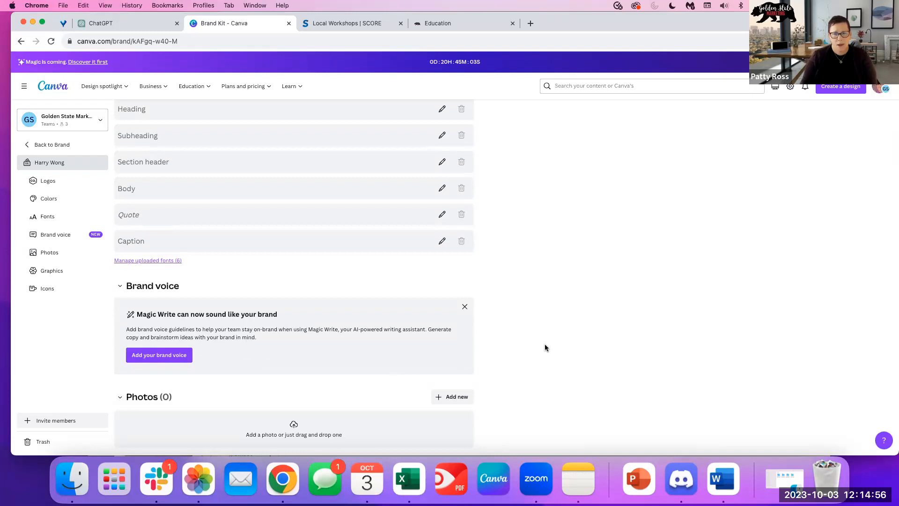
{"action": "scroll", "coordinate": [511, 351], "scroll_direction": "down", "scroll_amount": 5}
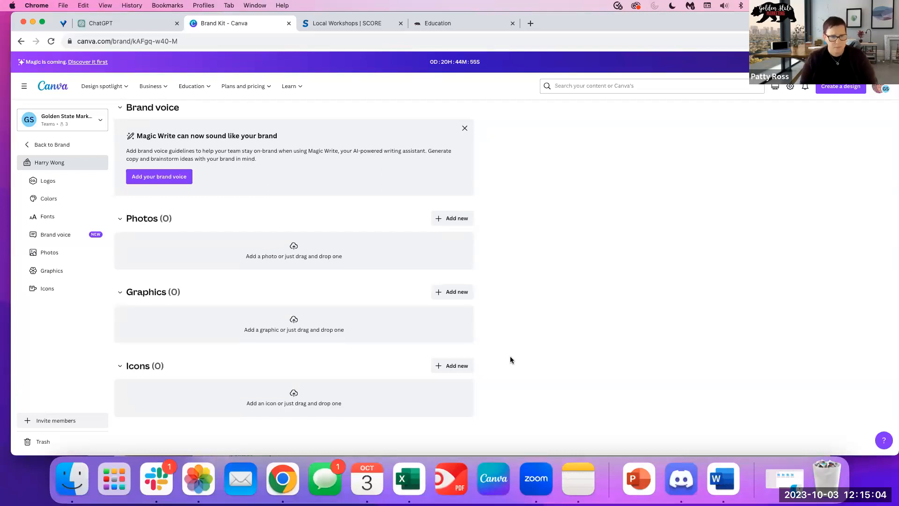
{"action": "scroll", "coordinate": [509, 356], "scroll_direction": "up", "scroll_amount": 1}
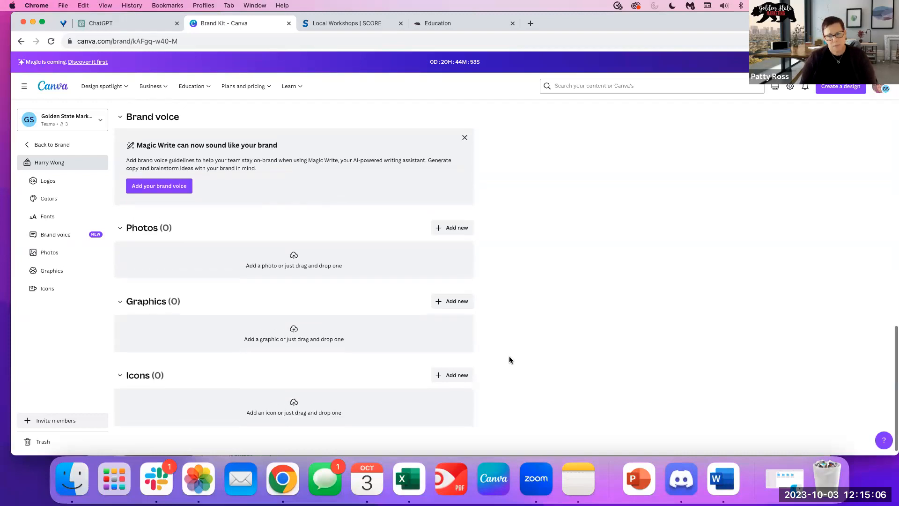
{"action": "scroll", "coordinate": [510, 359], "scroll_direction": "up", "scroll_amount": 10}
{"action": "scroll", "coordinate": [509, 361], "scroll_direction": "up", "scroll_amount": 10}
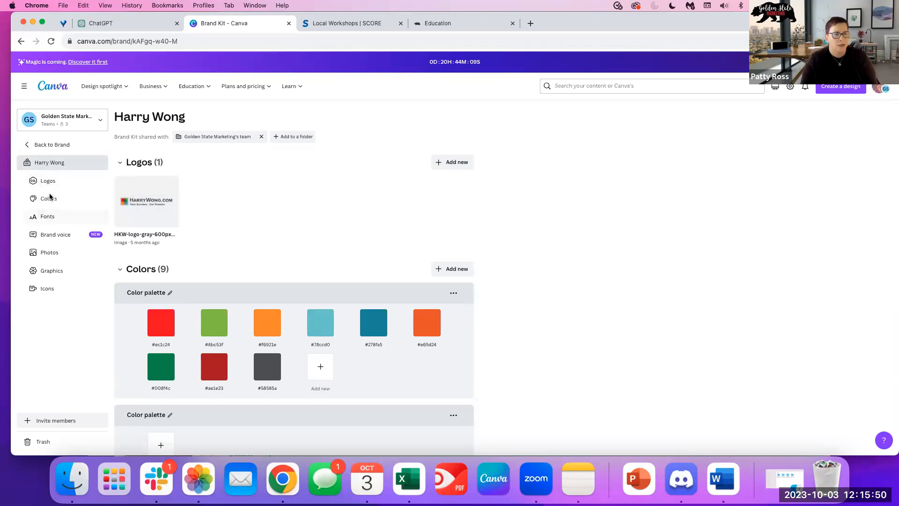
Return to the Canva home page and scroll through its design suggestions.
{"action": "left_click", "coordinate": [54, 88]}
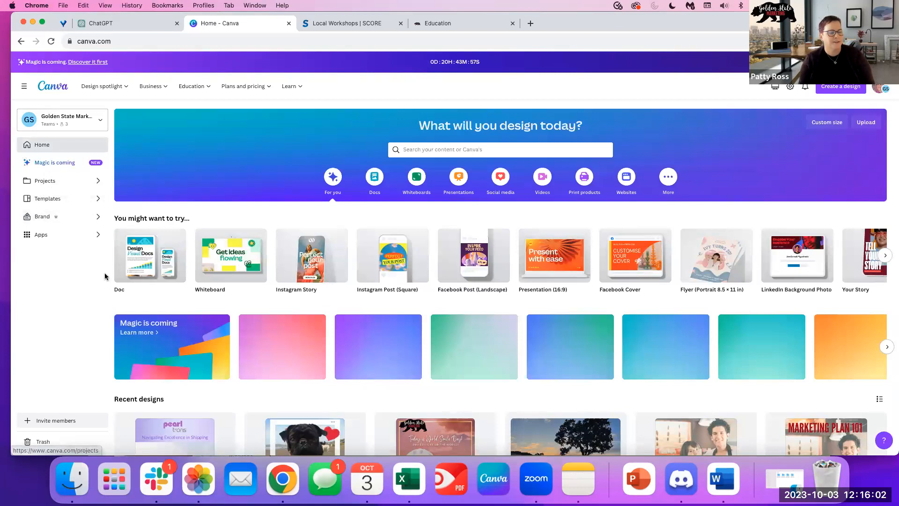
{"action": "scroll", "coordinate": [106, 275], "scroll_direction": "down", "scroll_amount": 1}
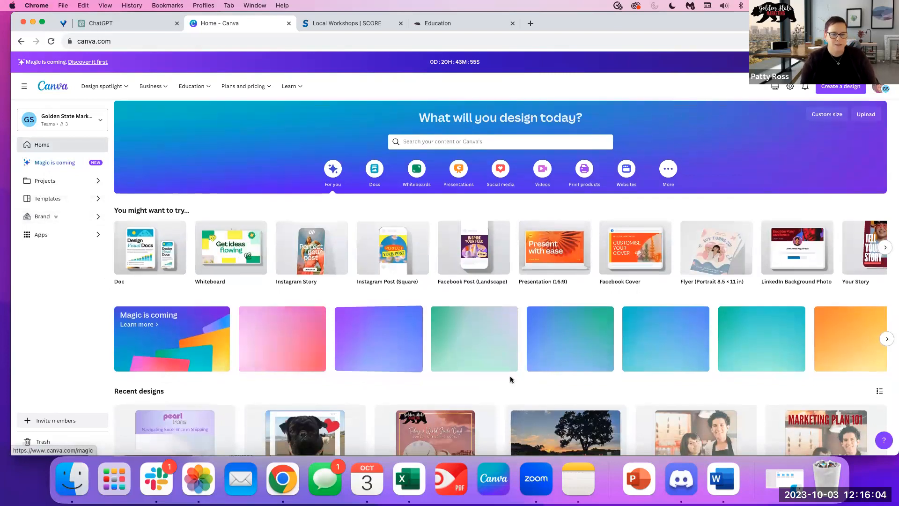
{"action": "scroll", "coordinate": [244, 190], "scroll_direction": "down", "scroll_amount": 1}
{"action": "scroll", "coordinate": [109, 182], "scroll_direction": "up", "scroll_amount": 1}
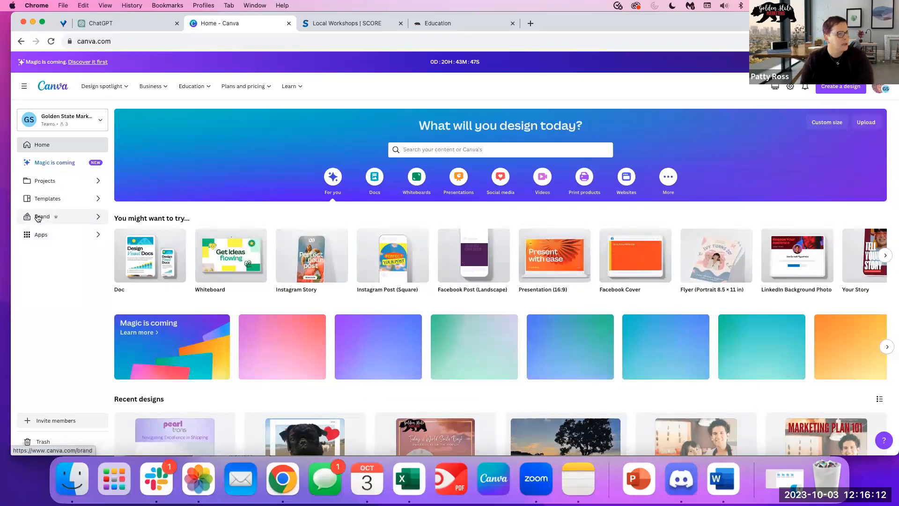
Try apps directory searches for 'content pl' and 'brnak', clear them, and go back Home.
{"action": "left_click", "coordinate": [41, 234]}
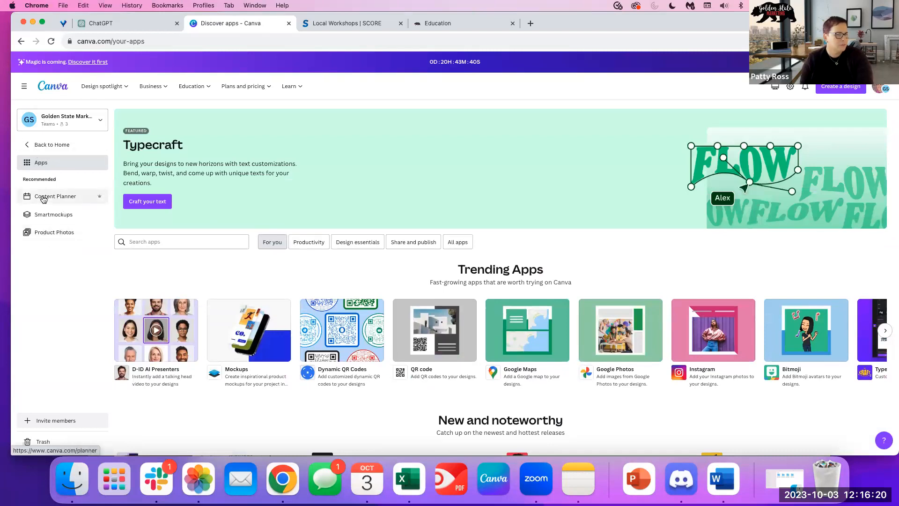
{"action": "left_click", "coordinate": [158, 243]}
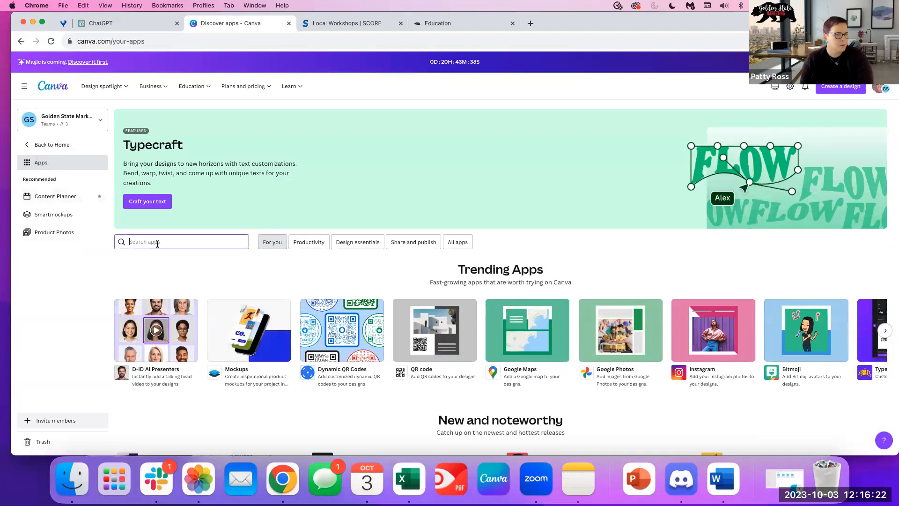
{"action": "type", "text": "content planne"}
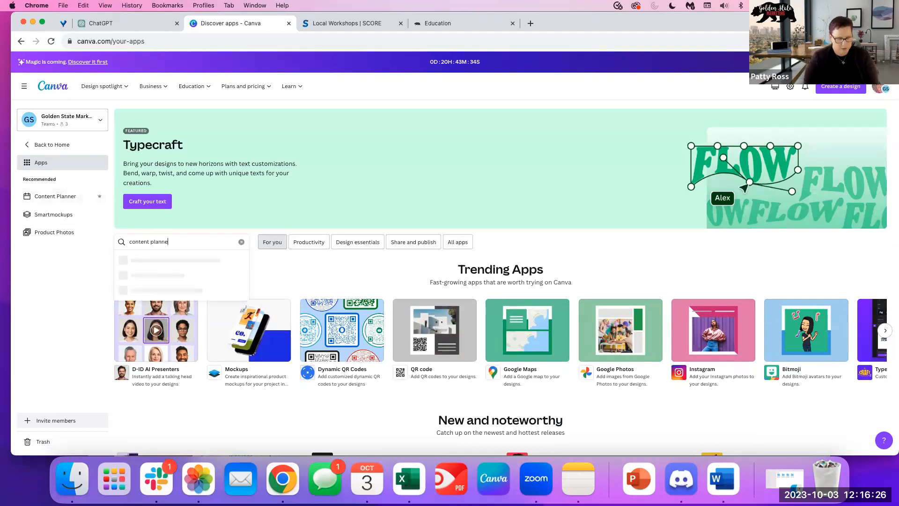
{"action": "key", "text": "BackSpace"}
{"action": "key", "text": "BackSpace"}
{"action": "key", "text": "BackSpace"}
{"action": "key", "text": "BackSpace"}
{"action": "key", "text": "BackSpace"}
{"action": "key", "text": "BackSpace"}
{"action": "key", "text": "BackSpace"}
{"action": "key", "text": "BackSpace"}
{"action": "type", "text": "brnak"}
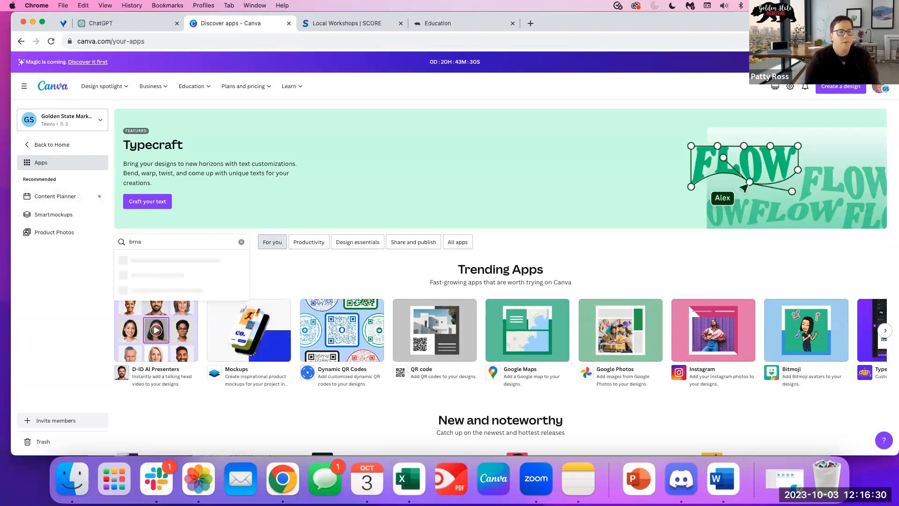
{"action": "key", "text": "BackSpace"}
{"action": "key", "text": "BackSpace"}
{"action": "key", "text": "BackSpace"}
{"action": "key", "text": "BackSpace"}
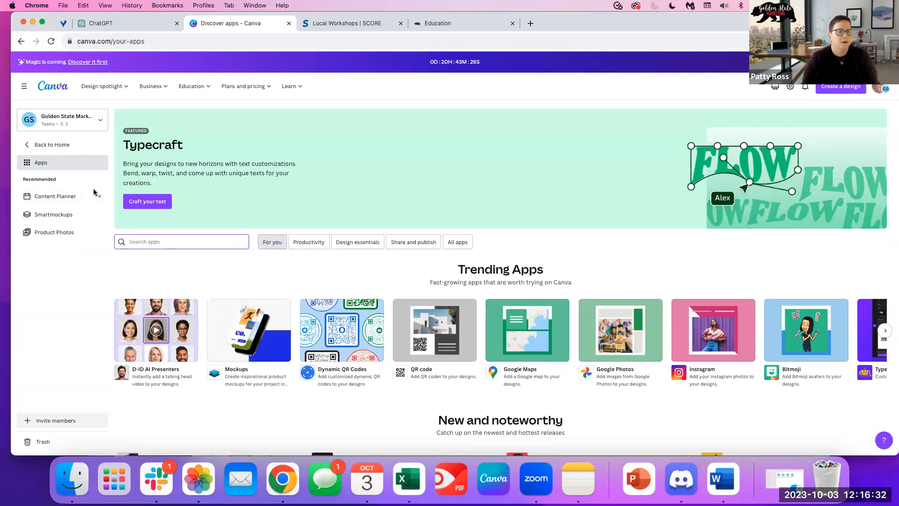
{"action": "left_click", "coordinate": [54, 146]}
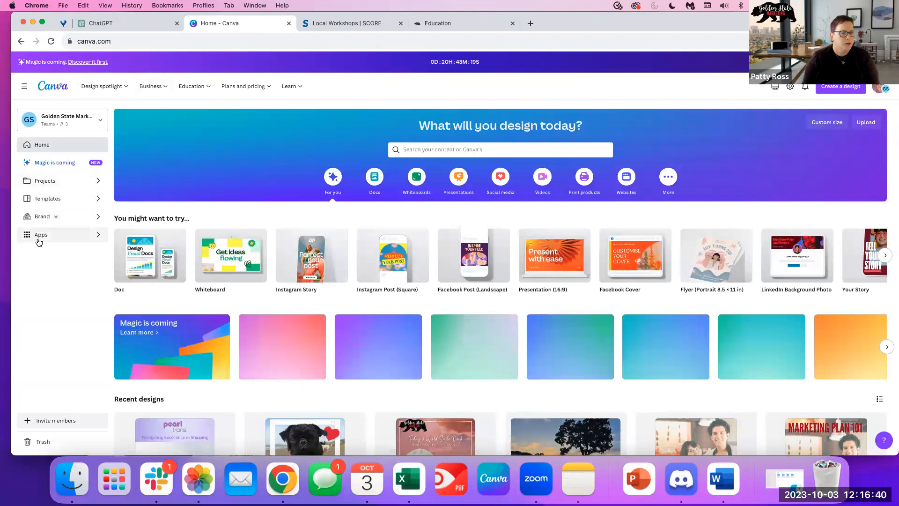
Open Content Planner from Apps and browse the October 2023 calendar down to Halloween.
{"action": "left_click", "coordinate": [81, 238]}
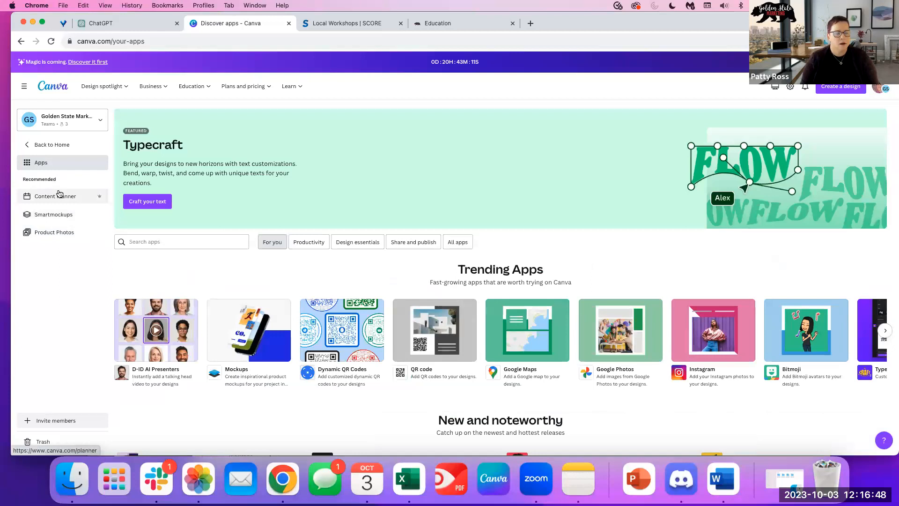
{"action": "left_click", "coordinate": [59, 195]}
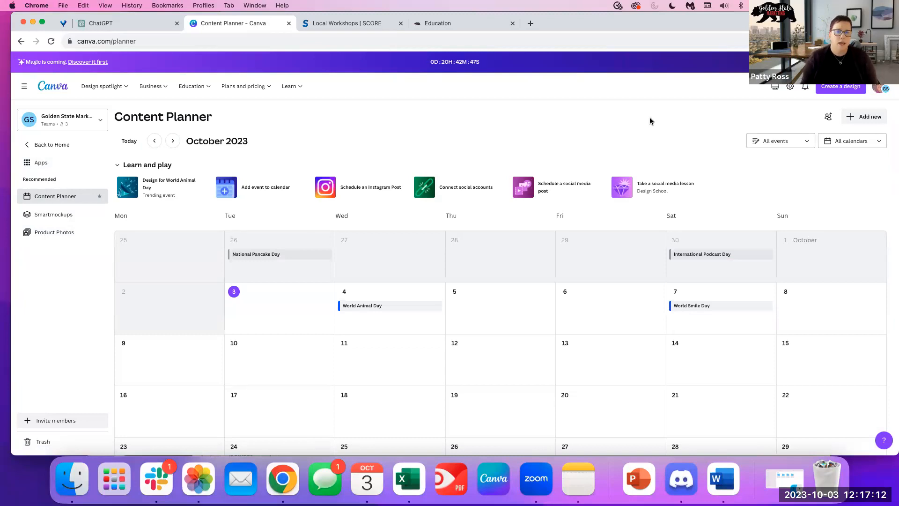
{"action": "scroll", "coordinate": [529, 309], "scroll_direction": "down", "scroll_amount": 3}
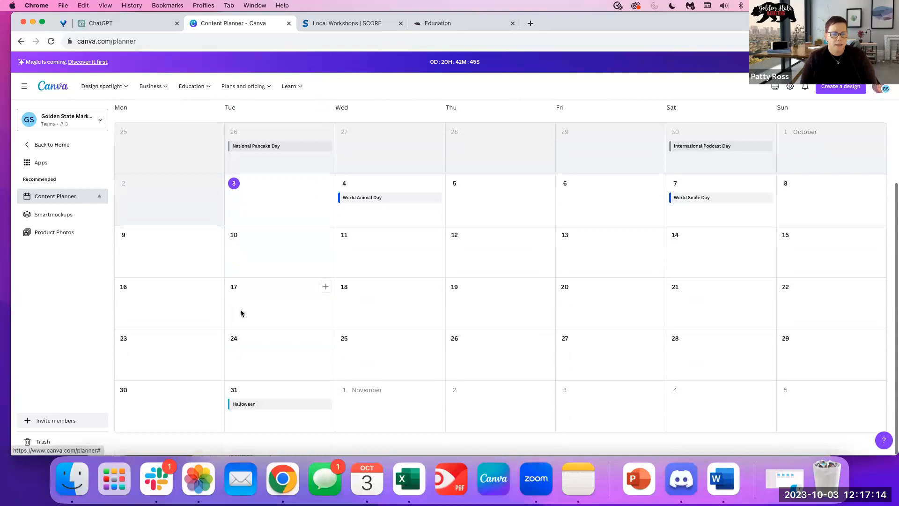
{"action": "scroll", "coordinate": [327, 304], "scroll_direction": "up", "scroll_amount": 3}
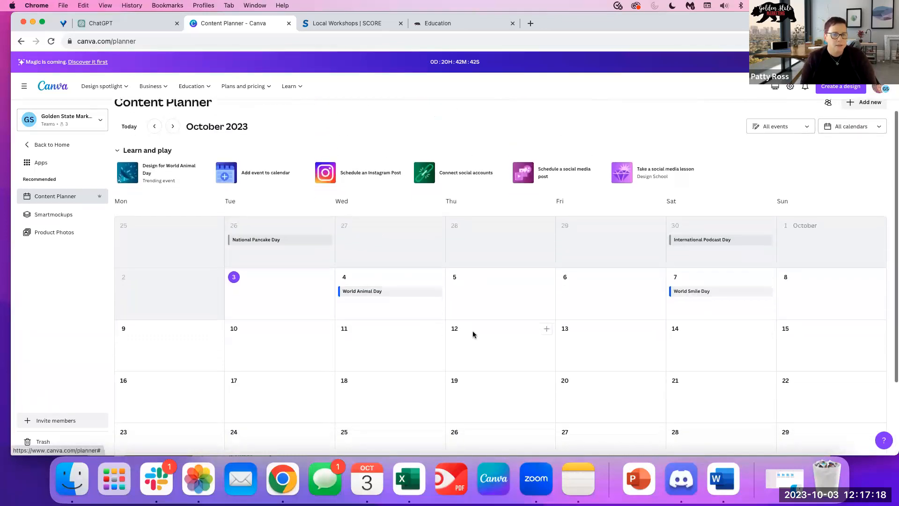
{"action": "scroll", "coordinate": [475, 333], "scroll_direction": "down", "scroll_amount": 1}
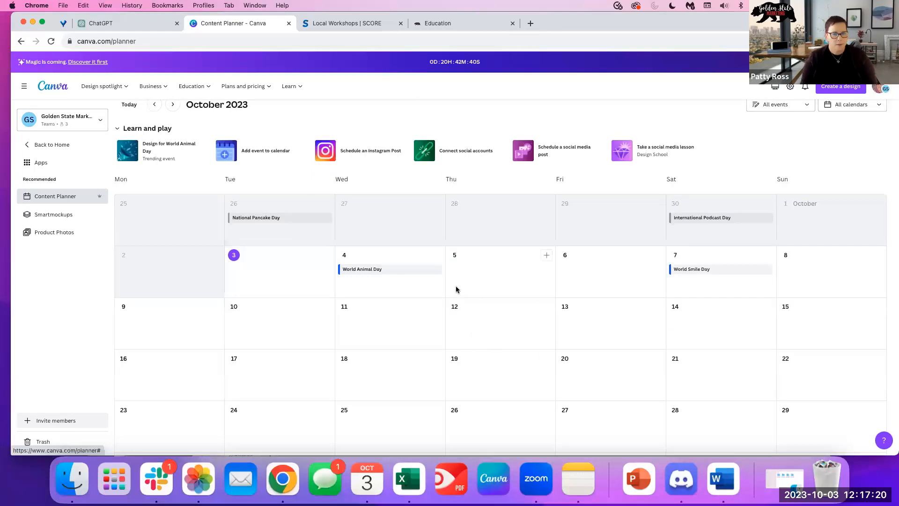
{"action": "scroll", "coordinate": [456, 290], "scroll_direction": "down", "scroll_amount": 3}
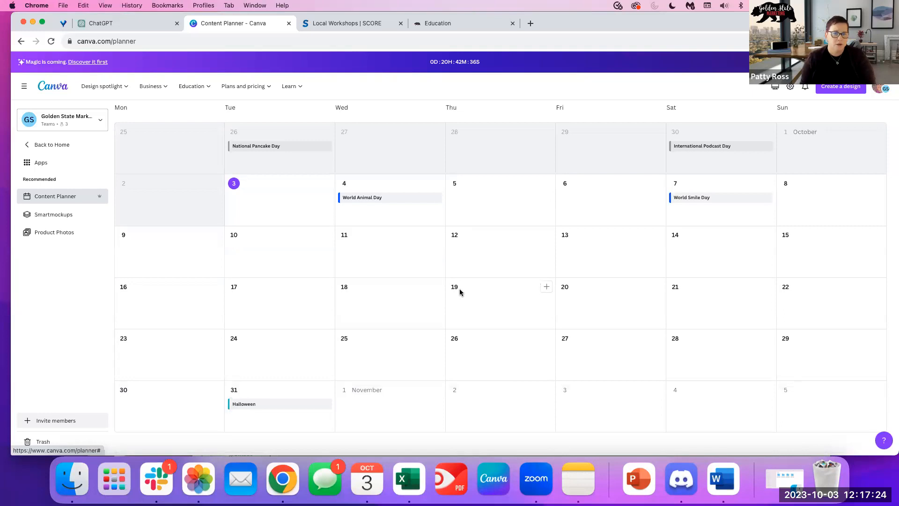
{"action": "left_click", "coordinate": [376, 292]}
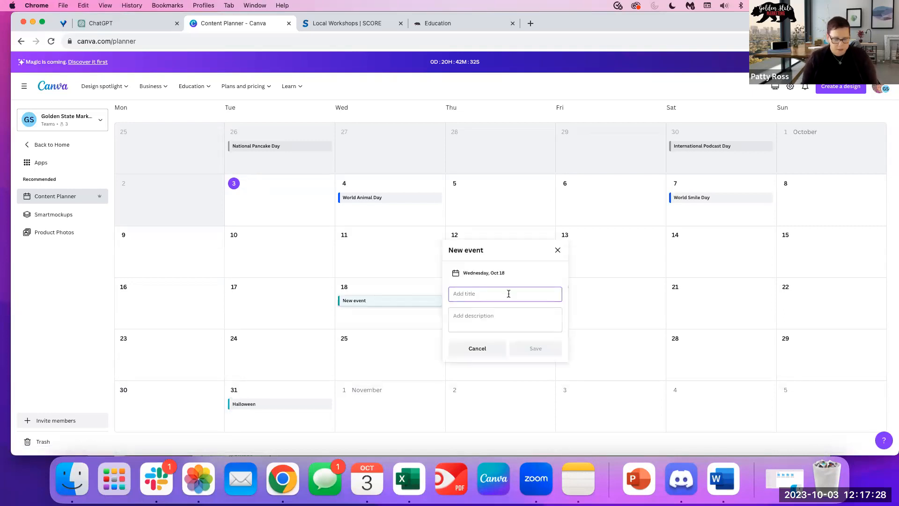
{"action": "type", "text": "World Choc"}
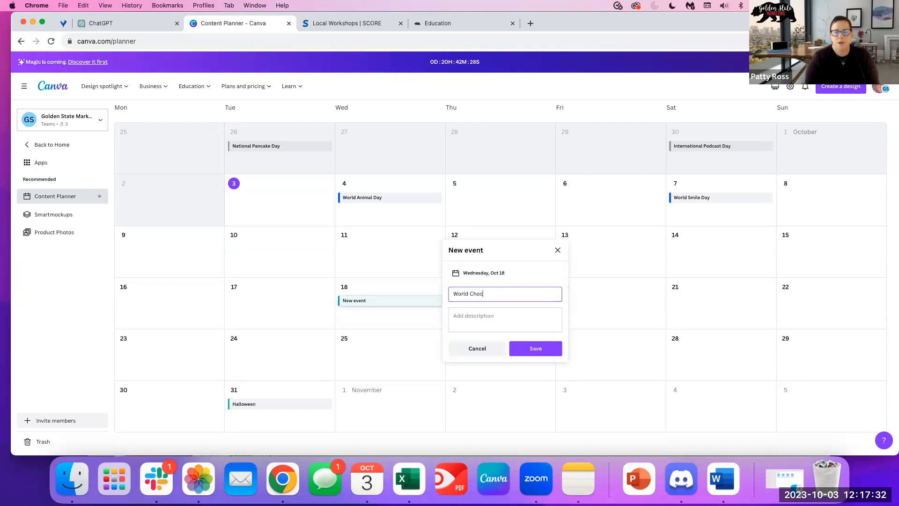
{"action": "type", "text": "olate Day"}
{"action": "key", "text": "Return"}
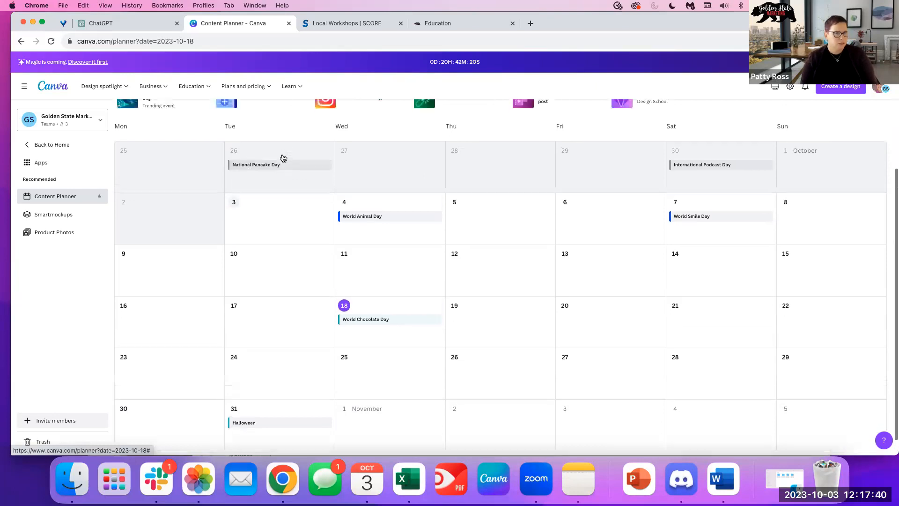
{"action": "scroll", "coordinate": [802, 232], "scroll_direction": "down", "scroll_amount": 2}
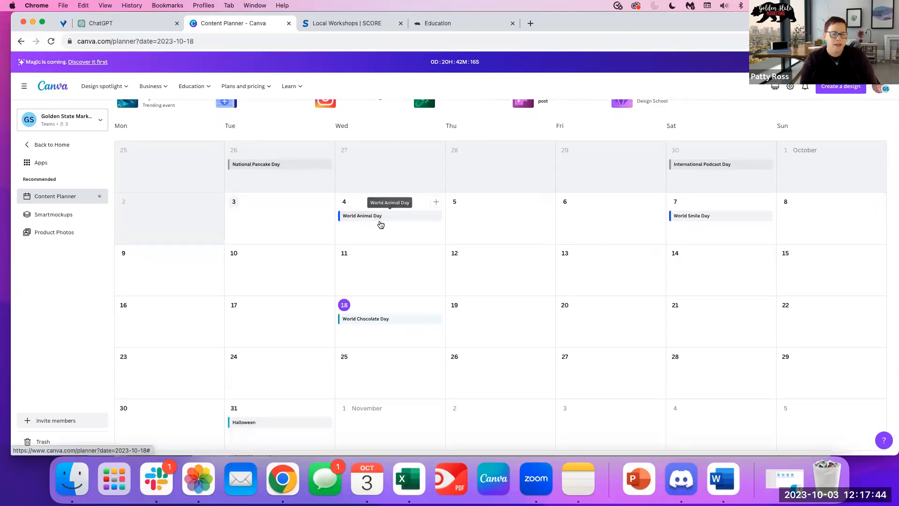
{"action": "left_click", "coordinate": [357, 216]}
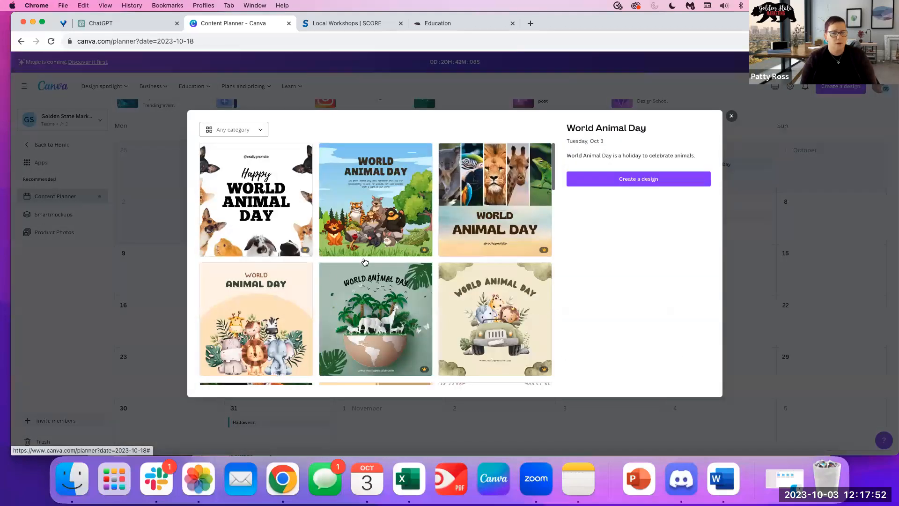
{"action": "scroll", "coordinate": [378, 232], "scroll_direction": "down", "scroll_amount": 6}
{"action": "scroll", "coordinate": [450, 323], "scroll_direction": "down", "scroll_amount": 5}
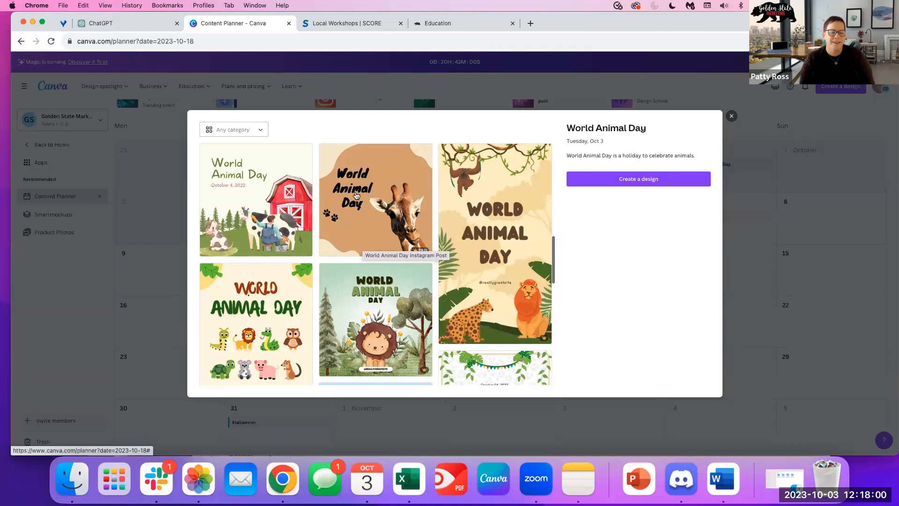
{"action": "scroll", "coordinate": [370, 289], "scroll_direction": "up", "scroll_amount": 1}
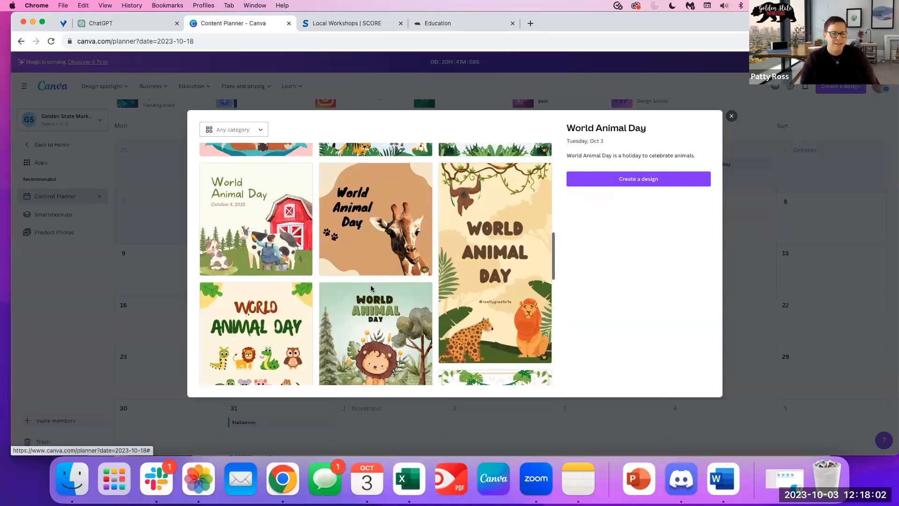
{"action": "scroll", "coordinate": [371, 288], "scroll_direction": "down", "scroll_amount": 2}
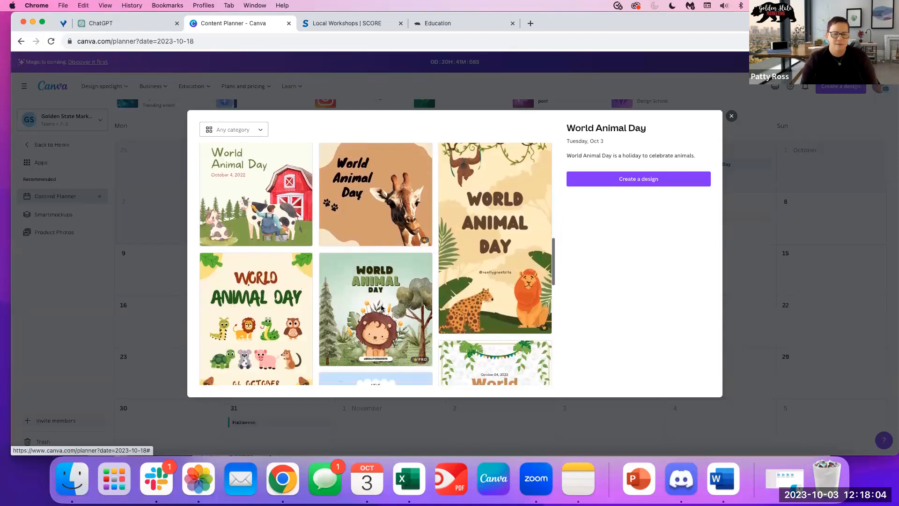
{"action": "scroll", "coordinate": [381, 308], "scroll_direction": "down", "scroll_amount": 5}
{"action": "scroll", "coordinate": [382, 309], "scroll_direction": "down", "scroll_amount": 8}
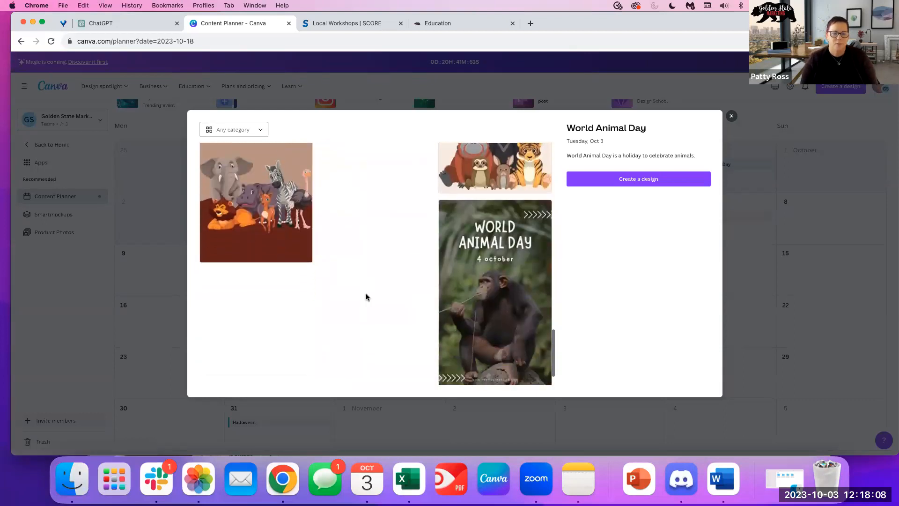
{"action": "scroll", "coordinate": [365, 290], "scroll_direction": "up", "scroll_amount": 5}
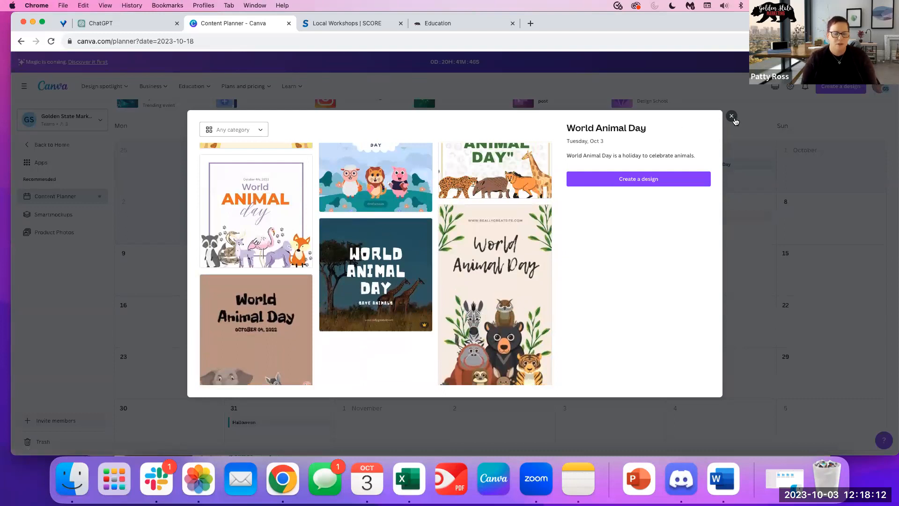
{"action": "left_click", "coordinate": [732, 116]}
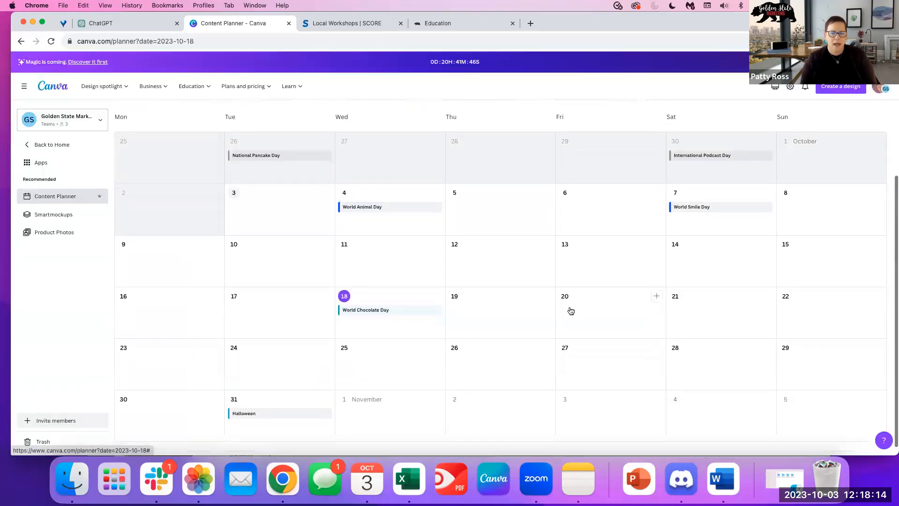
Add an Oct 12 calendar event titled 'Post about your photos' and save it.
{"action": "left_click", "coordinate": [485, 249]}
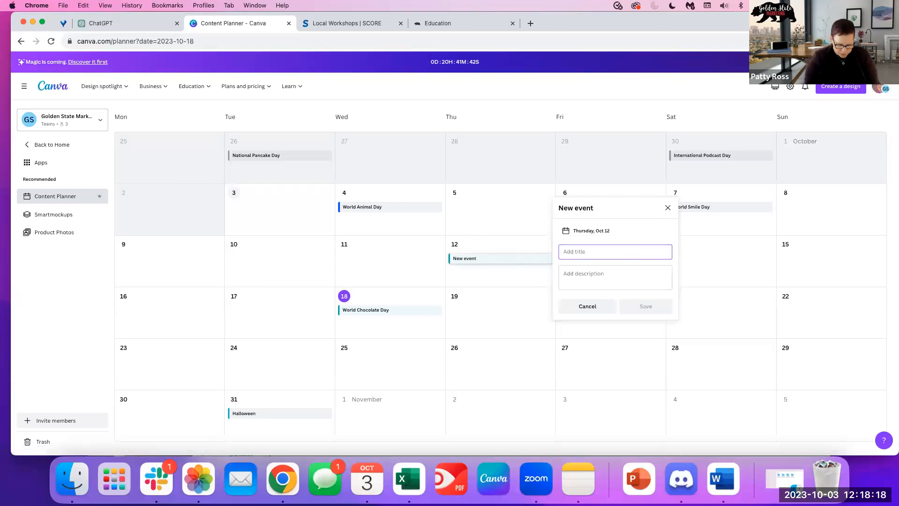
{"action": "type", "text": "Post about your photos"}
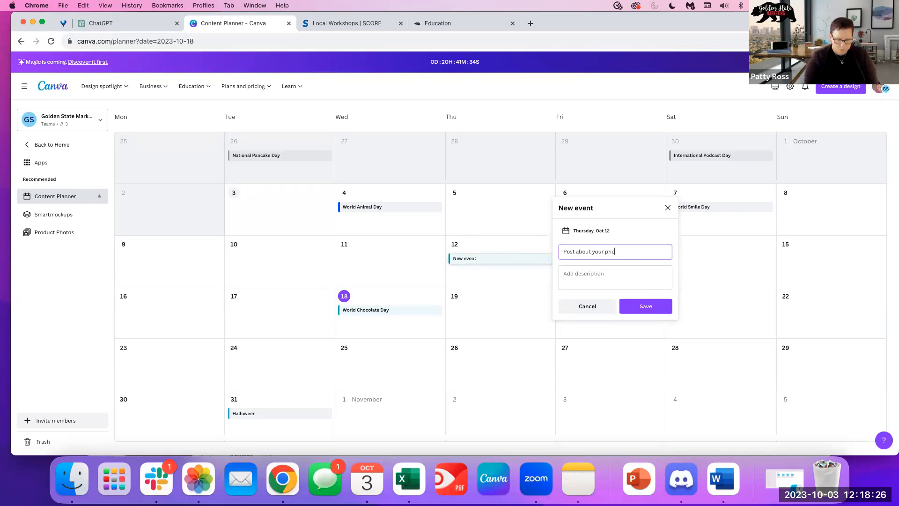
{"action": "left_click", "coordinate": [645, 306]}
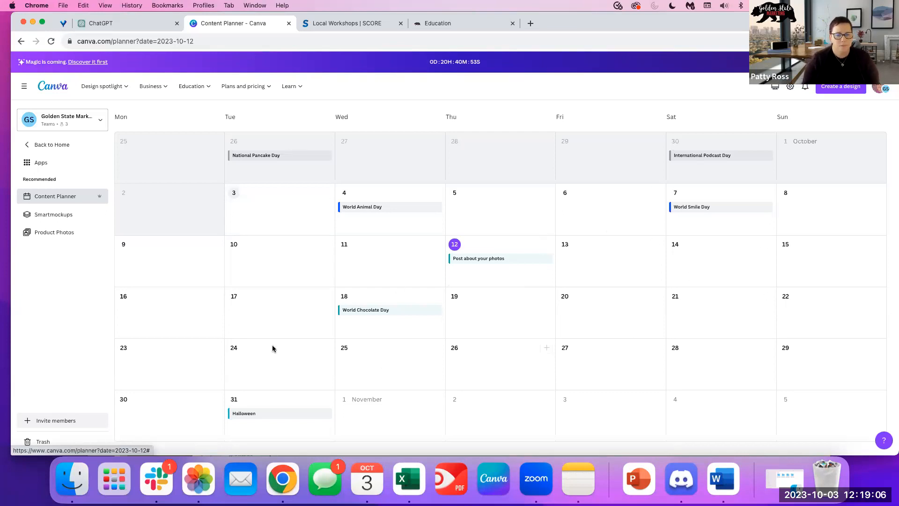
Leave the planner via the Canva logo, Apps and Back to Home, then open Templates.
{"action": "scroll", "coordinate": [436, 372], "scroll_direction": "down", "scroll_amount": 1}
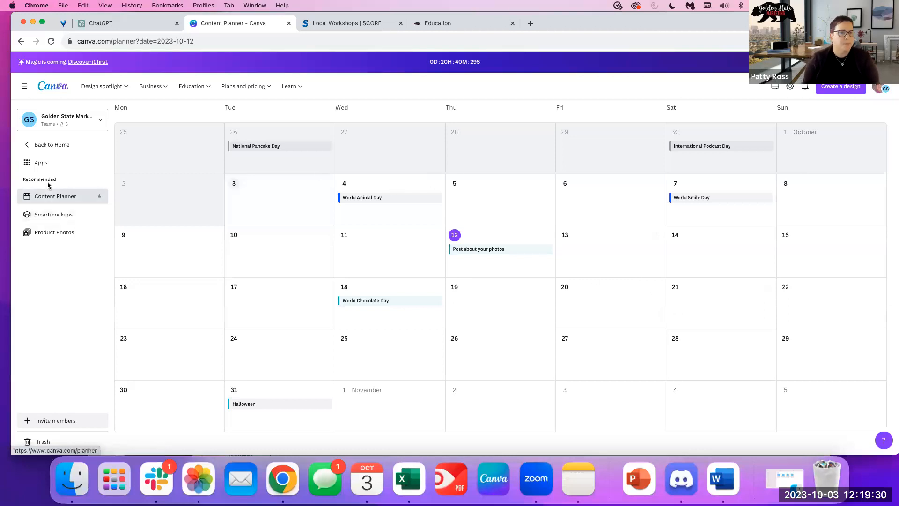
{"action": "left_click", "coordinate": [28, 88]}
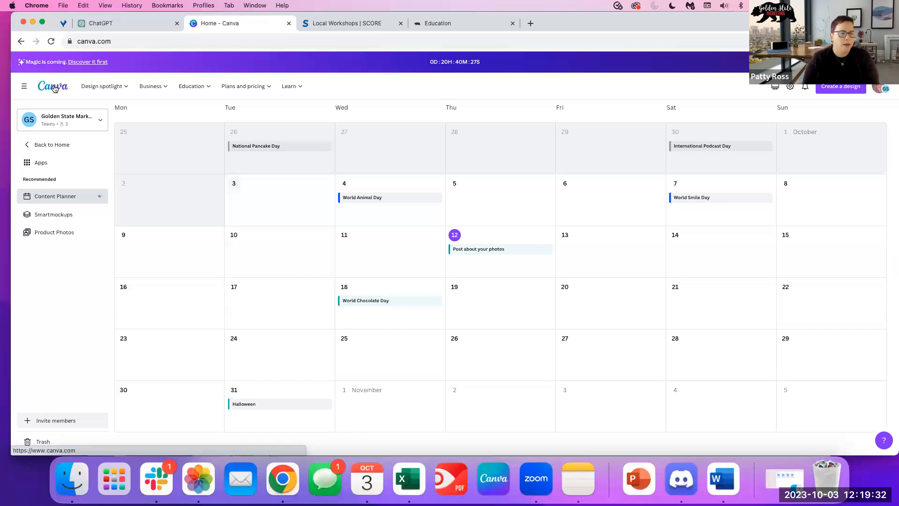
{"action": "left_click", "coordinate": [42, 234]}
{"action": "left_click", "coordinate": [38, 144]}
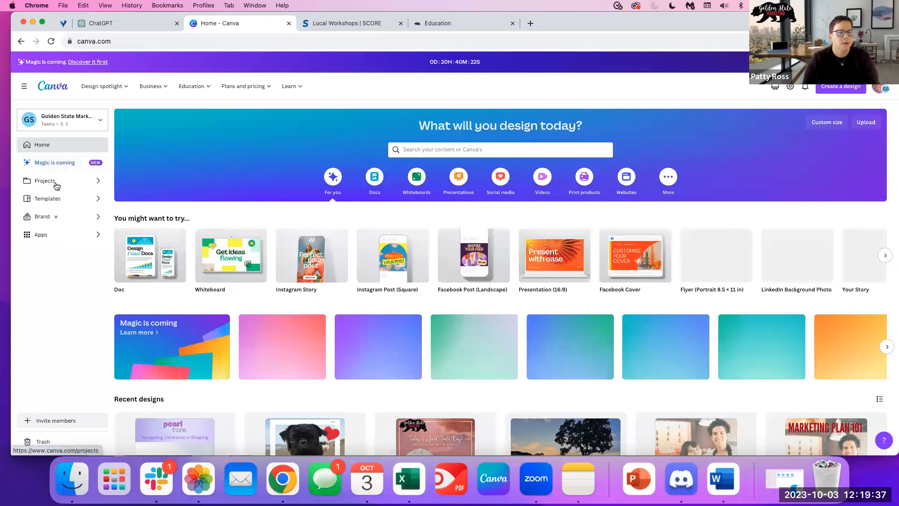
{"action": "left_click", "coordinate": [50, 197]}
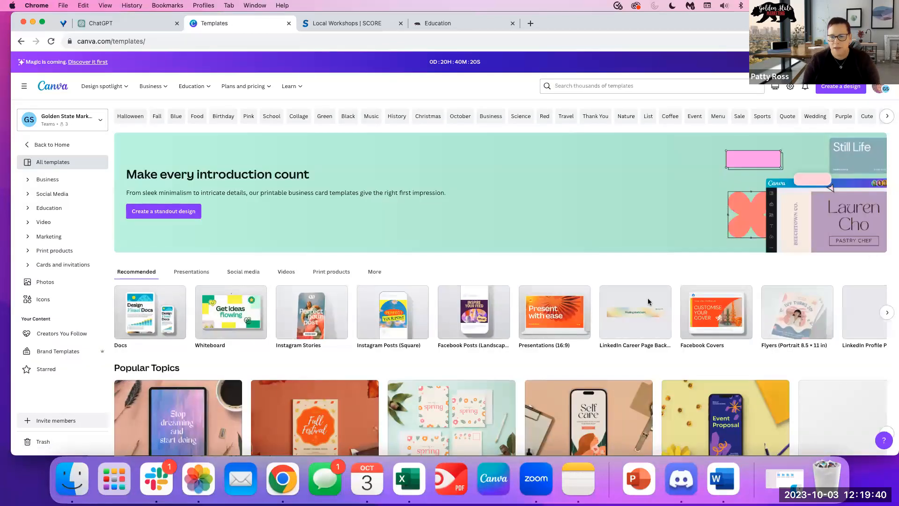
{"action": "scroll", "coordinate": [647, 298], "scroll_direction": "down", "scroll_amount": 3}
{"action": "scroll", "coordinate": [585, 302], "scroll_direction": "down", "scroll_amount": 5}
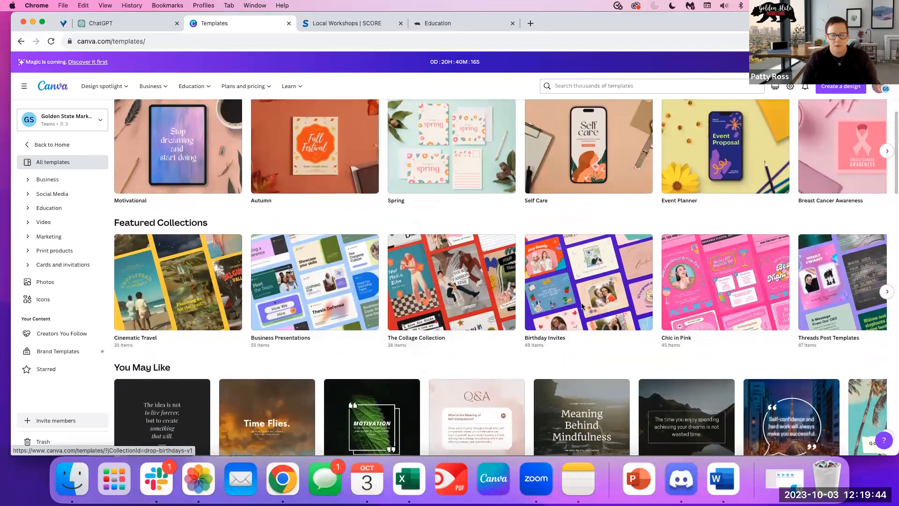
{"action": "scroll", "coordinate": [582, 306], "scroll_direction": "down", "scroll_amount": 1}
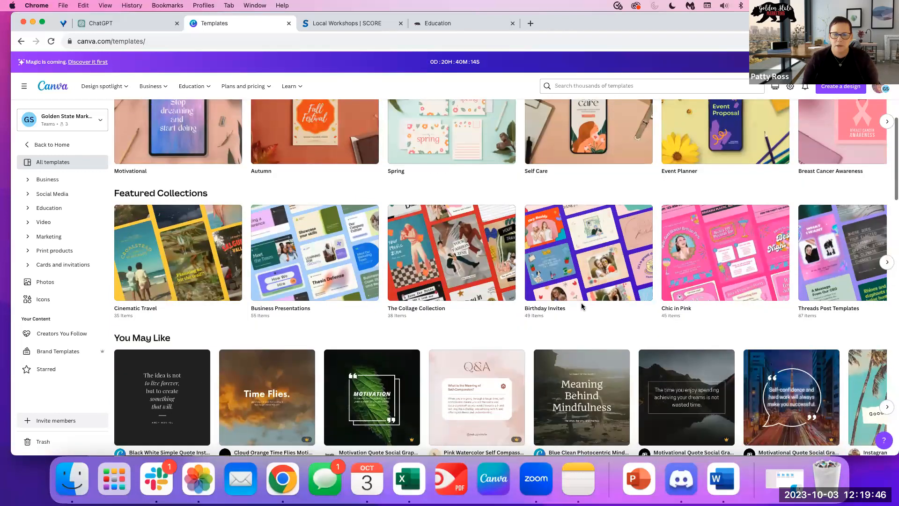
{"action": "scroll", "coordinate": [582, 306], "scroll_direction": "up", "scroll_amount": 5}
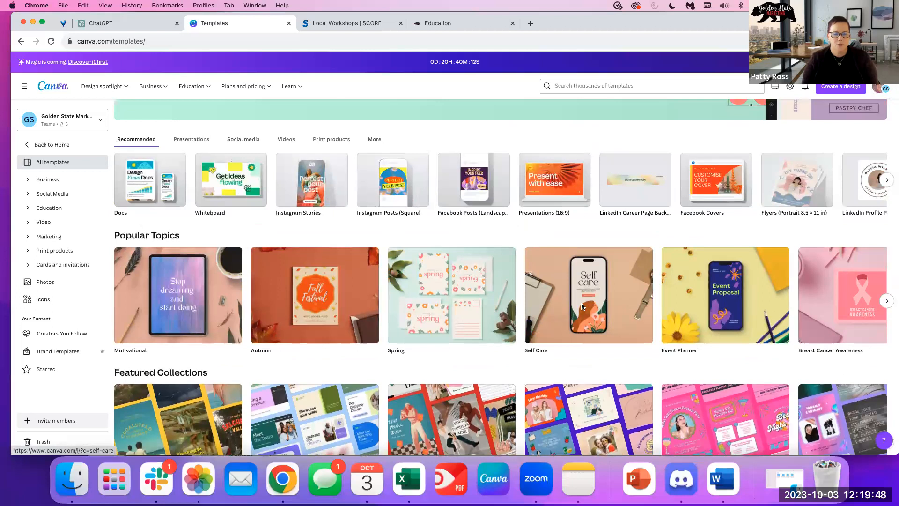
{"action": "scroll", "coordinate": [582, 306], "scroll_direction": "down", "scroll_amount": 8}
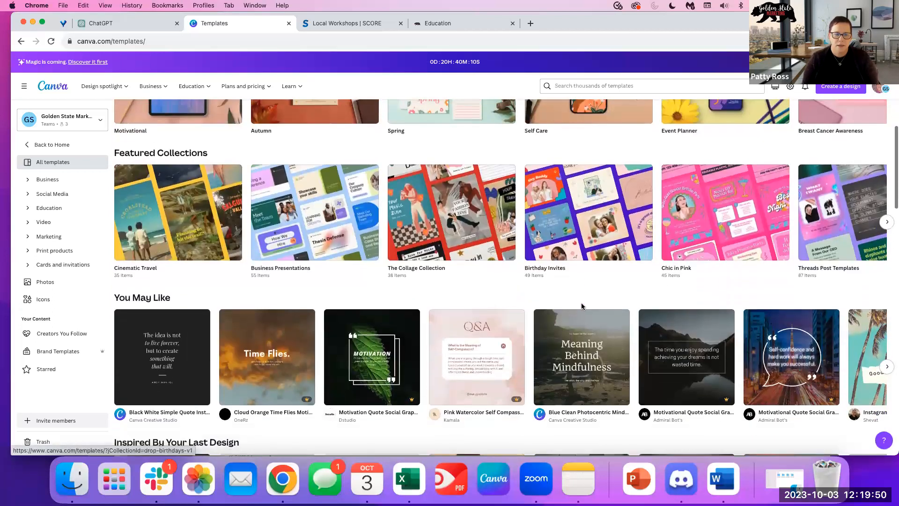
{"action": "scroll", "coordinate": [582, 307], "scroll_direction": "down", "scroll_amount": 3}
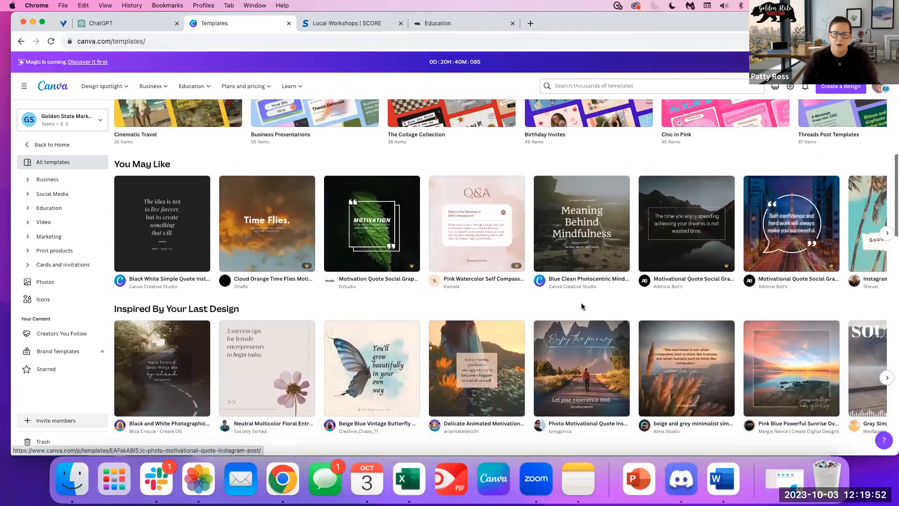
{"action": "scroll", "coordinate": [582, 306], "scroll_direction": "down", "scroll_amount": 6}
{"action": "scroll", "coordinate": [582, 306], "scroll_direction": "up", "scroll_amount": 6}
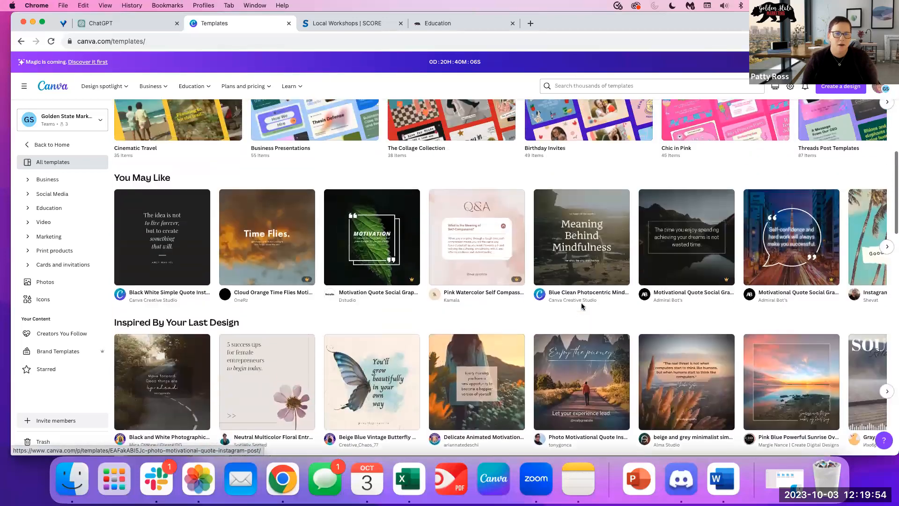
{"action": "scroll", "coordinate": [582, 306], "scroll_direction": "up", "scroll_amount": 4}
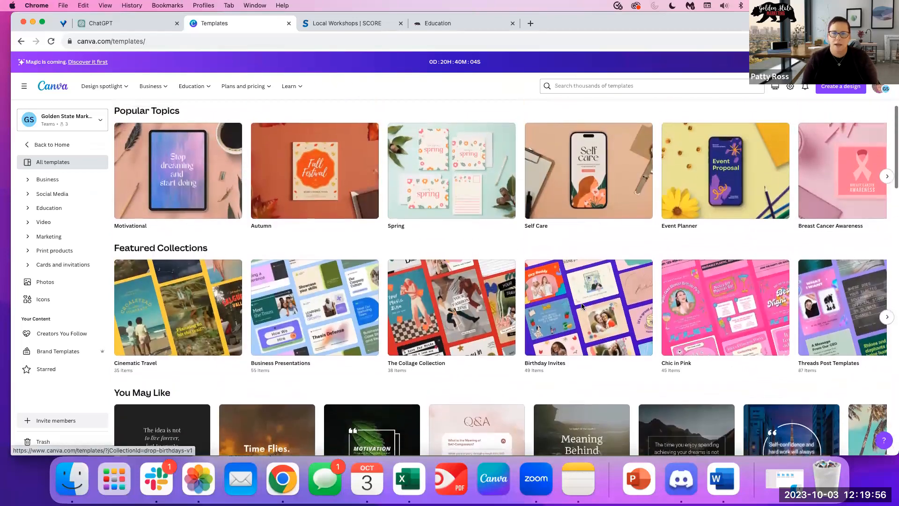
{"action": "scroll", "coordinate": [582, 306], "scroll_direction": "up", "scroll_amount": 6}
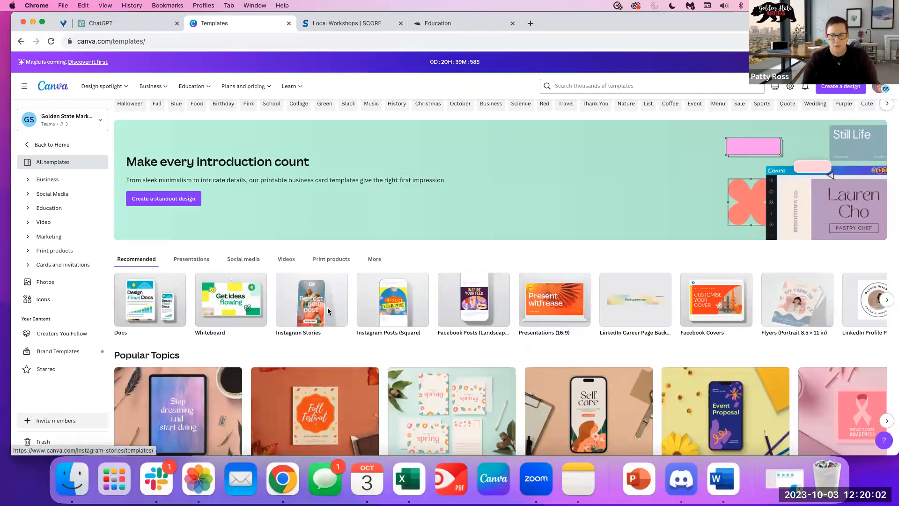
{"action": "scroll", "coordinate": [358, 321], "scroll_direction": "down", "scroll_amount": 5}
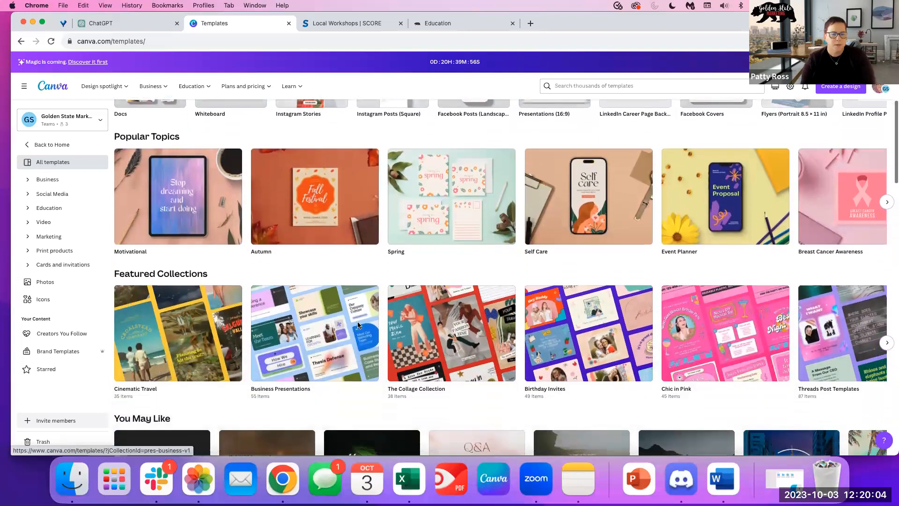
{"action": "scroll", "coordinate": [357, 324], "scroll_direction": "down", "scroll_amount": 5}
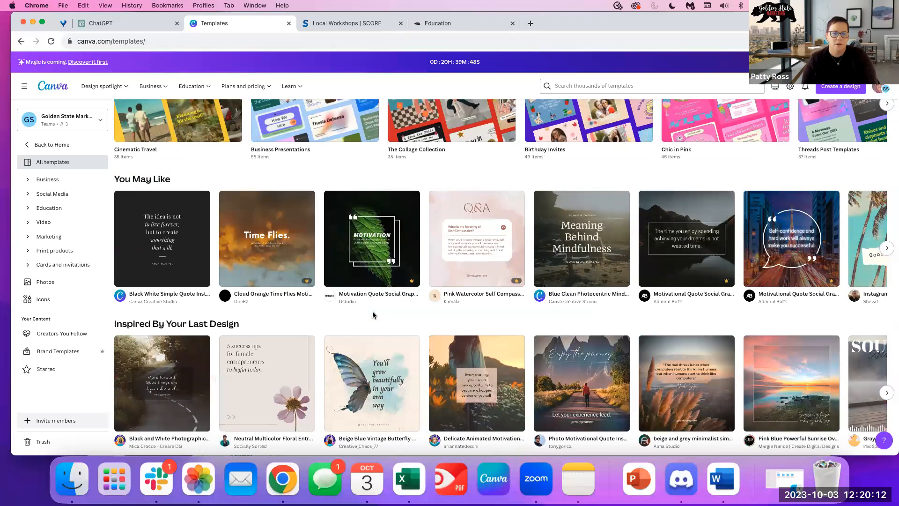
{"action": "scroll", "coordinate": [392, 344], "scroll_direction": "down", "scroll_amount": 4}
{"action": "scroll", "coordinate": [419, 369], "scroll_direction": "down", "scroll_amount": 4}
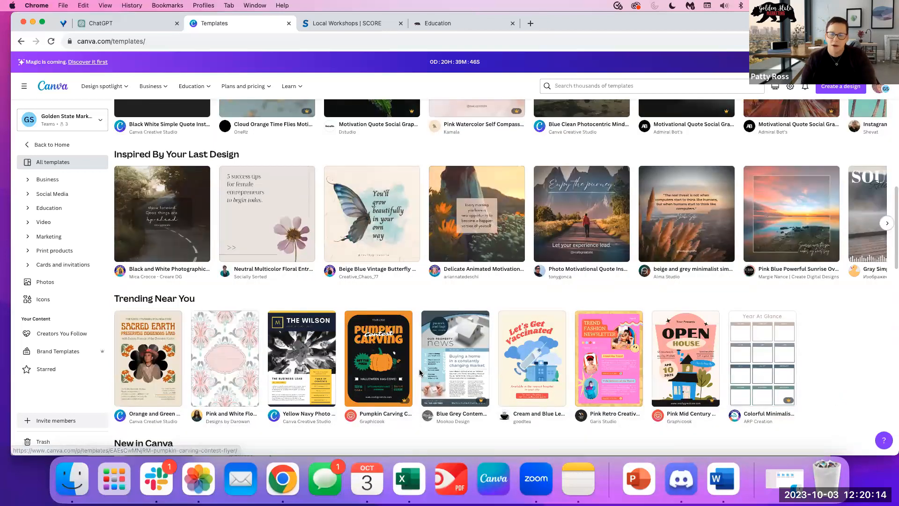
{"action": "scroll", "coordinate": [419, 369], "scroll_direction": "down", "scroll_amount": 4}
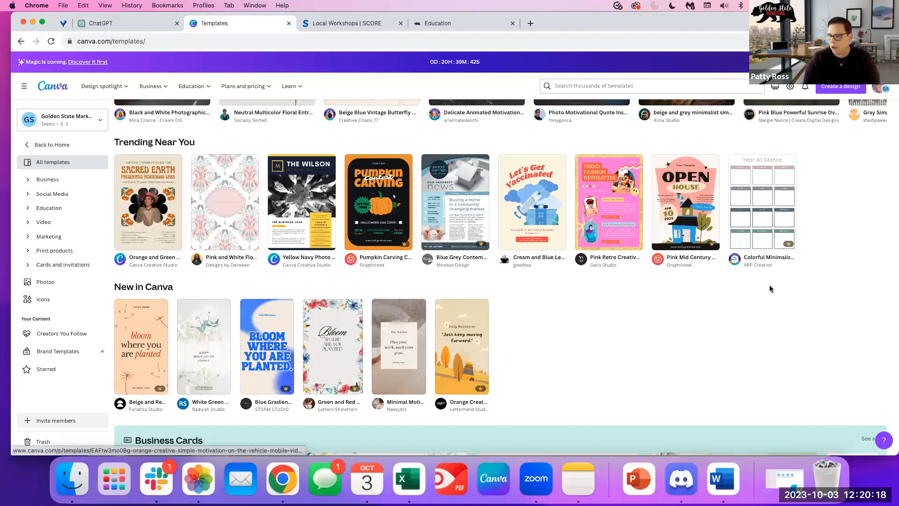
{"action": "scroll", "coordinate": [503, 255], "scroll_direction": "down", "scroll_amount": 3}
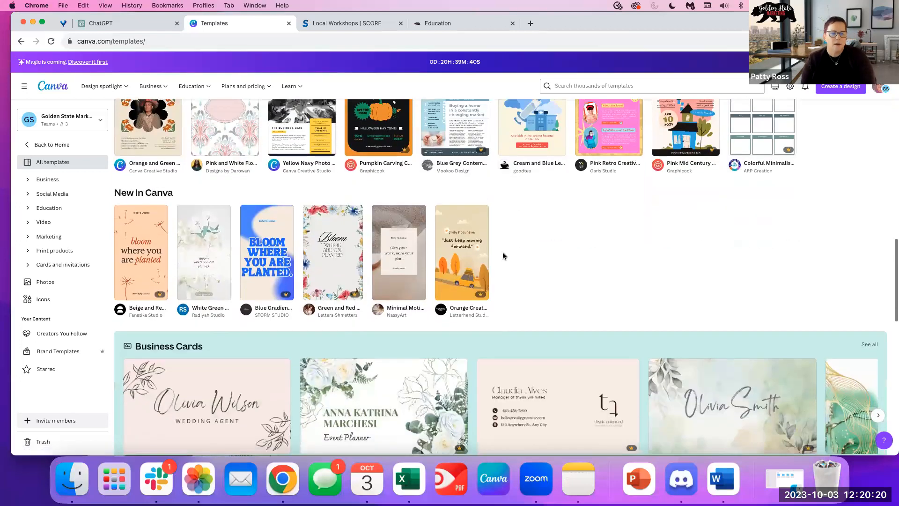
{"action": "scroll", "coordinate": [503, 256], "scroll_direction": "down", "scroll_amount": 6}
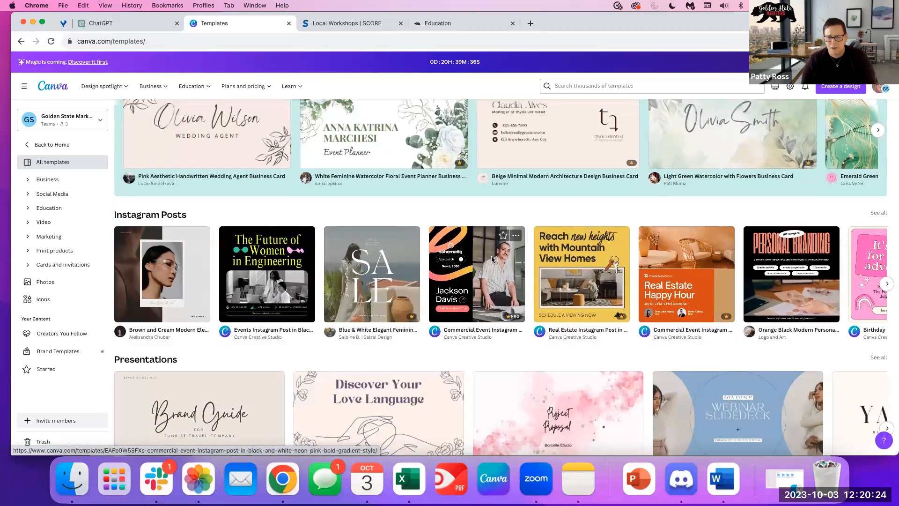
{"action": "scroll", "coordinate": [492, 260], "scroll_direction": "down", "scroll_amount": 1}
{"action": "scroll", "coordinate": [492, 259], "scroll_direction": "down", "scroll_amount": 2}
{"action": "scroll", "coordinate": [491, 259], "scroll_direction": "down", "scroll_amount": 3}
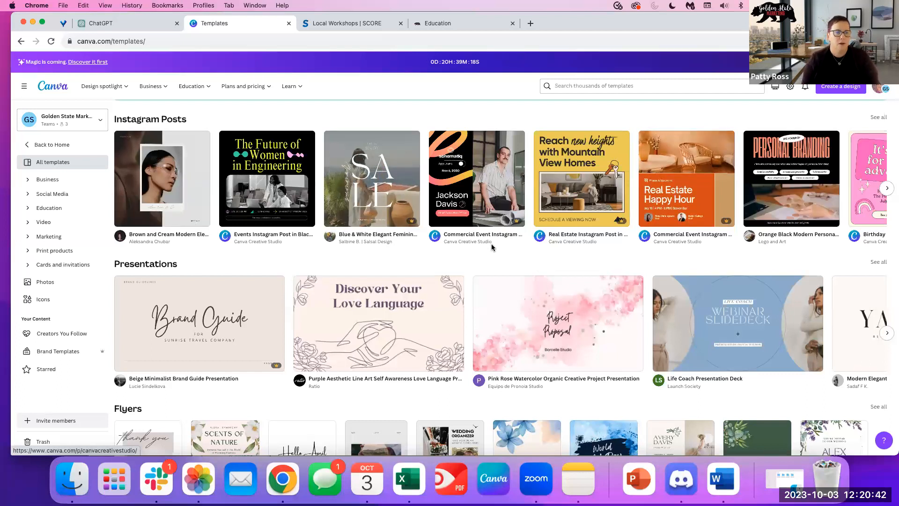
{"action": "left_click", "coordinate": [40, 180]}
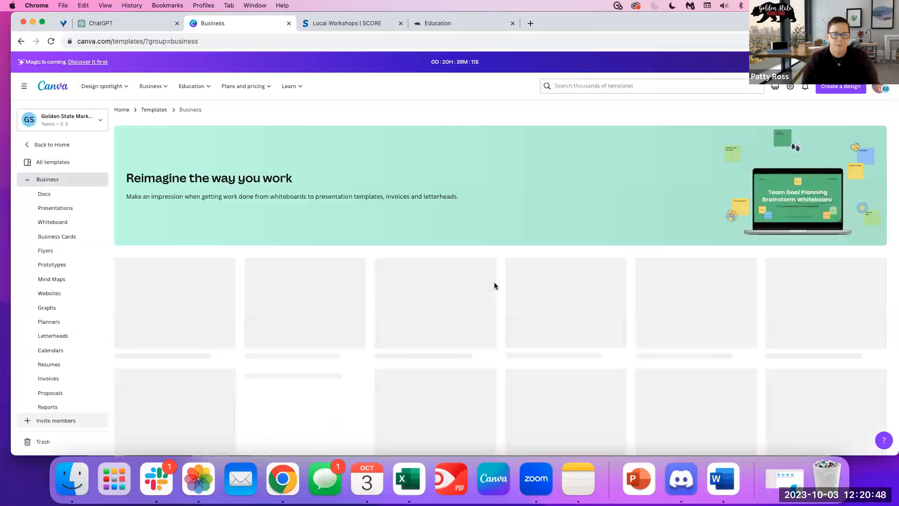
{"action": "scroll", "coordinate": [494, 285], "scroll_direction": "down", "scroll_amount": 1}
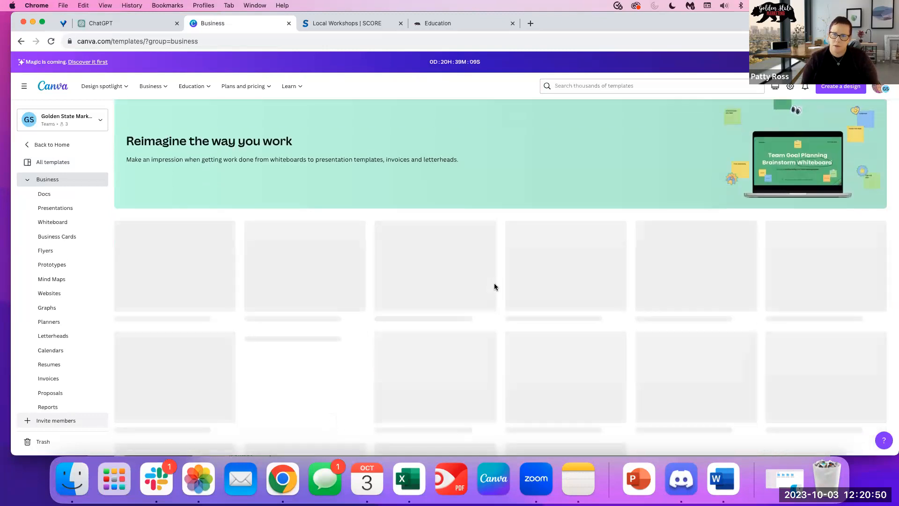
{"action": "scroll", "coordinate": [494, 287], "scroll_direction": "down", "scroll_amount": 3}
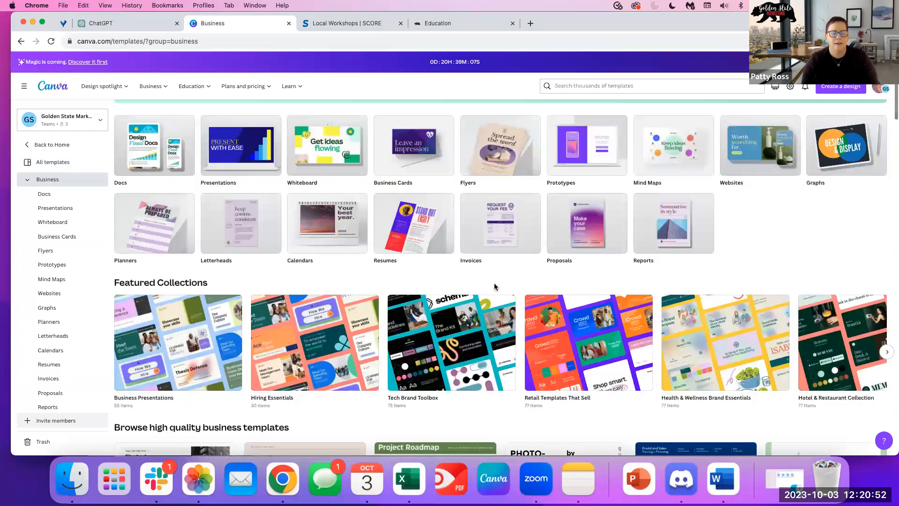
{"action": "scroll", "coordinate": [494, 287], "scroll_direction": "down", "scroll_amount": 8}
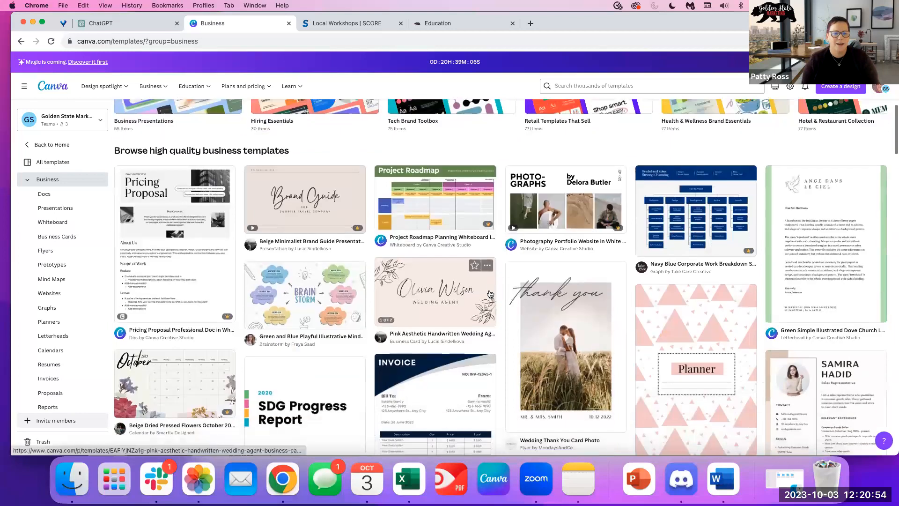
{"action": "scroll", "coordinate": [490, 294], "scroll_direction": "down", "scroll_amount": 1}
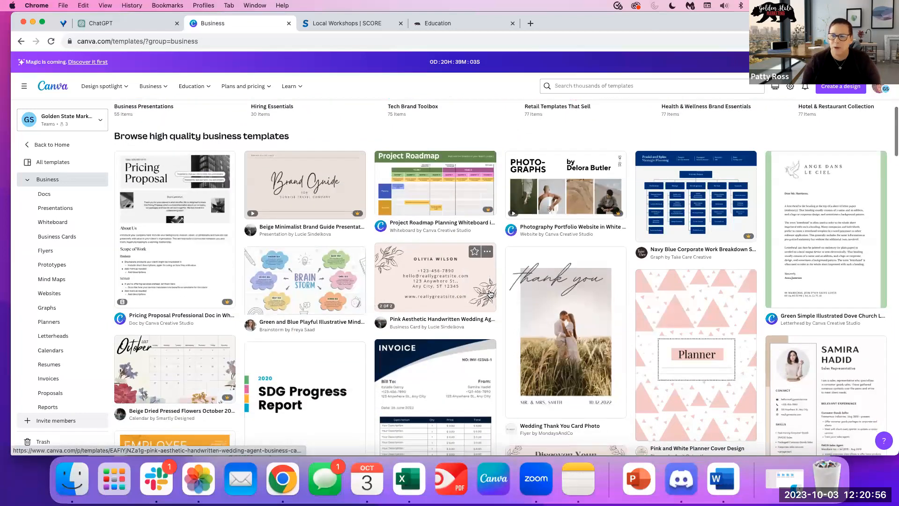
{"action": "scroll", "coordinate": [490, 293], "scroll_direction": "down", "scroll_amount": 1}
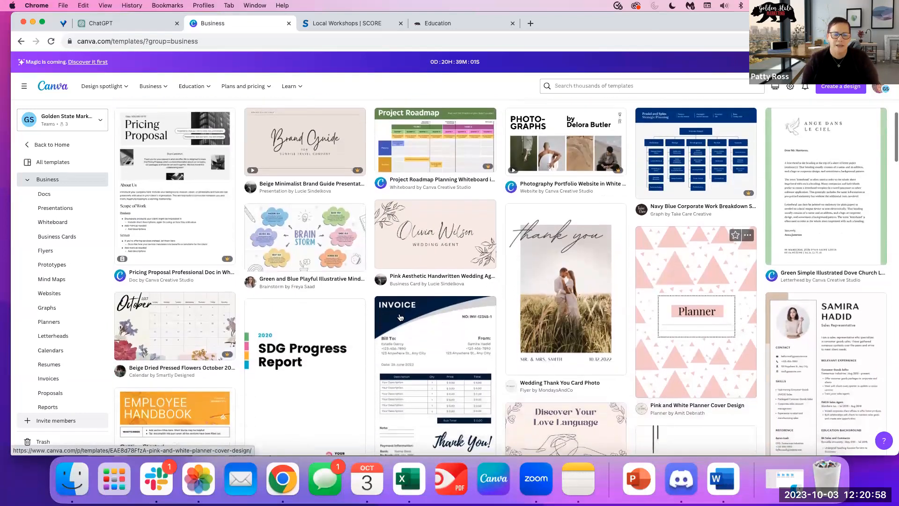
{"action": "scroll", "coordinate": [374, 318], "scroll_direction": "down", "scroll_amount": 5}
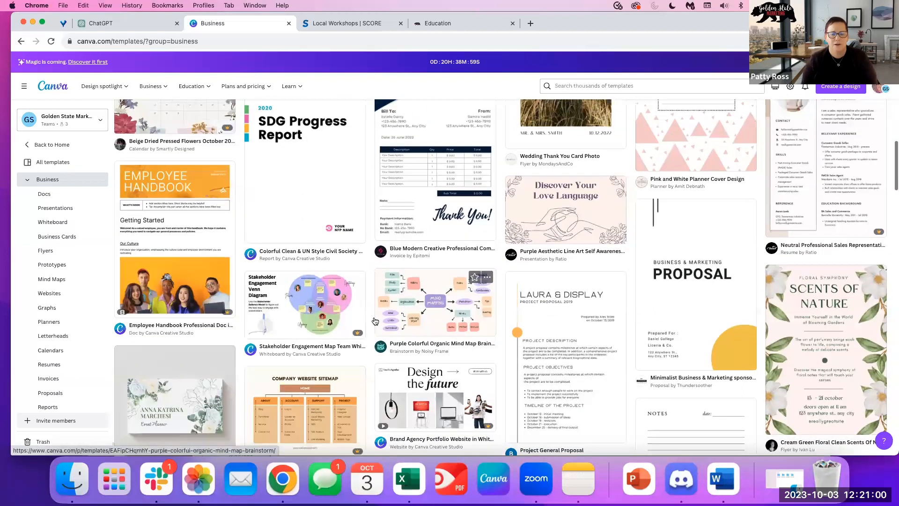
{"action": "scroll", "coordinate": [374, 321], "scroll_direction": "down", "scroll_amount": 5}
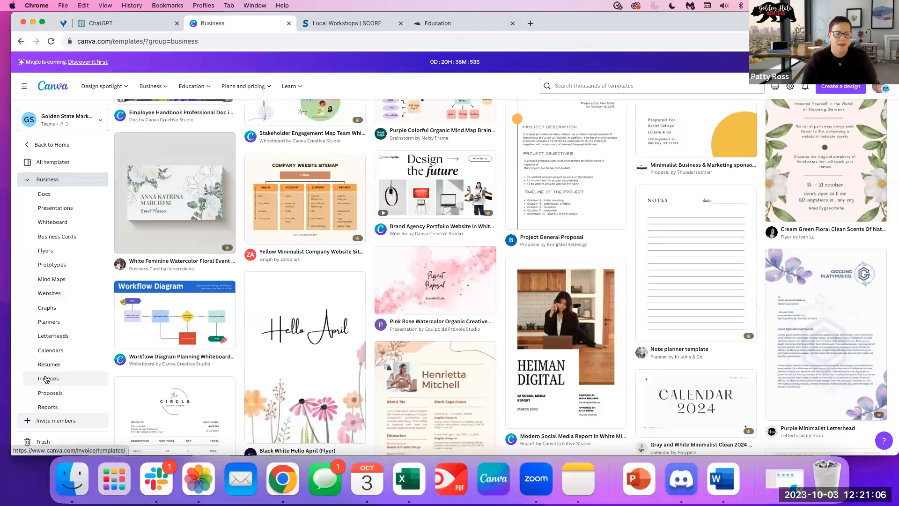
{"action": "scroll", "coordinate": [73, 389], "scroll_direction": "down", "scroll_amount": 1}
{"action": "scroll", "coordinate": [73, 388], "scroll_direction": "down", "scroll_amount": 2}
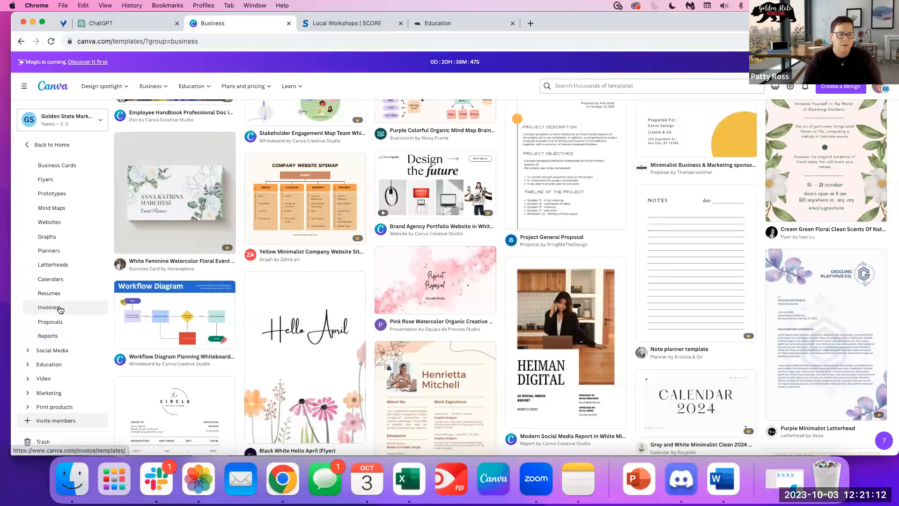
{"action": "scroll", "coordinate": [68, 337], "scroll_direction": "down", "scroll_amount": 2}
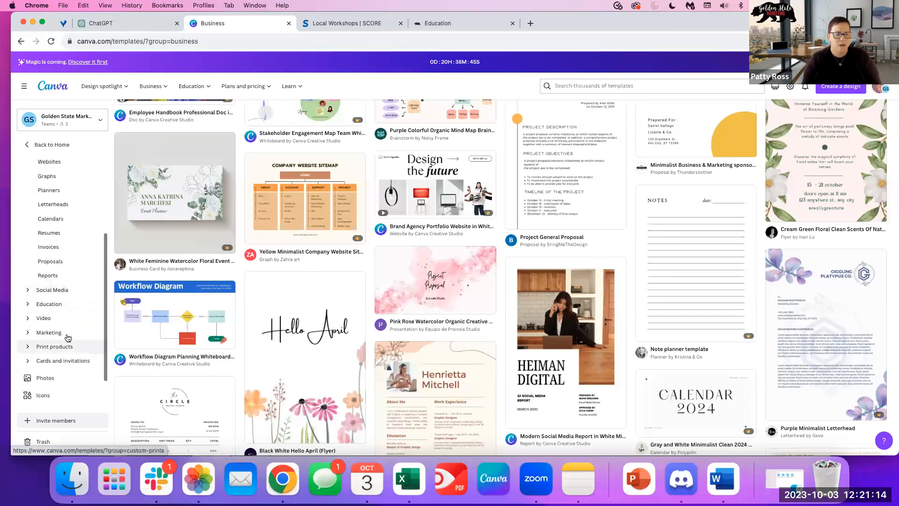
Expand the Social Media and Education template categories in the sidebar.
{"action": "left_click", "coordinate": [52, 290]}
{"action": "scroll", "coordinate": [72, 345], "scroll_direction": "down", "scroll_amount": 3}
{"action": "scroll", "coordinate": [70, 328], "scroll_direction": "down", "scroll_amount": 1}
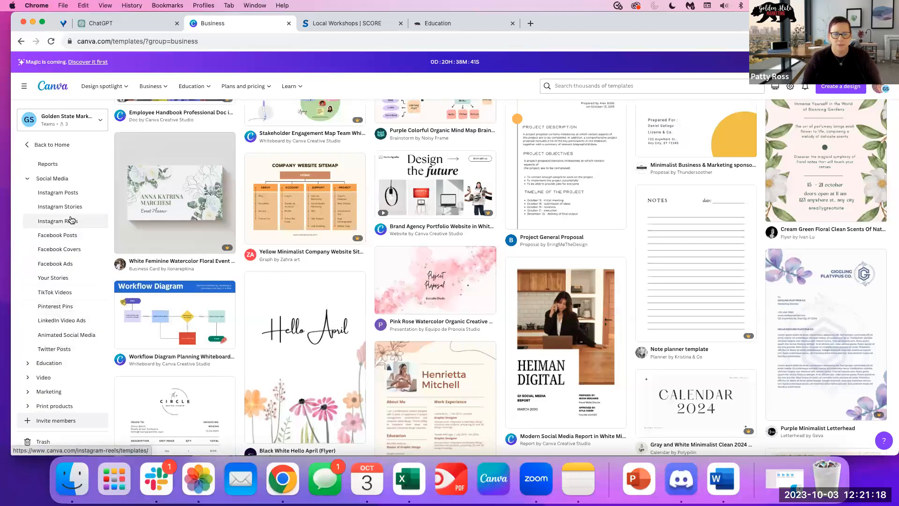
{"action": "scroll", "coordinate": [71, 299], "scroll_direction": "down", "scroll_amount": 2}
{"action": "left_click", "coordinate": [41, 301]}
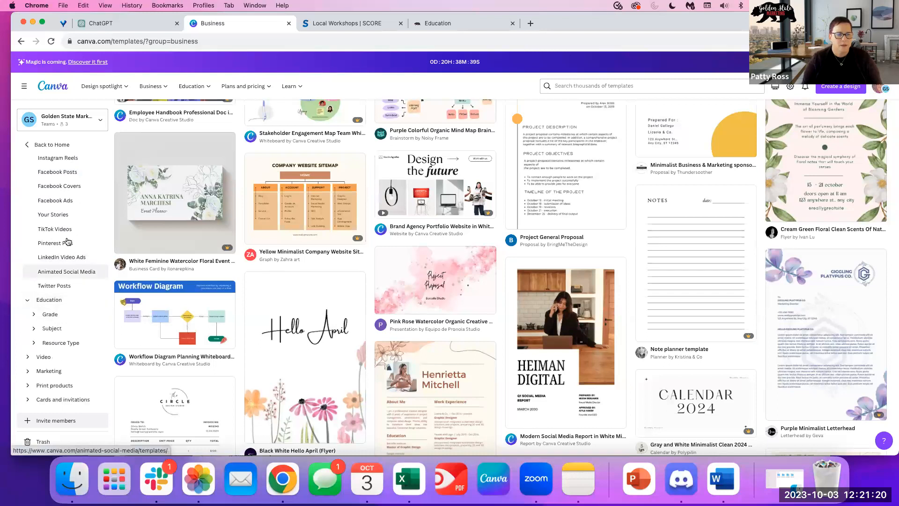
{"action": "scroll", "coordinate": [70, 253], "scroll_direction": "down", "scroll_amount": 2}
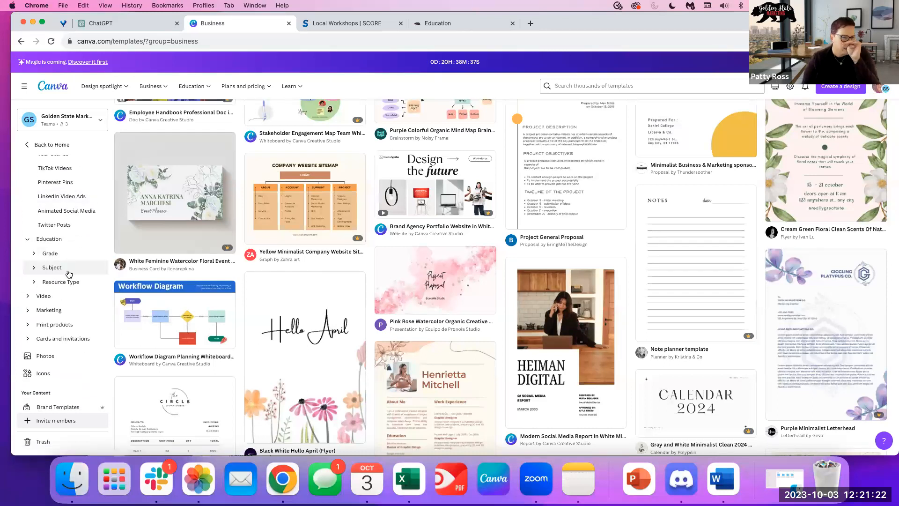
Expand the Marketing, Print products and Cards and invitations categories.
{"action": "left_click", "coordinate": [29, 310]}
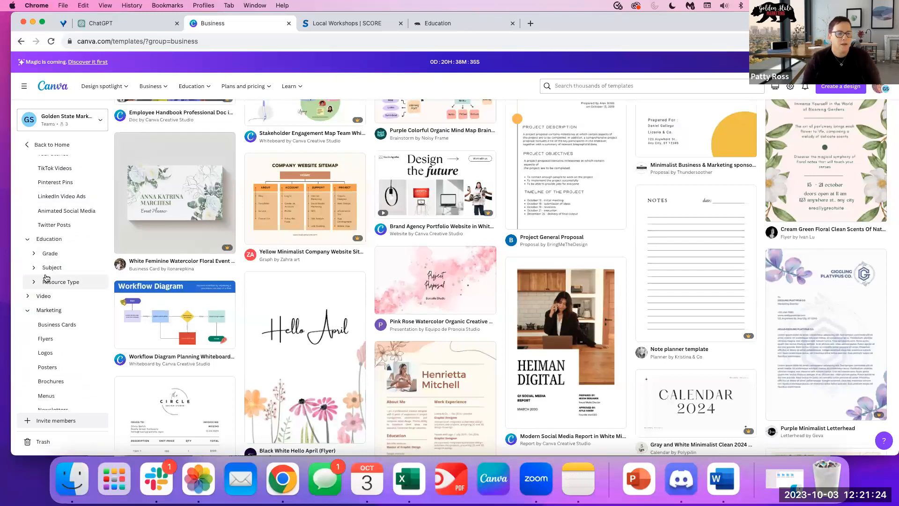
{"action": "scroll", "coordinate": [73, 262], "scroll_direction": "down", "scroll_amount": 3}
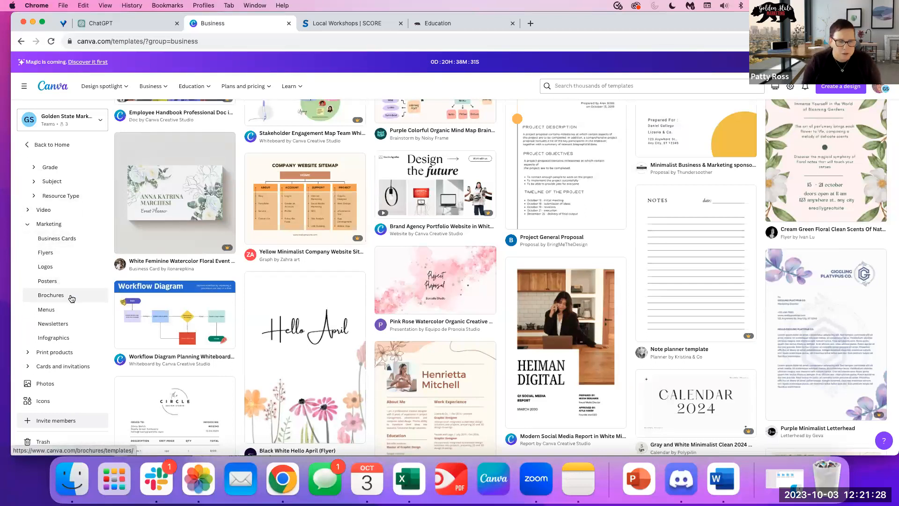
{"action": "scroll", "coordinate": [76, 315], "scroll_direction": "down", "scroll_amount": 2}
{"action": "left_click", "coordinate": [31, 299]}
{"action": "scroll", "coordinate": [47, 281], "scroll_direction": "down", "scroll_amount": 3}
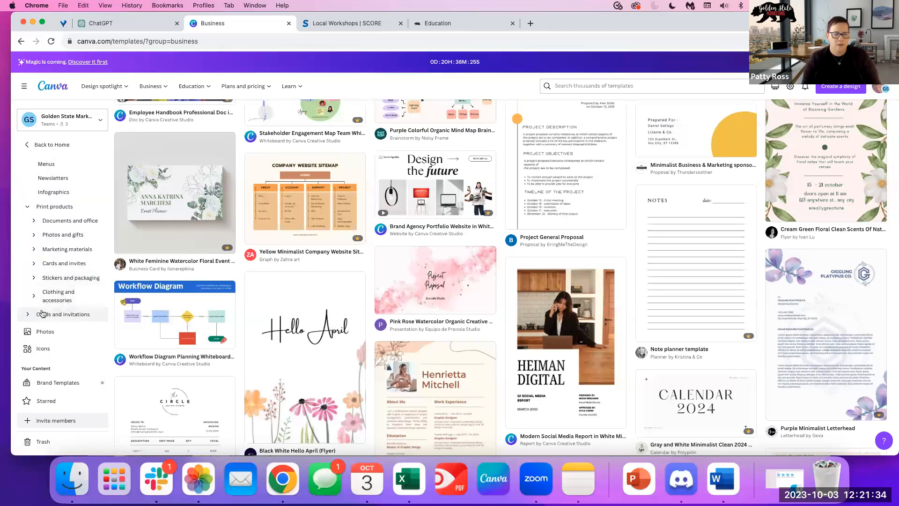
{"action": "left_click", "coordinate": [27, 318]}
{"action": "scroll", "coordinate": [66, 301], "scroll_direction": "down", "scroll_amount": 2}
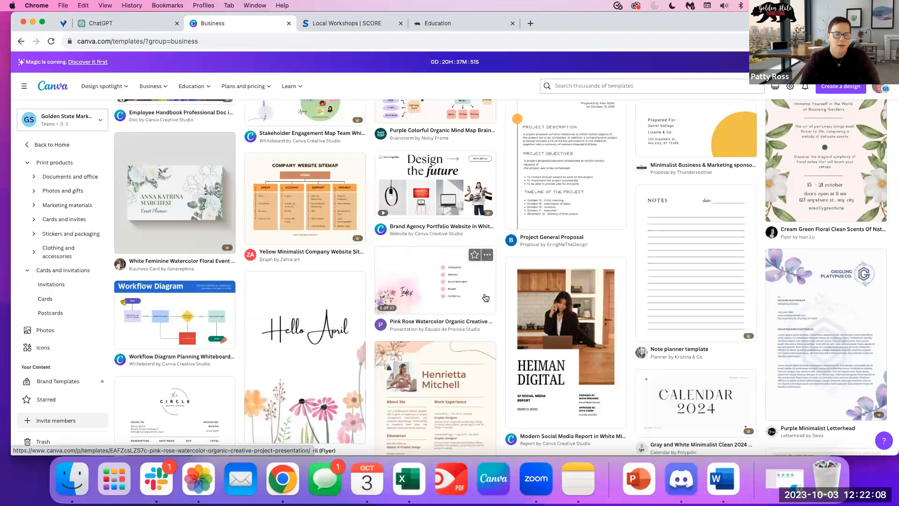
{"action": "scroll", "coordinate": [637, 286], "scroll_direction": "down", "scroll_amount": 3}
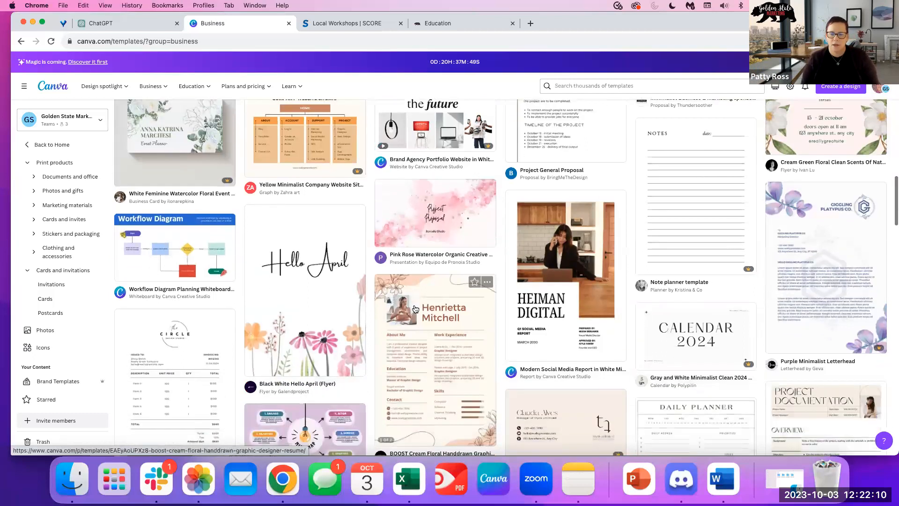
Scroll the Business template grid and open Business Cards from the sidebar.
{"action": "scroll", "coordinate": [63, 276], "scroll_direction": "up", "scroll_amount": 6}
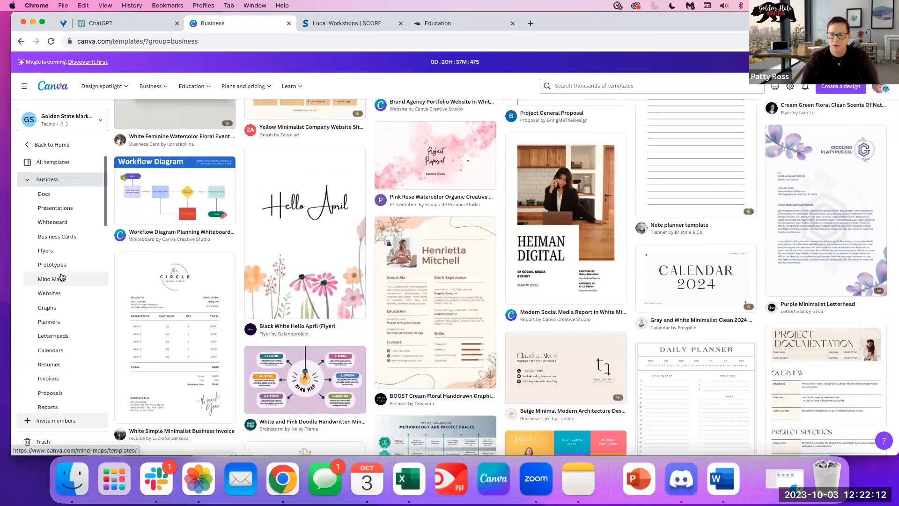
{"action": "scroll", "coordinate": [61, 276], "scroll_direction": "up", "scroll_amount": 3}
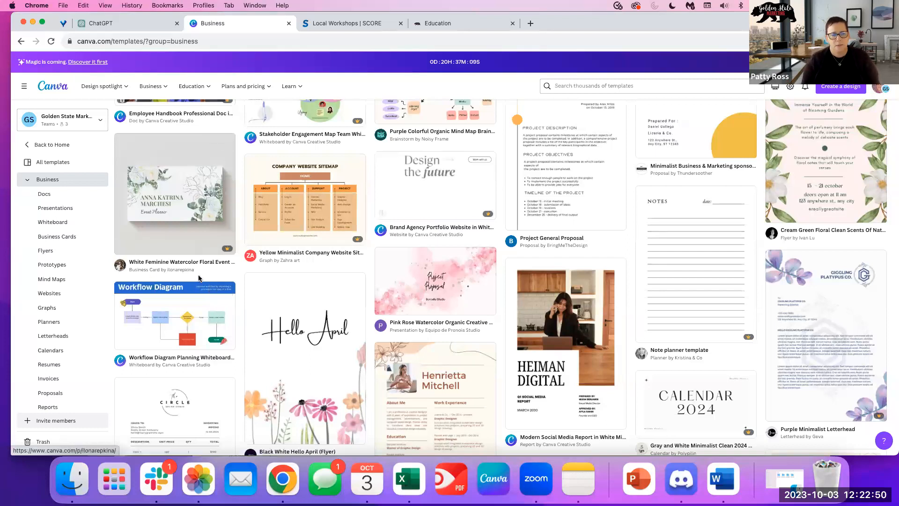
{"action": "scroll", "coordinate": [199, 278], "scroll_direction": "down", "scroll_amount": 3}
{"action": "scroll", "coordinate": [198, 278], "scroll_direction": "down", "scroll_amount": 10}
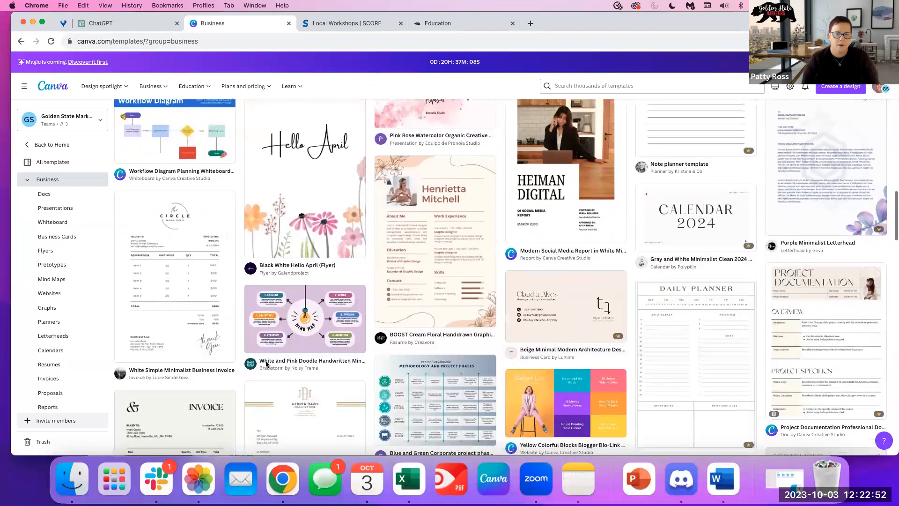
{"action": "scroll", "coordinate": [265, 358], "scroll_direction": "down", "scroll_amount": 4}
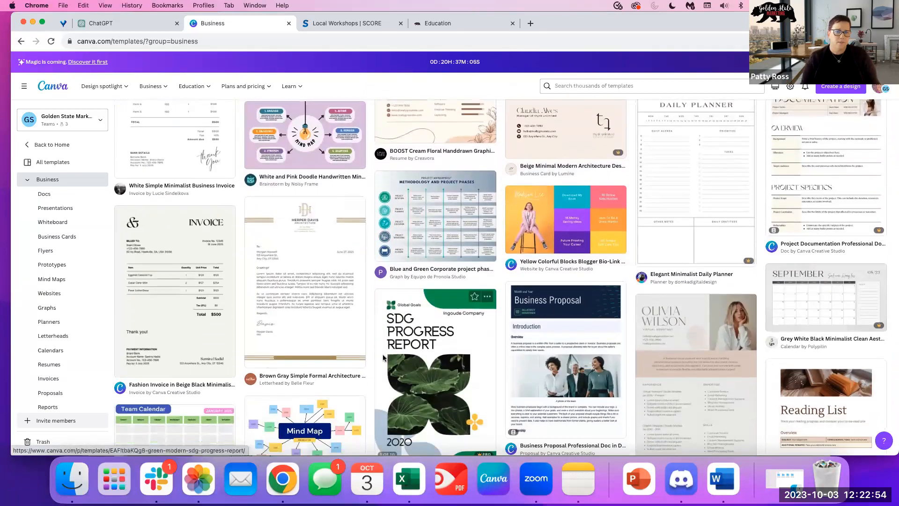
{"action": "scroll", "coordinate": [383, 354], "scroll_direction": "down", "scroll_amount": 3}
{"action": "left_click", "coordinate": [42, 236]}
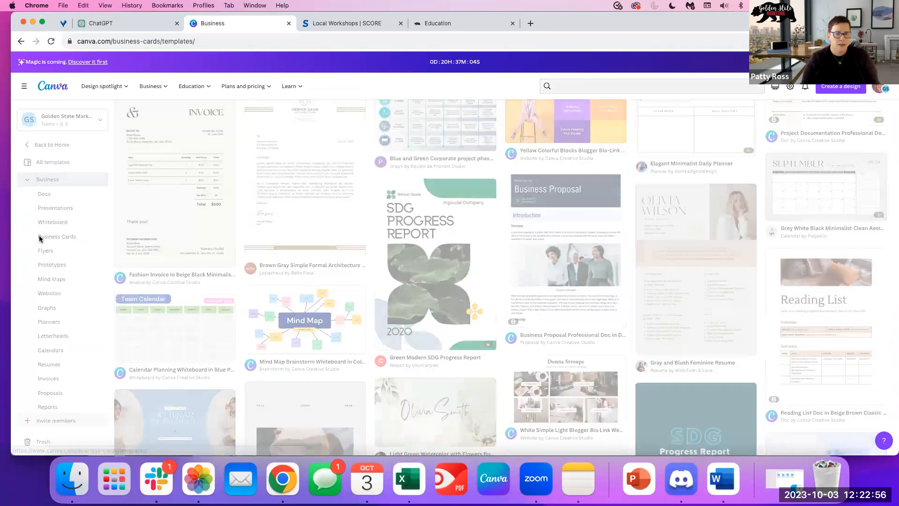
Scroll through the business card templates, then return to the Canva home page.
{"action": "scroll", "coordinate": [181, 302], "scroll_direction": "down", "scroll_amount": 4}
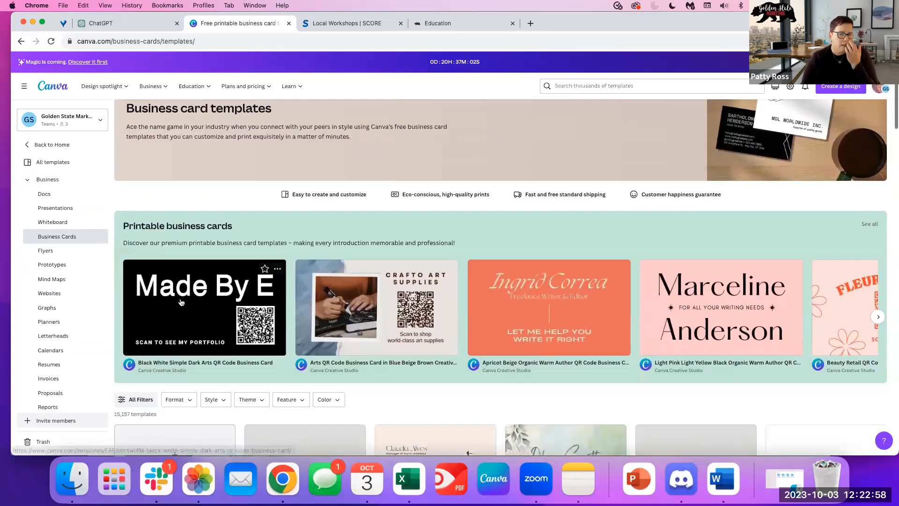
{"action": "scroll", "coordinate": [181, 302], "scroll_direction": "down", "scroll_amount": 10}
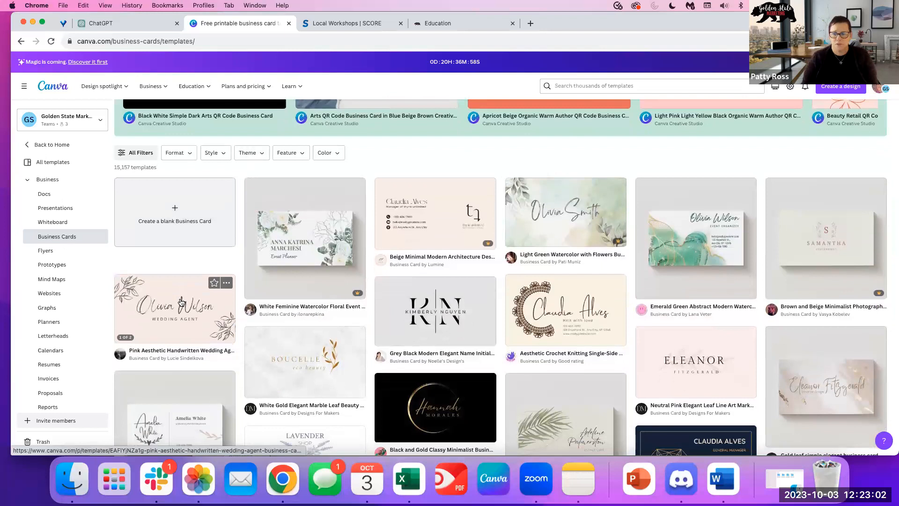
{"action": "scroll", "coordinate": [181, 302], "scroll_direction": "down", "scroll_amount": 1}
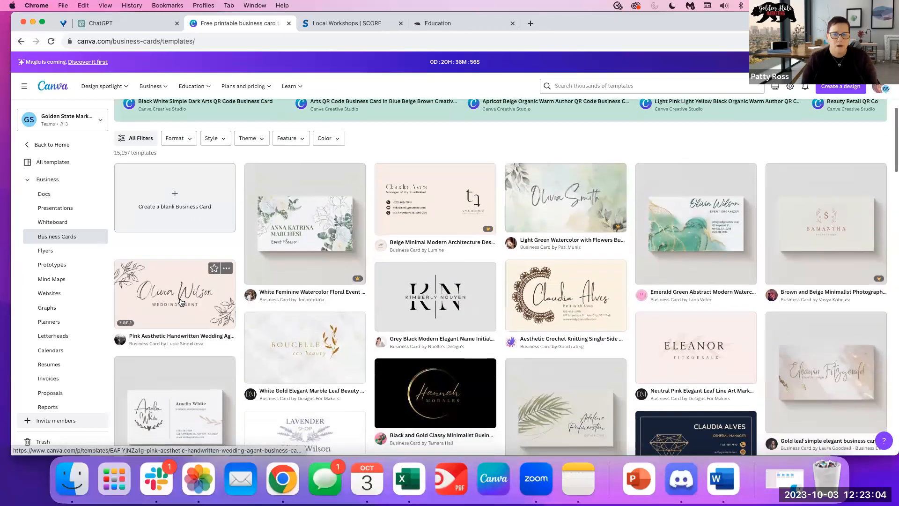
{"action": "scroll", "coordinate": [181, 302], "scroll_direction": "down", "scroll_amount": 10}
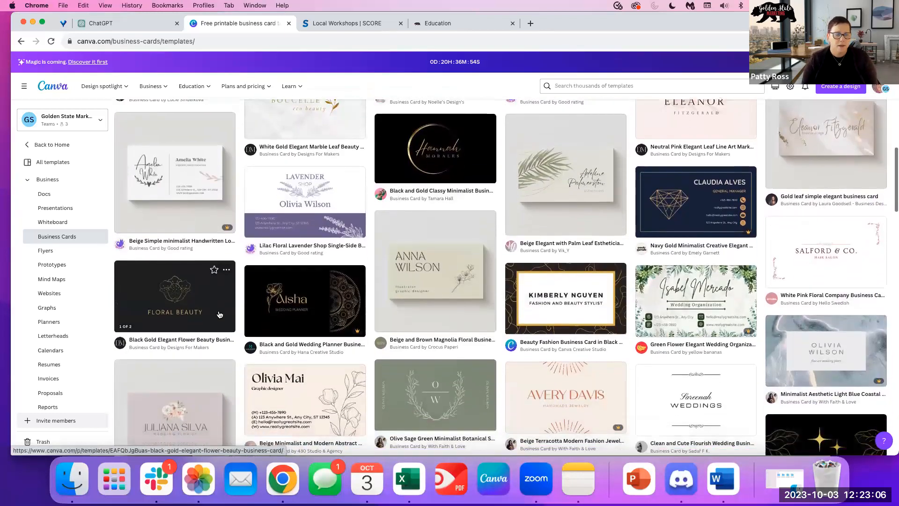
{"action": "scroll", "coordinate": [218, 314], "scroll_direction": "down", "scroll_amount": 6}
{"action": "scroll", "coordinate": [66, 323], "scroll_direction": "down", "scroll_amount": 4}
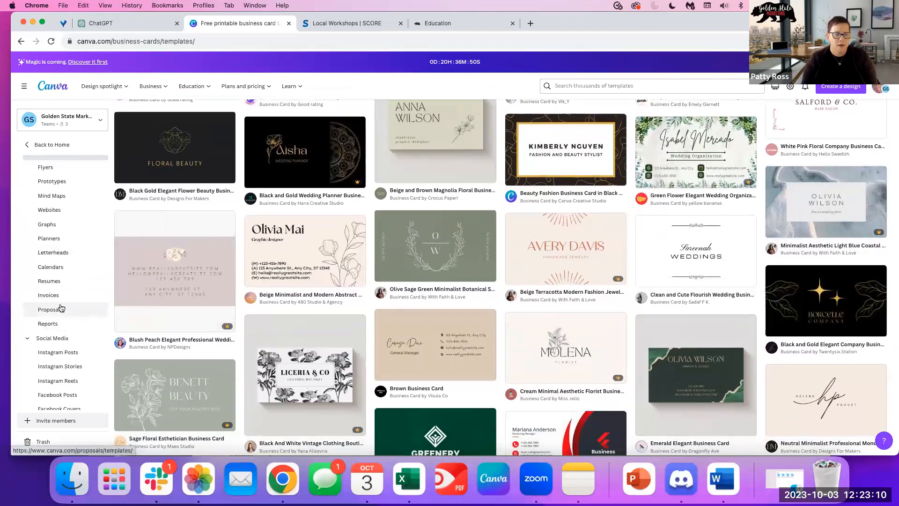
{"action": "scroll", "coordinate": [75, 243], "scroll_direction": "up", "scroll_amount": 15}
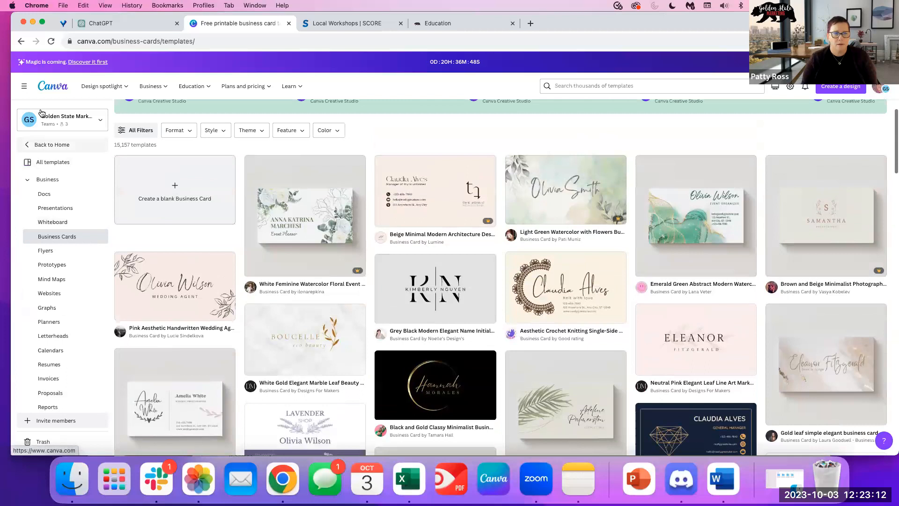
{"action": "left_click", "coordinate": [51, 86]}
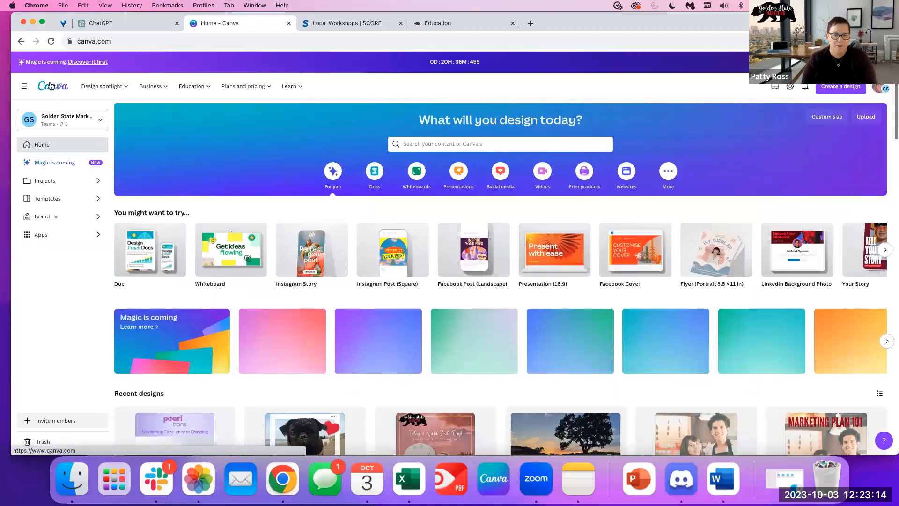
Open the Discover apps directory and scroll through its app categories.
{"action": "left_click", "coordinate": [47, 234]}
{"action": "scroll", "coordinate": [252, 271], "scroll_direction": "down", "scroll_amount": 6}
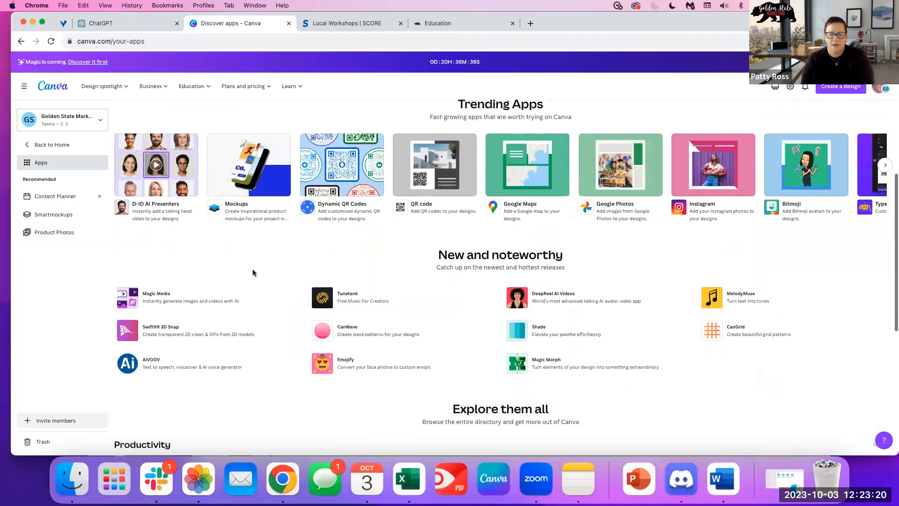
{"action": "scroll", "coordinate": [252, 273], "scroll_direction": "down", "scroll_amount": 3}
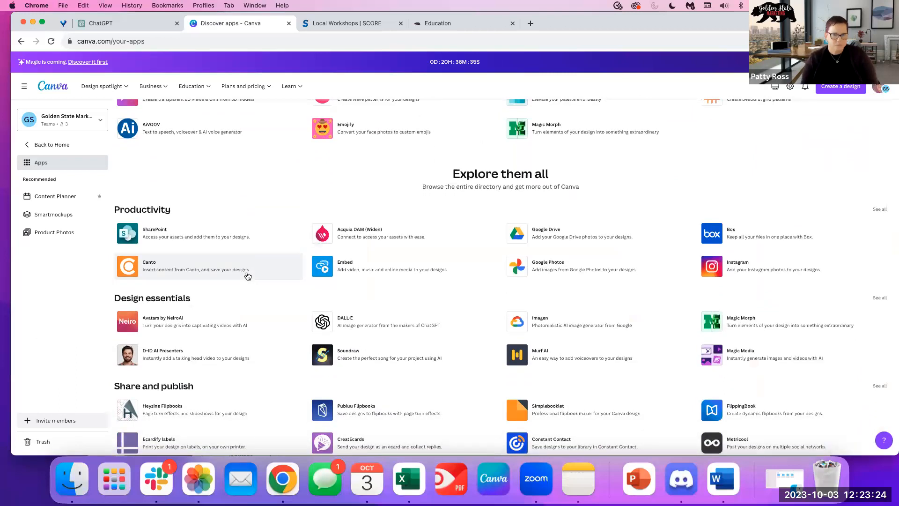
{"action": "scroll", "coordinate": [248, 276], "scroll_direction": "down", "scroll_amount": 1}
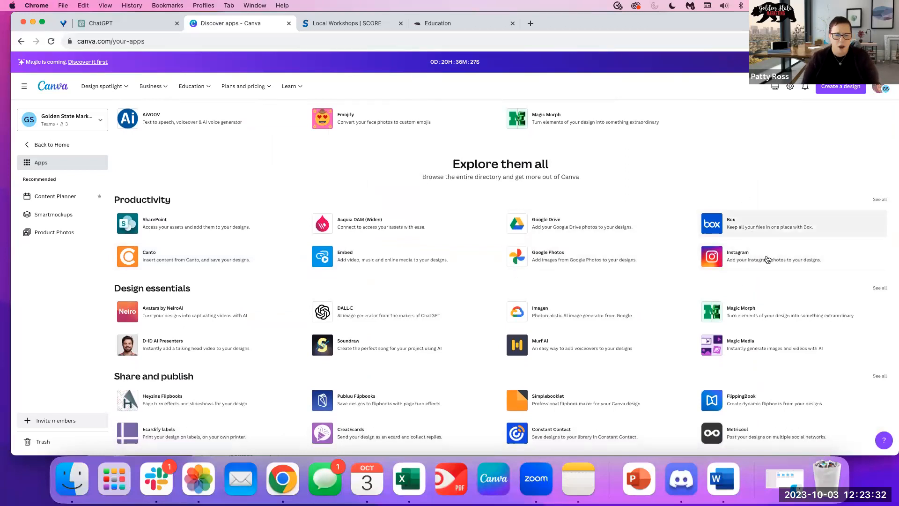
{"action": "scroll", "coordinate": [513, 361], "scroll_direction": "down", "scroll_amount": 1}
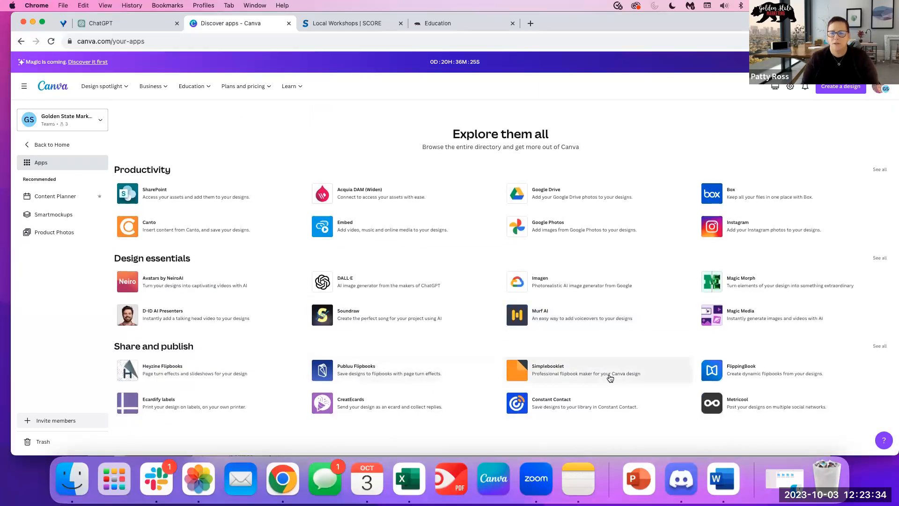
{"action": "scroll", "coordinate": [342, 354], "scroll_direction": "up", "scroll_amount": 4}
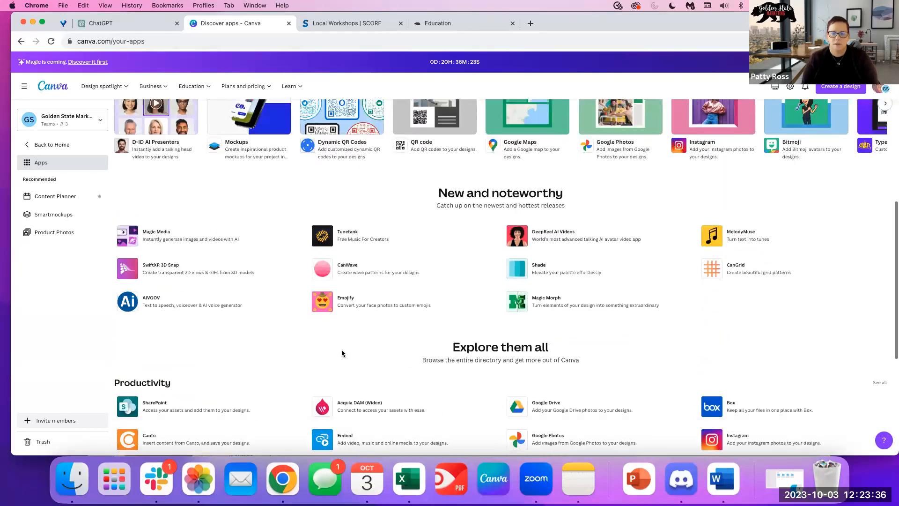
{"action": "scroll", "coordinate": [341, 354], "scroll_direction": "down", "scroll_amount": 1}
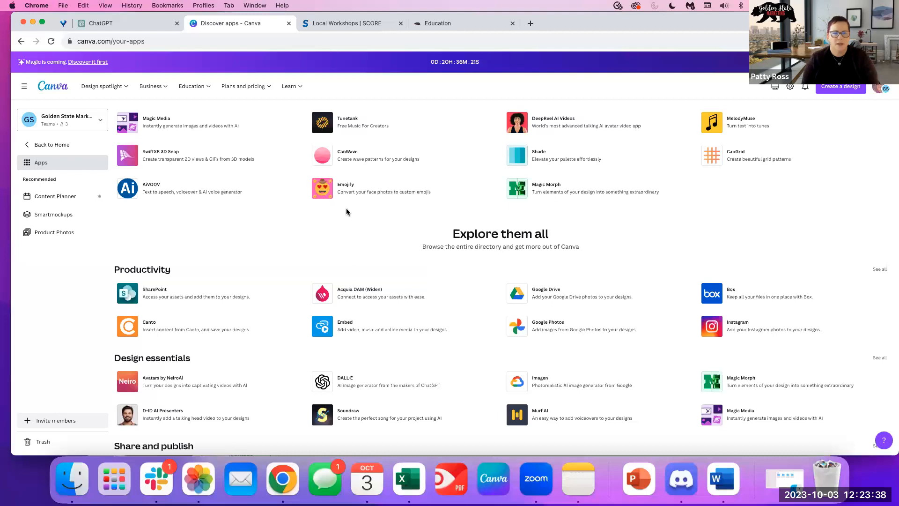
{"action": "scroll", "coordinate": [516, 254], "scroll_direction": "up", "scroll_amount": 3}
{"action": "scroll", "coordinate": [453, 213], "scroll_direction": "up", "scroll_amount": 1}
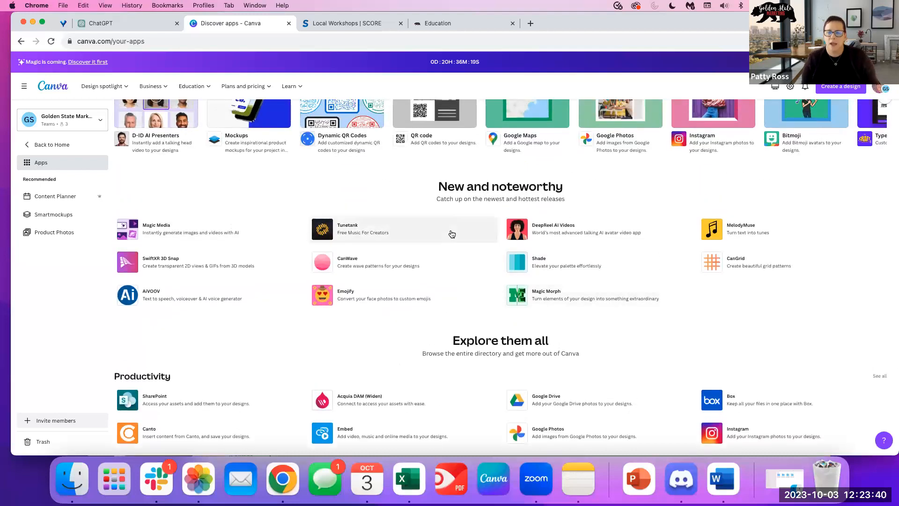
{"action": "scroll", "coordinate": [436, 253], "scroll_direction": "up", "scroll_amount": 3}
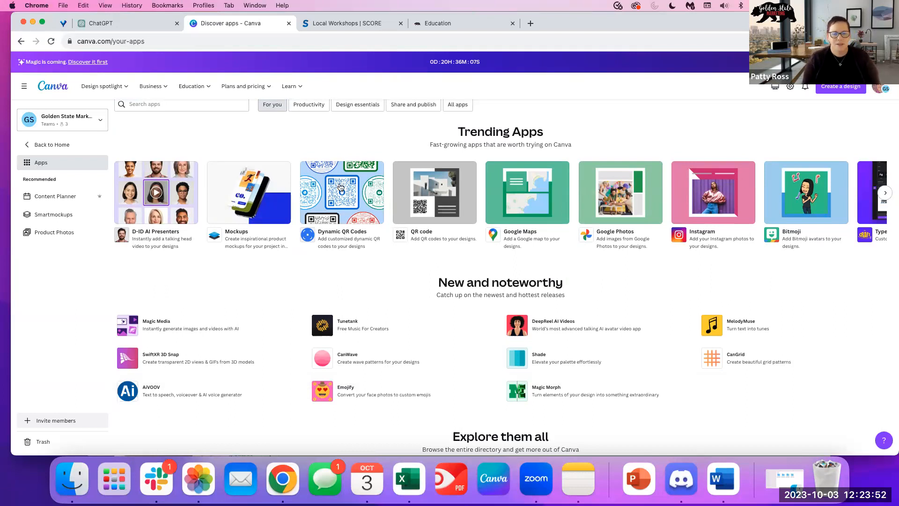
Advance the Trending Apps carousel to see more apps and scroll further down.
{"action": "scroll", "coordinate": [360, 196], "scroll_direction": "down", "scroll_amount": 1}
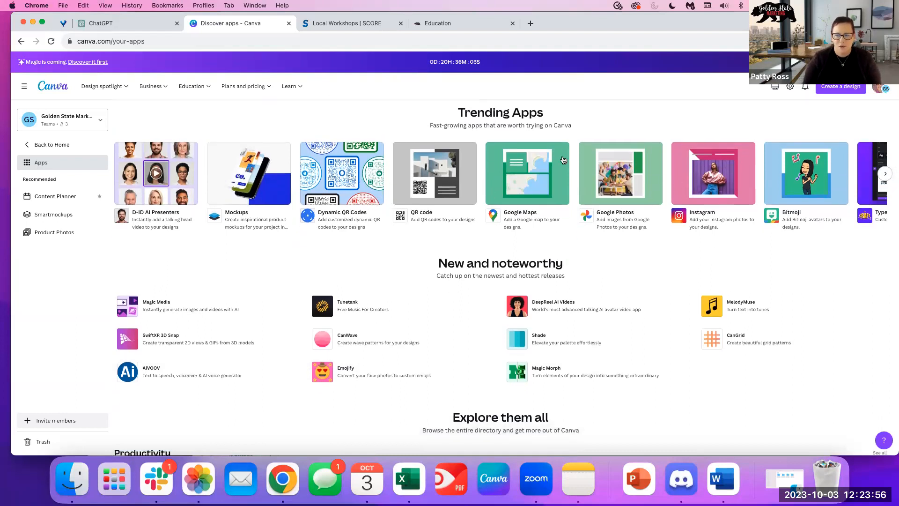
{"action": "left_click", "coordinate": [885, 175]}
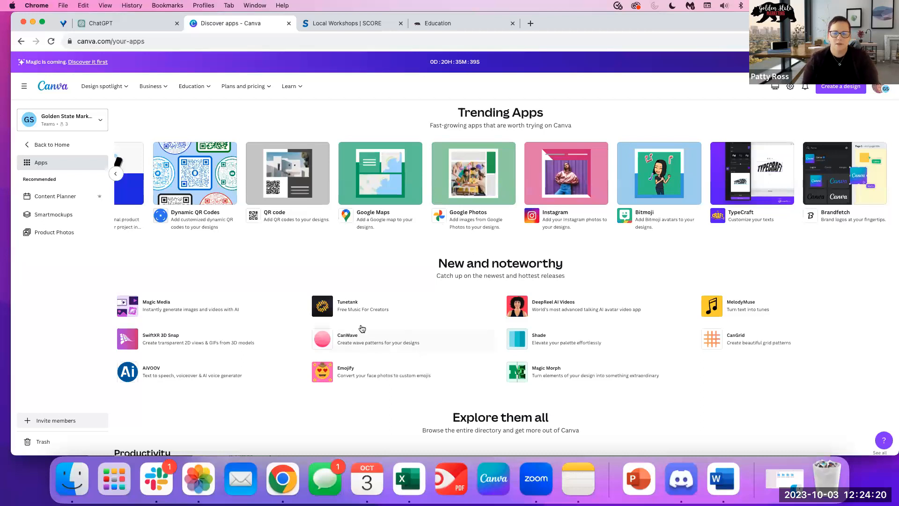
{"action": "scroll", "coordinate": [363, 329], "scroll_direction": "down", "scroll_amount": 3}
{"action": "scroll", "coordinate": [363, 329], "scroll_direction": "down", "scroll_amount": 3}
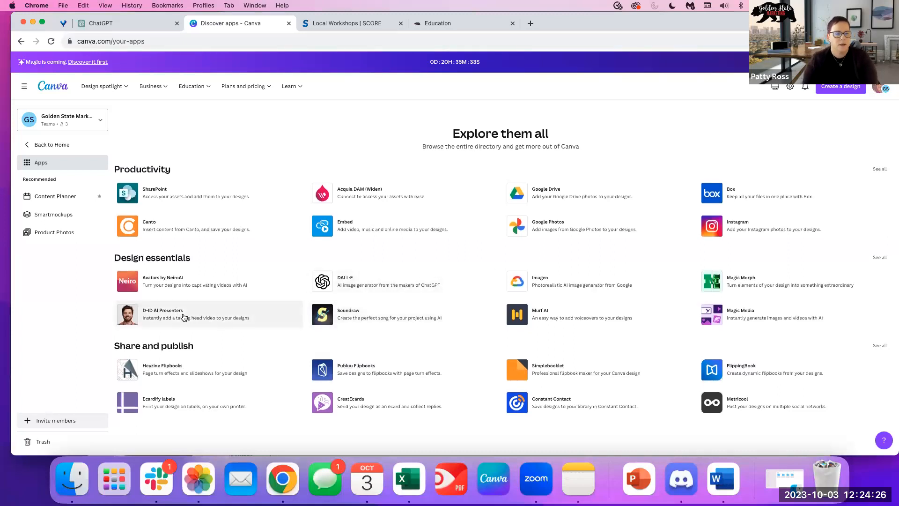
Browse the Smartmockups library, then go to the Product Photos page.
{"action": "left_click", "coordinate": [60, 216]}
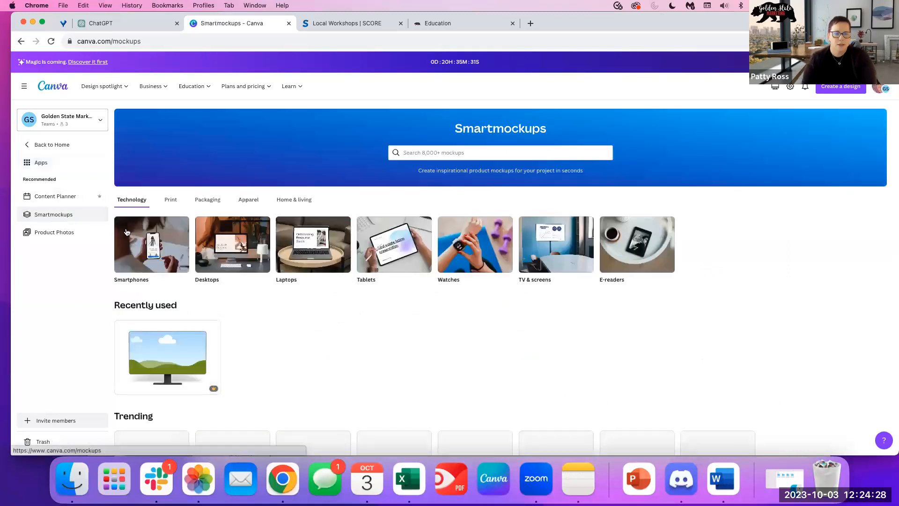
{"action": "scroll", "coordinate": [349, 351], "scroll_direction": "down", "scroll_amount": 4}
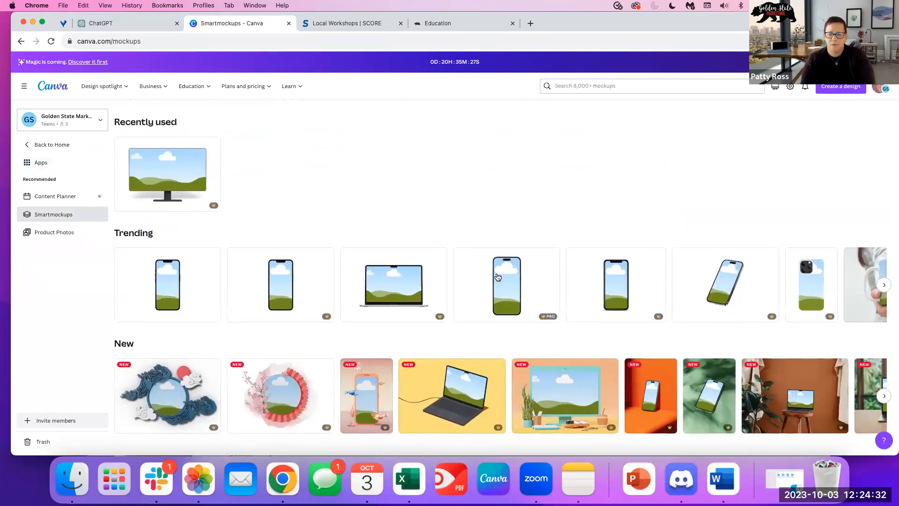
{"action": "scroll", "coordinate": [432, 317], "scroll_direction": "down", "scroll_amount": 1}
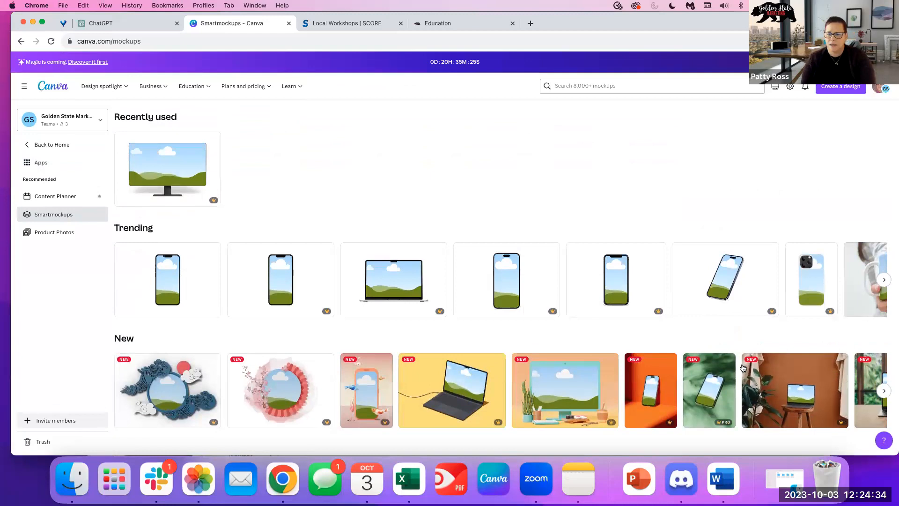
{"action": "scroll", "coordinate": [640, 367], "scroll_direction": "right", "scroll_amount": 2}
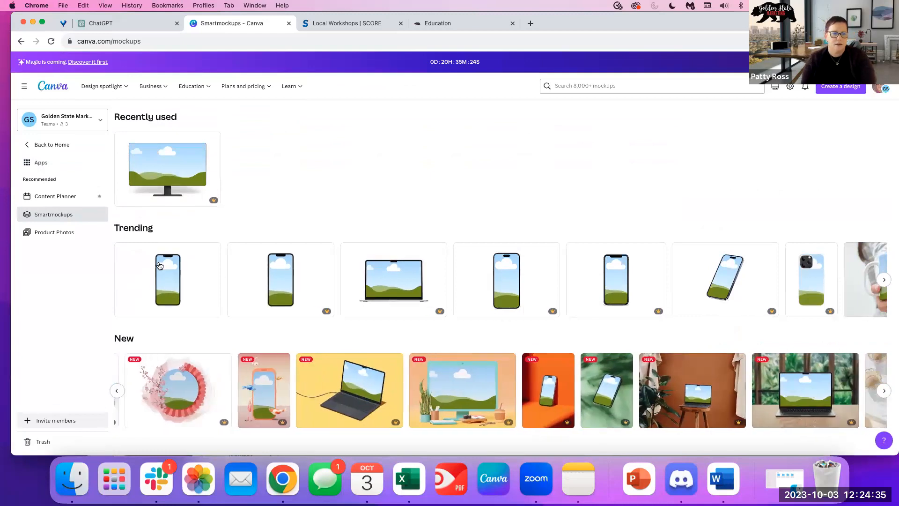
{"action": "left_click", "coordinate": [61, 231]}
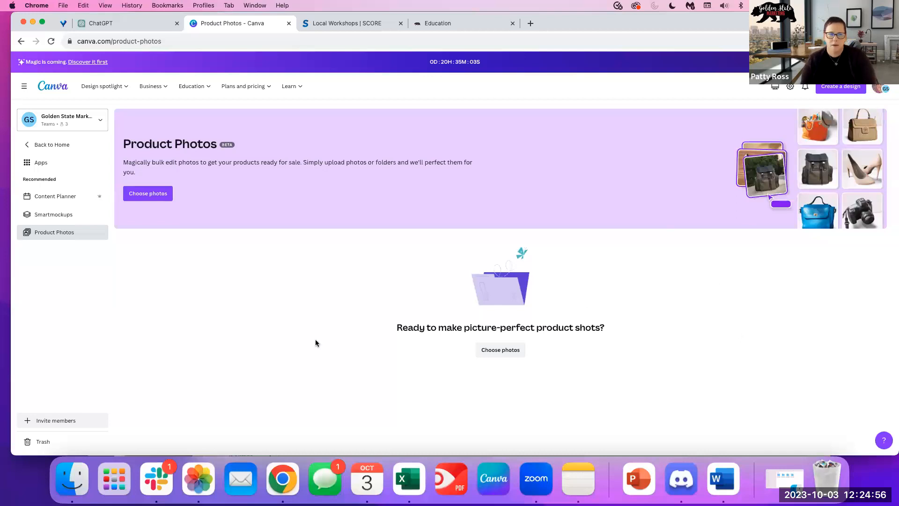
Go back to Canva Home using the logo at the top left.
{"action": "left_click", "coordinate": [47, 86]}
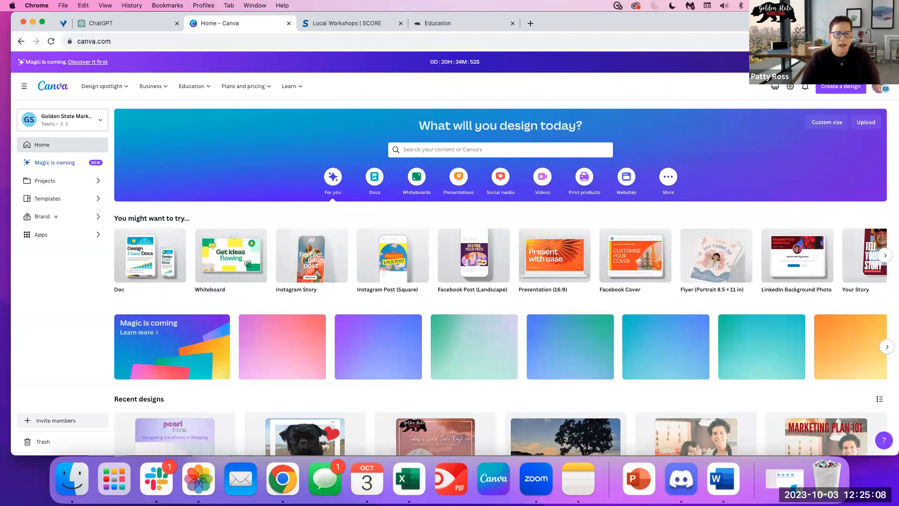
{"action": "left_click", "coordinate": [59, 220]}
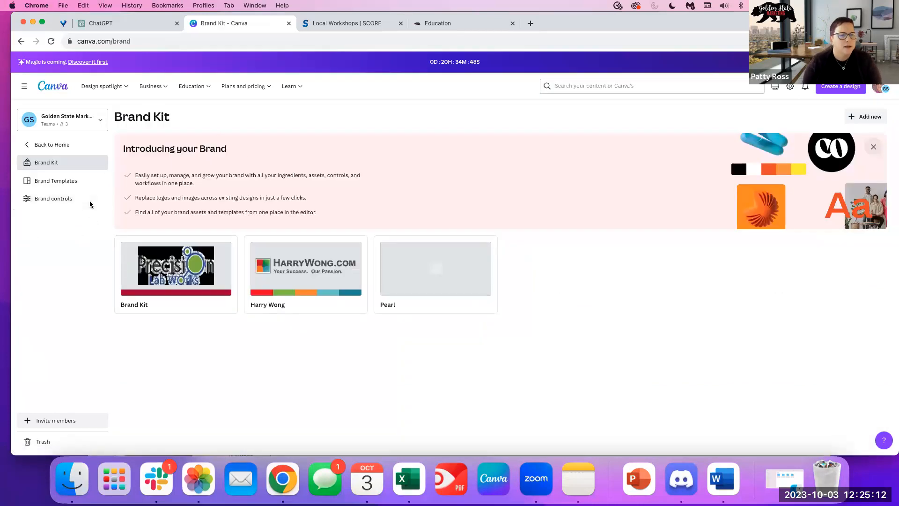
{"action": "left_click", "coordinate": [49, 145]}
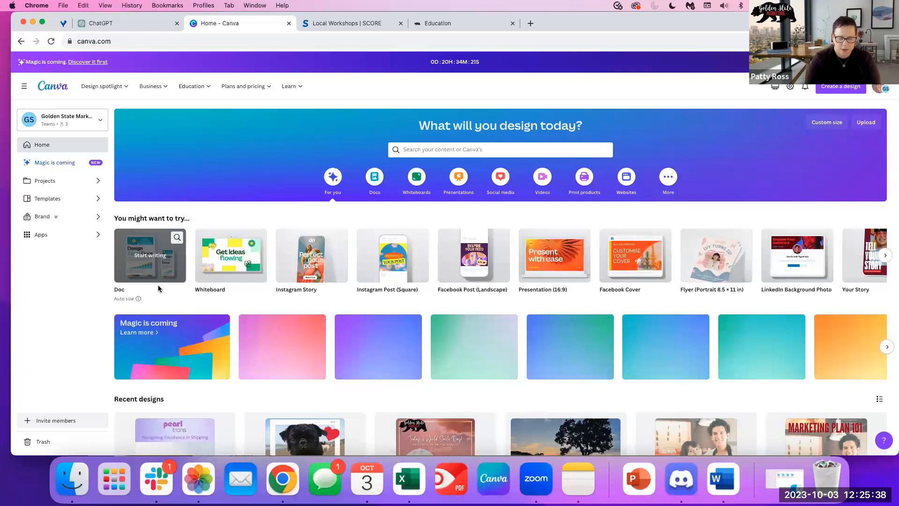
Scroll the home page, then bring up the Create a design menu of design types.
{"action": "scroll", "coordinate": [691, 237], "scroll_direction": "down", "scroll_amount": 1}
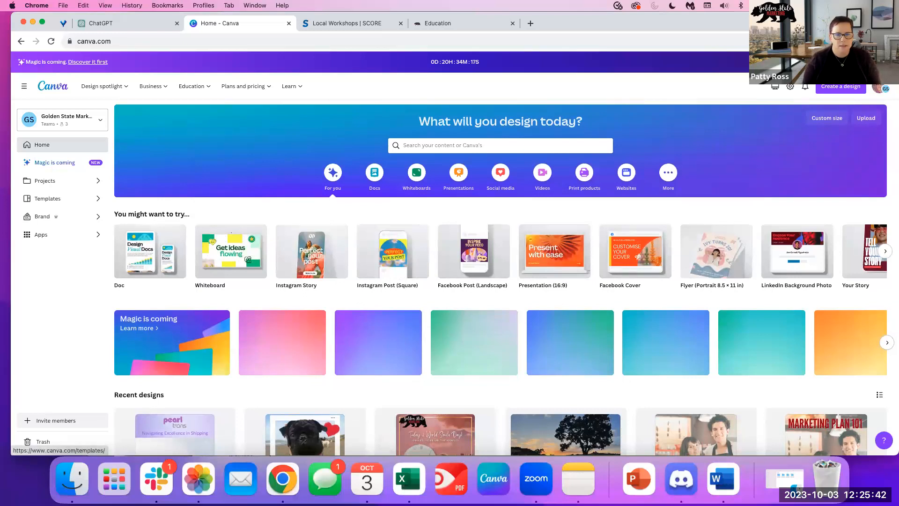
{"action": "scroll", "coordinate": [533, 281], "scroll_direction": "down", "scroll_amount": 2}
{"action": "scroll", "coordinate": [533, 279], "scroll_direction": "down", "scroll_amount": 3}
{"action": "scroll", "coordinate": [525, 275], "scroll_direction": "up", "scroll_amount": 5}
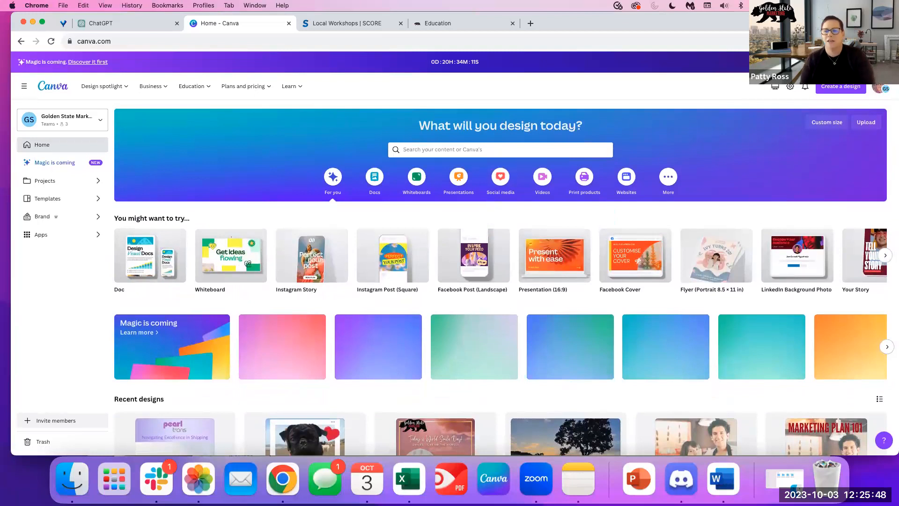
{"action": "left_click", "coordinate": [849, 89]}
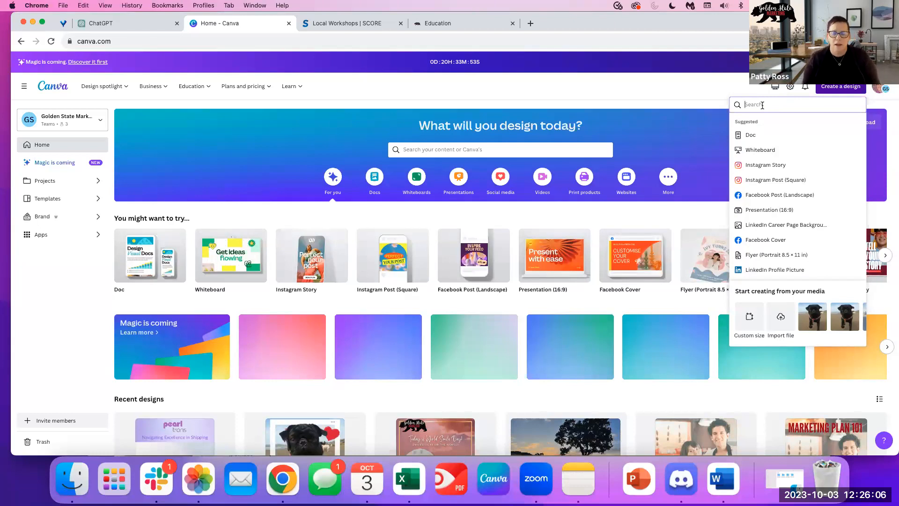
Search 'instagram' and create a blank 1080 × 1080 px Instagram Post (Square).
{"action": "type", "text": "instagram"}
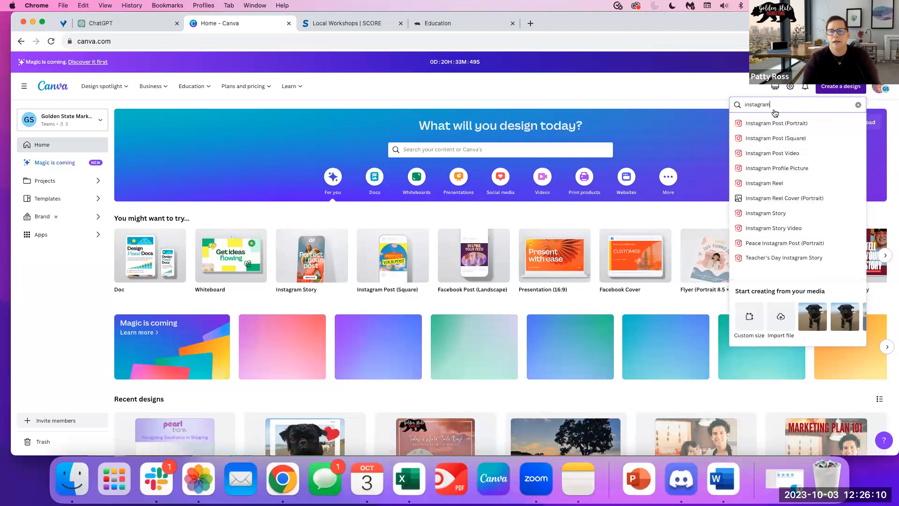
{"action": "scroll", "coordinate": [792, 244], "scroll_direction": "down", "scroll_amount": 2}
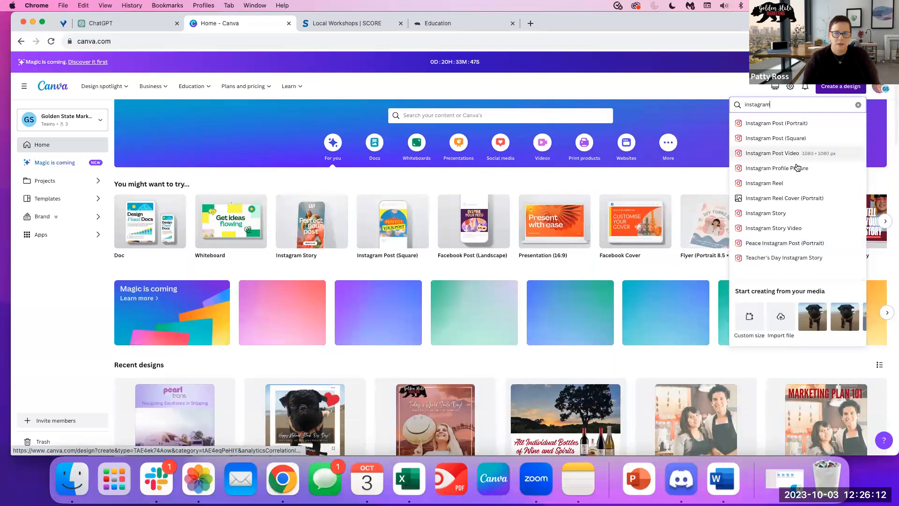
{"action": "scroll", "coordinate": [797, 171], "scroll_direction": "up", "scroll_amount": 2}
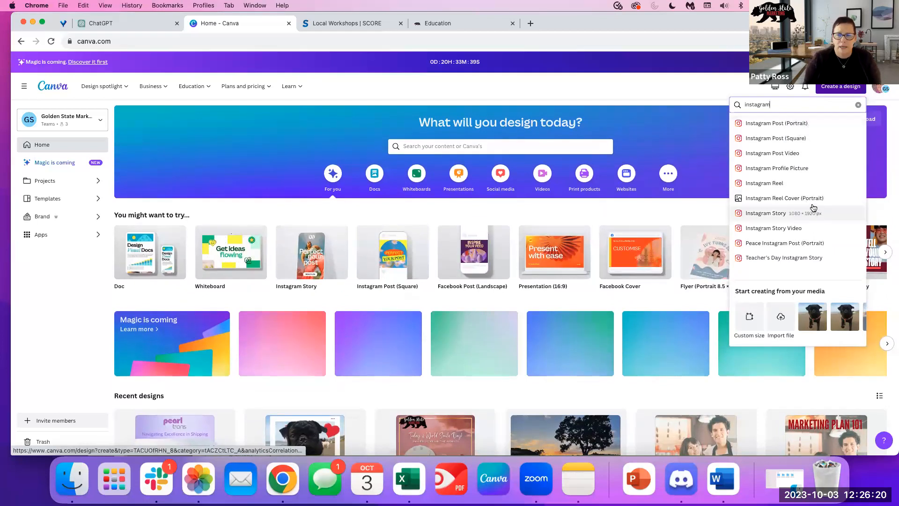
{"action": "scroll", "coordinate": [749, 258], "scroll_direction": "down", "scroll_amount": 1}
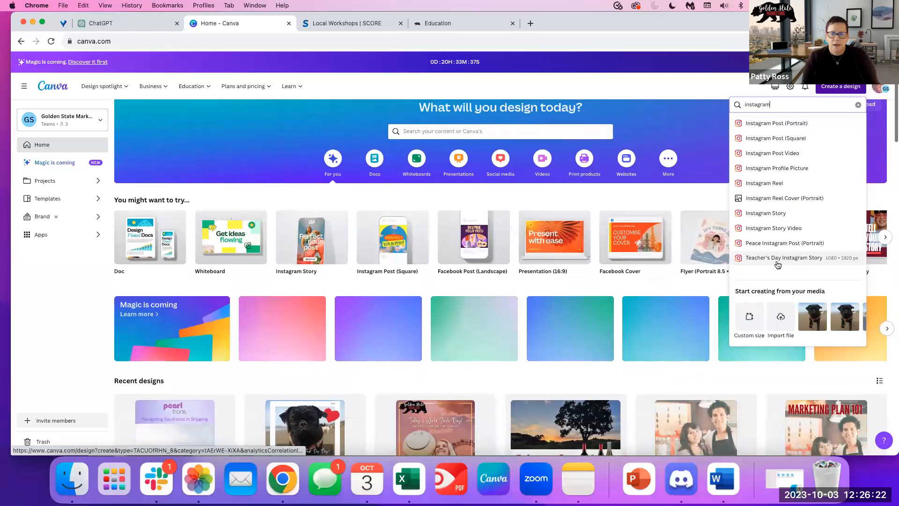
{"action": "scroll", "coordinate": [753, 171], "scroll_direction": "up", "scroll_amount": 1}
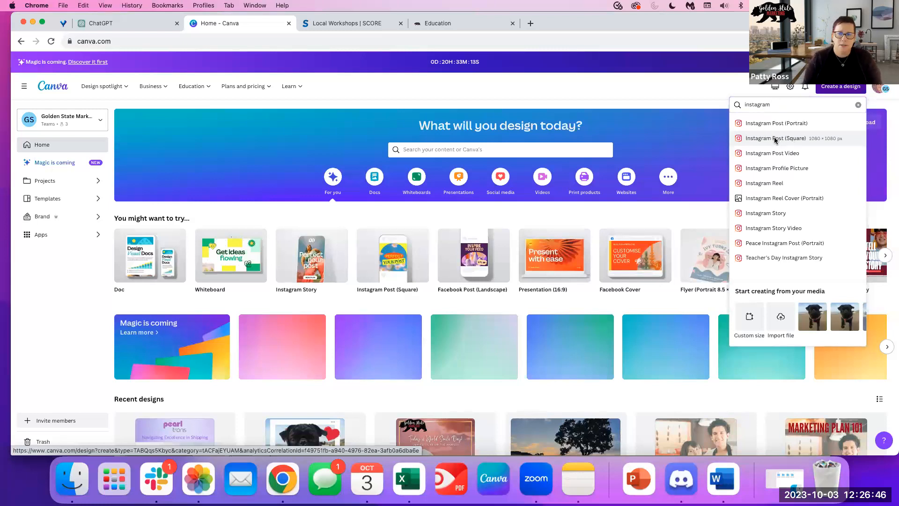
{"action": "left_click", "coordinate": [775, 139]}
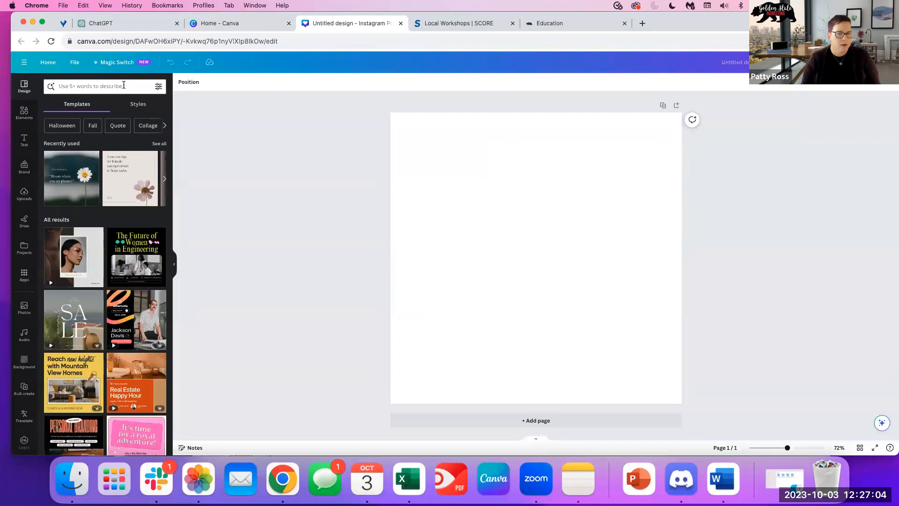
Search the templates for 'world chocolate day'.
{"action": "scroll", "coordinate": [121, 264], "scroll_direction": "down", "scroll_amount": 5}
{"action": "scroll", "coordinate": [121, 264], "scroll_direction": "down", "scroll_amount": 3}
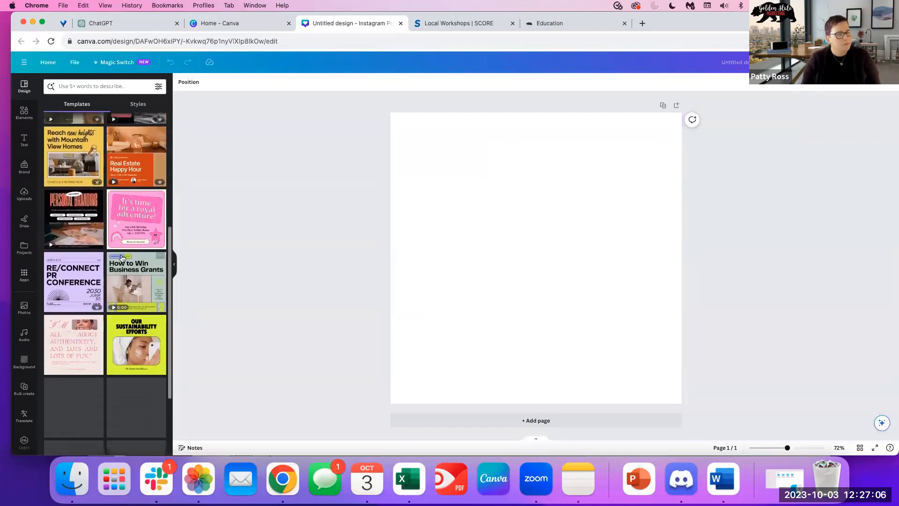
{"action": "scroll", "coordinate": [120, 263], "scroll_direction": "up", "scroll_amount": 8}
{"action": "left_click", "coordinate": [85, 86]}
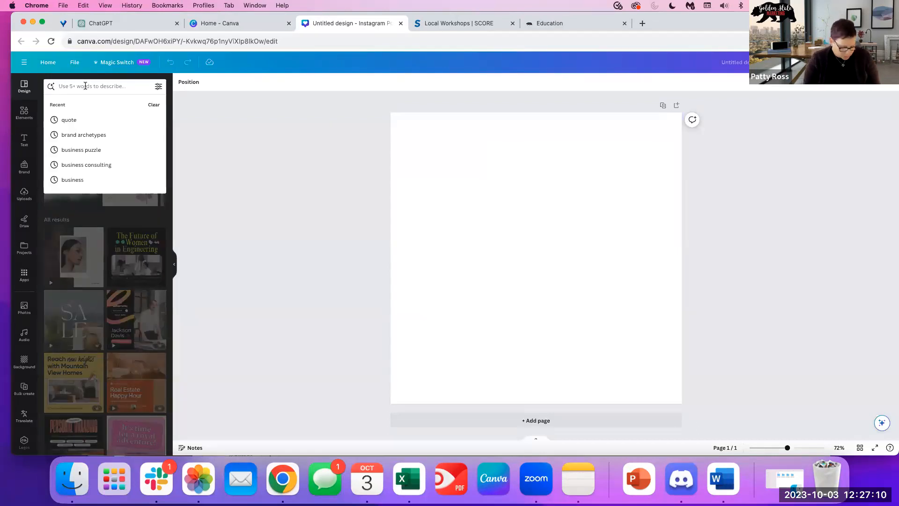
{"action": "type", "text": "world c"}
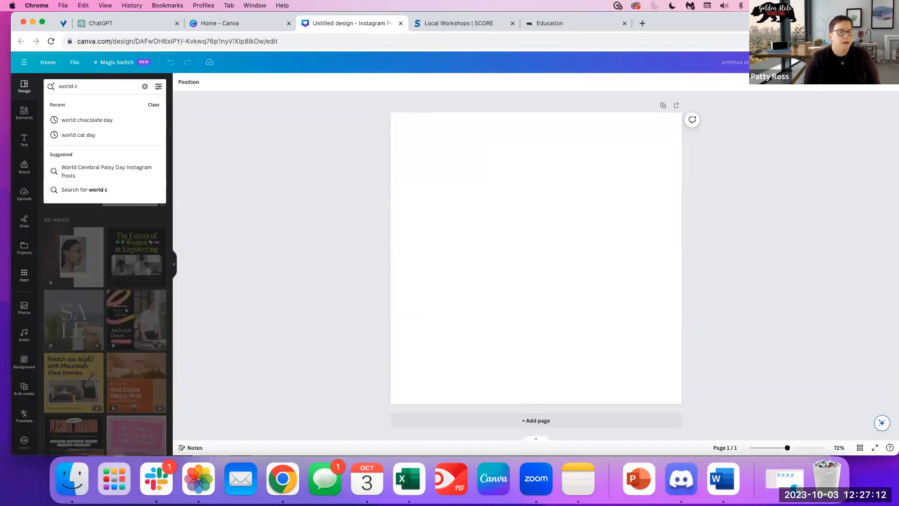
{"action": "type", "text": "hoc"}
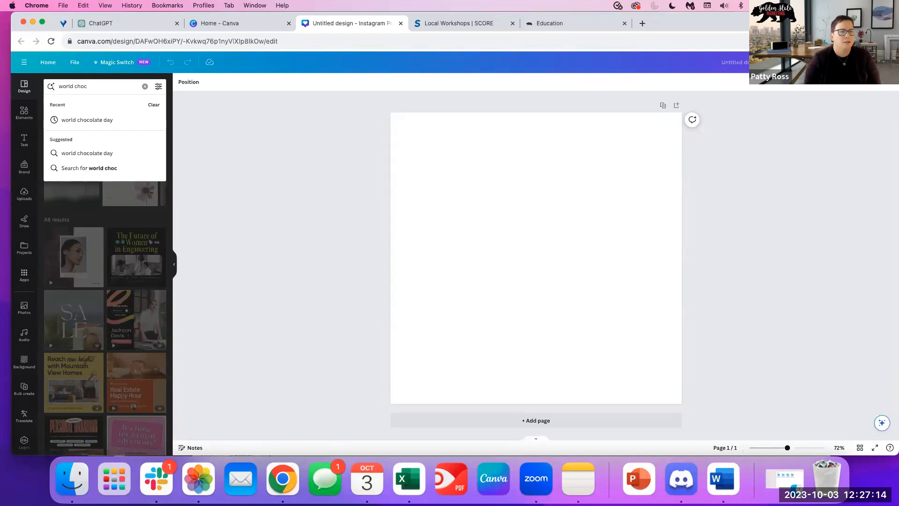
{"action": "type", "text": "olaye"}
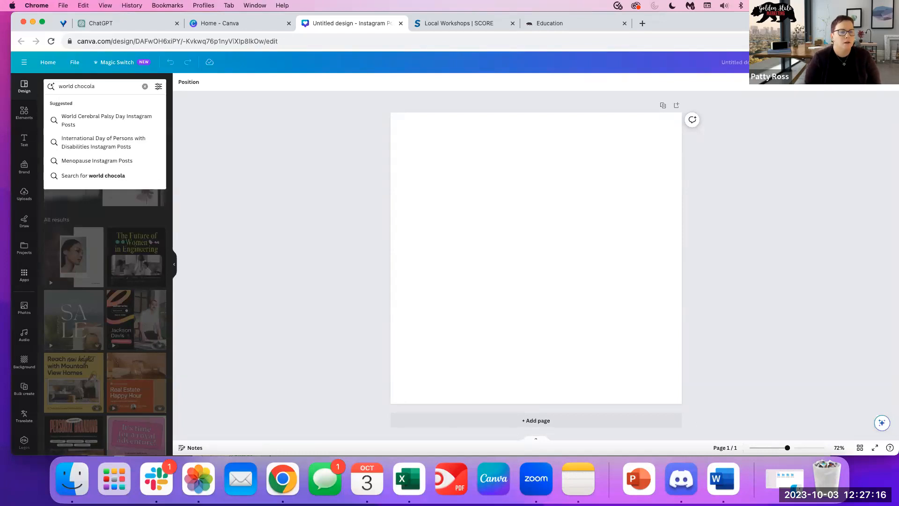
{"action": "key", "text": "BackSpace"}
{"action": "type", "text": "te day"}
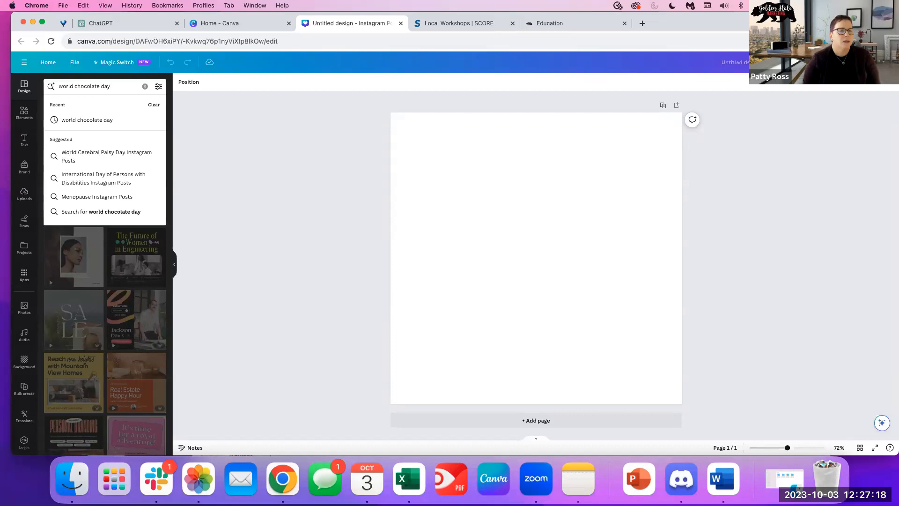
{"action": "key", "text": "Return"}
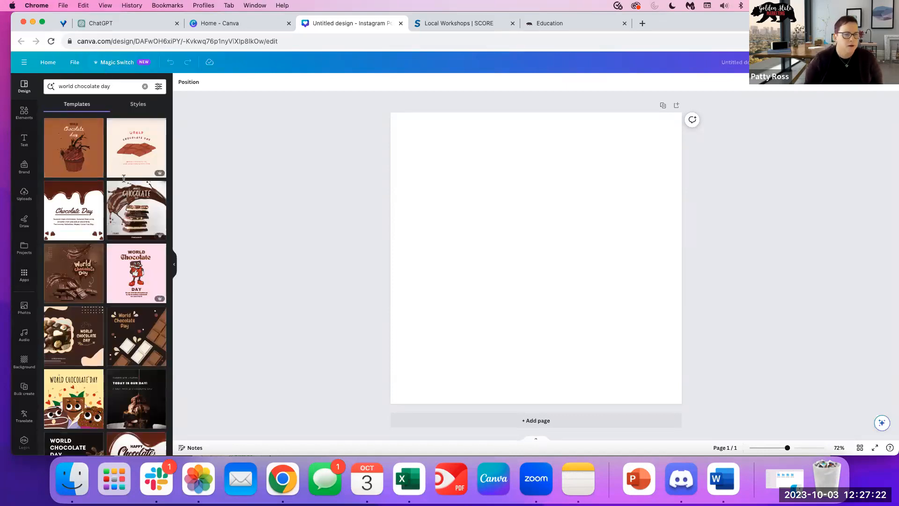
Widen the browser window slightly and scroll through the chocolate-day template results.
{"action": "left_click_drag", "start_coordinate": [13, 450], "coordinate": [2, 451]}
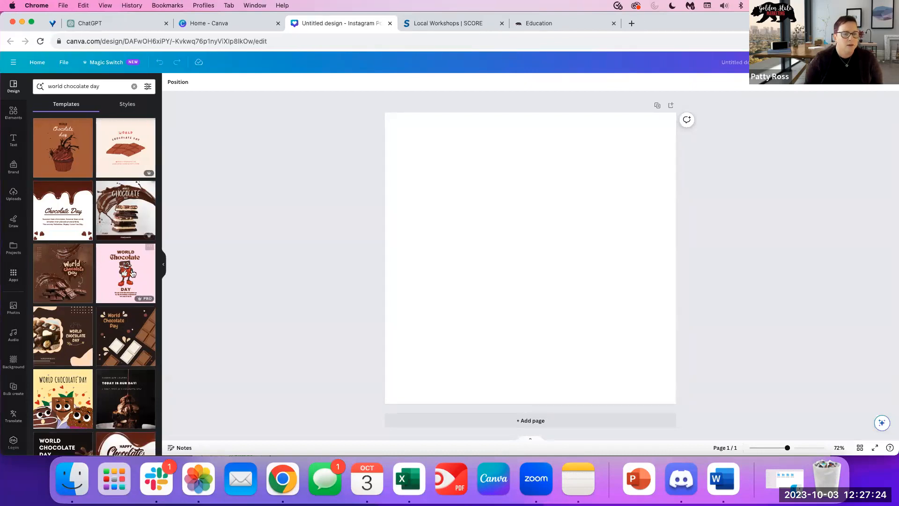
{"action": "scroll", "coordinate": [107, 309], "scroll_direction": "down", "scroll_amount": 15}
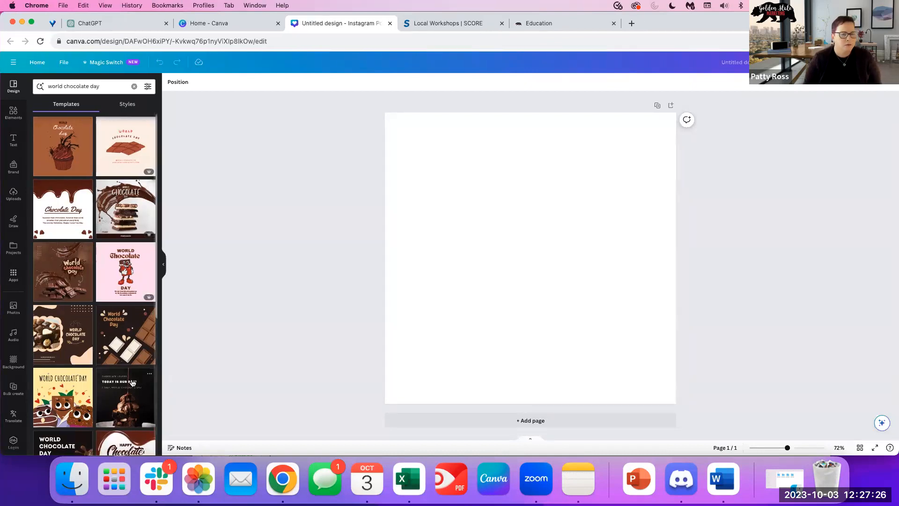
{"action": "scroll", "coordinate": [104, 407], "scroll_direction": "up", "scroll_amount": 4}
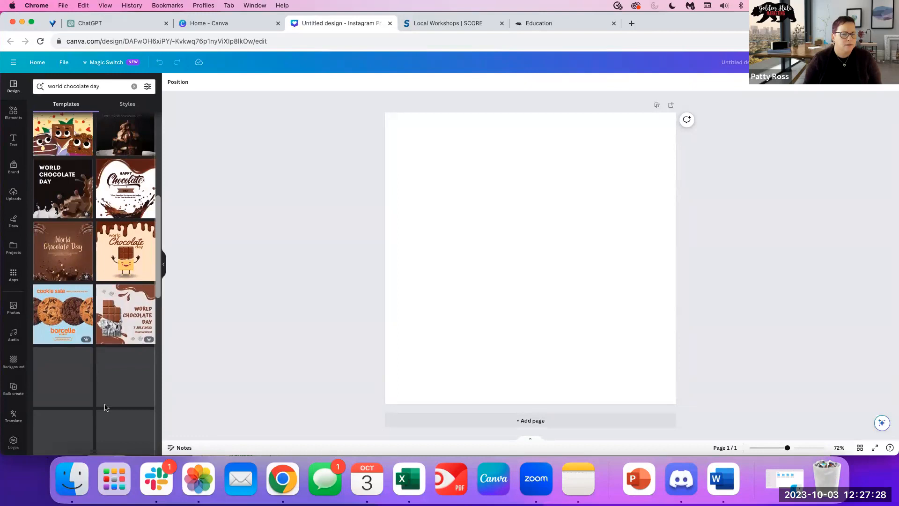
{"action": "scroll", "coordinate": [106, 407], "scroll_direction": "down", "scroll_amount": 2}
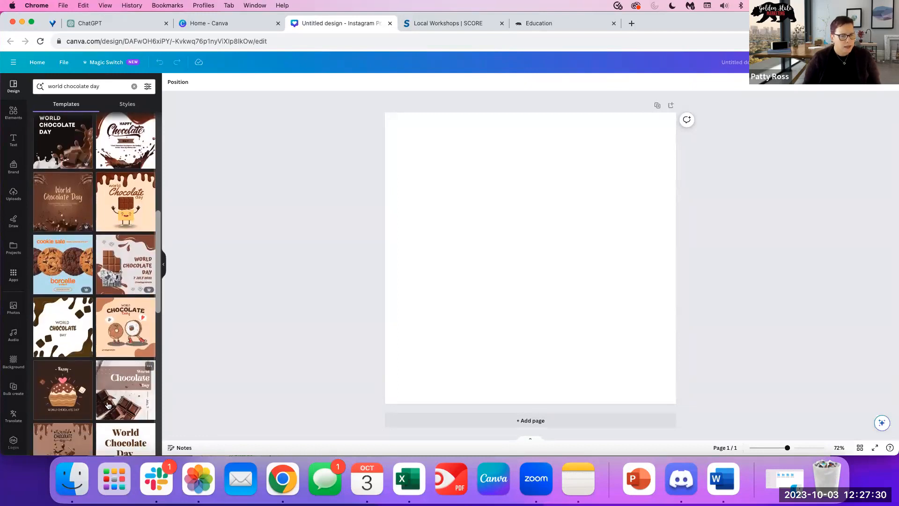
{"action": "scroll", "coordinate": [107, 405], "scroll_direction": "down", "scroll_amount": 3}
{"action": "scroll", "coordinate": [114, 374], "scroll_direction": "up", "scroll_amount": 2}
{"action": "scroll", "coordinate": [114, 373], "scroll_direction": "up", "scroll_amount": 6}
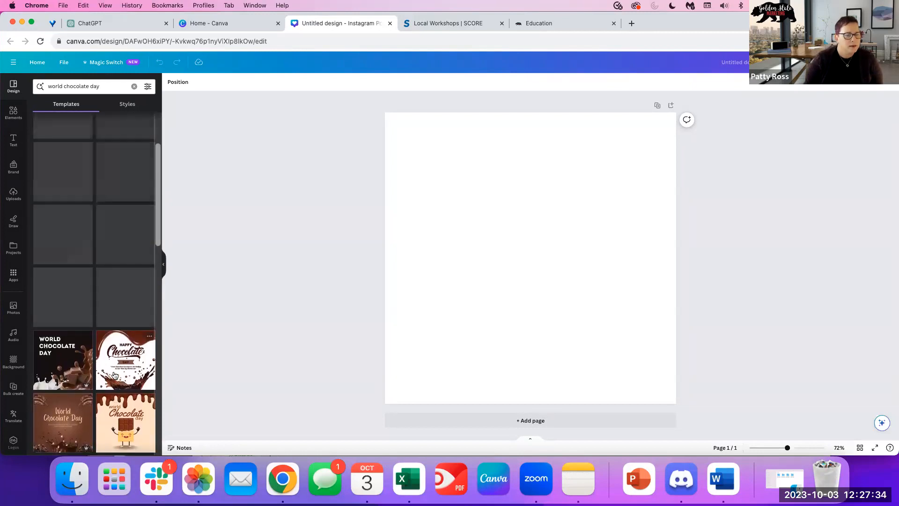
Apply the Happy Chocolate template to page 1 and add page 2 with the World Chocolate Day template.
{"action": "left_click", "coordinate": [125, 358]}
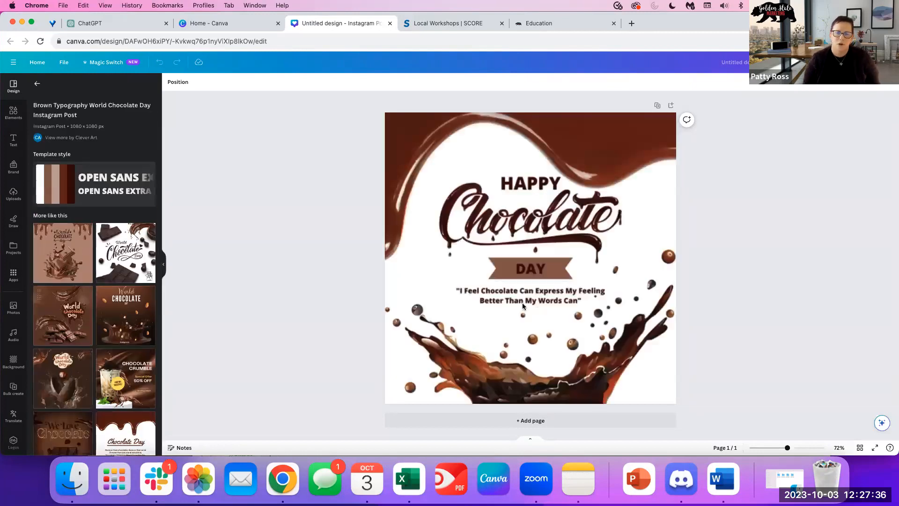
{"action": "left_click", "coordinate": [497, 421]}
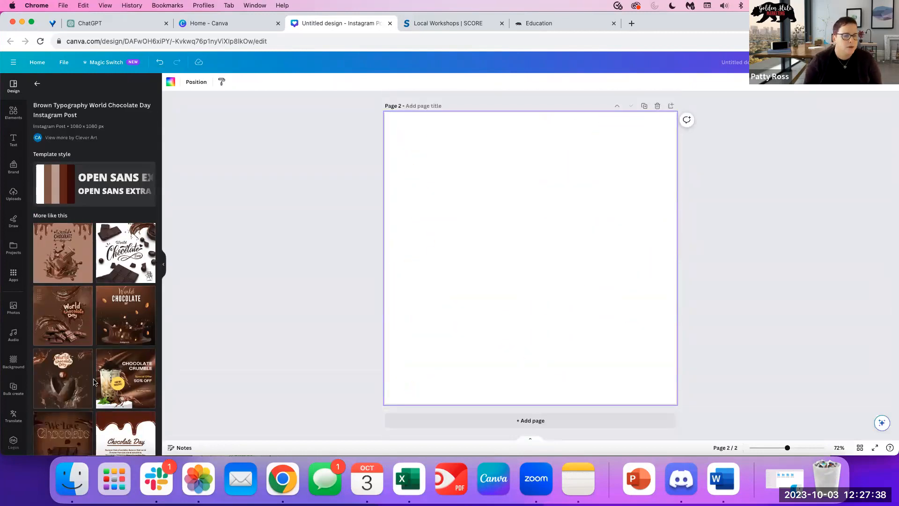
{"action": "scroll", "coordinate": [94, 382], "scroll_direction": "down", "scroll_amount": 15}
{"action": "scroll", "coordinate": [50, 377], "scroll_direction": "down", "scroll_amount": 5}
{"action": "left_click", "coordinate": [64, 223]}
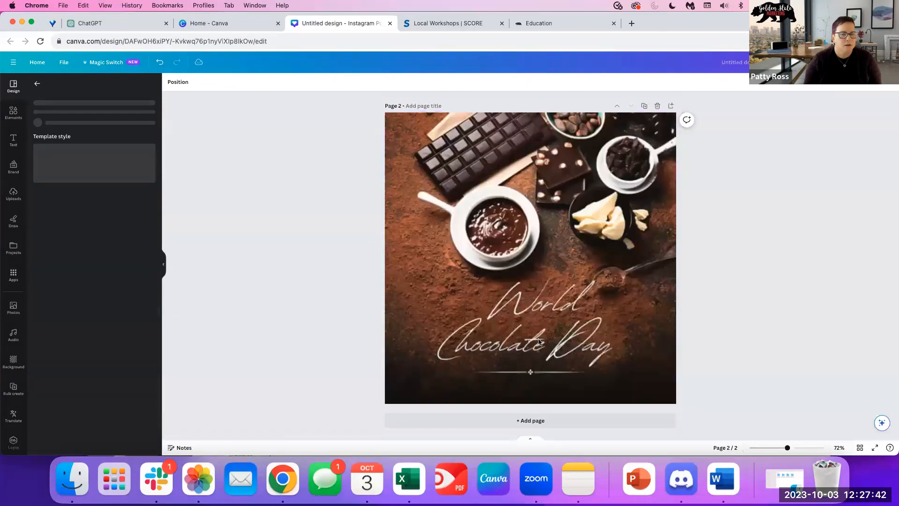
{"action": "scroll", "coordinate": [586, 301], "scroll_direction": "up", "scroll_amount": 7}
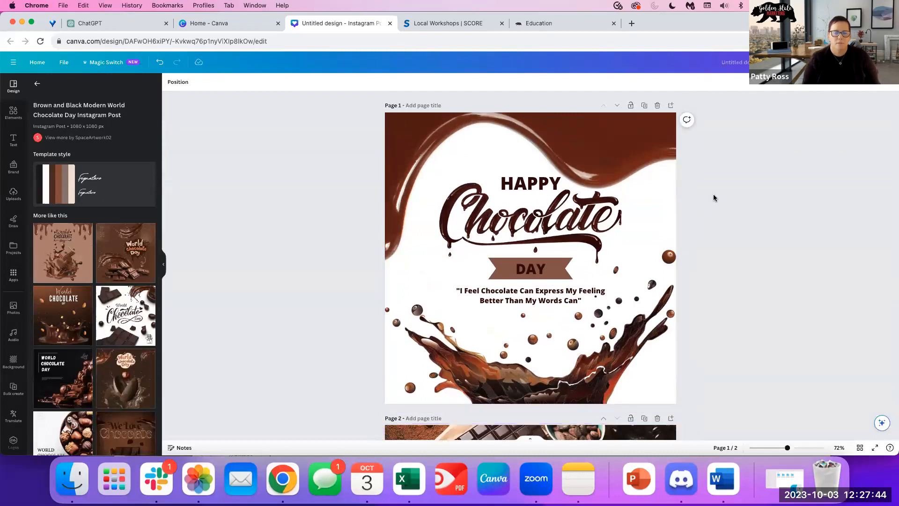
Select the Chocolate lettering graphic and nudge it slightly into position.
{"action": "left_click", "coordinate": [575, 156]}
{"action": "left_click", "coordinate": [542, 314]}
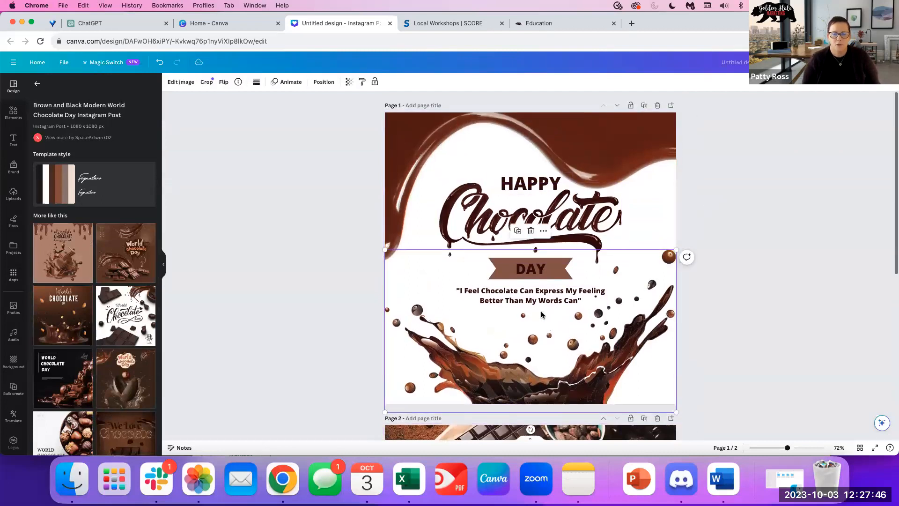
{"action": "left_click", "coordinate": [529, 270]}
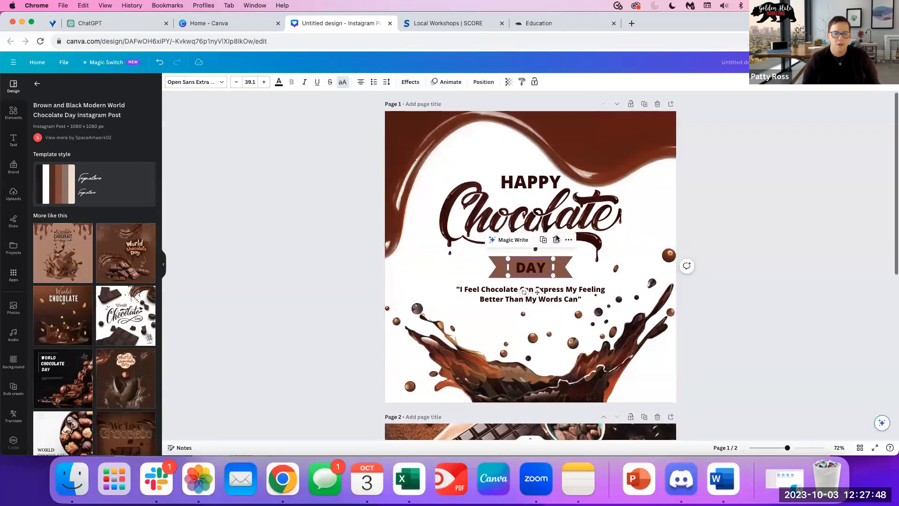
{"action": "left_click", "coordinate": [467, 229]}
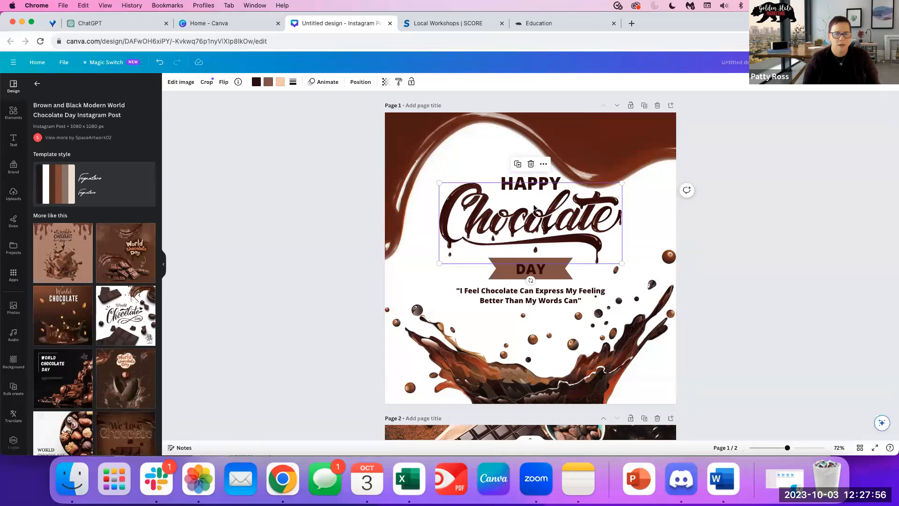
{"action": "left_click_drag", "start_coordinate": [543, 219], "coordinate": [500, 230]}
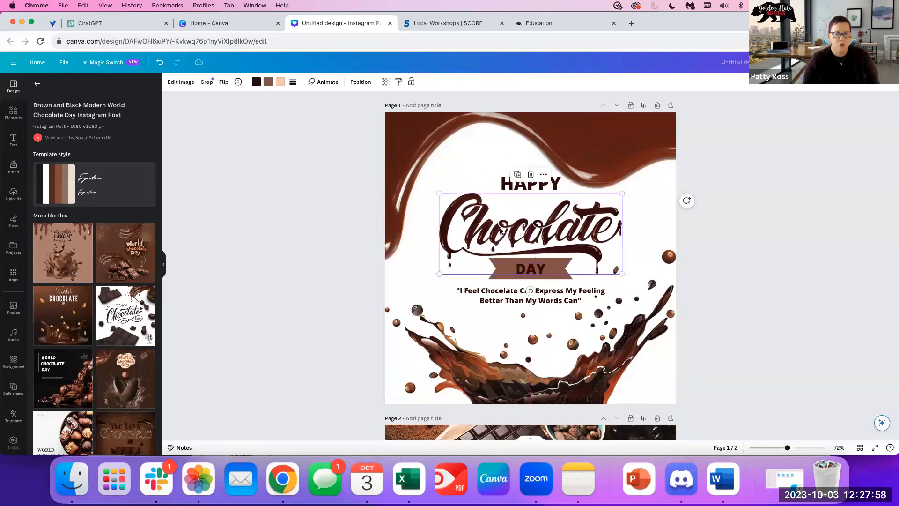
{"action": "left_click_drag", "start_coordinate": [558, 230], "coordinate": [557, 224]}
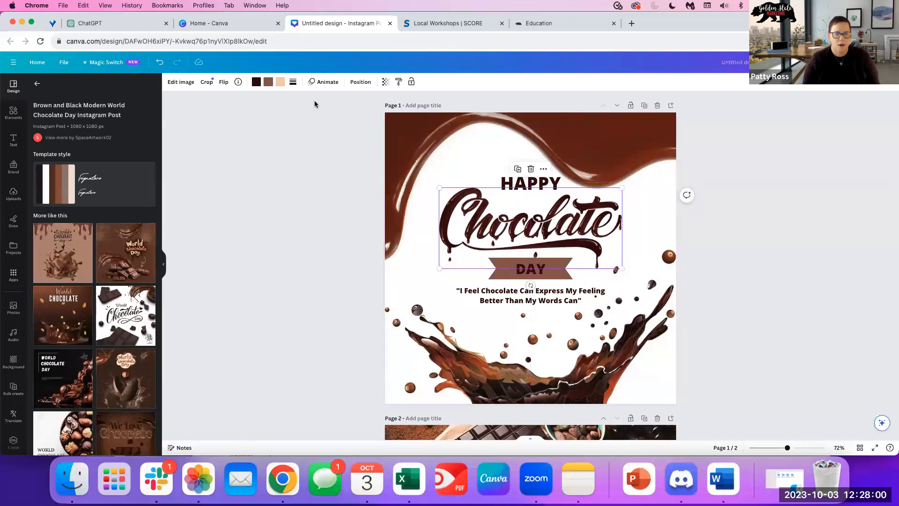
{"action": "left_click", "coordinate": [257, 81]}
Recolour the Chocolate lettering's dark, peach and brown tones to violet and purple, then select the DAY banner.
{"action": "left_click", "coordinate": [145, 358]}
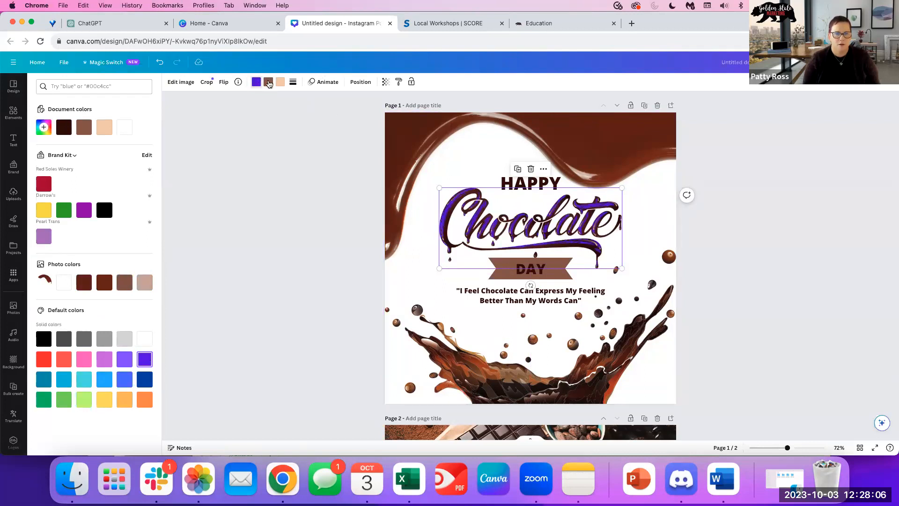
{"action": "left_click", "coordinate": [280, 82]}
{"action": "left_click", "coordinate": [84, 210]}
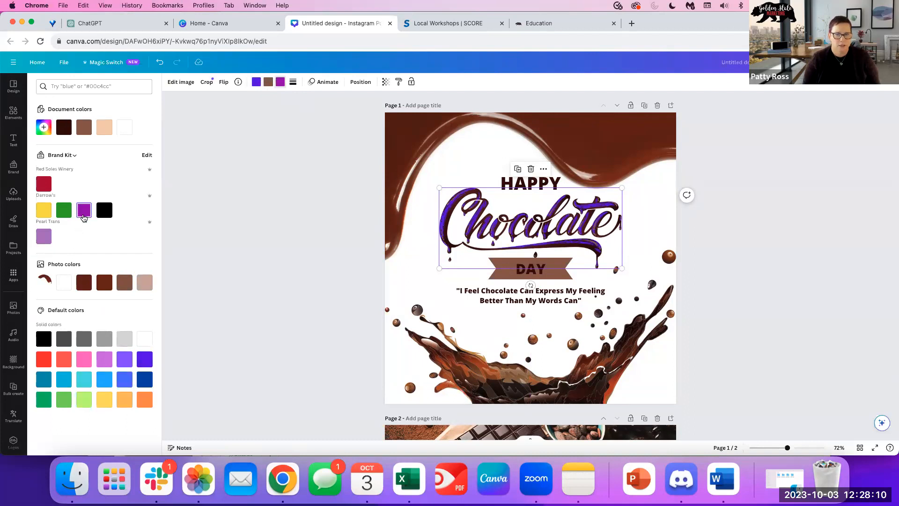
{"action": "left_click", "coordinate": [98, 400]}
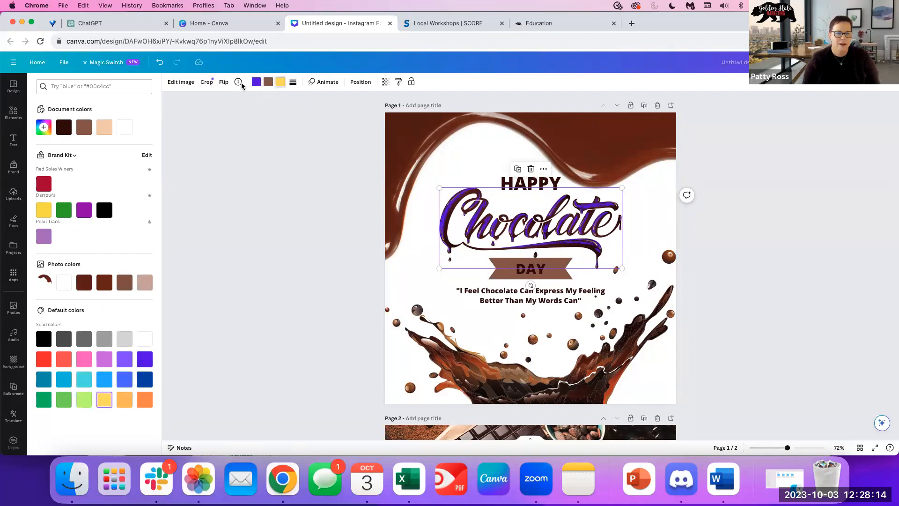
{"action": "left_click", "coordinate": [267, 81]}
{"action": "left_click", "coordinate": [84, 210]}
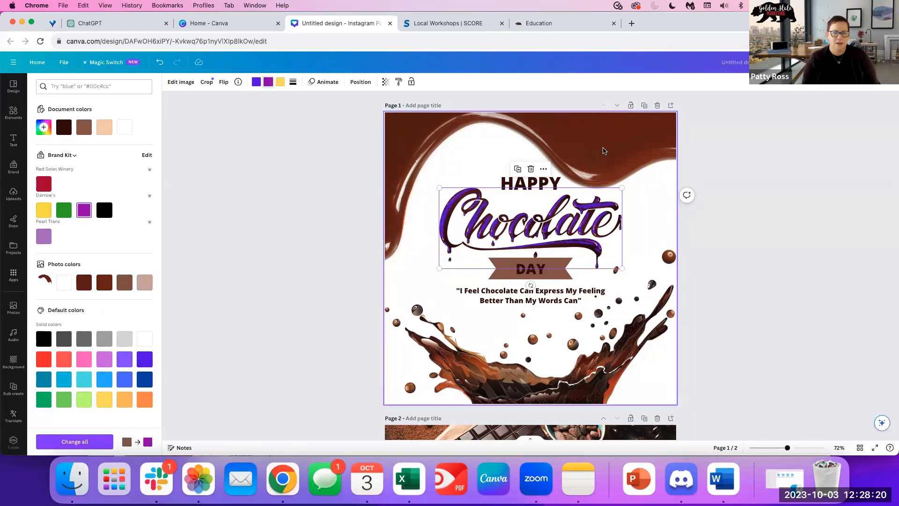
{"action": "left_click", "coordinate": [437, 322]}
{"action": "left_click", "coordinate": [564, 390]}
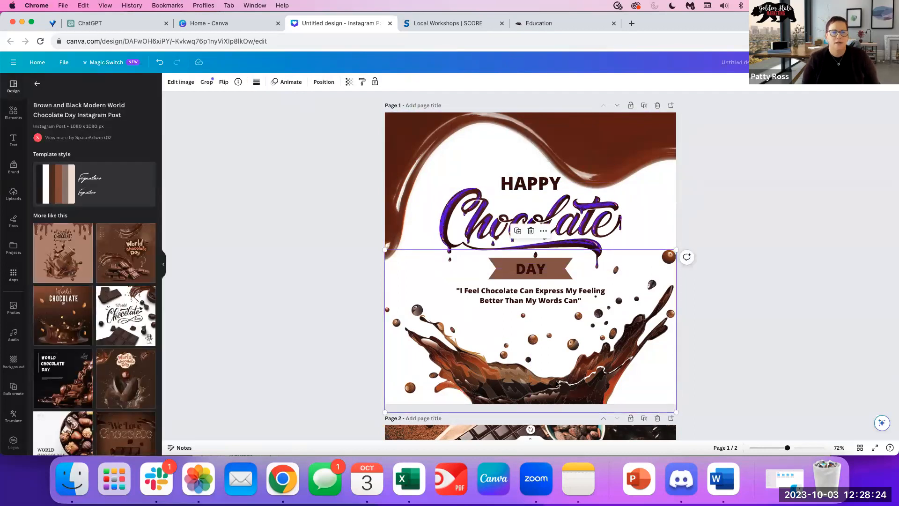
{"action": "left_click", "coordinate": [562, 274]}
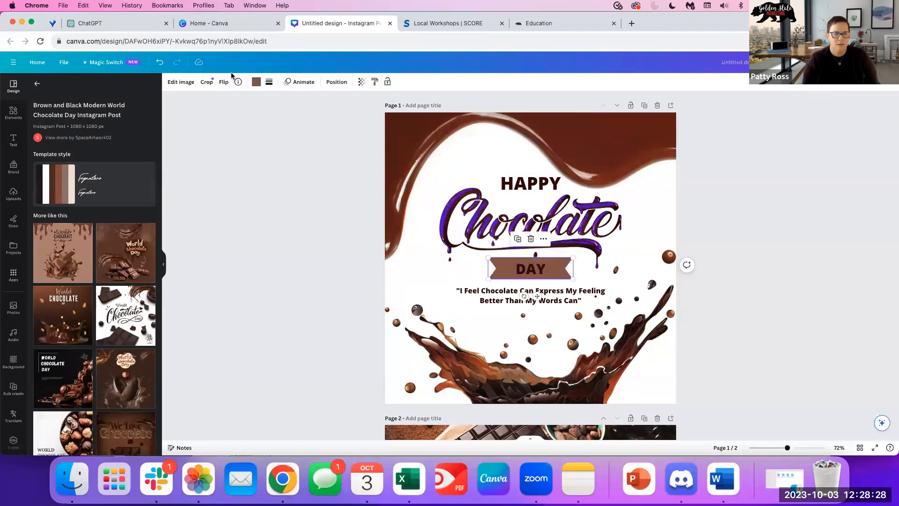
Recolour the DAY banner teal using another brand kit's colour palette.
{"action": "left_click", "coordinate": [256, 82]}
{"action": "scroll", "coordinate": [147, 379], "scroll_direction": "down", "scroll_amount": 1}
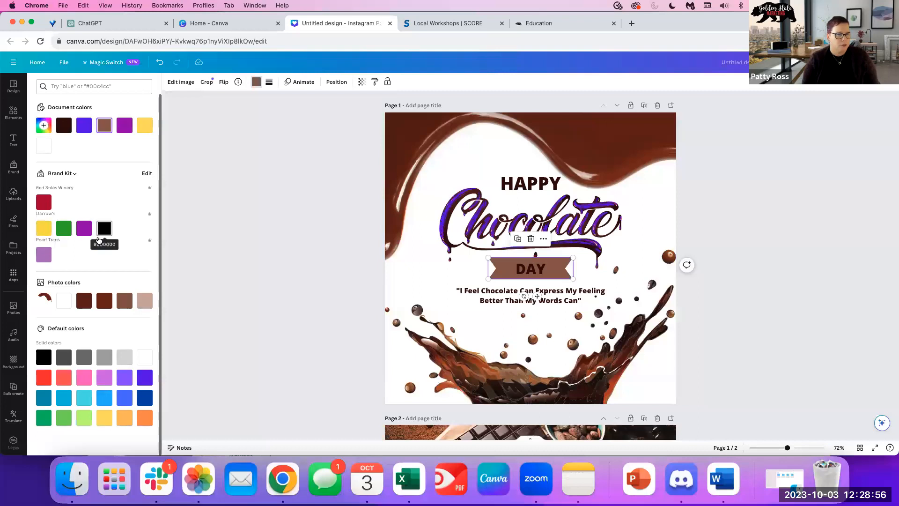
{"action": "left_click", "coordinate": [66, 174]}
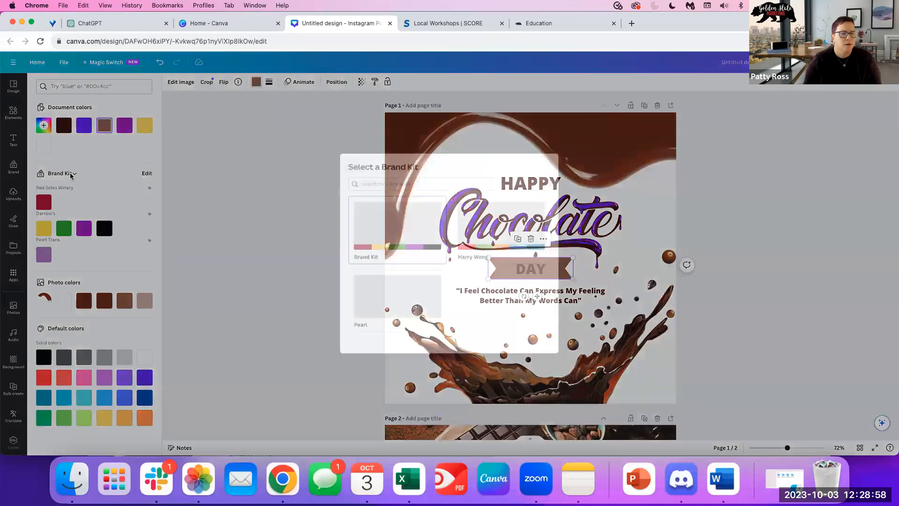
{"action": "left_click", "coordinate": [533, 233]}
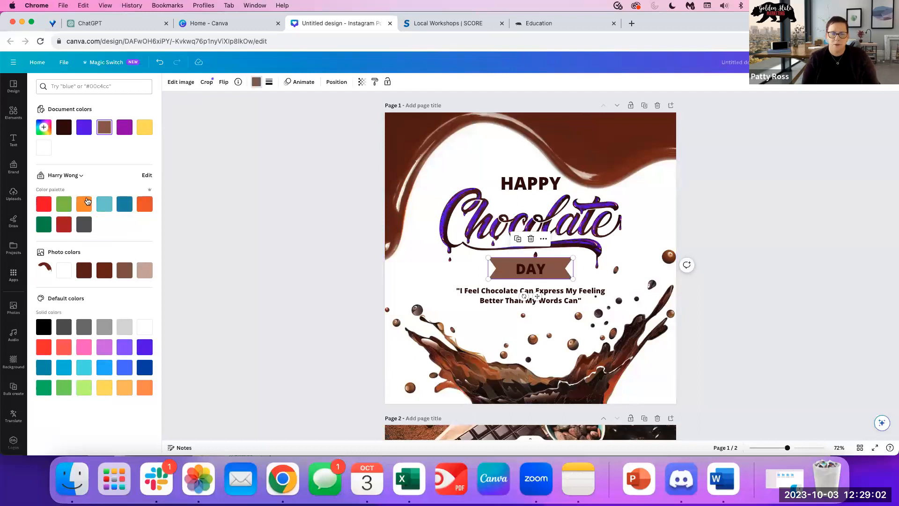
{"action": "left_click", "coordinate": [124, 203]}
{"action": "left_click", "coordinate": [435, 180]}
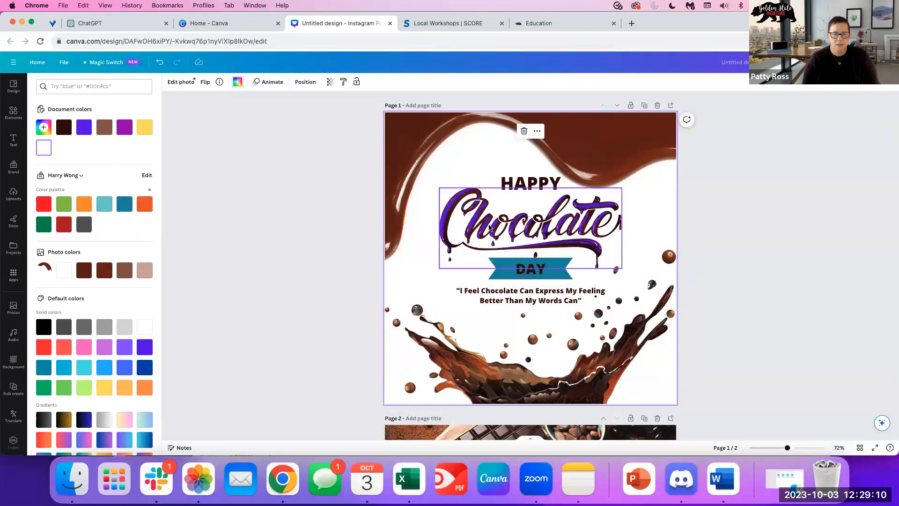
{"action": "scroll", "coordinate": [191, 191], "scroll_direction": "down", "scroll_amount": 5}
{"action": "scroll", "coordinate": [170, 100], "scroll_direction": "up", "scroll_amount": 5}
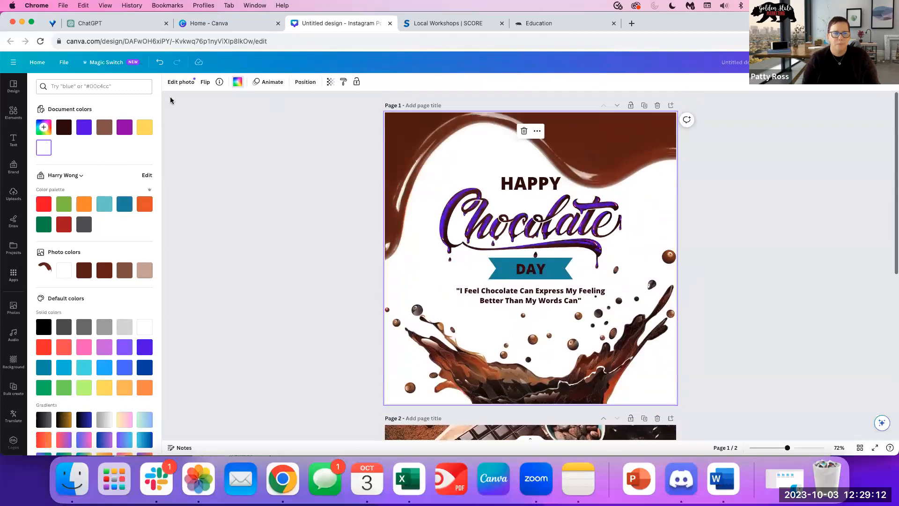
{"action": "left_click", "coordinate": [560, 270]}
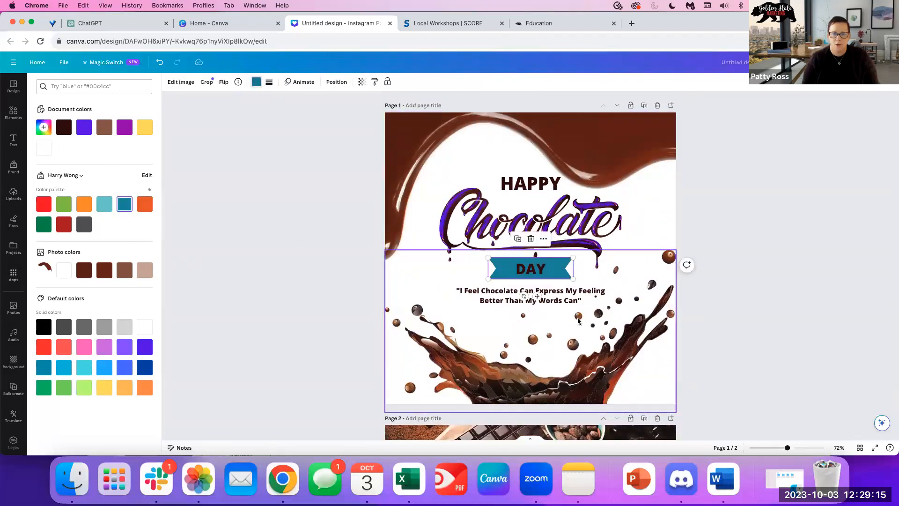
Set the DAY banner back to chocolate brown by sampling it with the eyedropper.
{"action": "left_click", "coordinate": [40, 130]}
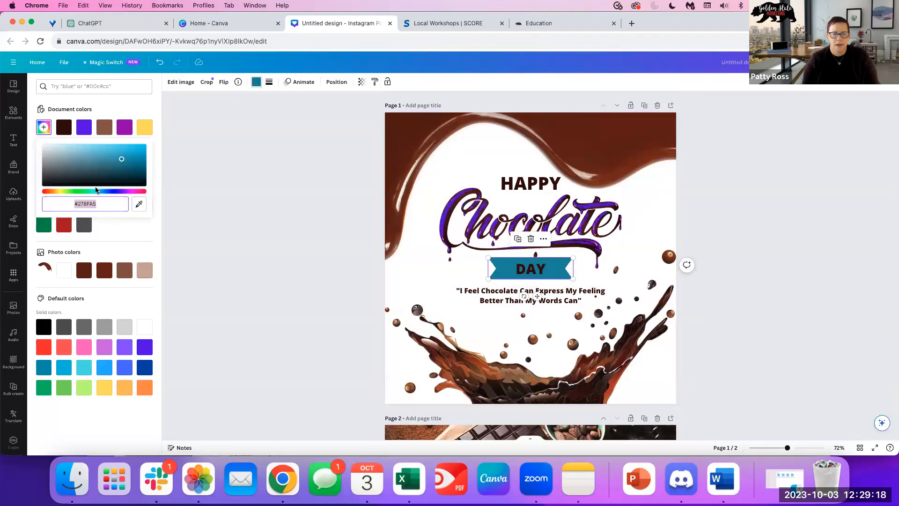
{"action": "left_click_drag", "start_coordinate": [100, 200], "coordinate": [43, 203]}
{"action": "mouse_move", "coordinate": [125, 163]}
{"action": "left_mouse_down"}
{"action": "mouse_move", "coordinate": [103, 161]}
{"action": "mouse_move", "coordinate": [95, 177]}
{"action": "mouse_move", "coordinate": [132, 153]}
{"action": "mouse_move", "coordinate": [140, 177]}
{"action": "mouse_move", "coordinate": [139, 157]}
{"action": "mouse_move", "coordinate": [123, 158]}
{"action": "mouse_move", "coordinate": [121, 148]}
{"action": "left_mouse_up"}
{"action": "left_click", "coordinate": [139, 206]}
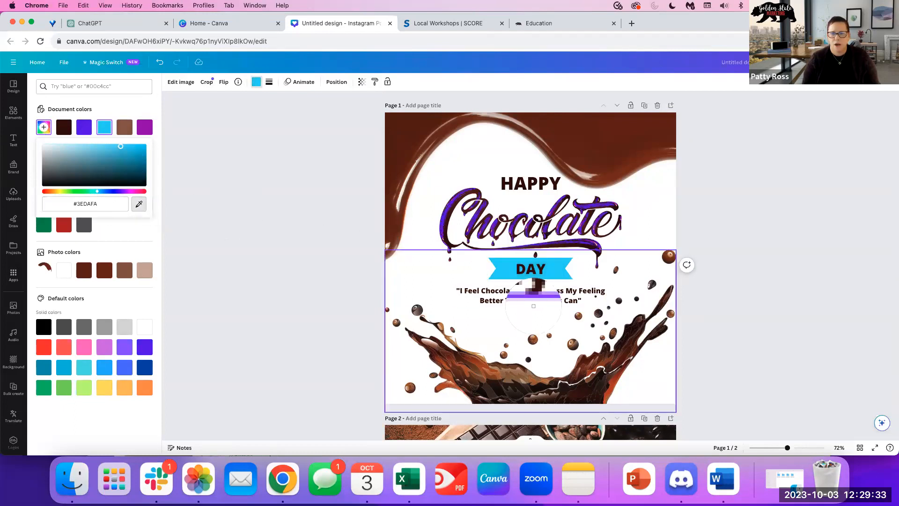
{"action": "left_click", "coordinate": [613, 137]}
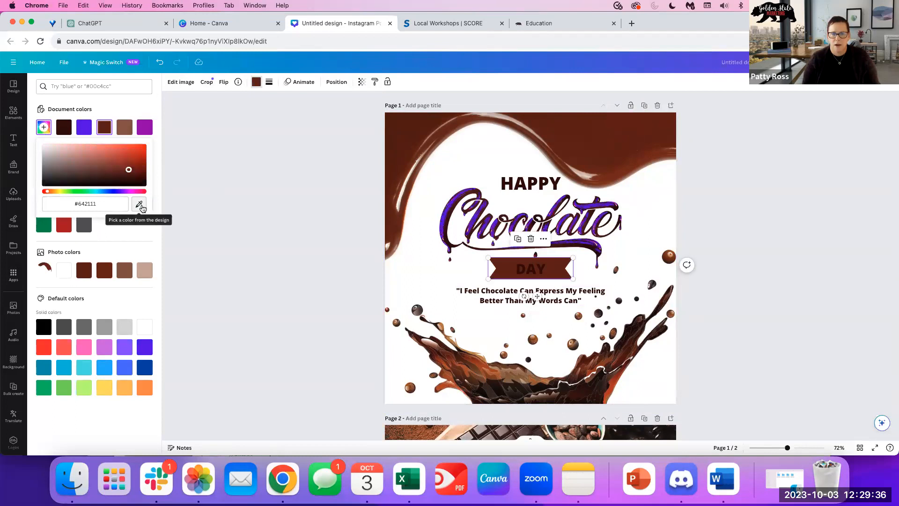
Give page 1's background the heading's purple #5E15BE, then view the More like this templates.
{"action": "left_click", "coordinate": [404, 134]}
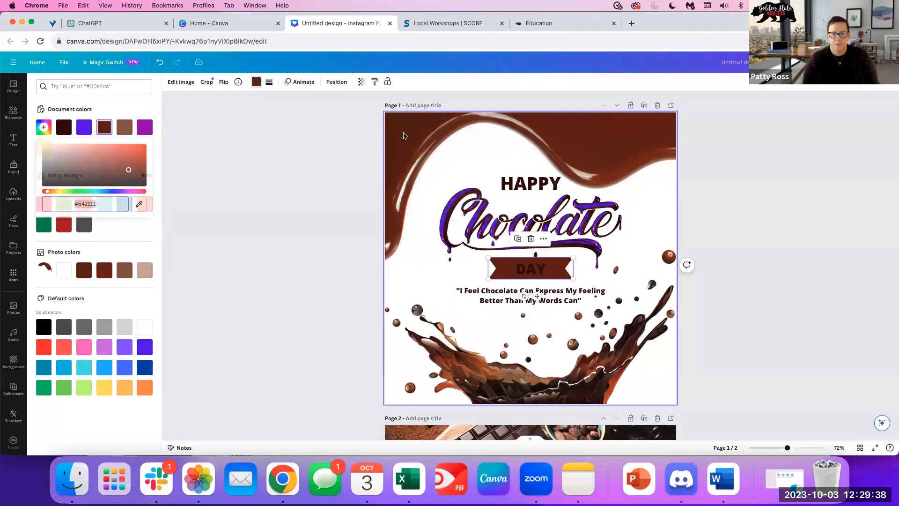
{"action": "left_click", "coordinate": [43, 127]}
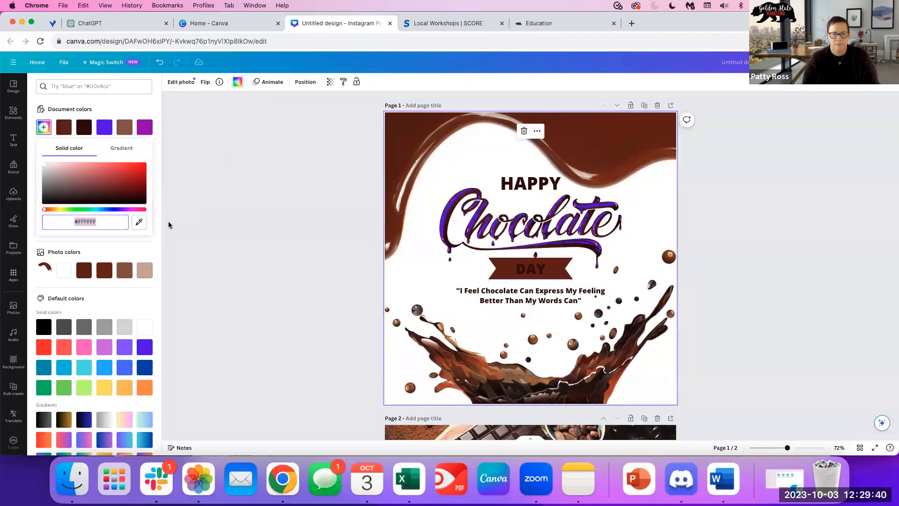
{"action": "left_click", "coordinate": [136, 222]}
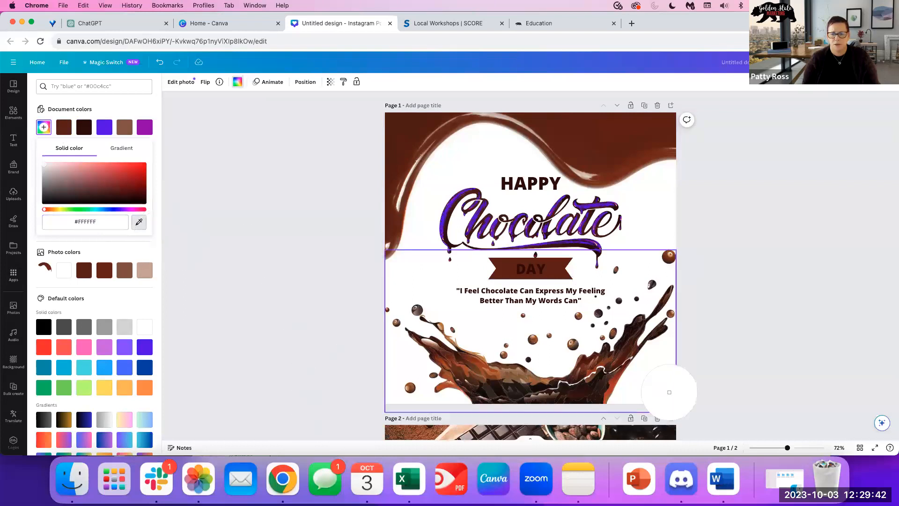
{"action": "left_click", "coordinate": [596, 224]}
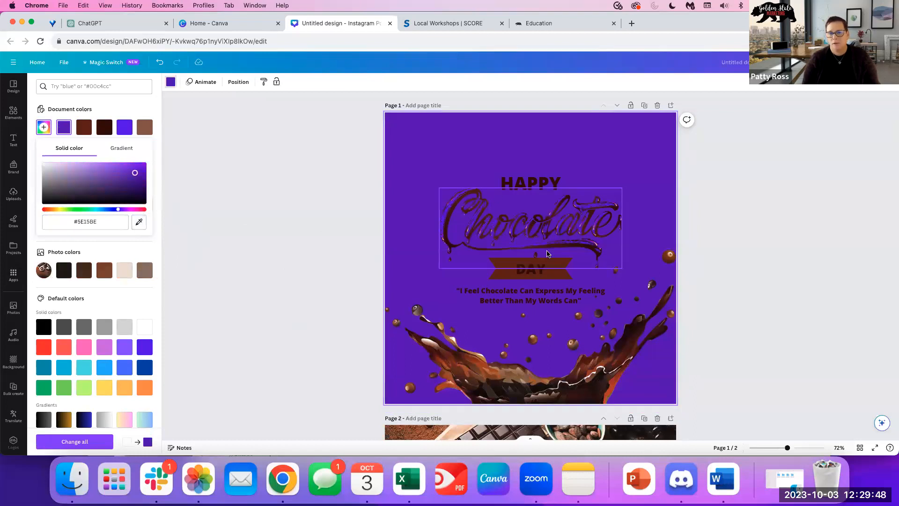
{"action": "scroll", "coordinate": [284, 304], "scroll_direction": "down", "scroll_amount": 6}
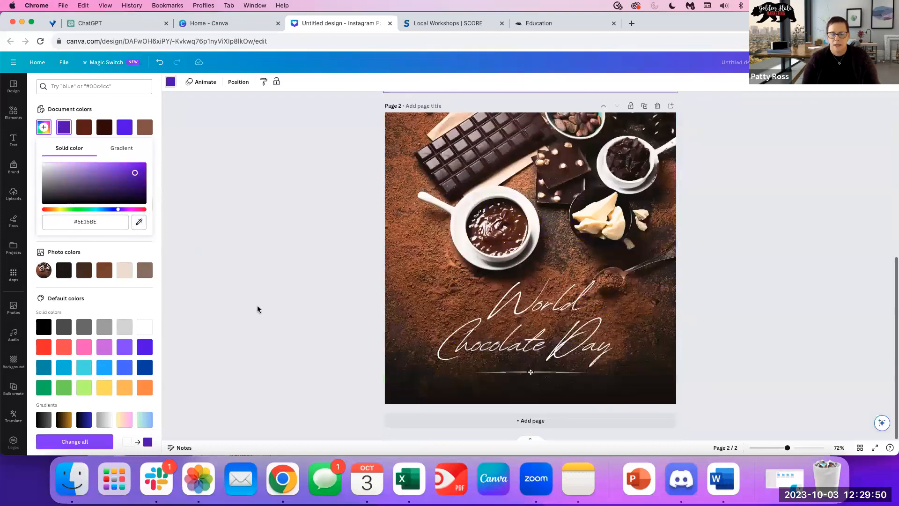
{"action": "scroll", "coordinate": [257, 306], "scroll_direction": "up", "scroll_amount": 7}
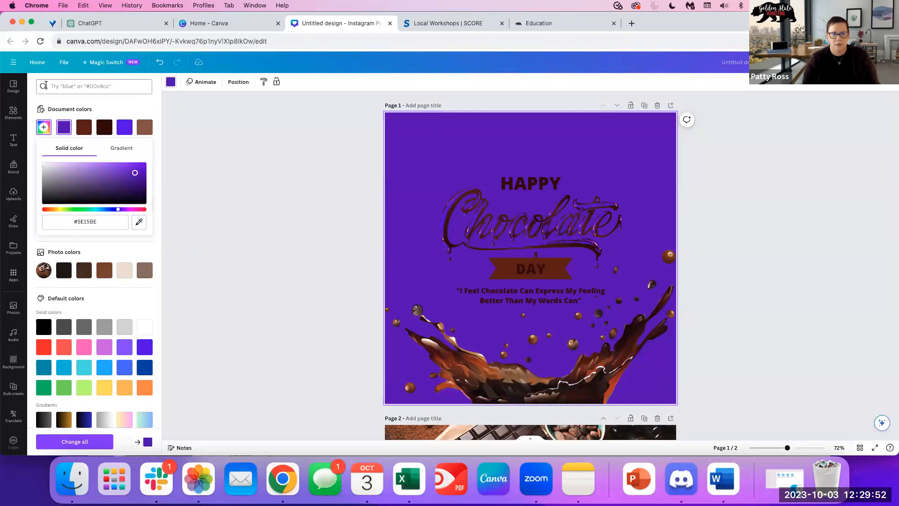
{"action": "left_click", "coordinate": [15, 89]}
{"action": "scroll", "coordinate": [100, 358], "scroll_direction": "down", "scroll_amount": 10}
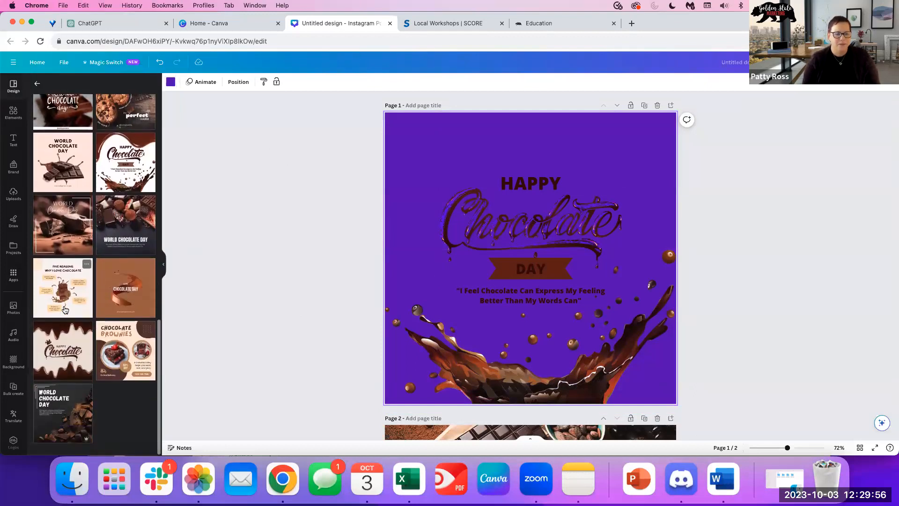
Apply the Brown Minimalist Chocolate Brownies template to page 1 and start editing its CHOCOLATE title.
{"action": "left_click", "coordinate": [126, 352]}
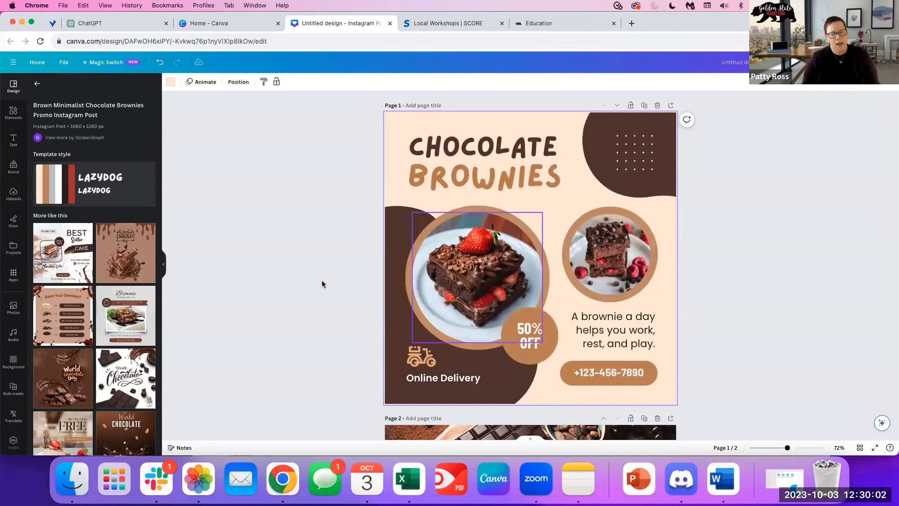
{"action": "left_click", "coordinate": [502, 151]}
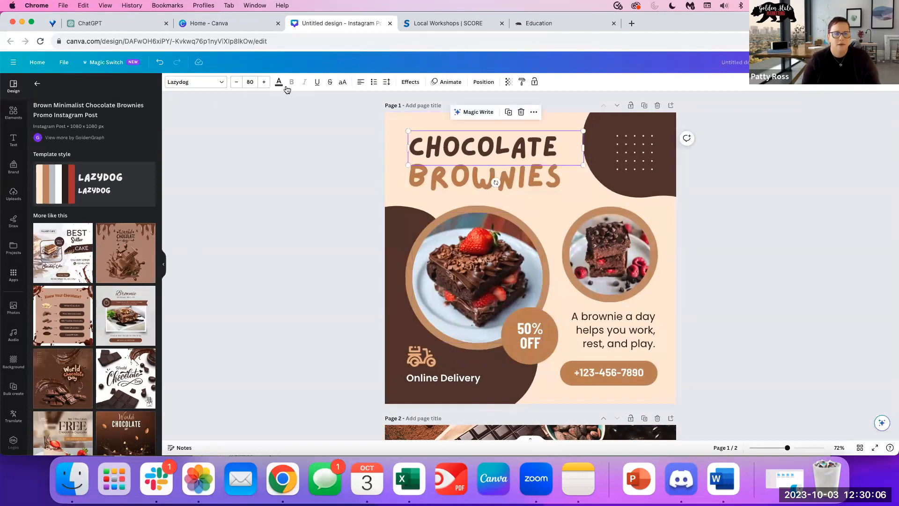
{"action": "left_click", "coordinate": [500, 147]}
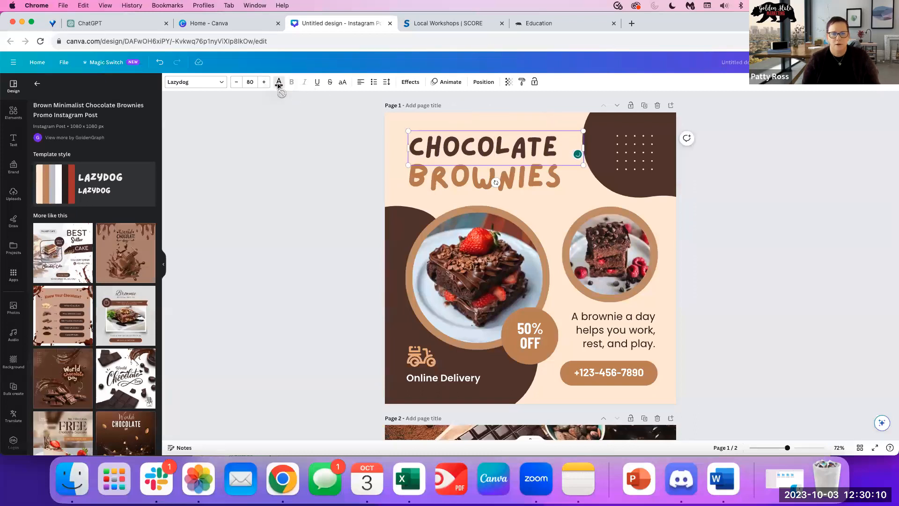
Sample the phone button's tan (#BF895A) as a custom title colour, then pick the default pink.
{"action": "left_click", "coordinate": [279, 82]}
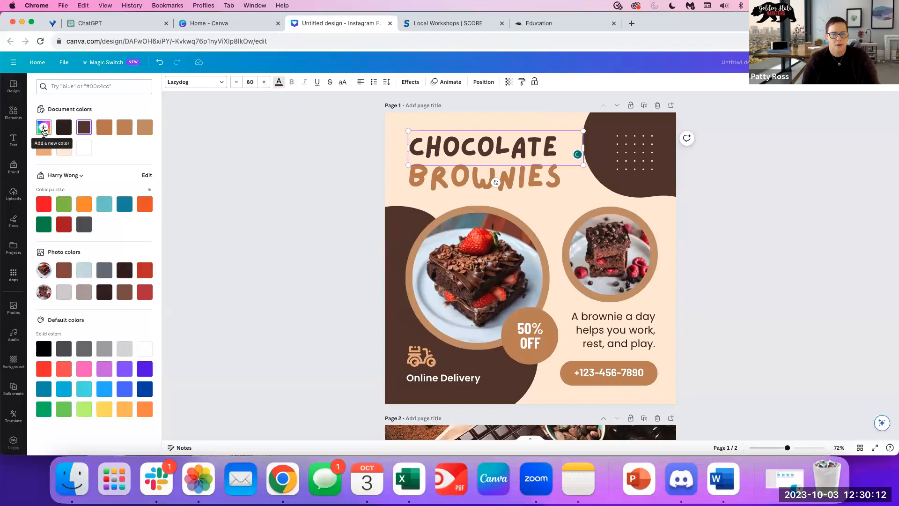
{"action": "left_click", "coordinate": [44, 128]}
{"action": "left_click", "coordinate": [88, 204]}
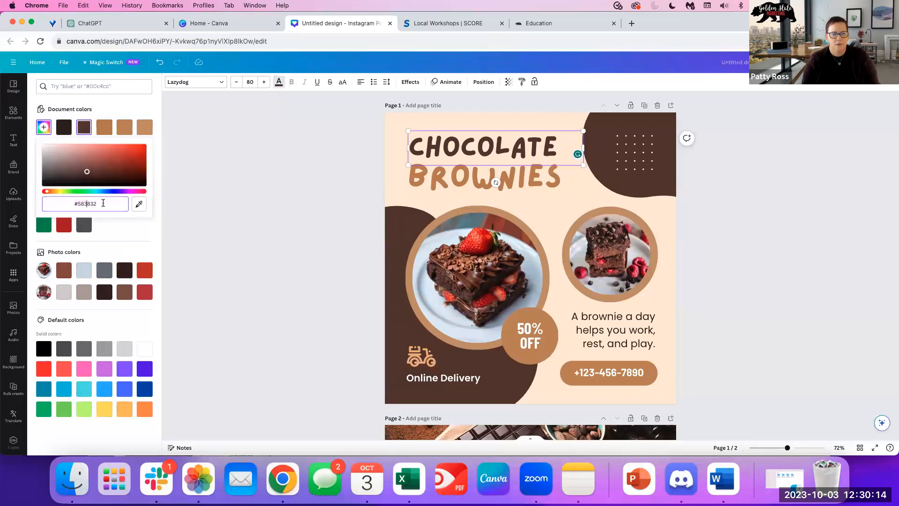
{"action": "left_click_drag", "start_coordinate": [75, 203], "coordinate": [65, 204]}
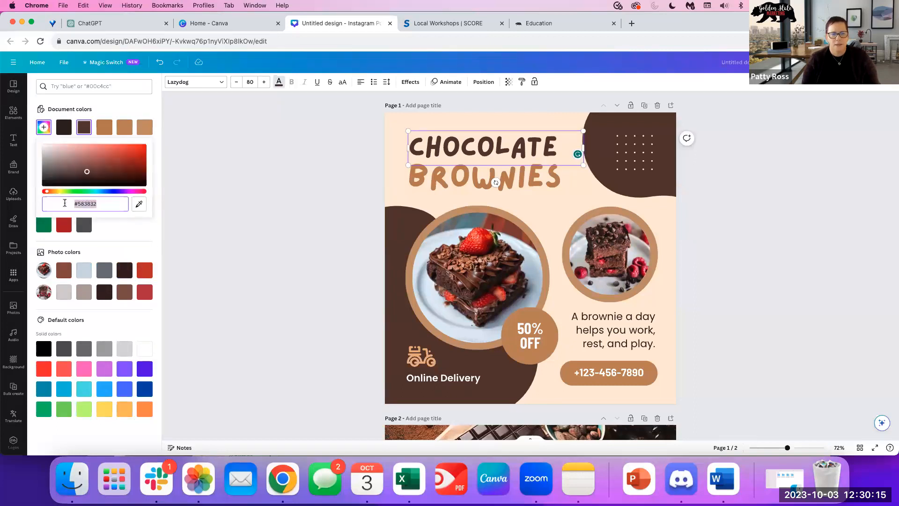
{"action": "left_click", "coordinate": [114, 203]}
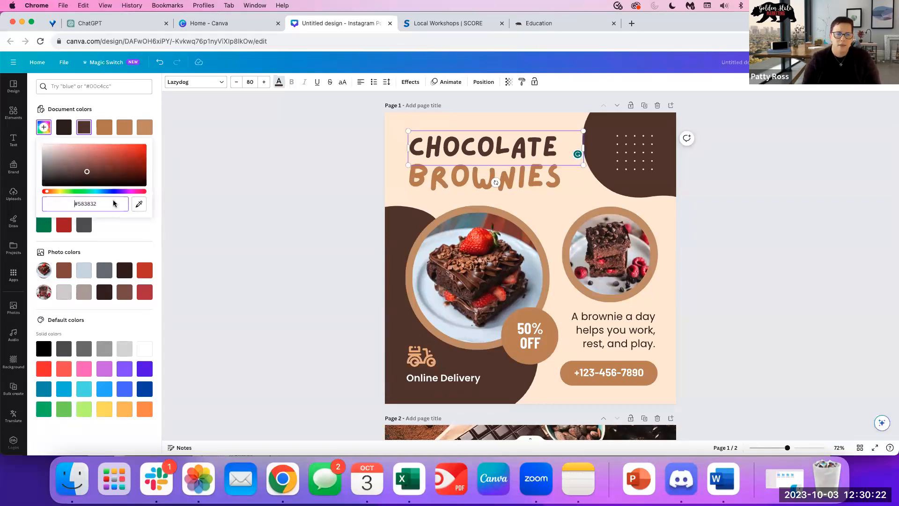
{"action": "left_click", "coordinate": [139, 203]}
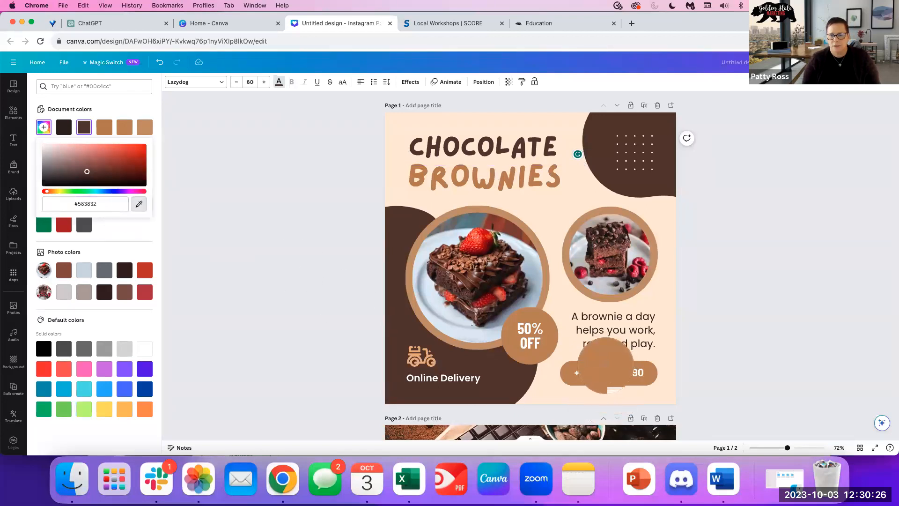
{"action": "left_click", "coordinate": [605, 365]}
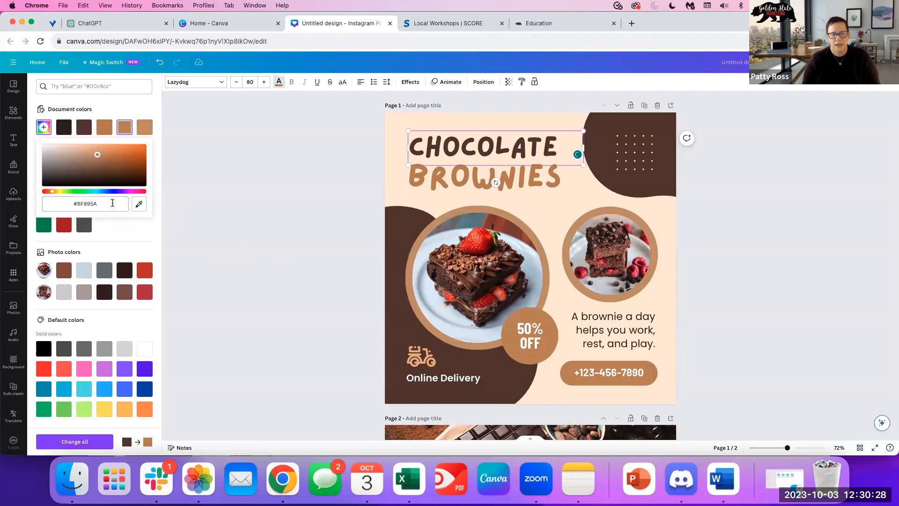
{"action": "left_click", "coordinate": [102, 203]}
{"action": "left_click", "coordinate": [73, 205]}
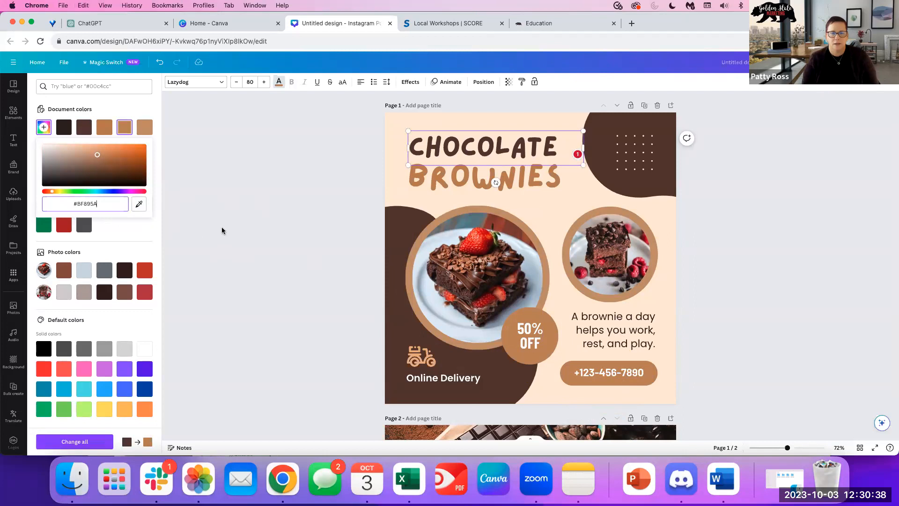
{"action": "left_click", "coordinate": [86, 368]}
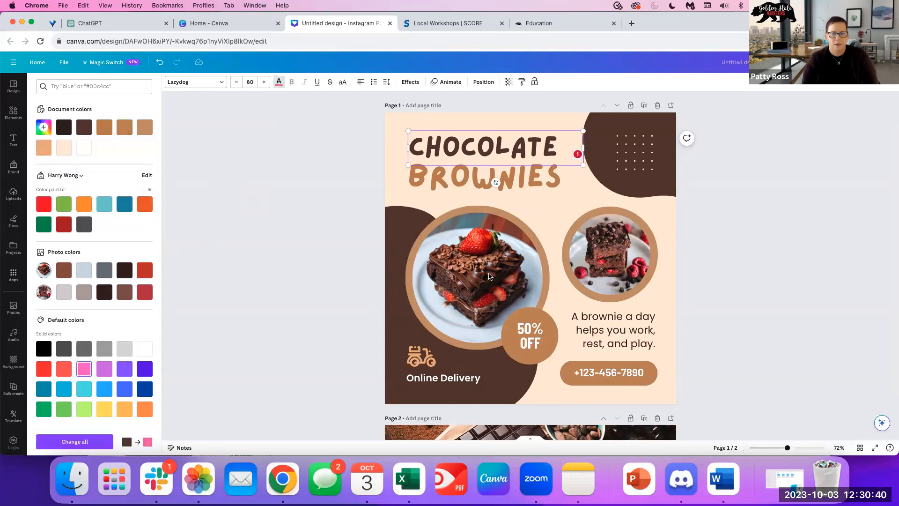
Make the 50% OFF circle pink, comparing with undo and redo before keeping pink.
{"action": "left_click", "coordinate": [529, 335]}
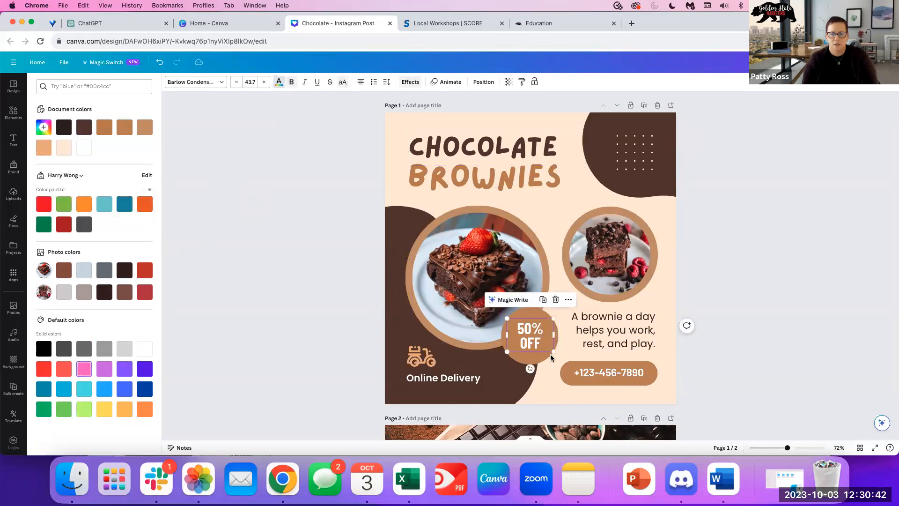
{"action": "left_click", "coordinate": [257, 82]}
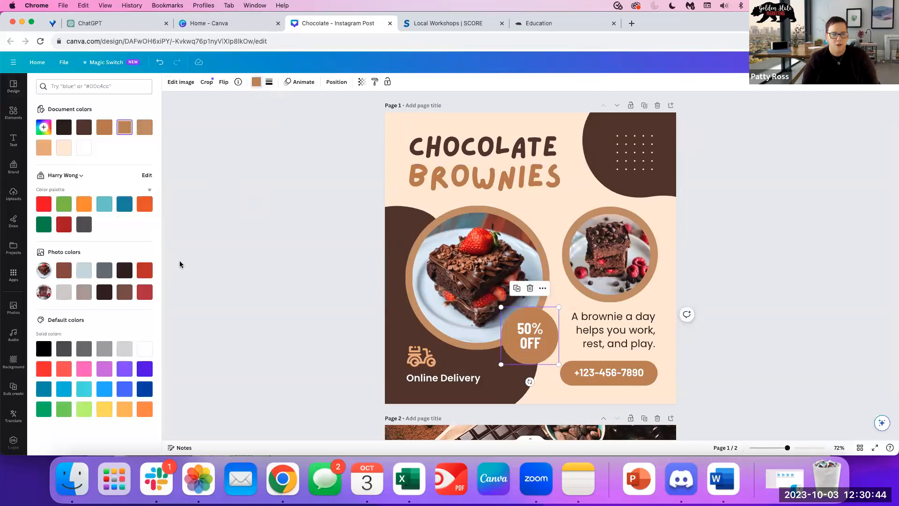
{"action": "left_click", "coordinate": [82, 370]}
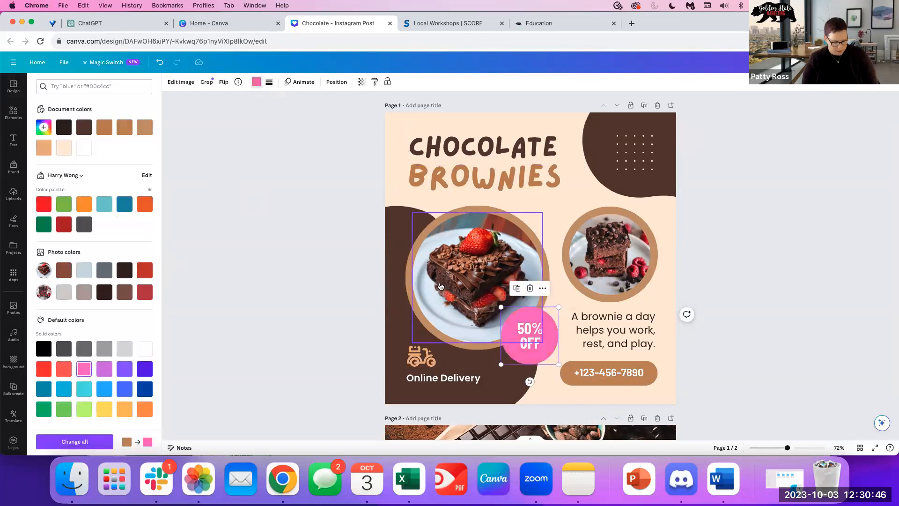
{"action": "key", "text": "super+z"}
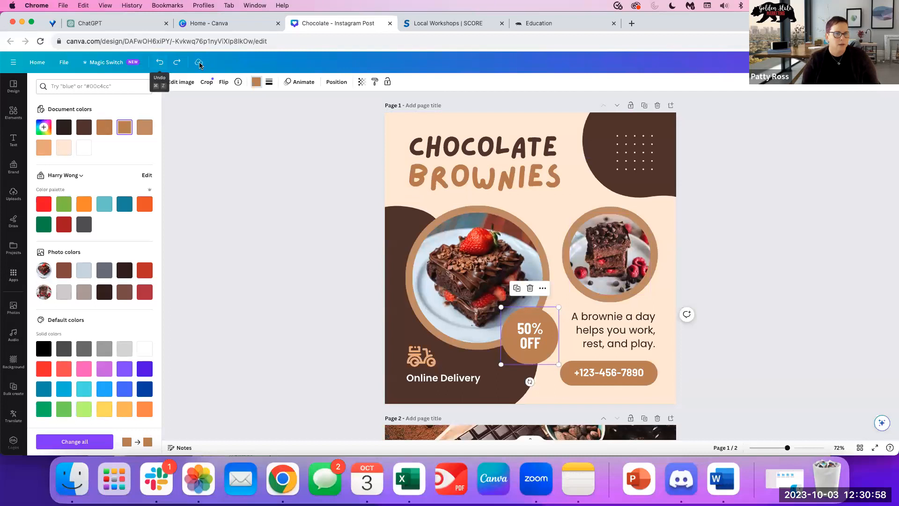
{"action": "left_click", "coordinate": [176, 63]}
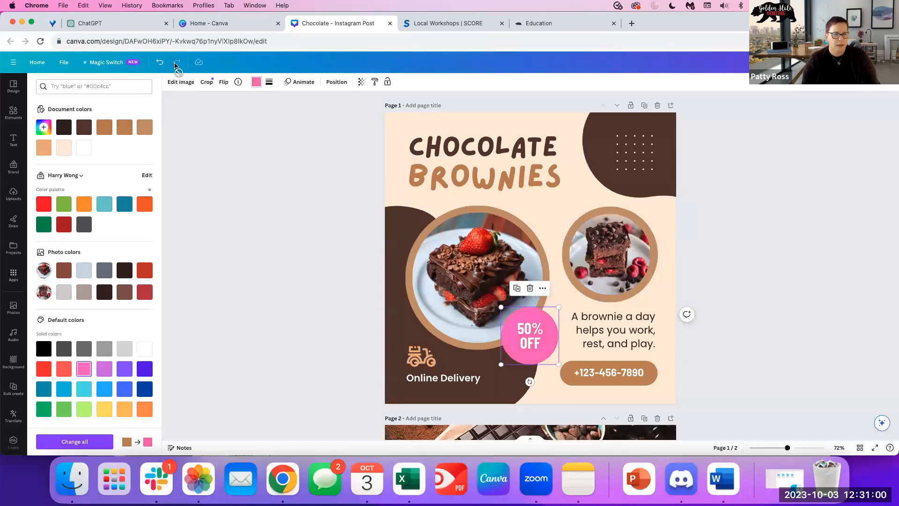
{"action": "left_click", "coordinate": [160, 63]}
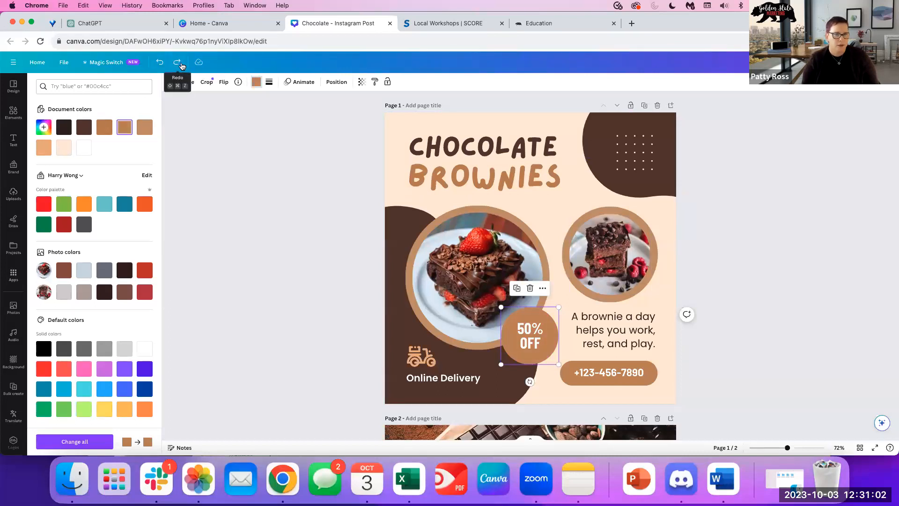
{"action": "left_click", "coordinate": [177, 62]}
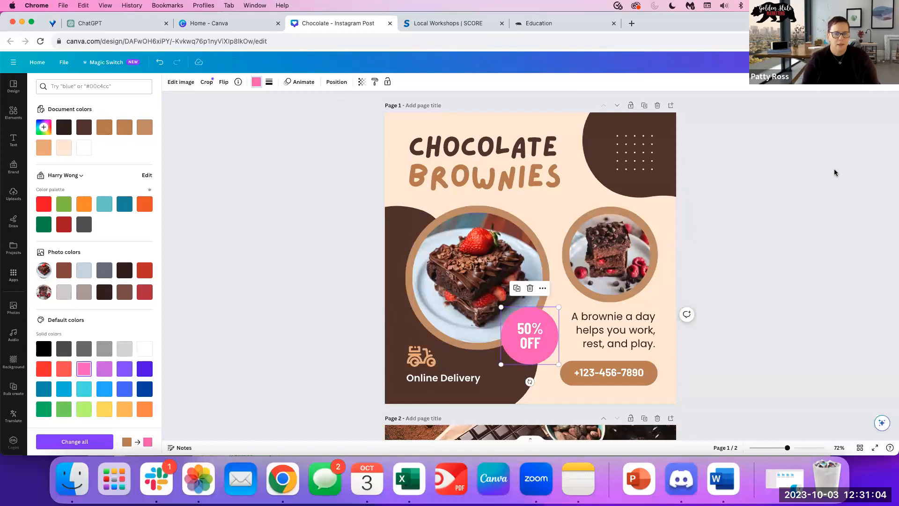
{"action": "left_click", "coordinate": [834, 172]}
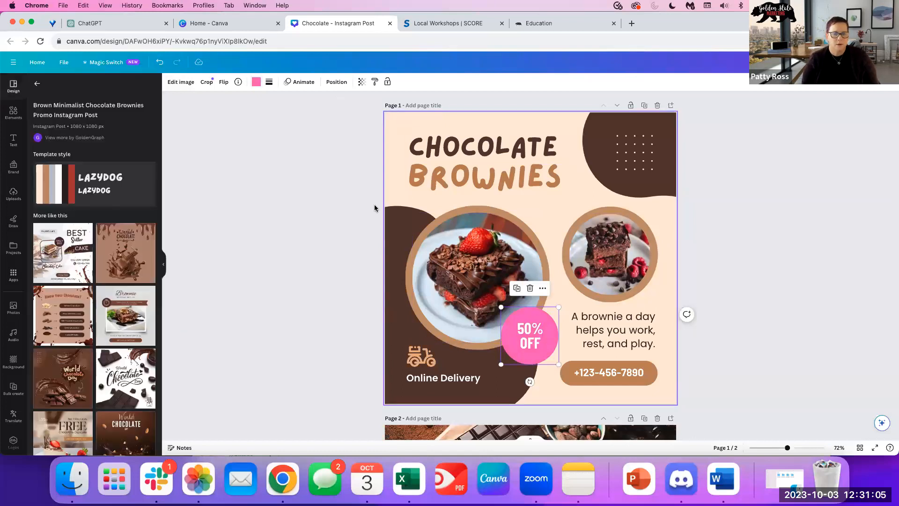
{"action": "left_click", "coordinate": [453, 147]}
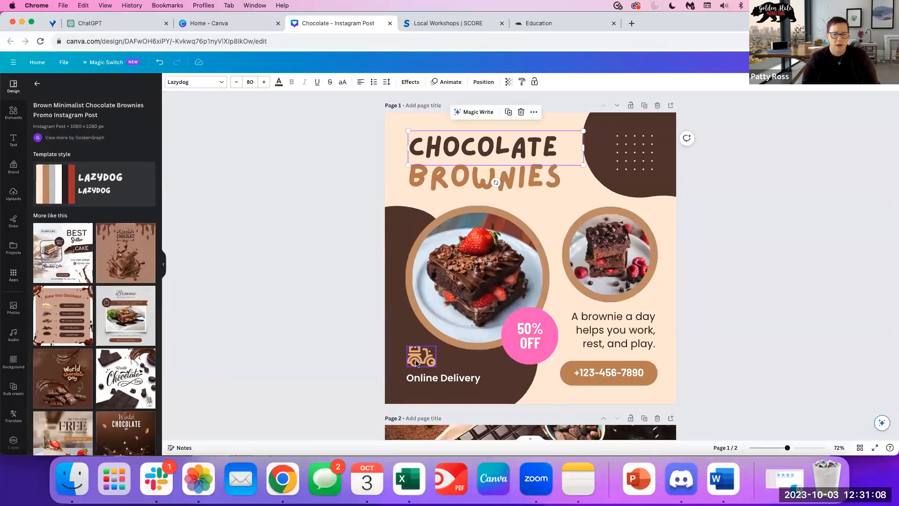
Add the Golden State Marketing logo from the Brand Kit, shrink it and place it bottom-left.
{"action": "left_click", "coordinate": [416, 363]}
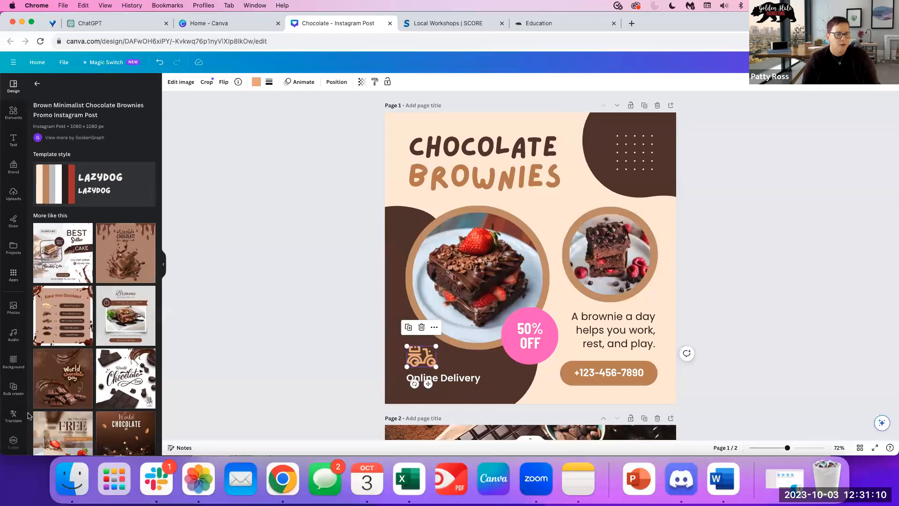
{"action": "scroll", "coordinate": [16, 407], "scroll_direction": "down", "scroll_amount": 2}
{"action": "left_click", "coordinate": [13, 364]}
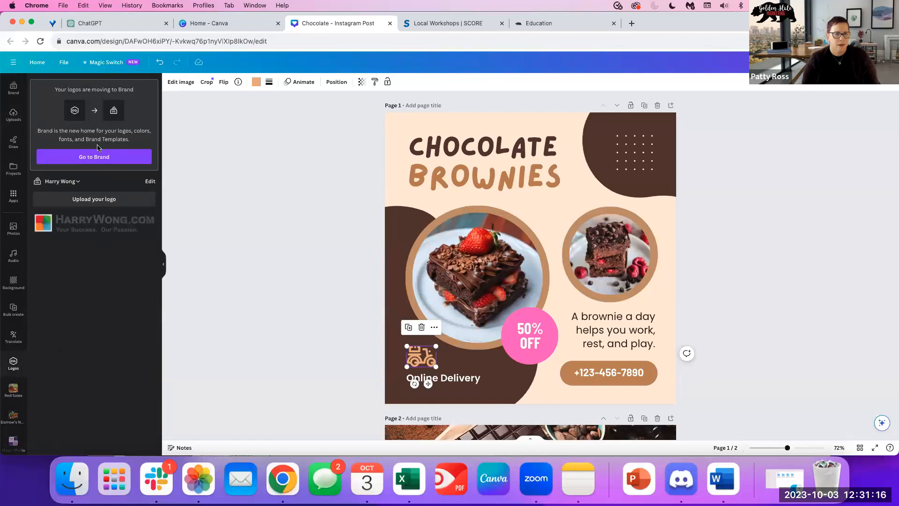
{"action": "left_click", "coordinate": [71, 182]}
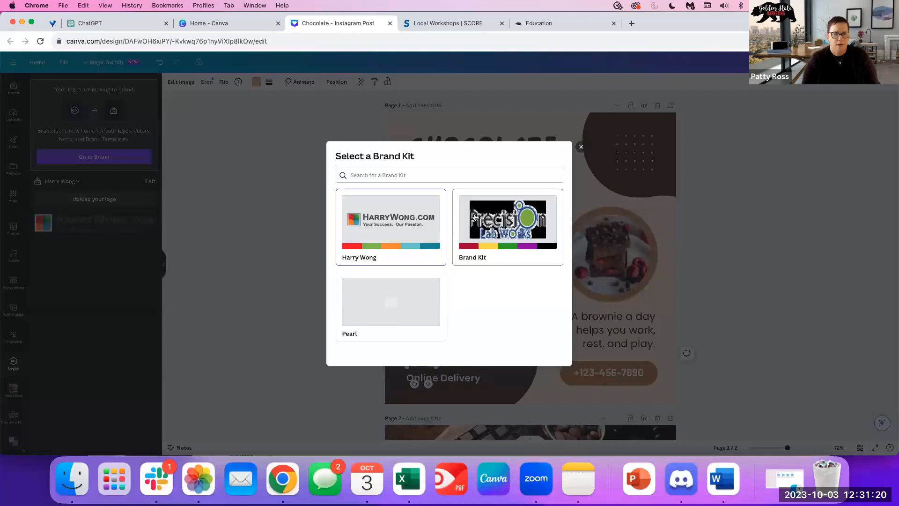
{"action": "left_click", "coordinate": [463, 227]}
{"action": "scroll", "coordinate": [112, 392], "scroll_direction": "down", "scroll_amount": 2}
{"action": "scroll", "coordinate": [112, 392], "scroll_direction": "down", "scroll_amount": 2}
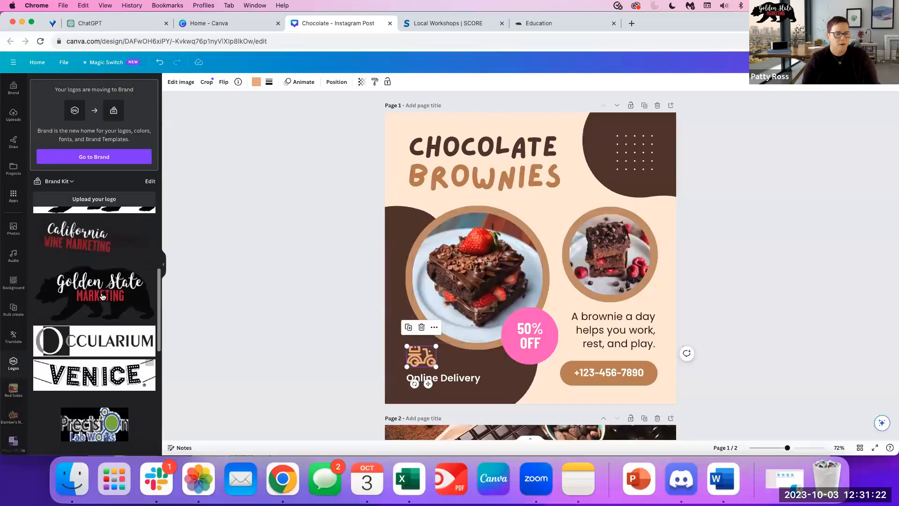
{"action": "left_click", "coordinate": [73, 295]}
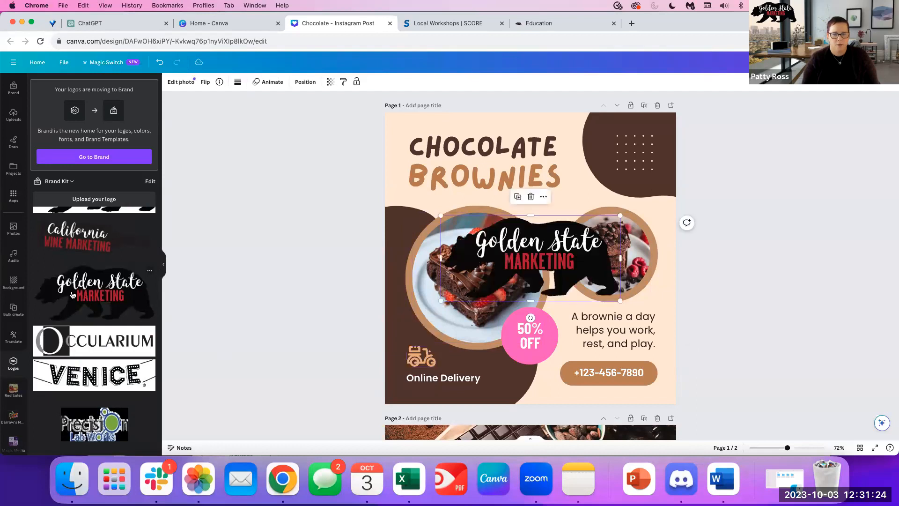
{"action": "left_click_drag", "start_coordinate": [608, 228], "coordinate": [495, 379]}
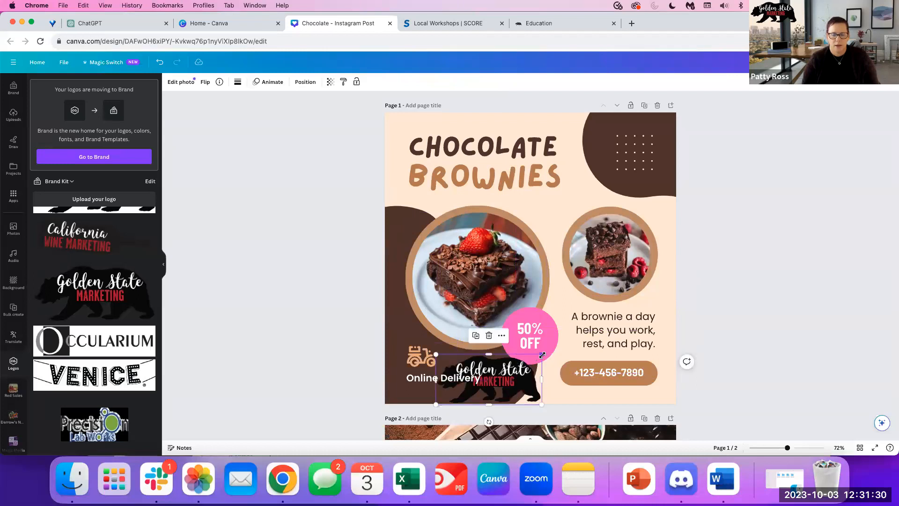
{"action": "left_click_drag", "start_coordinate": [543, 355], "coordinate": [528, 362]}
Delete the Online Delivery text and its empty box.
{"action": "left_click", "coordinate": [423, 378]}
{"action": "double_click", "coordinate": [423, 380]}
{"action": "key", "text": "BackSpace"}
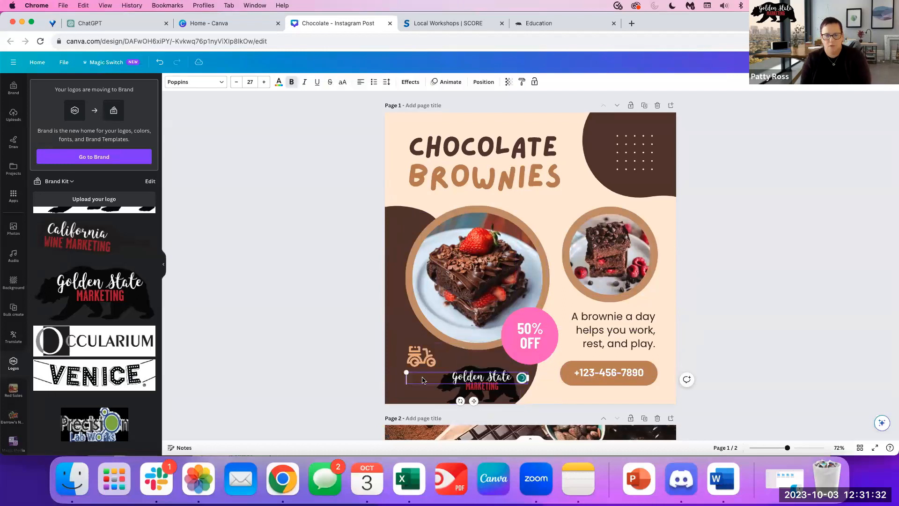
{"action": "left_click", "coordinate": [496, 152]}
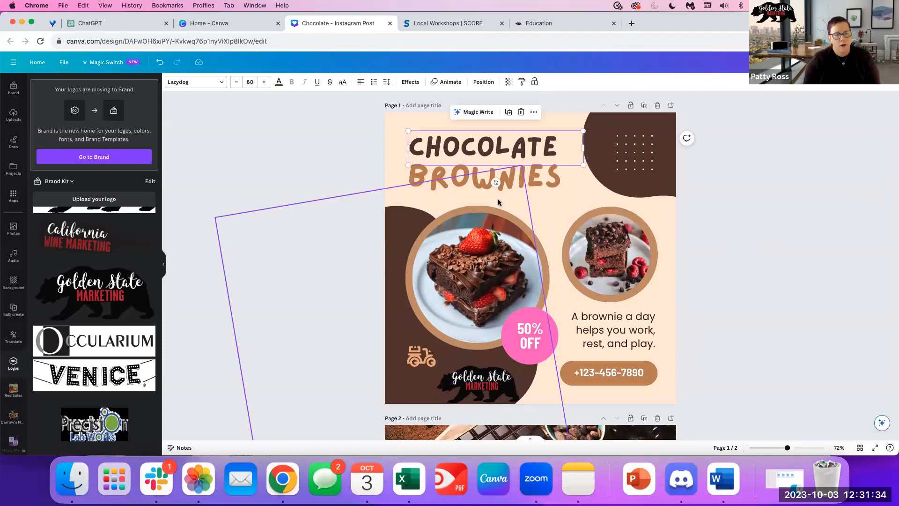
Set Chocolate to Tusker Grotesk 5700 Bold and Brownies to Tusker Grotesk 4600 Semibold.
{"action": "left_click", "coordinate": [215, 85]}
{"action": "scroll", "coordinate": [117, 330], "scroll_direction": "down", "scroll_amount": 3}
{"action": "scroll", "coordinate": [123, 314], "scroll_direction": "up", "scroll_amount": 4}
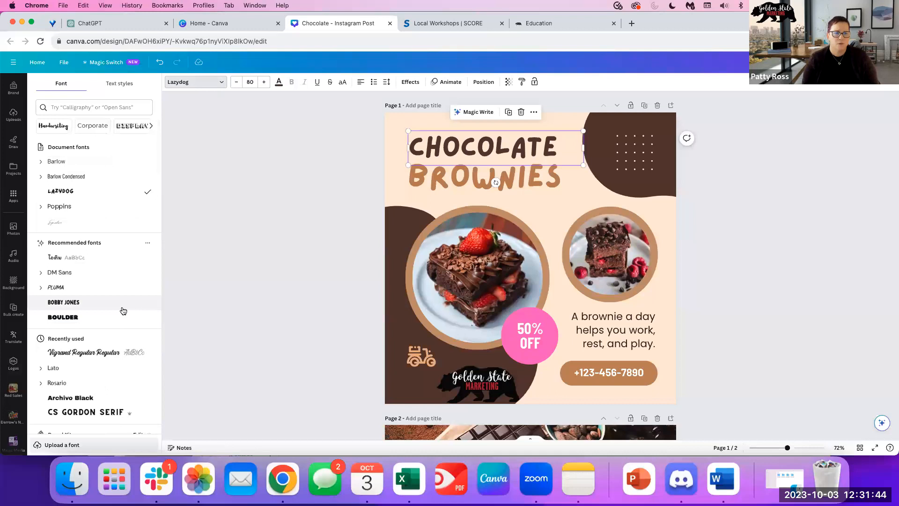
{"action": "scroll", "coordinate": [123, 311], "scroll_direction": "down", "scroll_amount": 8}
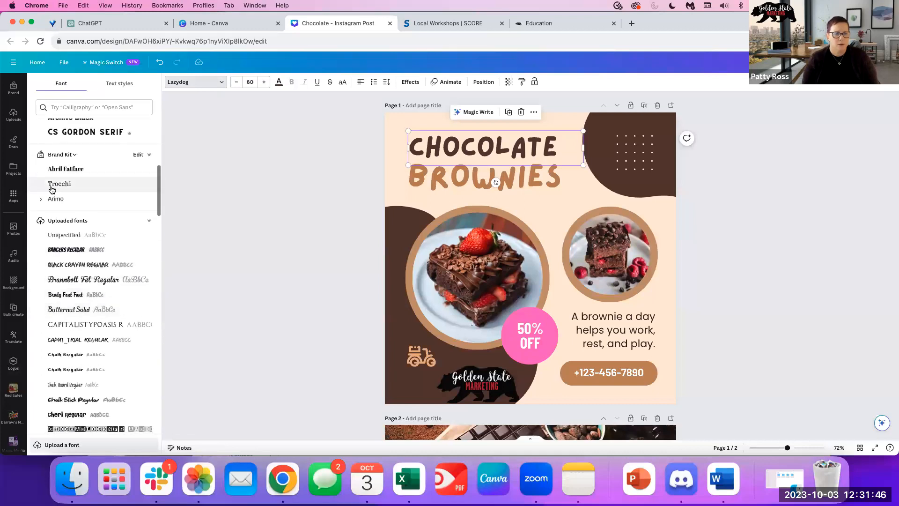
{"action": "scroll", "coordinate": [81, 323], "scroll_direction": "down", "scroll_amount": 3}
{"action": "scroll", "coordinate": [81, 326], "scroll_direction": "down", "scroll_amount": 8}
{"action": "scroll", "coordinate": [81, 326], "scroll_direction": "down", "scroll_amount": 10}
{"action": "scroll", "coordinate": [128, 326], "scroll_direction": "down", "scroll_amount": 15}
{"action": "scroll", "coordinate": [126, 327], "scroll_direction": "down", "scroll_amount": 8}
{"action": "scroll", "coordinate": [126, 327], "scroll_direction": "up", "scroll_amount": 4}
{"action": "scroll", "coordinate": [126, 327], "scroll_direction": "up", "scroll_amount": 4}
{"action": "left_click", "coordinate": [74, 260]}
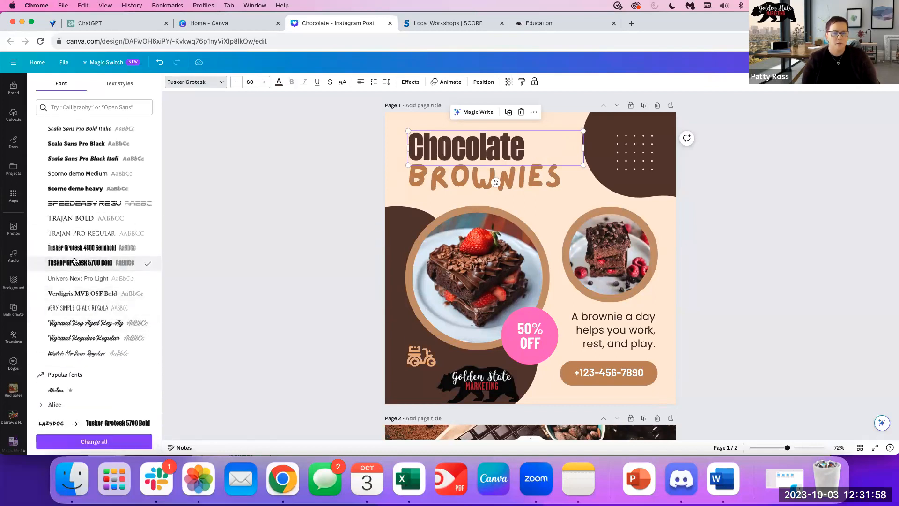
{"action": "left_click", "coordinate": [419, 181]}
{"action": "left_click", "coordinate": [96, 249]}
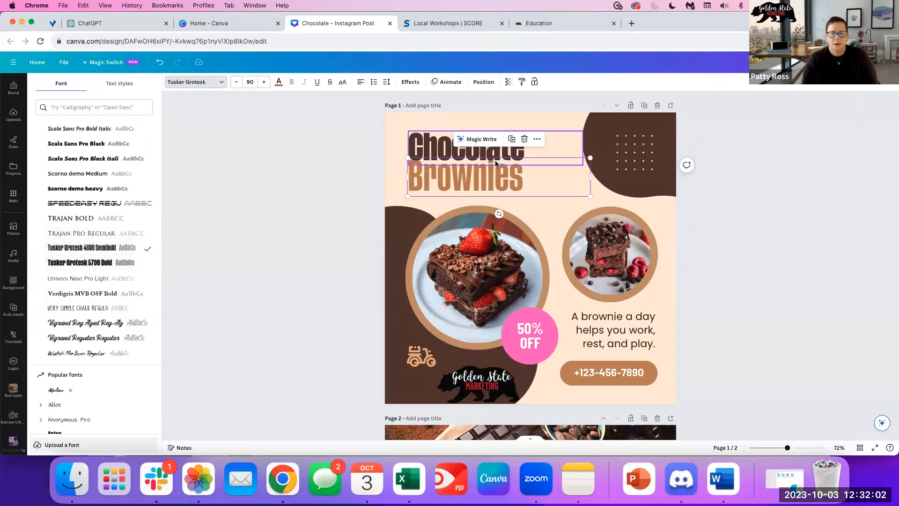
Narrow the Chocolate text box and set its font size to 104.
{"action": "left_click", "coordinate": [539, 146]}
{"action": "left_click_drag", "start_coordinate": [586, 146], "coordinate": [543, 146]}
{"action": "double_click", "coordinate": [492, 149]}
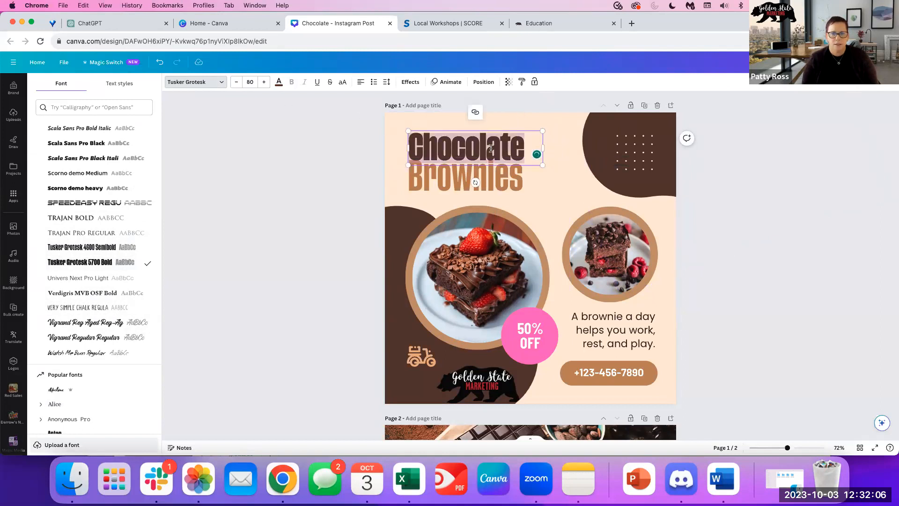
{"action": "left_click", "coordinate": [248, 82]}
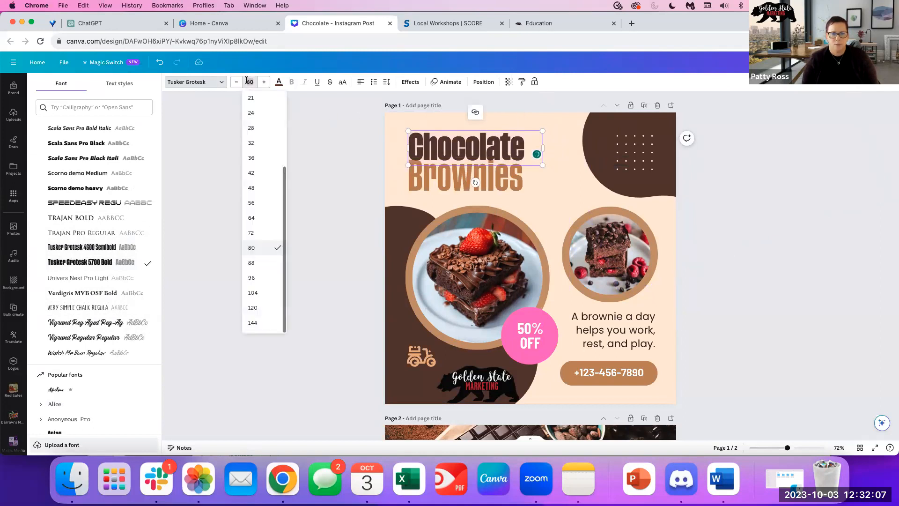
{"action": "left_click", "coordinate": [260, 295]}
Widen and slightly scale down Chocolate, moving it up-left clear of Brownies.
{"action": "left_click_drag", "start_coordinate": [546, 168], "coordinate": [572, 168]}
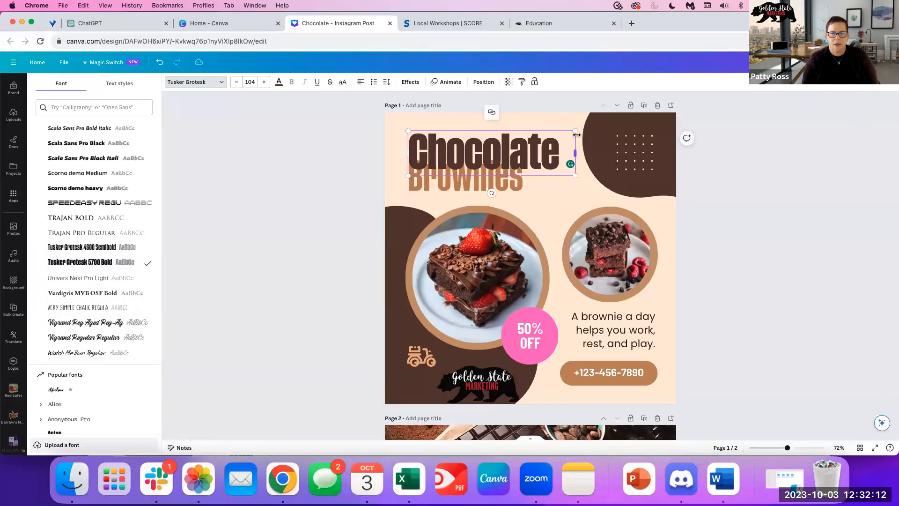
{"action": "left_click_drag", "start_coordinate": [576, 131], "coordinate": [558, 174]}
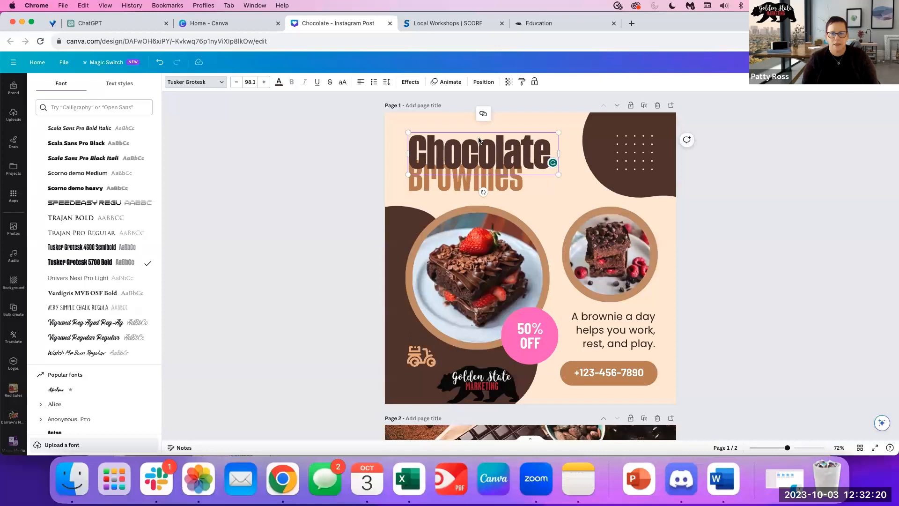
{"action": "left_click_drag", "start_coordinate": [477, 132], "coordinate": [465, 115]}
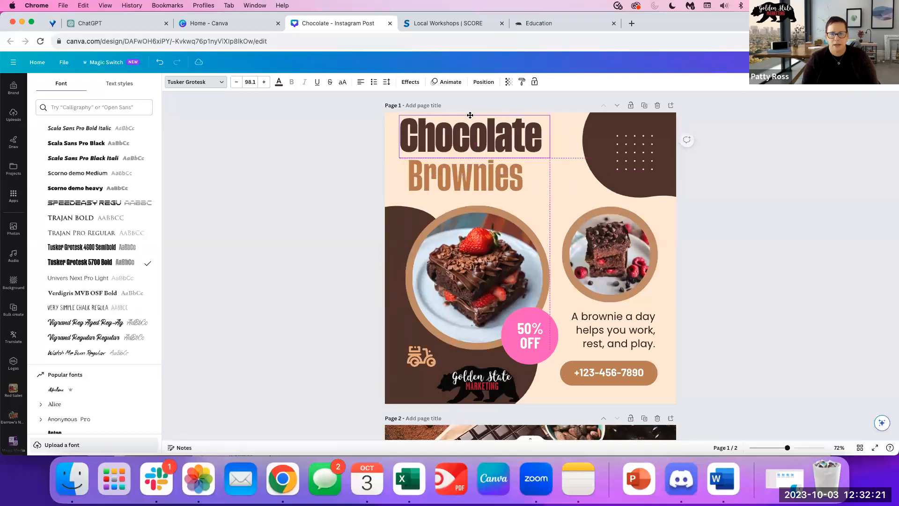
{"action": "left_click", "coordinate": [482, 178]}
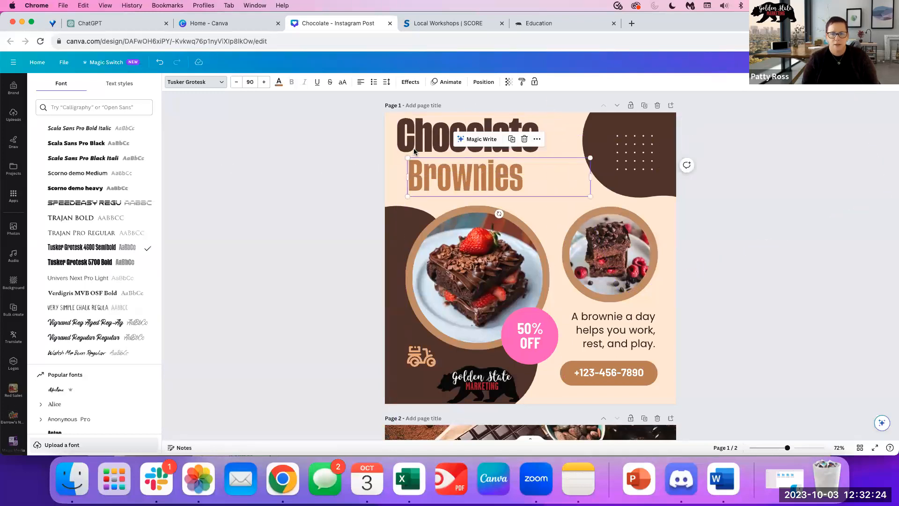
{"action": "left_click", "coordinate": [440, 140]}
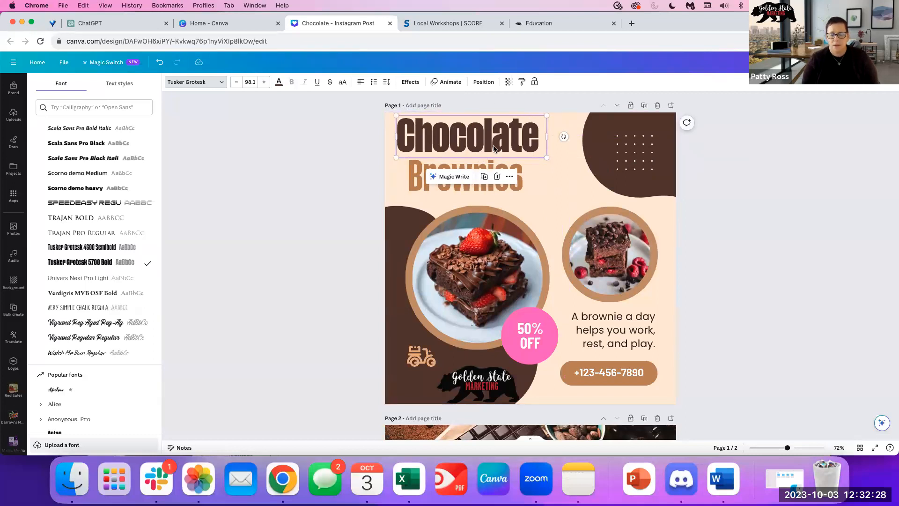
{"action": "left_click", "coordinate": [452, 139]}
{"action": "left_click", "coordinate": [410, 82]}
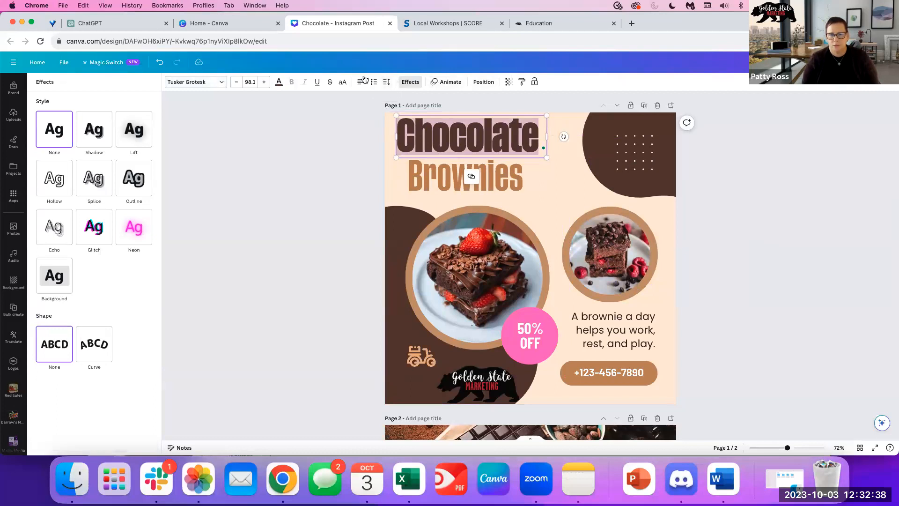
Raise Chocolate's letter spacing to about 55 and widen its box to keep one line.
{"action": "left_click", "coordinate": [386, 82]}
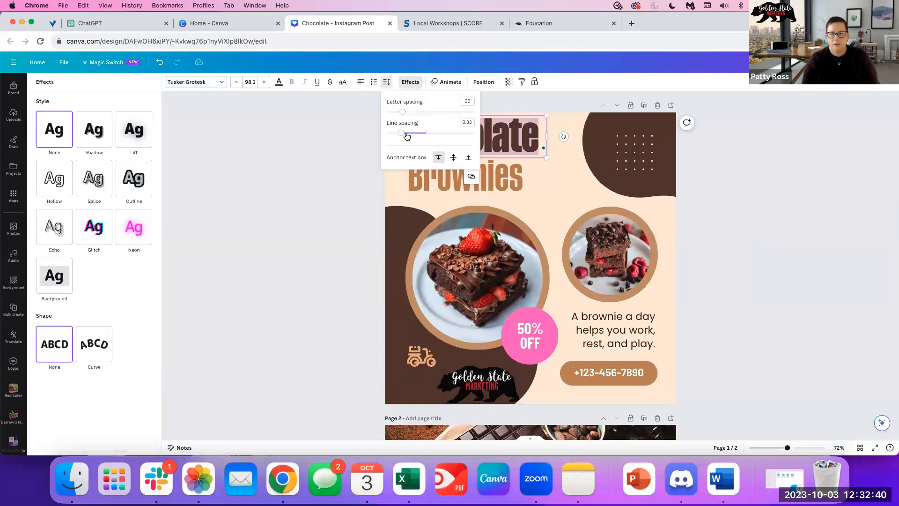
{"action": "mouse_move", "coordinate": [403, 113]}
{"action": "left_mouse_down"}
{"action": "mouse_move", "coordinate": [419, 115]}
{"action": "mouse_move", "coordinate": [400, 116]}
{"action": "mouse_move", "coordinate": [409, 116]}
{"action": "left_mouse_up"}
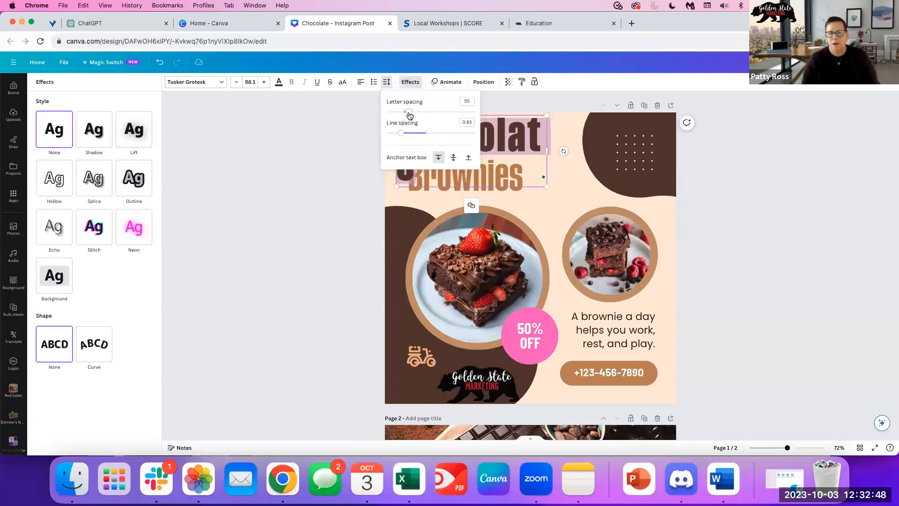
{"action": "left_click", "coordinate": [288, 260]}
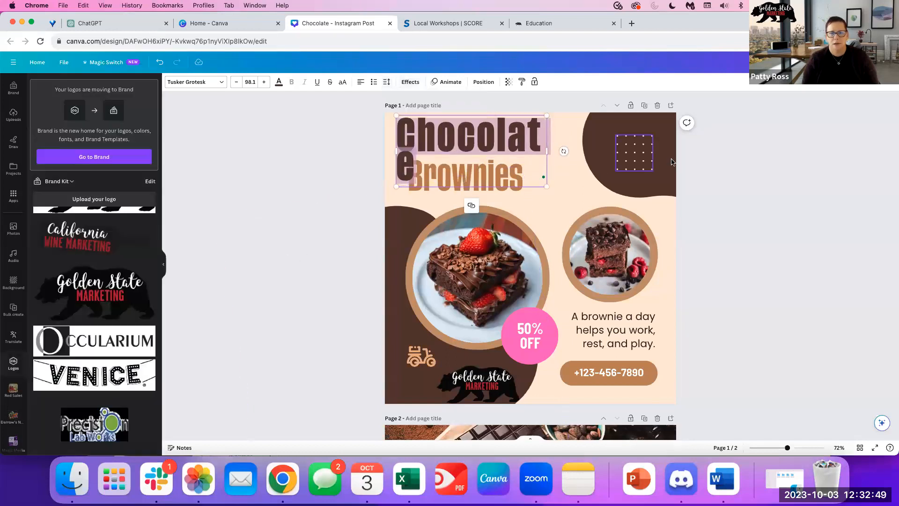
{"action": "left_click_drag", "start_coordinate": [547, 150], "coordinate": [400, 142]}
Try Splice, Lift, Neon and Echo effects on Chocolate, settling on Glitch.
{"action": "left_click", "coordinate": [561, 137]}
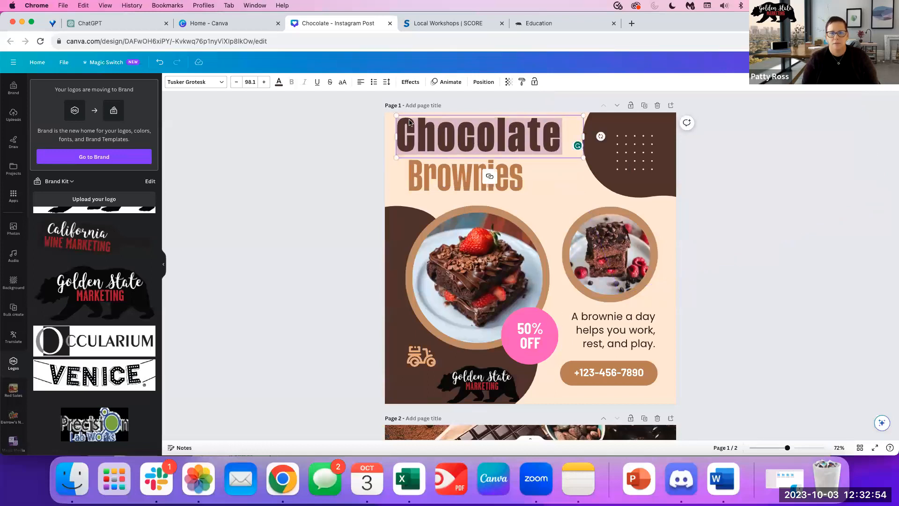
{"action": "left_click", "coordinate": [411, 82]}
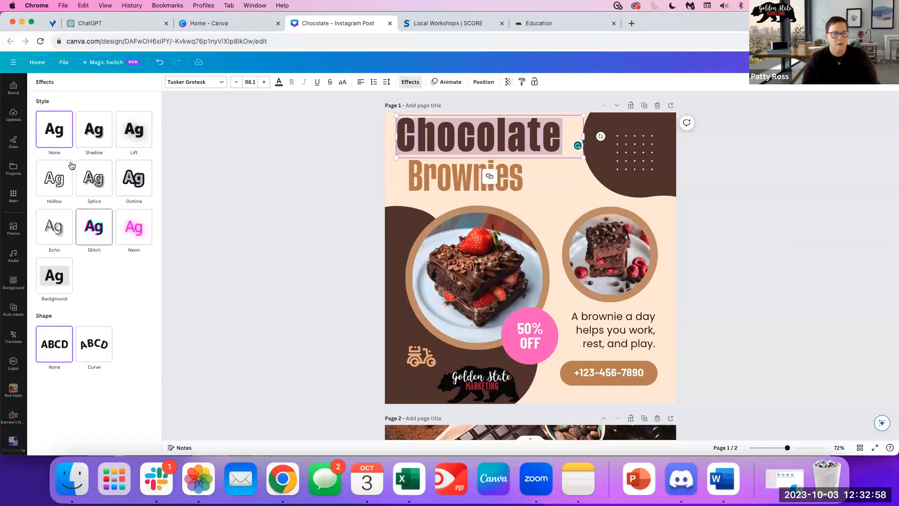
{"action": "left_click", "coordinate": [95, 178]}
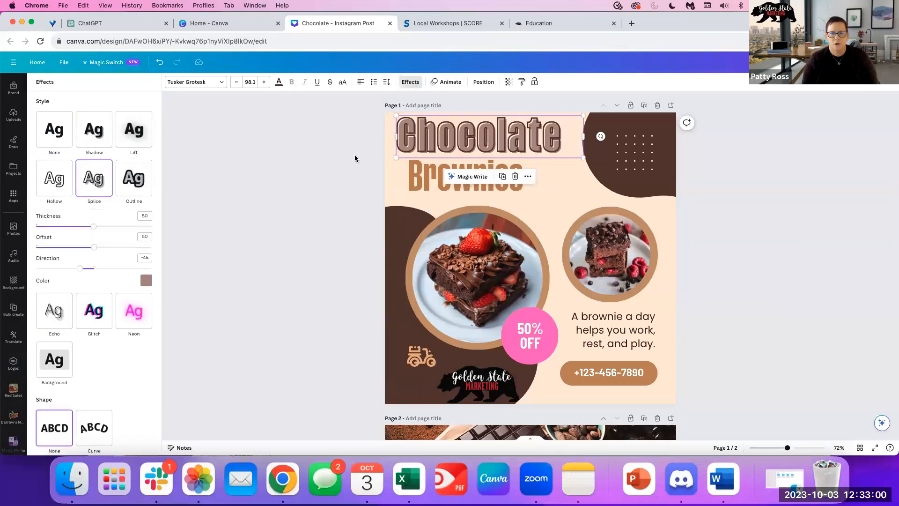
{"action": "left_click", "coordinate": [139, 137]}
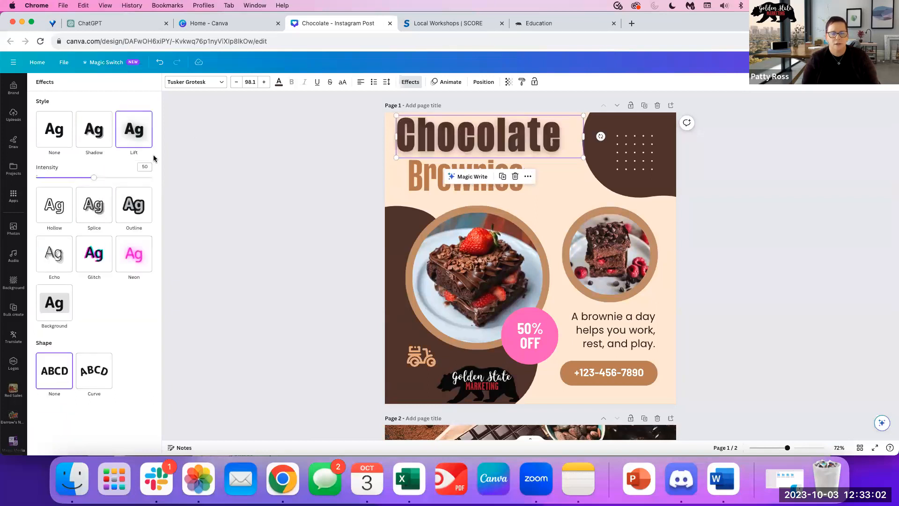
{"action": "left_click", "coordinate": [133, 259]}
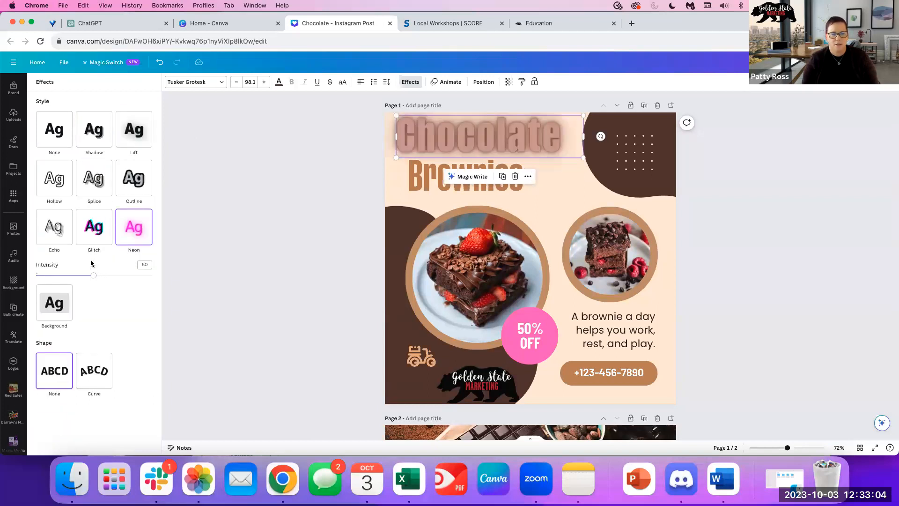
{"action": "left_click", "coordinate": [55, 232]}
{"action": "left_click", "coordinate": [96, 237]}
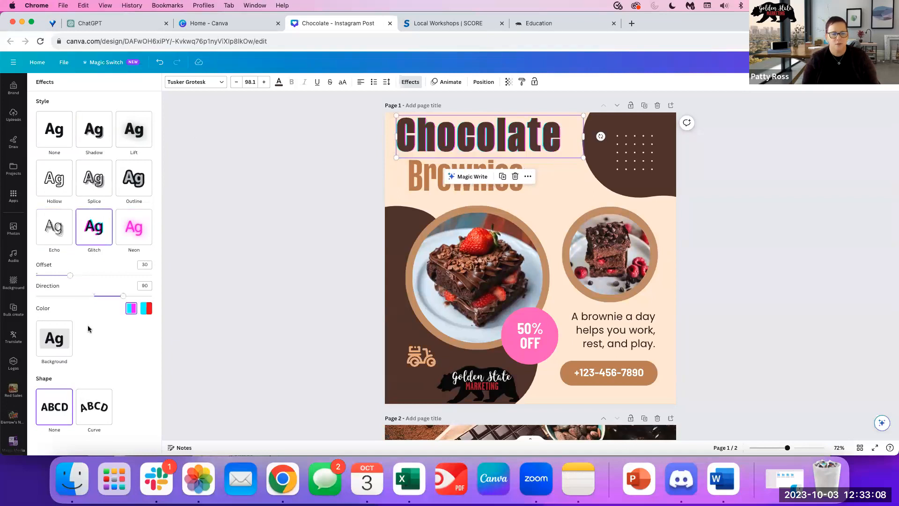
Bend the heading into a Curve shape, easing the curve to about 77.
{"action": "left_click", "coordinate": [96, 407]}
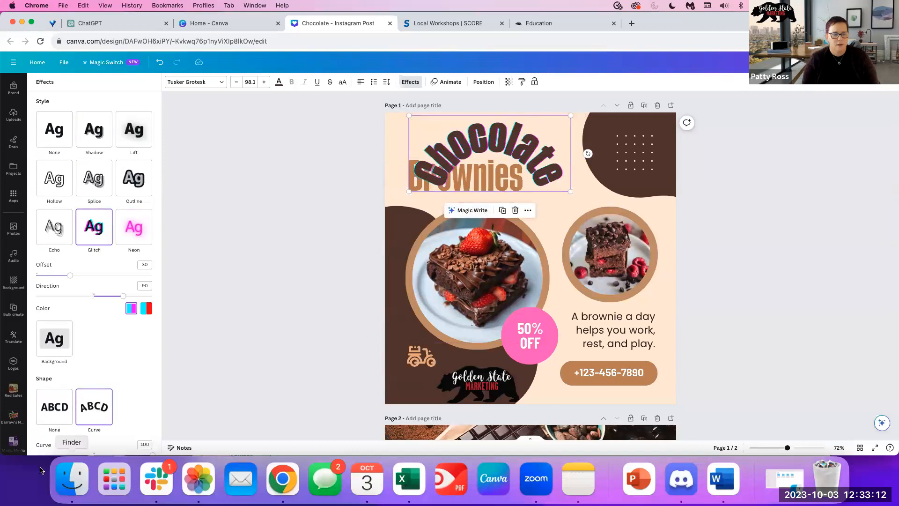
{"action": "scroll", "coordinate": [78, 425], "scroll_direction": "down", "scroll_amount": 1}
{"action": "left_click_drag", "start_coordinate": [149, 445], "coordinate": [139, 415]}
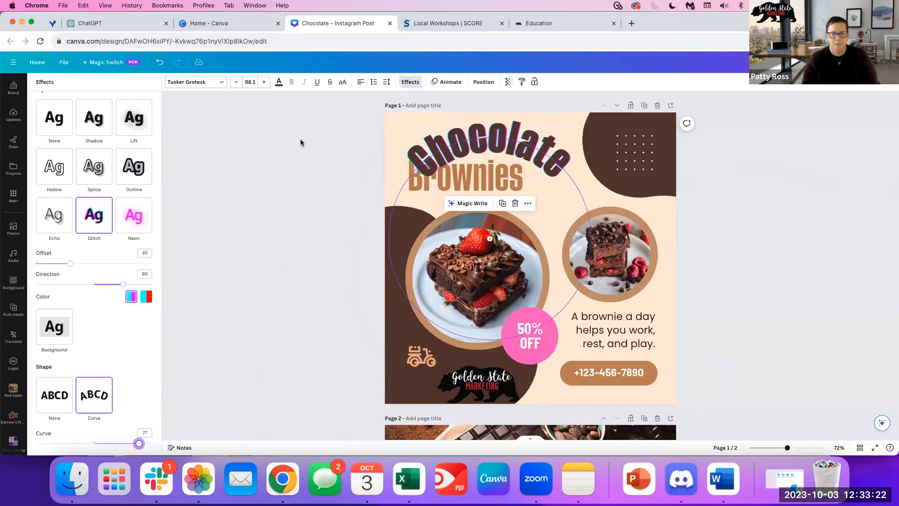
{"action": "left_click", "coordinate": [526, 138]}
{"action": "left_click", "coordinate": [477, 145]}
Nudge the curved Chocolate heading up-left, then scroll down to the World Chocolate Day page.
{"action": "left_click", "coordinate": [330, 153]}
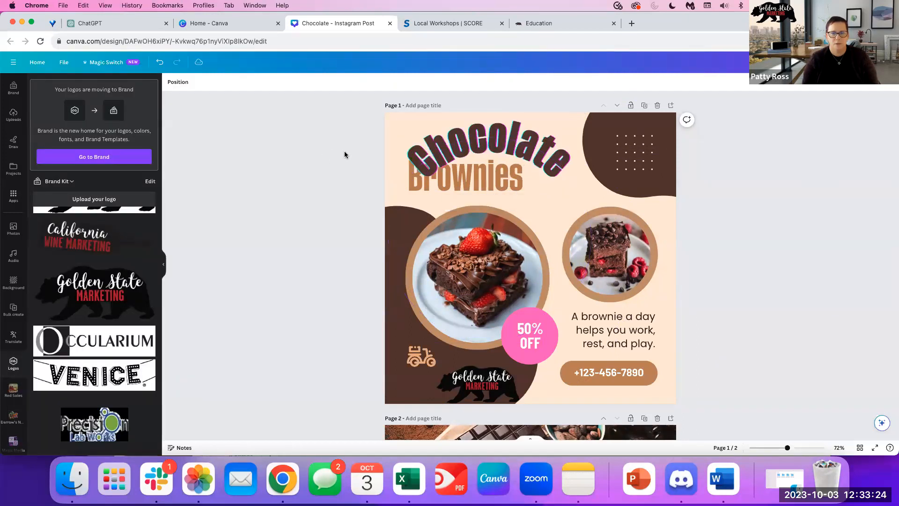
{"action": "left_click", "coordinate": [514, 125]}
{"action": "left_click_drag", "start_coordinate": [503, 131], "coordinate": [479, 122]}
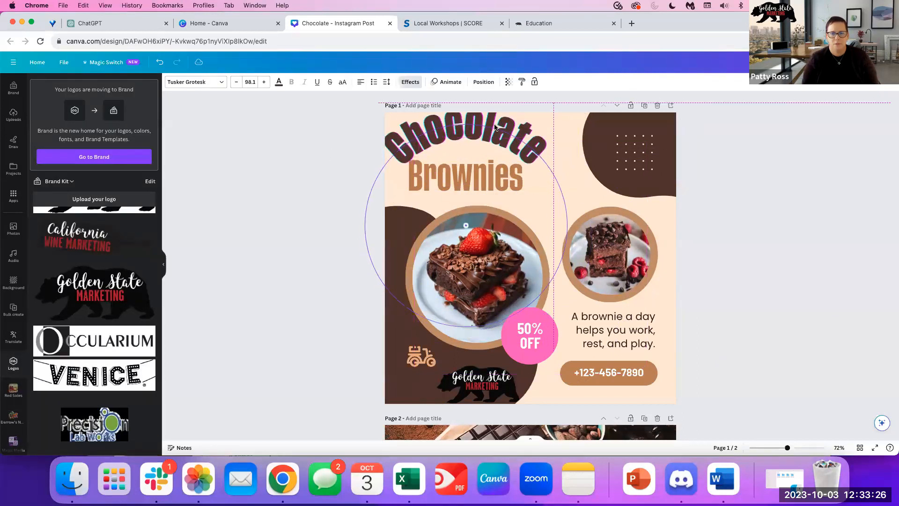
{"action": "left_click", "coordinate": [328, 160]}
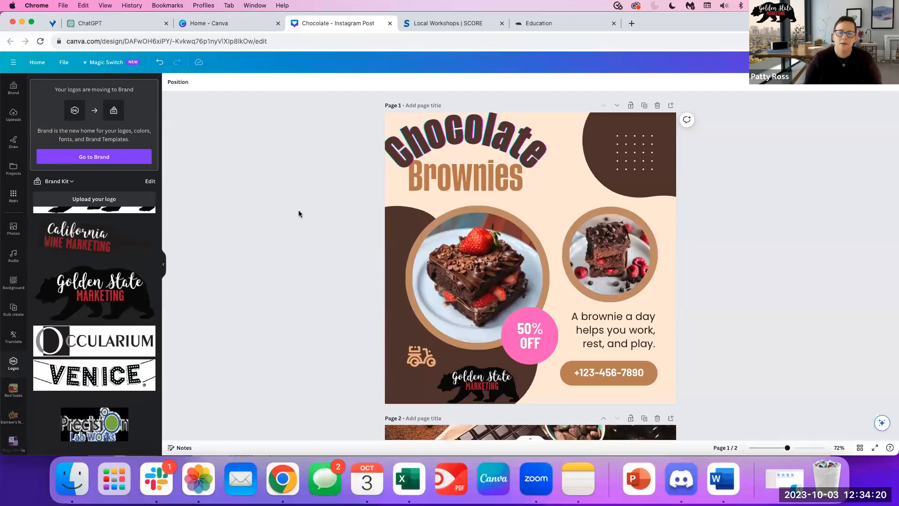
{"action": "scroll", "coordinate": [761, 299], "scroll_direction": "down", "scroll_amount": 5}
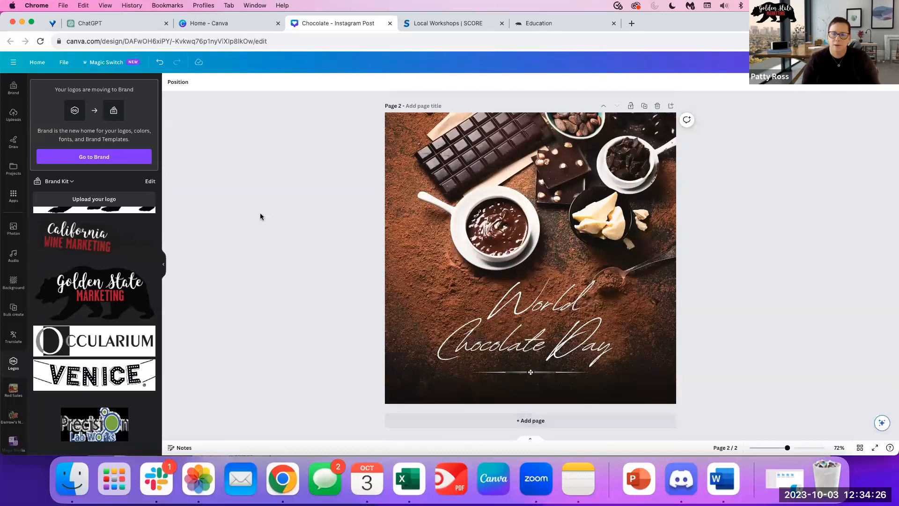
Add a third page and browse the Design templates for it.
{"action": "left_click", "coordinate": [452, 421]}
{"action": "left_click", "coordinate": [13, 87]}
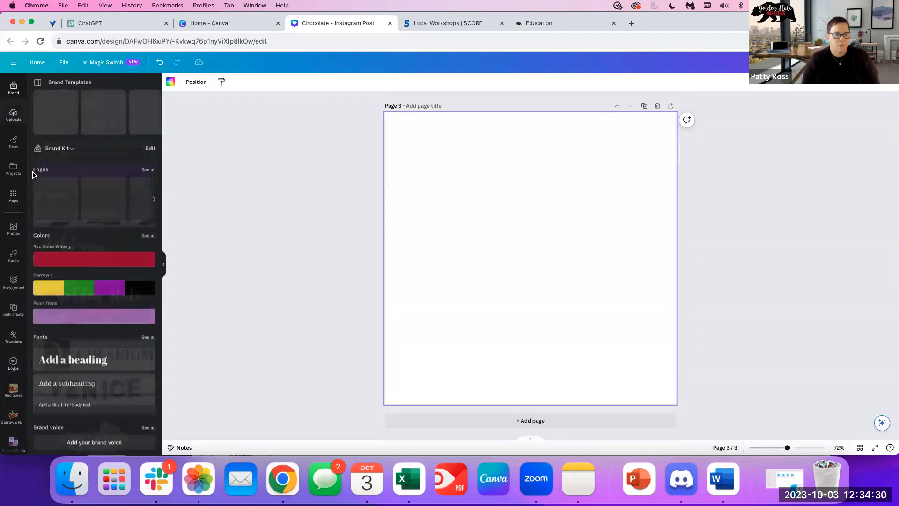
{"action": "scroll", "coordinate": [14, 162], "scroll_direction": "up", "scroll_amount": 3}
{"action": "left_click", "coordinate": [9, 90]}
{"action": "scroll", "coordinate": [132, 371], "scroll_direction": "down", "scroll_amount": 10}
{"action": "scroll", "coordinate": [117, 281], "scroll_direction": "up", "scroll_amount": 10}
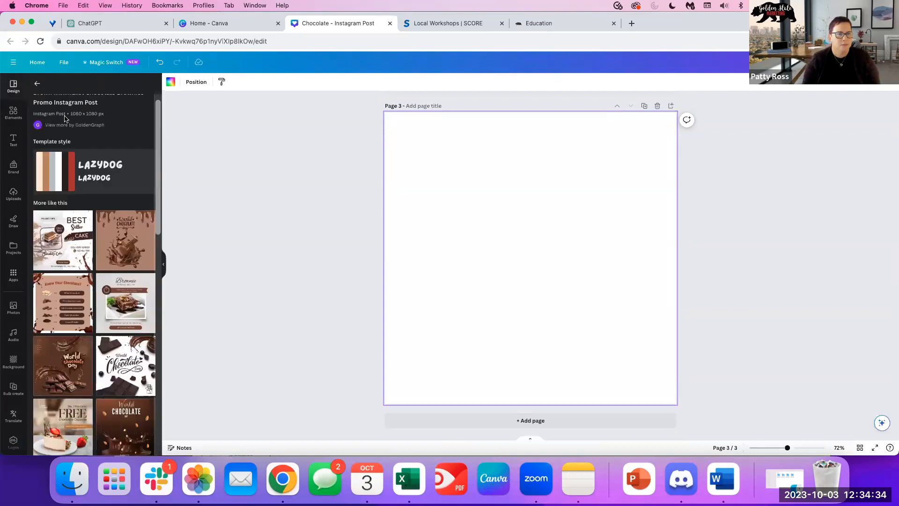
{"action": "left_click", "coordinate": [37, 83]}
Search templates for 'halloween' and apply the purple Happy Halloween template instead of the ghost one.
{"action": "left_click", "coordinate": [113, 86]}
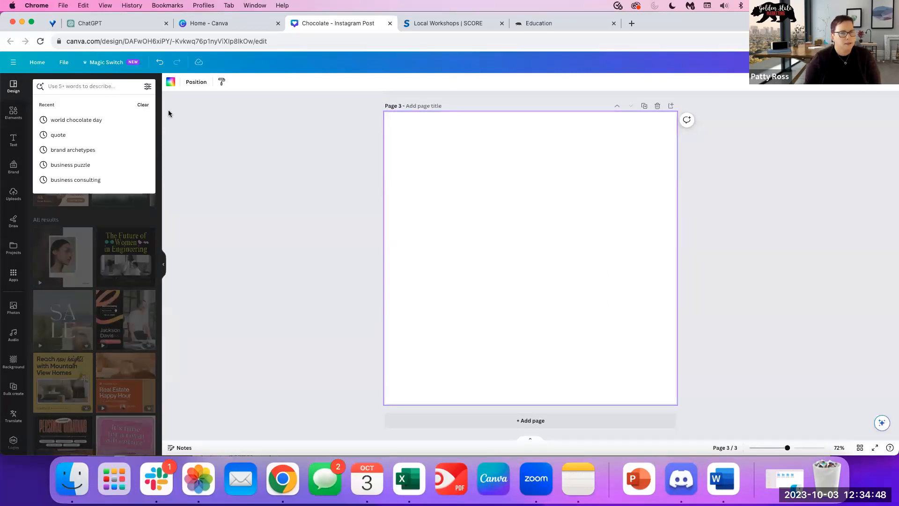
{"action": "left_click", "coordinate": [78, 89]}
{"action": "type", "text": "ha"}
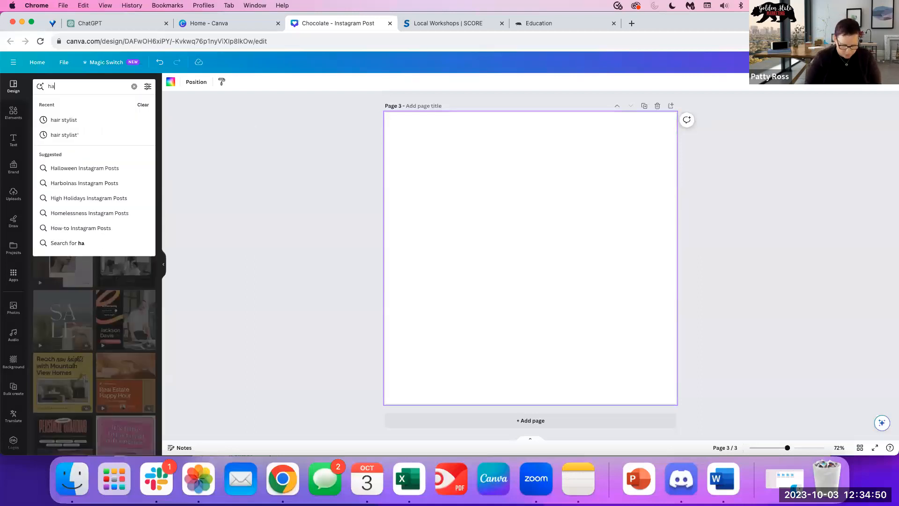
{"action": "type", "text": "lloween"}
{"action": "key", "text": "Return"}
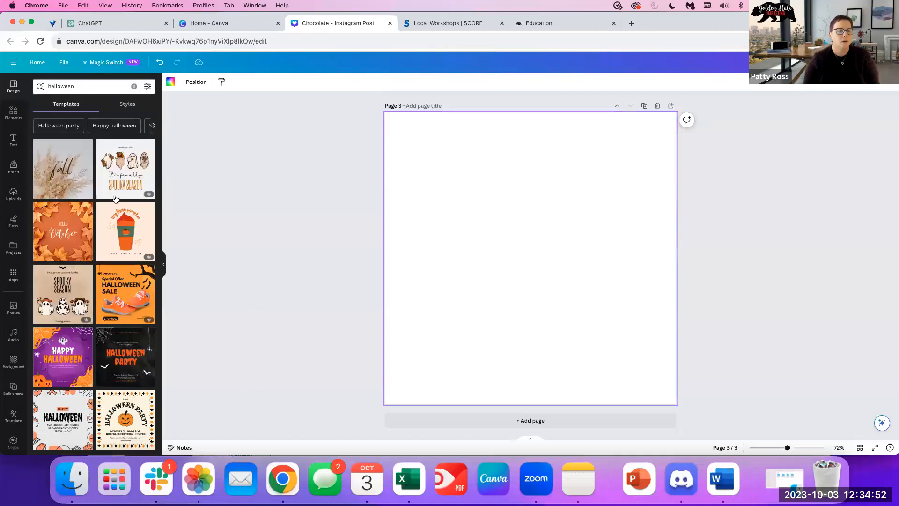
{"action": "scroll", "coordinate": [116, 374], "scroll_direction": "down", "scroll_amount": 5}
{"action": "scroll", "coordinate": [116, 374], "scroll_direction": "down", "scroll_amount": 3}
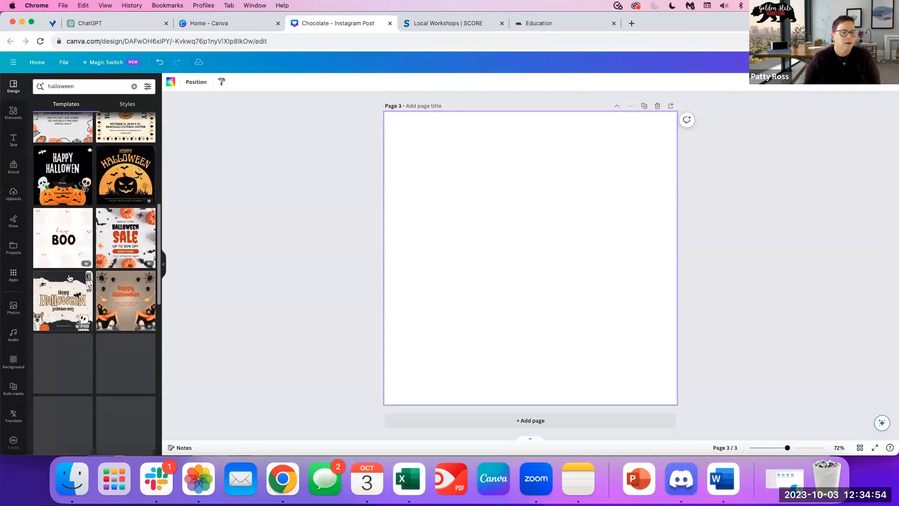
{"action": "left_click", "coordinate": [63, 304]}
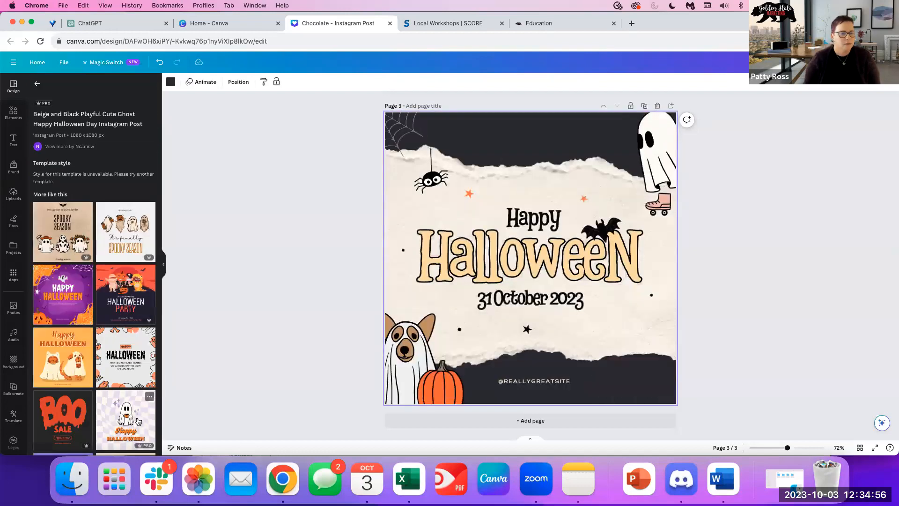
{"action": "left_click", "coordinate": [75, 300]}
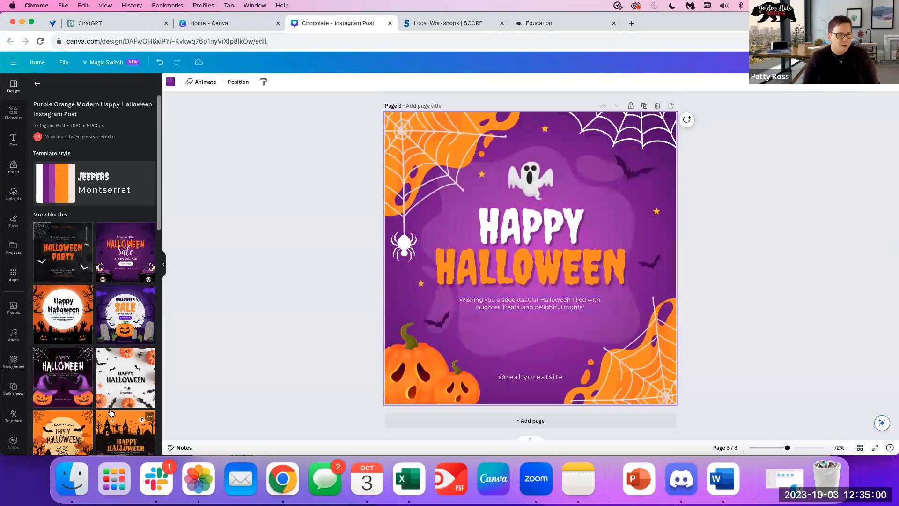
{"action": "scroll", "coordinate": [66, 400], "scroll_direction": "down", "scroll_amount": 10}
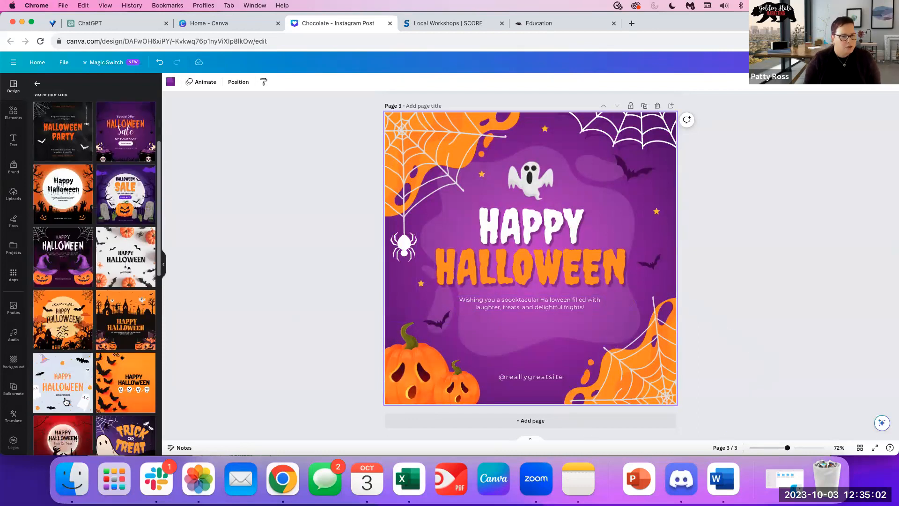
{"action": "scroll", "coordinate": [66, 400], "scroll_direction": "down", "scroll_amount": 3}
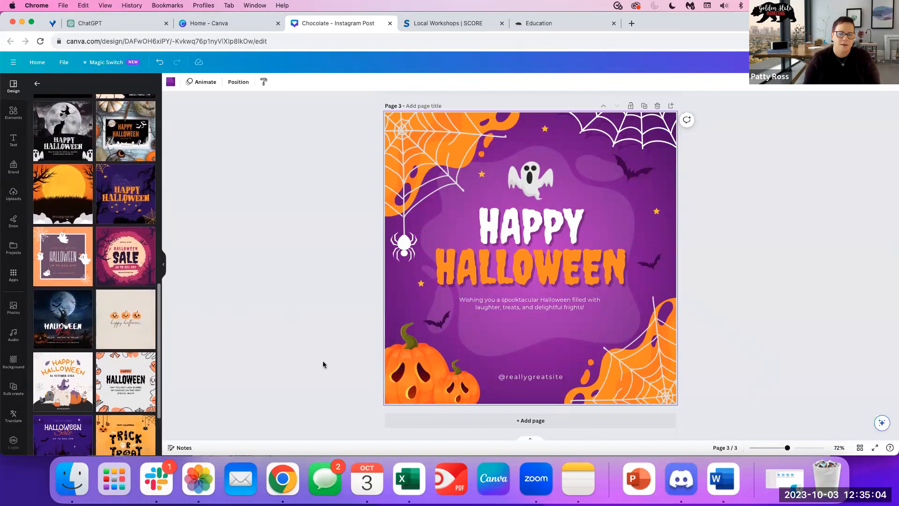
Add page 4 and resize the uploaded pug photo to fill the page.
{"action": "left_click", "coordinate": [501, 422]}
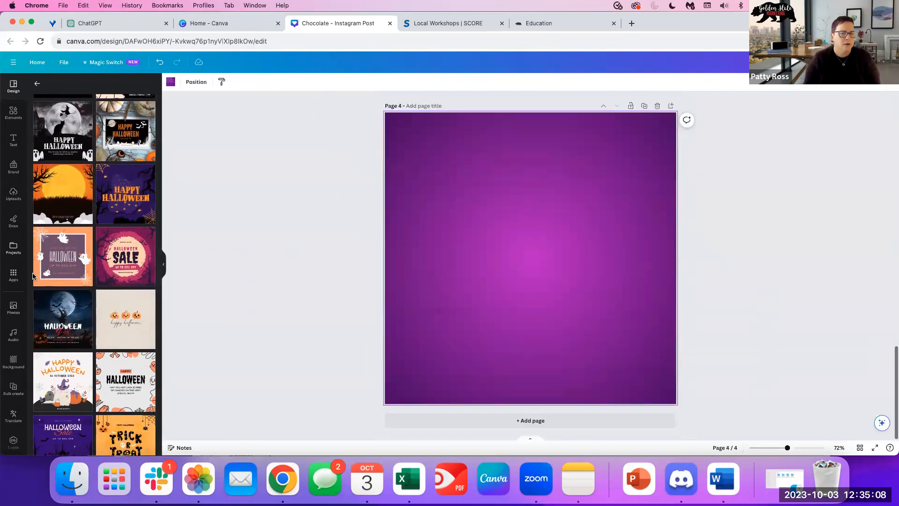
{"action": "left_click", "coordinate": [14, 194]}
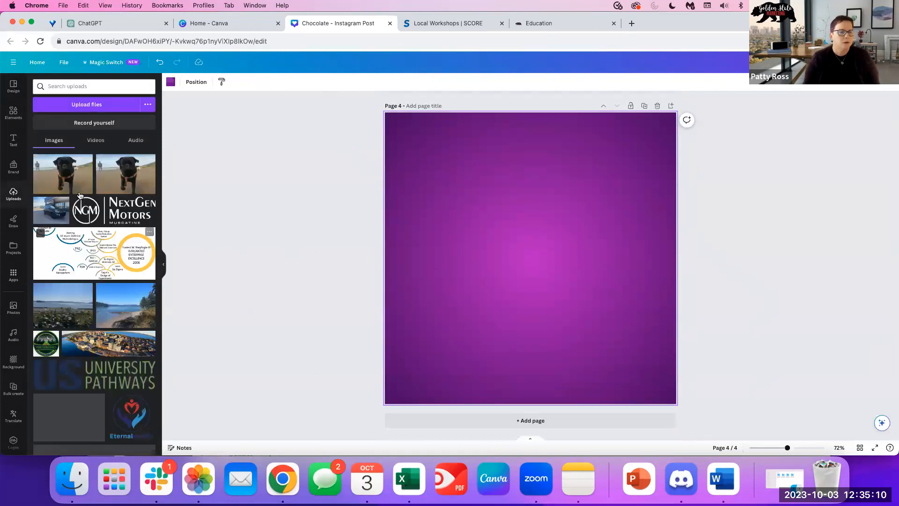
{"action": "left_click", "coordinate": [61, 178]}
{"action": "left_click_drag", "start_coordinate": [487, 223], "coordinate": [437, 140]}
{"action": "left_click_drag", "start_coordinate": [576, 174], "coordinate": [549, 174]}
{"action": "left_click_drag", "start_coordinate": [387, 174], "coordinate": [436, 174]}
{"action": "left_click_drag", "start_coordinate": [548, 237], "coordinate": [689, 453]}
{"action": "left_click_drag", "start_coordinate": [595, 301], "coordinate": [564, 298]}
{"action": "left_click_drag", "start_coordinate": [687, 109], "coordinate": [668, 125]}
{"action": "left_click_drag", "start_coordinate": [557, 292], "coordinate": [558, 282]}
{"action": "left_click_drag", "start_coordinate": [666, 404], "coordinate": [661, 399]}
{"action": "left_click_drag", "start_coordinate": [403, 399], "coordinate": [401, 401]}
{"action": "left_click", "coordinate": [807, 265]}
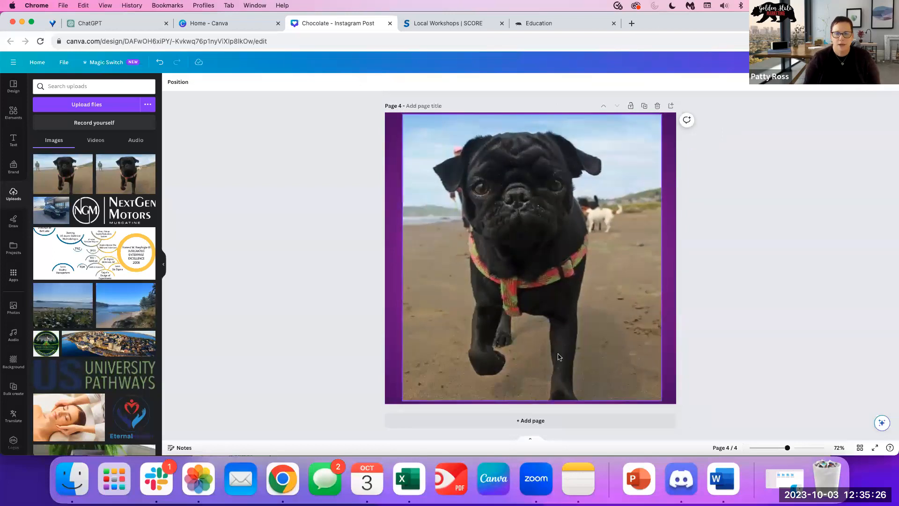
Add the University Pathways logo, shrunk and placed at the photo's bottom-left corner.
{"action": "left_click", "coordinate": [113, 380]}
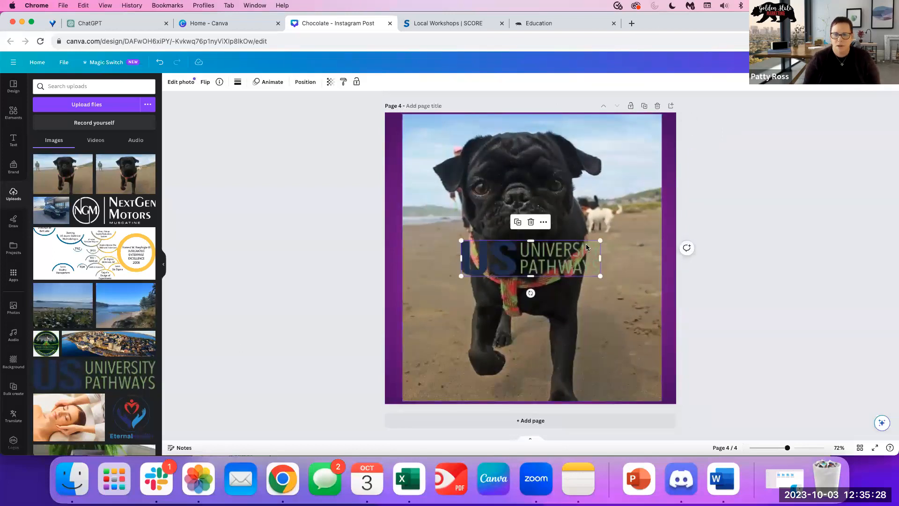
{"action": "left_click_drag", "start_coordinate": [600, 239], "coordinate": [579, 246]}
{"action": "left_click_drag", "start_coordinate": [520, 261], "coordinate": [459, 374]}
{"action": "left_click", "coordinate": [654, 236]}
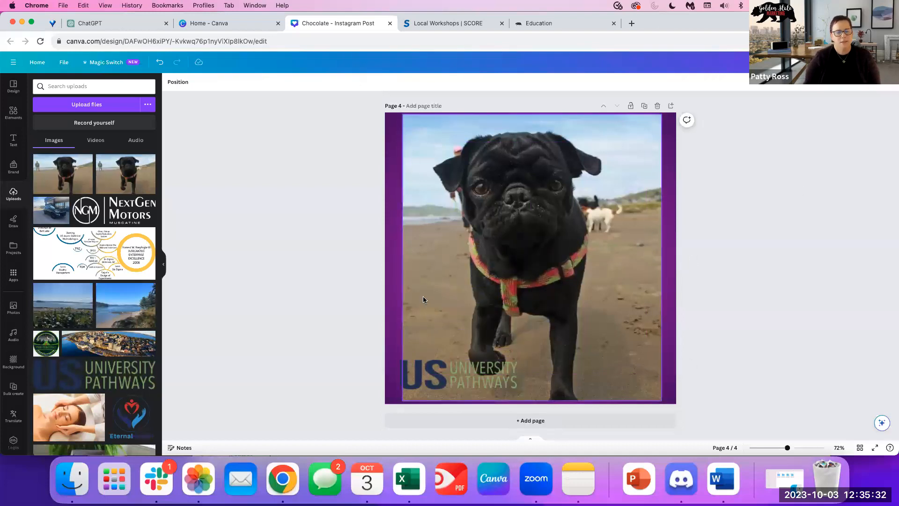
{"action": "left_click", "coordinate": [13, 85]}
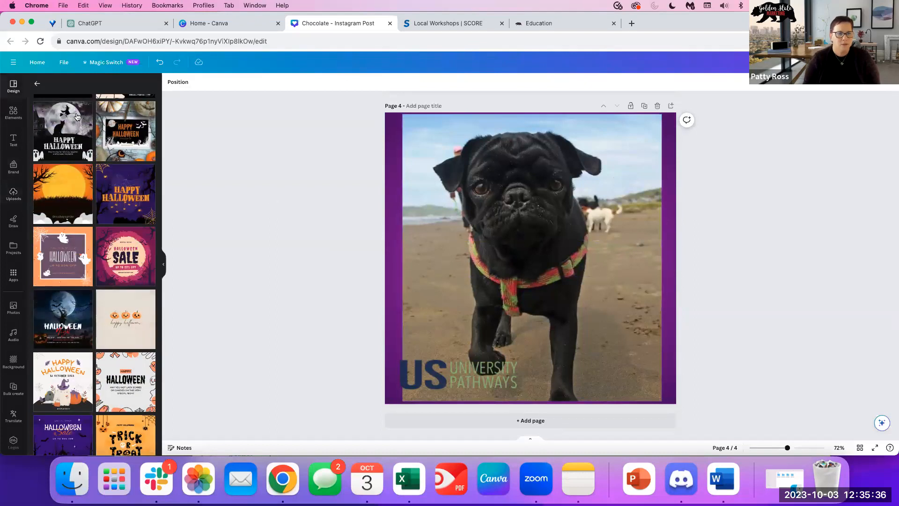
Clear the 'halloween' term from the Templates search box.
{"action": "left_click", "coordinate": [36, 85]}
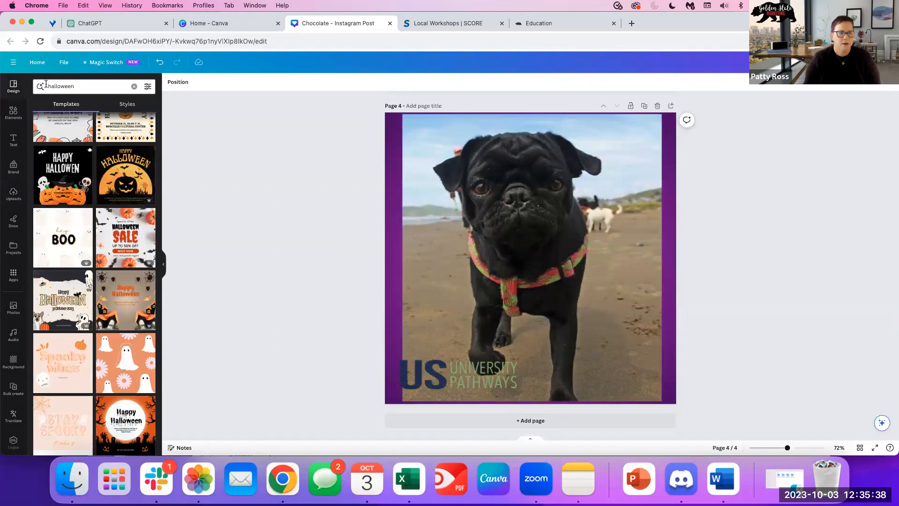
{"action": "left_click", "coordinate": [93, 85]}
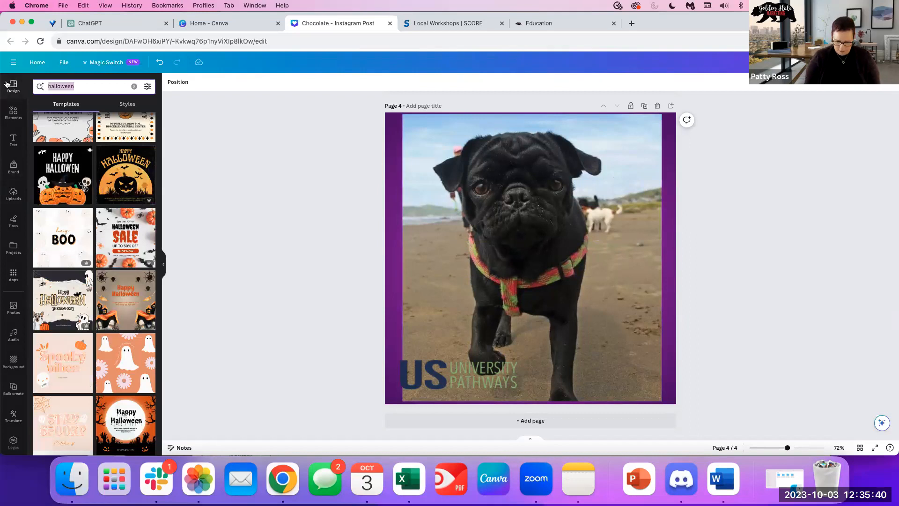
{"action": "key", "text": "BackSpace"}
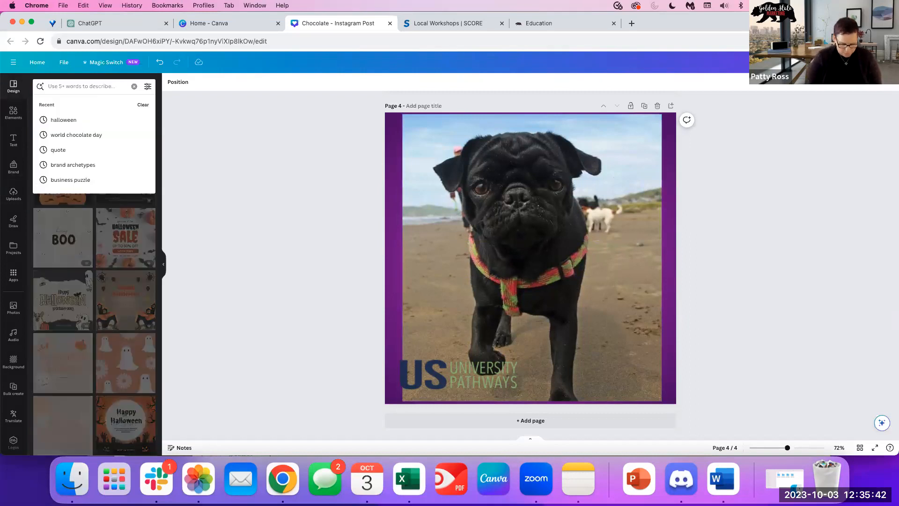
Search Elements for 'black pug' and show only the Photos results.
{"action": "left_click", "coordinate": [17, 121]}
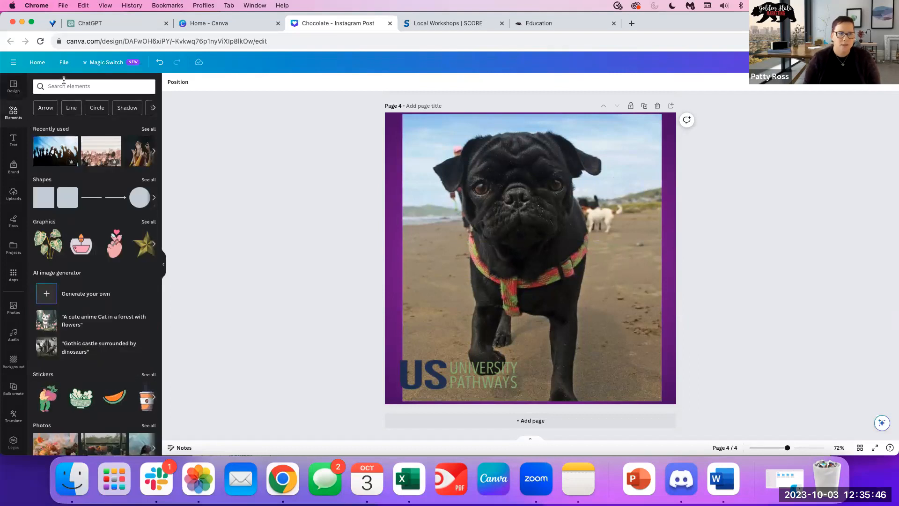
{"action": "left_click", "coordinate": [63, 82]}
{"action": "type", "text": "bl"}
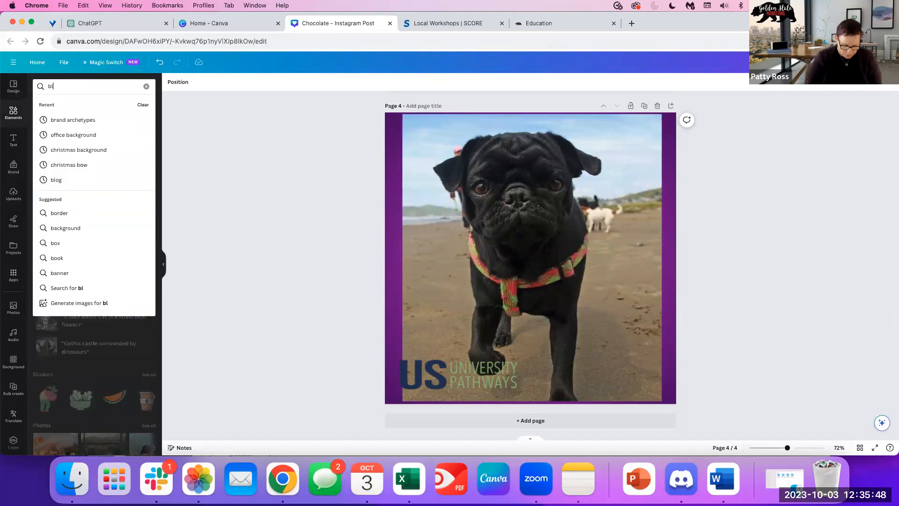
{"action": "type", "text": "ack pug"}
{"action": "key", "text": "Return"}
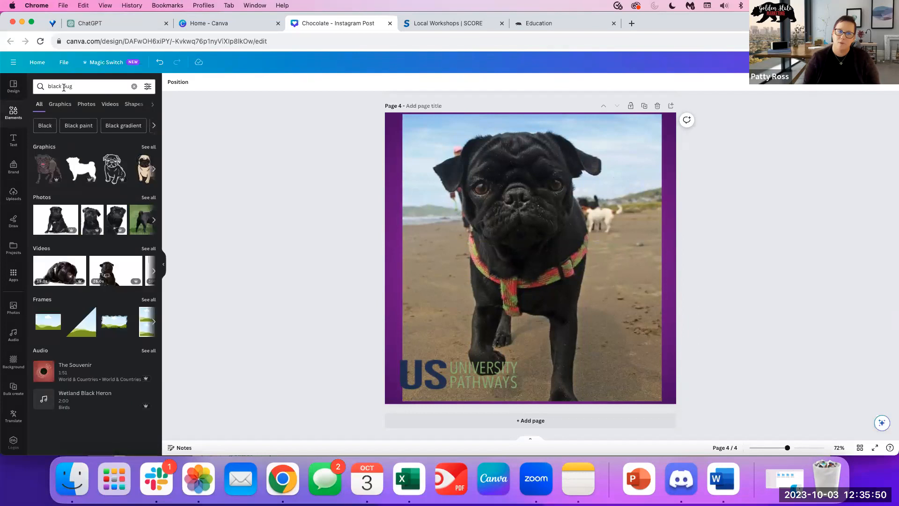
{"action": "left_click", "coordinate": [86, 104]}
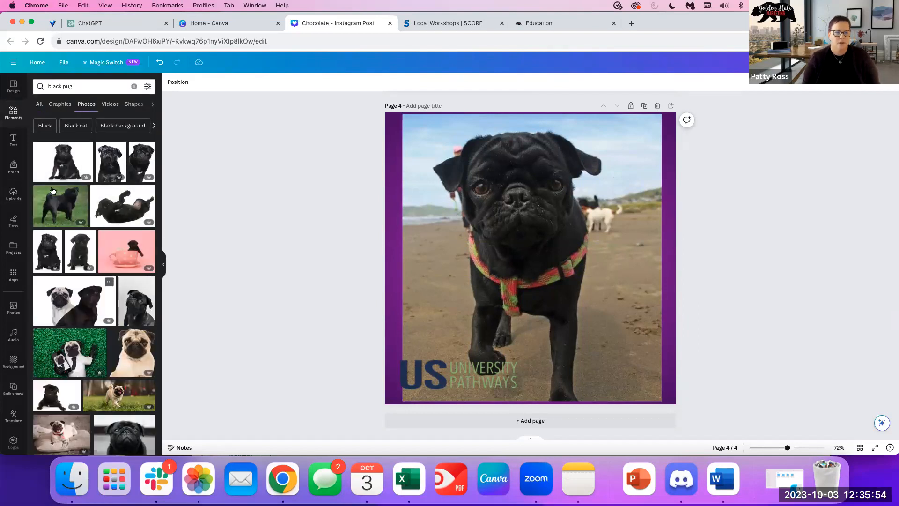
Add the two-pugs and black pug photos to page 4, then undo them, leaving only the logo.
{"action": "left_click", "coordinate": [71, 303]}
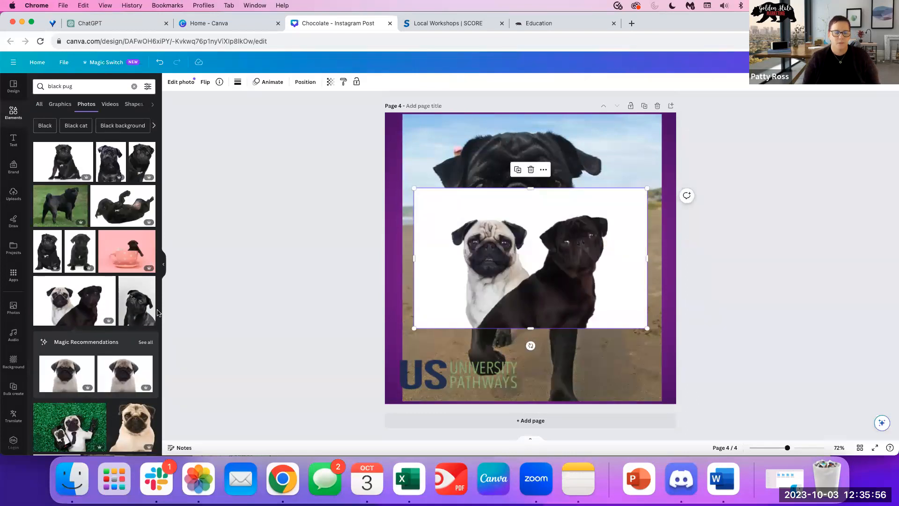
{"action": "scroll", "coordinate": [132, 346], "scroll_direction": "down", "scroll_amount": 4}
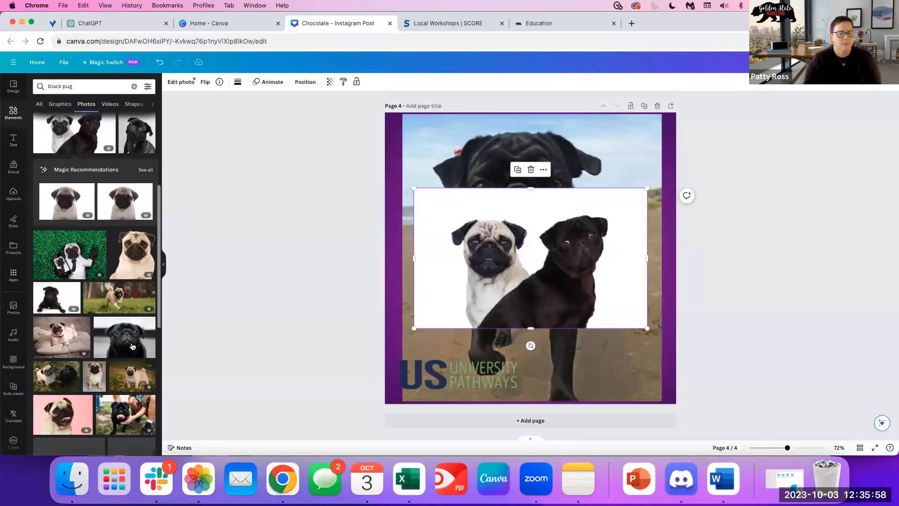
{"action": "left_click_drag", "start_coordinate": [137, 342], "coordinate": [509, 285]}
{"action": "key", "text": "super+z"}
{"action": "key", "text": "super+z"}
{"action": "key", "text": "super+z"}
{"action": "key", "text": "super+z"}
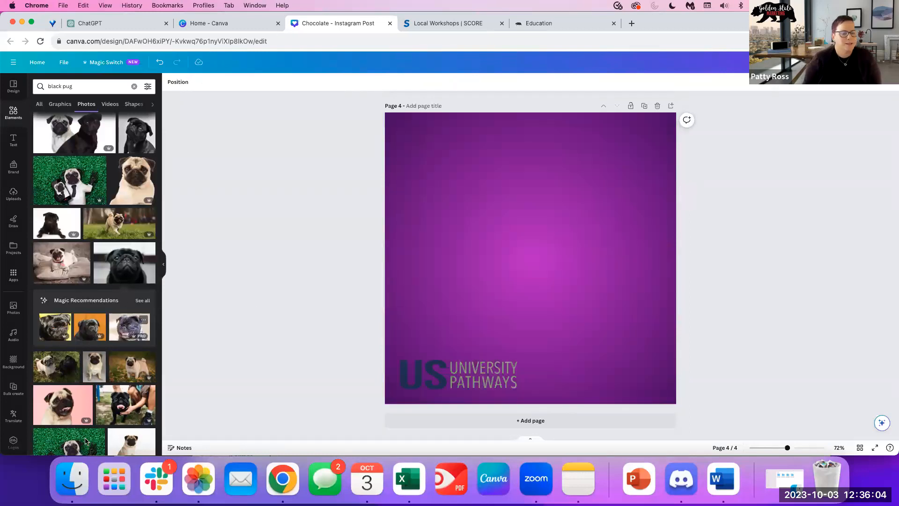
Return to Templates and start a fresh template search.
{"action": "left_click", "coordinate": [14, 88]}
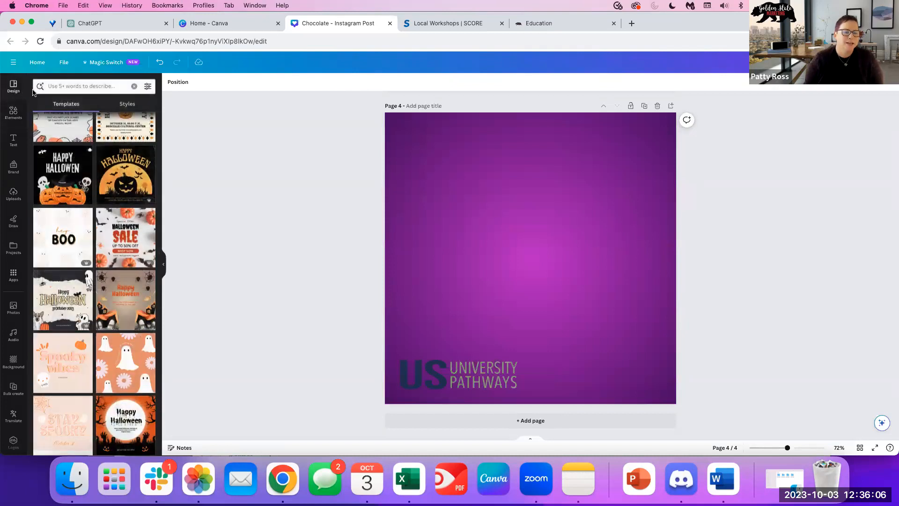
{"action": "left_click", "coordinate": [80, 84]}
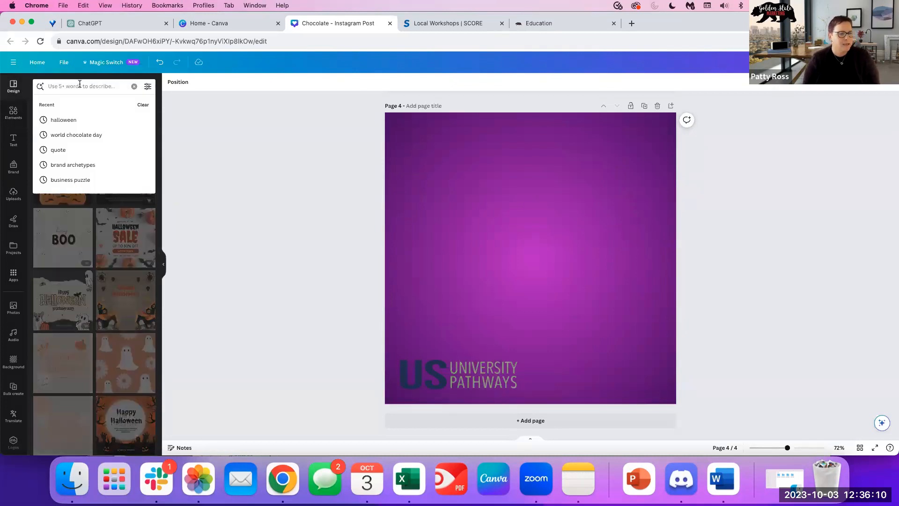
{"action": "left_click", "coordinate": [79, 85]}
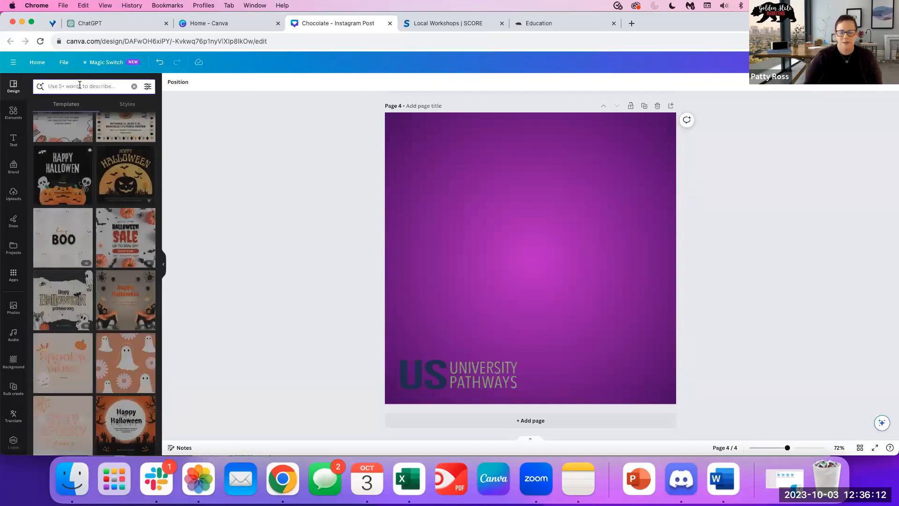
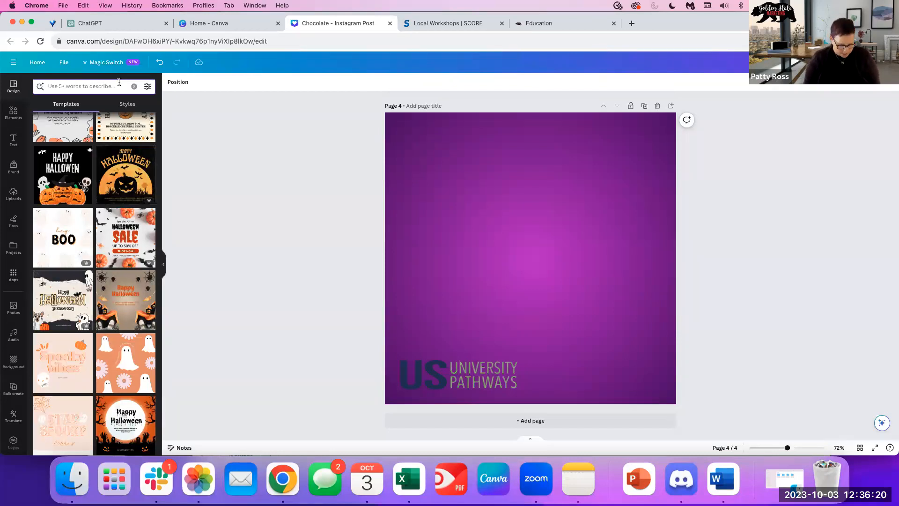
Search templates for 'wine tasting' and apply the Wine Tasting template to page 4.
{"action": "type", "text": "wine tasting"}
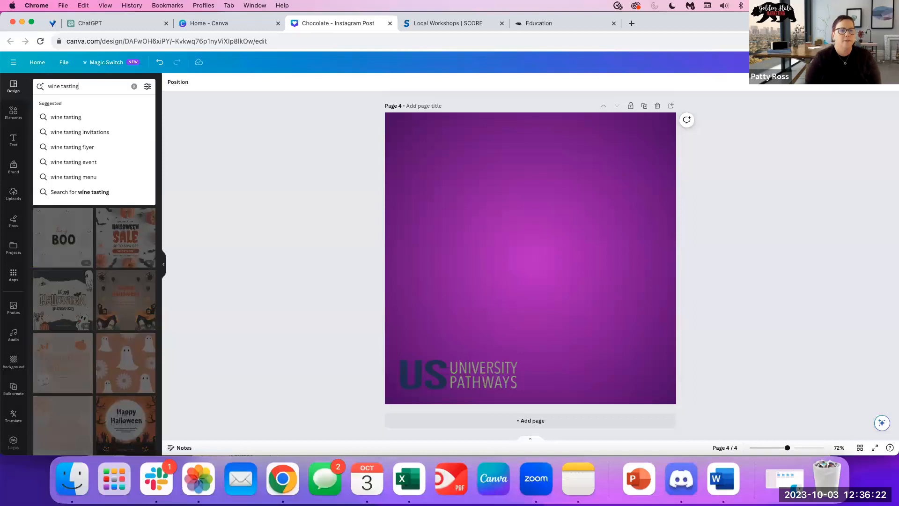
{"action": "key", "text": "Return"}
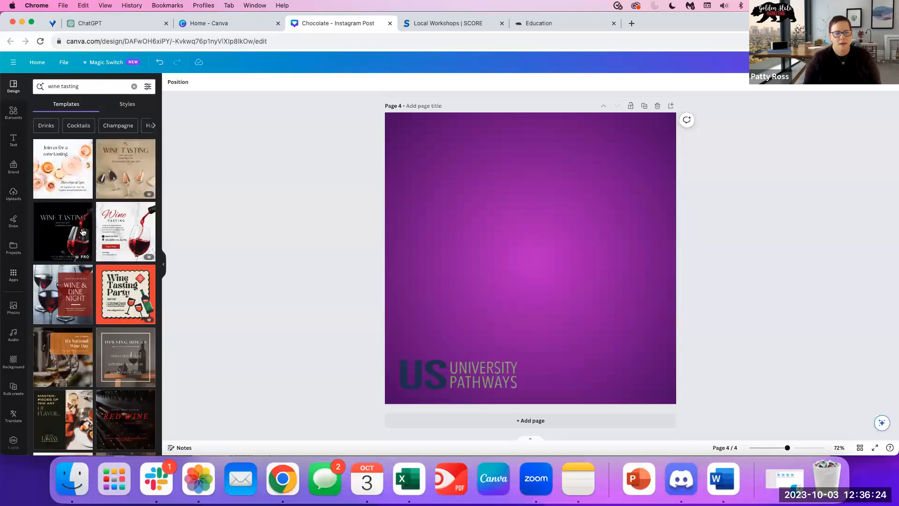
{"action": "left_click", "coordinate": [129, 242]}
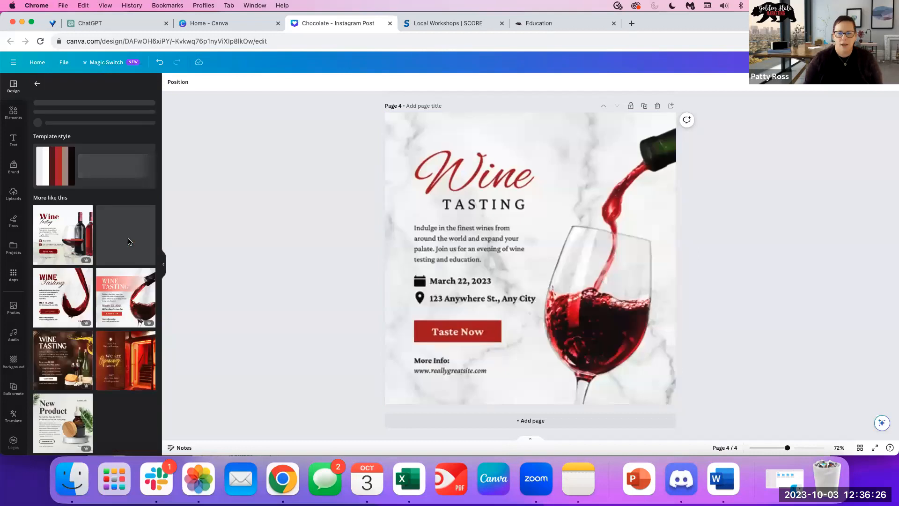
Add page 5 and fill it with the Wine & Dine Night template.
{"action": "left_click", "coordinate": [476, 421]}
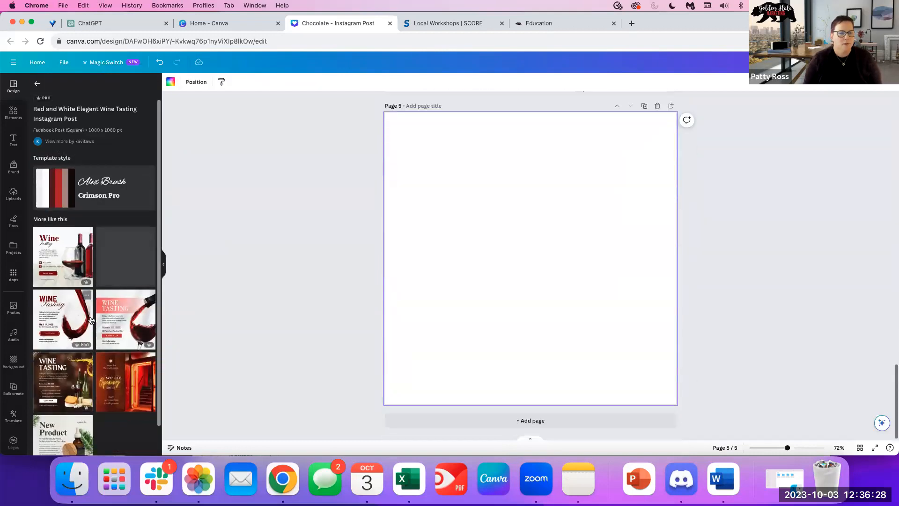
{"action": "scroll", "coordinate": [66, 238], "scroll_direction": "down", "scroll_amount": 2}
{"action": "left_click", "coordinate": [37, 84]}
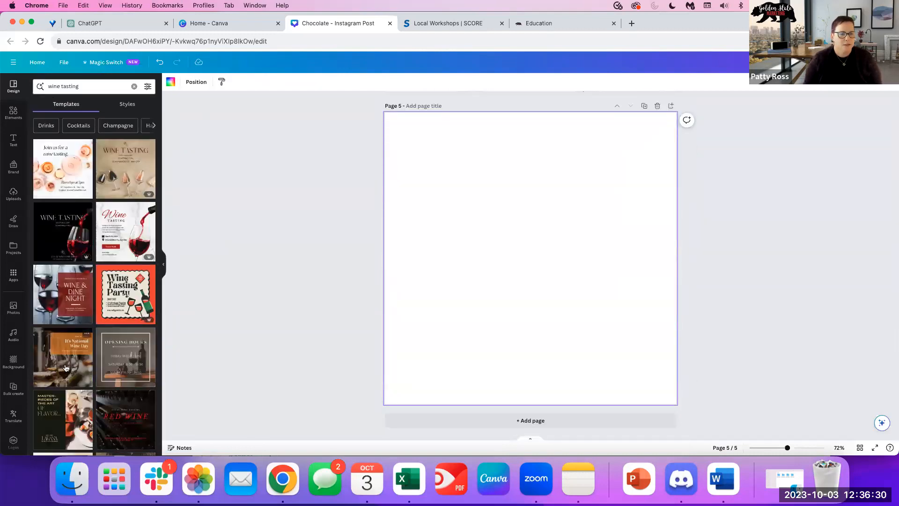
{"action": "left_click", "coordinate": [71, 308]}
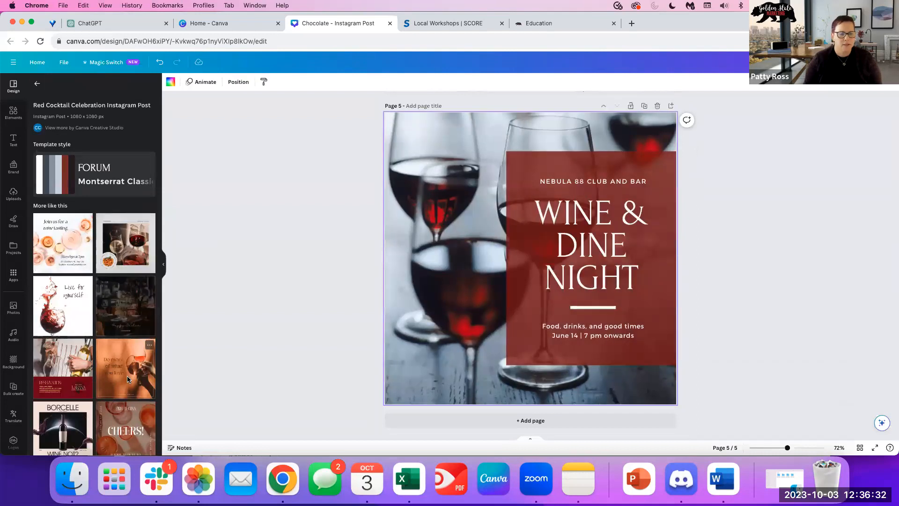
Add the orange-and-brown wine template as page 6 and the 'Come, let us drink' design as page 7.
{"action": "left_click", "coordinate": [127, 376]}
{"action": "left_click", "coordinate": [485, 280]}
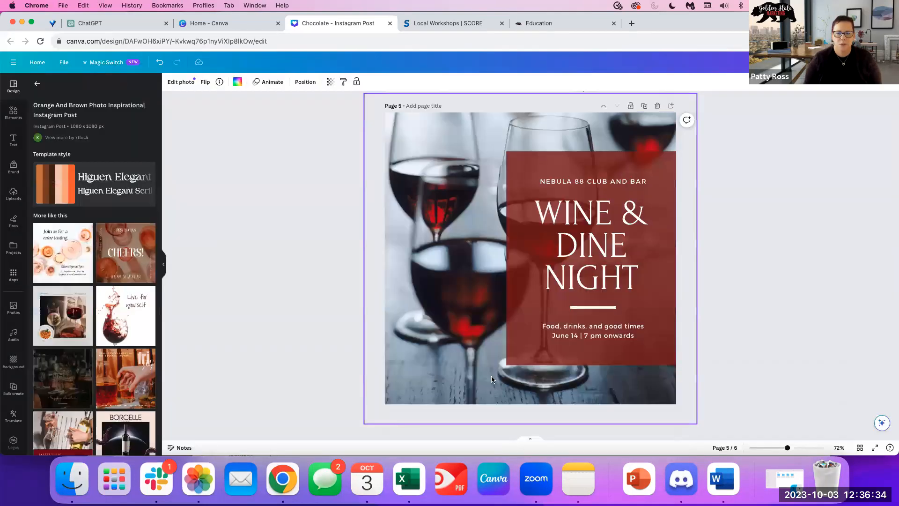
{"action": "left_click", "coordinate": [454, 420]}
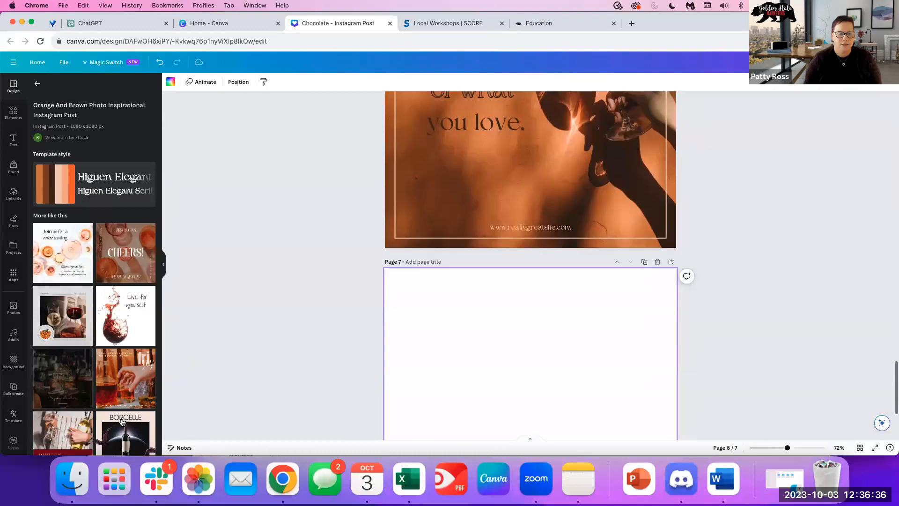
{"action": "left_click", "coordinate": [56, 359]}
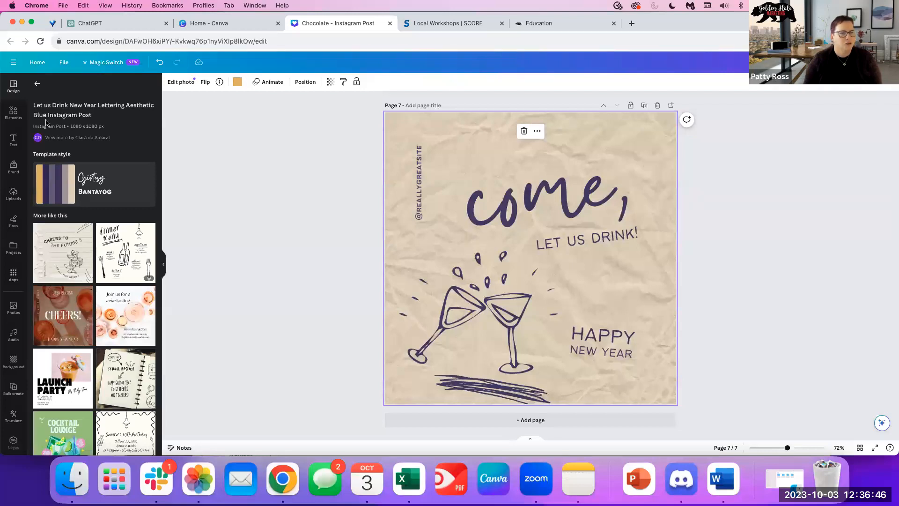
{"action": "left_click", "coordinate": [38, 84]}
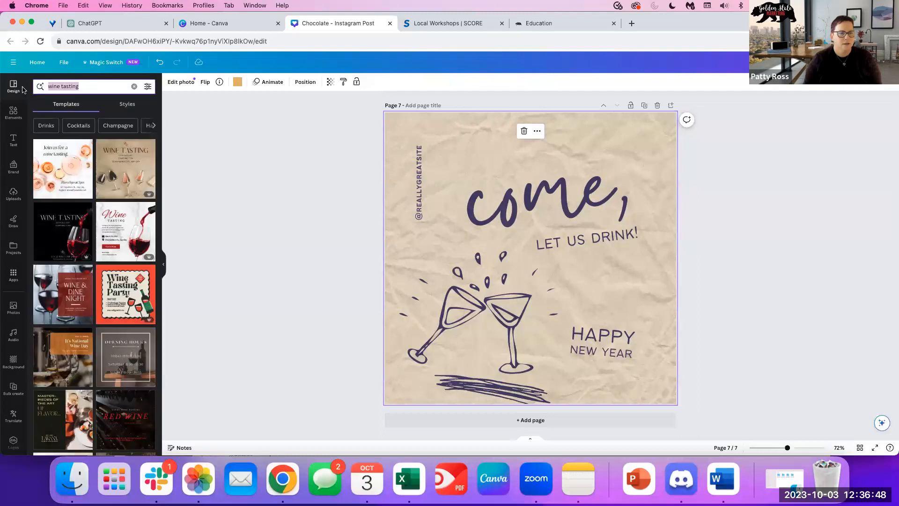
Search templates for 'insurance', add page 8, and try several Life Insurance templates on it.
{"action": "type", "text": "insurance"}
{"action": "key", "text": "Return"}
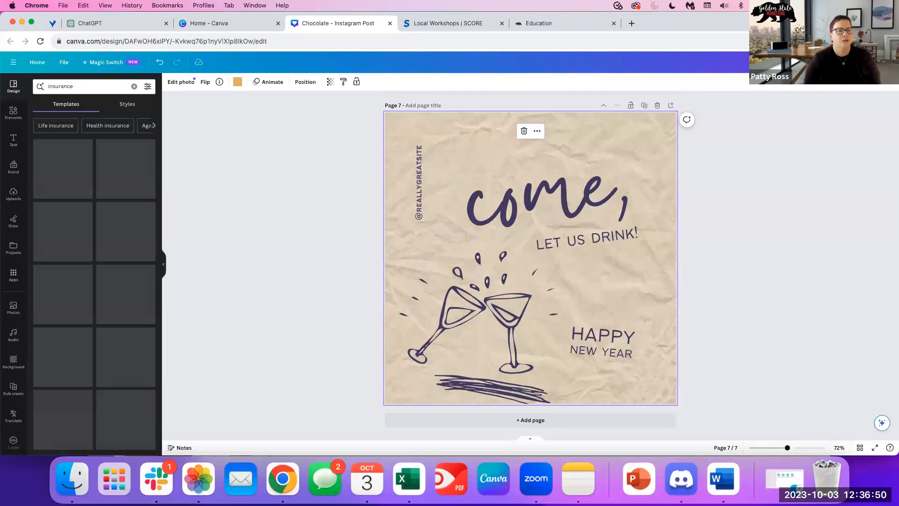
{"action": "left_click", "coordinate": [458, 418]}
{"action": "left_click", "coordinate": [154, 187]}
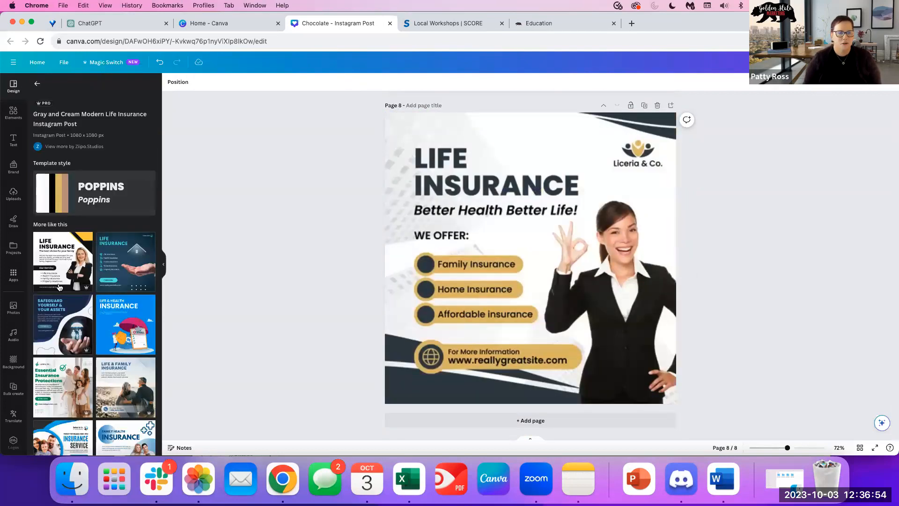
{"action": "scroll", "coordinate": [64, 300], "scroll_direction": "down", "scroll_amount": 5}
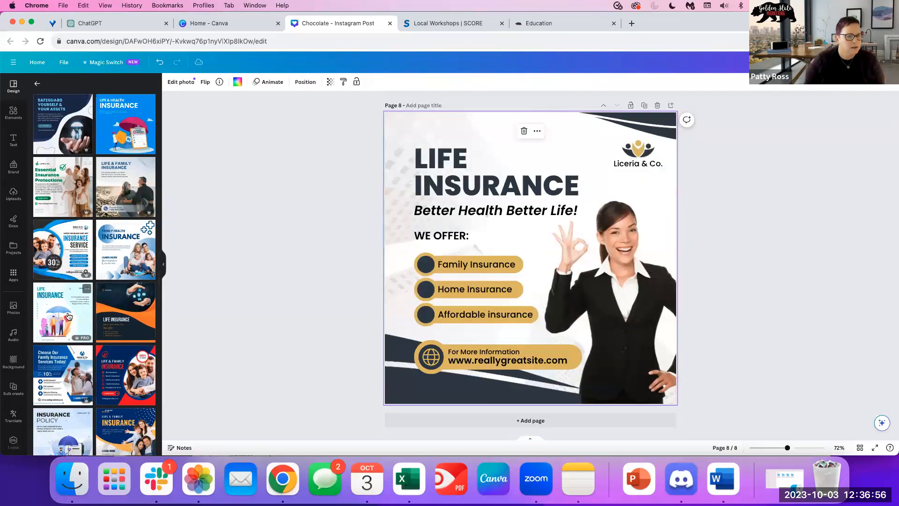
{"action": "left_click", "coordinate": [68, 316]}
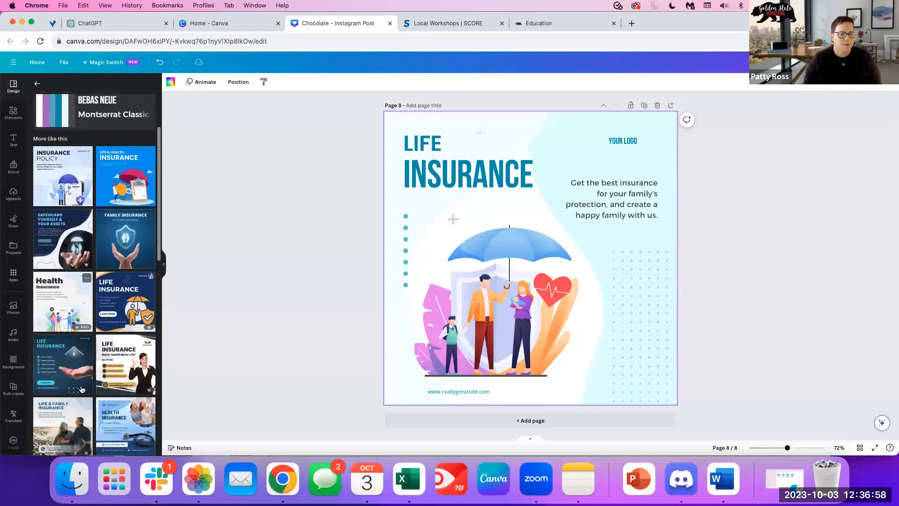
{"action": "scroll", "coordinate": [82, 389], "scroll_direction": "down", "scroll_amount": 10}
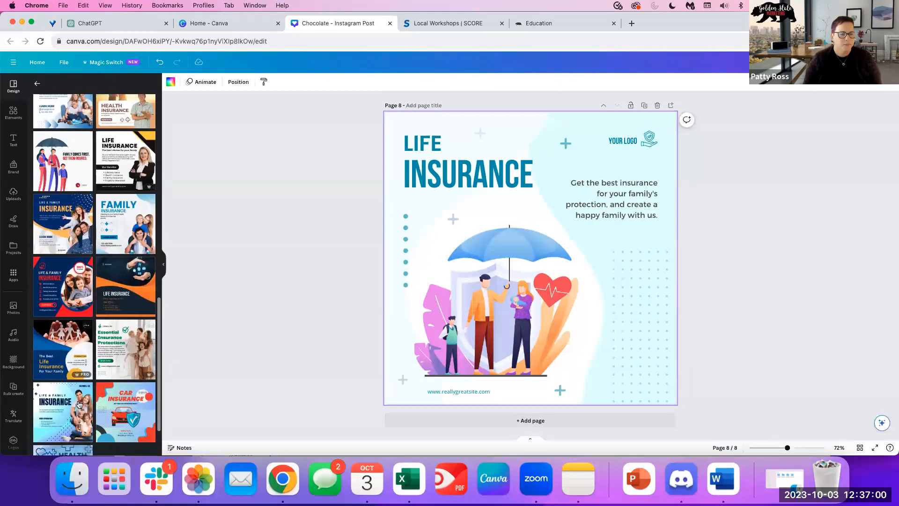
{"action": "left_click", "coordinate": [66, 416]}
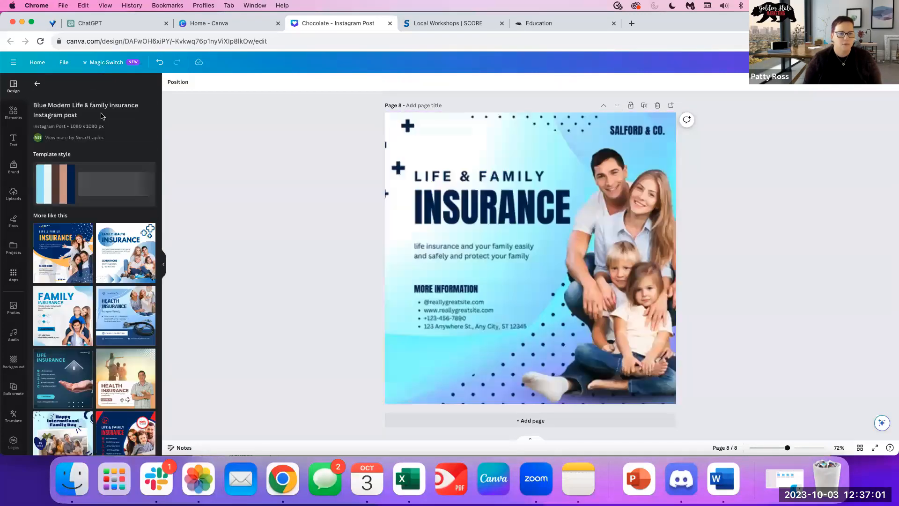
Search 'long term care insurance' and apply the Essential Insurance Protections template to page 8.
{"action": "left_click", "coordinate": [37, 85]}
{"action": "left_click", "coordinate": [85, 86]}
{"action": "type", "text": "lo"}
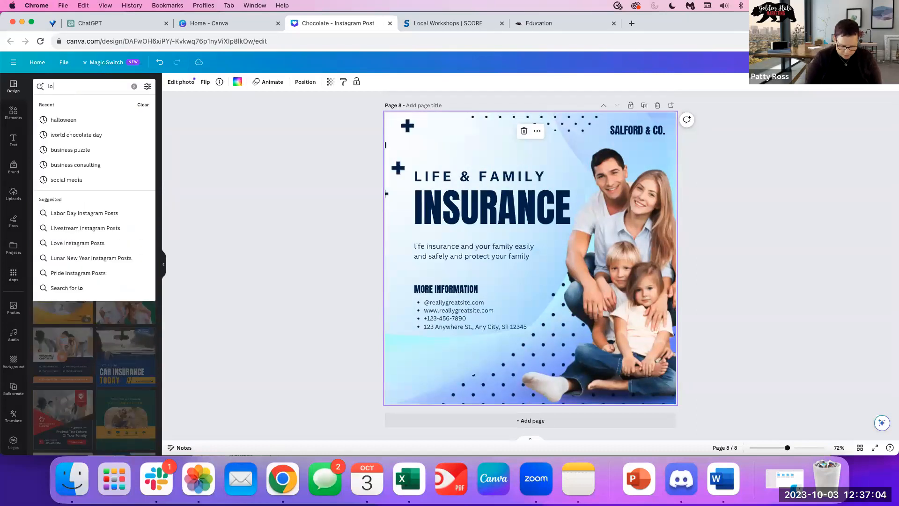
{"action": "type", "text": "ng term care insurance"}
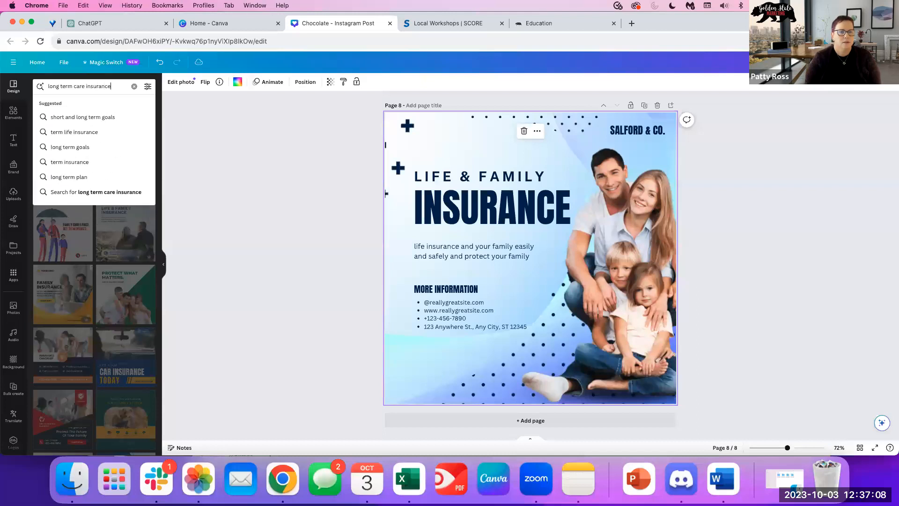
{"action": "key", "text": "Return"}
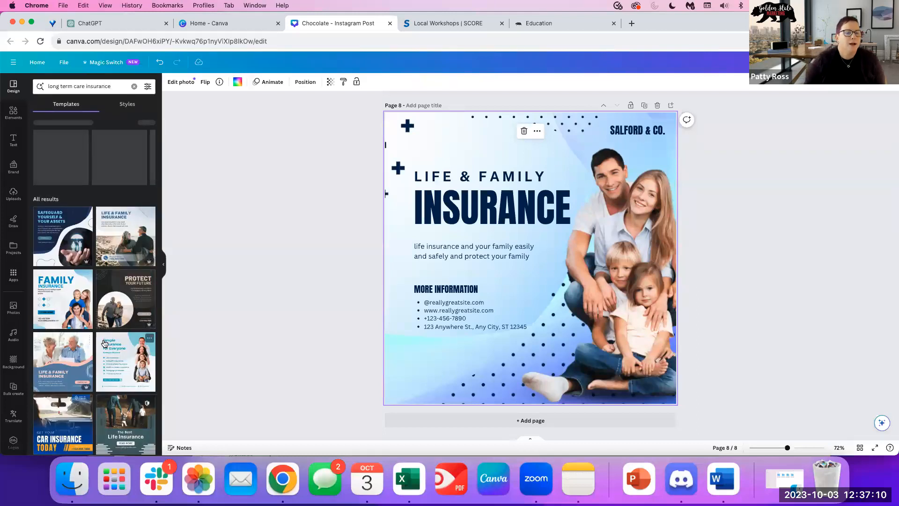
{"action": "scroll", "coordinate": [96, 349], "scroll_direction": "down", "scroll_amount": 3}
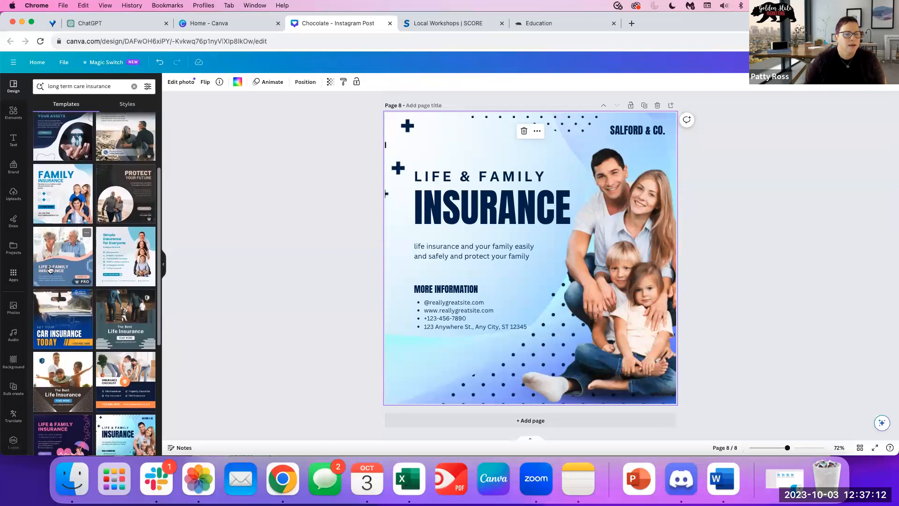
{"action": "left_click", "coordinate": [133, 258]}
{"action": "scroll", "coordinate": [158, 374], "scroll_direction": "down", "scroll_amount": 2}
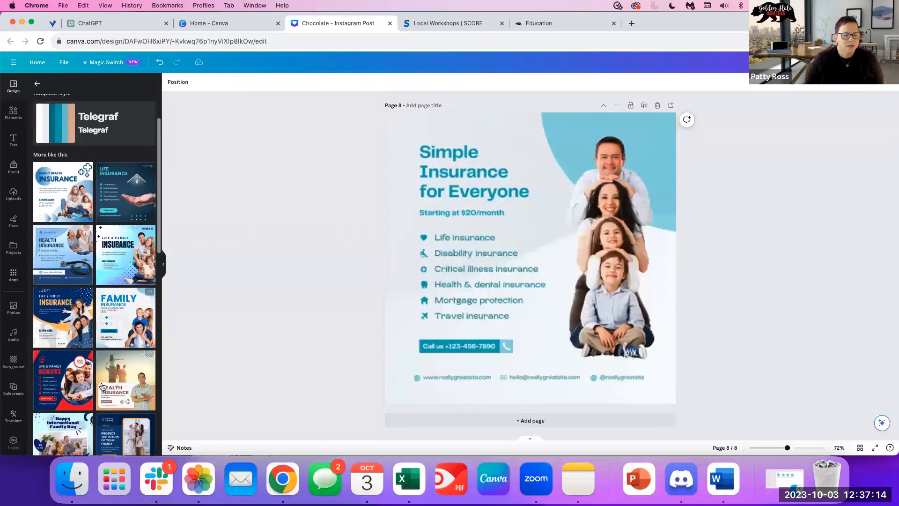
{"action": "scroll", "coordinate": [82, 391], "scroll_direction": "down", "scroll_amount": 5}
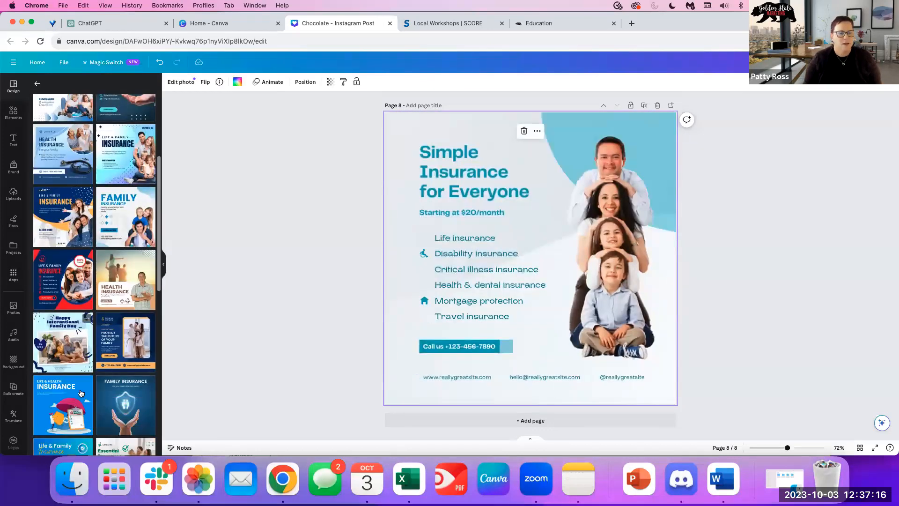
{"action": "left_click", "coordinate": [119, 377]}
{"action": "left_click", "coordinate": [614, 222]}
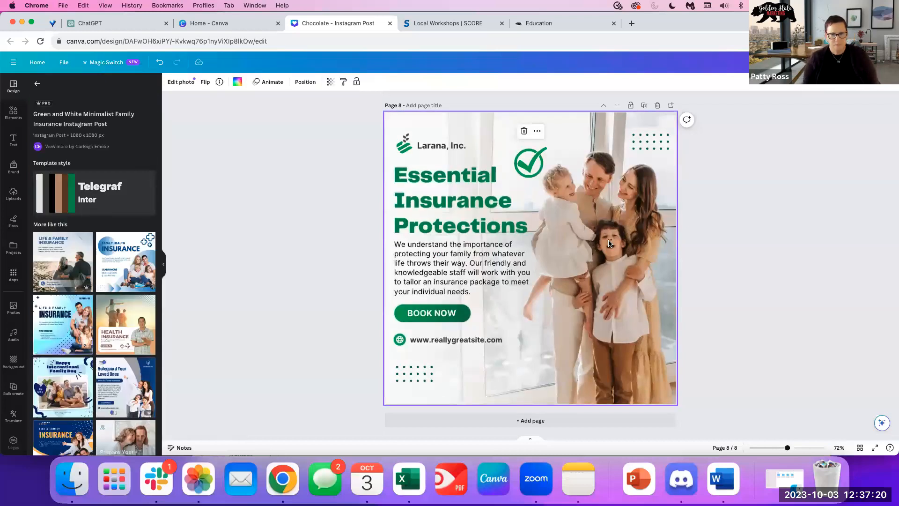
{"action": "left_click", "coordinate": [623, 280]}
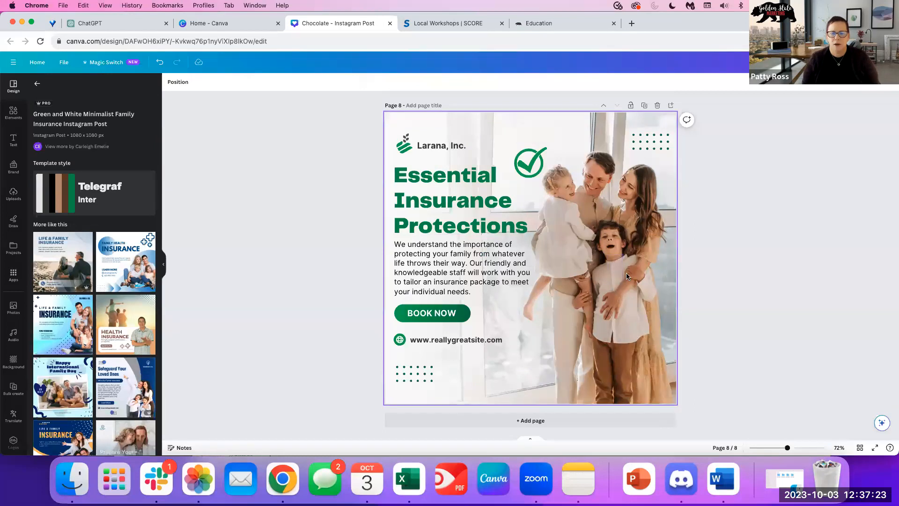
Search Elements photos for 'older couple' and add the first photo to page 8.
{"action": "left_click", "coordinate": [13, 112]}
{"action": "left_click", "coordinate": [97, 90]}
{"action": "key", "text": "Return"}
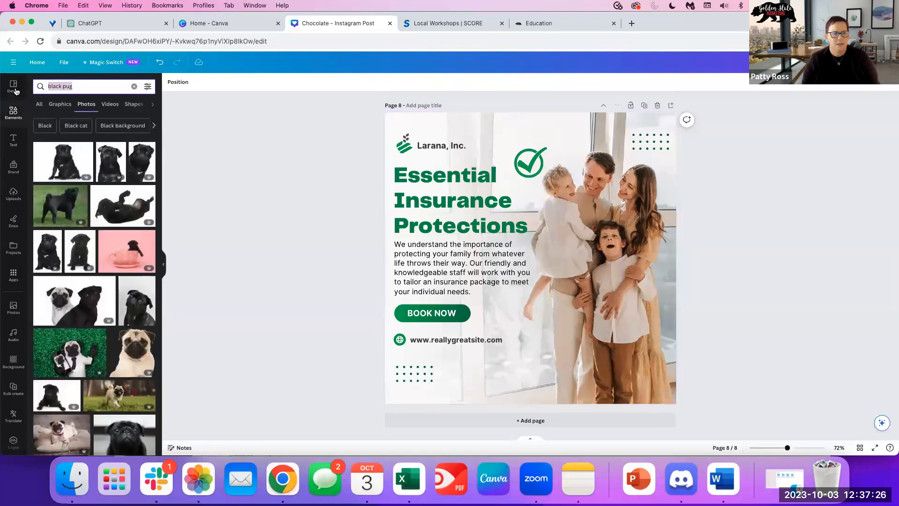
{"action": "type", "text": "older "}
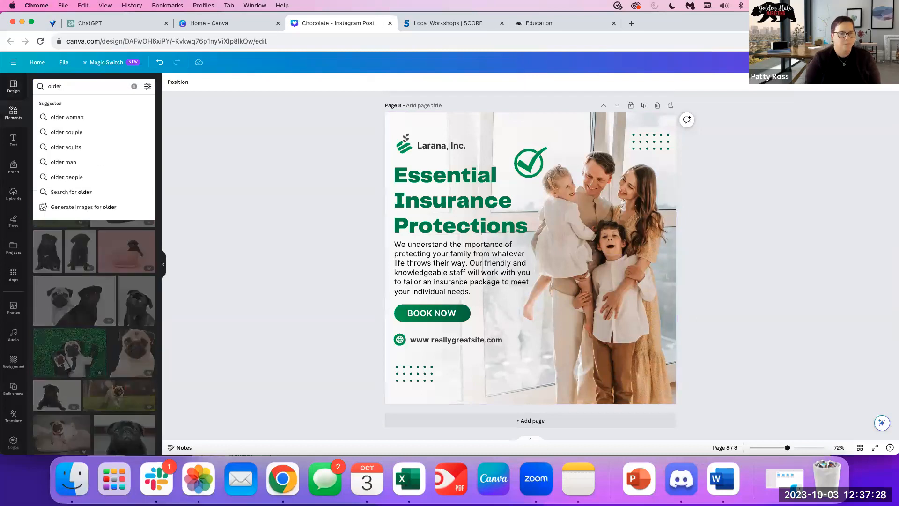
{"action": "type", "text": "couipple"}
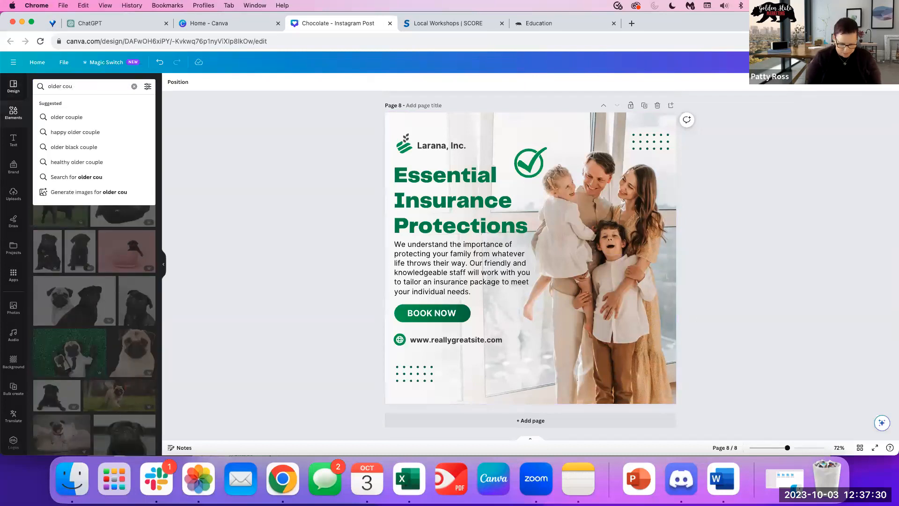
{"action": "key", "text": "Return"}
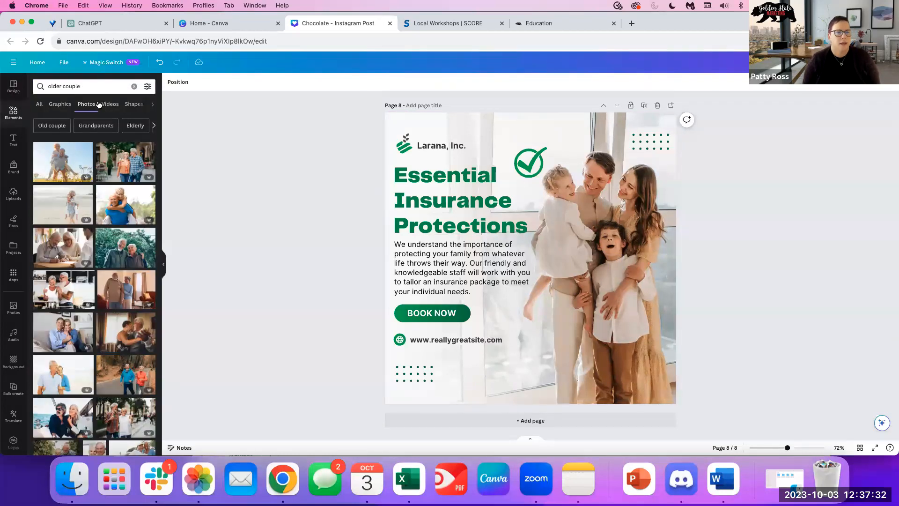
{"action": "left_click", "coordinate": [86, 105]}
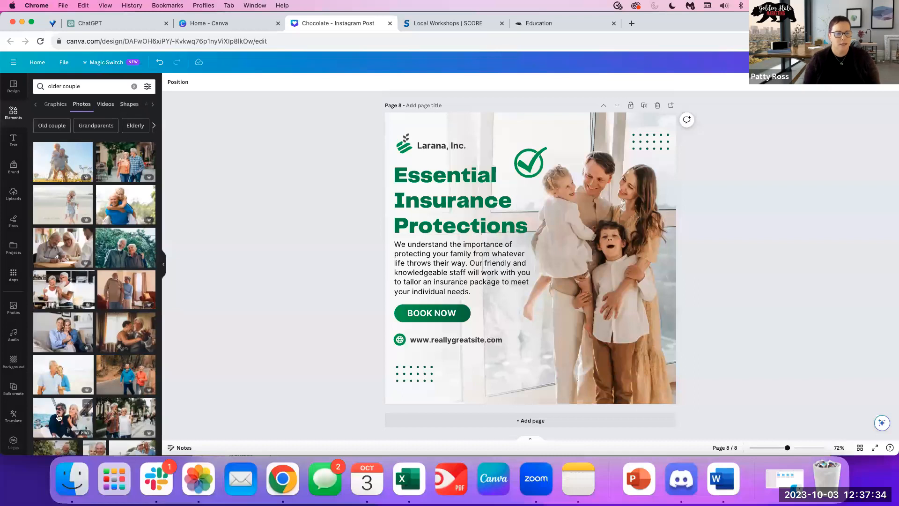
{"action": "left_click", "coordinate": [54, 159]}
Move and stretch the older-couple photo until it covers the whole page.
{"action": "left_click_drag", "start_coordinate": [607, 253], "coordinate": [558, 197]}
{"action": "left_click_drag", "start_coordinate": [618, 268], "coordinate": [676, 307]}
{"action": "left_click_drag", "start_coordinate": [530, 307], "coordinate": [530, 404]}
{"action": "left_click_drag", "start_coordinate": [583, 226], "coordinate": [668, 223]}
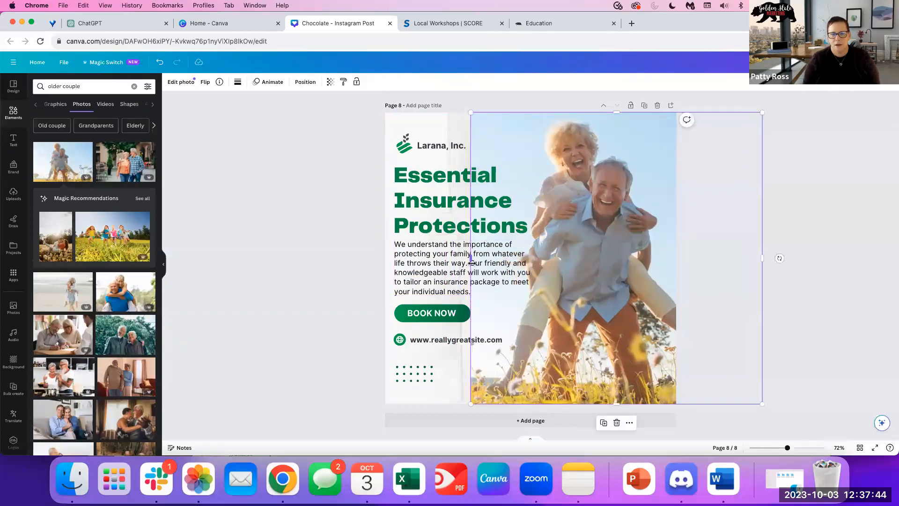
{"action": "left_click_drag", "start_coordinate": [469, 258], "coordinate": [386, 257]}
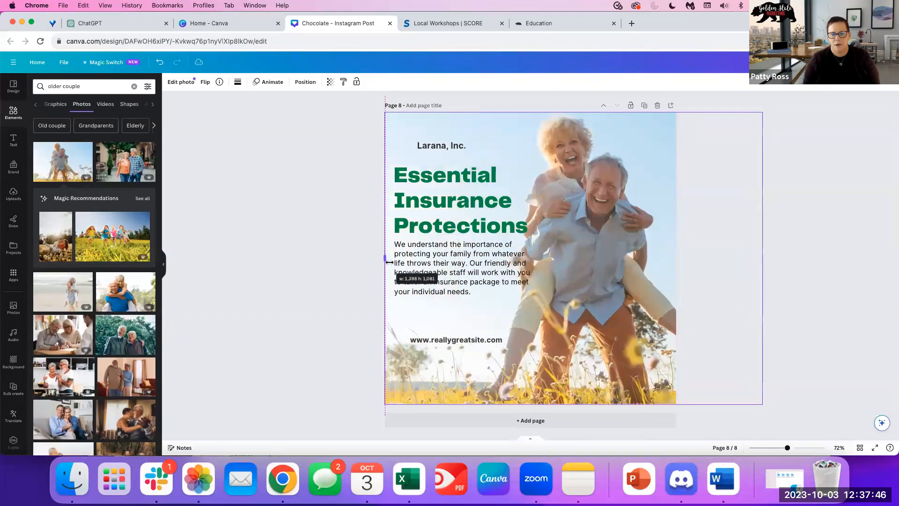
{"action": "left_click", "coordinate": [291, 241]}
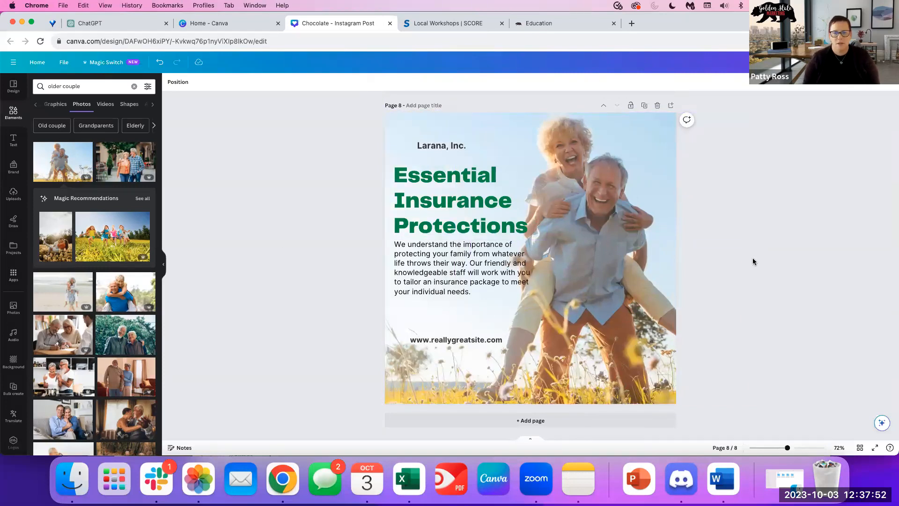
{"action": "left_click", "coordinate": [606, 282]}
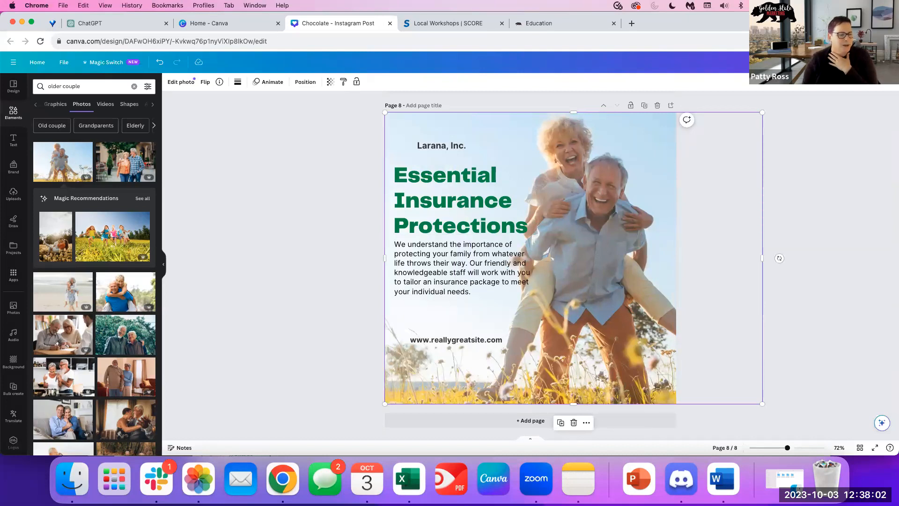
Search Elements photos for 'sneakers', then search templates for 'sneakers'.
{"action": "left_click", "coordinate": [94, 87]}
{"action": "key", "text": "super+a"}
{"action": "type", "text": "sneakers"}
{"action": "key", "text": "Return"}
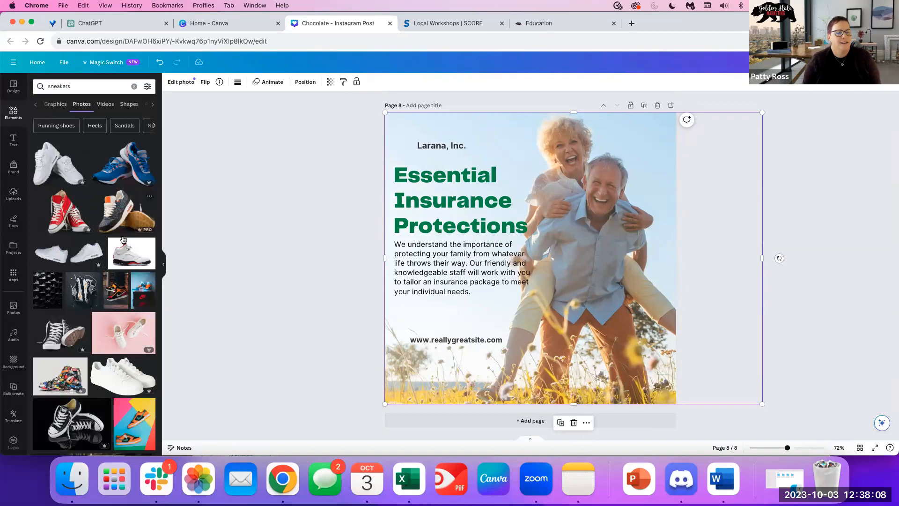
{"action": "scroll", "coordinate": [123, 239], "scroll_direction": "down", "scroll_amount": 3}
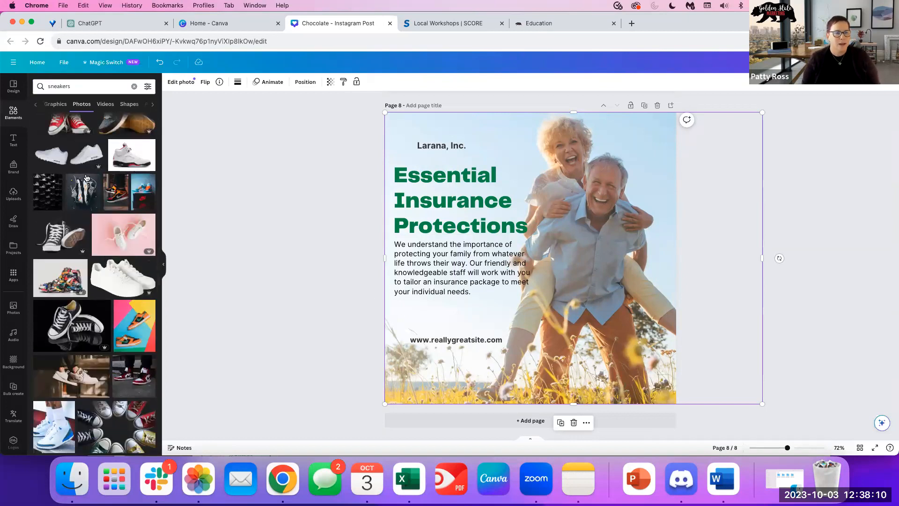
{"action": "left_click", "coordinate": [14, 89]}
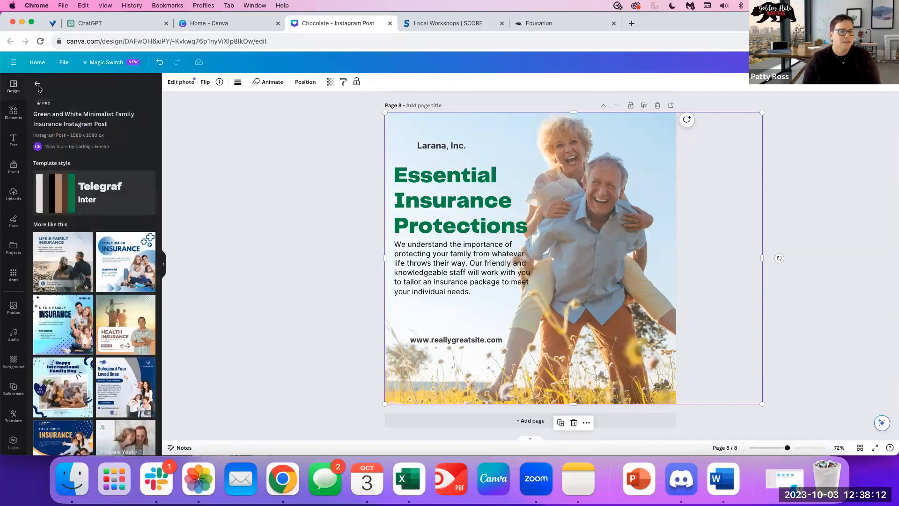
{"action": "left_click", "coordinate": [35, 84]}
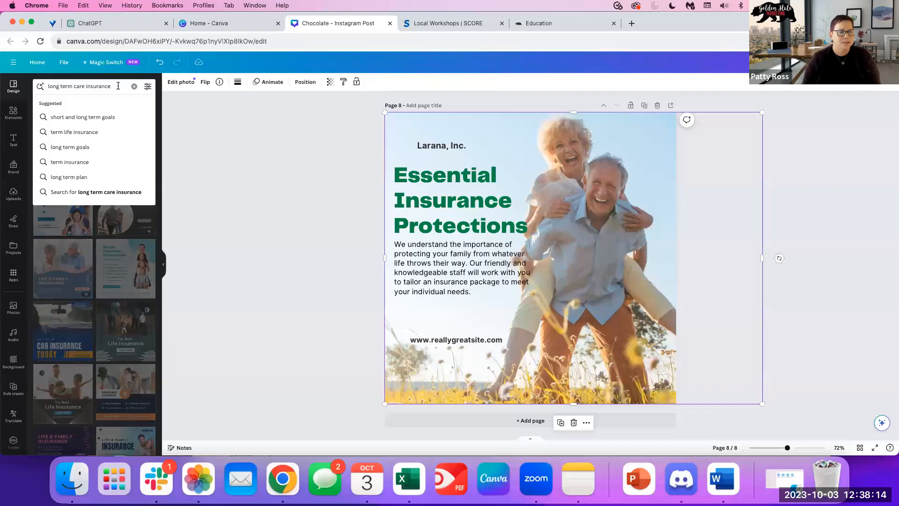
{"action": "type", "text": "sneakers"}
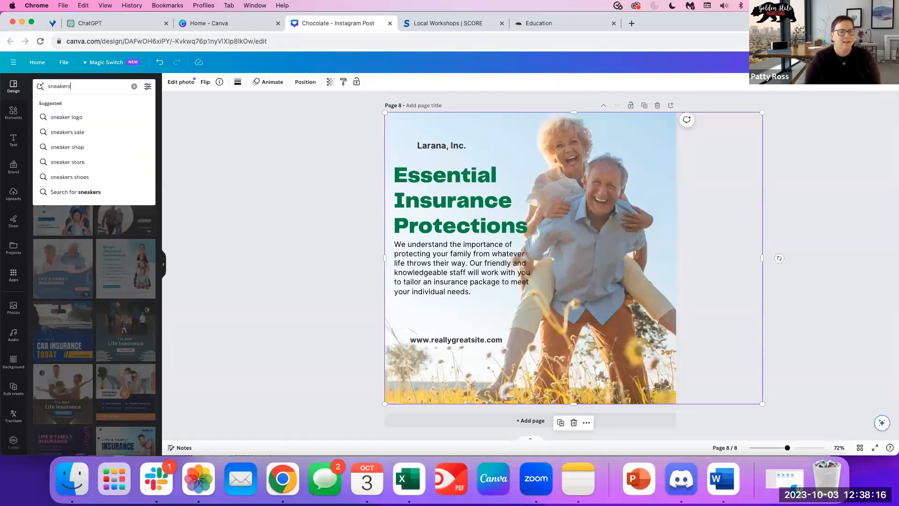
{"action": "key", "text": "Return"}
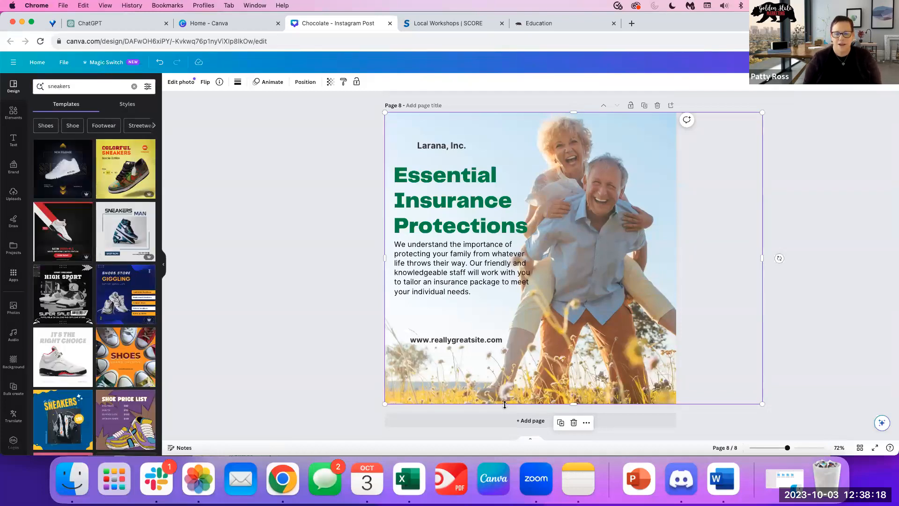
Add page 9 and apply the New Arrival sneaker template to it.
{"action": "left_click", "coordinate": [484, 420]}
{"action": "left_click", "coordinate": [134, 172]}
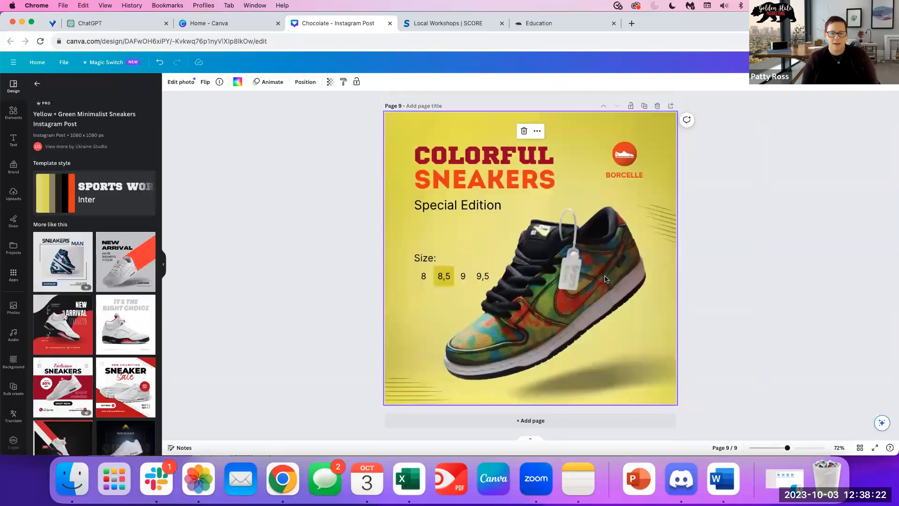
{"action": "left_click", "coordinate": [768, 189]}
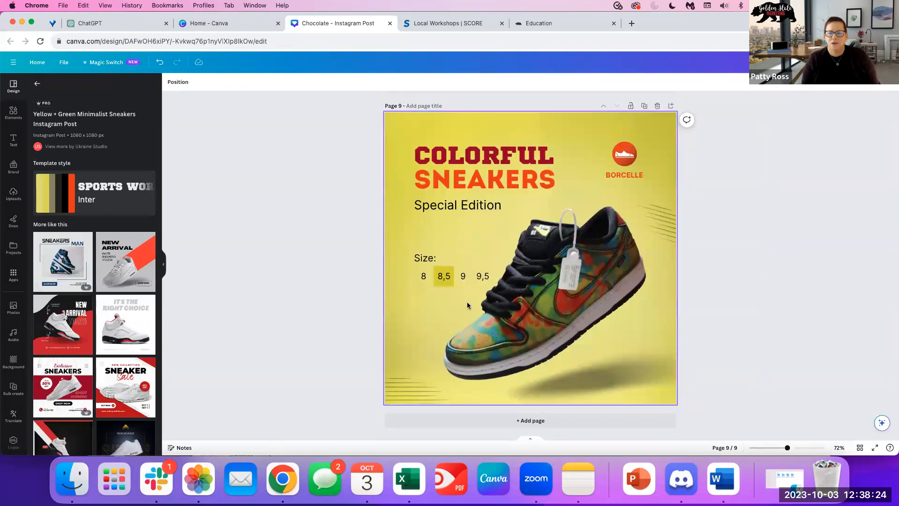
{"action": "left_click", "coordinate": [123, 276]}
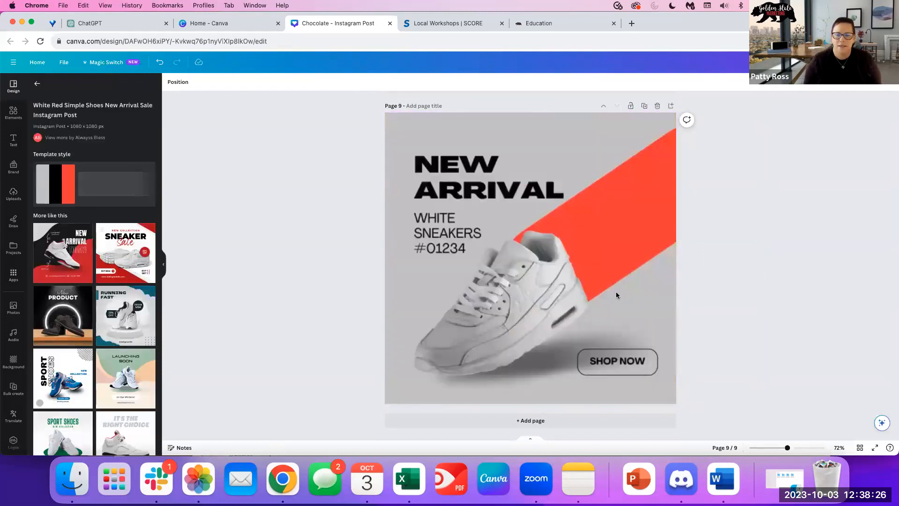
Delete the white shoe image from the New Arrival template.
{"action": "left_click", "coordinate": [475, 300]}
{"action": "left_click_drag", "start_coordinate": [551, 295], "coordinate": [547, 299]}
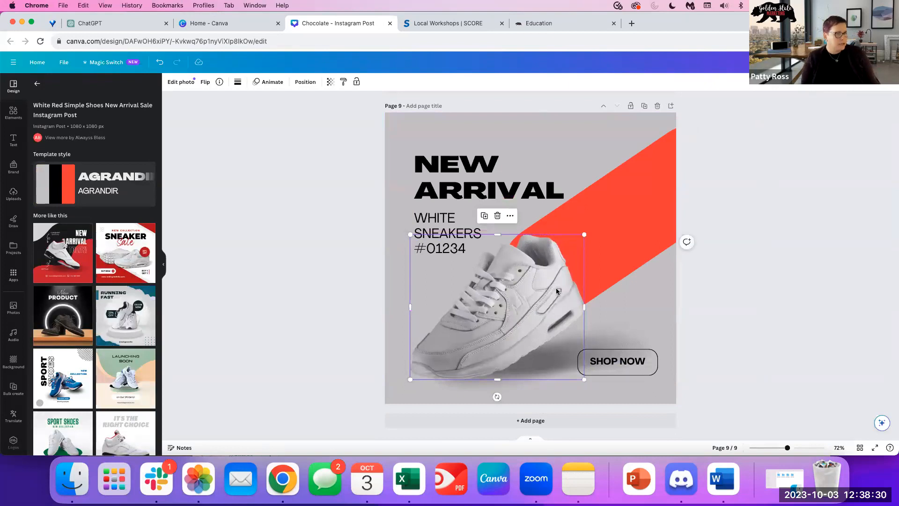
{"action": "left_click", "coordinate": [729, 239]}
{"action": "left_click", "coordinate": [485, 309]}
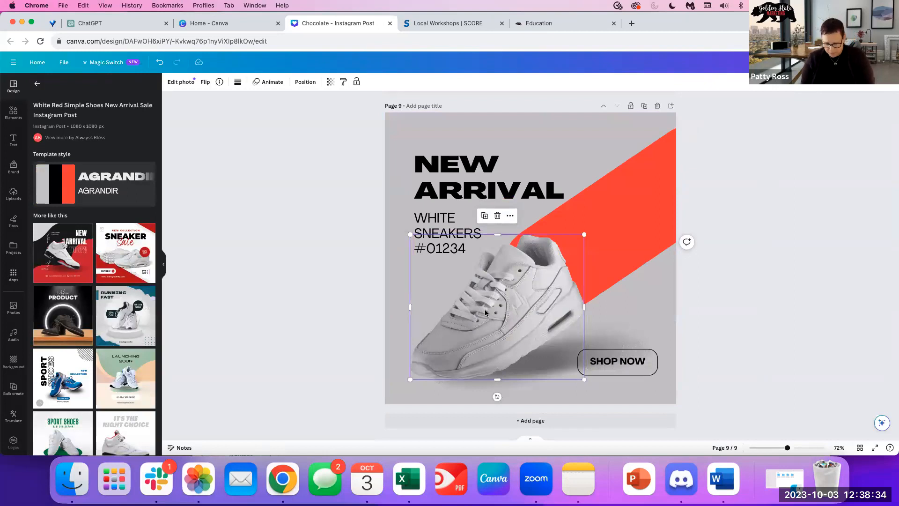
{"action": "key", "text": "Delete"}
Add the red sneakers photo, shrink it, and place it in the lower middle of the page.
{"action": "left_click", "coordinate": [13, 114]}
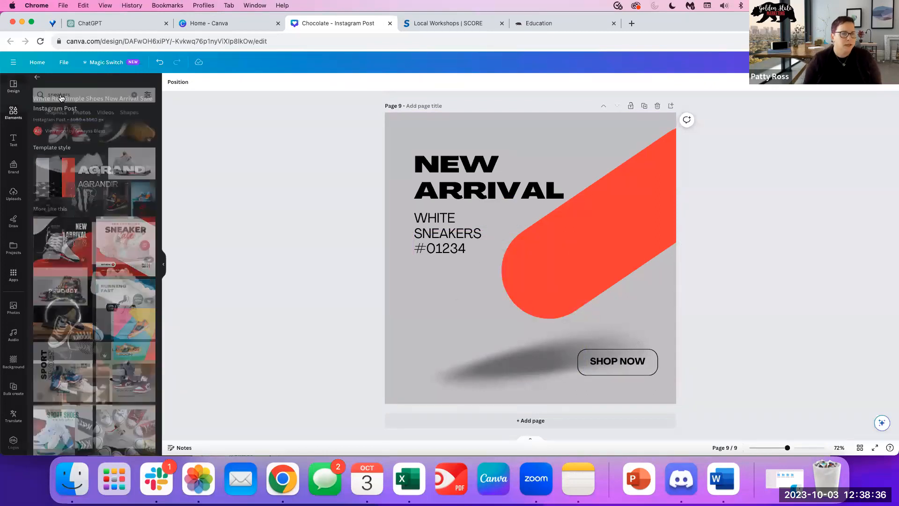
{"action": "scroll", "coordinate": [104, 261], "scroll_direction": "down", "scroll_amount": 2}
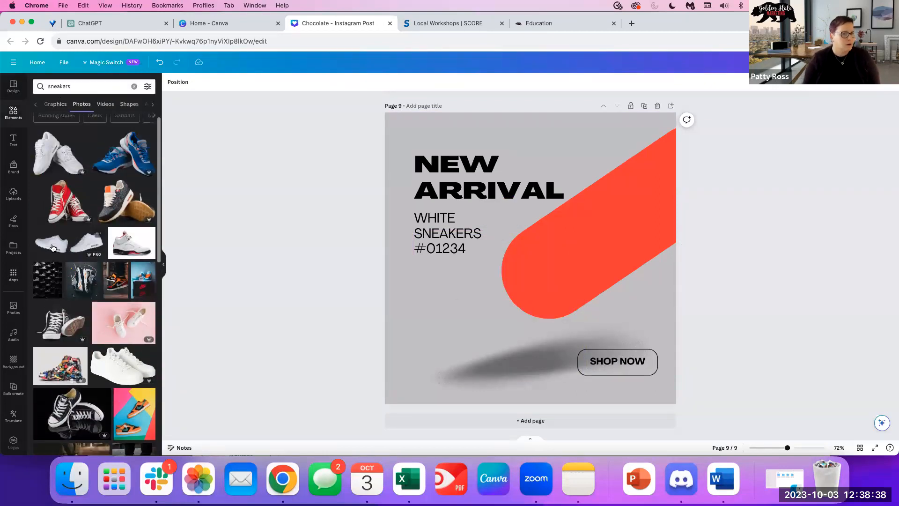
{"action": "left_click", "coordinate": [62, 205]}
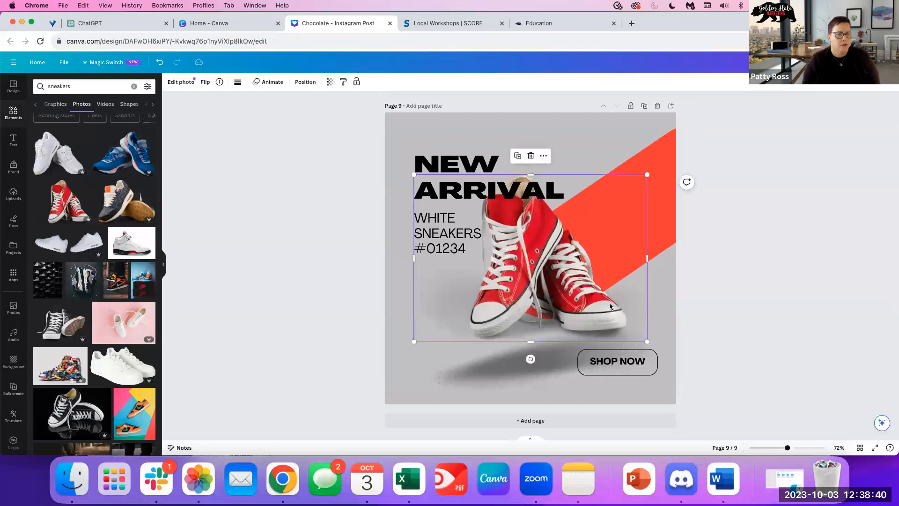
{"action": "left_click_drag", "start_coordinate": [539, 244], "coordinate": [501, 293]}
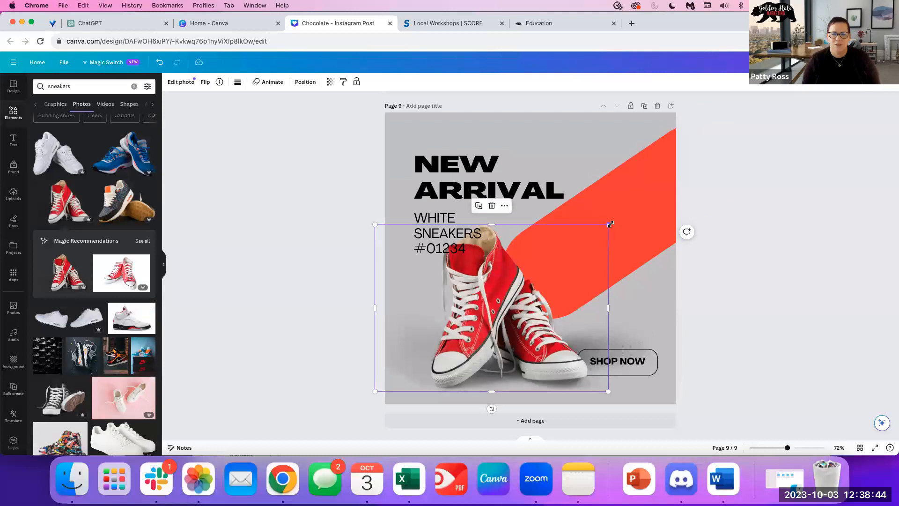
{"action": "left_click_drag", "start_coordinate": [592, 236], "coordinate": [559, 261]}
{"action": "left_click_drag", "start_coordinate": [491, 313], "coordinate": [513, 311]}
{"action": "left_click", "coordinate": [287, 239]}
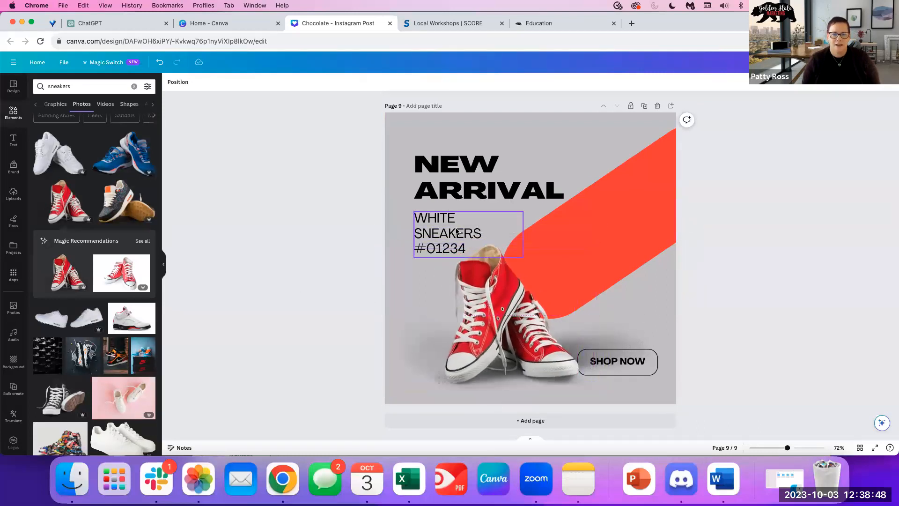
Rewrite the WHITE SNEAKERS caption to 'RED CONVERSE #01234'.
{"action": "left_click", "coordinate": [452, 219]}
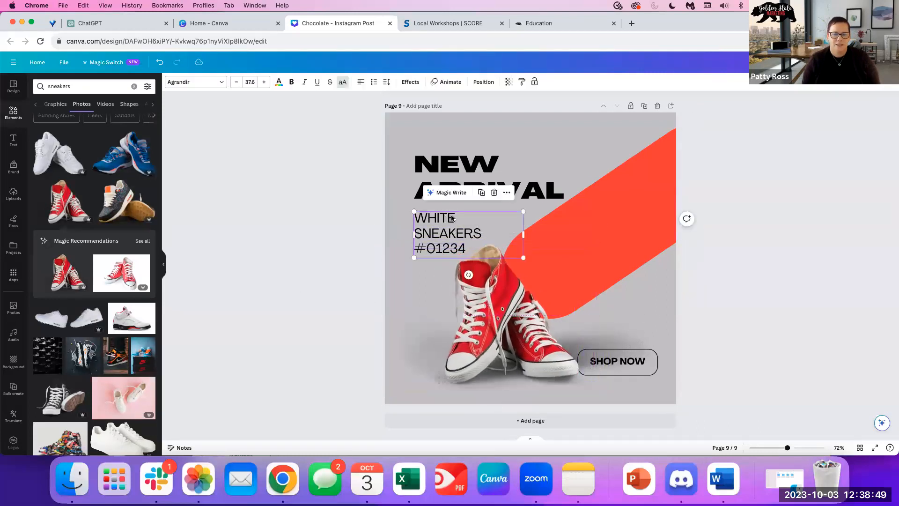
{"action": "left_click", "coordinate": [416, 215]}
{"action": "type", "text": "RED CONVER"}
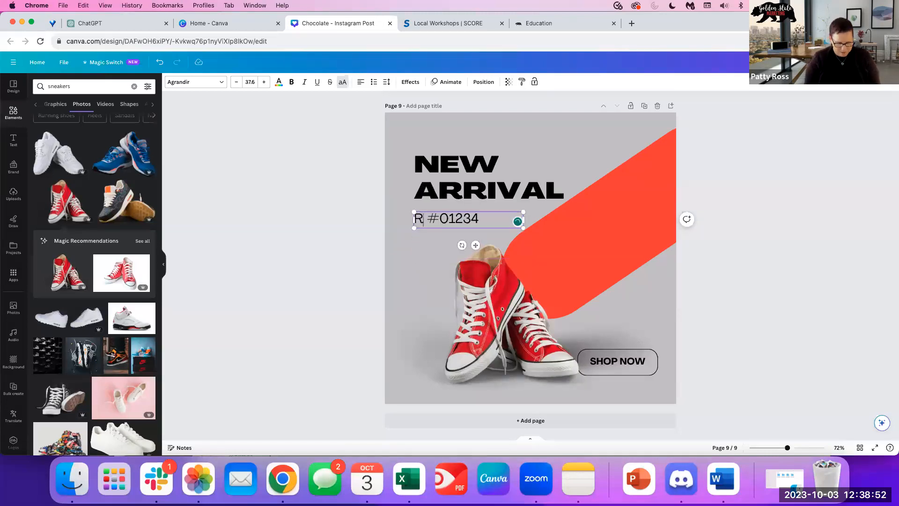
{"action": "type", "text": "SR"}
{"action": "key", "text": "BackSpace"}
{"action": "type", "text": "E"}
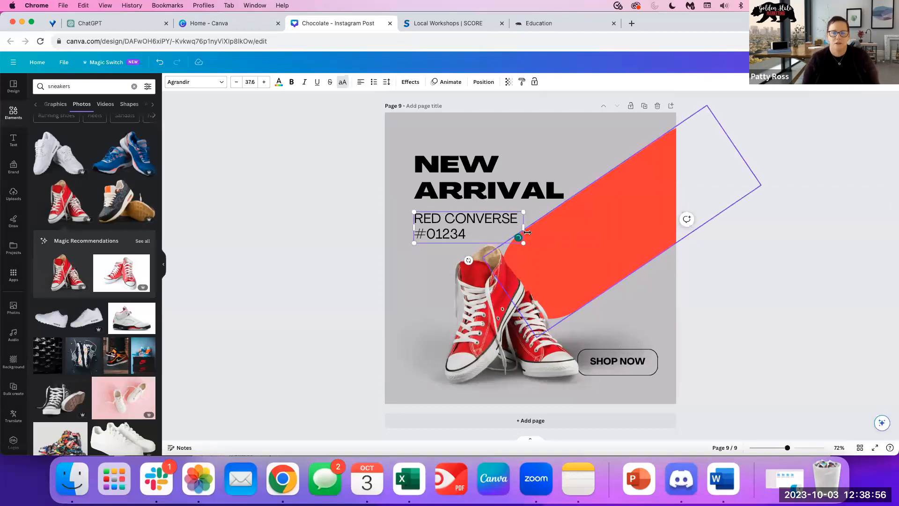
{"action": "left_click", "coordinate": [436, 272]}
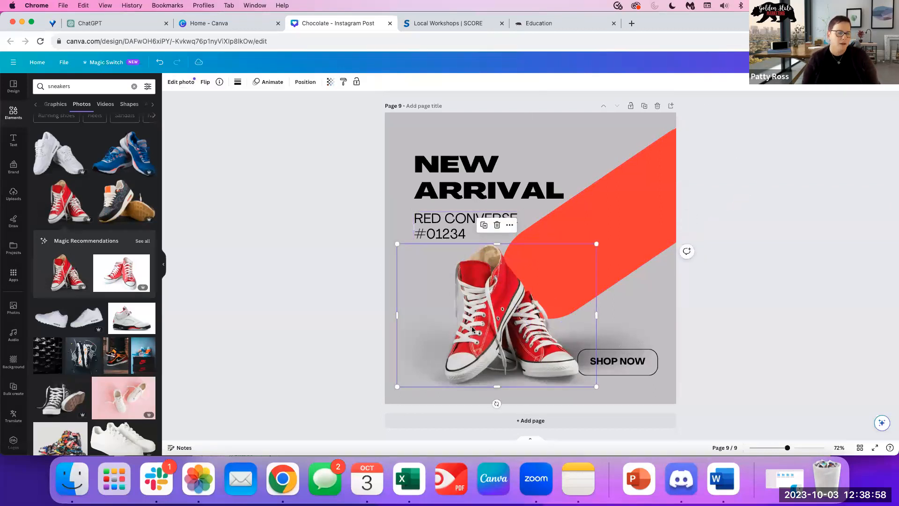
{"action": "left_click", "coordinate": [444, 430]}
{"action": "left_click_drag", "start_coordinate": [84, 87], "coordinate": [29, 89]}
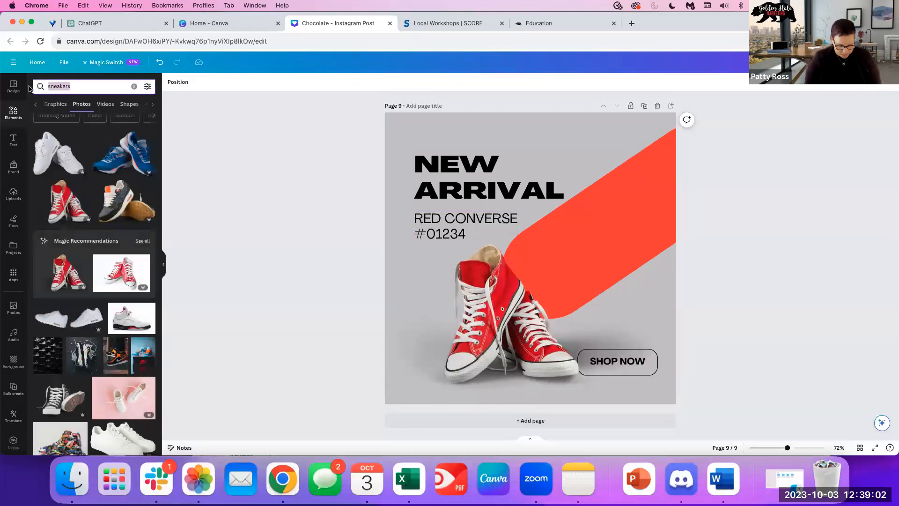
Search photos for 'gift basket' and templates for 'gift baskets'.
{"action": "type", "text": "gift basket"}
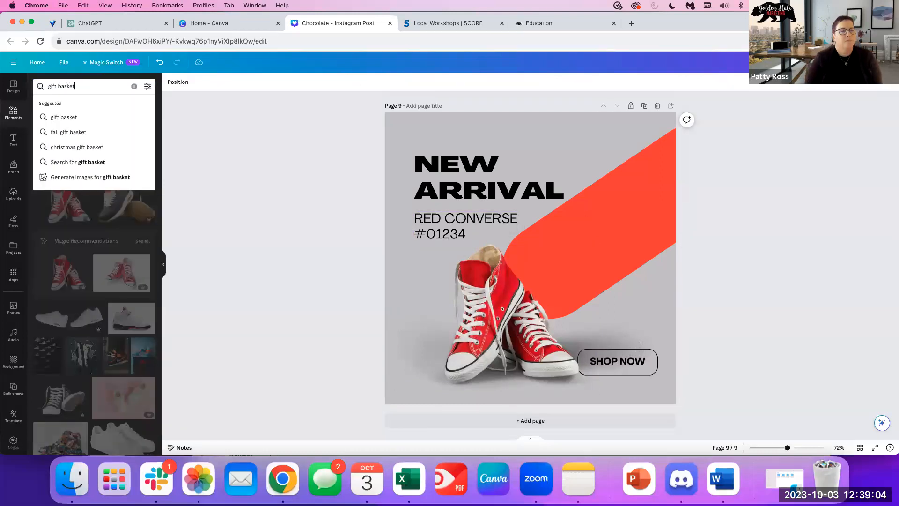
{"action": "key", "text": "Return"}
{"action": "left_click", "coordinate": [18, 92]}
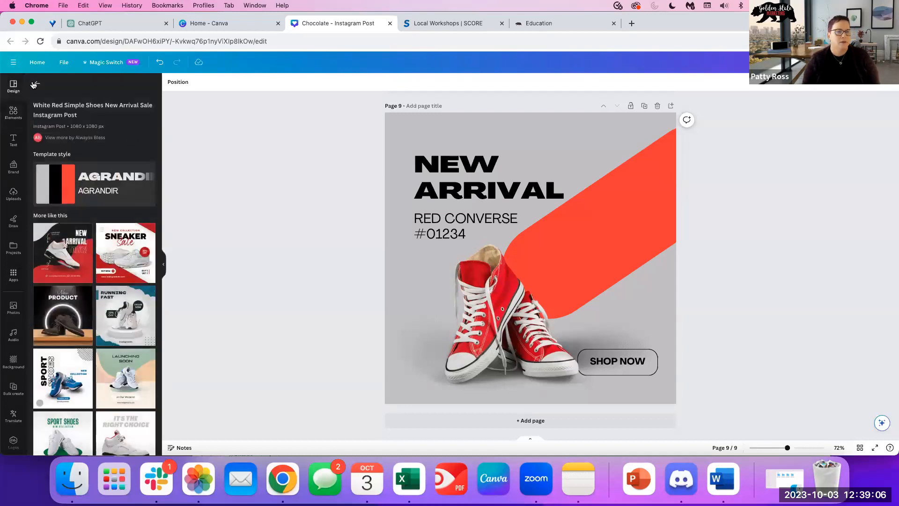
{"action": "left_click", "coordinate": [39, 85]}
{"action": "double_click", "coordinate": [66, 86]}
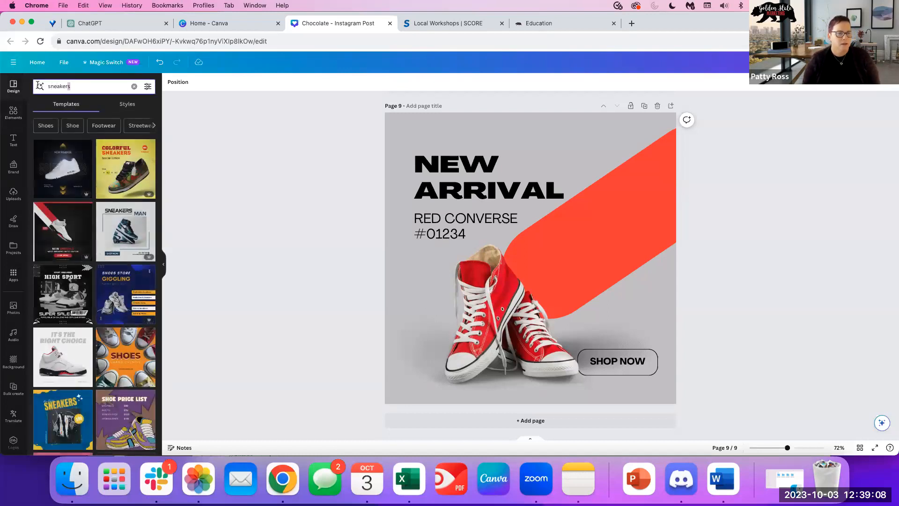
{"action": "type", "text": "gift baskets"}
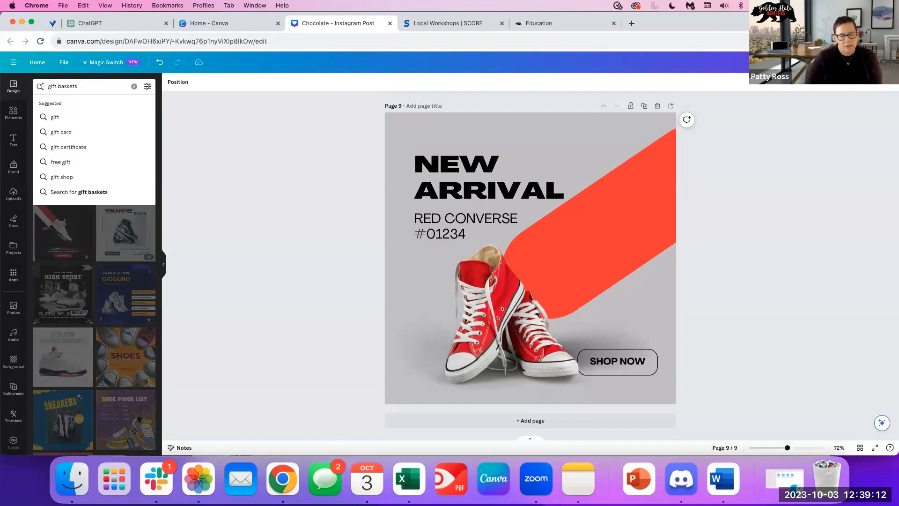
{"action": "key", "text": "Return"}
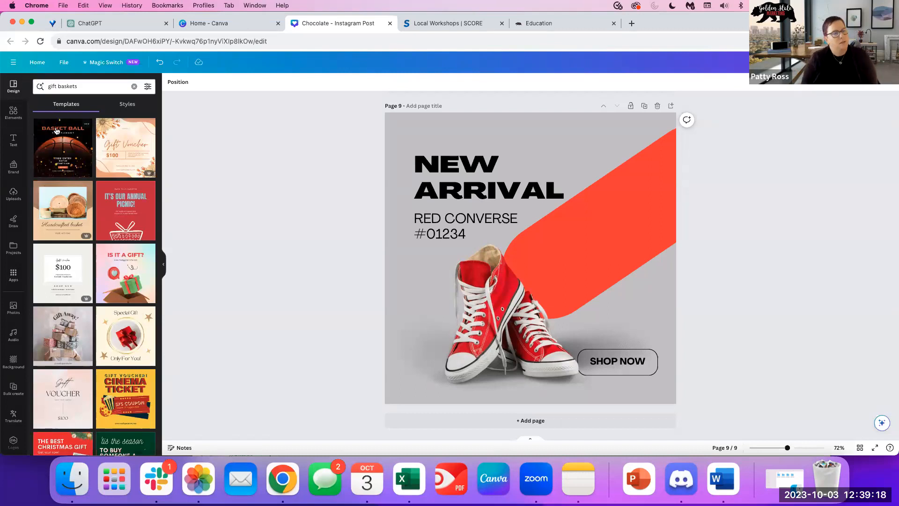
Narrow the template search to 'gift basket' and add a blank page 10.
{"action": "scroll", "coordinate": [78, 335], "scroll_direction": "down", "scroll_amount": 6}
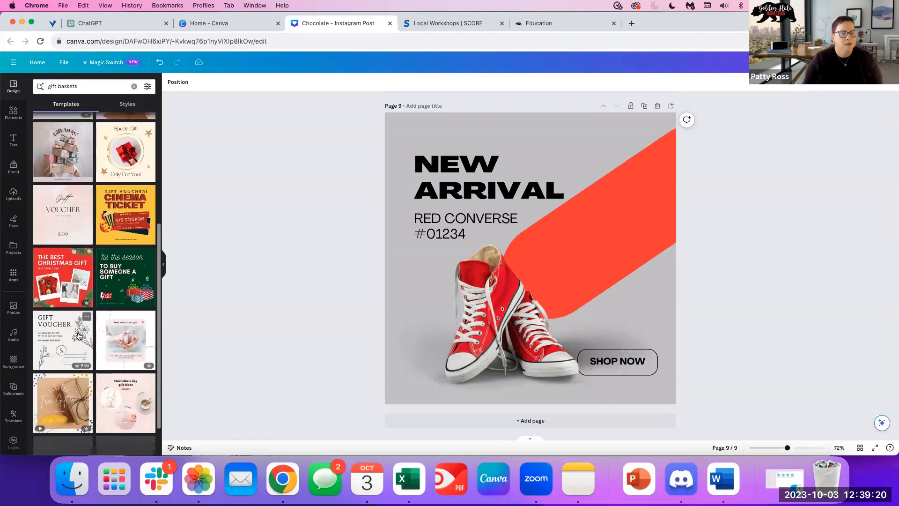
{"action": "left_click", "coordinate": [83, 86]}
{"action": "key", "text": "BackSpace"}
{"action": "key", "text": "Return"}
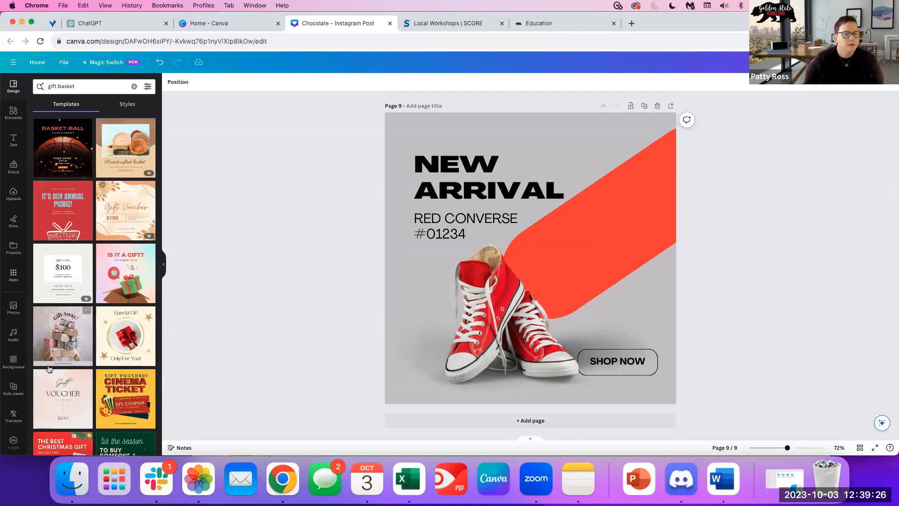
{"action": "scroll", "coordinate": [86, 364], "scroll_direction": "down", "scroll_amount": 7}
{"action": "scroll", "coordinate": [85, 365], "scroll_direction": "down", "scroll_amount": 2}
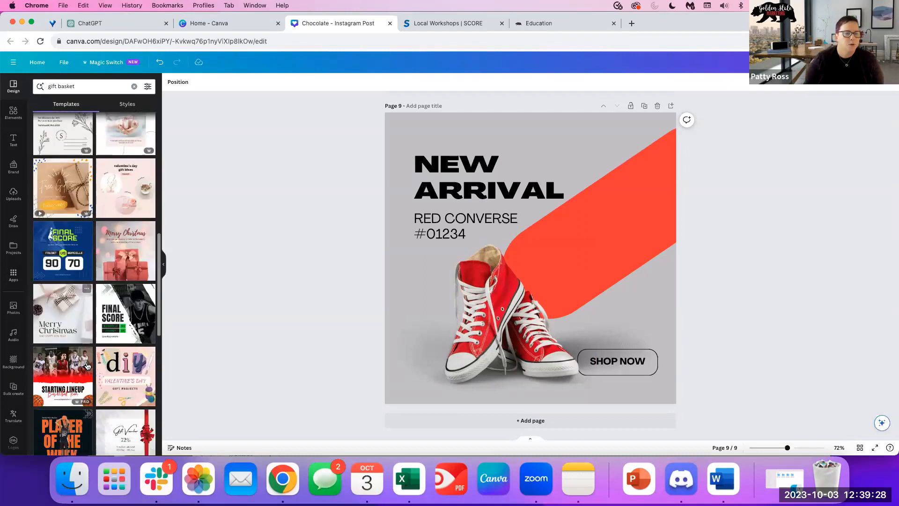
{"action": "left_click", "coordinate": [445, 420]}
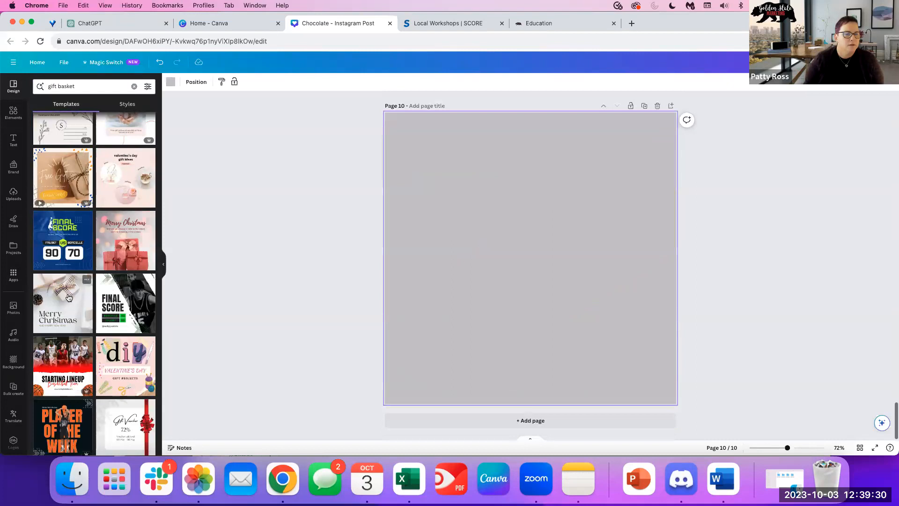
Apply the Merry Christmas template to page 10 and stretch the first 'gift basket' photo across the page.
{"action": "left_click", "coordinate": [68, 299]}
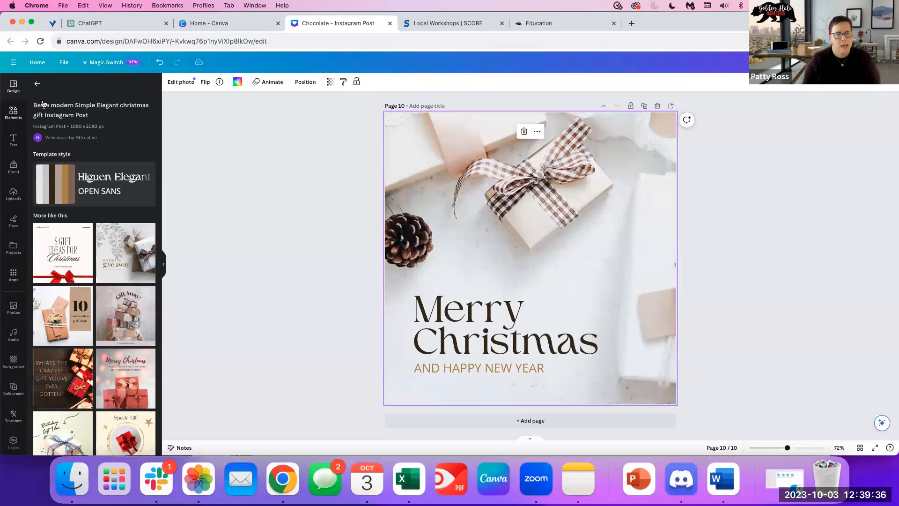
{"action": "left_click", "coordinate": [37, 83]}
{"action": "left_click", "coordinate": [88, 86]}
{"action": "key", "text": "Return"}
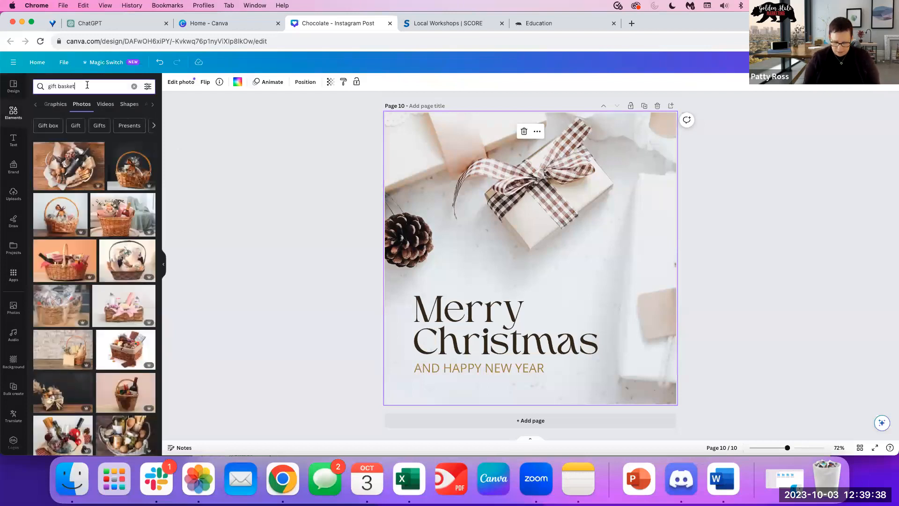
{"action": "left_click", "coordinate": [78, 176]}
{"action": "left_click_drag", "start_coordinate": [630, 334], "coordinate": [676, 306]}
{"action": "left_click_drag", "start_coordinate": [530, 306], "coordinate": [533, 409]}
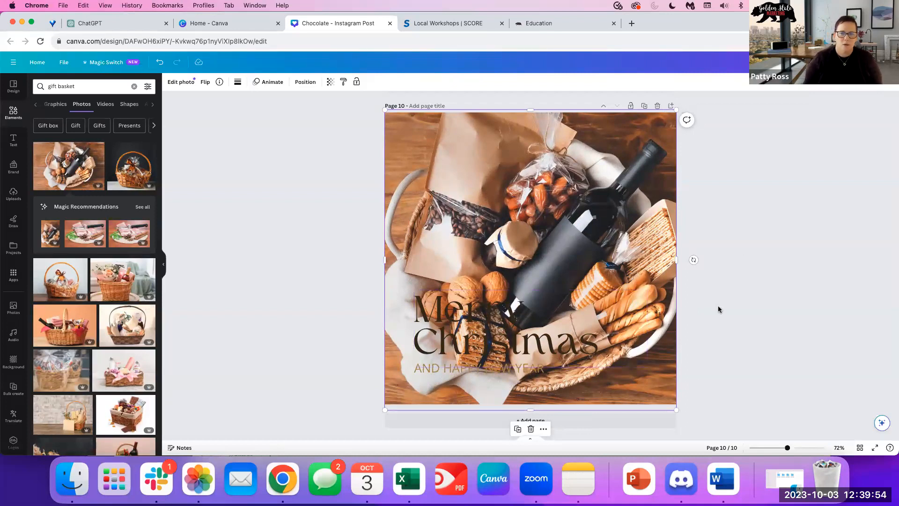
Try white on the heading and shift both greeting lines slightly down and left.
{"action": "left_click", "coordinate": [460, 348]}
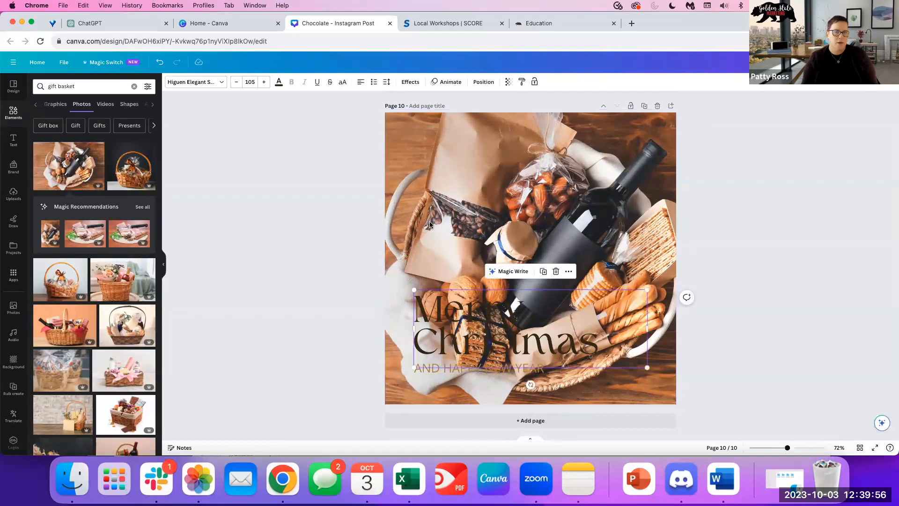
{"action": "left_click", "coordinate": [278, 83]}
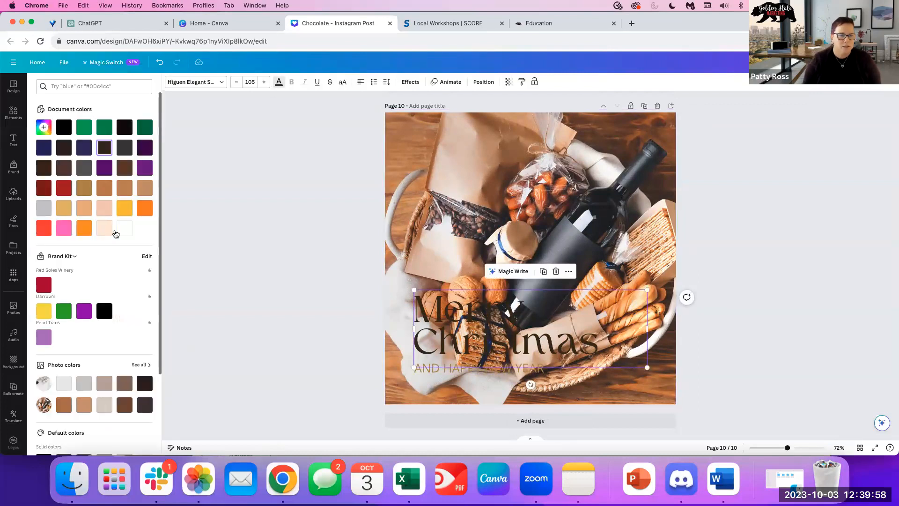
{"action": "left_click", "coordinate": [118, 231]}
{"action": "left_click", "coordinate": [424, 366]}
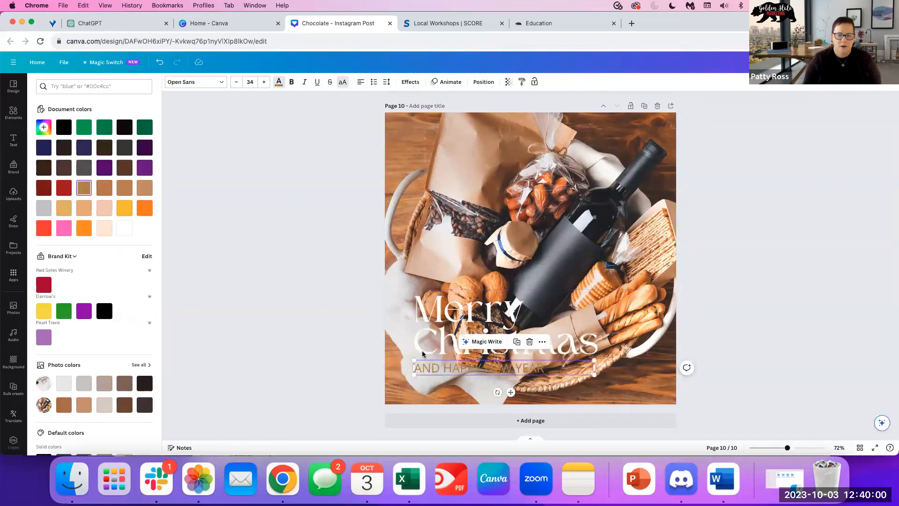
{"action": "left_click", "coordinate": [278, 82]}
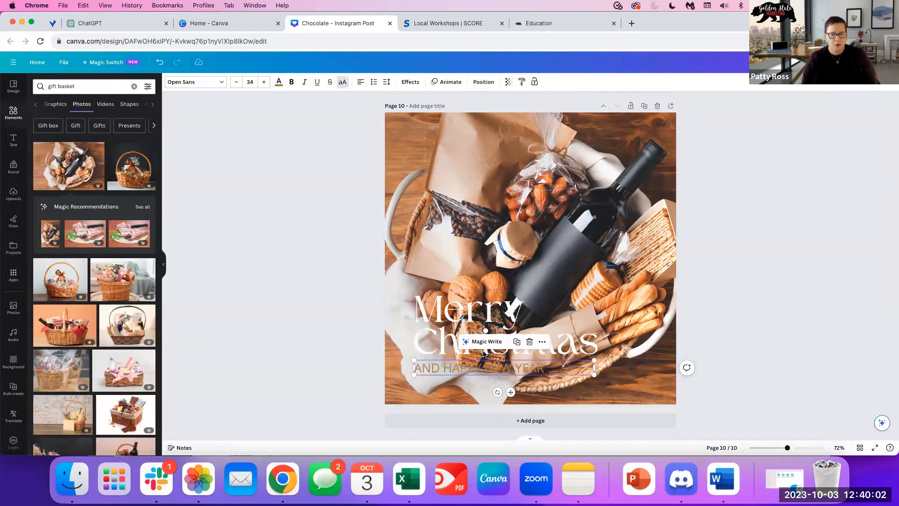
{"action": "left_click_drag", "start_coordinate": [453, 367], "coordinate": [449, 382]}
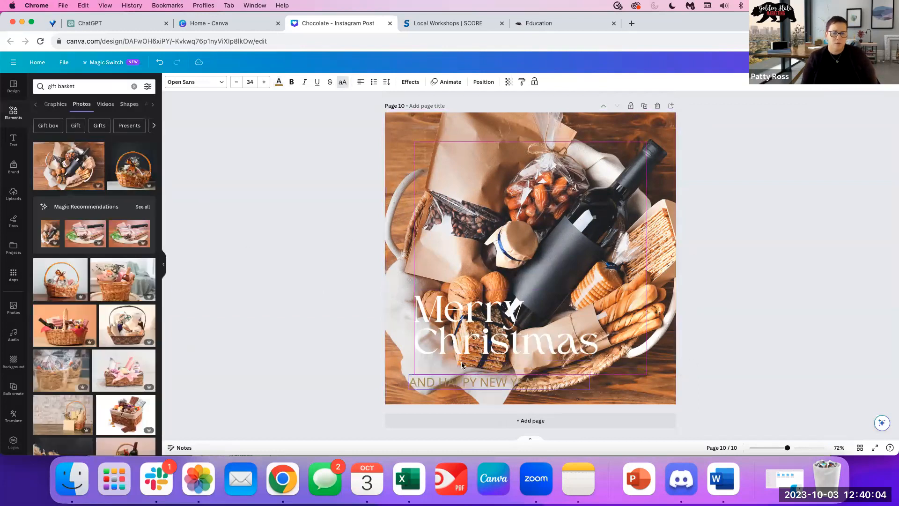
{"action": "left_click_drag", "start_coordinate": [470, 329], "coordinate": [452, 337]}
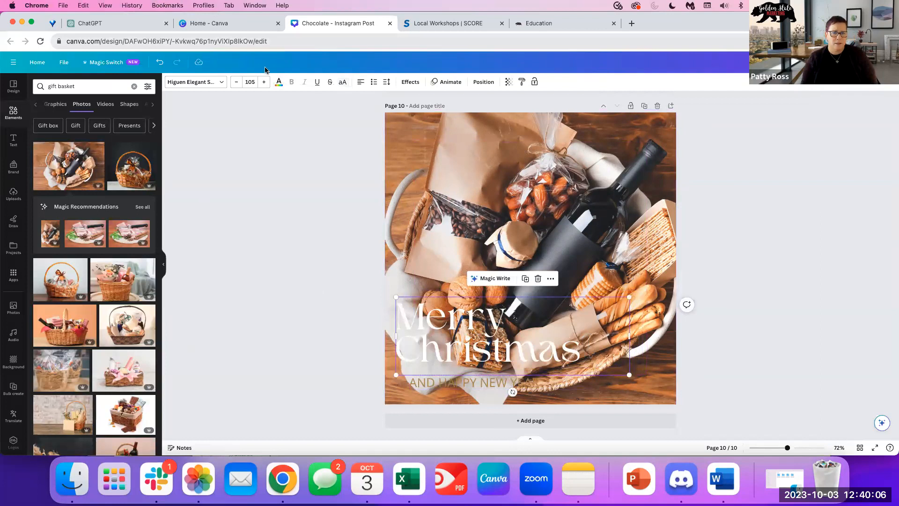
Recolour the Merry Christmas heading dark purple after trying golden yellow and dark red.
{"action": "left_click", "coordinate": [275, 84]}
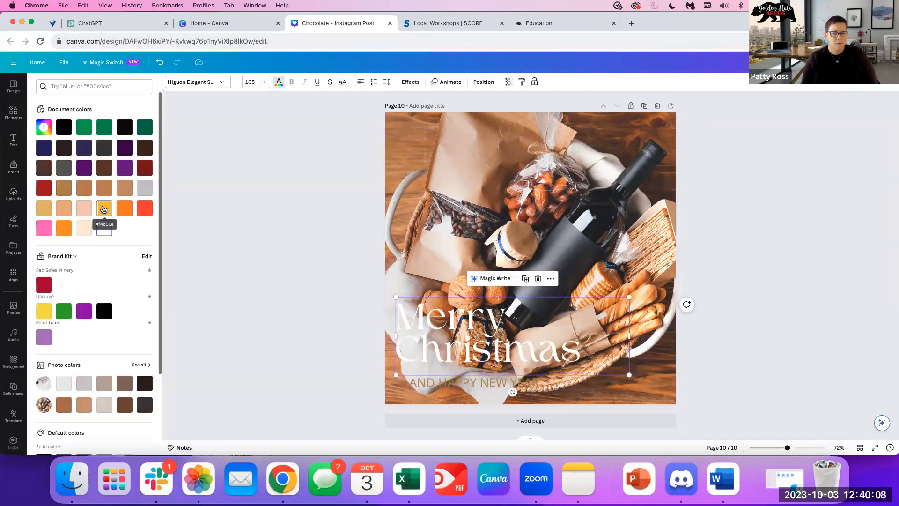
{"action": "left_click", "coordinate": [104, 209]}
{"action": "left_click", "coordinate": [44, 284]}
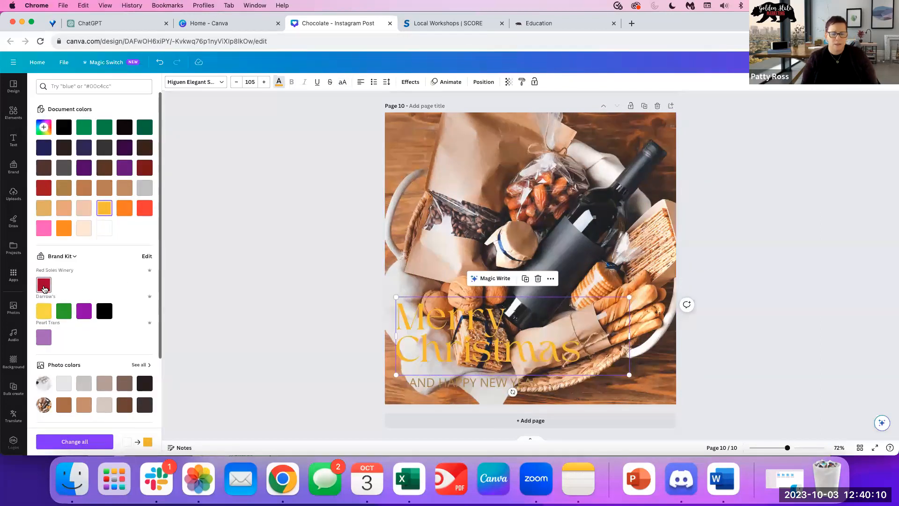
{"action": "left_click", "coordinate": [83, 147]}
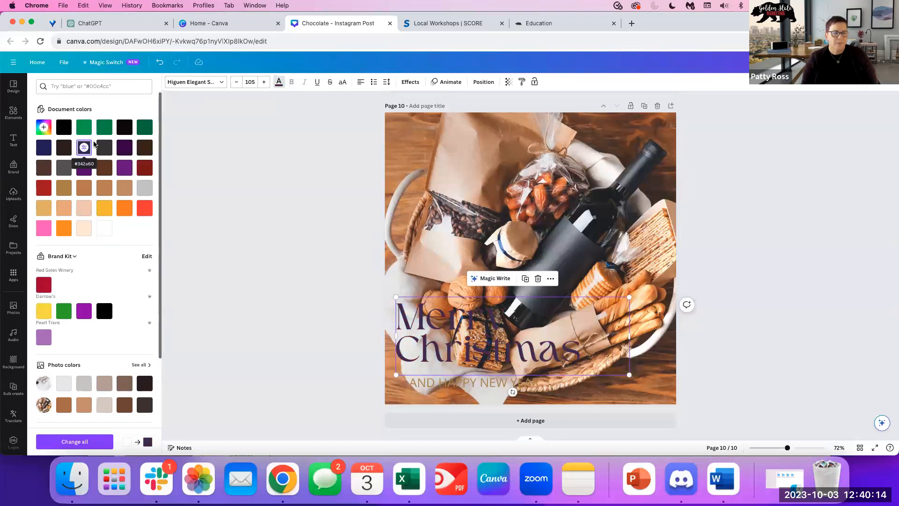
{"action": "left_click", "coordinate": [13, 140]}
{"action": "left_click", "coordinate": [14, 114]}
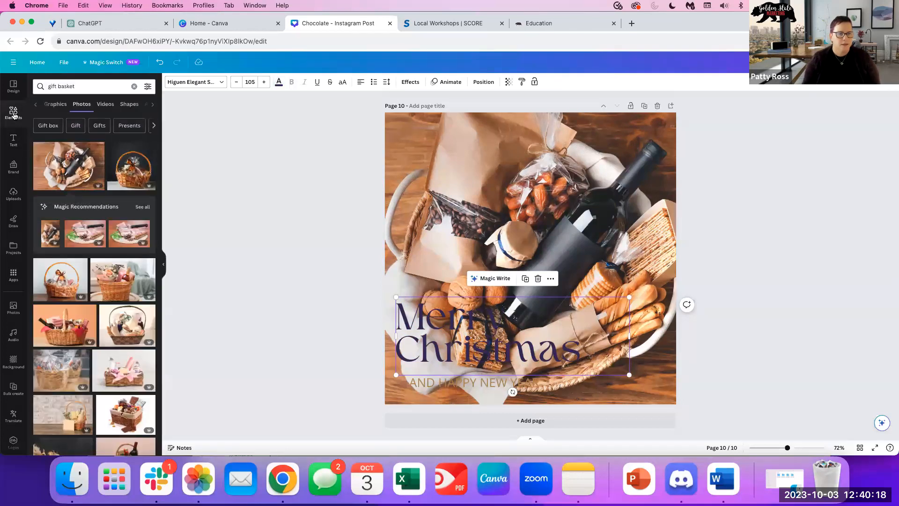
Add a square shape stretched behind the greeting and set its transparency to 79.
{"action": "left_click", "coordinate": [14, 114]}
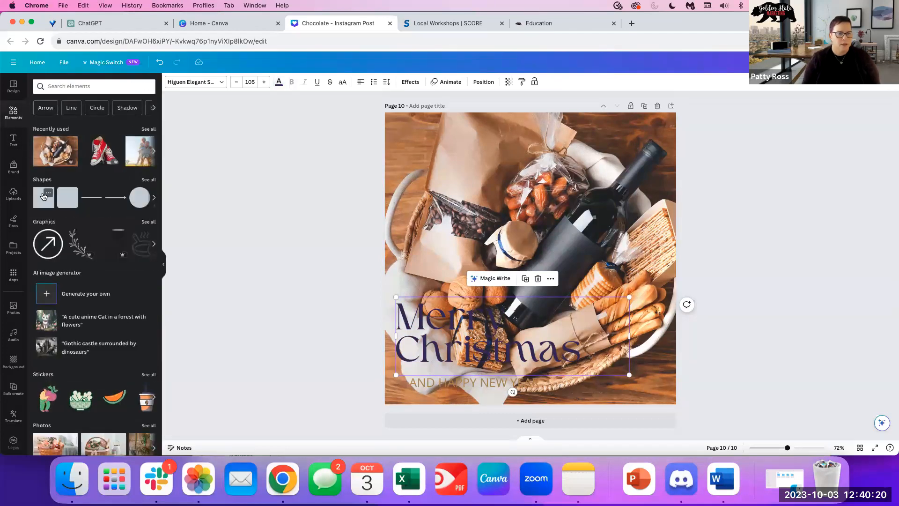
{"action": "left_click", "coordinate": [56, 205]}
{"action": "left_click_drag", "start_coordinate": [532, 238], "coordinate": [434, 315]}
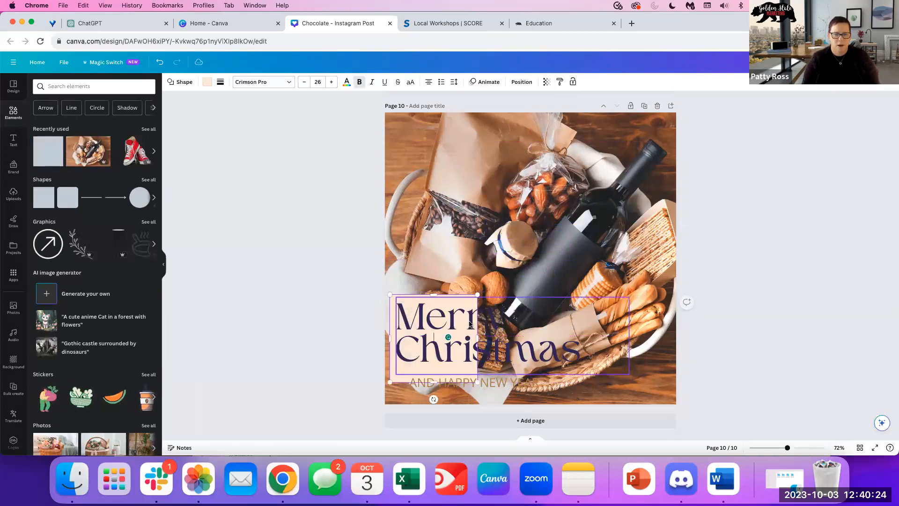
{"action": "left_click_drag", "start_coordinate": [478, 338], "coordinate": [585, 345]}
{"action": "left_click_drag", "start_coordinate": [487, 298], "coordinate": [487, 300]}
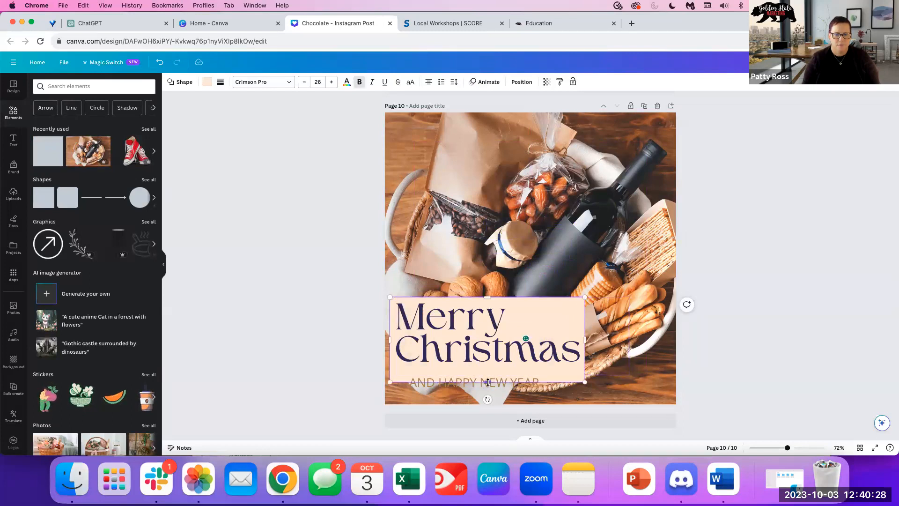
{"action": "left_click_drag", "start_coordinate": [488, 386], "coordinate": [487, 396]}
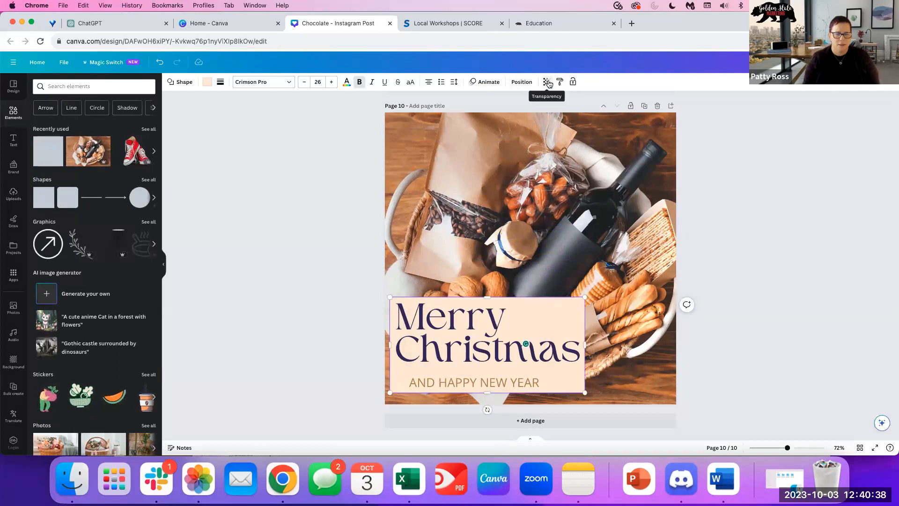
{"action": "left_click", "coordinate": [546, 82]}
{"action": "left_click_drag", "start_coordinate": [546, 114], "coordinate": [532, 115]}
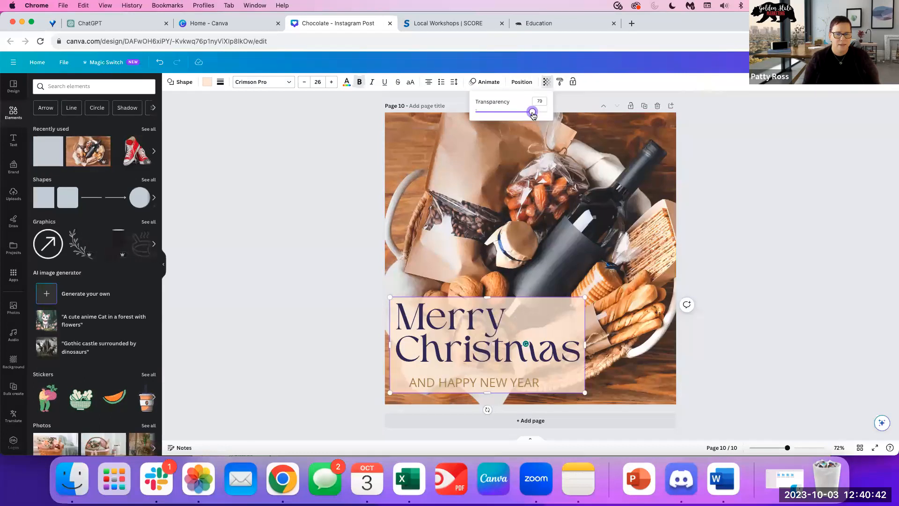
{"action": "left_click", "coordinate": [327, 231]}
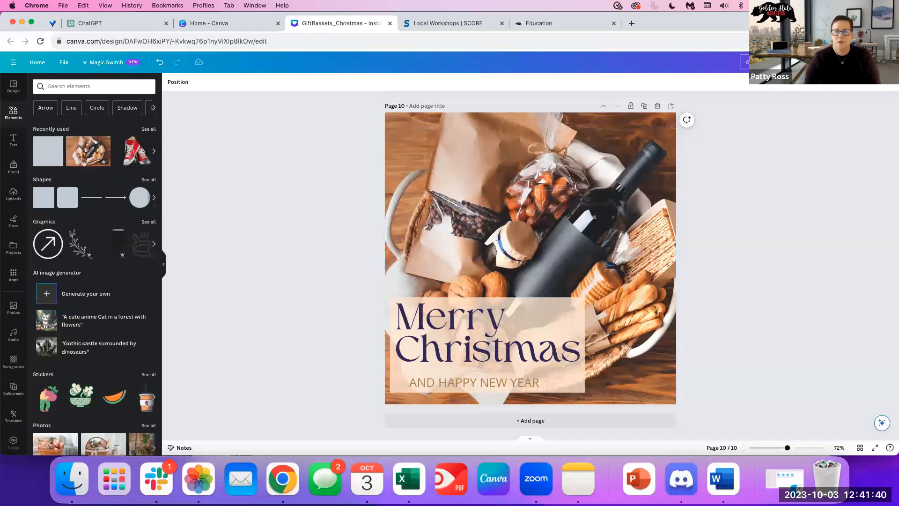
Dismiss the browser context menu and go back to the Canva home page.
{"action": "right_click", "coordinate": [721, 167]}
{"action": "left_click", "coordinate": [874, 112]}
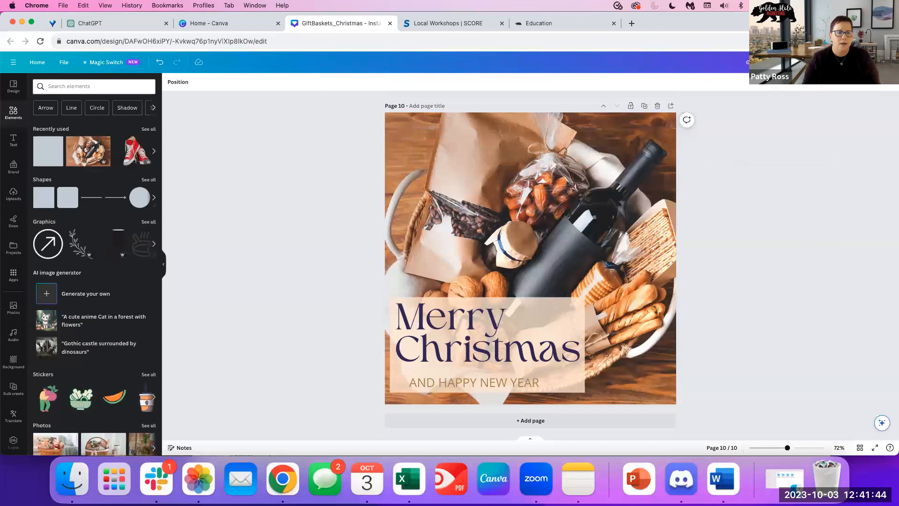
{"action": "left_click", "coordinate": [36, 63]}
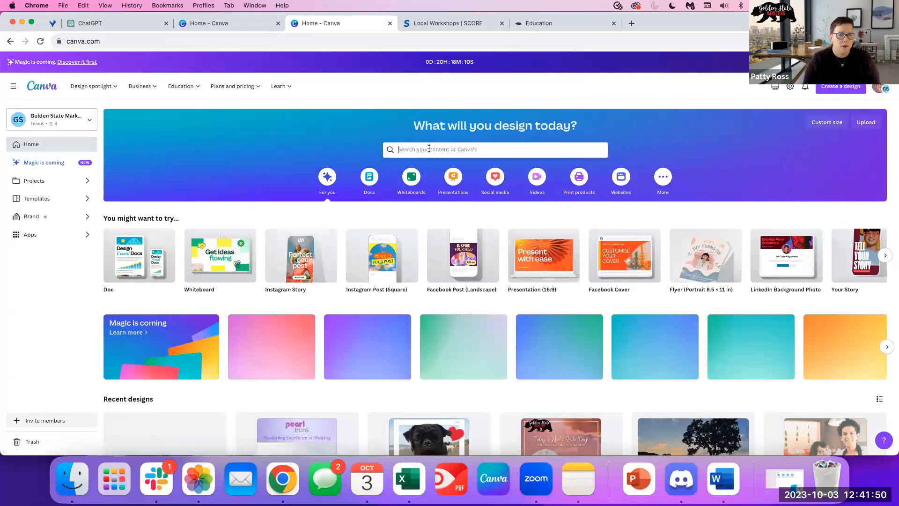
Search Canva for 'giftbasket' and show the matching projects instead of templates.
{"action": "left_click", "coordinate": [429, 149]}
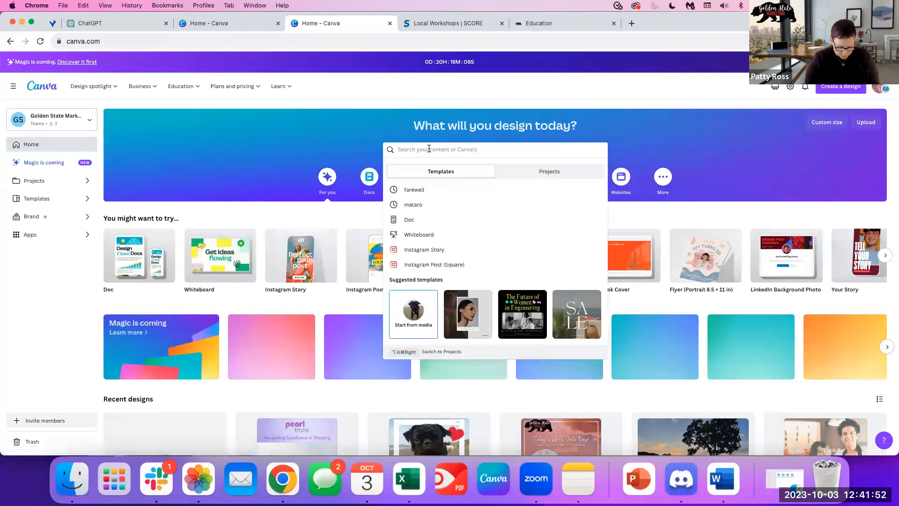
{"action": "type", "text": "gift basket"}
{"action": "key", "text": "BackSpace"}
{"action": "key", "text": "BackSpace"}
{"action": "key", "text": "BackSpace"}
{"action": "key", "text": "BackSpace"}
{"action": "key", "text": "BackSpace"}
{"action": "key", "text": "BackSpace"}
{"action": "type", "text": "basket"}
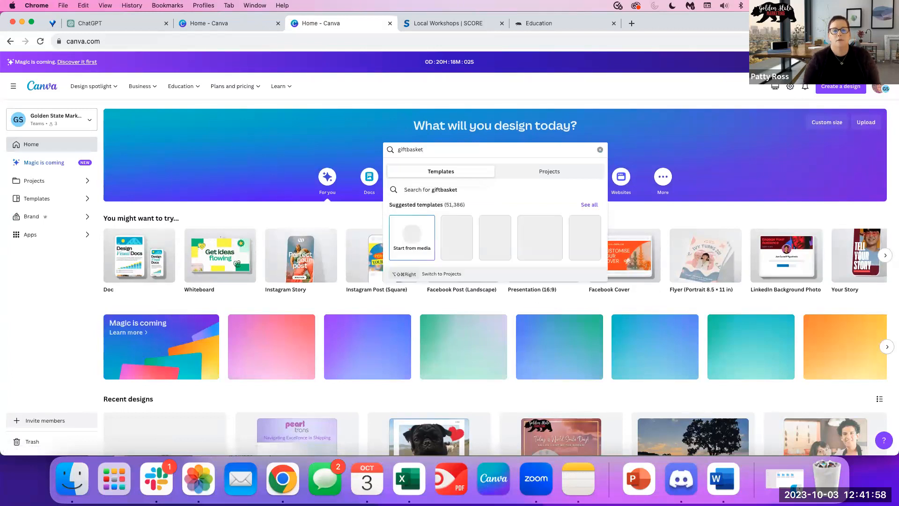
{"action": "key", "text": "Return"}
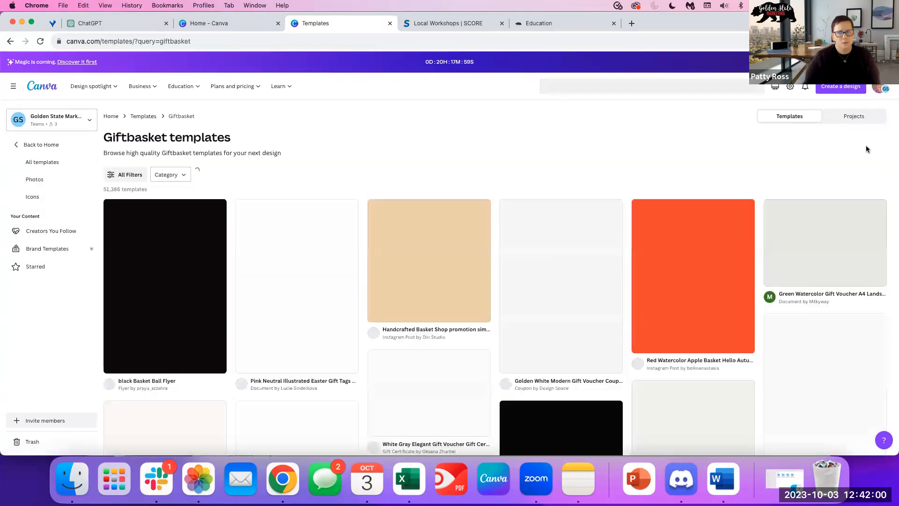
{"action": "left_click", "coordinate": [854, 117]}
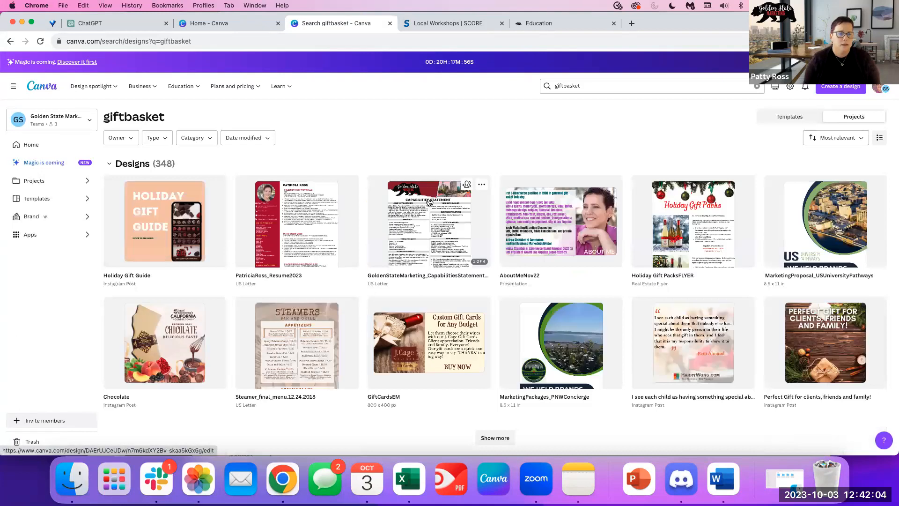
Load more of the matching giftbasket designs and browse the list.
{"action": "scroll", "coordinate": [499, 173], "scroll_direction": "down", "scroll_amount": 2}
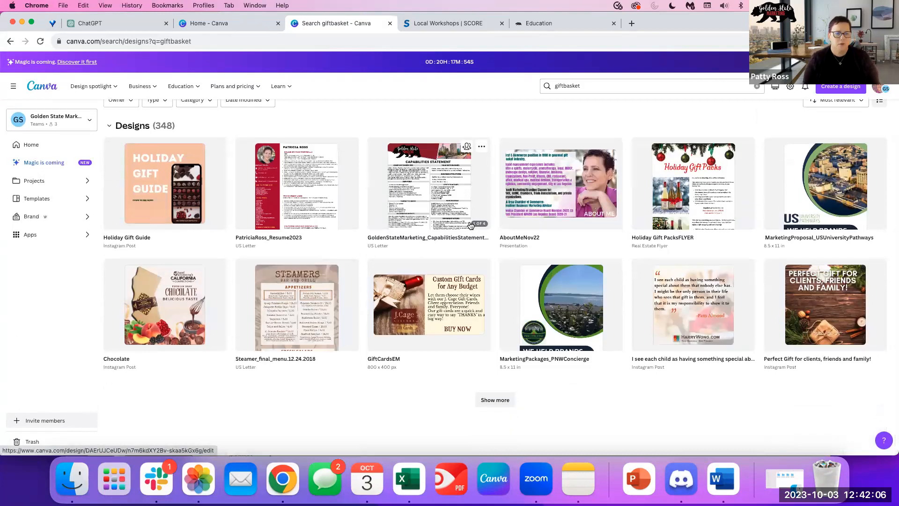
{"action": "scroll", "coordinate": [391, 370], "scroll_direction": "up", "scroll_amount": 2}
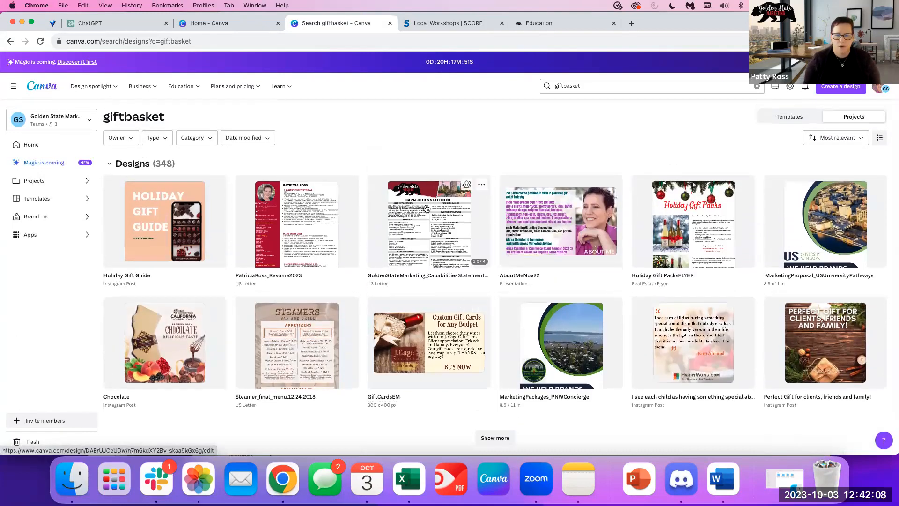
{"action": "scroll", "coordinate": [407, 302], "scroll_direction": "down", "scroll_amount": 2}
{"action": "left_click", "coordinate": [494, 399]}
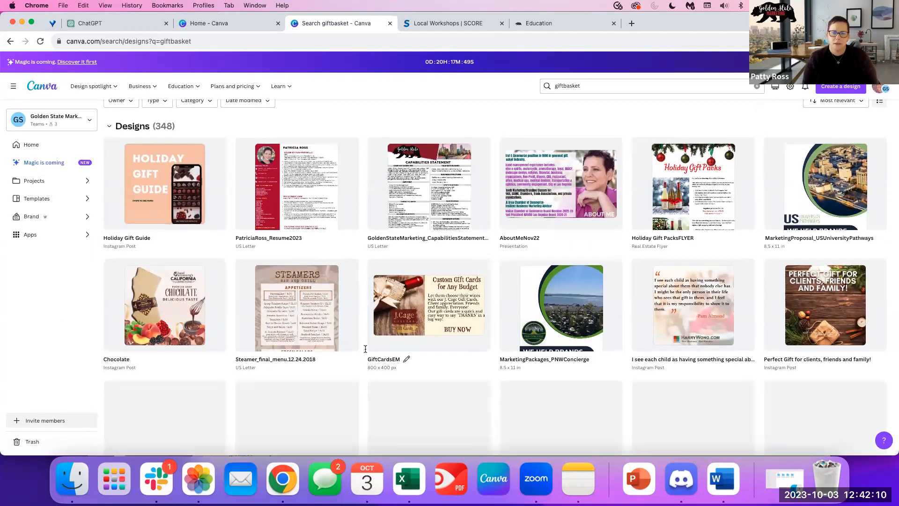
{"action": "scroll", "coordinate": [328, 346], "scroll_direction": "down", "scroll_amount": 5}
{"action": "scroll", "coordinate": [299, 338], "scroll_direction": "down", "scroll_amount": 1}
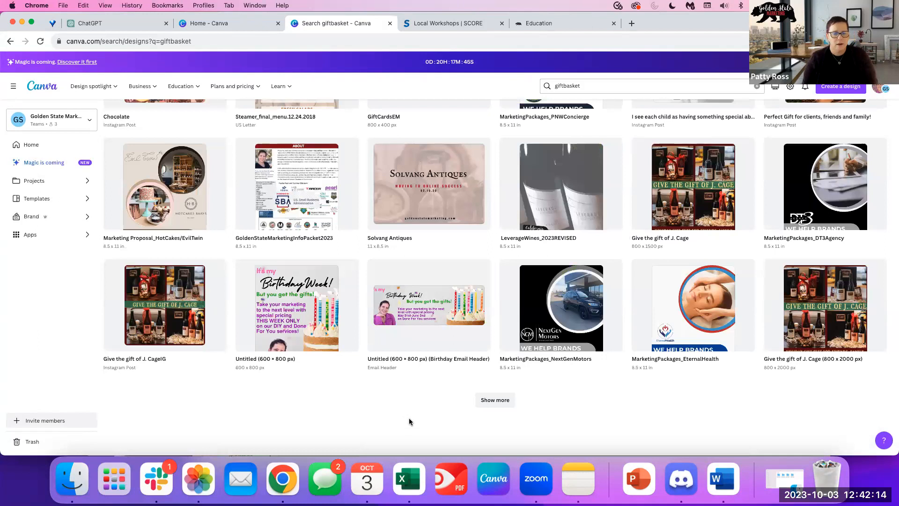
{"action": "scroll", "coordinate": [409, 418], "scroll_direction": "up", "scroll_amount": 5}
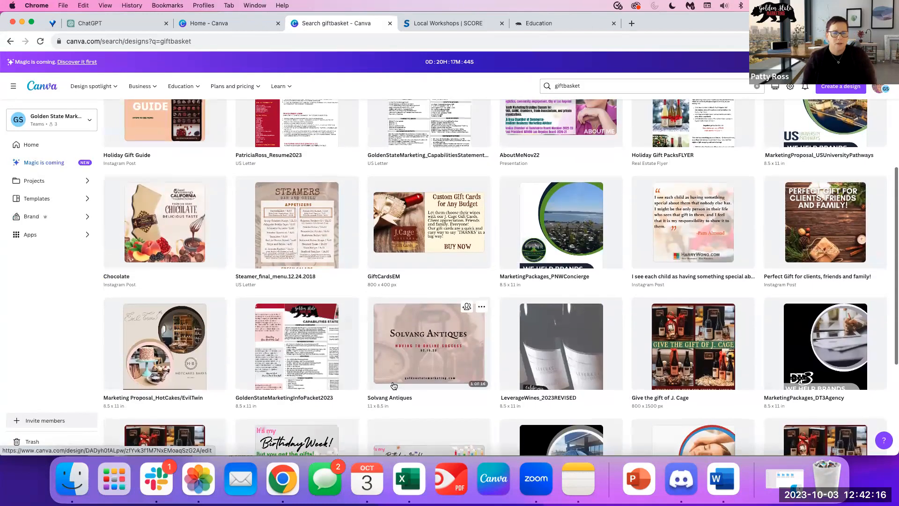
{"action": "scroll", "coordinate": [560, 151], "scroll_direction": "up", "scroll_amount": 3}
Replace the search term with 'Christmas' to list the 90 Christmas designs.
{"action": "left_click", "coordinate": [547, 86]}
{"action": "key", "text": "super+a"}
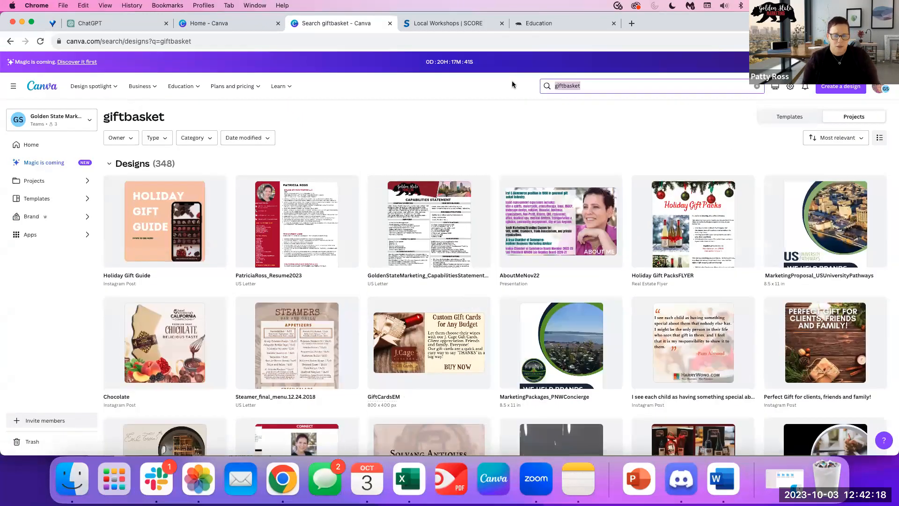
{"action": "type", "text": "Chritsmas"}
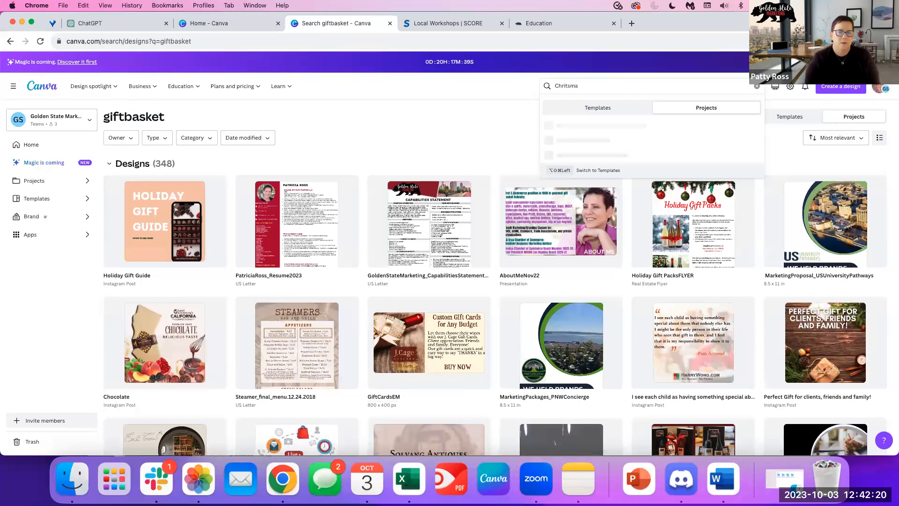
{"action": "key", "text": "BackSpace"}
{"action": "key", "text": "BackSpace"}
{"action": "key", "text": "BackSpace"}
{"action": "key", "text": "BackSpace"}
{"action": "type", "text": "stmas"}
{"action": "key", "text": "Return"}
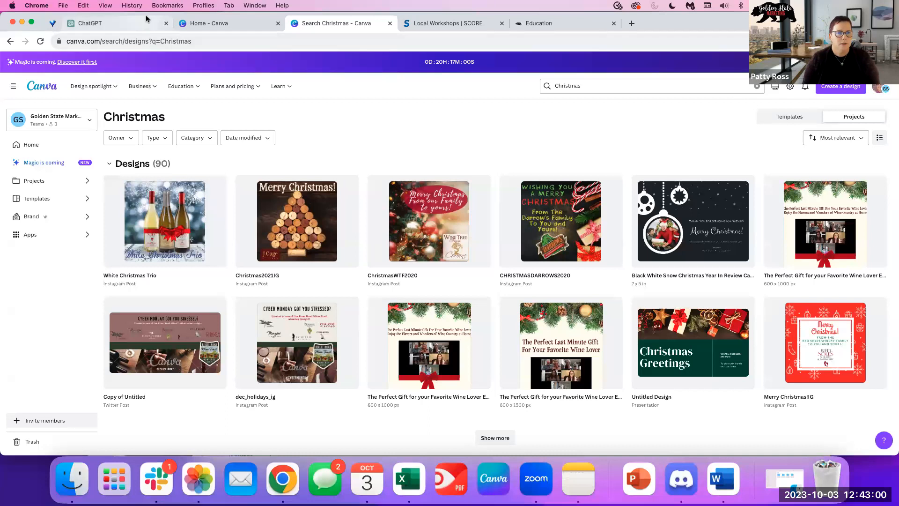
Move the ChatGPT tab into its own browser window and bring the Canva results back.
{"action": "left_click_drag", "start_coordinate": [147, 23], "coordinate": [144, 47]}
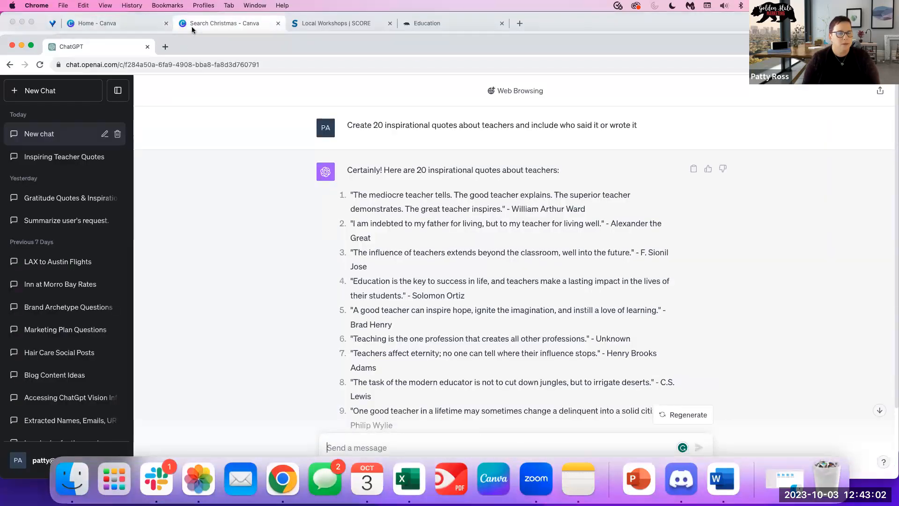
{"action": "left_click", "coordinate": [193, 29]}
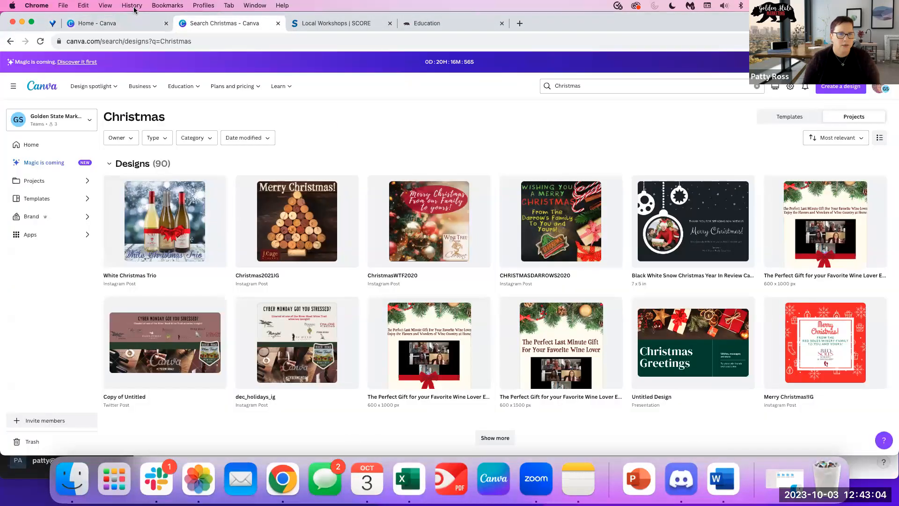
{"action": "left_click_drag", "start_coordinate": [725, 20], "coordinate": [728, 41]}
{"action": "scroll", "coordinate": [421, 234], "scroll_direction": "down", "scroll_amount": 1}
{"action": "scroll", "coordinate": [140, 210], "scroll_direction": "up", "scroll_amount": 1}
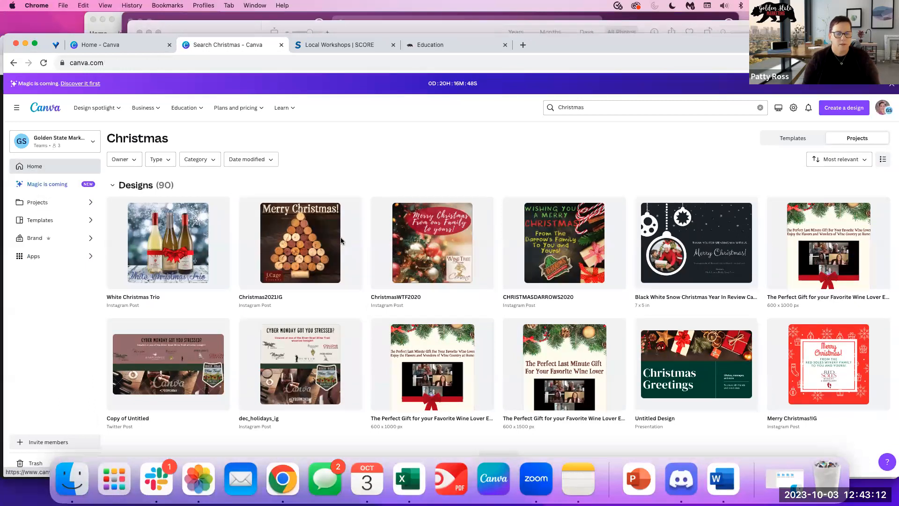
Open the GiftBaskets_Christmas design from recent designs on the home page.
{"action": "left_click", "coordinate": [35, 166]}
{"action": "scroll", "coordinate": [166, 406], "scroll_direction": "down", "scroll_amount": 2}
{"action": "scroll", "coordinate": [166, 406], "scroll_direction": "down", "scroll_amount": 2}
{"action": "left_click", "coordinate": [167, 406]}
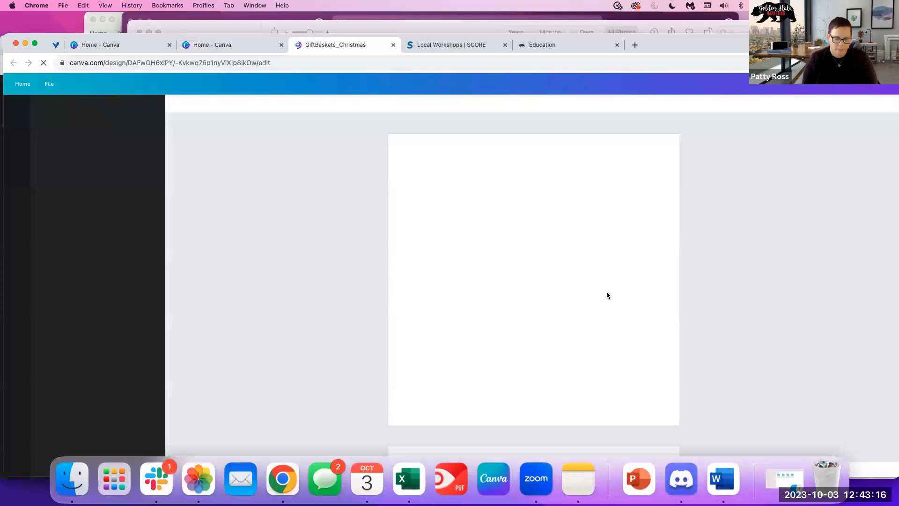
Add a blank page 11 after the Merry Christmas page 10, then return home.
{"action": "scroll", "coordinate": [581, 366], "scroll_direction": "down", "scroll_amount": 3}
{"action": "scroll", "coordinate": [580, 366], "scroll_direction": "down", "scroll_amount": 20}
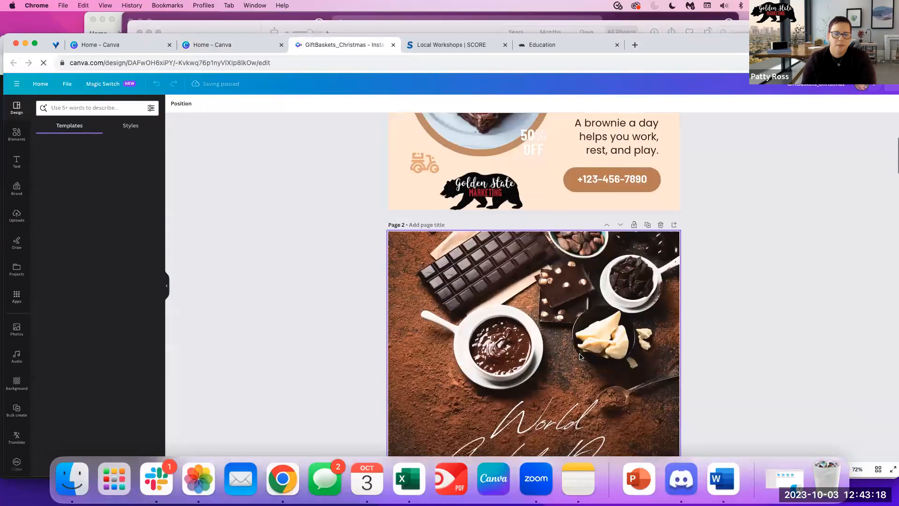
{"action": "scroll", "coordinate": [356, 300], "scroll_direction": "down", "scroll_amount": 6}
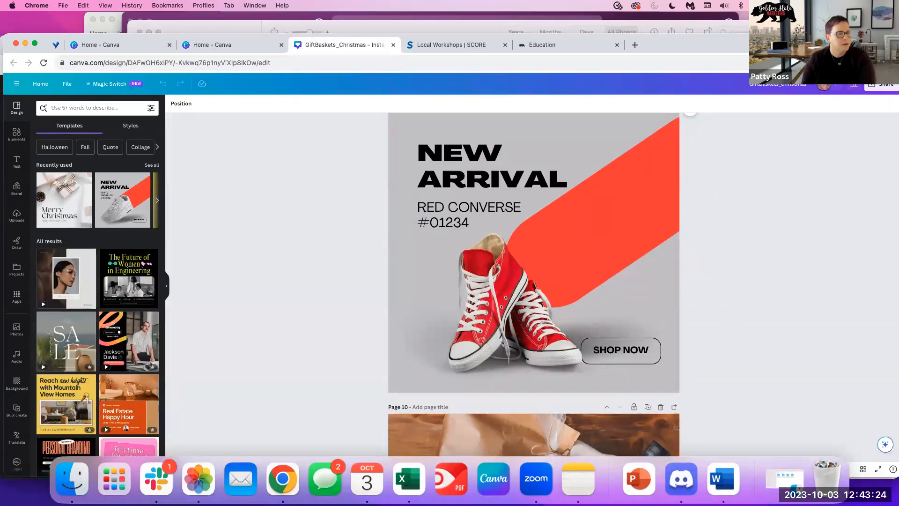
{"action": "scroll", "coordinate": [387, 274], "scroll_direction": "down", "scroll_amount": 6}
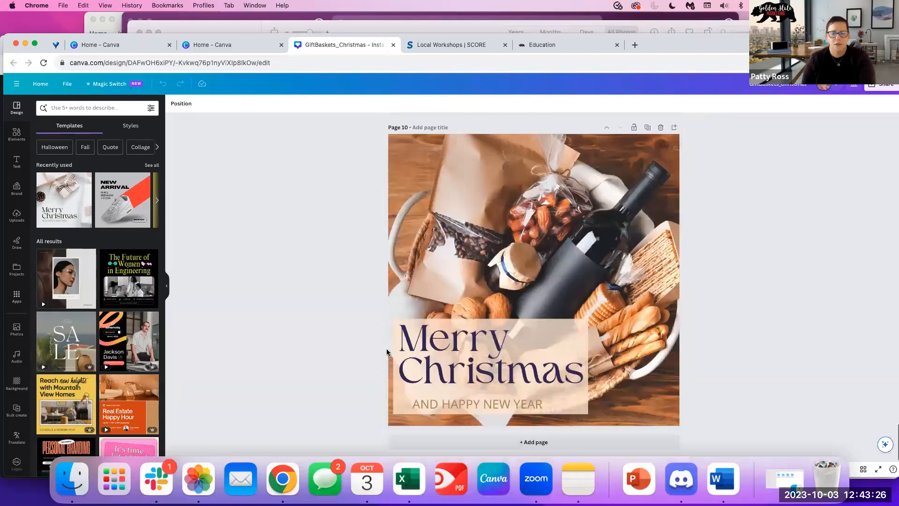
{"action": "left_click", "coordinate": [421, 443]}
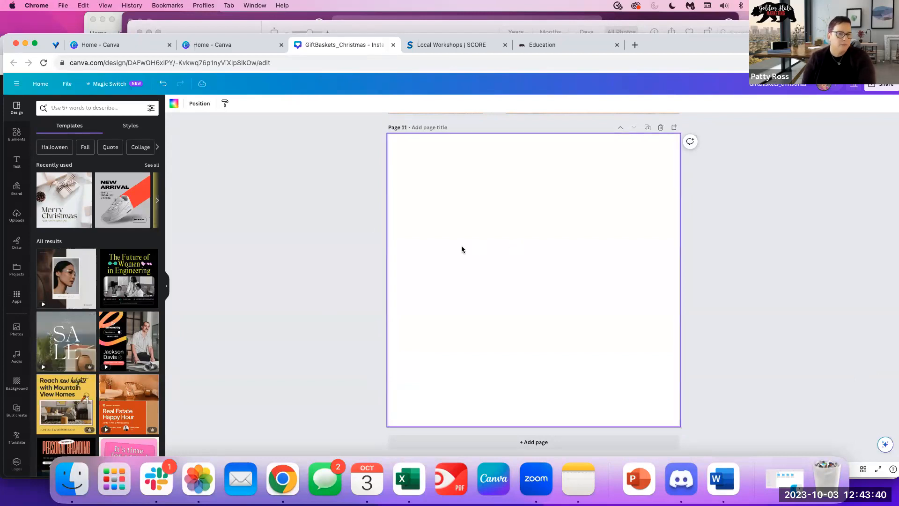
{"action": "scroll", "coordinate": [393, 238], "scroll_direction": "up", "scroll_amount": 6}
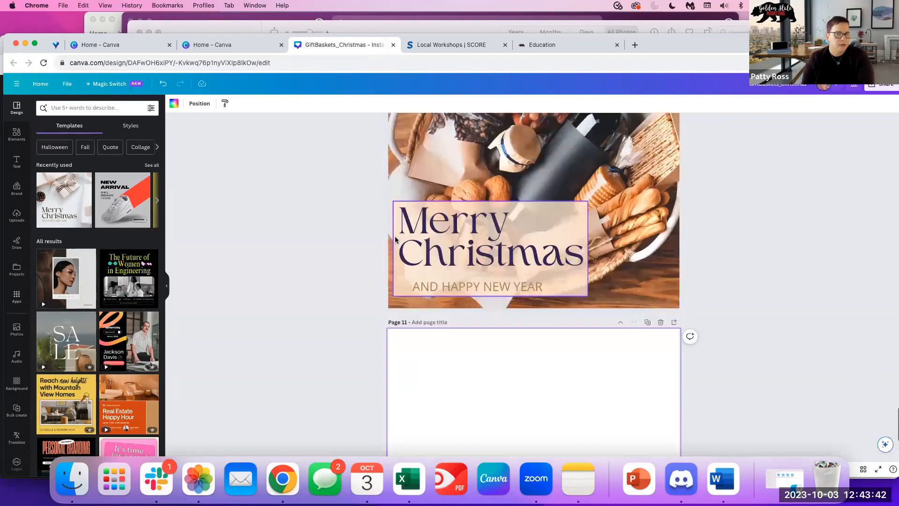
{"action": "left_click", "coordinate": [46, 86]}
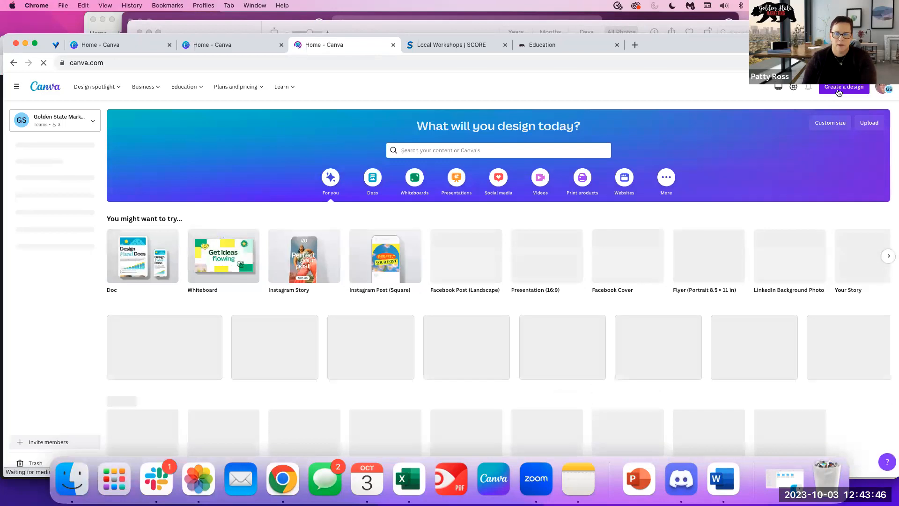
Create a blank Flyer (Portrait 8.5 × 11 in) design from a 'flyer' search.
{"action": "left_click", "coordinate": [838, 90]}
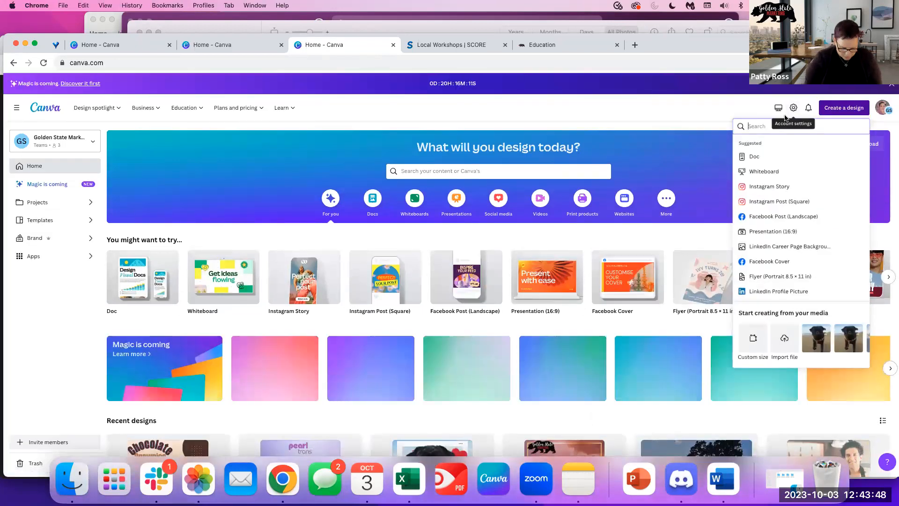
{"action": "type", "text": "flyer"}
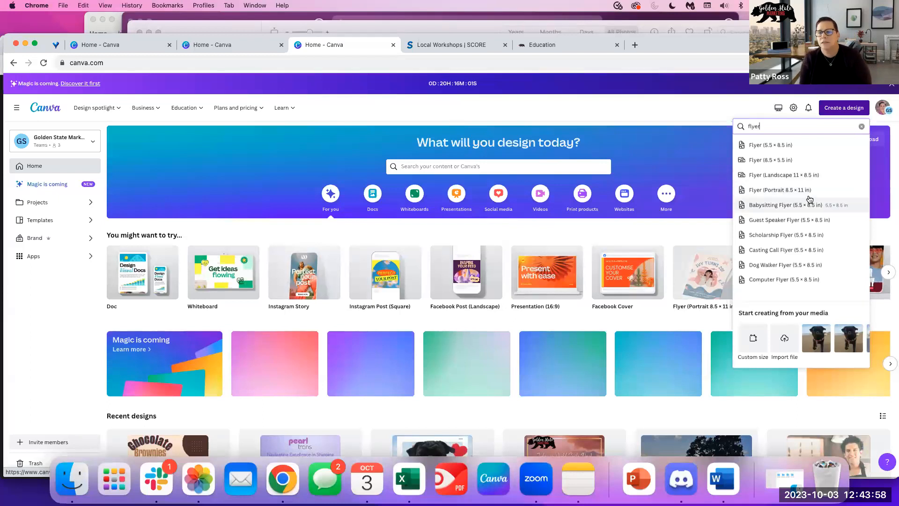
{"action": "left_click", "coordinate": [794, 190]}
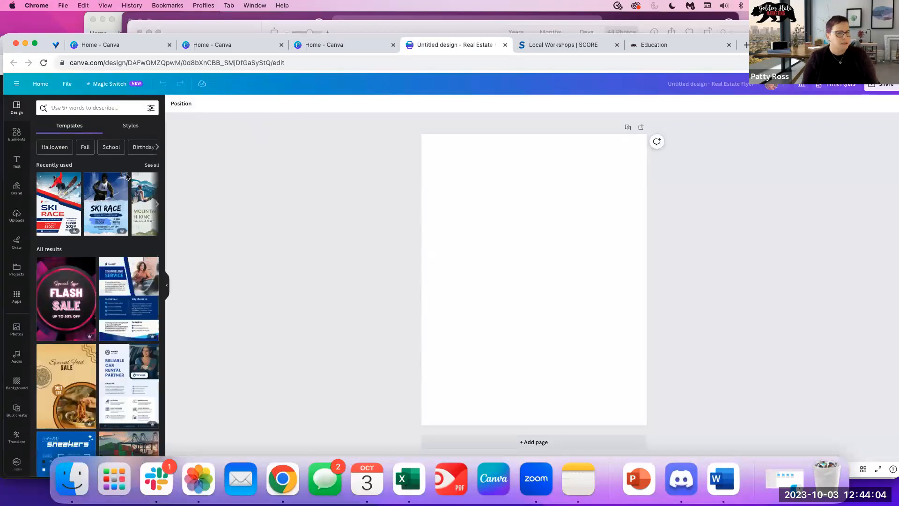
Apply the 'SALE! $89.90' sneakers template found by searching 'sale flyer sneakers'.
{"action": "left_click", "coordinate": [89, 108]}
{"action": "type", "text": "sale flyer sneakser"}
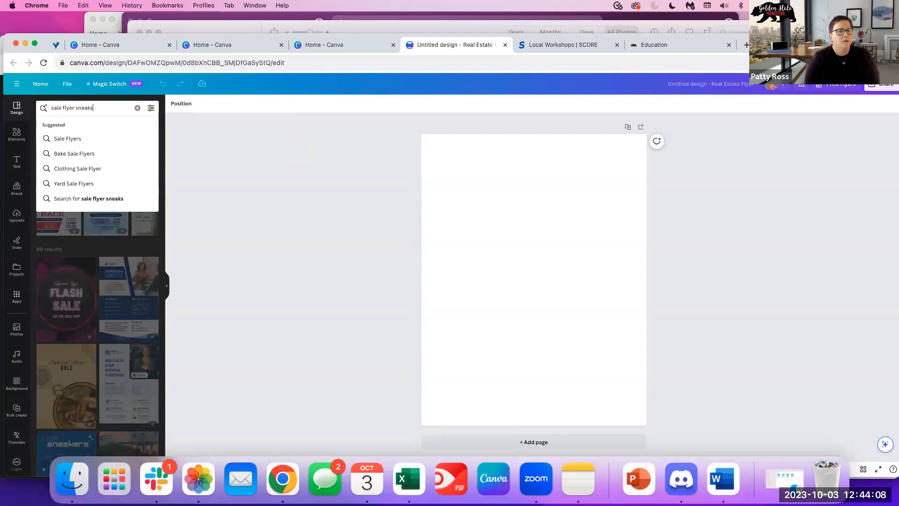
{"action": "key", "text": "BackSpace"}
{"action": "type", "text": "er"}
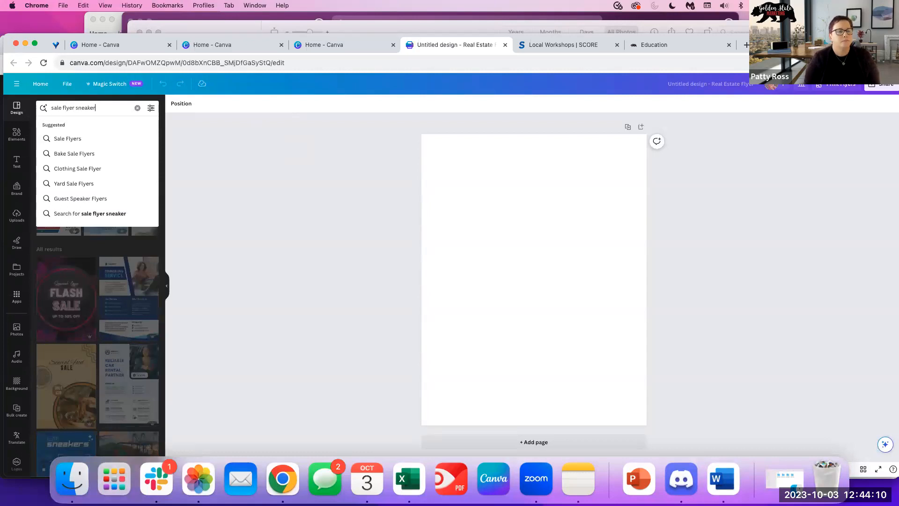
{"action": "type", "text": "s"}
{"action": "key", "text": "Return"}
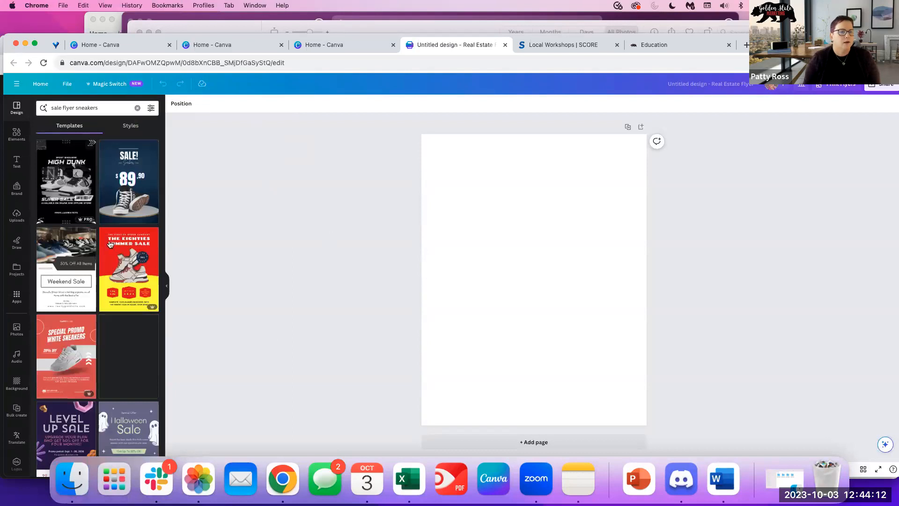
{"action": "left_click", "coordinate": [124, 191]}
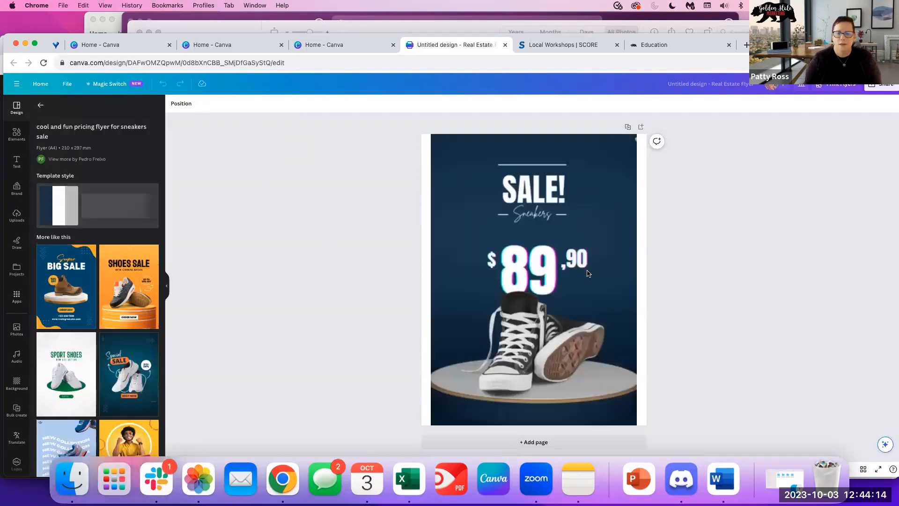
Delete the template's sneaker photo and search Elements for 'sneakers', discarding a trial graphic.
{"action": "left_click", "coordinate": [557, 356]}
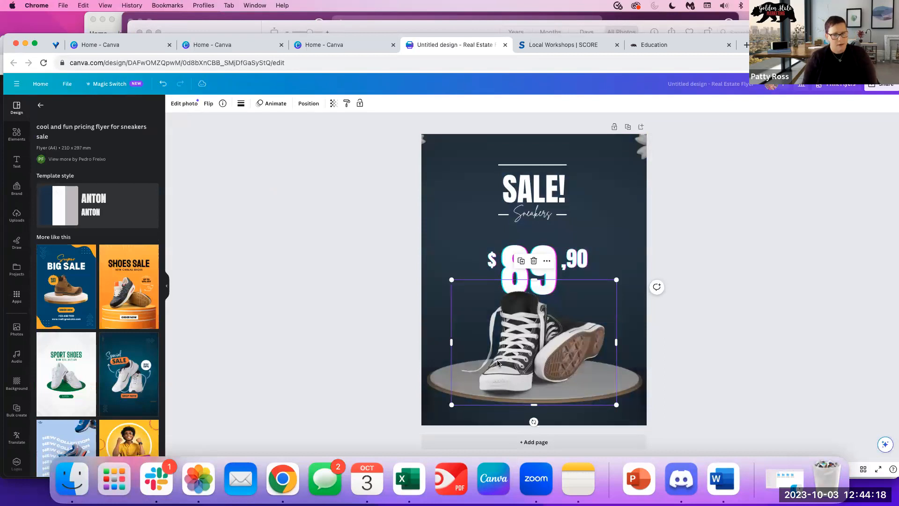
{"action": "left_click", "coordinate": [17, 136]}
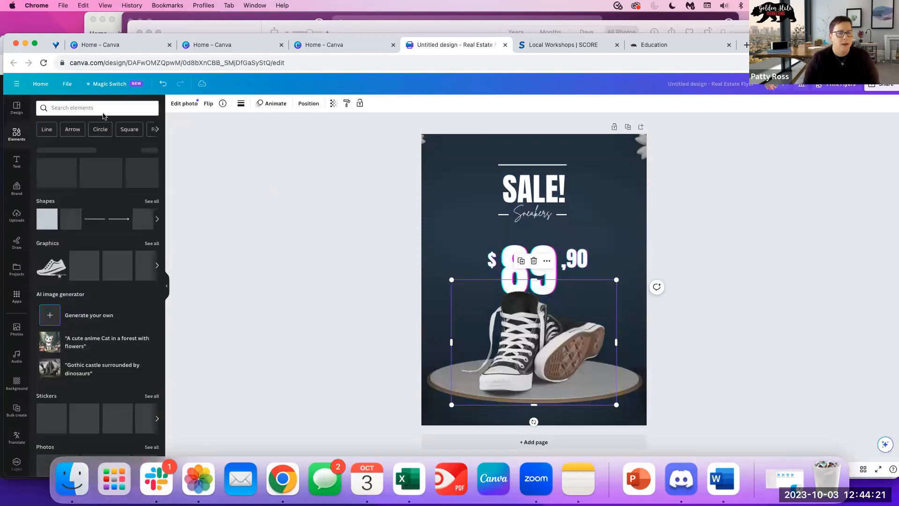
{"action": "left_click", "coordinate": [76, 105]}
{"action": "type", "text": "sneakers"}
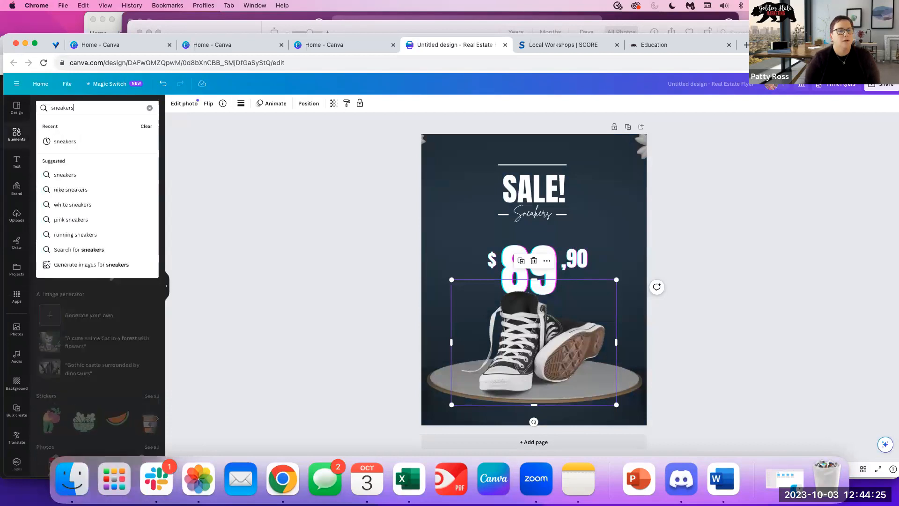
{"action": "key", "text": "Return"}
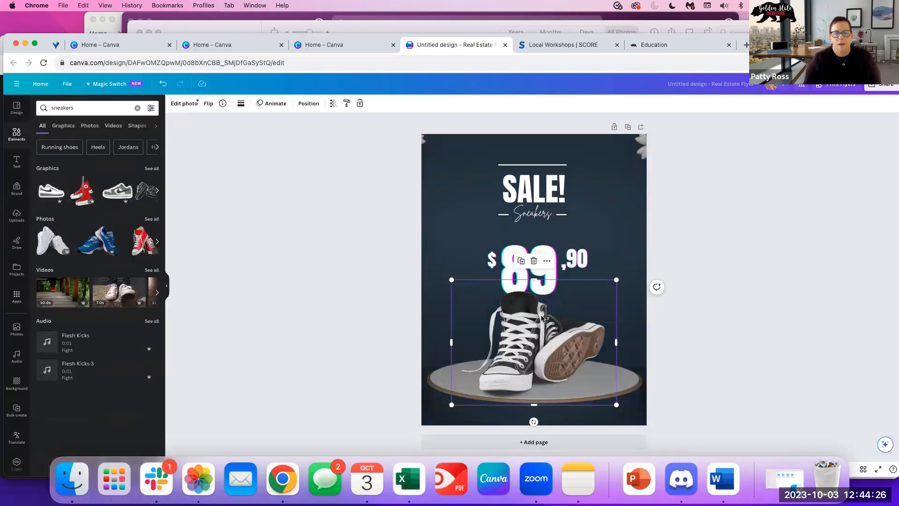
{"action": "key", "text": "Delete"}
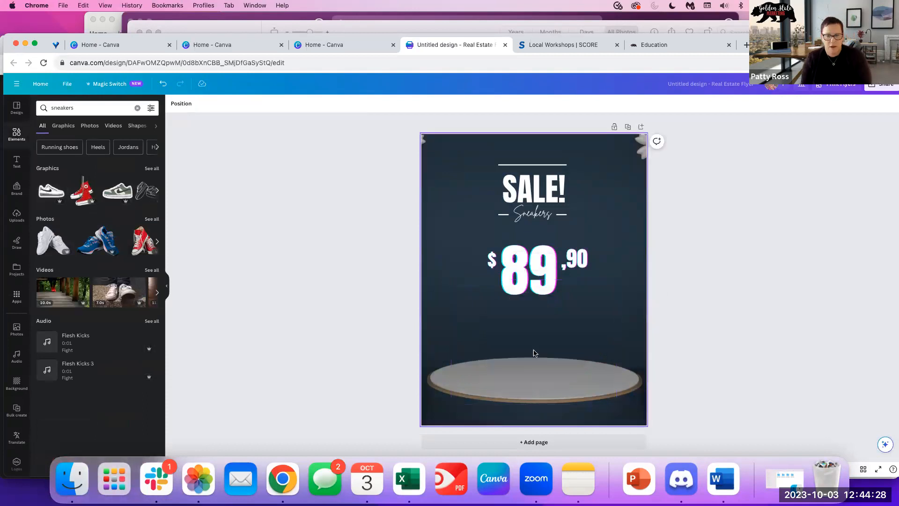
{"action": "left_click", "coordinate": [84, 203]}
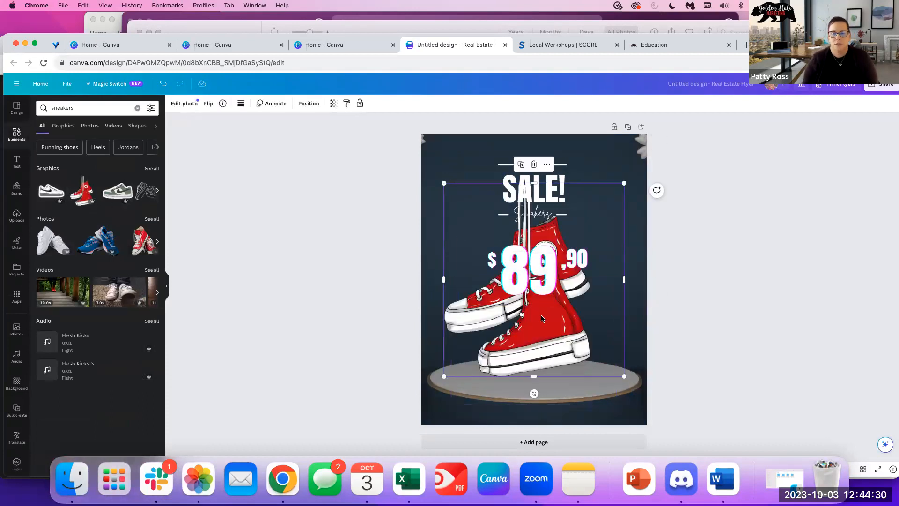
{"action": "key", "text": "Delete"}
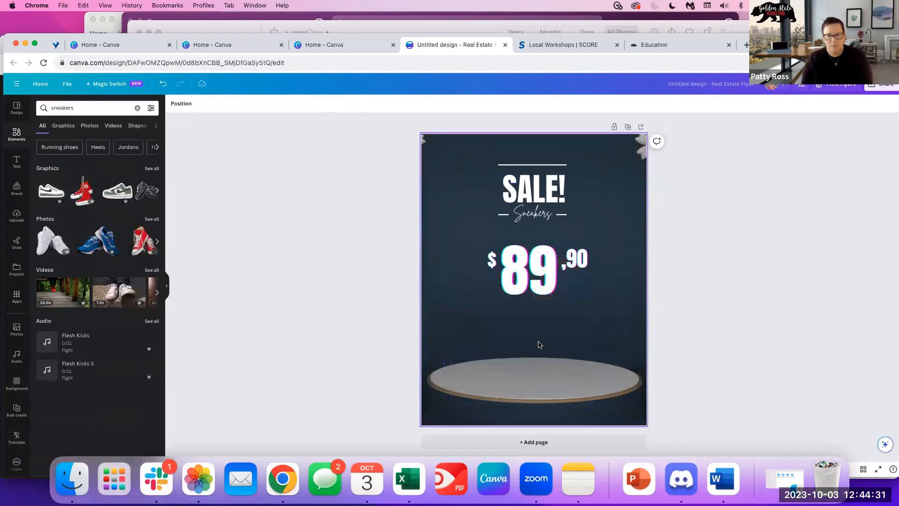
Place the red sneakers photo on the podium, resized and centred under the price.
{"action": "left_click", "coordinate": [89, 127]}
{"action": "left_click", "coordinate": [66, 228]}
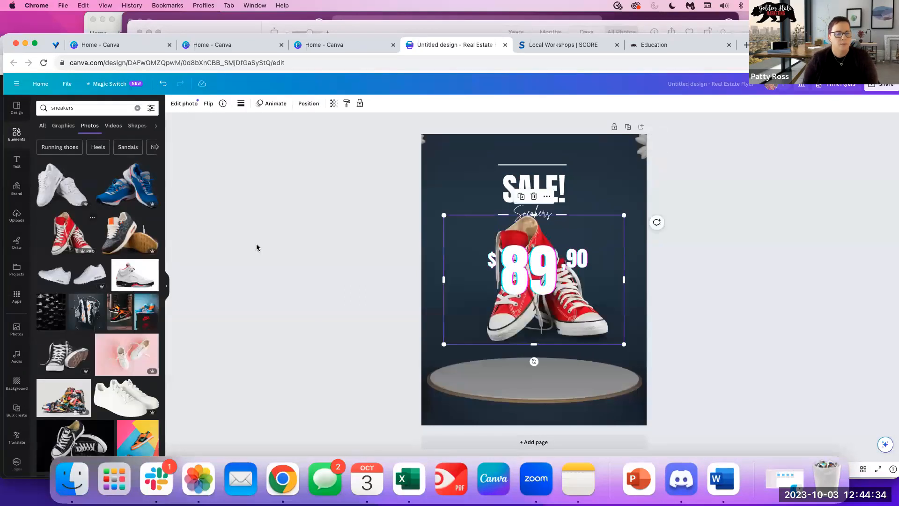
{"action": "left_click_drag", "start_coordinate": [585, 327], "coordinate": [575, 384]}
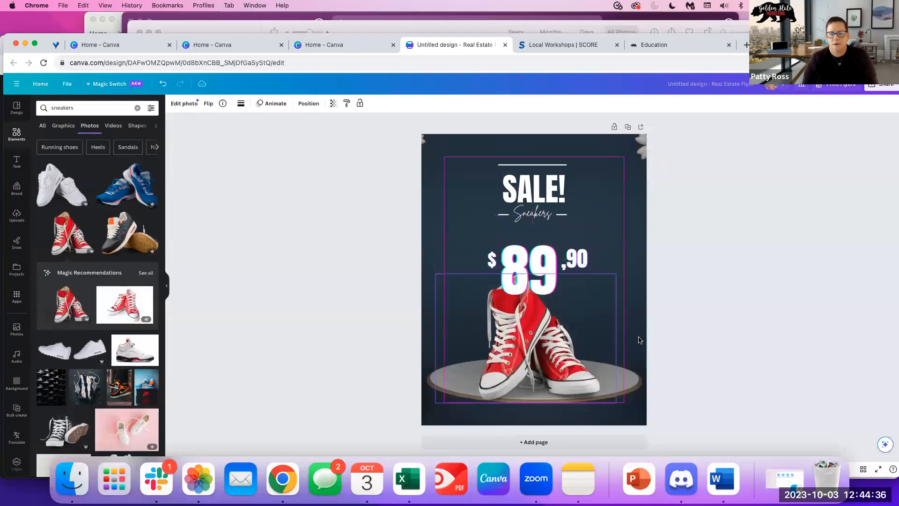
{"action": "left_click_drag", "start_coordinate": [617, 277], "coordinate": [585, 300]}
{"action": "left_click_drag", "start_coordinate": [519, 355], "coordinate": [540, 349]}
{"action": "left_click", "coordinate": [723, 241]}
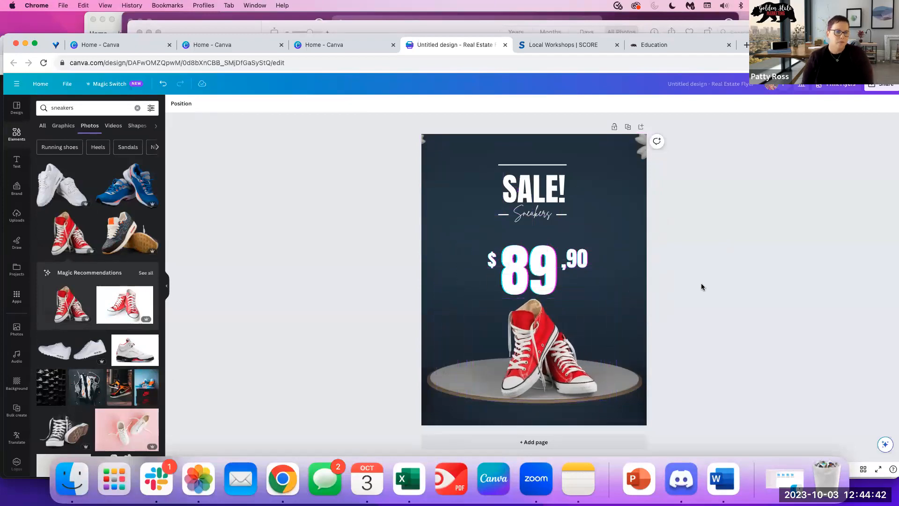
{"action": "left_click", "coordinate": [21, 118]}
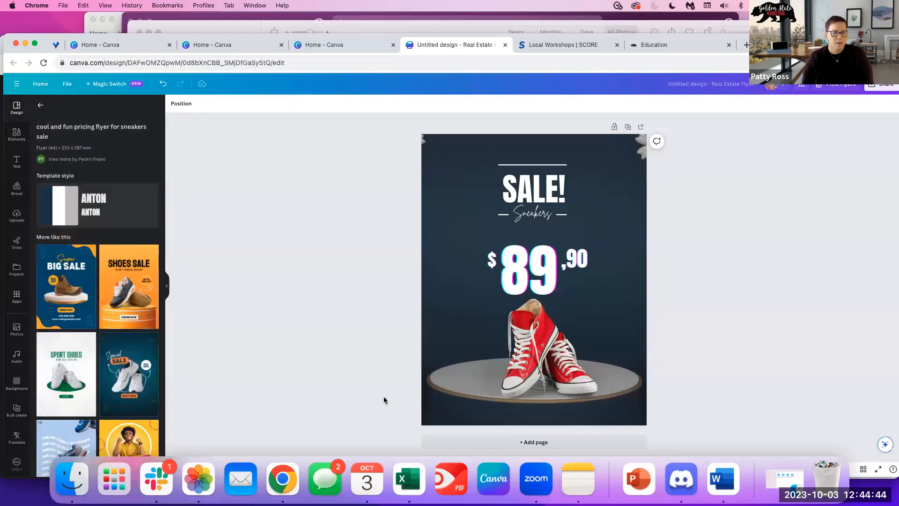
Add a second page and apply the White Sneakers 50% OFF template to it.
{"action": "left_click", "coordinate": [458, 444]}
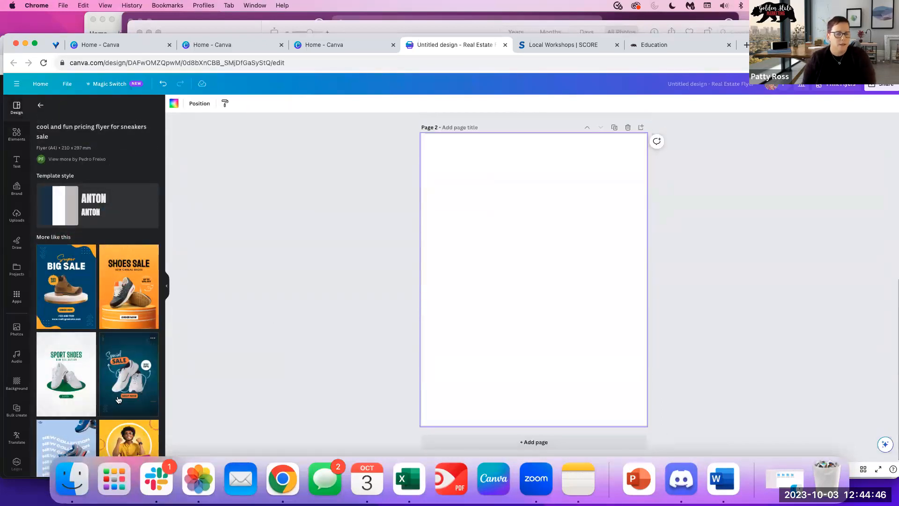
{"action": "scroll", "coordinate": [118, 401], "scroll_direction": "down", "scroll_amount": 8}
{"action": "scroll", "coordinate": [118, 401], "scroll_direction": "down", "scroll_amount": 6}
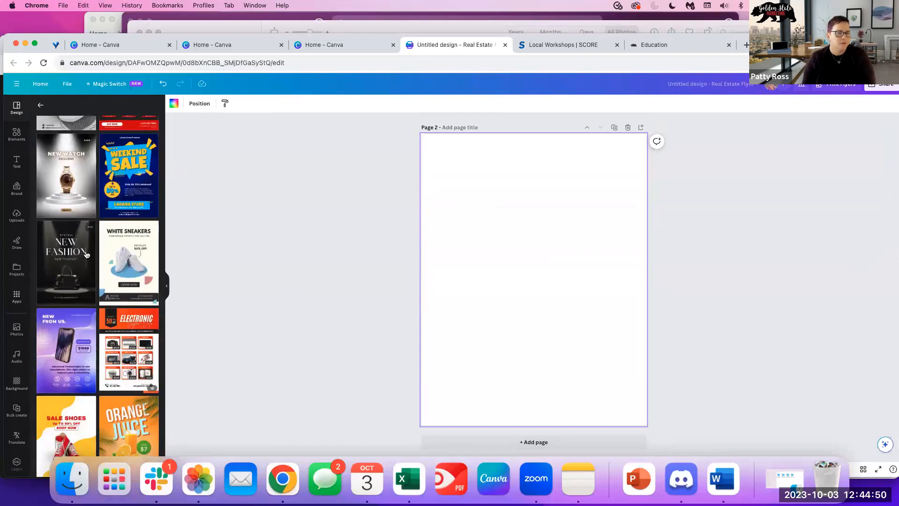
{"action": "scroll", "coordinate": [85, 254], "scroll_direction": "up", "scroll_amount": 1}
{"action": "scroll", "coordinate": [94, 262], "scroll_direction": "down", "scroll_amount": 5}
{"action": "scroll", "coordinate": [104, 269], "scroll_direction": "up", "scroll_amount": 5}
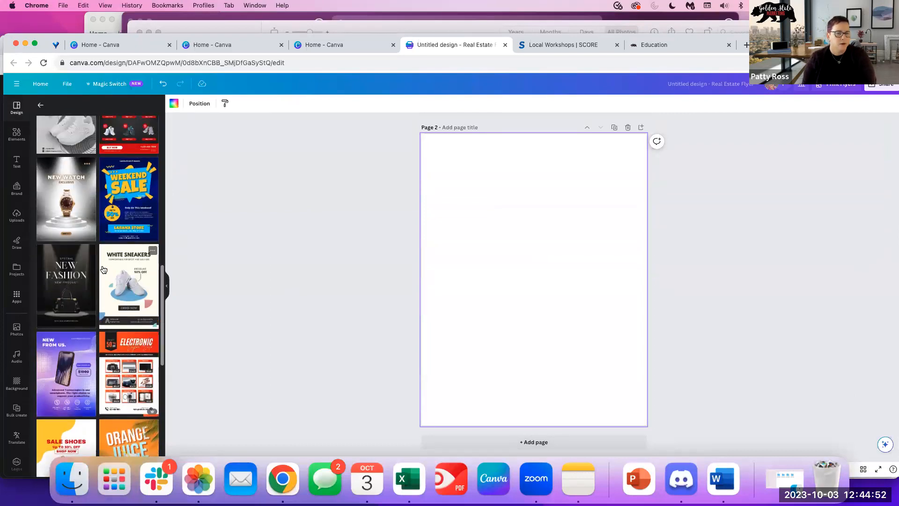
{"action": "left_click", "coordinate": [136, 278]}
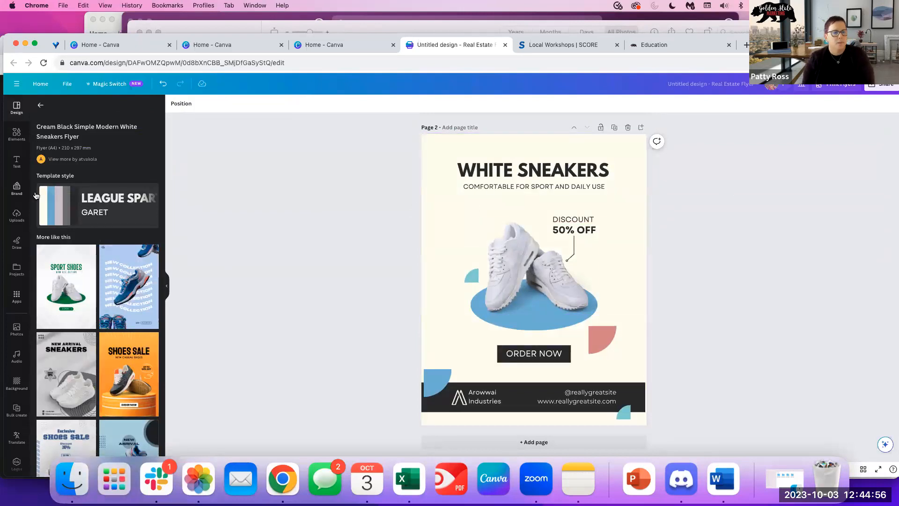
Shuffle the template style until the ellipse, ORDER NOW button and footer turn blue.
{"action": "left_click", "coordinate": [73, 214]}
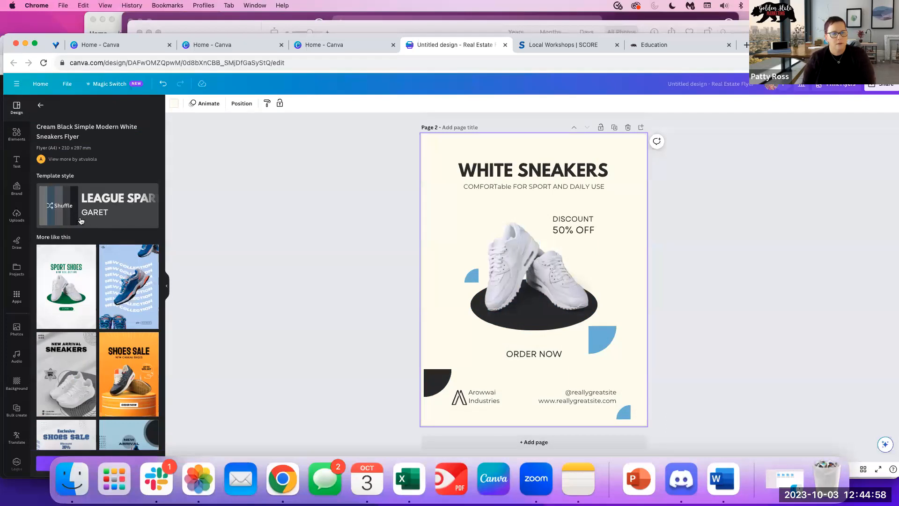
{"action": "left_click", "coordinate": [114, 218]}
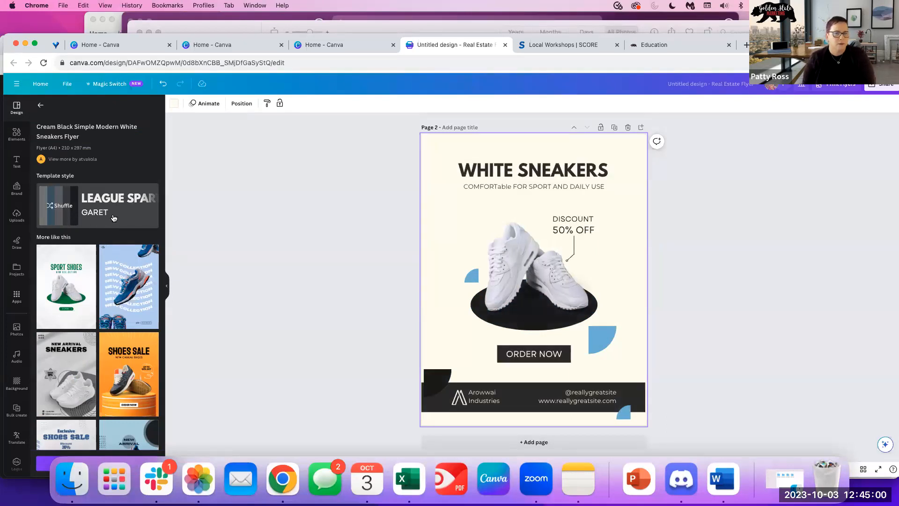
{"action": "left_click", "coordinate": [103, 211]}
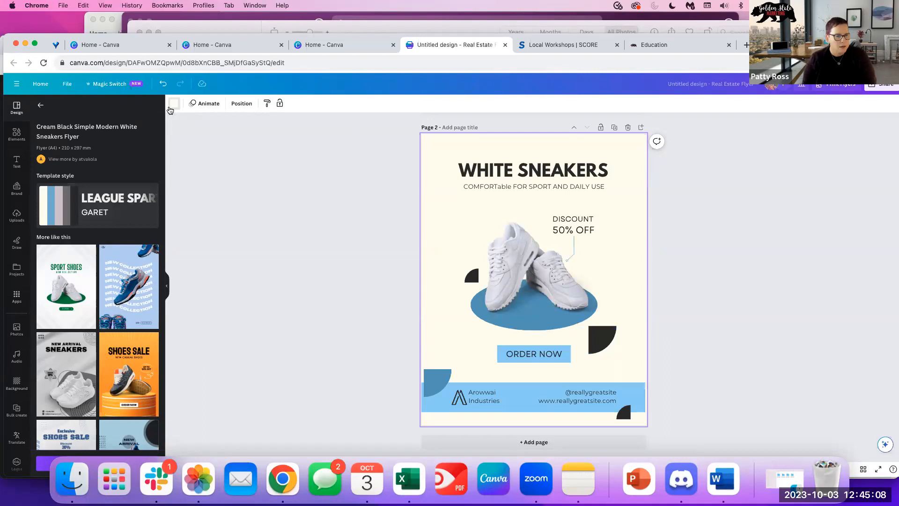
Make page 2's background purple.
{"action": "left_click", "coordinate": [170, 107]}
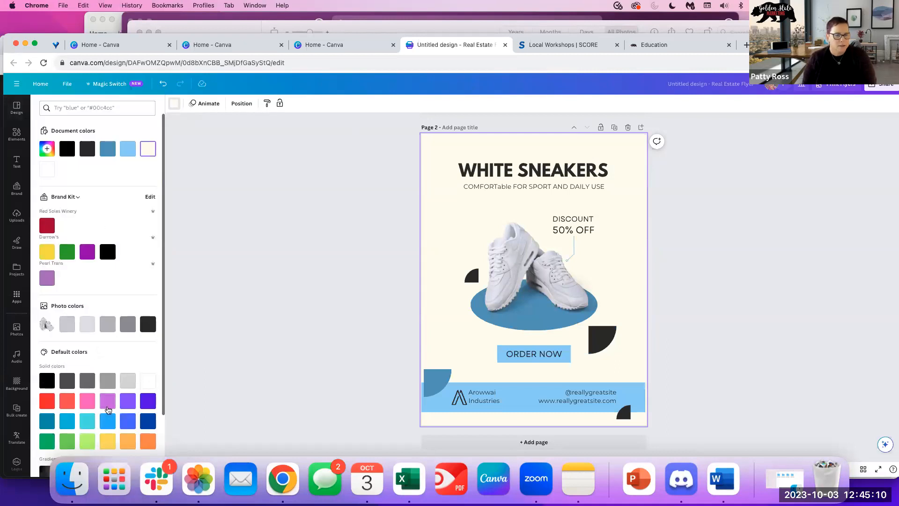
{"action": "left_click", "coordinate": [108, 401]}
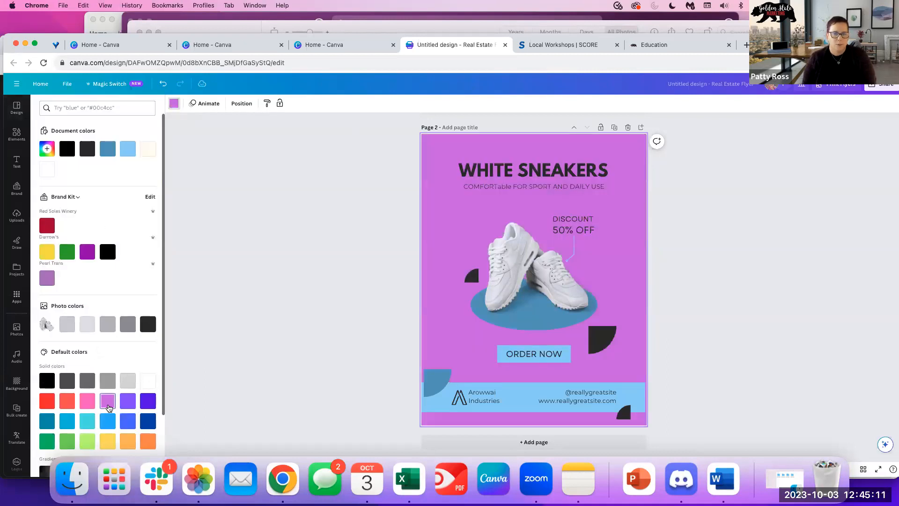
{"action": "left_click", "coordinate": [313, 229]}
{"action": "left_click", "coordinate": [518, 323]}
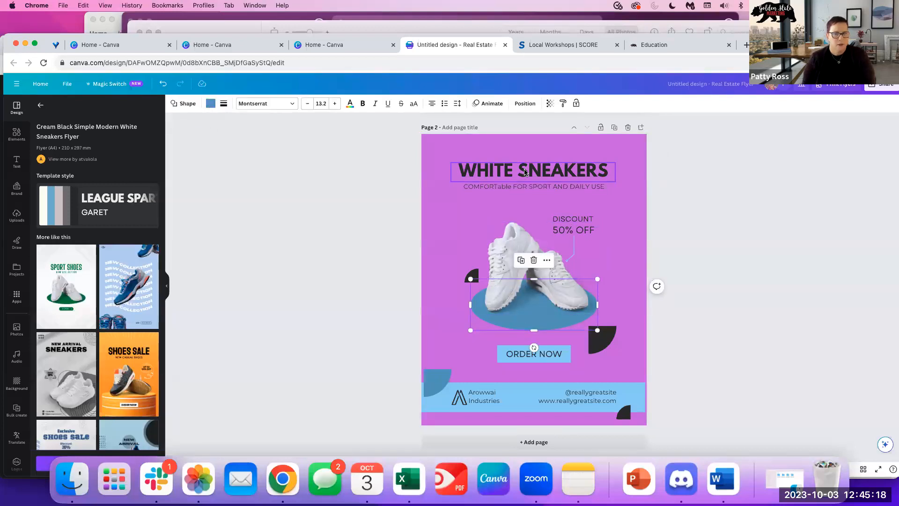
Restyle the heading as mixed-case Vigrand Regular 'White Sneakers', nudge it up, and add page 3.
{"action": "left_click", "coordinate": [523, 170]}
{"action": "left_click", "coordinate": [200, 106]}
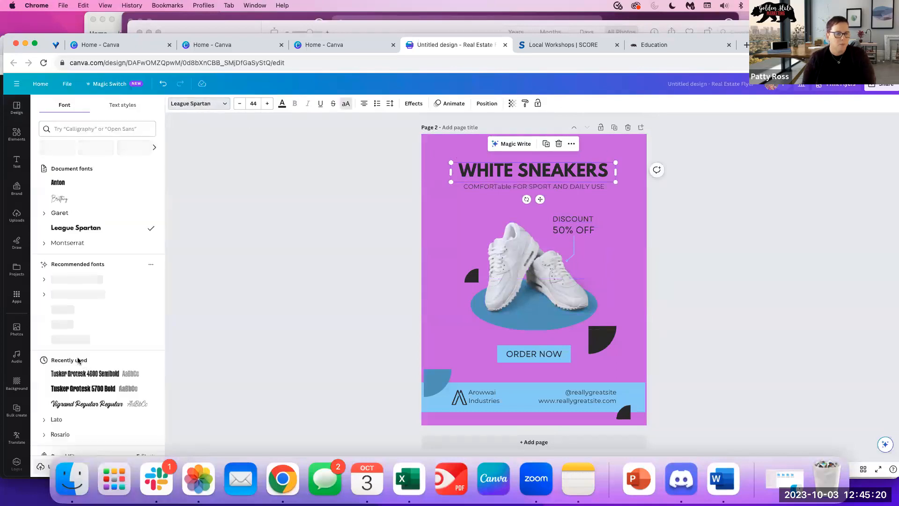
{"action": "left_click", "coordinate": [78, 405]}
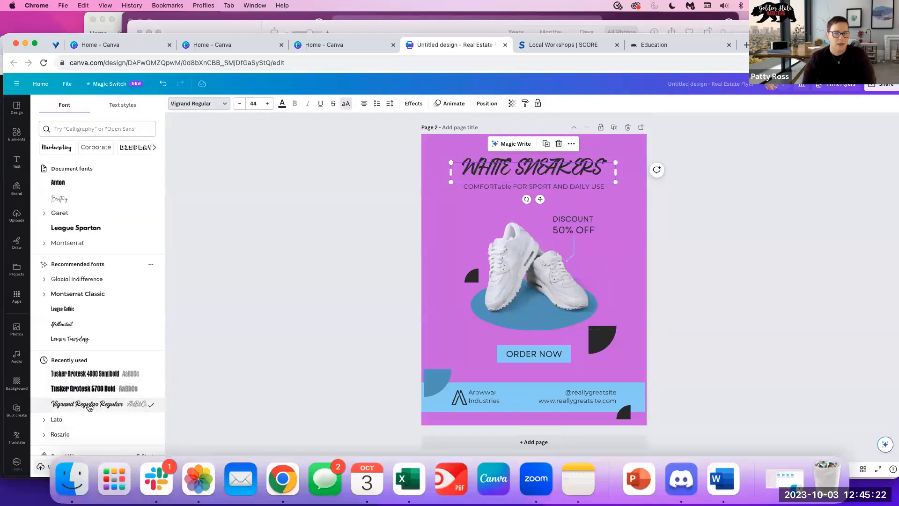
{"action": "left_click", "coordinate": [346, 103]}
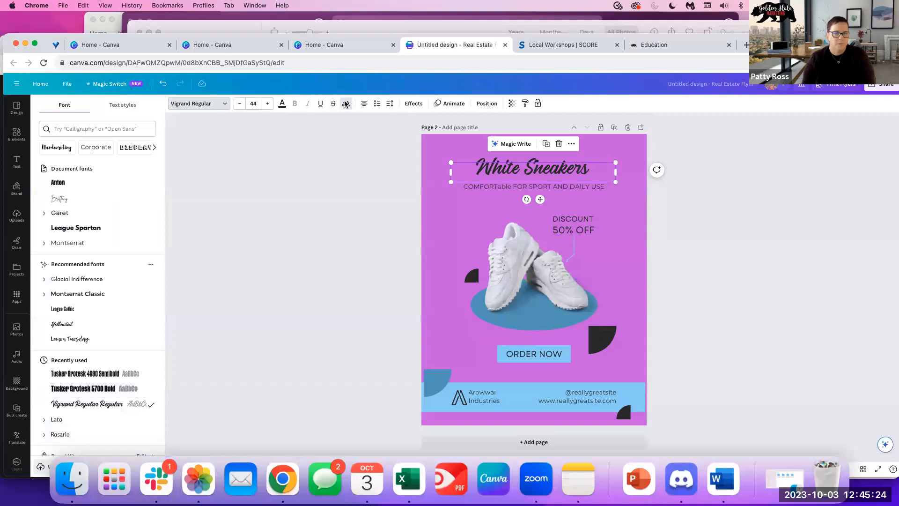
{"action": "left_click", "coordinate": [744, 201]}
{"action": "left_click", "coordinate": [728, 257]}
{"action": "left_click", "coordinate": [529, 169]}
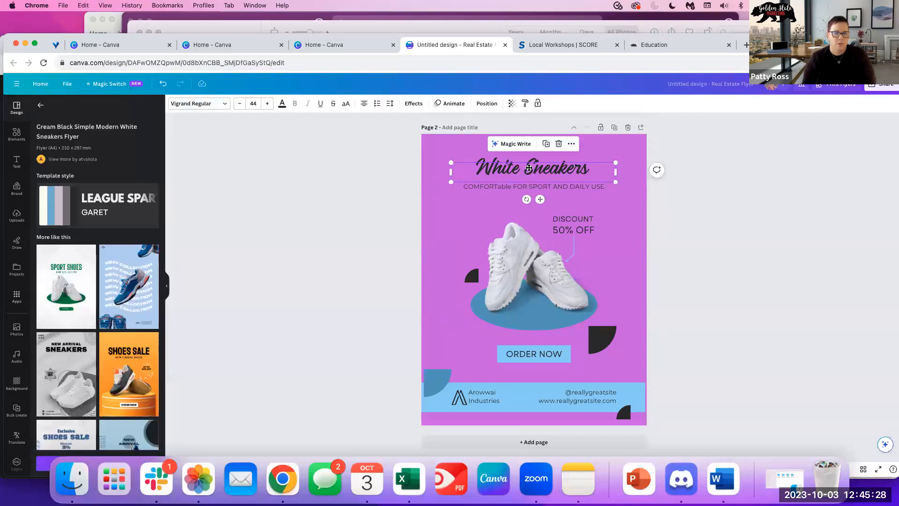
{"action": "left_click_drag", "start_coordinate": [529, 168], "coordinate": [529, 163]}
{"action": "left_click", "coordinate": [766, 225]}
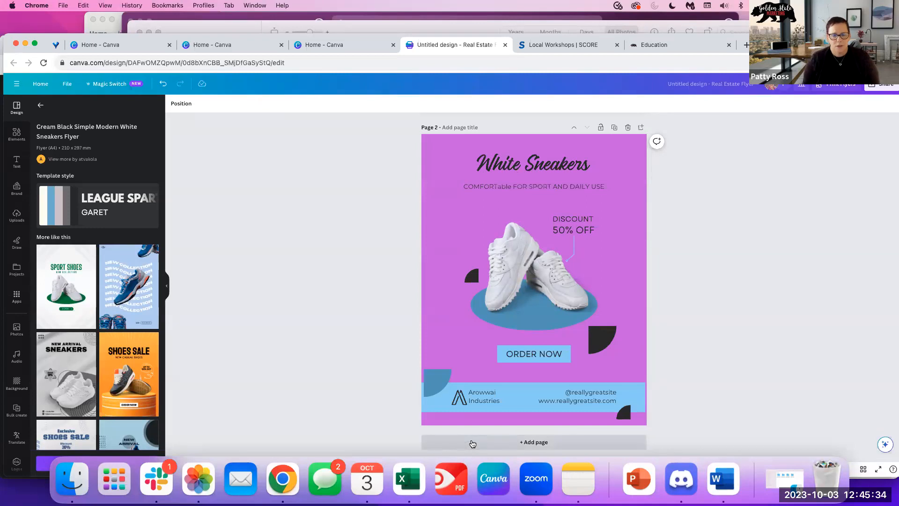
{"action": "left_click", "coordinate": [472, 442]}
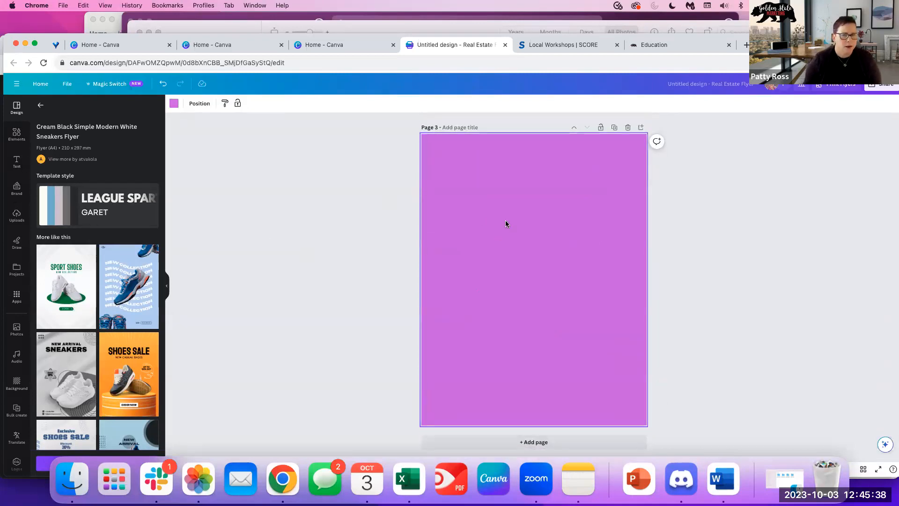
Make page 3's background white.
{"action": "left_click", "coordinate": [173, 104]}
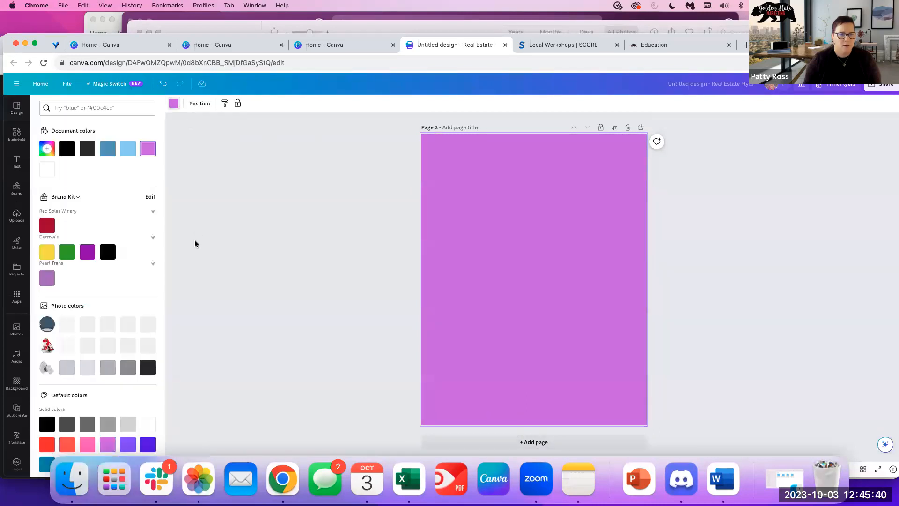
{"action": "left_click", "coordinate": [148, 424]}
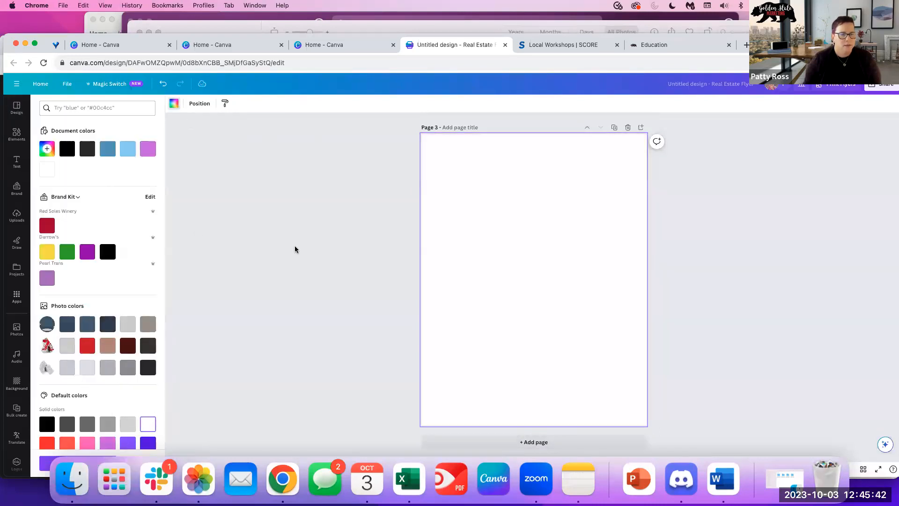
{"action": "left_click", "coordinate": [296, 249]}
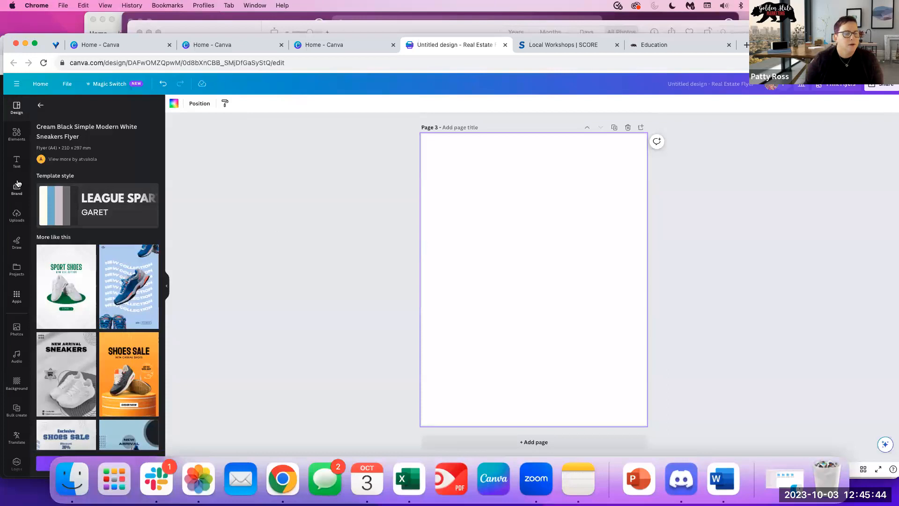
Try salad and clapping-hands stickers on page 3, then delete both.
{"action": "left_click", "coordinate": [16, 135]}
{"action": "scroll", "coordinate": [123, 341], "scroll_direction": "down", "scroll_amount": 5}
{"action": "scroll", "coordinate": [124, 149], "scroll_direction": "up", "scroll_amount": 5}
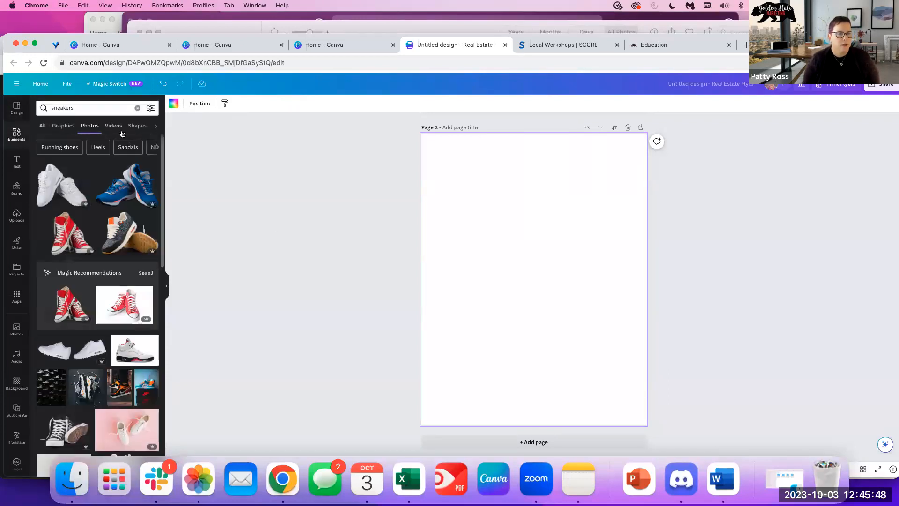
{"action": "left_click", "coordinate": [136, 109]}
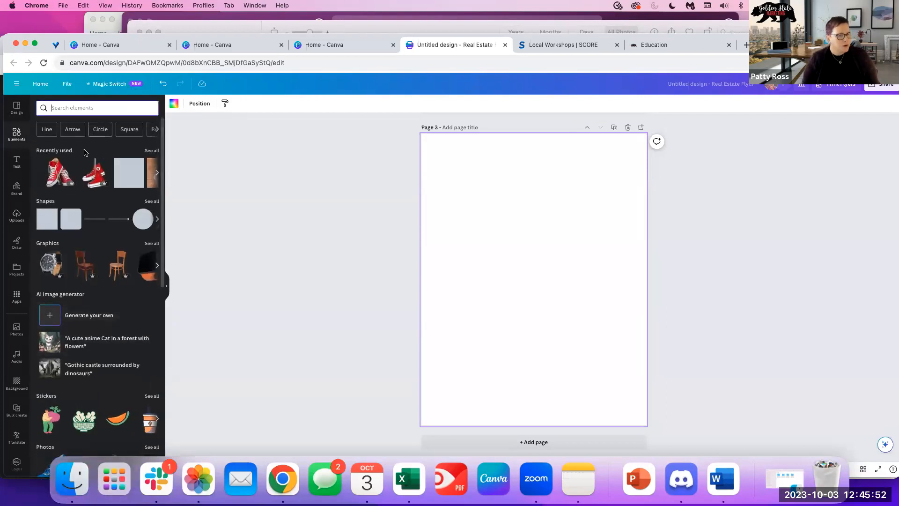
{"action": "scroll", "coordinate": [100, 276], "scroll_direction": "down", "scroll_amount": 2}
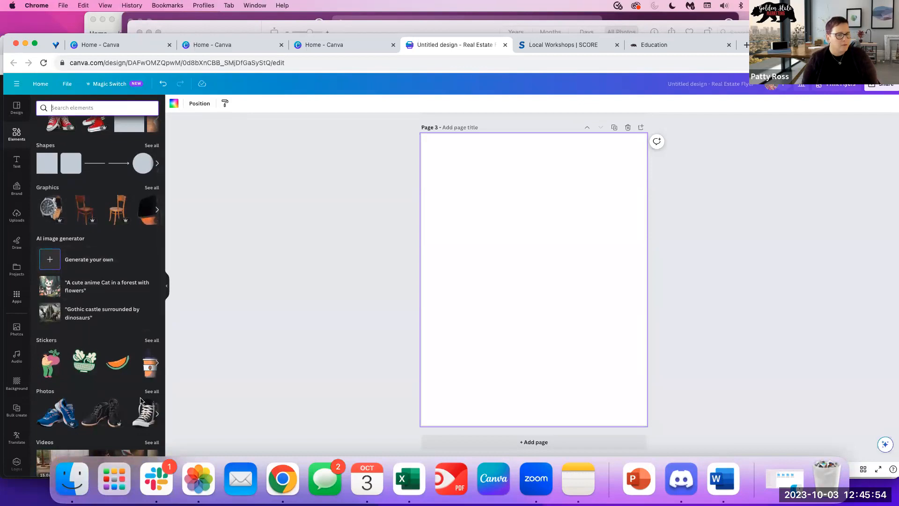
{"action": "scroll", "coordinate": [137, 368], "scroll_direction": "down", "scroll_amount": 4}
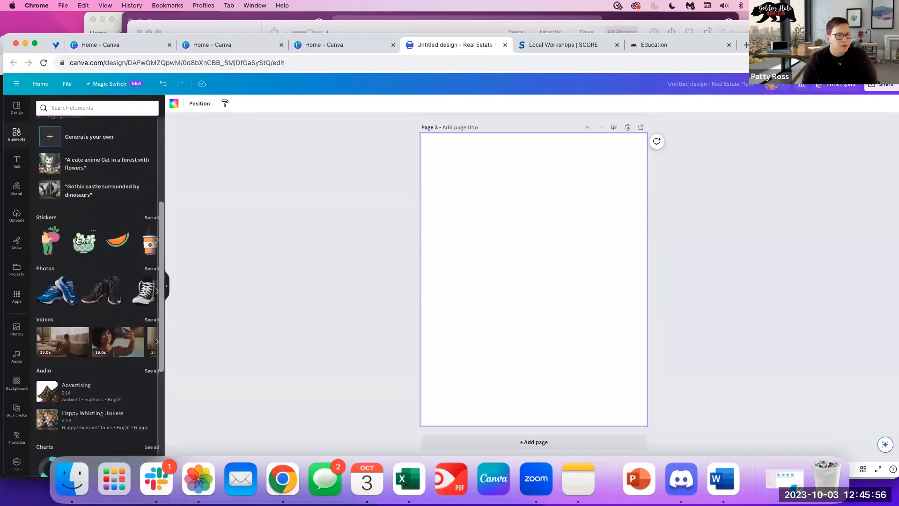
{"action": "left_click", "coordinate": [78, 240]}
{"action": "left_click", "coordinate": [151, 218]}
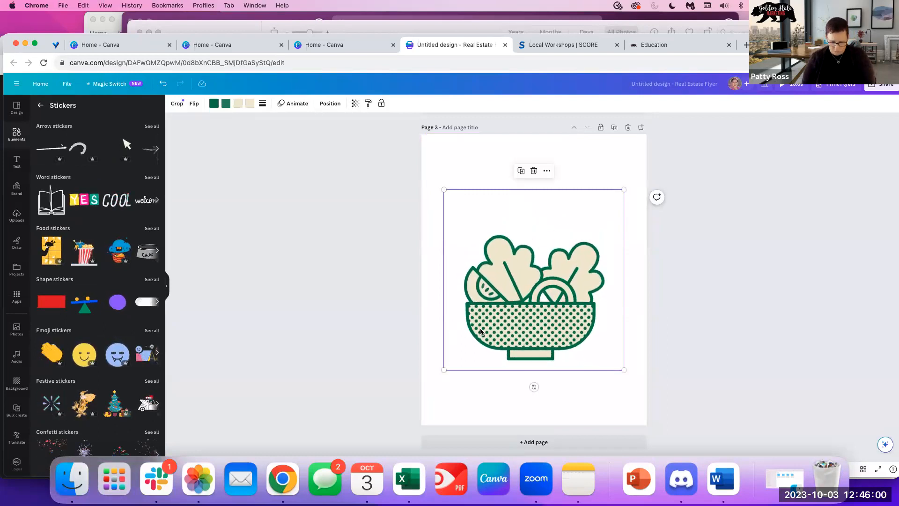
{"action": "key", "text": "Delete"}
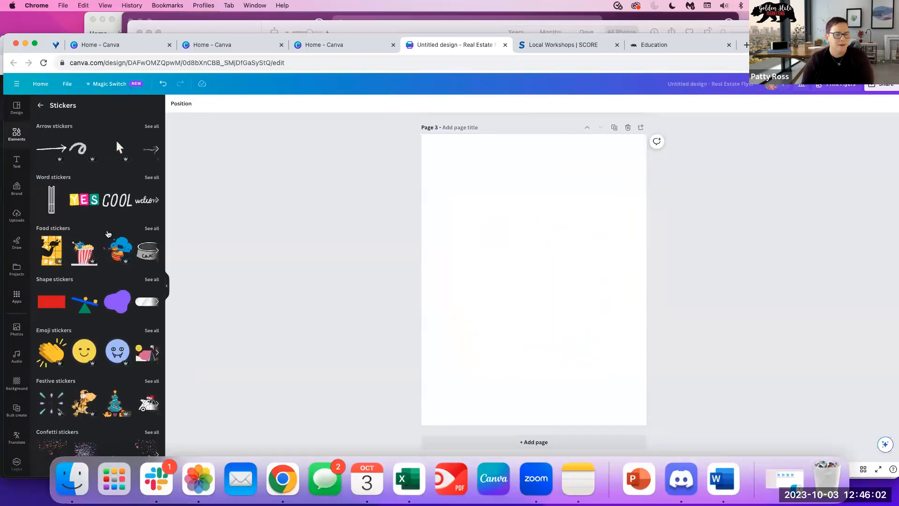
{"action": "left_click", "coordinate": [44, 354]}
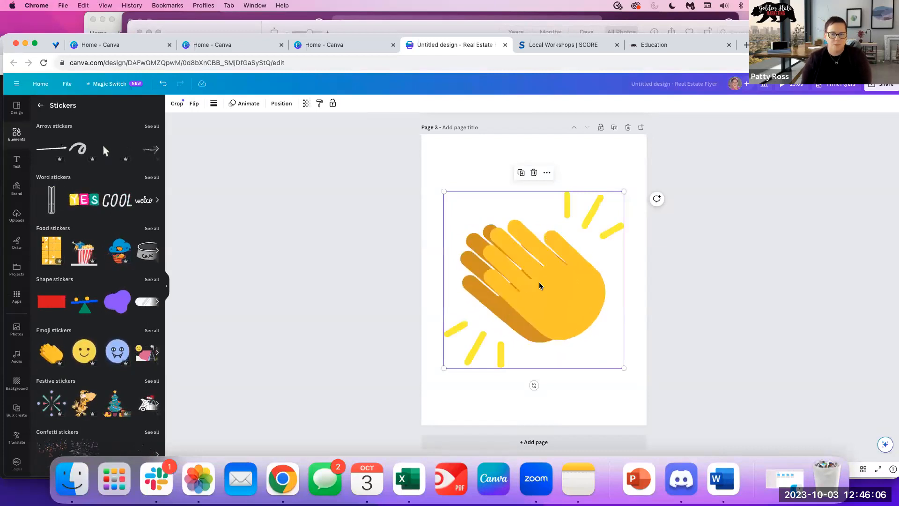
{"action": "key", "text": "Delete"}
Add the living-room stock video to page 3 and start a new browser tab.
{"action": "scroll", "coordinate": [88, 375], "scroll_direction": "down", "scroll_amount": 5}
{"action": "scroll", "coordinate": [87, 375], "scroll_direction": "up", "scroll_amount": 5}
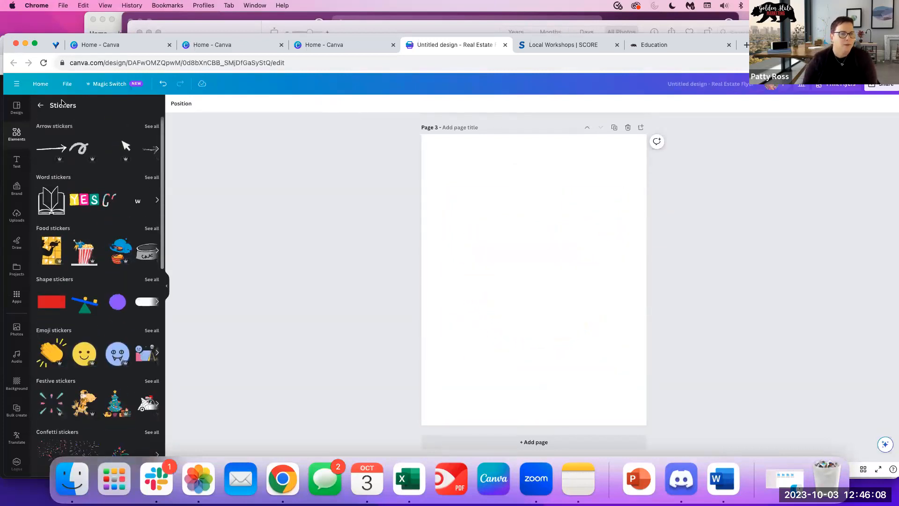
{"action": "left_click", "coordinate": [40, 105]}
{"action": "scroll", "coordinate": [109, 327], "scroll_direction": "down", "scroll_amount": 6}
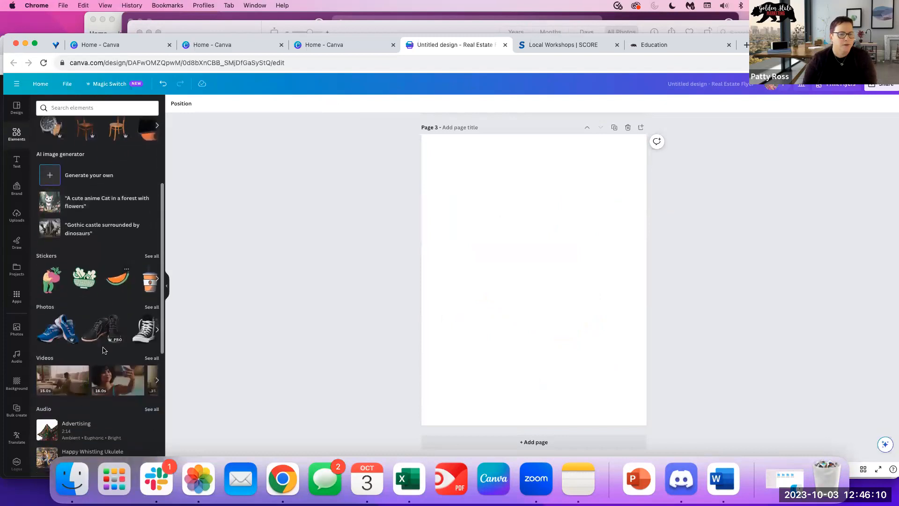
{"action": "left_click", "coordinate": [62, 260]}
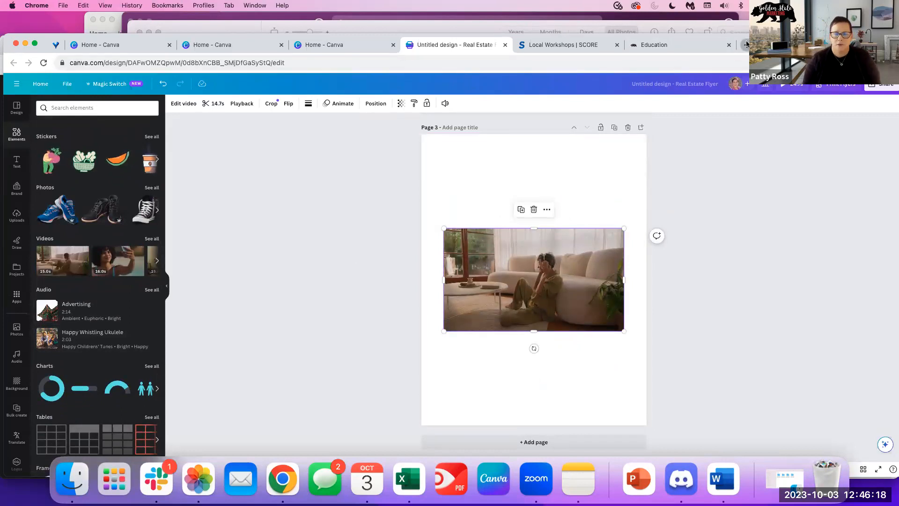
{"action": "key", "text": "super+t"}
Load youtube.com, open The Mystery Train video, then switch back to a Canva home tab.
{"action": "type", "text": "youtube"}
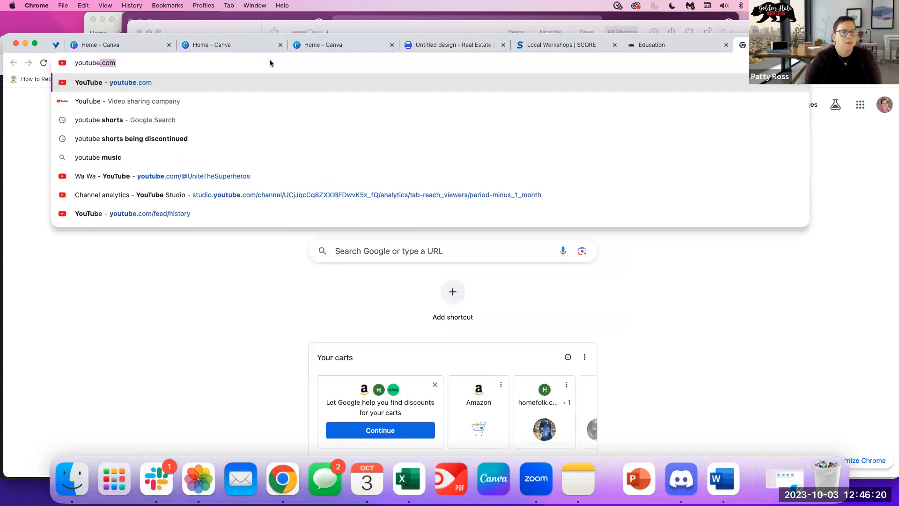
{"action": "key", "text": "Return"}
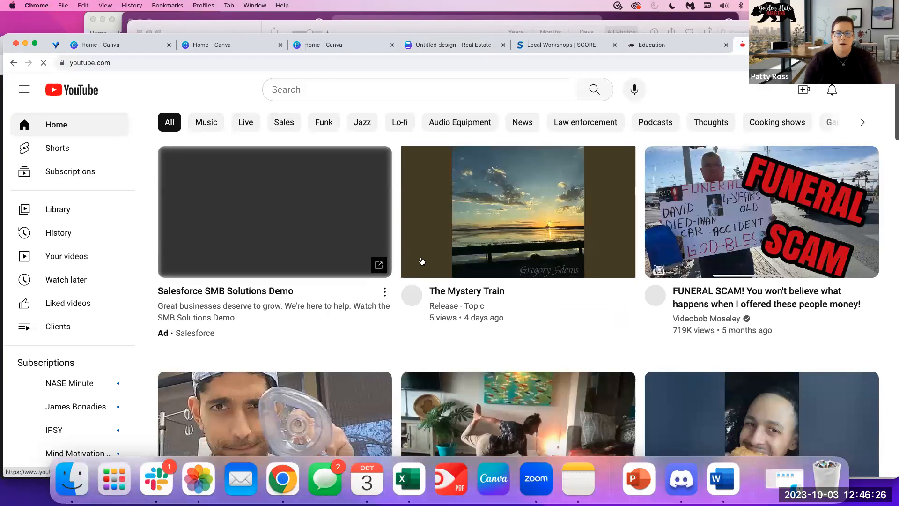
{"action": "left_click", "coordinate": [513, 233]}
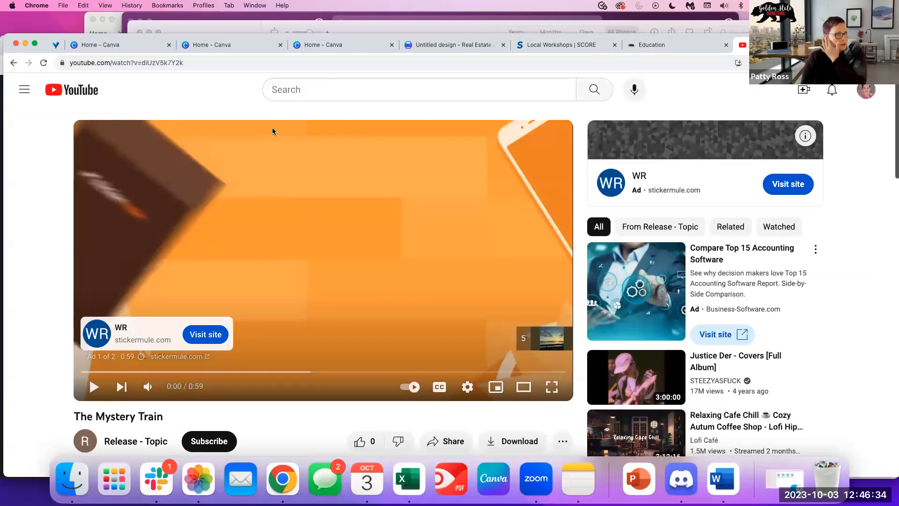
{"action": "left_click", "coordinate": [309, 47]}
{"action": "left_click", "coordinate": [231, 42]}
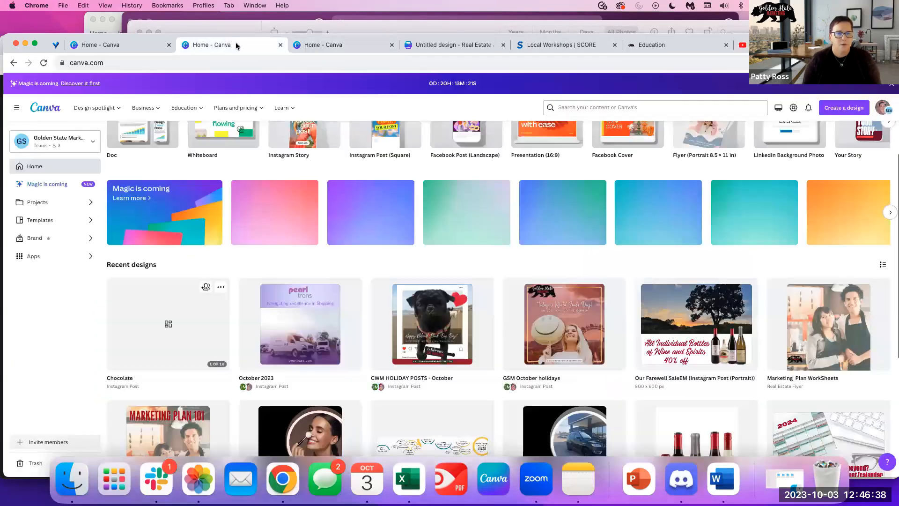
Delete the living-room video from page 3 and open Canva's YouTube app.
{"action": "left_click", "coordinate": [471, 45]}
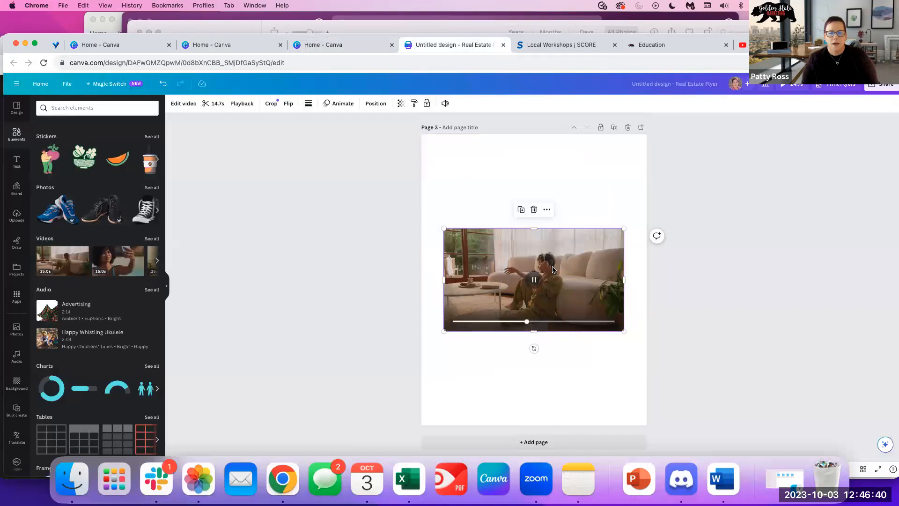
{"action": "key", "text": "Delete"}
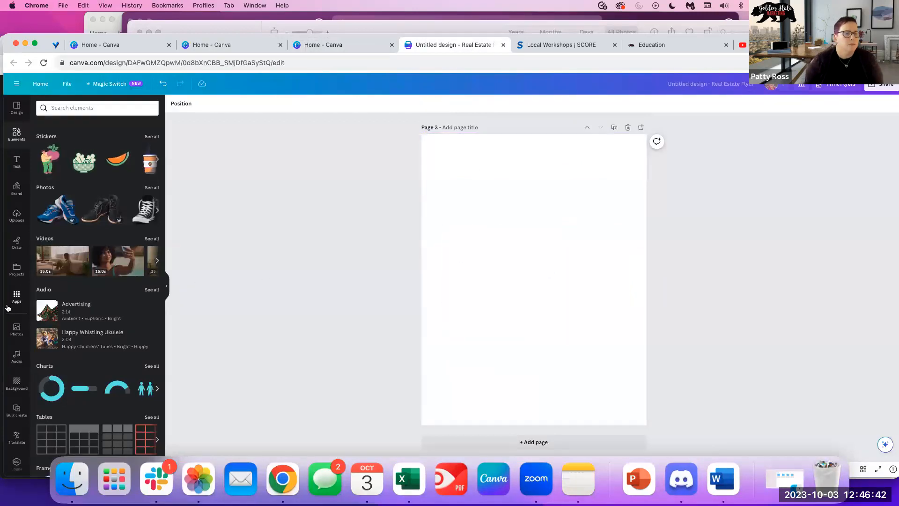
{"action": "left_click", "coordinate": [16, 297]}
{"action": "scroll", "coordinate": [106, 345], "scroll_direction": "down", "scroll_amount": 10}
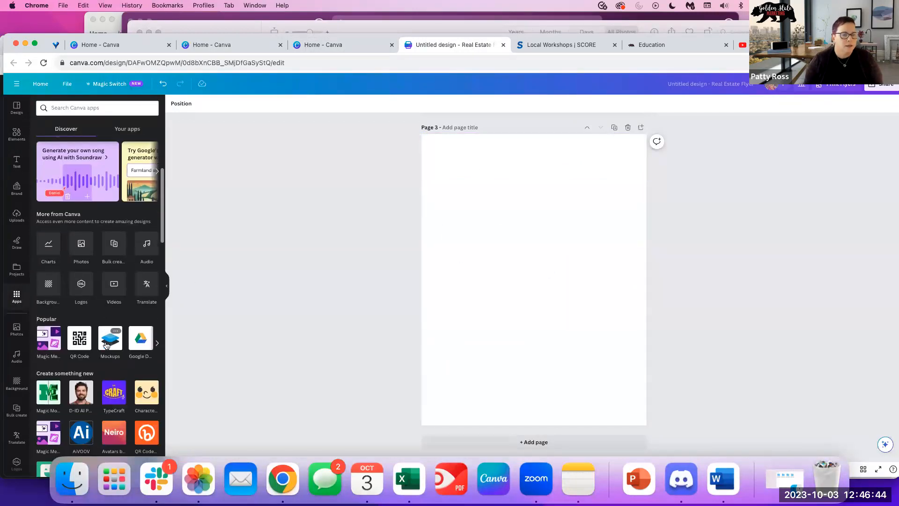
{"action": "scroll", "coordinate": [111, 360], "scroll_direction": "down", "scroll_amount": 5}
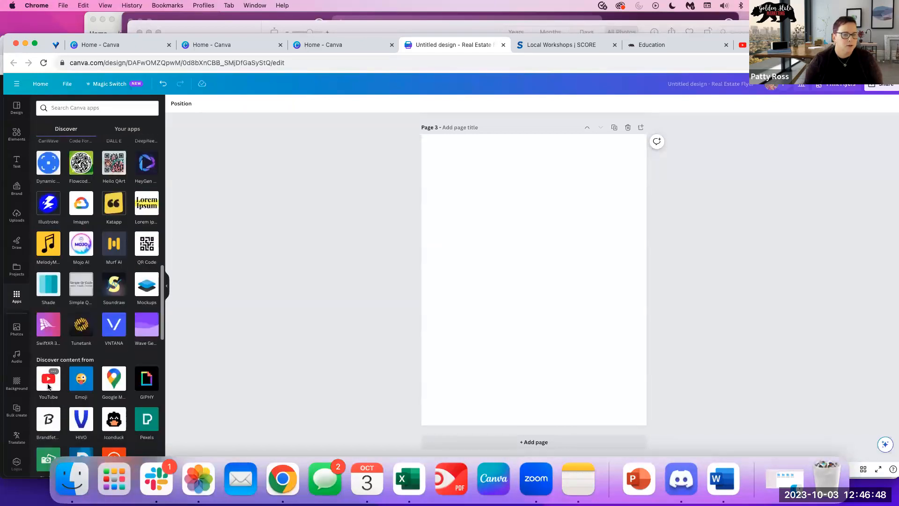
{"action": "left_click", "coordinate": [48, 381]}
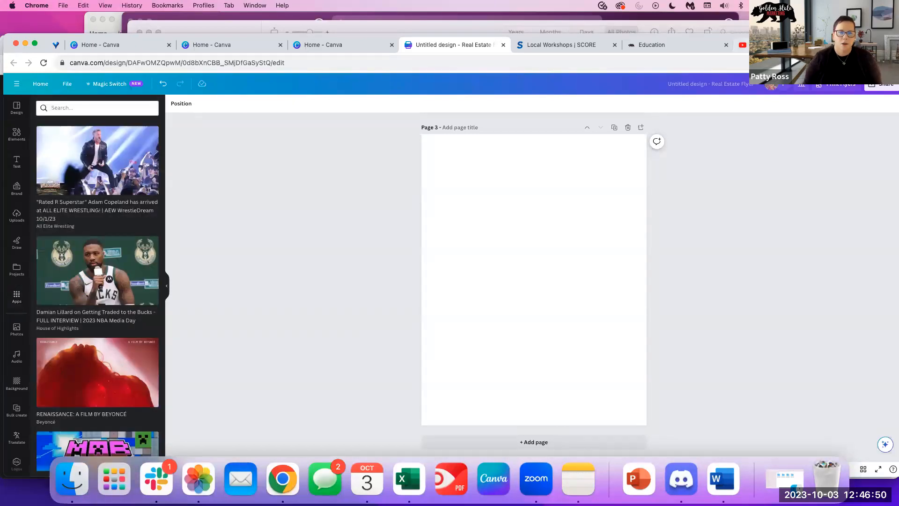
Copy The Mystery Train's YouTube link and search it in the YouTube app.
{"action": "left_click", "coordinate": [768, 45]}
{"action": "left_click", "coordinate": [232, 62]}
{"action": "key", "text": "super+c"}
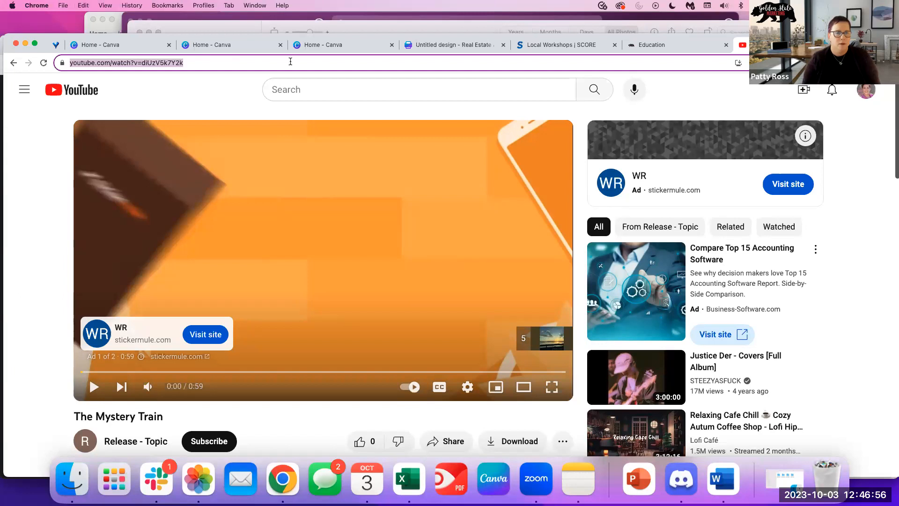
{"action": "left_click", "coordinate": [438, 47]}
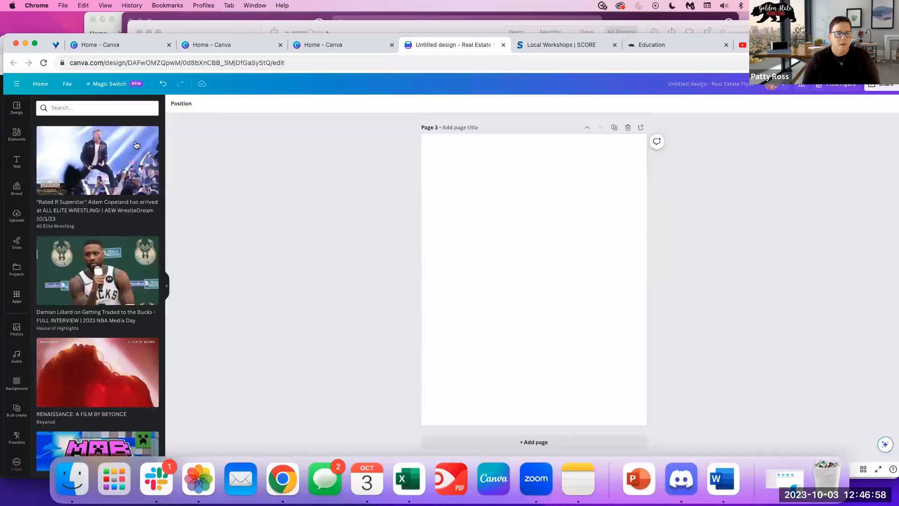
{"action": "key", "text": "super+v"}
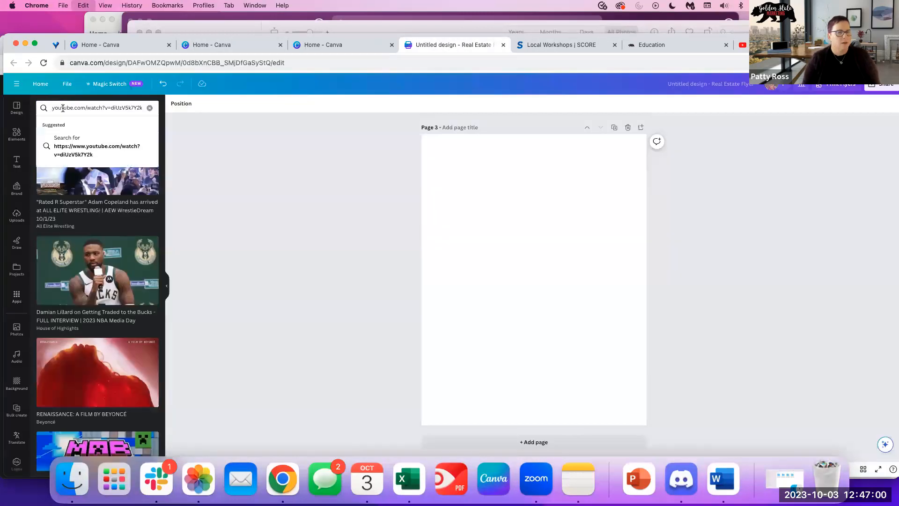
{"action": "key", "text": "Return"}
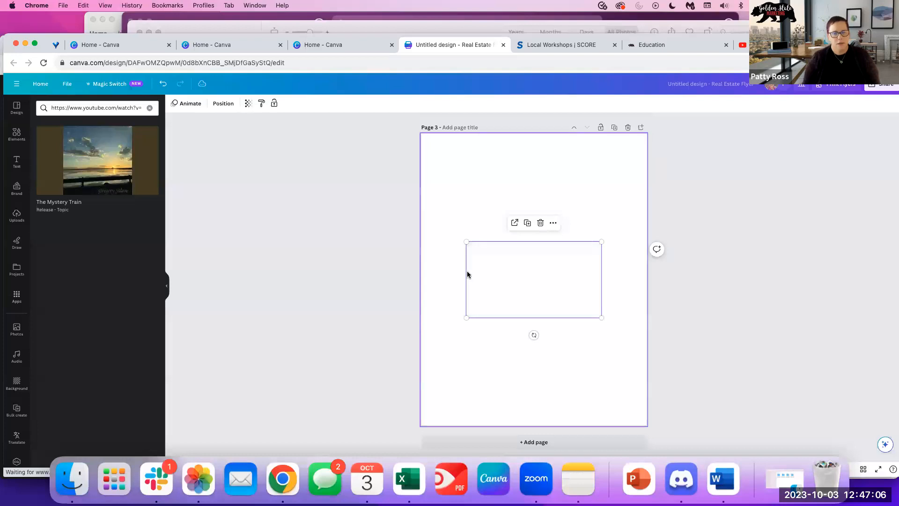
Move and enlarge The Mystery Train embed to the full page width.
{"action": "left_click_drag", "start_coordinate": [497, 271], "coordinate": [447, 243]}
{"action": "left_click_drag", "start_coordinate": [565, 290], "coordinate": [646, 337]}
{"action": "left_click", "coordinate": [380, 292]}
{"action": "left_click", "coordinate": [504, 181]}
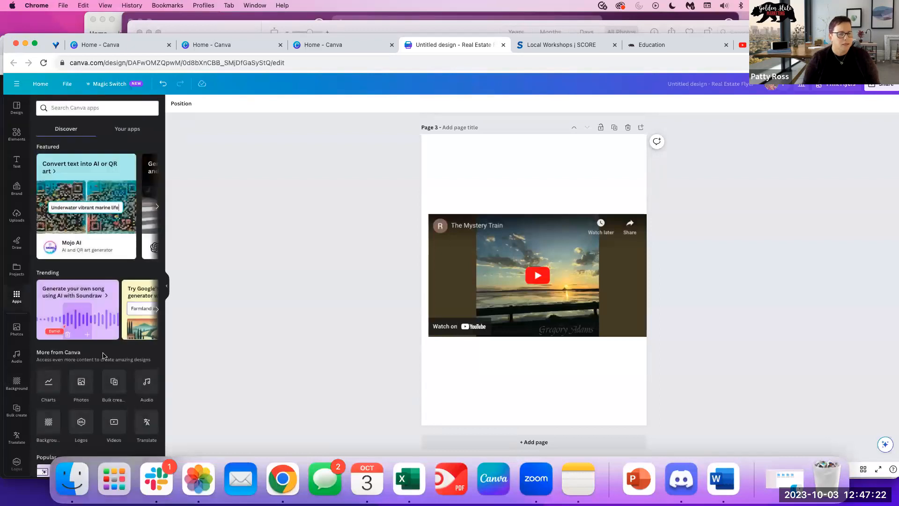
Reopen the YouTube app, clear the link, and search for 'aerosmith'.
{"action": "scroll", "coordinate": [101, 392], "scroll_direction": "down", "scroll_amount": 15}
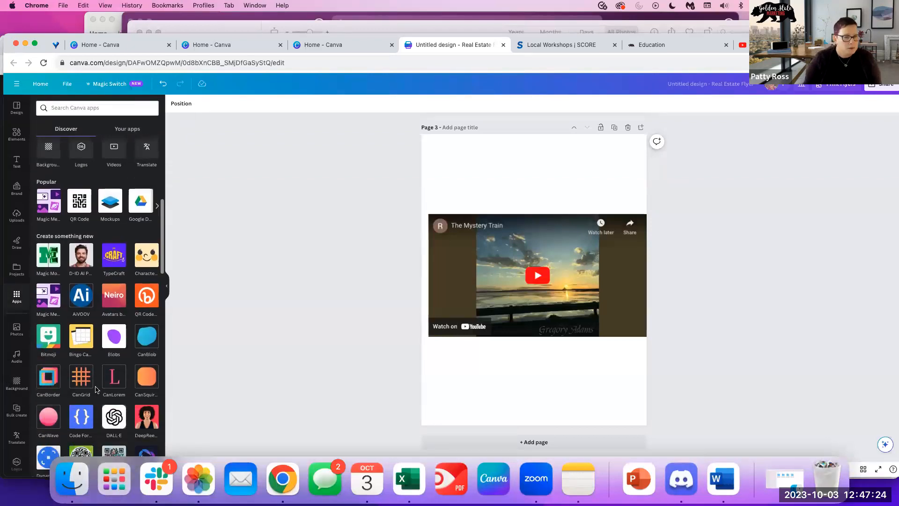
{"action": "scroll", "coordinate": [96, 388], "scroll_direction": "down", "scroll_amount": 3}
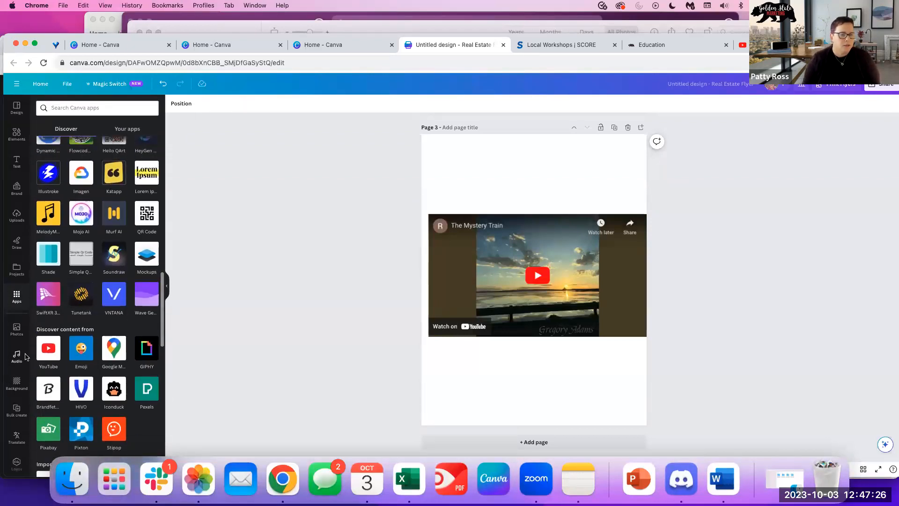
{"action": "left_click", "coordinate": [43, 358]}
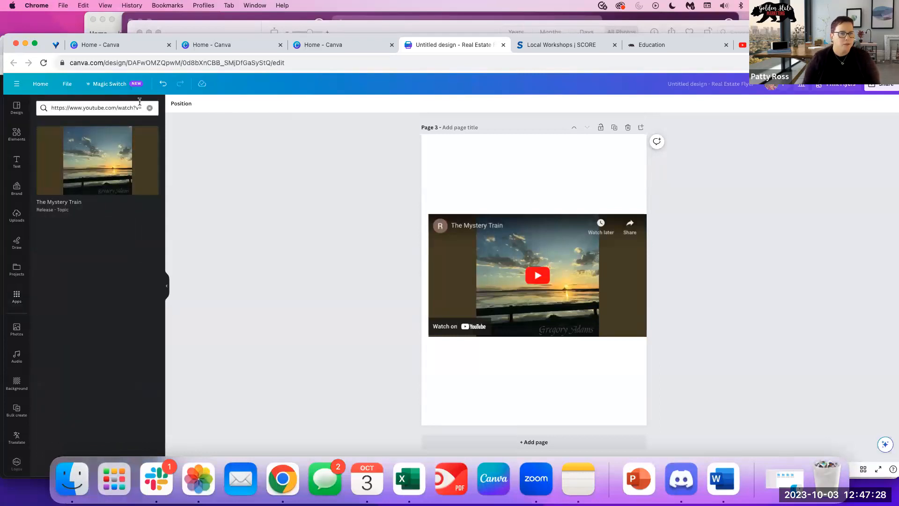
{"action": "left_click", "coordinate": [149, 108]}
{"action": "scroll", "coordinate": [129, 415], "scroll_direction": "down", "scroll_amount": 10}
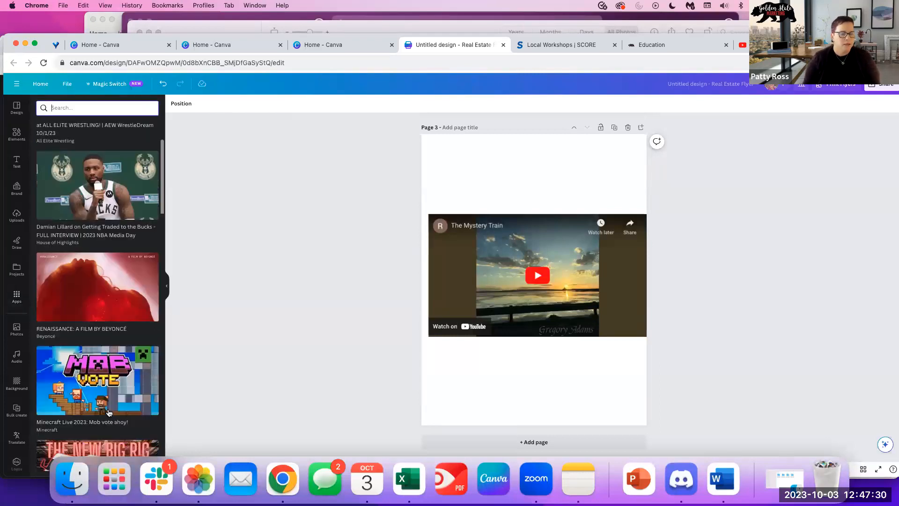
{"action": "left_click", "coordinate": [77, 107]}
{"action": "type", "text": "aerosmith"}
{"action": "key", "text": "Return"}
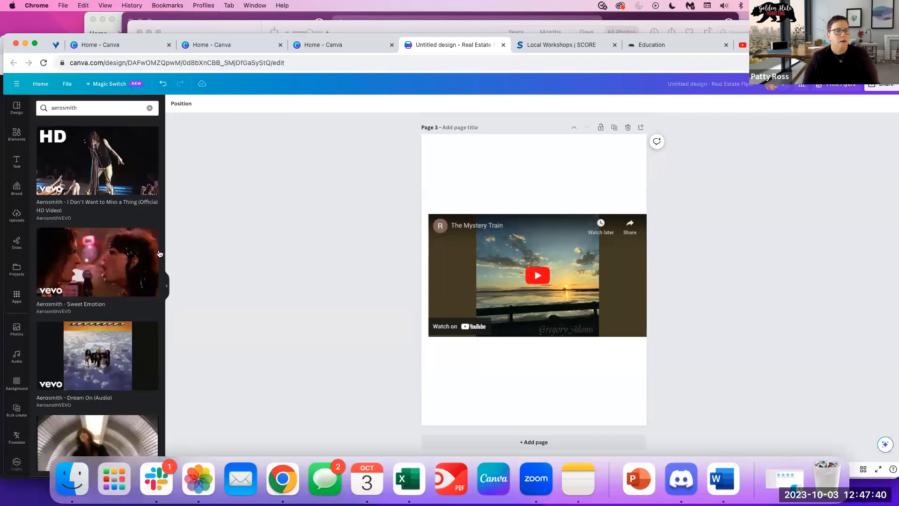
Delete The Mystery Train embed, leaving page 3 blank.
{"action": "scroll", "coordinate": [132, 375], "scroll_direction": "down", "scroll_amount": 4}
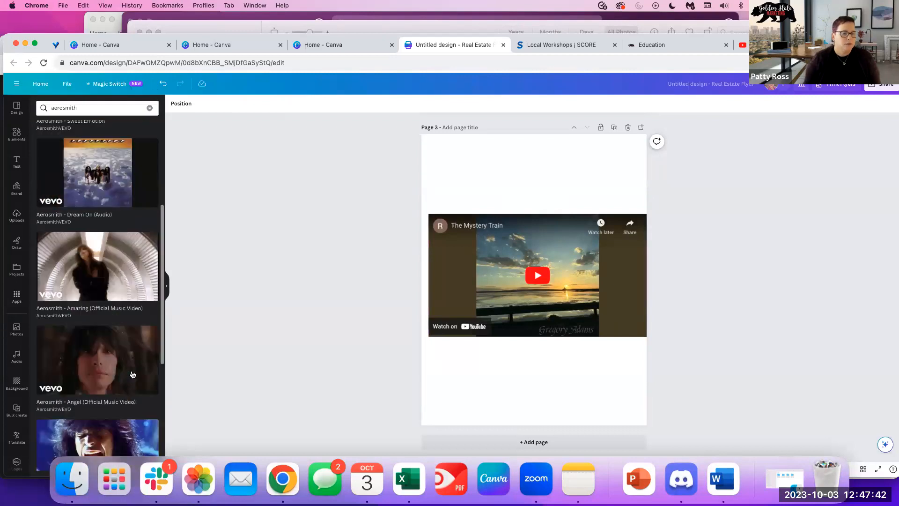
{"action": "scroll", "coordinate": [133, 374], "scroll_direction": "down", "scroll_amount": 1}
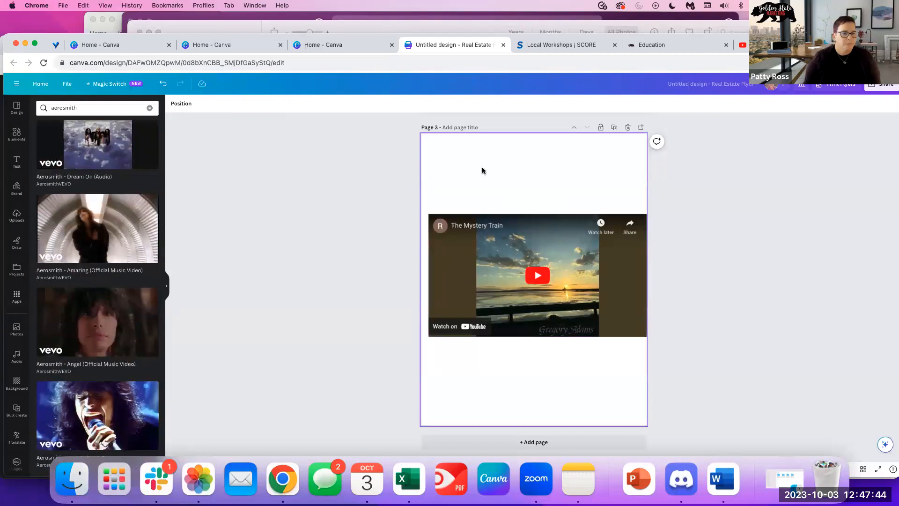
{"action": "left_click", "coordinate": [618, 330]}
{"action": "key", "text": "BackSpace"}
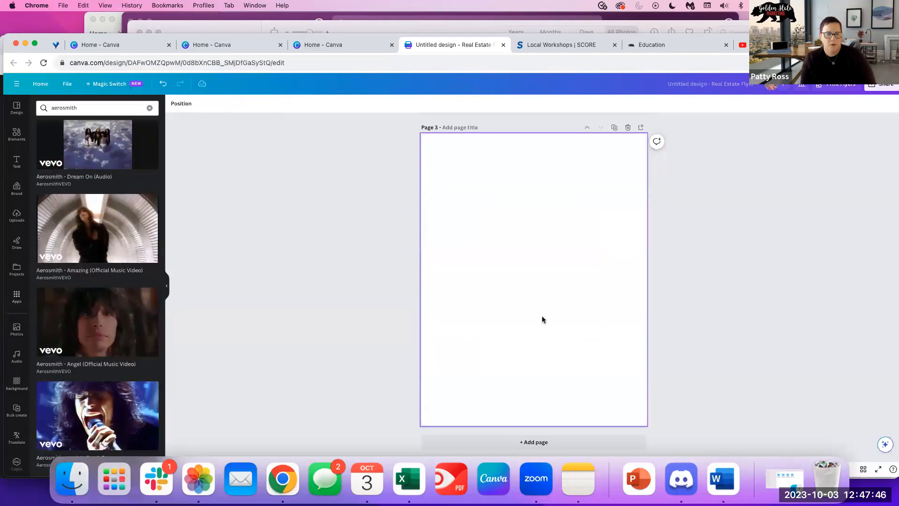
Fill blank page 3 with a single-photo grid, then open Create a design on the Canva home tab.
{"action": "left_click", "coordinate": [18, 136]}
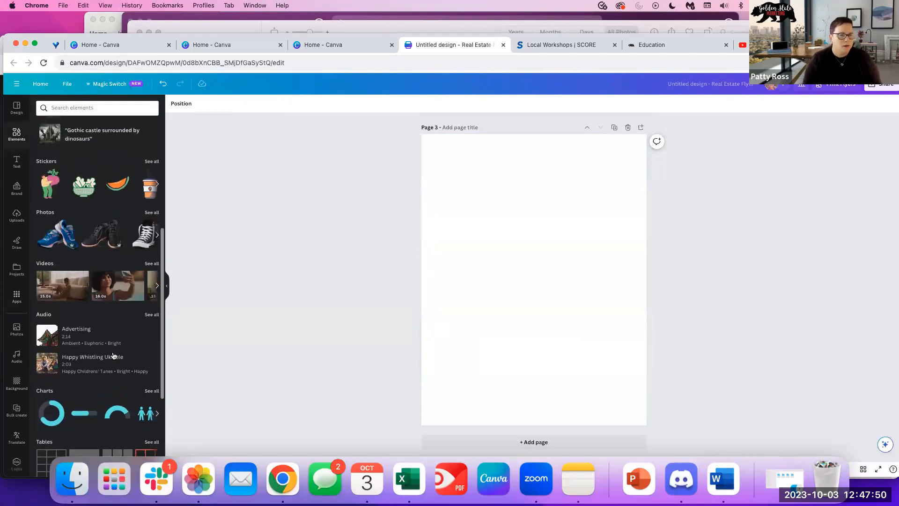
{"action": "left_click", "coordinate": [156, 288]}
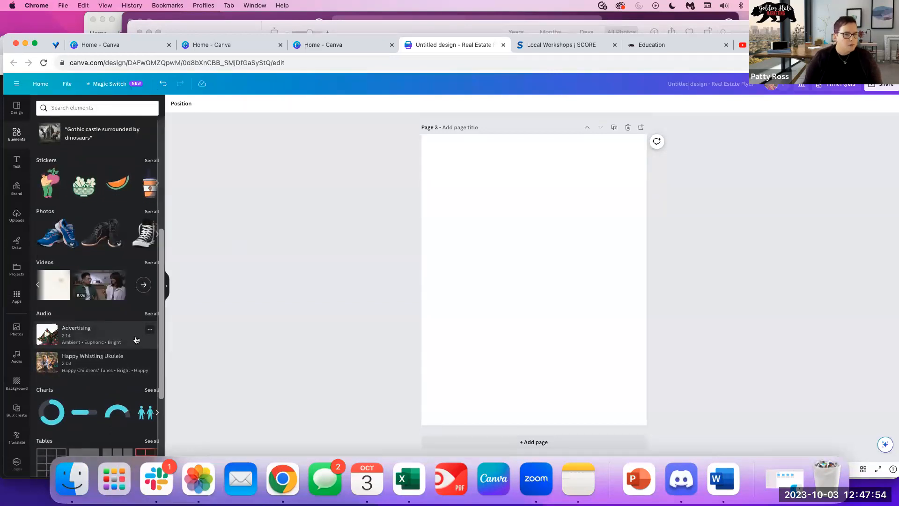
{"action": "scroll", "coordinate": [137, 340], "scroll_direction": "down", "scroll_amount": 2}
{"action": "scroll", "coordinate": [136, 340], "scroll_direction": "down", "scroll_amount": 1}
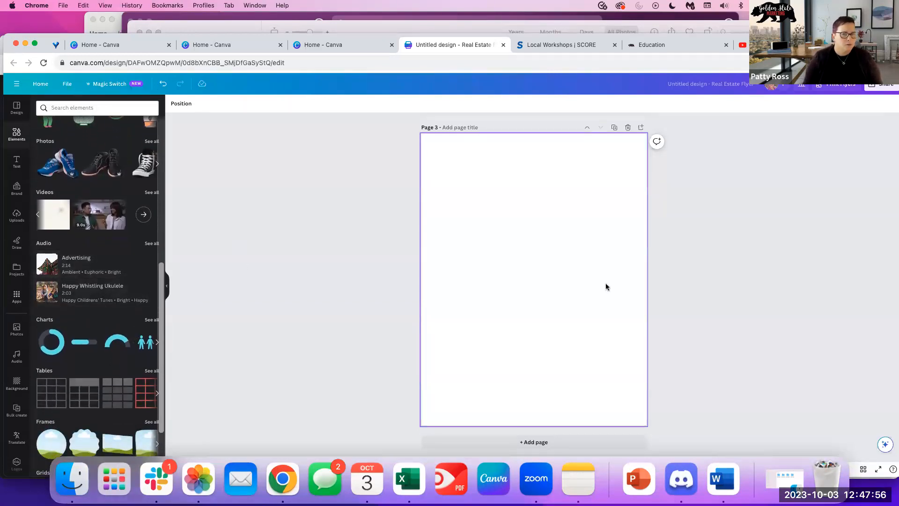
{"action": "scroll", "coordinate": [127, 330], "scroll_direction": "down", "scroll_amount": 3}
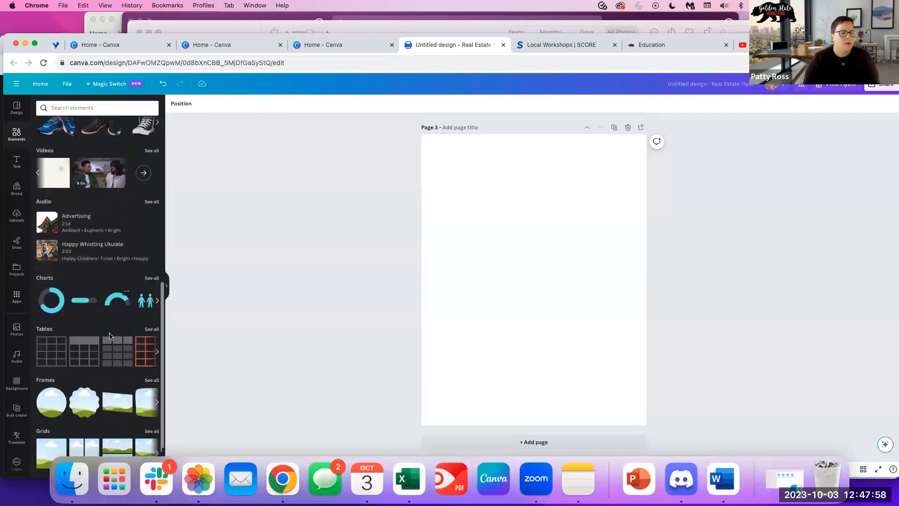
{"action": "scroll", "coordinate": [123, 336], "scroll_direction": "down", "scroll_amount": 3}
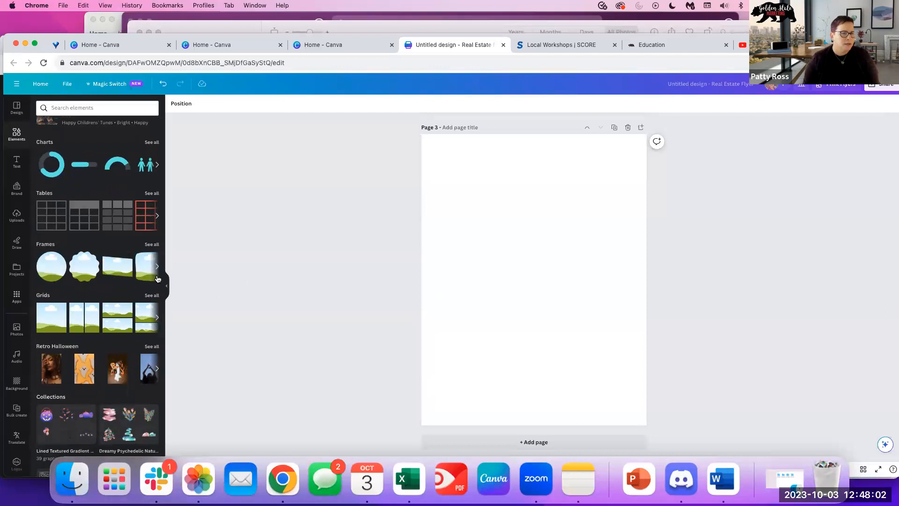
{"action": "left_click", "coordinate": [152, 295]}
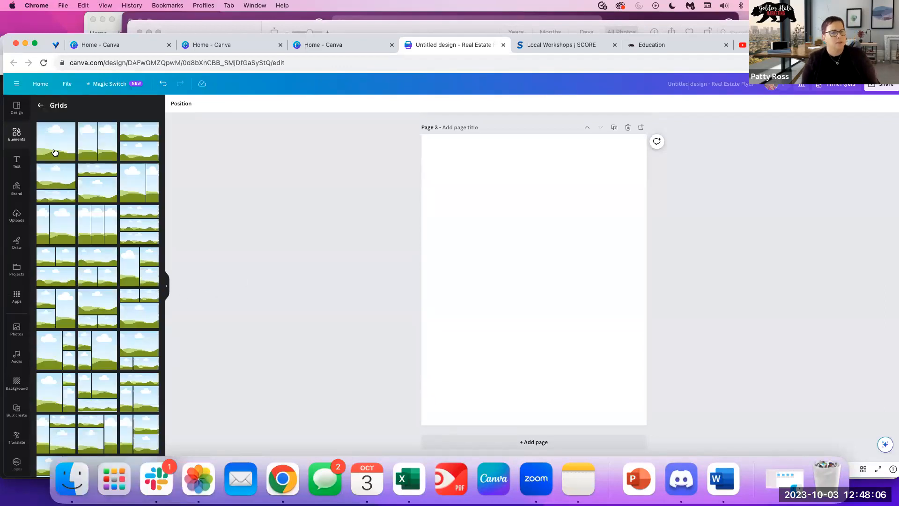
{"action": "left_click", "coordinate": [58, 142]}
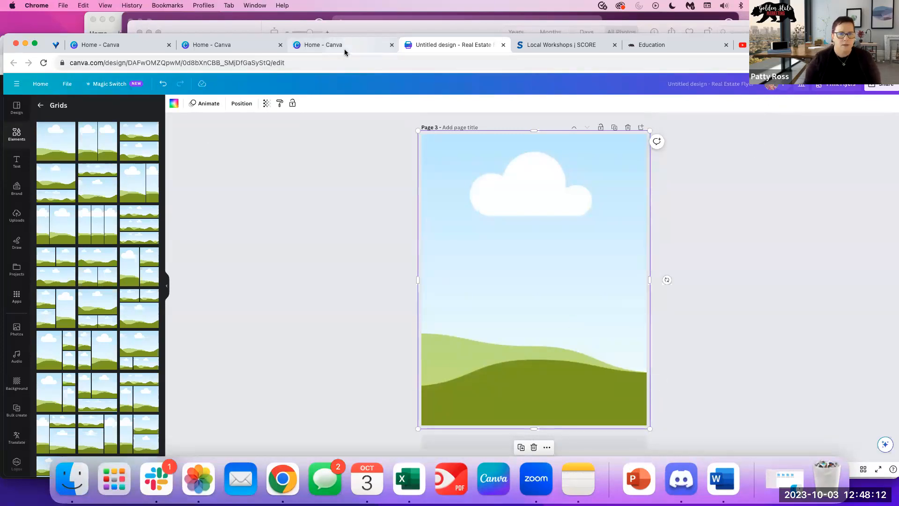
{"action": "left_click", "coordinate": [209, 44]}
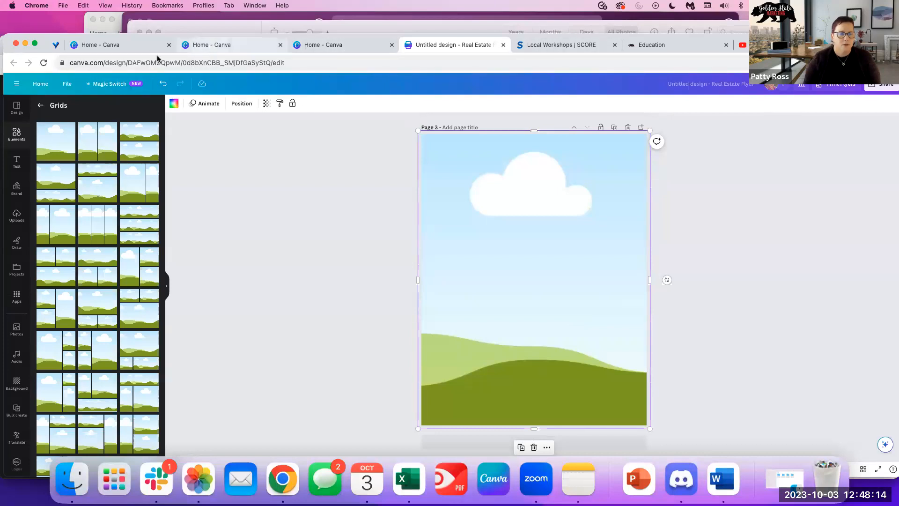
{"action": "left_click", "coordinate": [842, 108]}
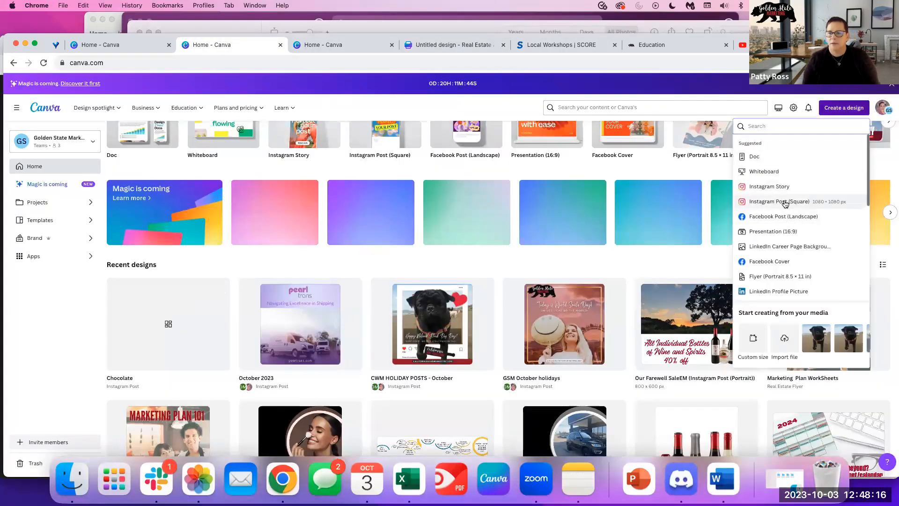
Start a square Instagram post, fill its page with a single-photo grid, and add a second page.
{"action": "left_click", "coordinate": [791, 200]}
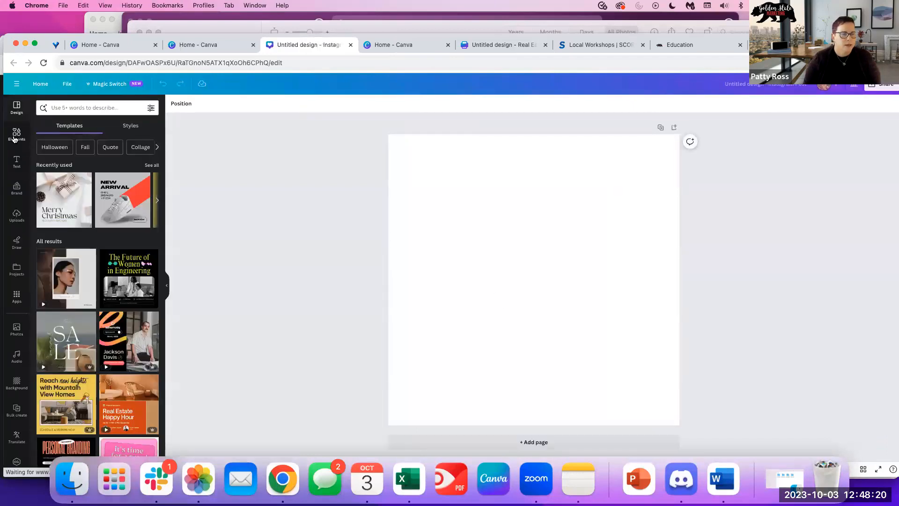
{"action": "left_click", "coordinate": [17, 135]}
{"action": "scroll", "coordinate": [96, 318], "scroll_direction": "down", "scroll_amount": 10}
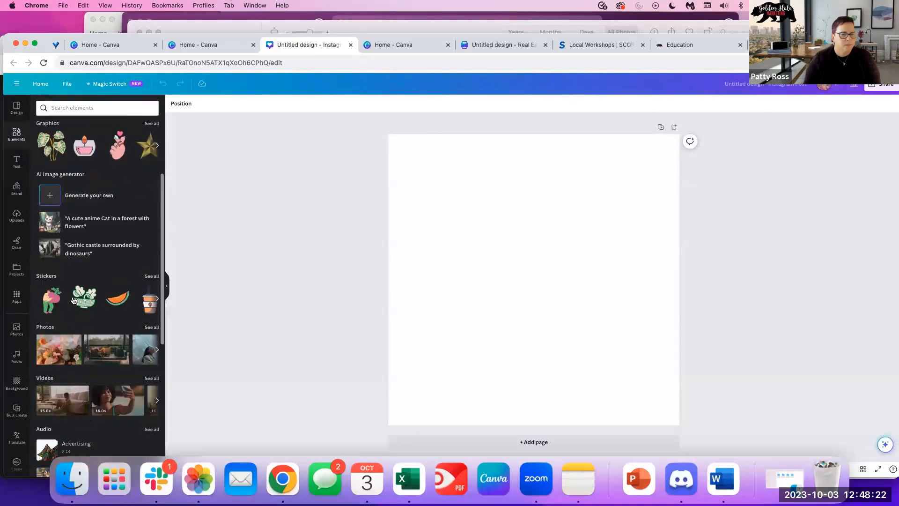
{"action": "scroll", "coordinate": [93, 344], "scroll_direction": "down", "scroll_amount": 2}
{"action": "left_click", "coordinate": [56, 307]}
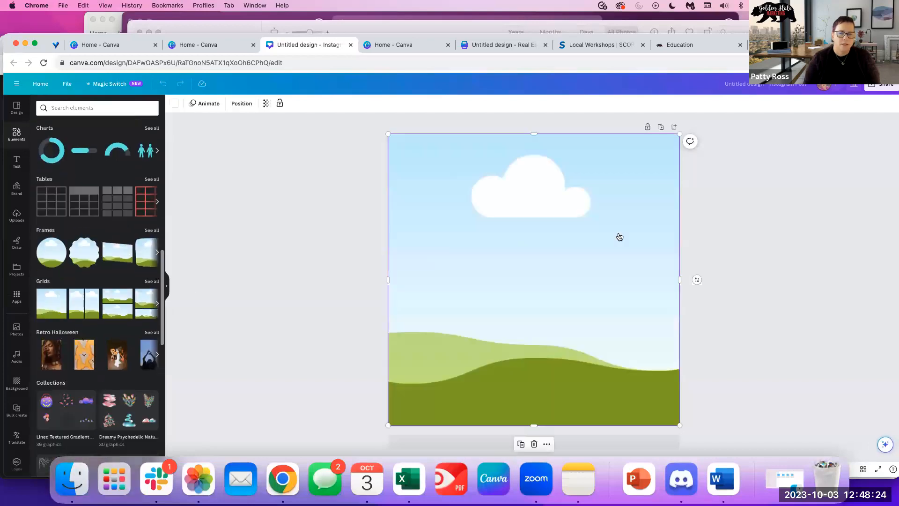
{"action": "left_click", "coordinate": [421, 446]}
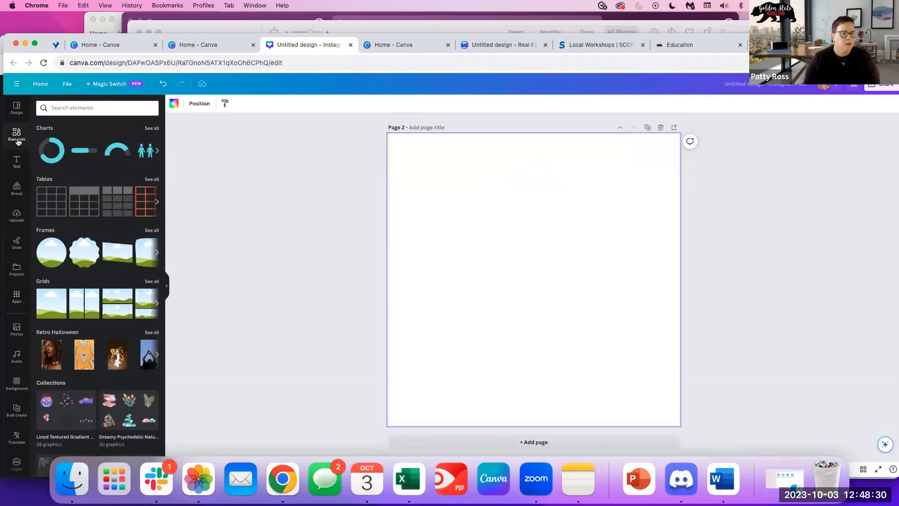
Add the uploaded pug photo to page 2, stretch it across the page, then delete it.
{"action": "left_click", "coordinate": [10, 220]}
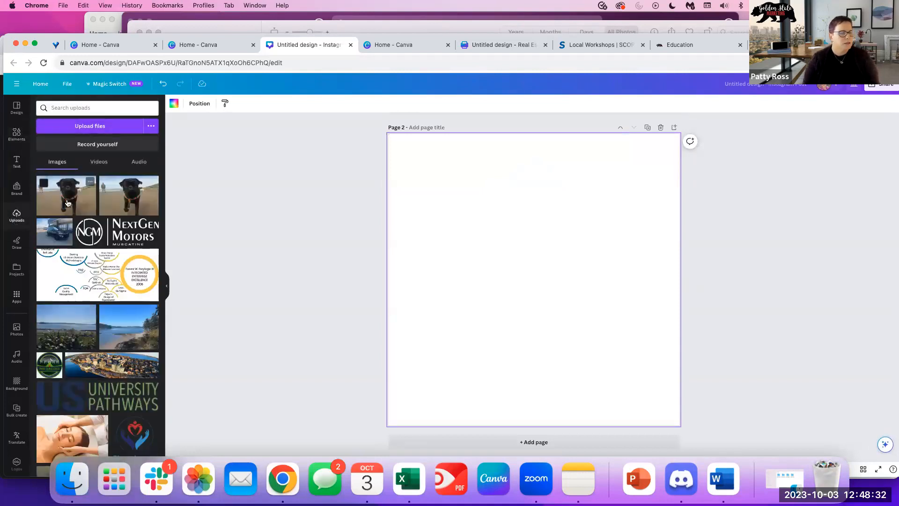
{"action": "left_click", "coordinate": [119, 200]}
{"action": "left_click_drag", "start_coordinate": [547, 303], "coordinate": [495, 219]}
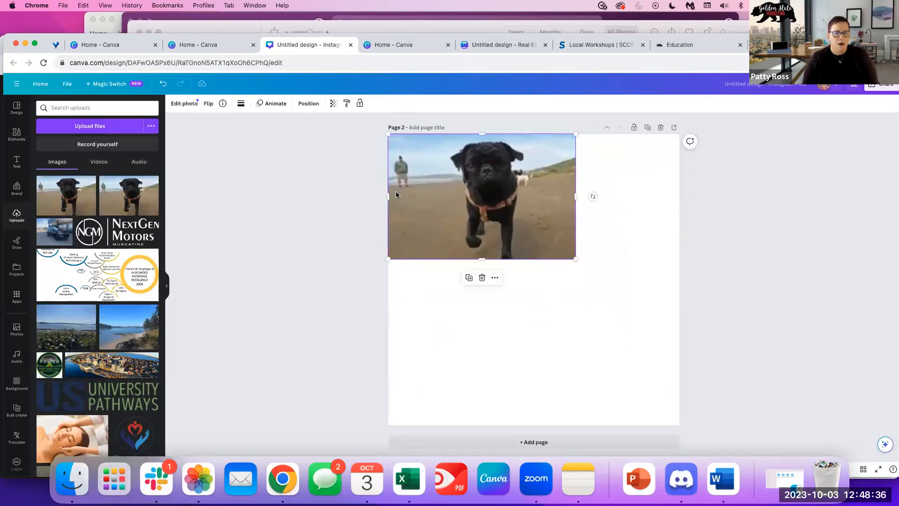
{"action": "left_click_drag", "start_coordinate": [389, 195], "coordinate": [403, 194]}
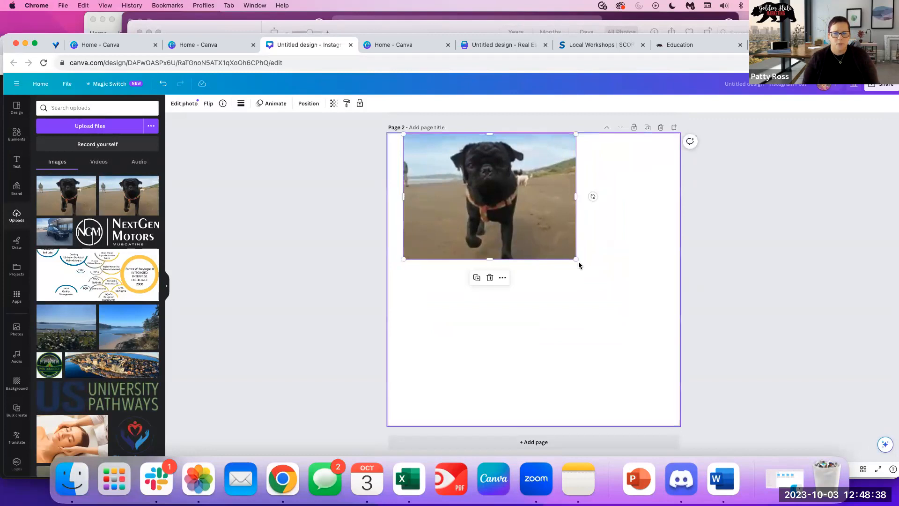
{"action": "left_click_drag", "start_coordinate": [603, 276], "coordinate": [685, 339]}
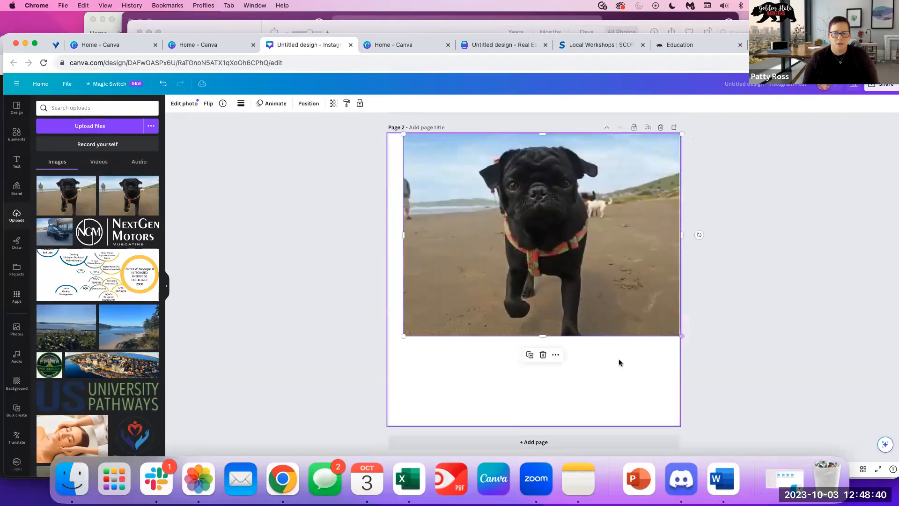
{"action": "left_click_drag", "start_coordinate": [544, 337], "coordinate": [542, 425]}
{"action": "left_click_drag", "start_coordinate": [401, 281], "coordinate": [382, 281]}
{"action": "left_click", "coordinate": [683, 262]}
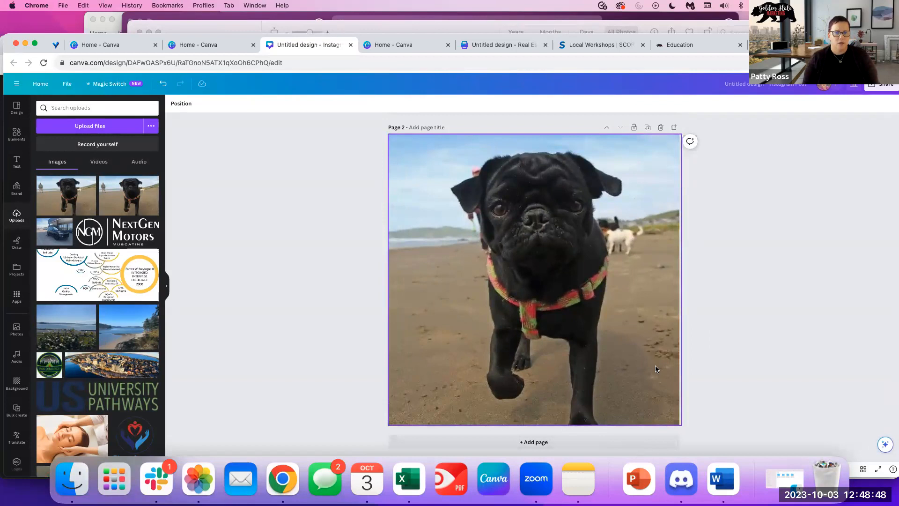
{"action": "left_click", "coordinate": [597, 354]}
{"action": "left_click_drag", "start_coordinate": [388, 280], "coordinate": [434, 280]}
{"action": "left_click_drag", "start_coordinate": [684, 279], "coordinate": [639, 280]}
{"action": "left_click_drag", "start_coordinate": [436, 426], "coordinate": [355, 470]}
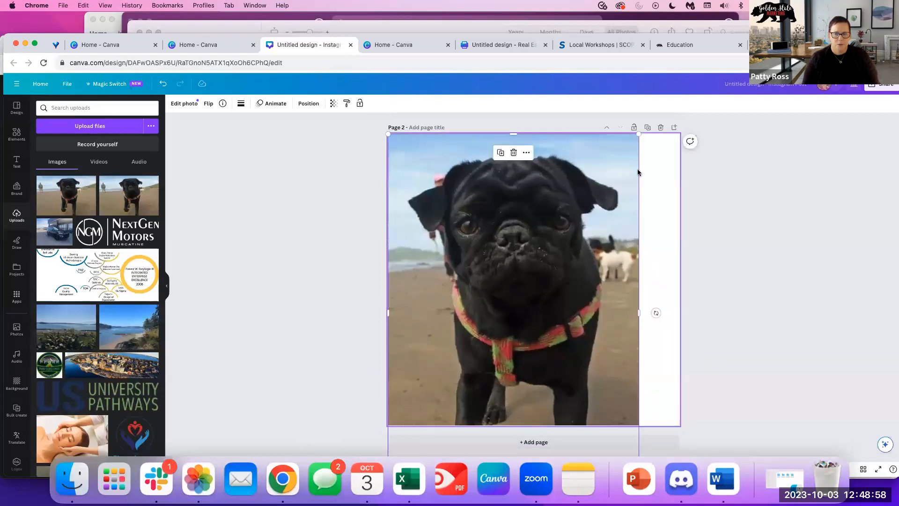
{"action": "left_click_drag", "start_coordinate": [641, 135], "coordinate": [644, 243]}
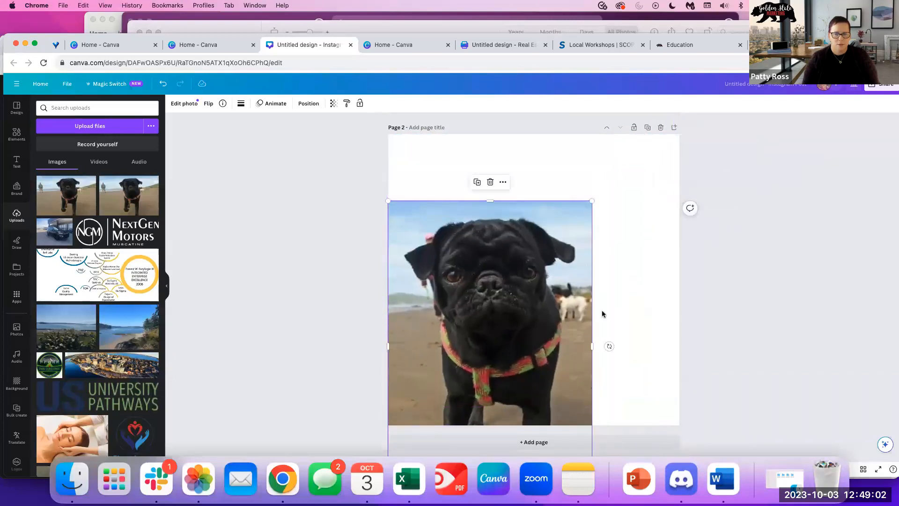
{"action": "key", "text": "Delete"}
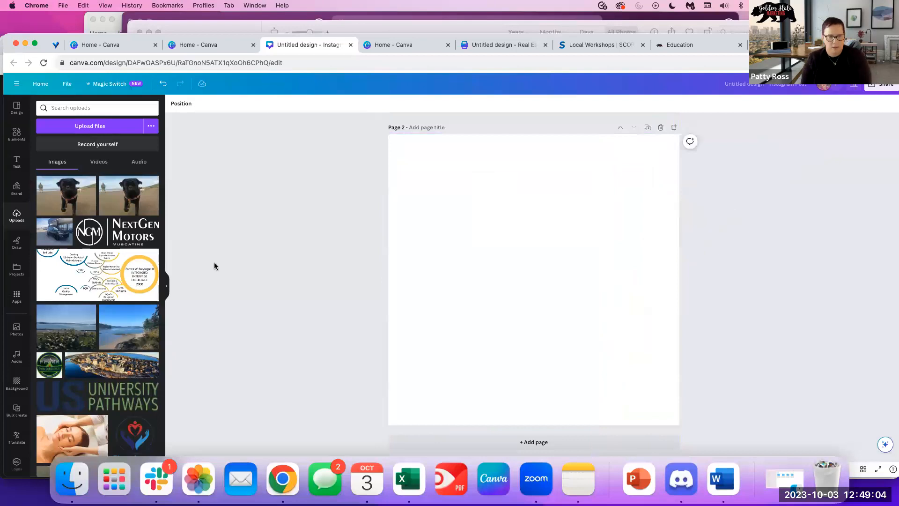
Re-add the pug photo, stretch it to fill page 2, and delete it again.
{"action": "left_click", "coordinate": [66, 195]}
{"action": "left_click_drag", "start_coordinate": [497, 287], "coordinate": [445, 204]}
{"action": "left_click_drag", "start_coordinate": [572, 255], "coordinate": [680, 328]}
{"action": "left_click_drag", "start_coordinate": [536, 355], "coordinate": [534, 426]}
{"action": "left_click", "coordinate": [815, 268]}
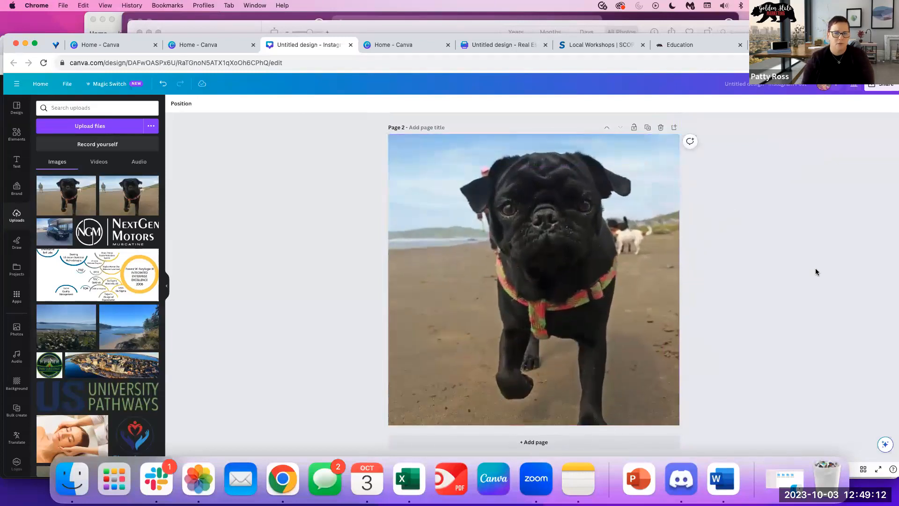
{"action": "left_click", "coordinate": [579, 230]}
{"action": "key", "text": "Delete"}
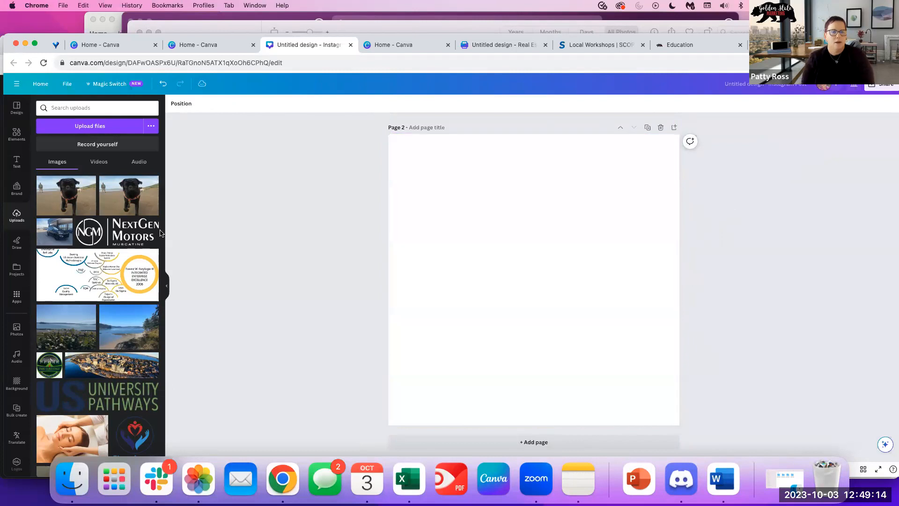
Drag the pug photo into page 1's grid, then add another copy onto page 2.
{"action": "scroll", "coordinate": [492, 254], "scroll_direction": "up", "scroll_amount": 5}
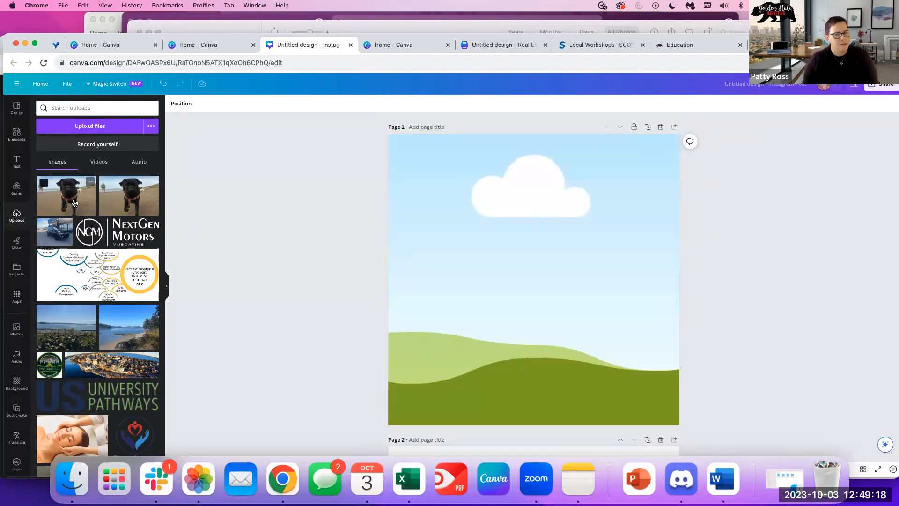
{"action": "left_click_drag", "start_coordinate": [89, 204], "coordinate": [392, 271]}
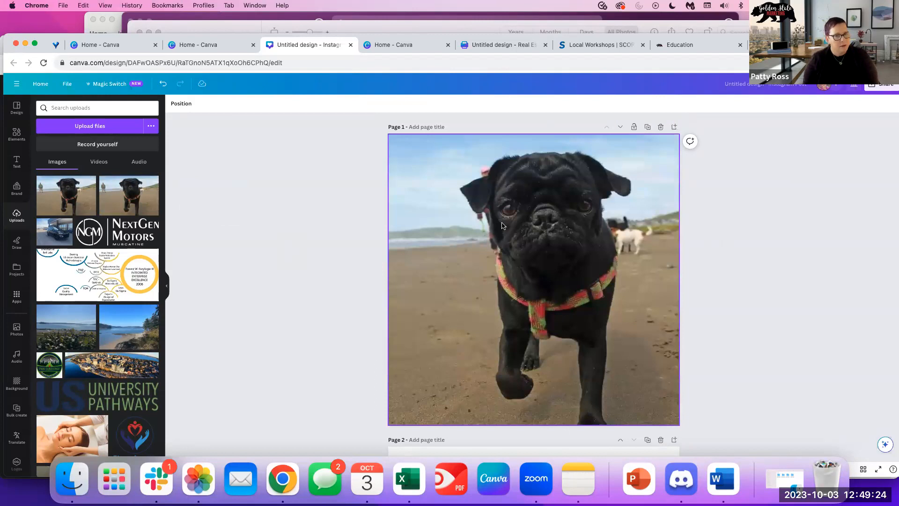
{"action": "scroll", "coordinate": [412, 319], "scroll_direction": "down", "scroll_amount": 2}
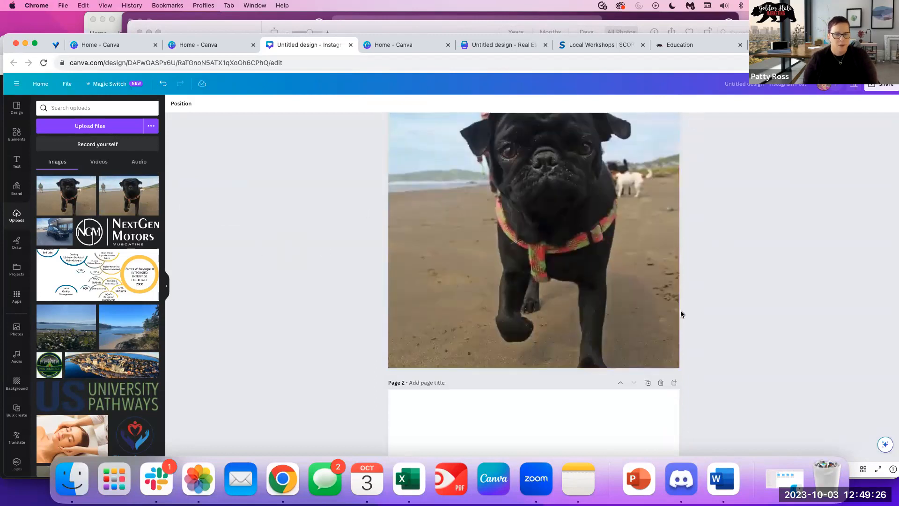
{"action": "scroll", "coordinate": [681, 314], "scroll_direction": "down", "scroll_amount": 5}
{"action": "left_click", "coordinate": [564, 335]}
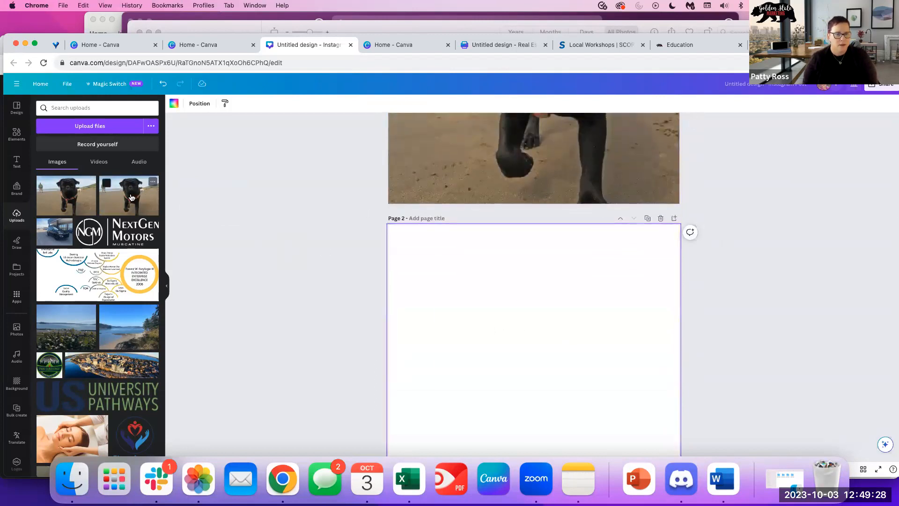
{"action": "left_click", "coordinate": [131, 198]}
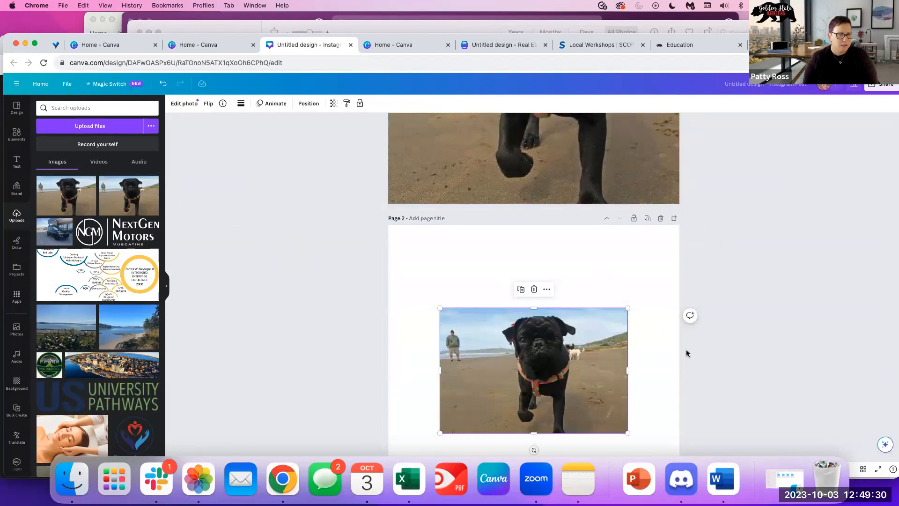
Undo the extra additions and drop the pug photo back into page 1's full-page grid.
{"action": "scroll", "coordinate": [686, 353], "scroll_direction": "up", "scroll_amount": 10}
{"action": "left_click", "coordinate": [507, 249]}
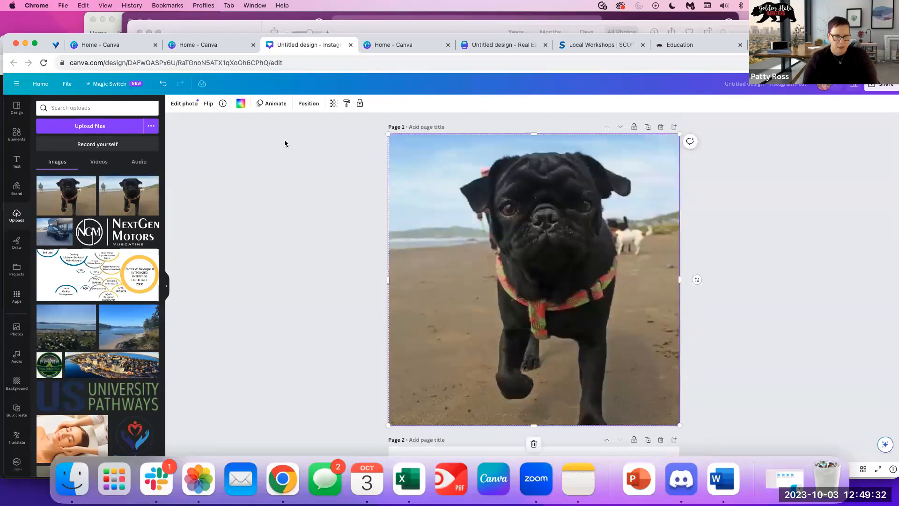
{"action": "left_click", "coordinate": [162, 88]}
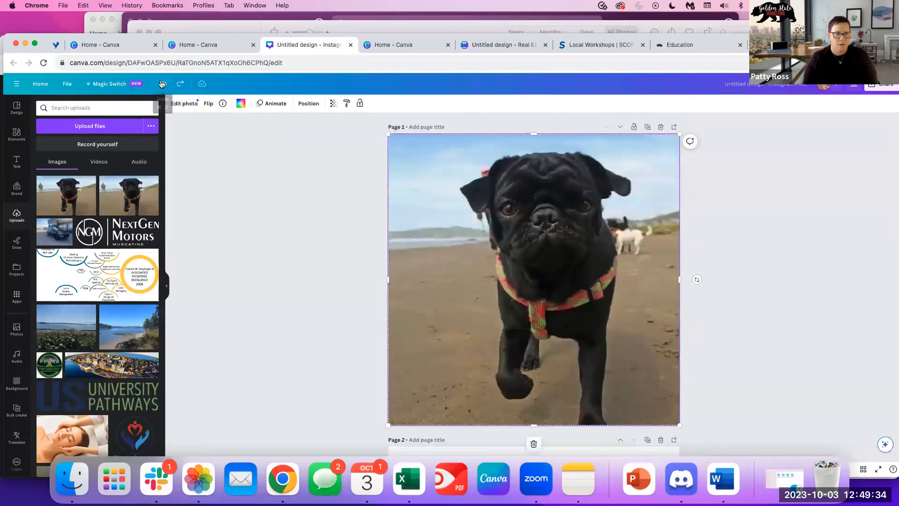
{"action": "left_click", "coordinate": [163, 83]}
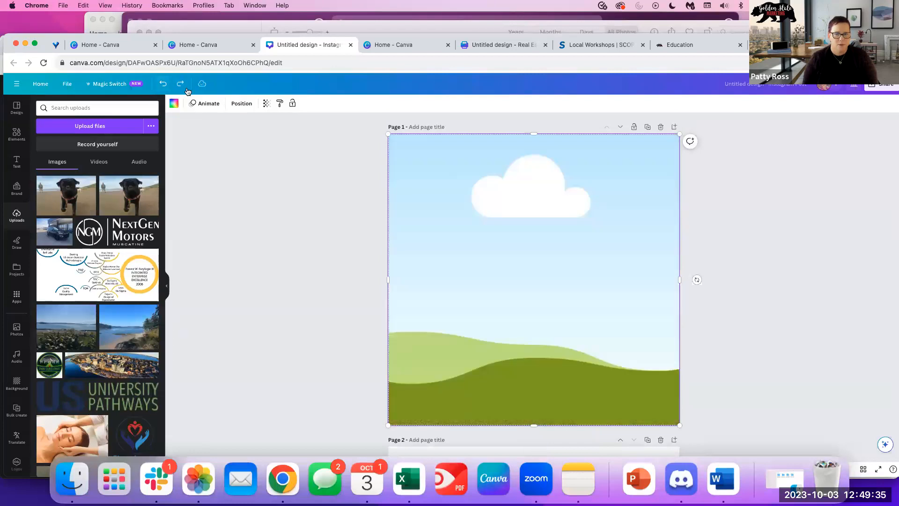
{"action": "left_click", "coordinate": [84, 200]}
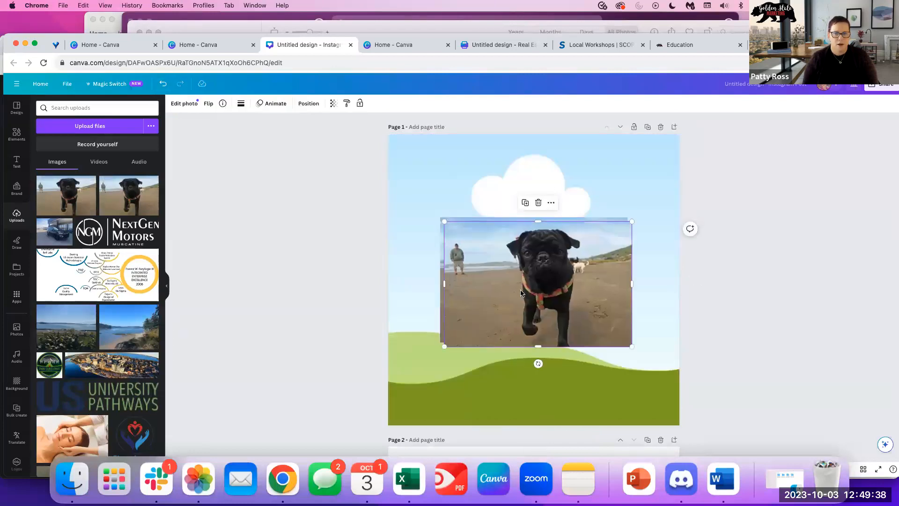
{"action": "key", "text": "Delete"}
{"action": "left_click_drag", "start_coordinate": [529, 293], "coordinate": [525, 276]}
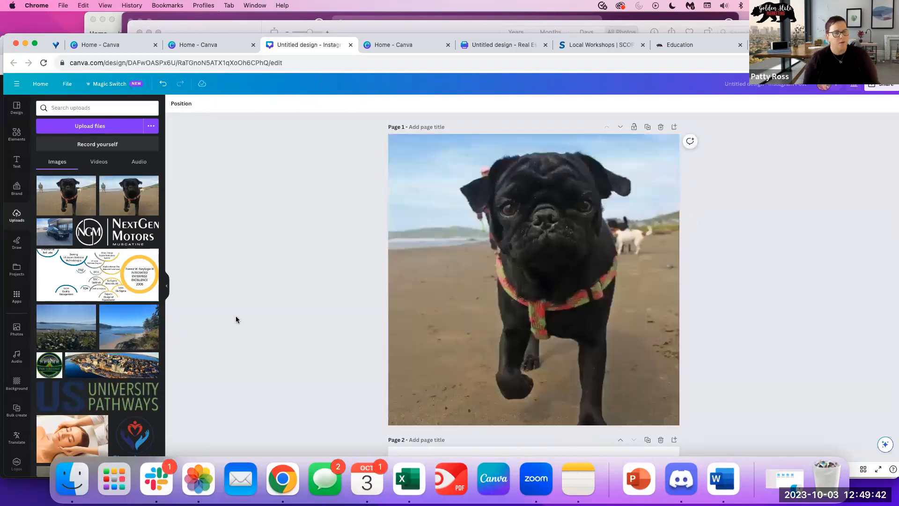
{"action": "left_click", "coordinate": [10, 136]}
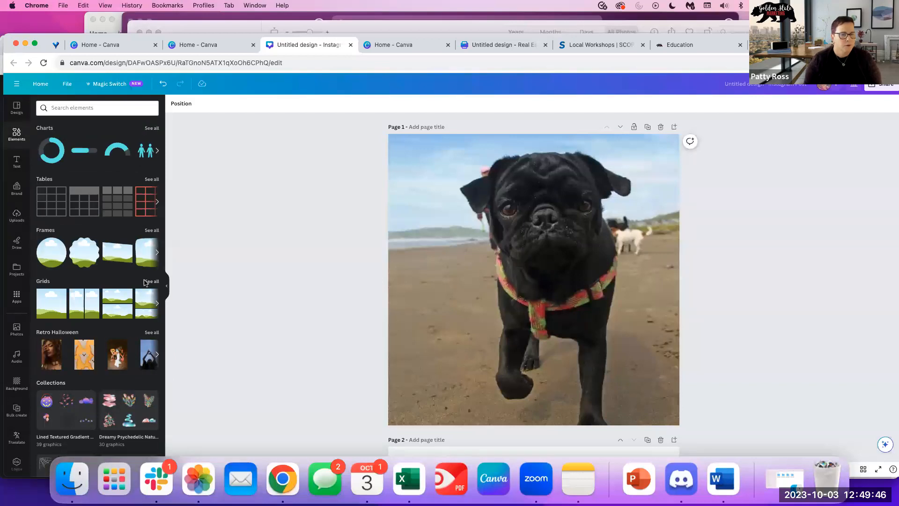
Apply the one-top, two-bottom three-cell grid to page 1.
{"action": "left_click", "coordinate": [150, 282]}
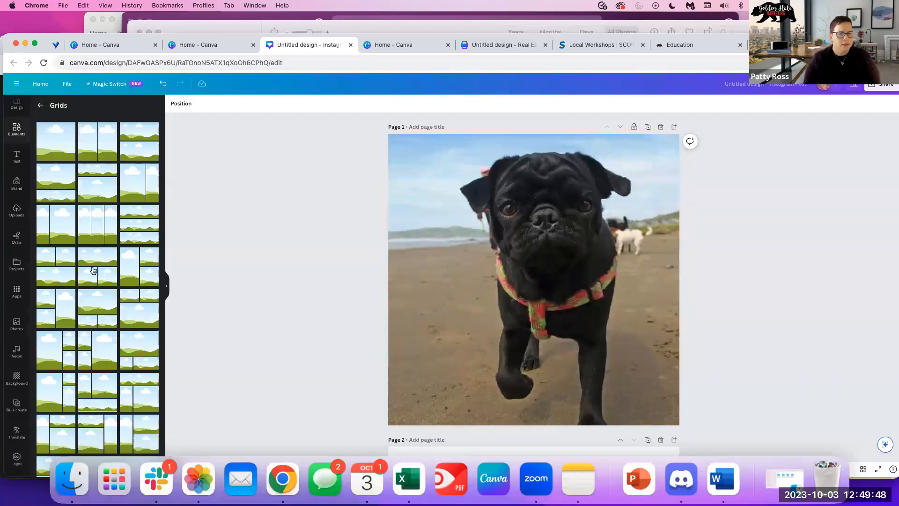
{"action": "left_click", "coordinate": [93, 271]}
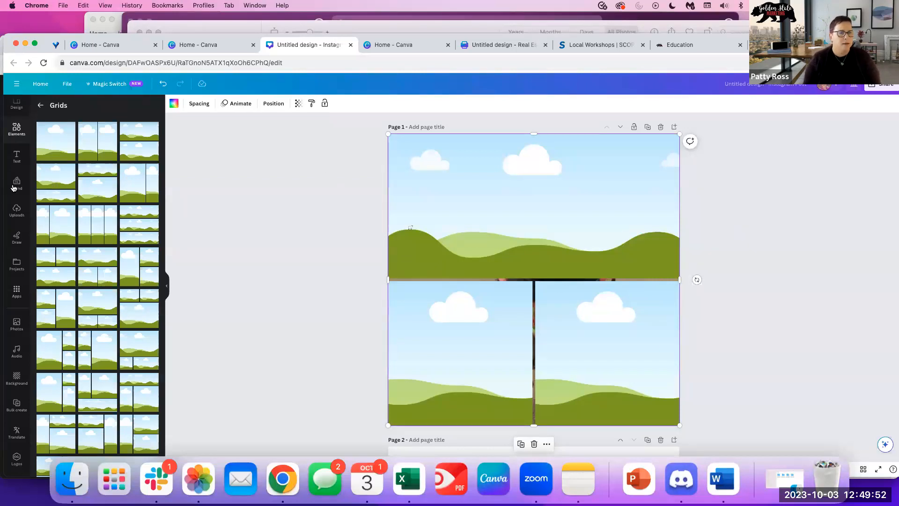
{"action": "scroll", "coordinate": [14, 188], "scroll_direction": "up", "scroll_amount": 1}
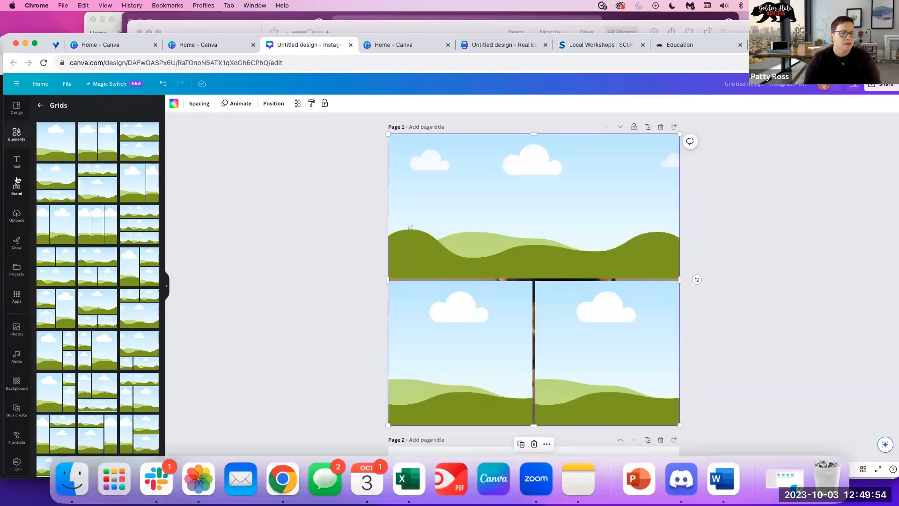
Fill the grid with the pug photo on top, massage bottom-left and sailing bottom-right.
{"action": "left_click", "coordinate": [17, 213]}
{"action": "left_click_drag", "start_coordinate": [89, 196], "coordinate": [424, 213]}
{"action": "scroll", "coordinate": [80, 396], "scroll_direction": "down", "scroll_amount": 3}
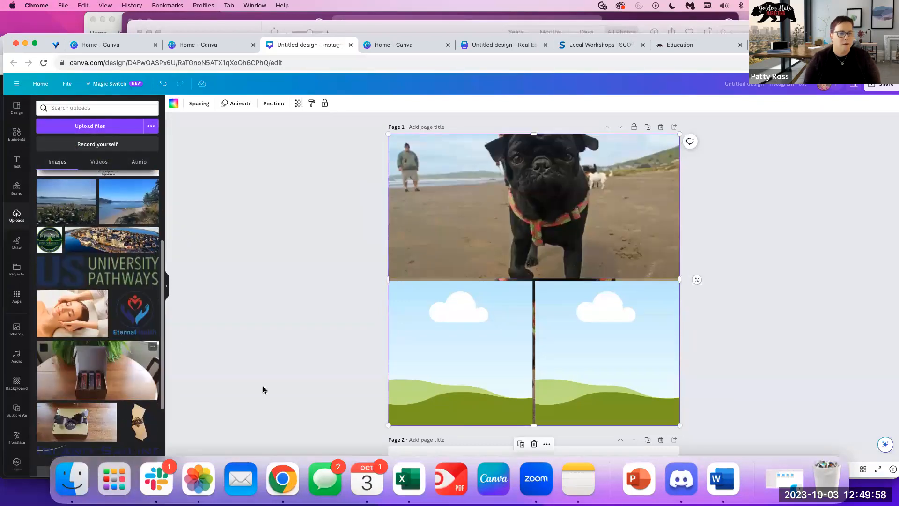
{"action": "left_click", "coordinate": [73, 312]}
{"action": "scroll", "coordinate": [137, 390], "scroll_direction": "down", "scroll_amount": 5}
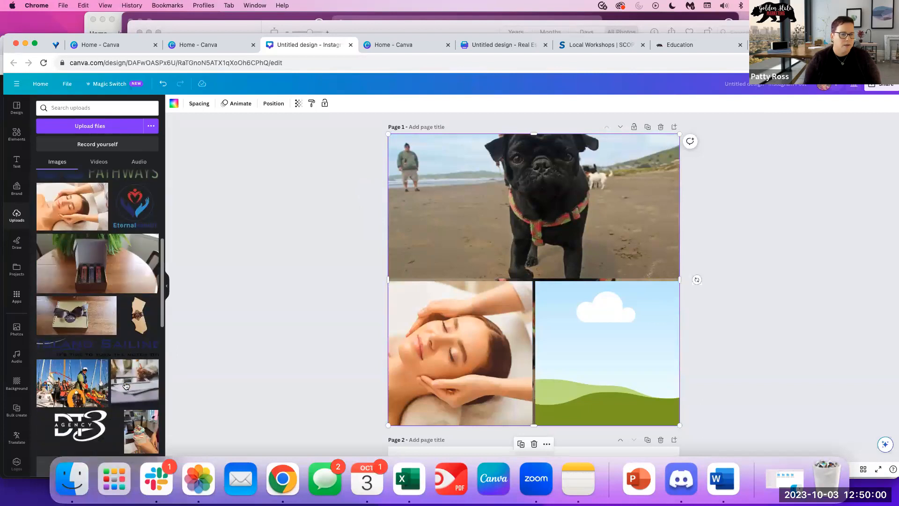
{"action": "left_click", "coordinate": [89, 343]}
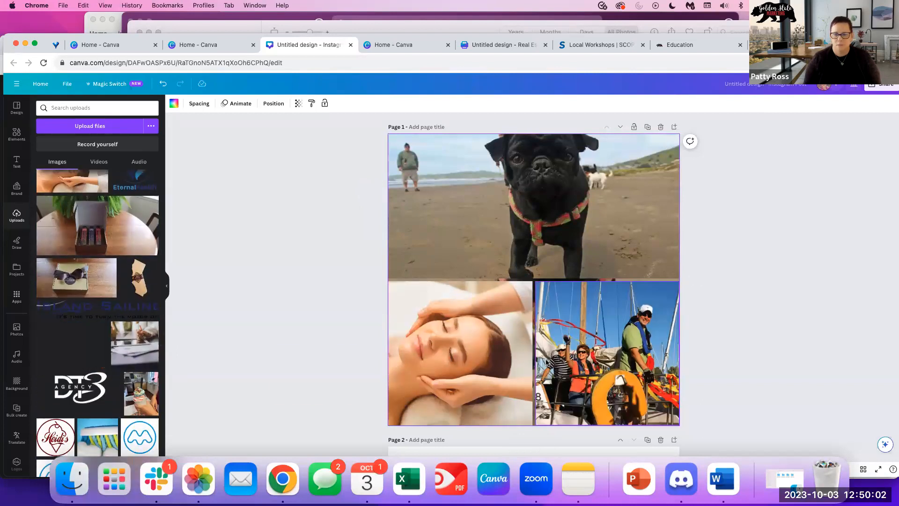
{"action": "left_click", "coordinate": [723, 233]}
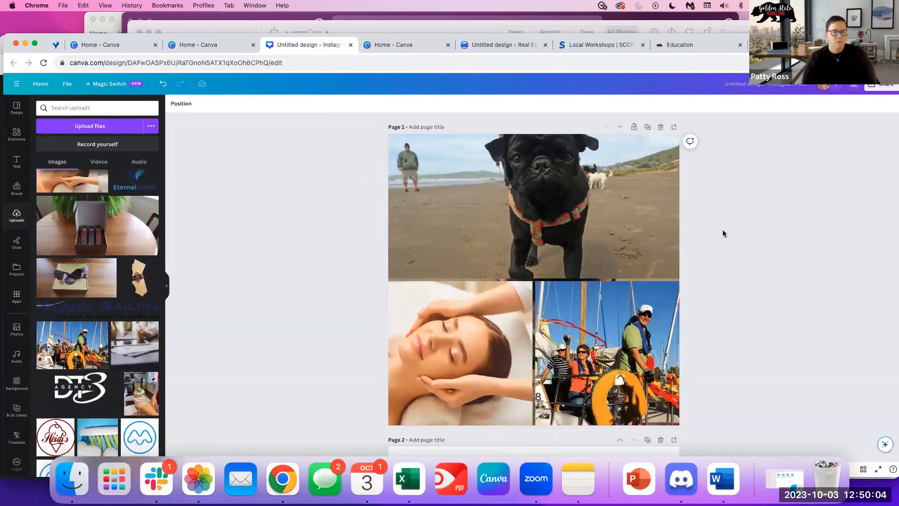
{"action": "scroll", "coordinate": [636, 299], "scroll_direction": "down", "scroll_amount": 5}
Add the sailing photo to page 2 and move it into the bottom-right area.
{"action": "left_click", "coordinate": [514, 307]}
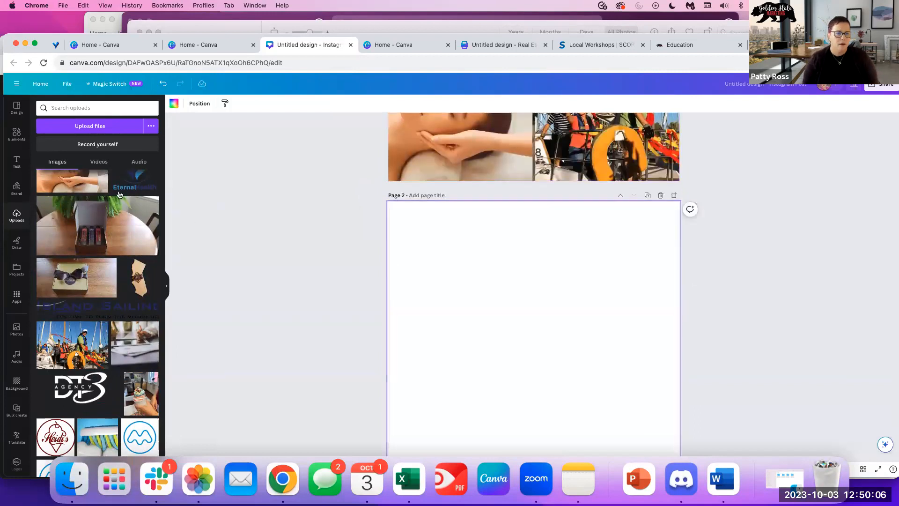
{"action": "left_click", "coordinate": [73, 347]}
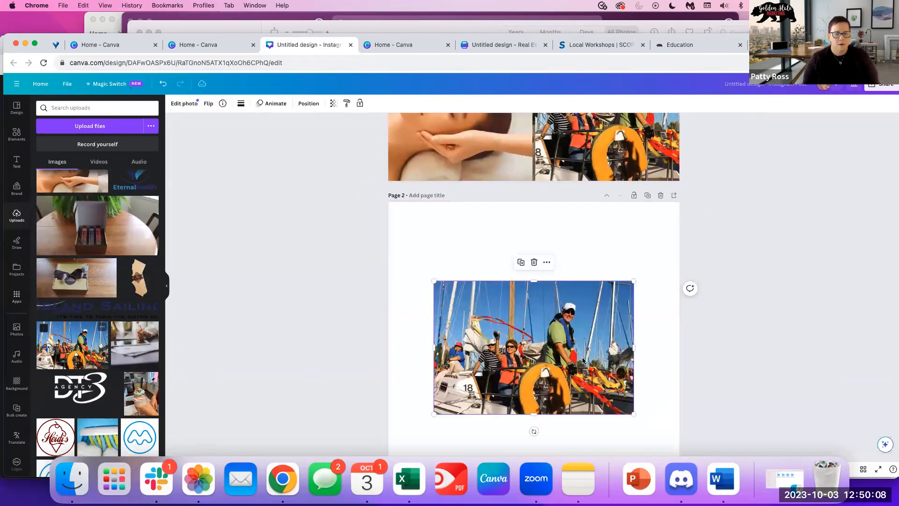
{"action": "scroll", "coordinate": [668, 328], "scroll_direction": "down", "scroll_amount": 3}
{"action": "left_click_drag", "start_coordinate": [566, 291], "coordinate": [608, 371]}
{"action": "left_click_drag", "start_coordinate": [476, 359], "coordinate": [528, 360]}
{"action": "scroll", "coordinate": [668, 245], "scroll_direction": "up", "scroll_amount": 4}
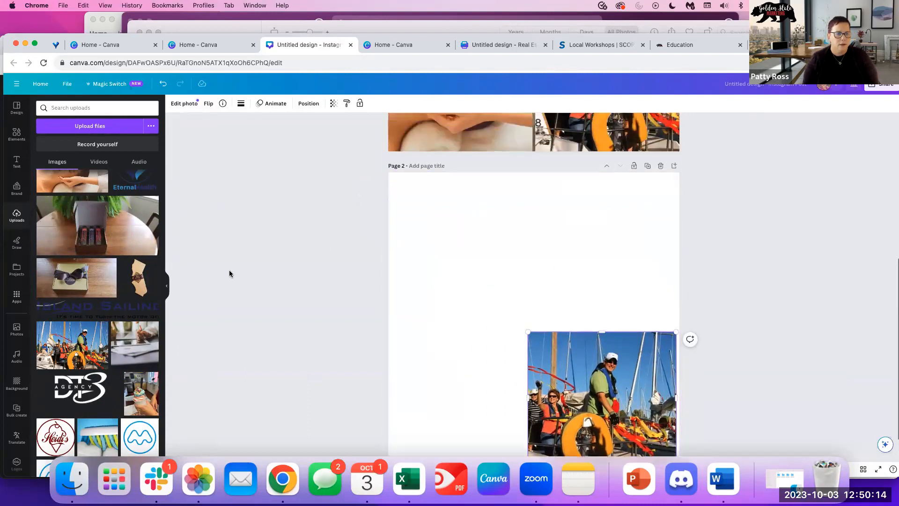
{"action": "scroll", "coordinate": [75, 267], "scroll_direction": "up", "scroll_amount": 5}
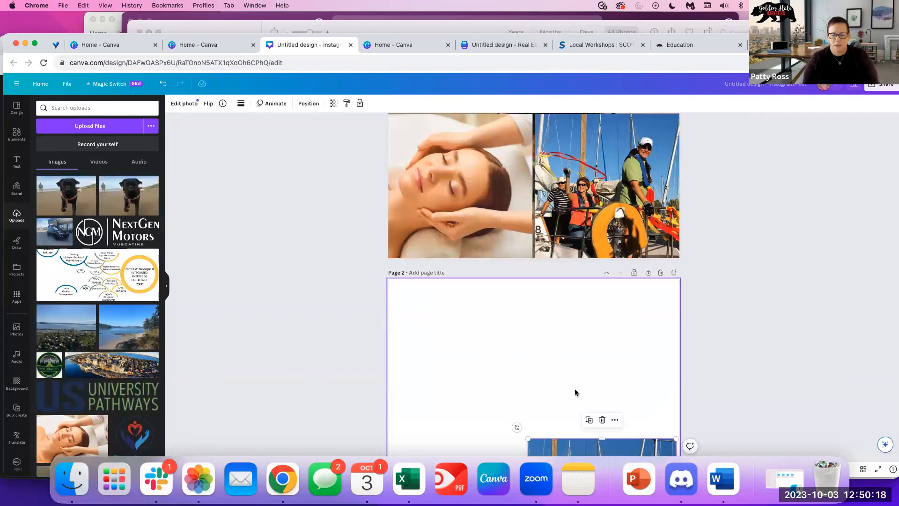
{"action": "scroll", "coordinate": [575, 392], "scroll_direction": "down", "scroll_amount": 4}
Place the pug photo at the top of page 2, stretched across its full width.
{"action": "left_click_drag", "start_coordinate": [131, 208], "coordinate": [482, 244]}
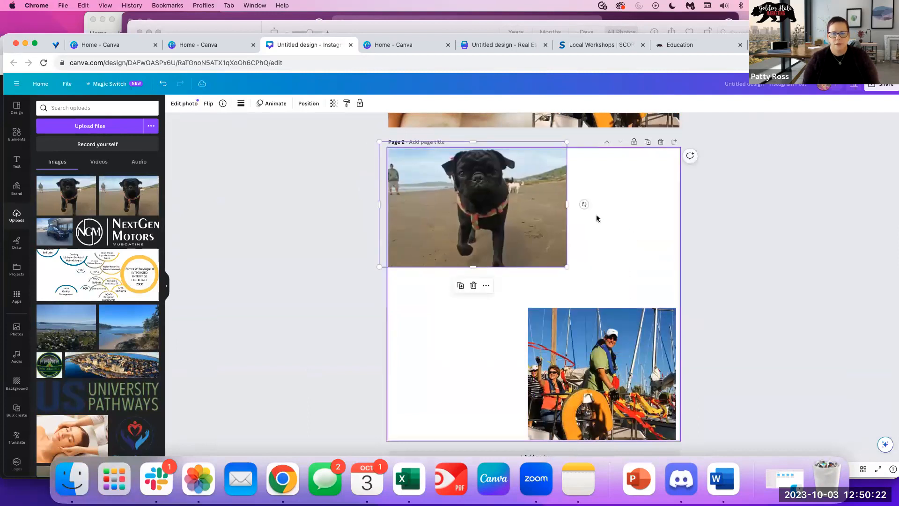
{"action": "left_click_drag", "start_coordinate": [567, 204], "coordinate": [688, 204]}
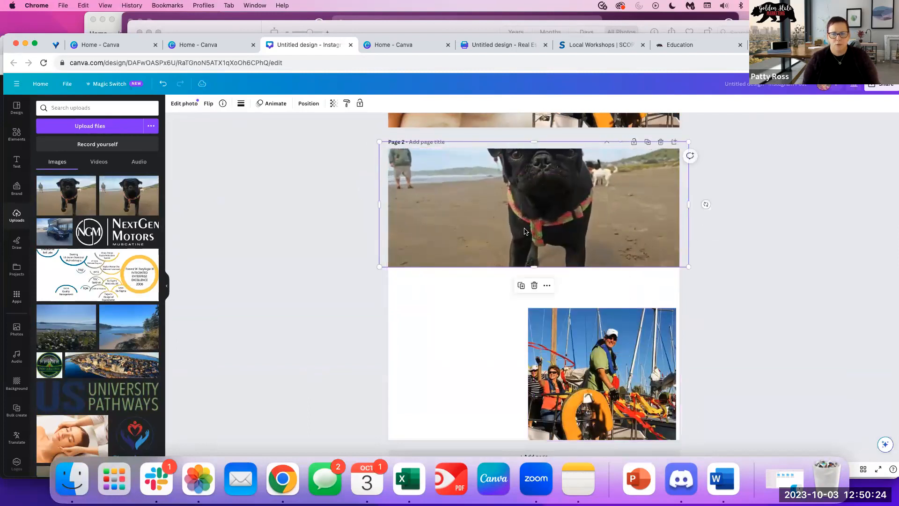
{"action": "left_click_drag", "start_coordinate": [525, 231], "coordinate": [528, 261]}
{"action": "left_click_drag", "start_coordinate": [532, 170], "coordinate": [532, 149]}
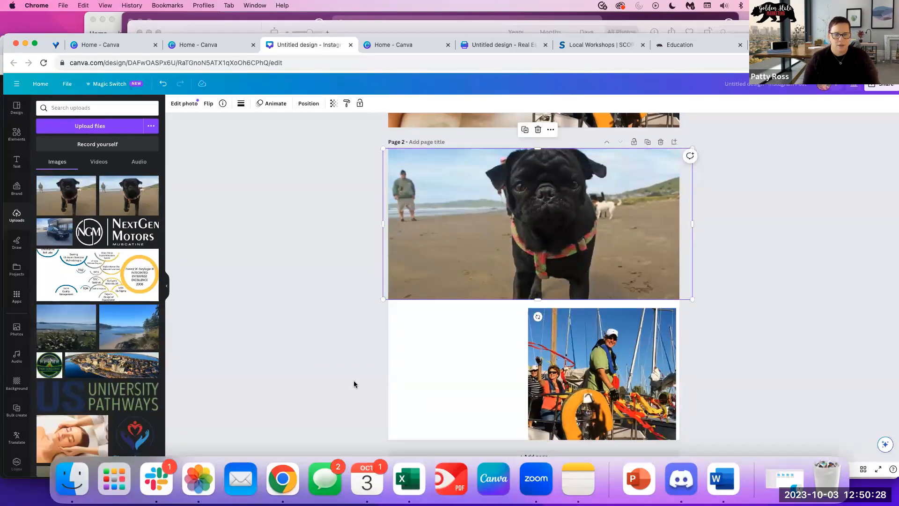
Add the massage photo and fit it into the bottom-left area of page 2.
{"action": "left_click", "coordinate": [78, 433]}
{"action": "left_click_drag", "start_coordinate": [498, 289], "coordinate": [442, 364]}
{"action": "left_click_drag", "start_coordinate": [580, 370], "coordinate": [547, 373]}
{"action": "left_click", "coordinate": [345, 246]}
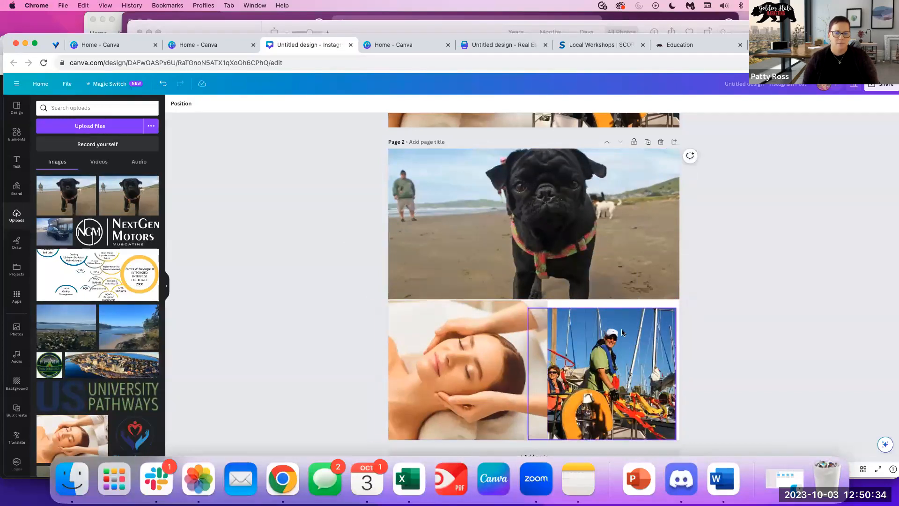
{"action": "scroll", "coordinate": [622, 329], "scroll_direction": "up", "scroll_amount": 6}
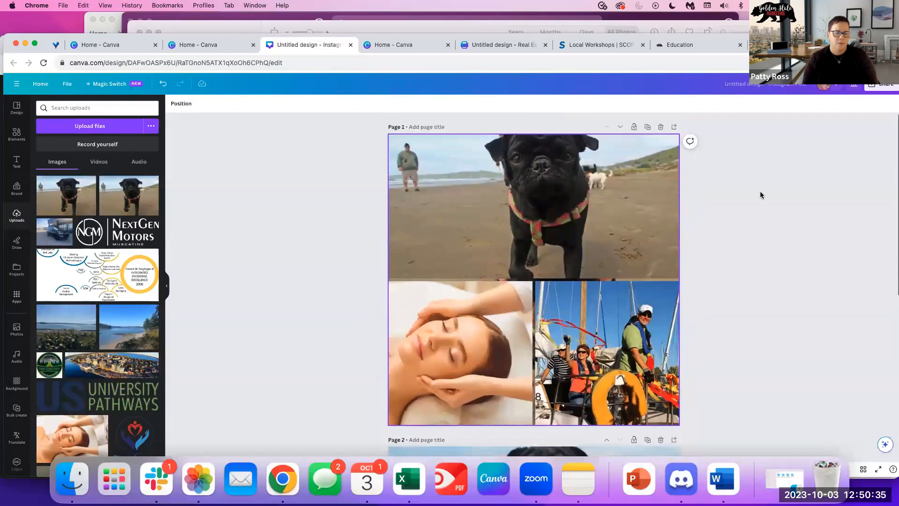
Crop the pug photo to shift it lower within its top grid cell.
{"action": "left_click", "coordinate": [443, 209]}
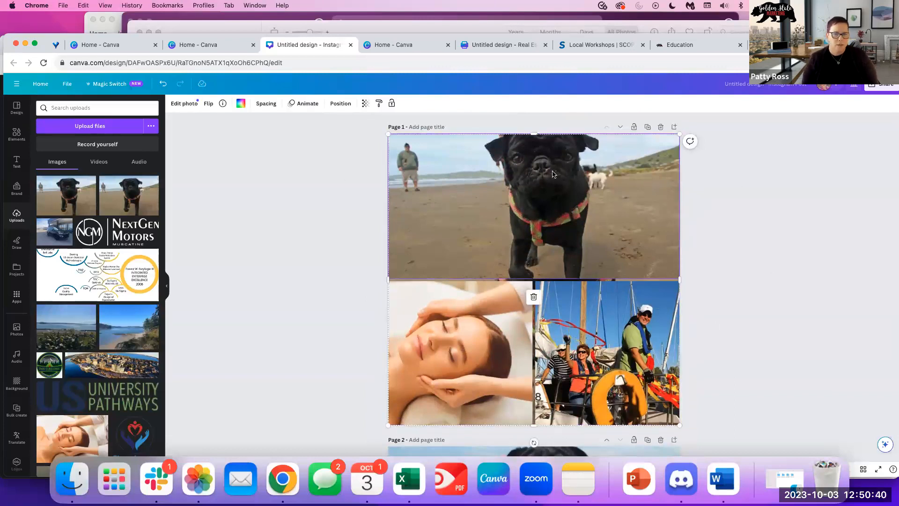
{"action": "left_click", "coordinate": [182, 104]}
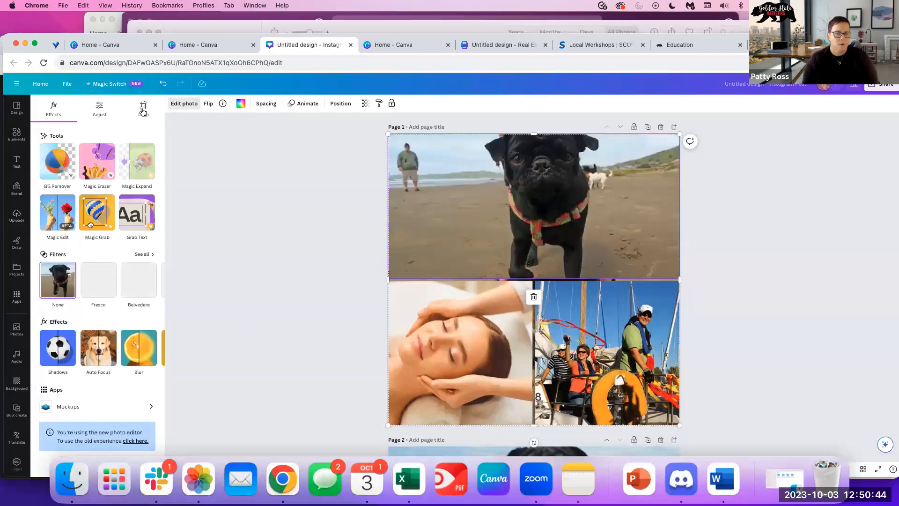
{"action": "left_click", "coordinate": [143, 111]}
{"action": "left_click_drag", "start_coordinate": [549, 207], "coordinate": [547, 221]}
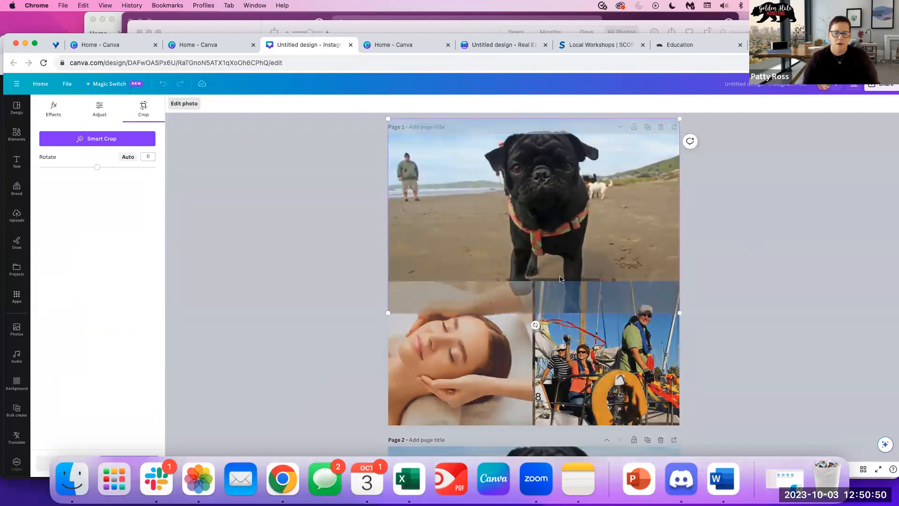
{"action": "left_click", "coordinate": [435, 364]}
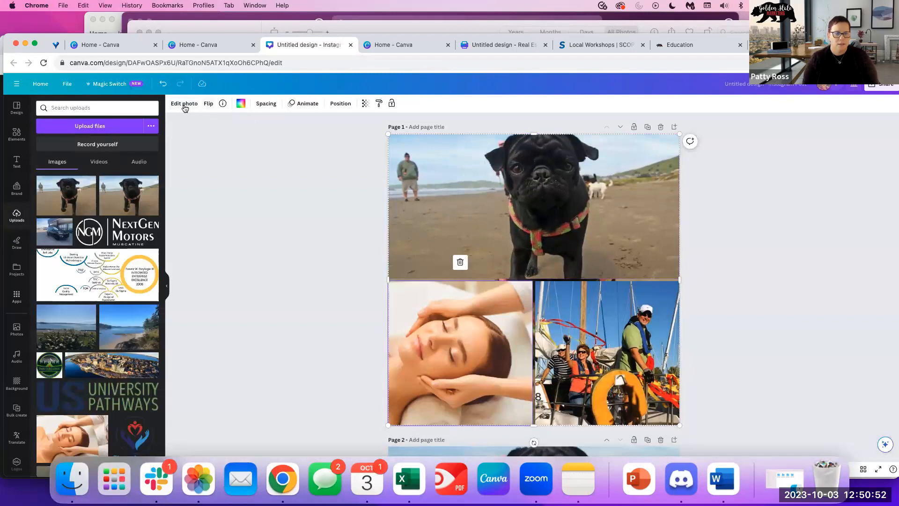
Nudge the massage photo within its cell via Crop, then reopen Edit photo for the pug.
{"action": "left_click", "coordinate": [185, 105]}
{"action": "left_click", "coordinate": [144, 109]}
{"action": "left_click_drag", "start_coordinate": [500, 358], "coordinate": [501, 358]}
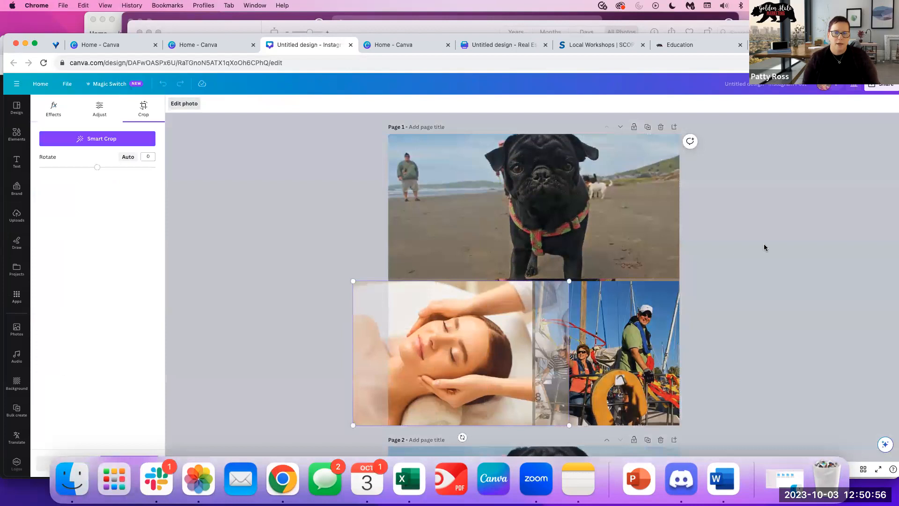
{"action": "left_click", "coordinate": [763, 247]}
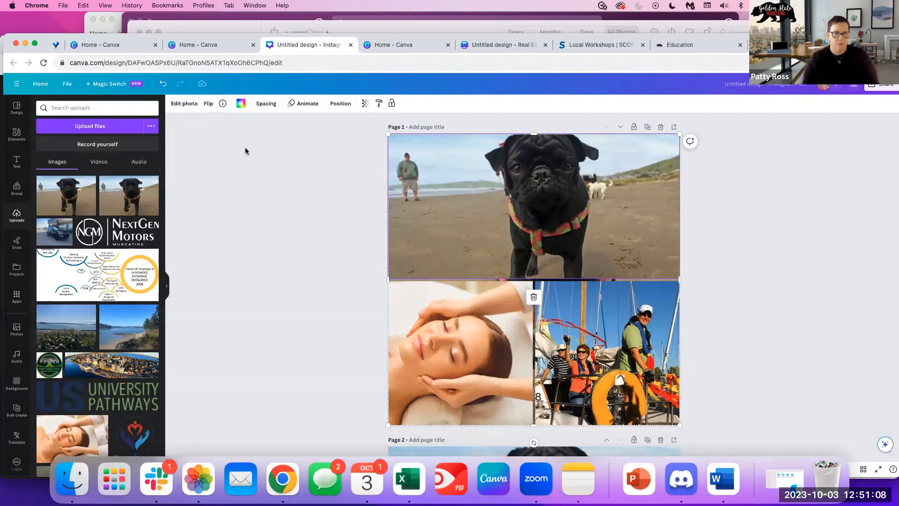
{"action": "left_click", "coordinate": [186, 104]}
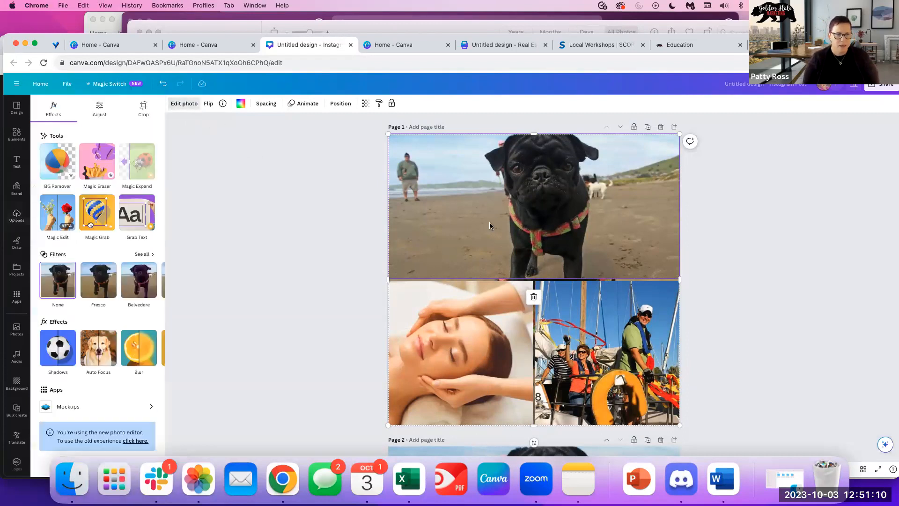
Open Magic Eraser on the pug photo, set brush size 33, and brush over the background man.
{"action": "left_click", "coordinate": [96, 165]}
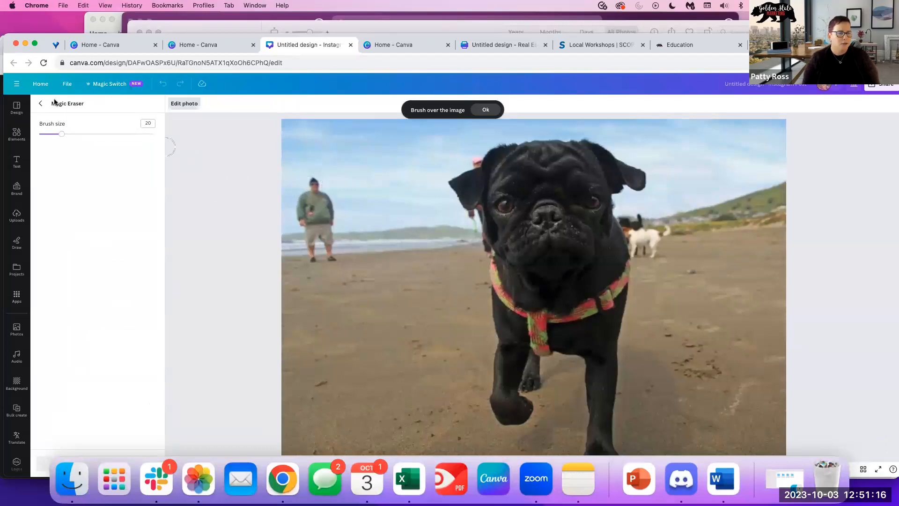
{"action": "left_click_drag", "start_coordinate": [65, 137], "coordinate": [77, 135]}
{"action": "mouse_move", "coordinate": [310, 188]}
{"action": "left_mouse_down"}
{"action": "mouse_move", "coordinate": [326, 204]}
{"action": "mouse_move", "coordinate": [329, 252]}
{"action": "mouse_move", "coordinate": [316, 250]}
{"action": "mouse_move", "coordinate": [304, 190]}
{"action": "left_mouse_up"}
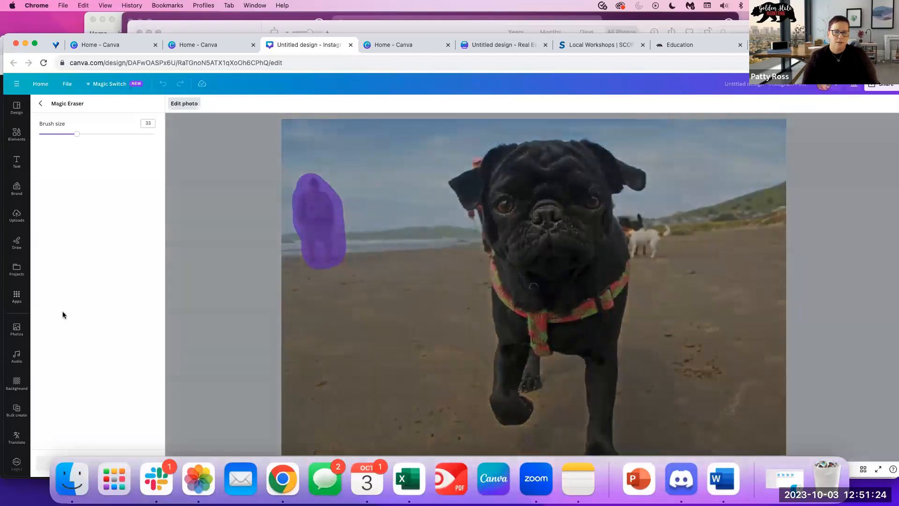
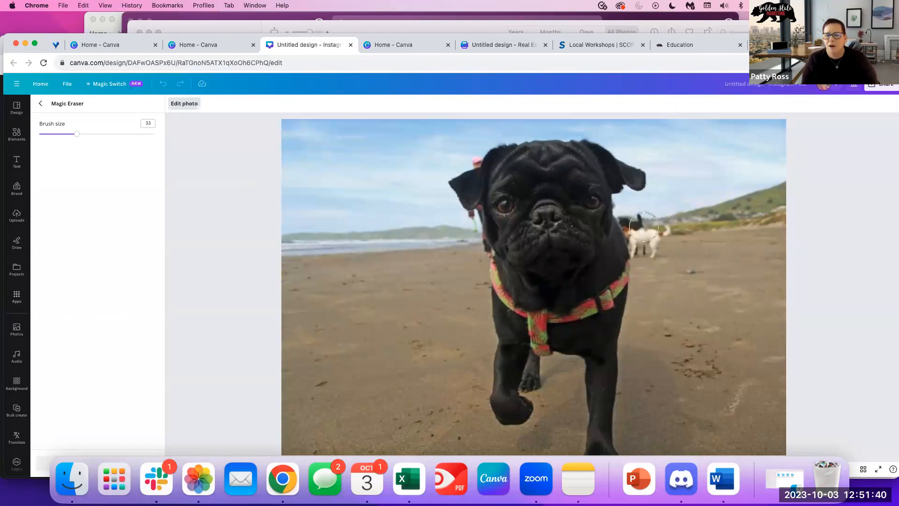
Brush out the small white dog behind the pug with Magic Eraser, then exit the eraser.
{"action": "mouse_move", "coordinate": [632, 217]}
{"action": "left_mouse_down"}
{"action": "mouse_move", "coordinate": [643, 248]}
{"action": "mouse_move", "coordinate": [657, 232]}
{"action": "left_mouse_up"}
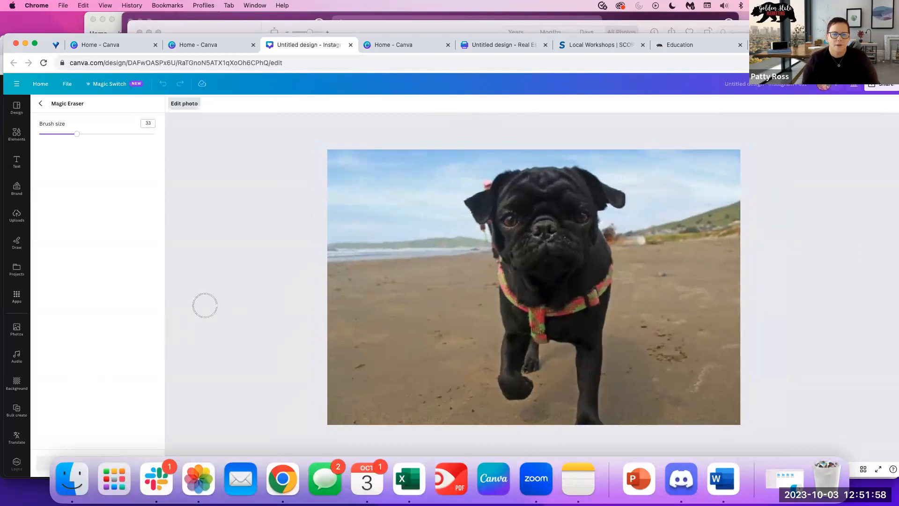
{"action": "left_click", "coordinate": [41, 105]}
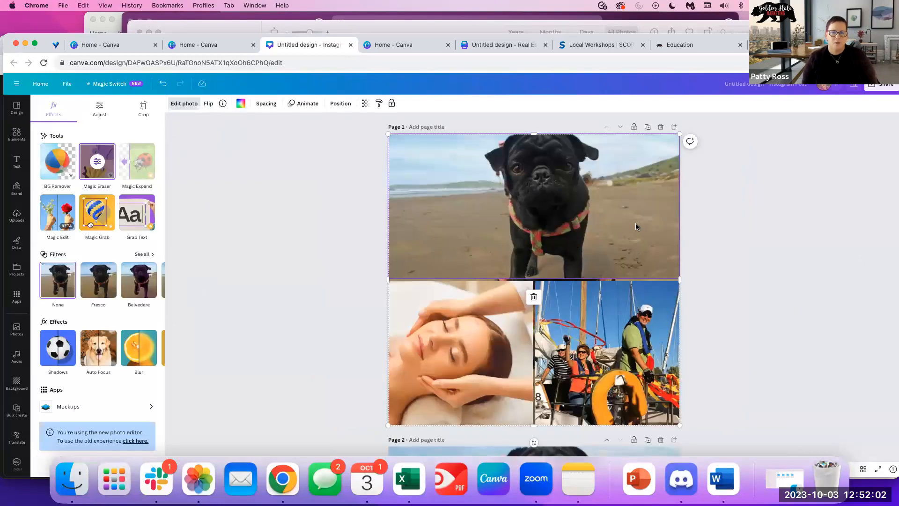
Use Magic Eraser on the sailboat photo to remove the mast along its right edge.
{"action": "left_click", "coordinate": [580, 315]}
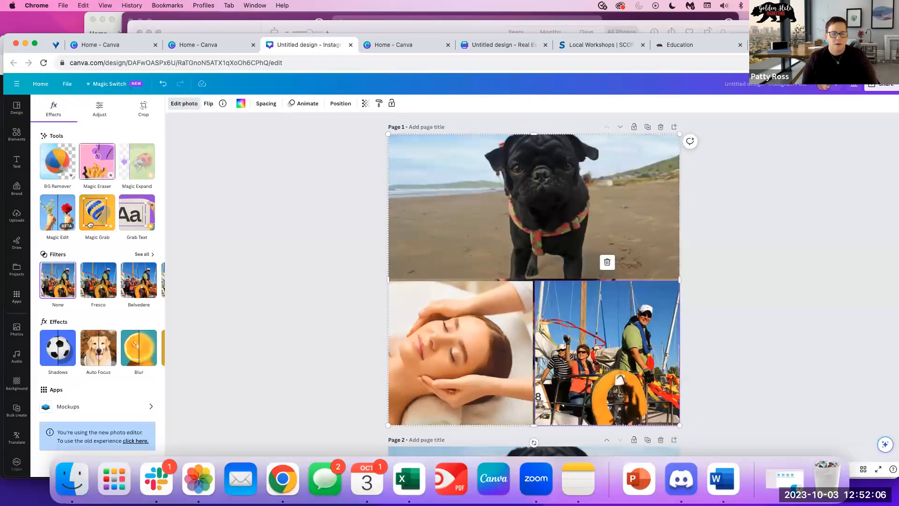
{"action": "left_click", "coordinate": [97, 162]}
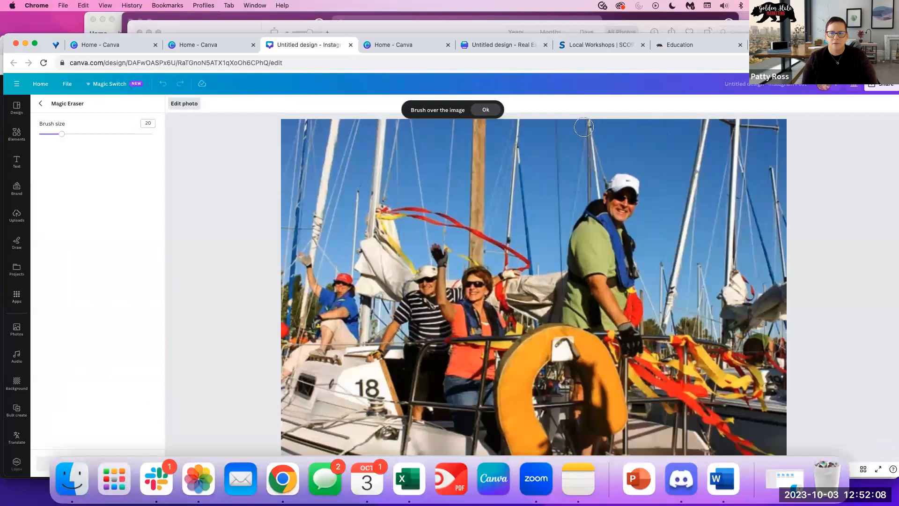
{"action": "left_click_drag", "start_coordinate": [557, 127], "coordinate": [556, 235]}
{"action": "left_click_drag", "start_coordinate": [555, 249], "coordinate": [556, 268]}
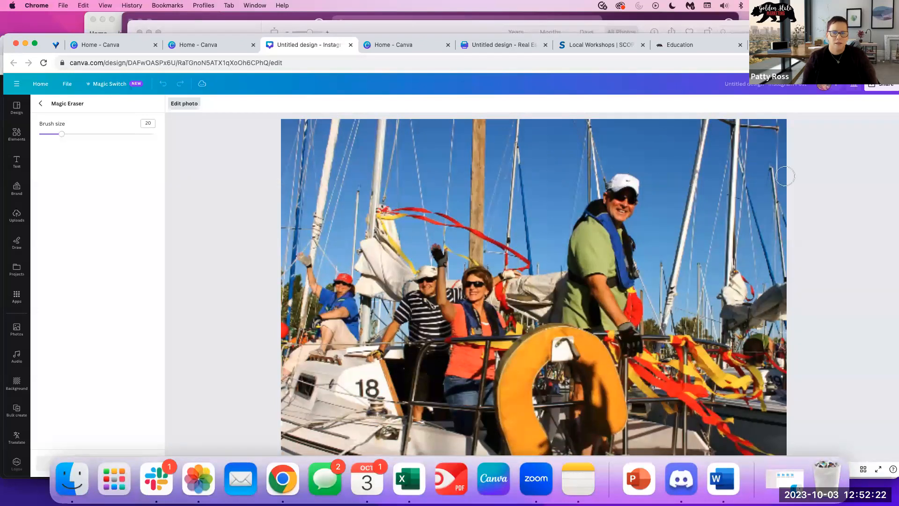
{"action": "left_click_drag", "start_coordinate": [708, 123], "coordinate": [661, 322]}
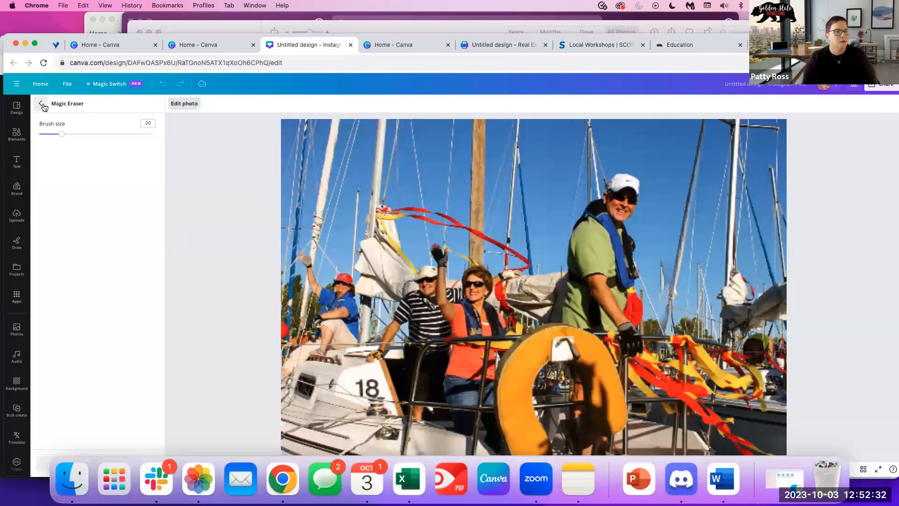
{"action": "left_click", "coordinate": [42, 103]}
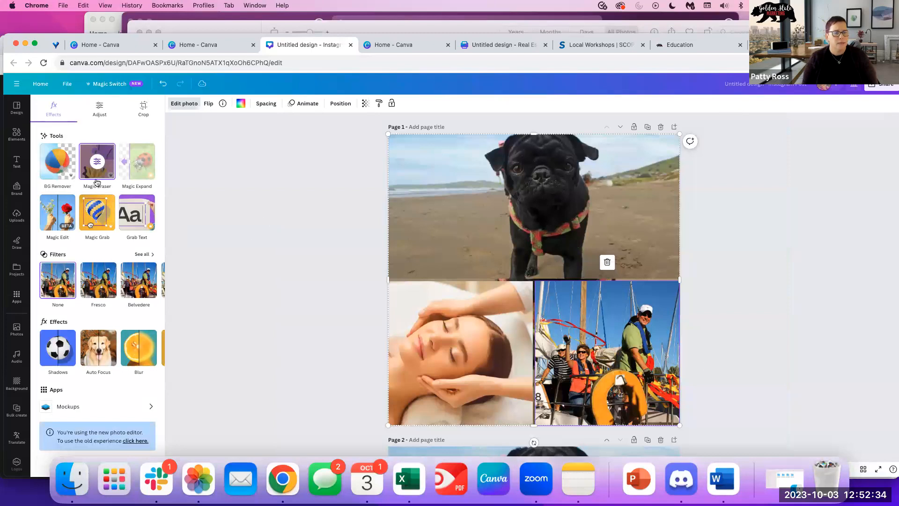
Magic-erase the spot between the woman's lips and chin in the massage photo.
{"action": "left_click", "coordinate": [180, 105]}
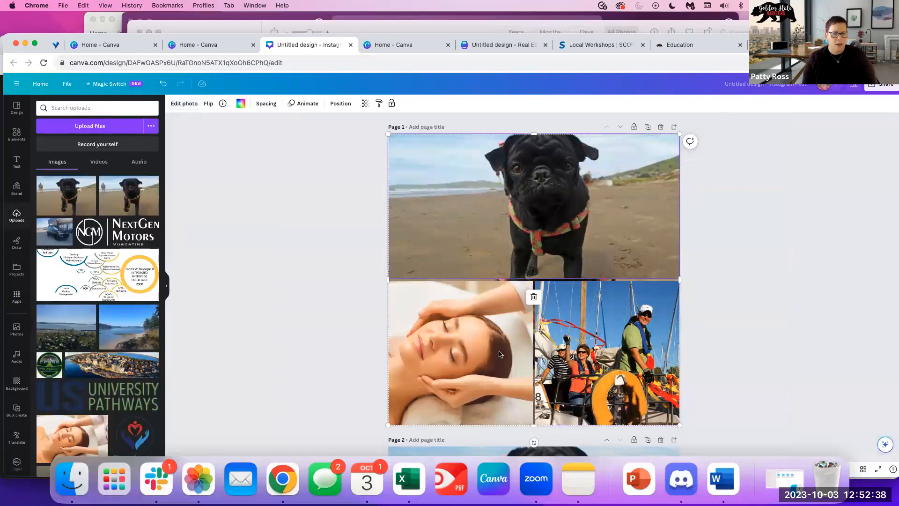
{"action": "left_click", "coordinate": [183, 105]}
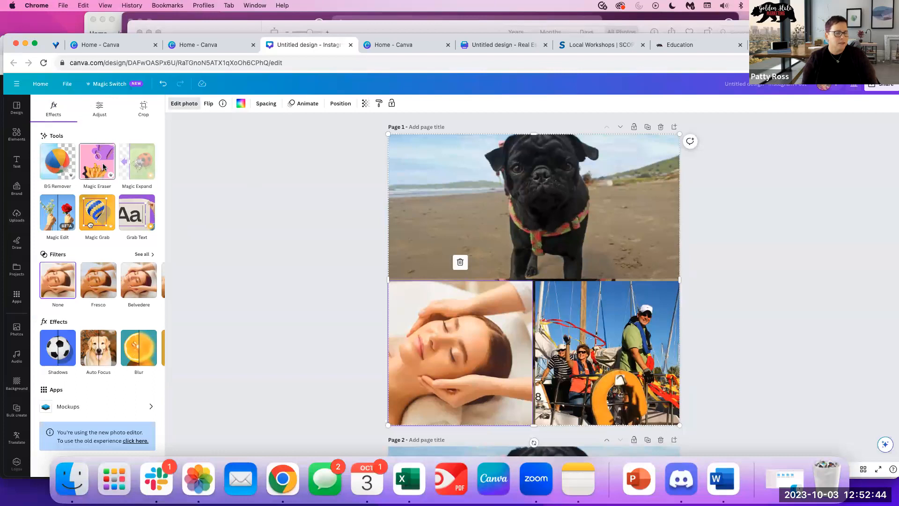
{"action": "left_click", "coordinate": [104, 167]}
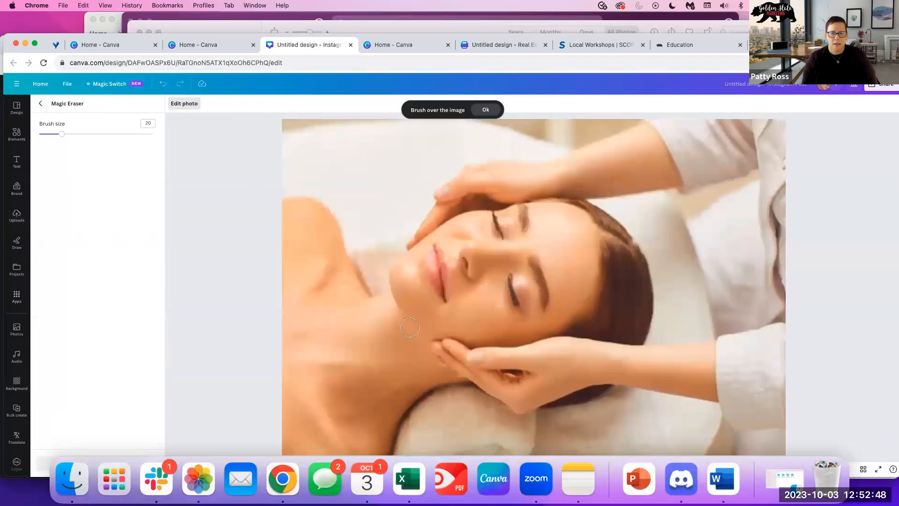
{"action": "mouse_move", "coordinate": [434, 250]}
{"action": "left_mouse_down"}
{"action": "mouse_move", "coordinate": [441, 292]}
{"action": "mouse_move", "coordinate": [435, 260]}
{"action": "mouse_move", "coordinate": [434, 272]}
{"action": "left_mouse_up"}
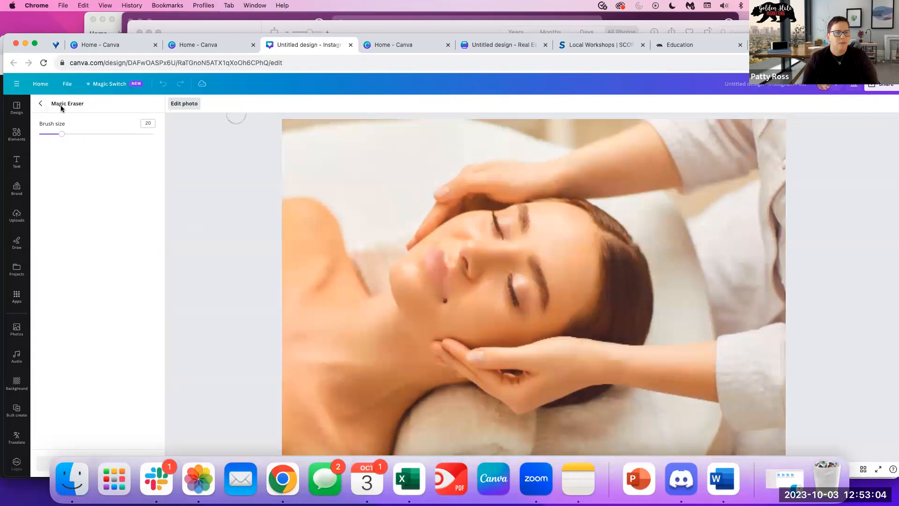
{"action": "left_click", "coordinate": [41, 103]}
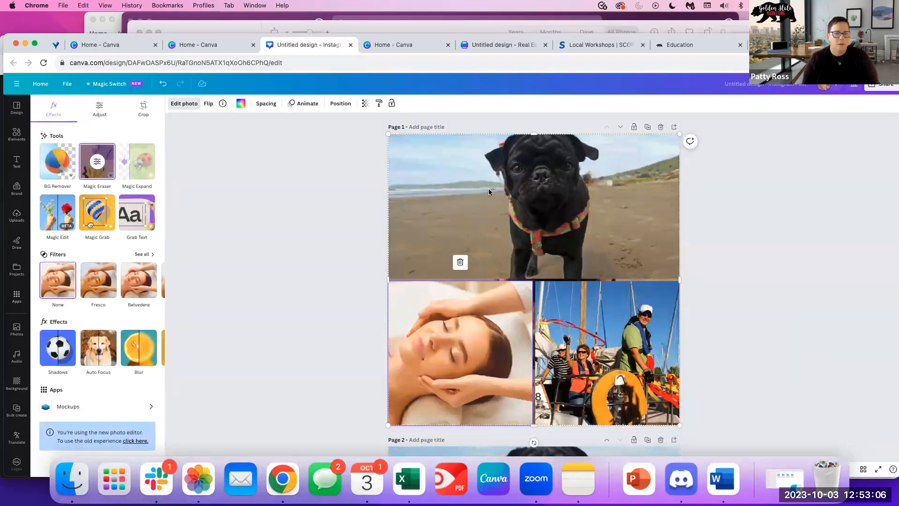
Run BG Remover on the pug beach photo to create a pug cutout.
{"action": "left_click", "coordinate": [755, 231]}
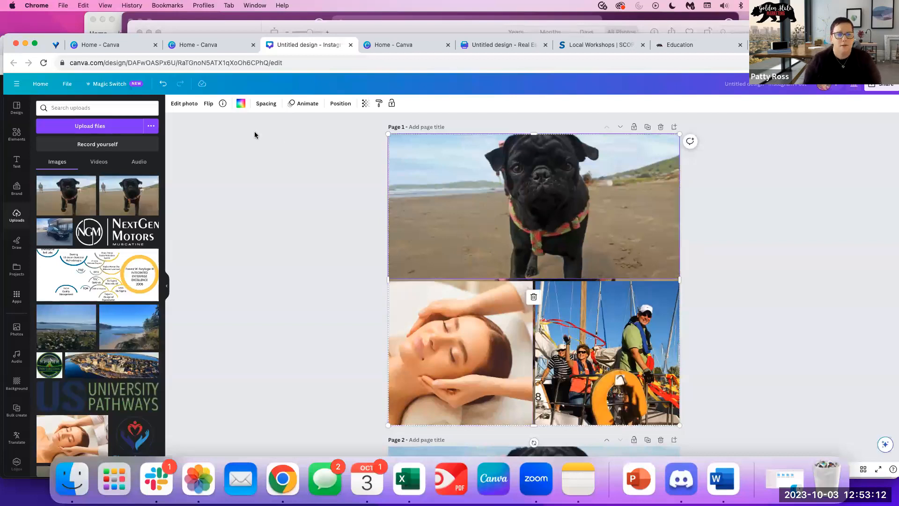
{"action": "left_click", "coordinate": [191, 105]}
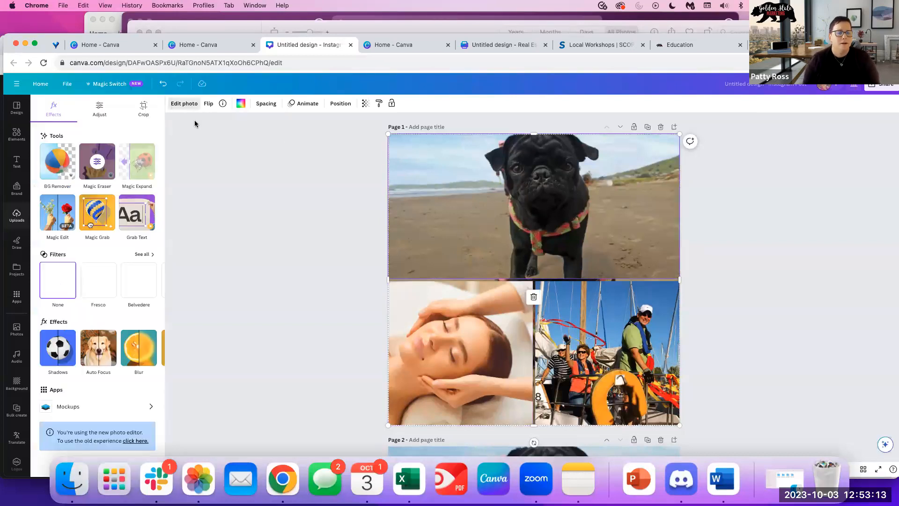
{"action": "left_click", "coordinate": [52, 175]}
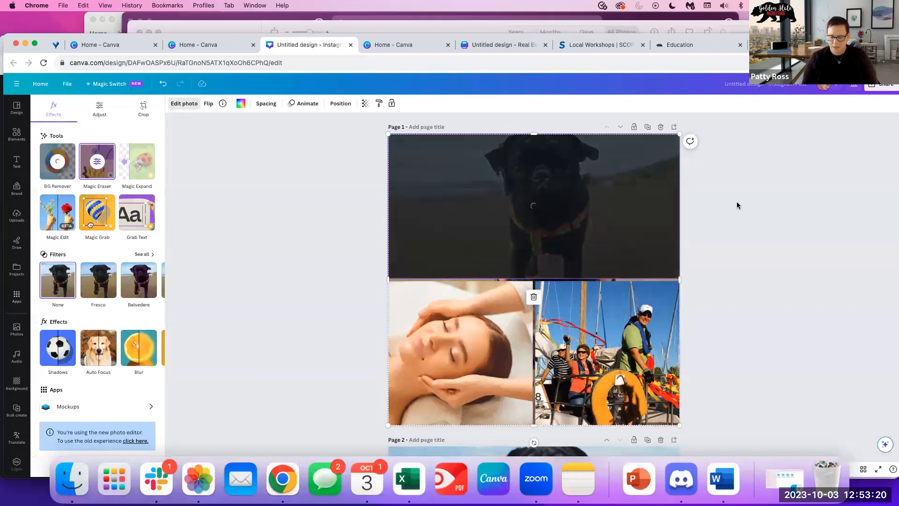
Delete the original pug photo and move the cutout to the top of the page.
{"action": "left_click_drag", "start_coordinate": [548, 192], "coordinate": [714, 240]}
{"action": "left_click", "coordinate": [437, 224]}
{"action": "key", "text": "Delete"}
{"action": "left_click_drag", "start_coordinate": [652, 214], "coordinate": [535, 176]}
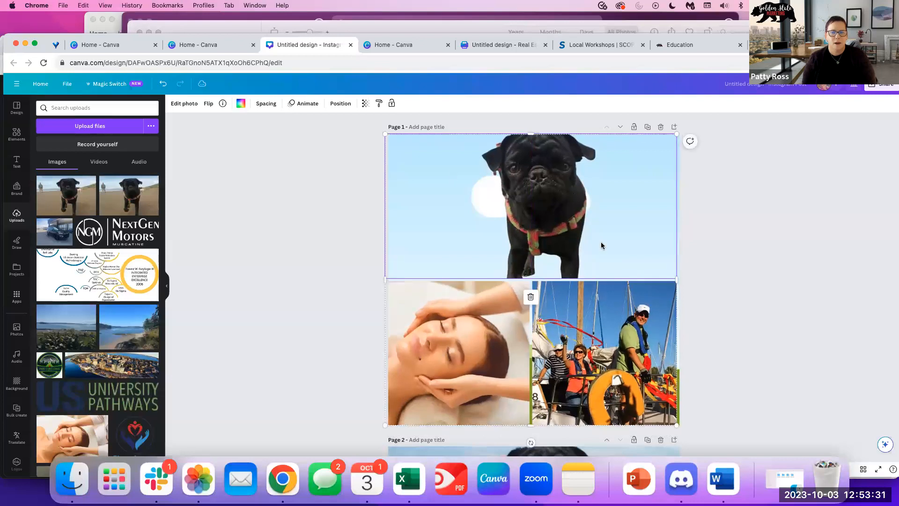
Search backgrounds for 'sandy beach' and apply a beach image to page 1.
{"action": "left_click", "coordinate": [13, 389]}
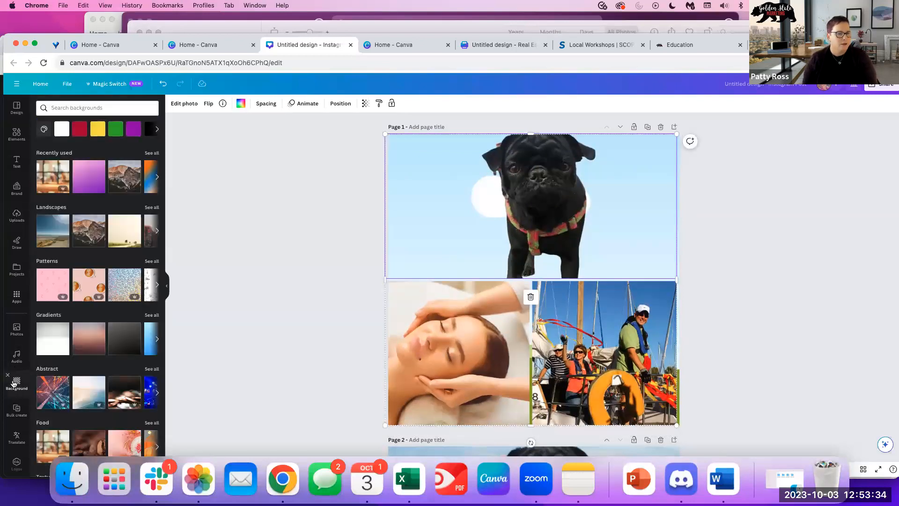
{"action": "left_click", "coordinate": [94, 107]}
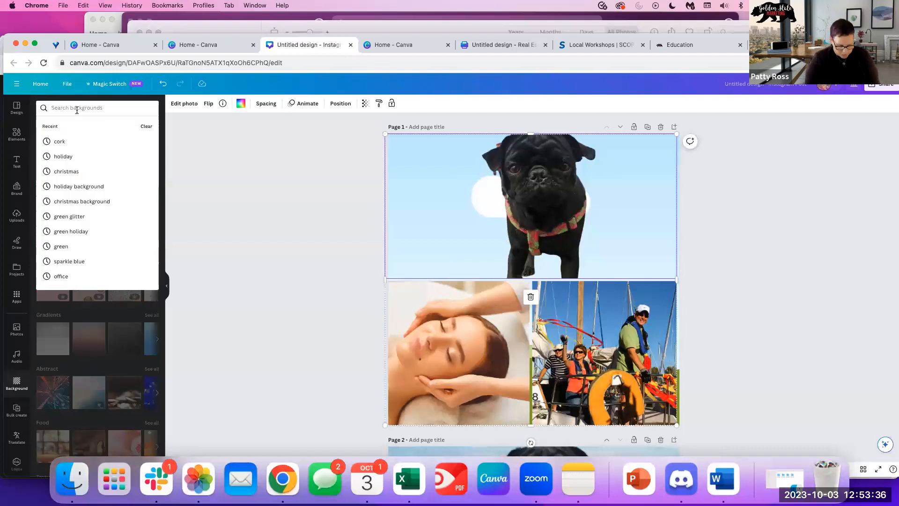
{"action": "type", "text": "sandy beach"}
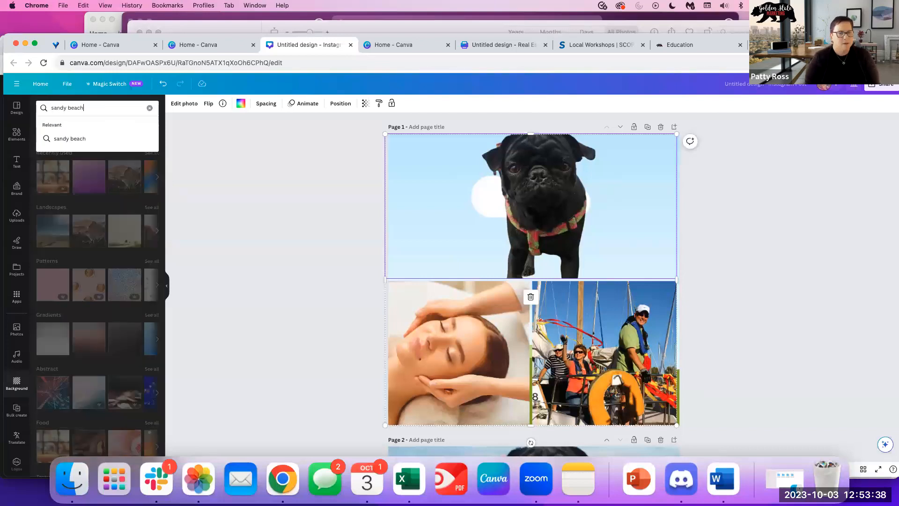
{"action": "key", "text": "Return"}
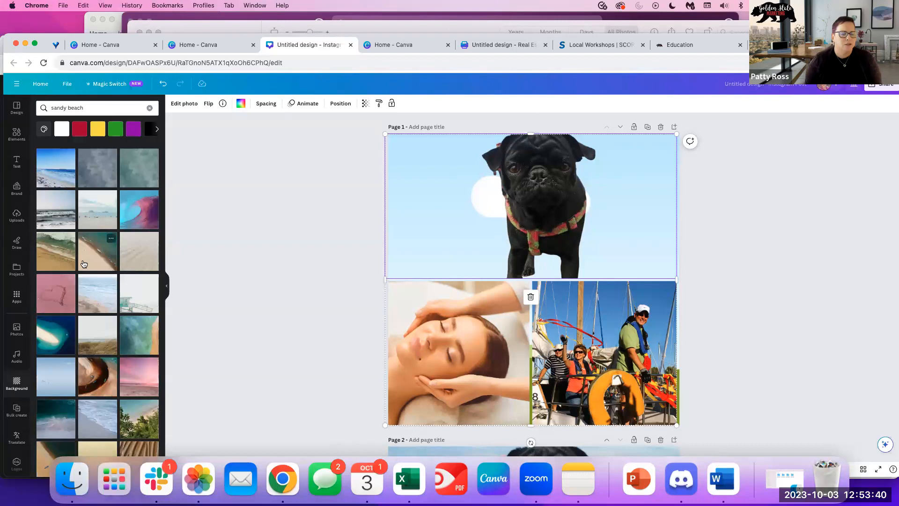
{"action": "left_click_drag", "start_coordinate": [98, 303], "coordinate": [454, 256]}
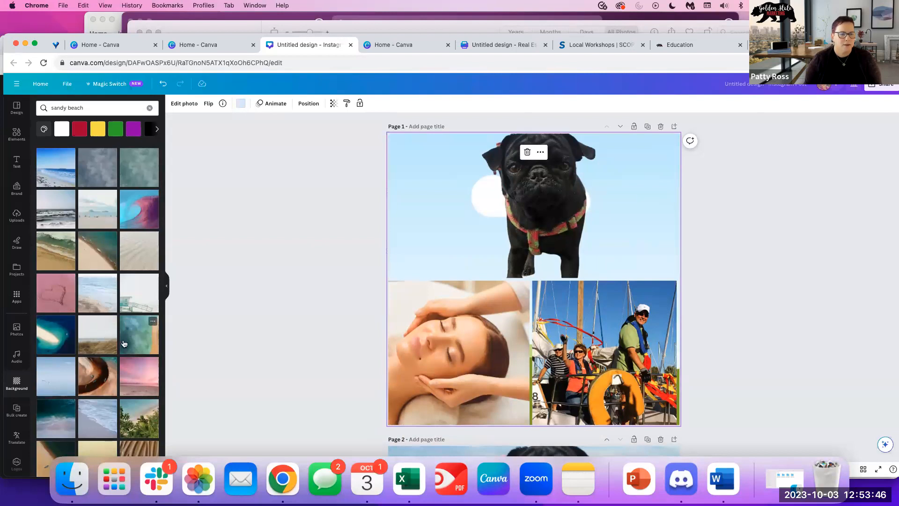
{"action": "left_click_drag", "start_coordinate": [104, 307], "coordinate": [412, 135]}
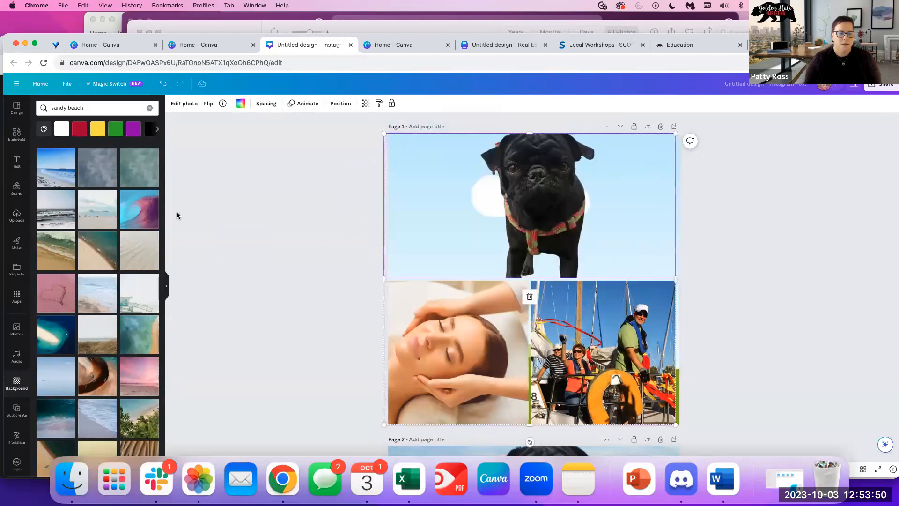
Delete the sky placeholder behind the pug and realign the photo grid.
{"action": "left_click", "coordinate": [577, 180]}
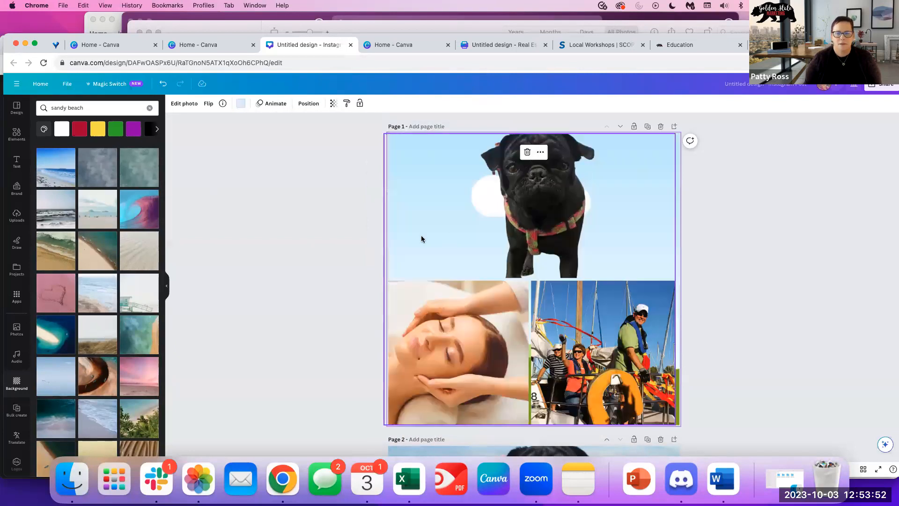
{"action": "left_click_drag", "start_coordinate": [470, 226], "coordinate": [395, 279]}
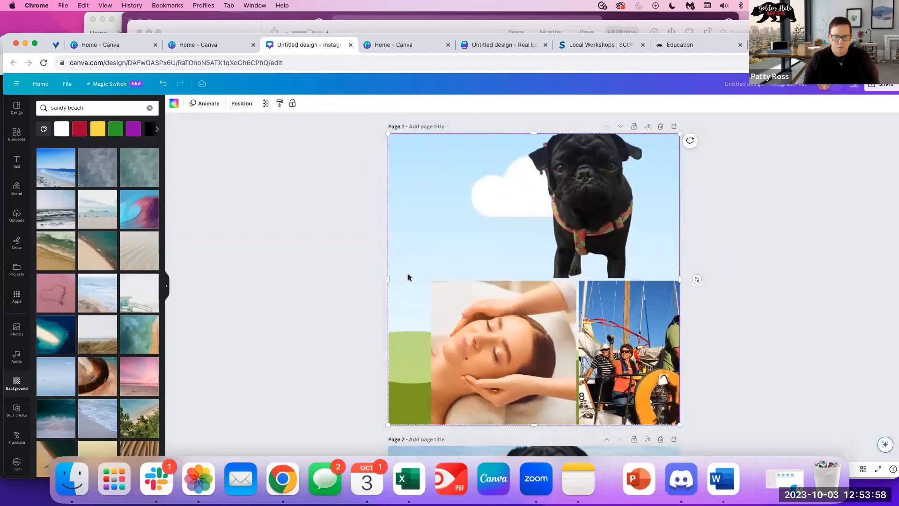
{"action": "key", "text": "Delete"}
{"action": "left_click_drag", "start_coordinate": [529, 239], "coordinate": [488, 239]}
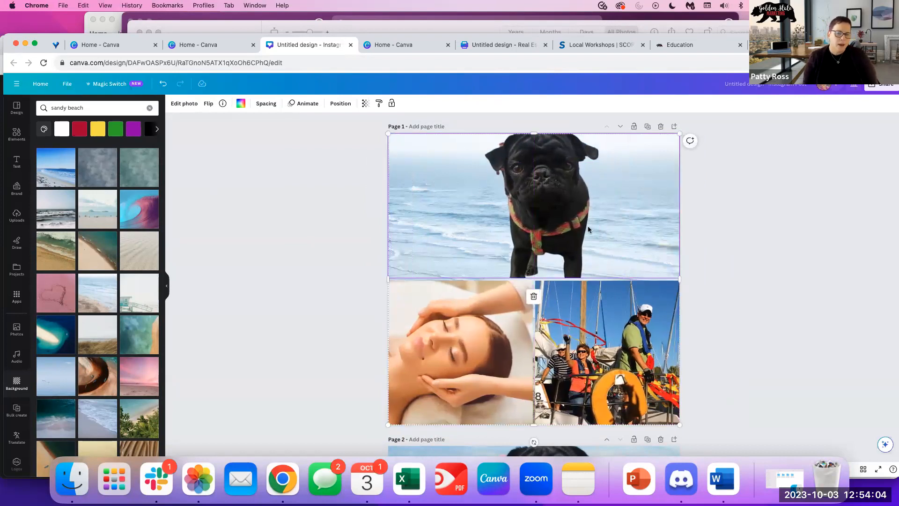
{"action": "scroll", "coordinate": [532, 285], "scroll_direction": "down", "scroll_amount": 1}
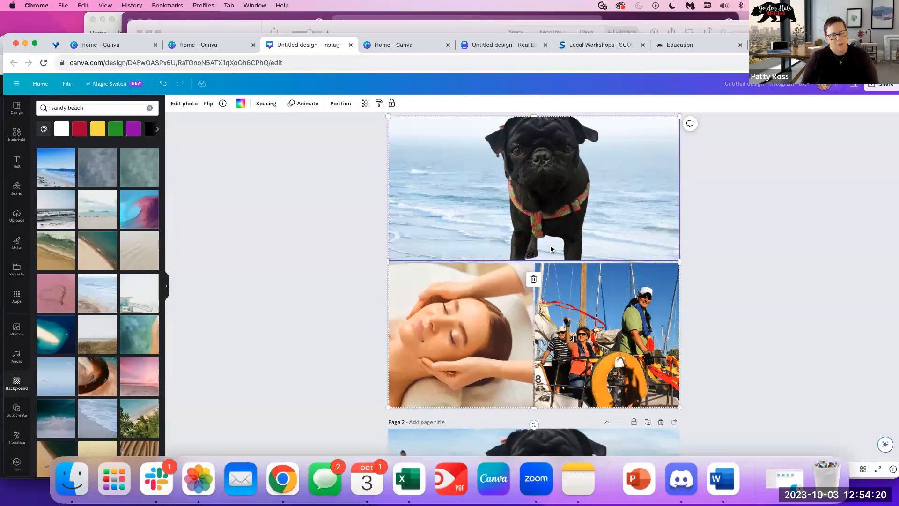
{"action": "left_click_drag", "start_coordinate": [536, 178], "coordinate": [524, 196]}
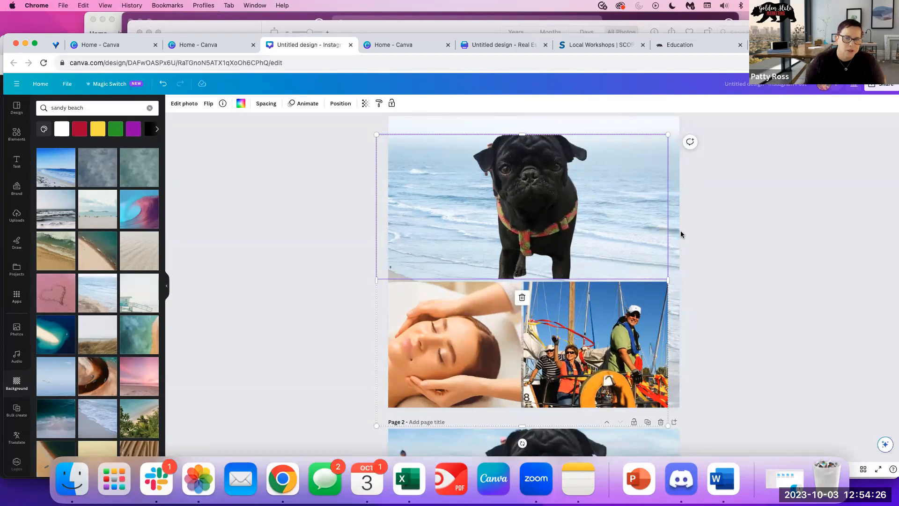
{"action": "left_click_drag", "start_coordinate": [491, 211], "coordinate": [506, 191]}
{"action": "scroll", "coordinate": [521, 301], "scroll_direction": "down", "scroll_amount": 6}
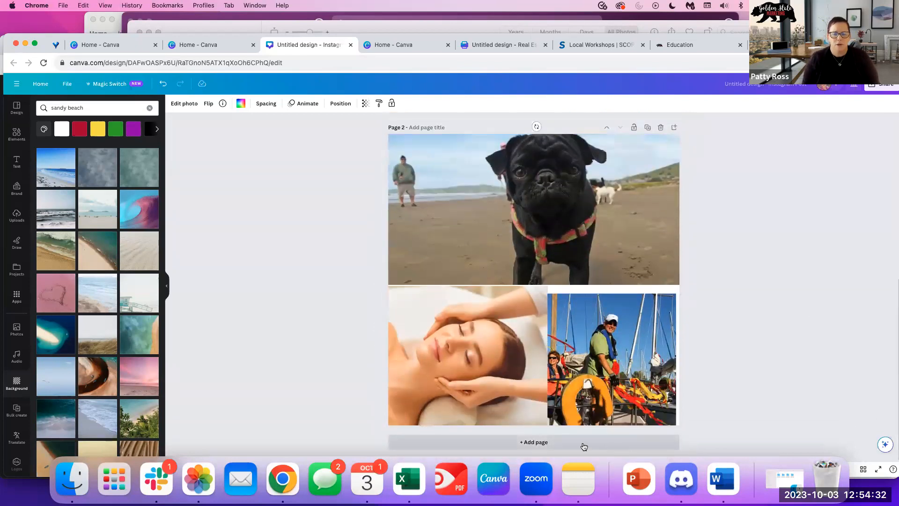
Add page 3, fill it with a single-cell grid frame, and add a blank page 4.
{"action": "left_click", "coordinate": [446, 442]}
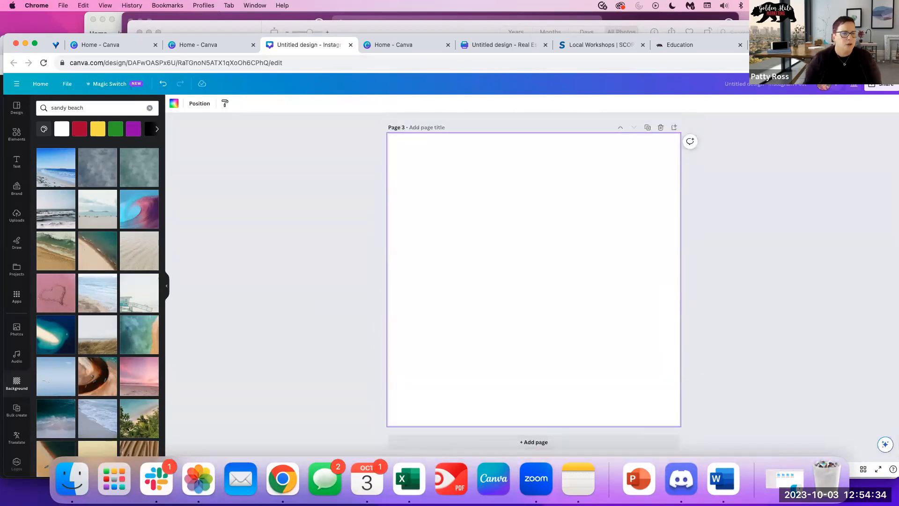
{"action": "left_click", "coordinate": [274, 198]}
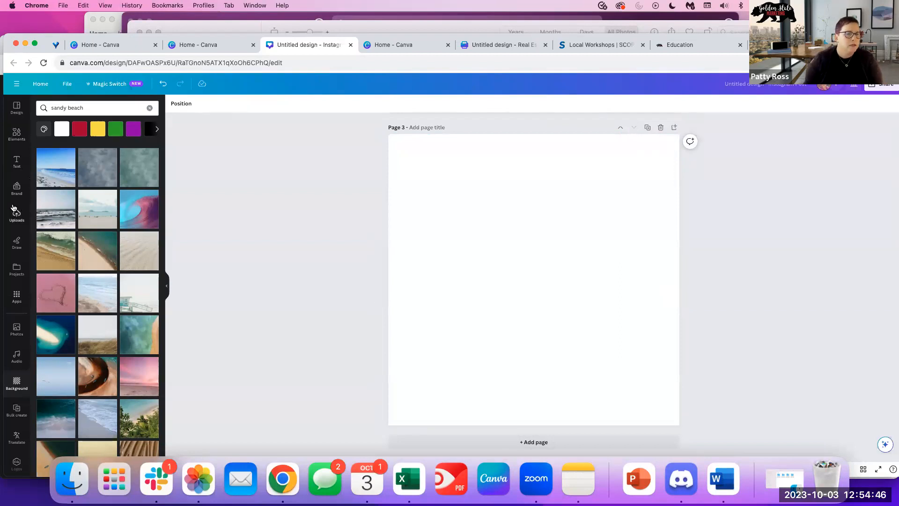
{"action": "left_click", "coordinate": [11, 133]}
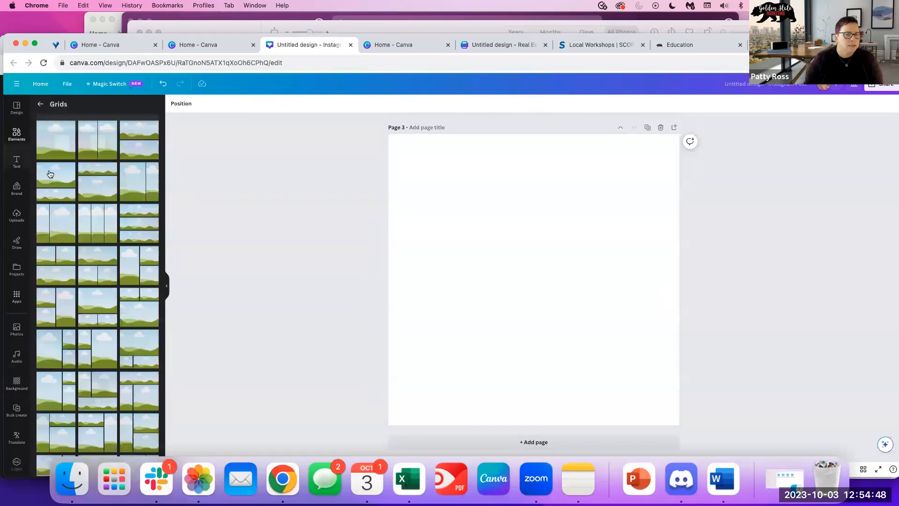
{"action": "left_click", "coordinate": [54, 152]}
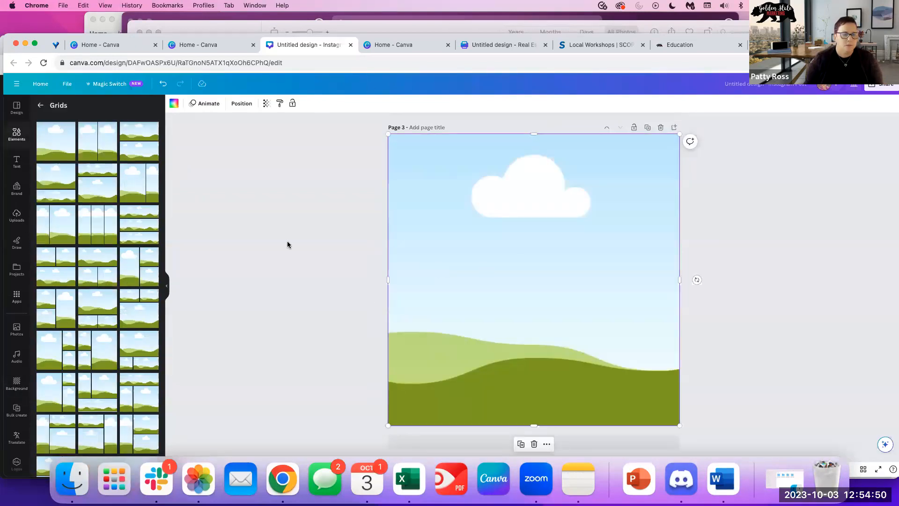
{"action": "scroll", "coordinate": [93, 397], "scroll_direction": "down", "scroll_amount": 5}
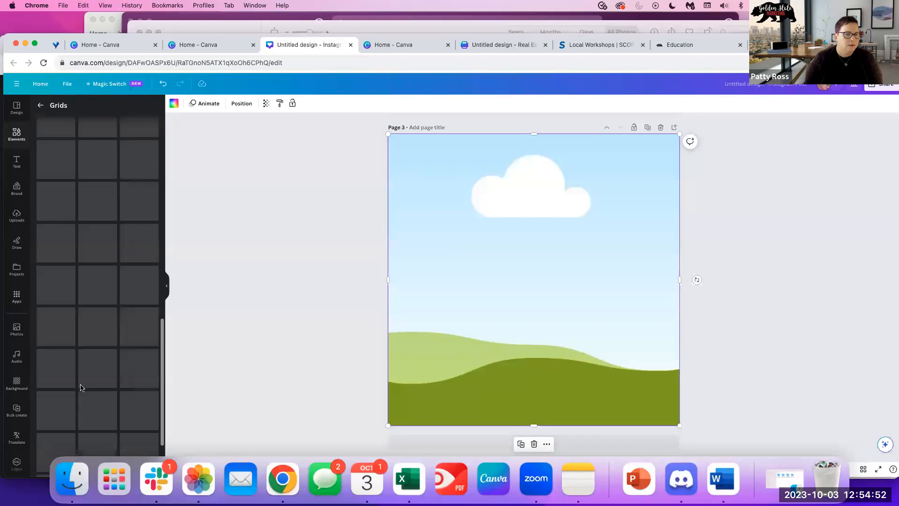
{"action": "scroll", "coordinate": [80, 383], "scroll_direction": "up", "scroll_amount": 5}
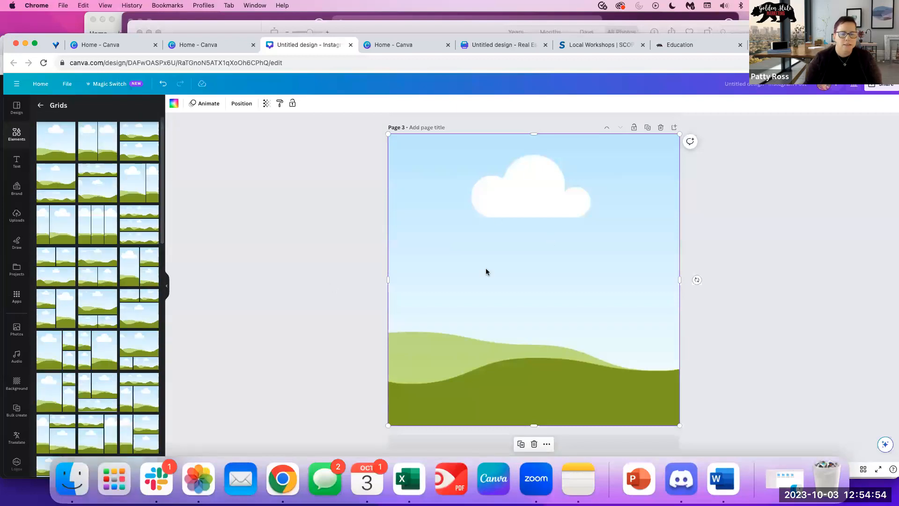
{"action": "left_click", "coordinate": [420, 447]}
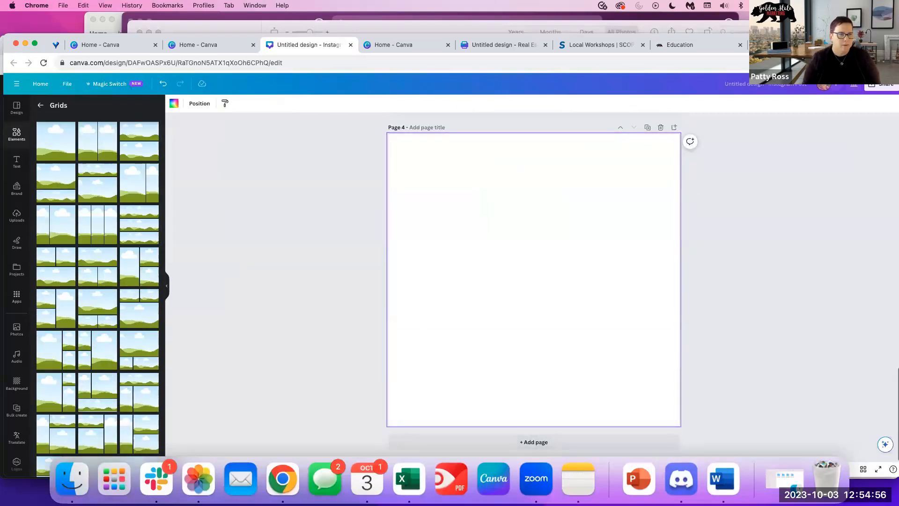
Add the uploaded pug photo to page 4 and stretch it to fill the page.
{"action": "left_click", "coordinate": [18, 141]}
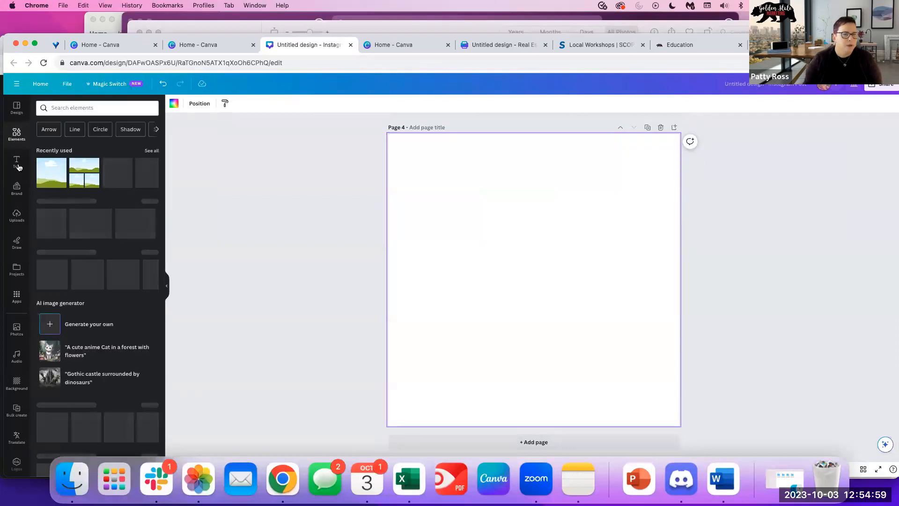
{"action": "left_click", "coordinate": [17, 214]}
{"action": "left_click", "coordinate": [134, 196]}
{"action": "left_click_drag", "start_coordinate": [500, 271], "coordinate": [468, 204]}
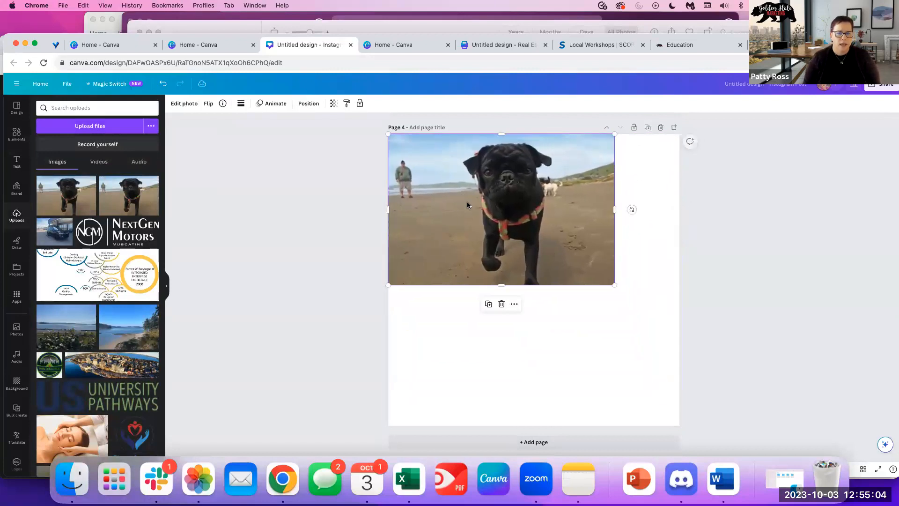
{"action": "left_click_drag", "start_coordinate": [625, 209], "coordinate": [689, 210]}
{"action": "left_click_drag", "start_coordinate": [537, 317], "coordinate": [537, 438]}
{"action": "left_click_drag", "start_coordinate": [550, 257], "coordinate": [552, 276]}
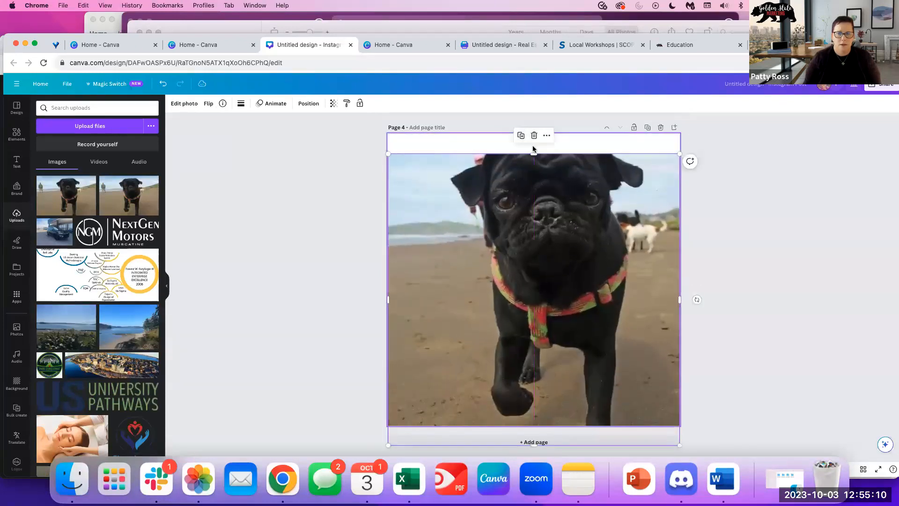
{"action": "left_click_drag", "start_coordinate": [534, 154], "coordinate": [535, 134]}
{"action": "left_click", "coordinate": [761, 193]}
Drop the pug photo into page 3's single-cell grid frame.
{"action": "scroll", "coordinate": [539, 178], "scroll_direction": "up", "scroll_amount": 5}
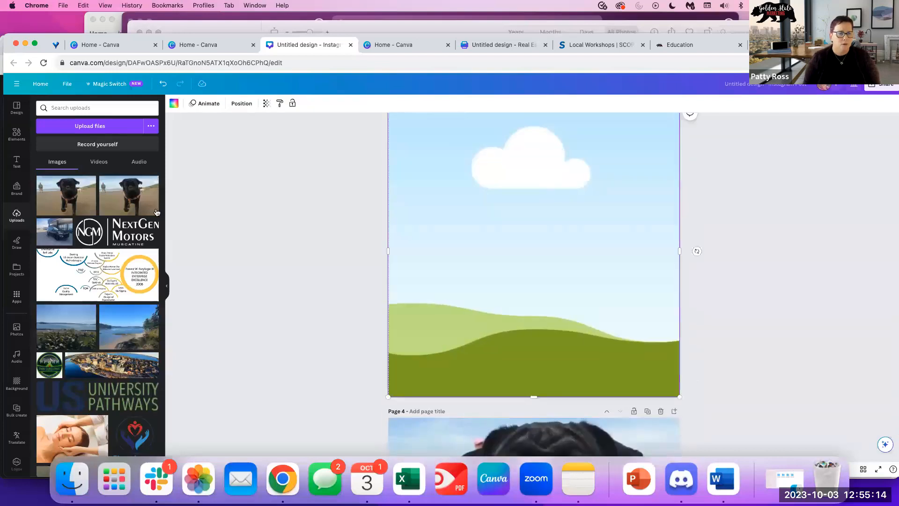
{"action": "left_click_drag", "start_coordinate": [66, 195], "coordinate": [424, 209]}
{"action": "scroll", "coordinate": [763, 204], "scroll_direction": "up", "scroll_amount": 4}
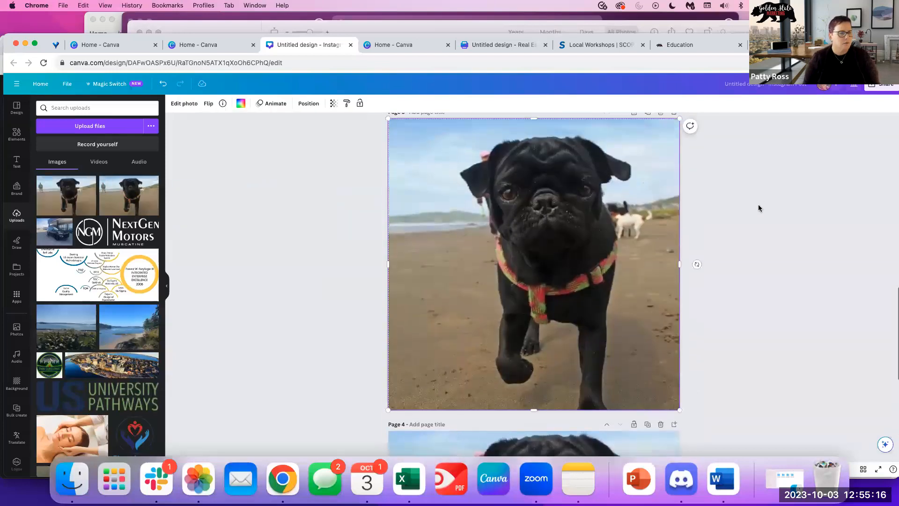
{"action": "scroll", "coordinate": [576, 360], "scroll_direction": "down", "scroll_amount": 2}
{"action": "scroll", "coordinate": [576, 360], "scroll_direction": "down", "scroll_amount": 1}
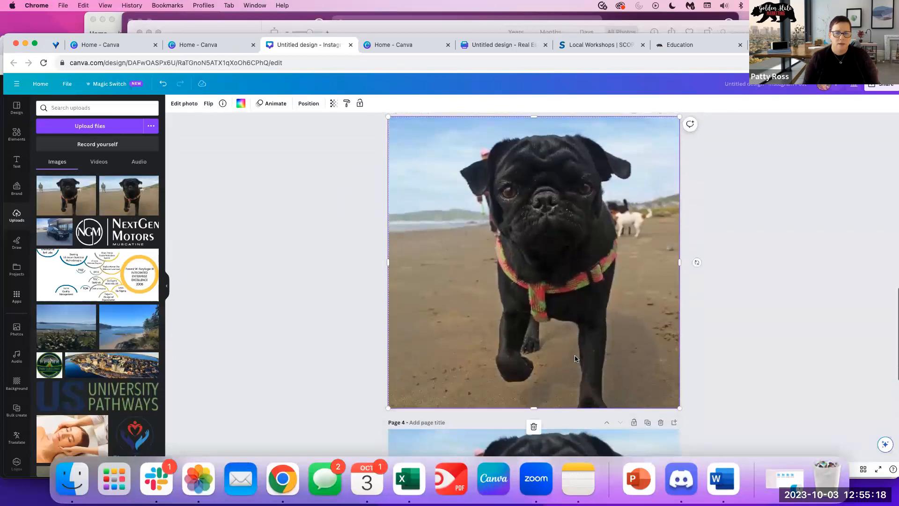
{"action": "scroll", "coordinate": [574, 354], "scroll_direction": "up", "scroll_amount": 10}
{"action": "scroll", "coordinate": [575, 354], "scroll_direction": "down", "scroll_amount": 15}
{"action": "scroll", "coordinate": [557, 386], "scroll_direction": "down", "scroll_amount": 2}
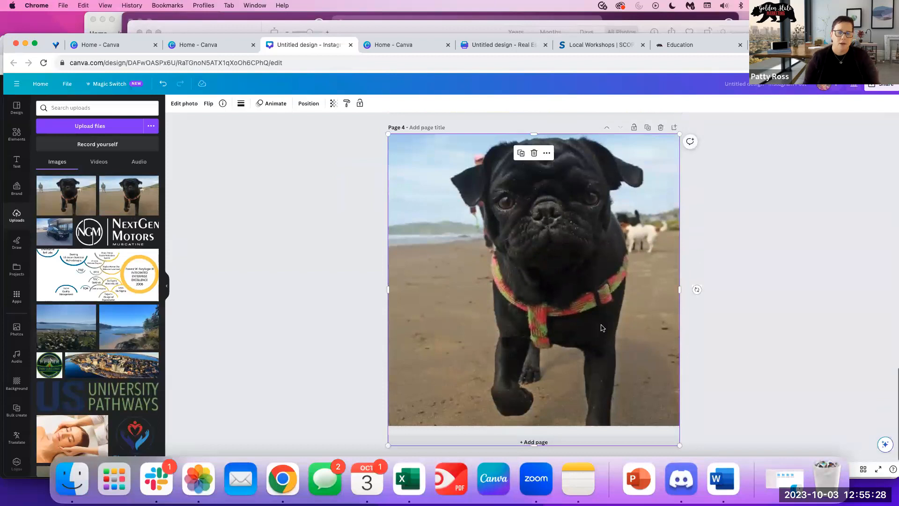
{"action": "scroll", "coordinate": [709, 238], "scroll_direction": "up", "scroll_amount": 5}
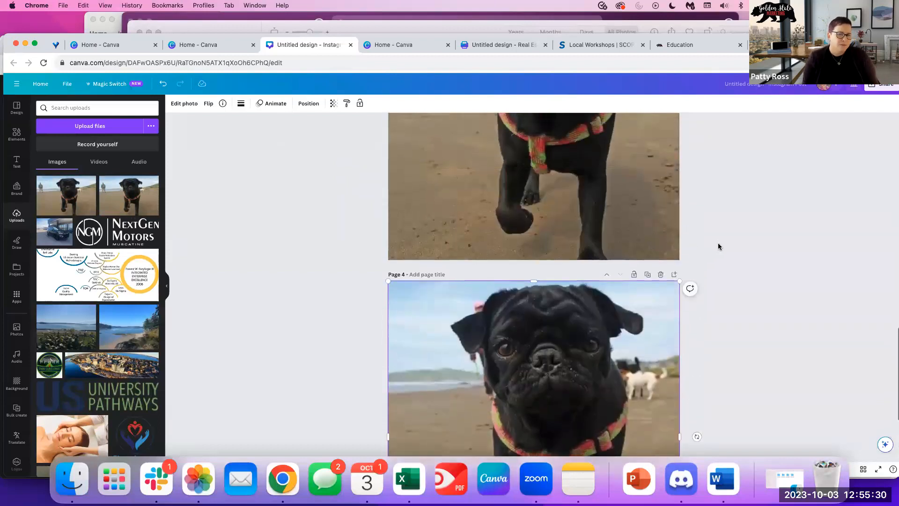
{"action": "scroll", "coordinate": [706, 277], "scroll_direction": "down", "scroll_amount": 3}
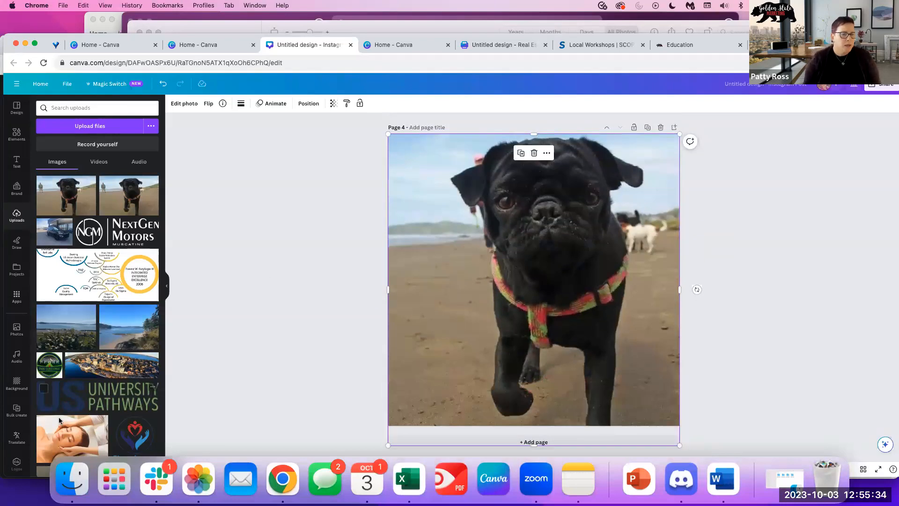
{"action": "scroll", "coordinate": [117, 290], "scroll_direction": "down", "scroll_amount": 10}
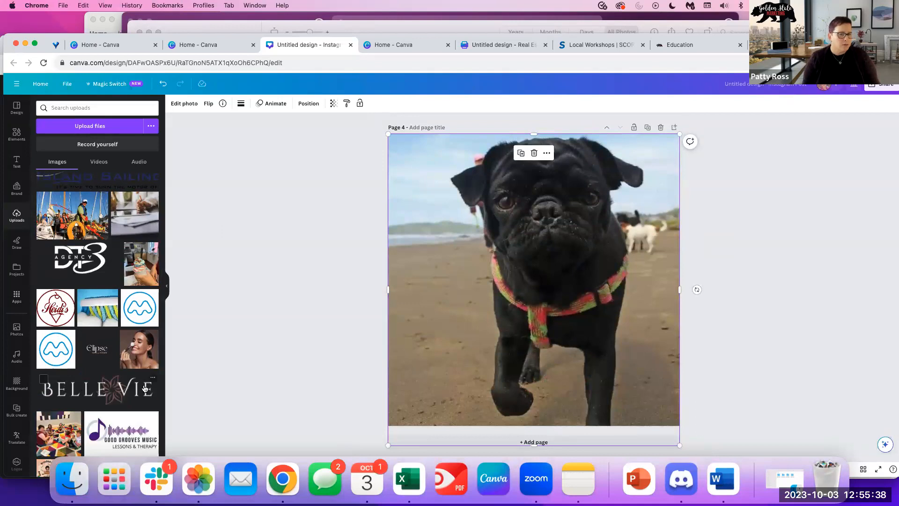
{"action": "scroll", "coordinate": [145, 388], "scroll_direction": "up", "scroll_amount": 2}
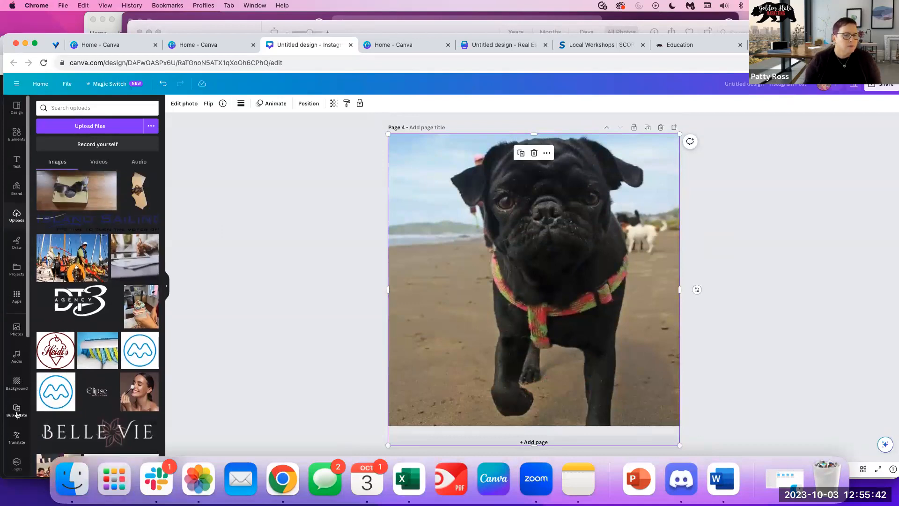
{"action": "scroll", "coordinate": [16, 414], "scroll_direction": "down", "scroll_amount": 4}
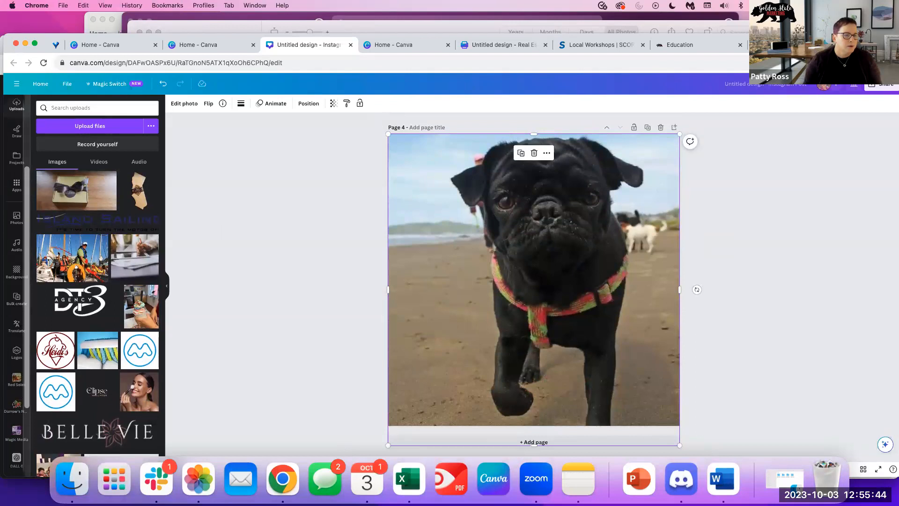
Add the Golden State Marketing logo from Logos and move it toward the lower left.
{"action": "left_click", "coordinate": [17, 352]}
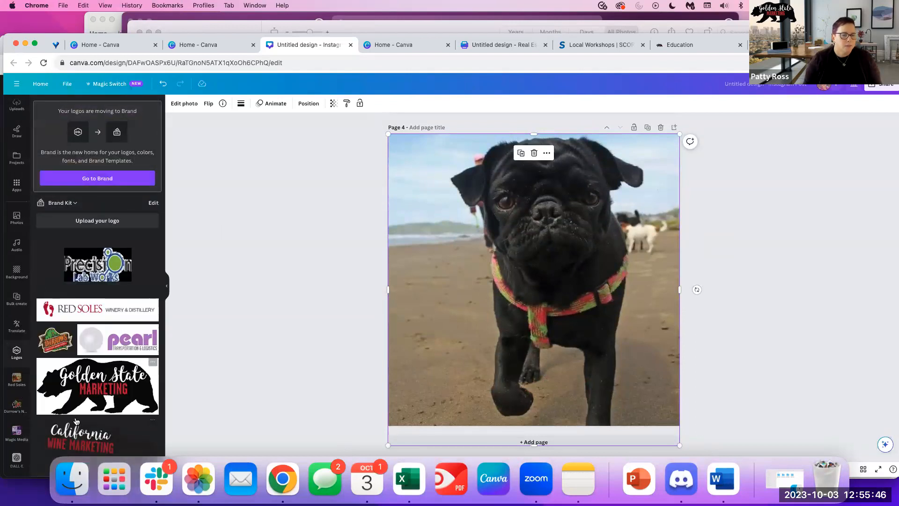
{"action": "scroll", "coordinate": [76, 420], "scroll_direction": "down", "scroll_amount": 4}
{"action": "left_click", "coordinate": [89, 367]}
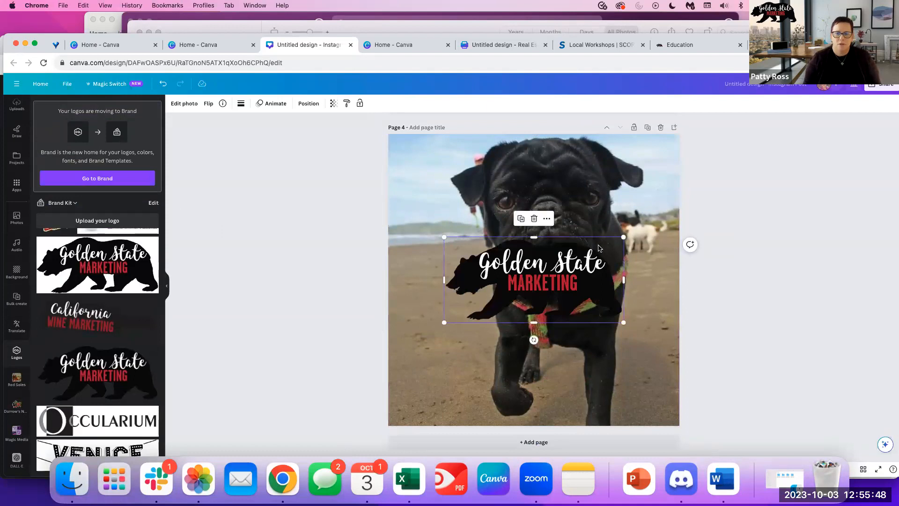
{"action": "left_click_drag", "start_coordinate": [598, 247], "coordinate": [483, 373]}
{"action": "left_click", "coordinate": [312, 282]}
{"action": "scroll", "coordinate": [589, 345], "scroll_direction": "up", "scroll_amount": 3}
{"action": "scroll", "coordinate": [589, 349], "scroll_direction": "down", "scroll_amount": 3}
{"action": "left_click_drag", "start_coordinate": [430, 384], "coordinate": [428, 418]}
{"action": "scroll", "coordinate": [681, 260], "scroll_direction": "up", "scroll_amount": 5}
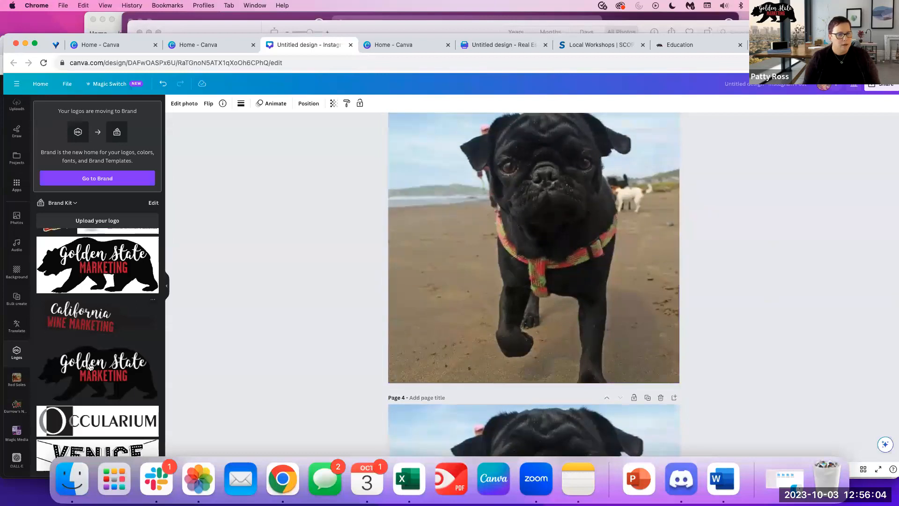
Undo the logo replacing the pug photo, re-add it, and place it at page 3's lower left.
{"action": "left_click_drag", "start_coordinate": [97, 368], "coordinate": [484, 257]}
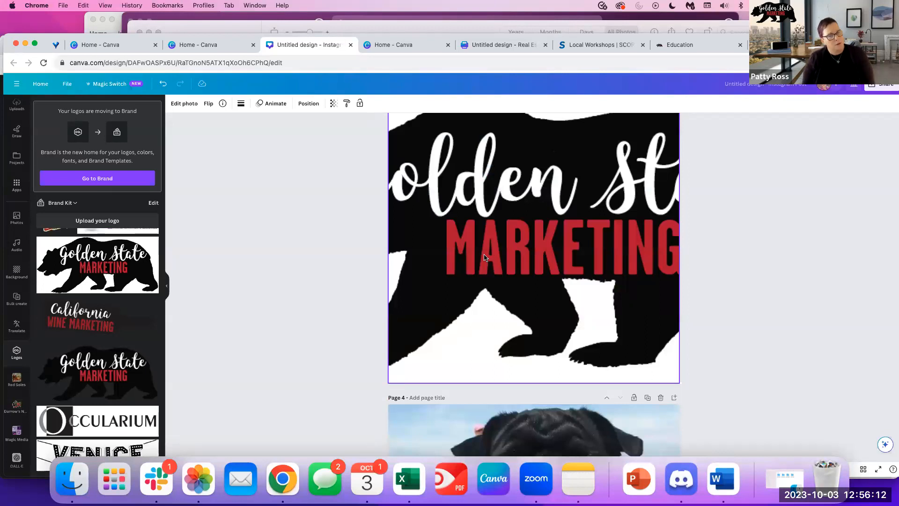
{"action": "left_click", "coordinate": [163, 83]}
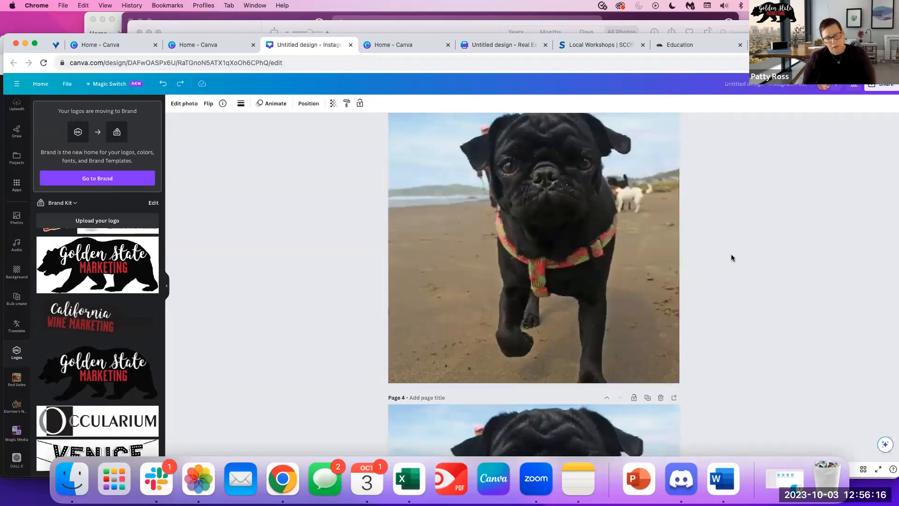
{"action": "left_click", "coordinate": [84, 370]}
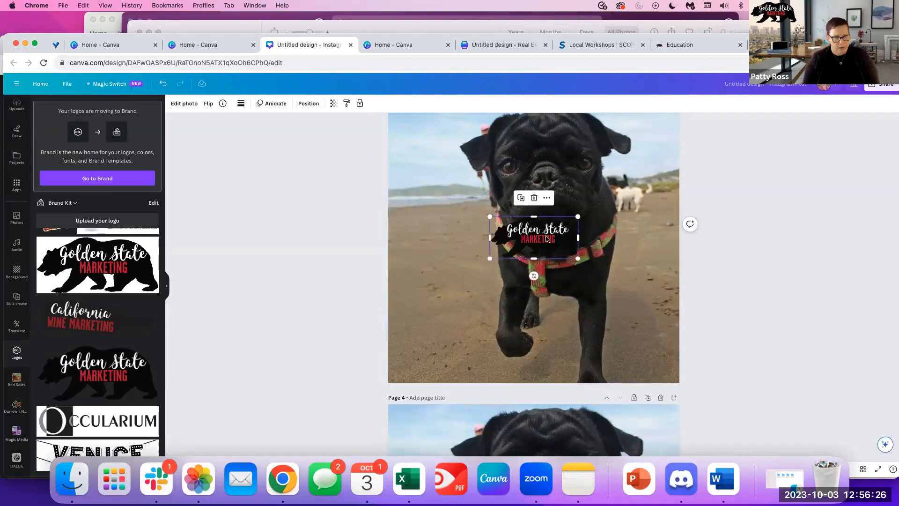
{"action": "left_click_drag", "start_coordinate": [546, 239], "coordinate": [535, 223]}
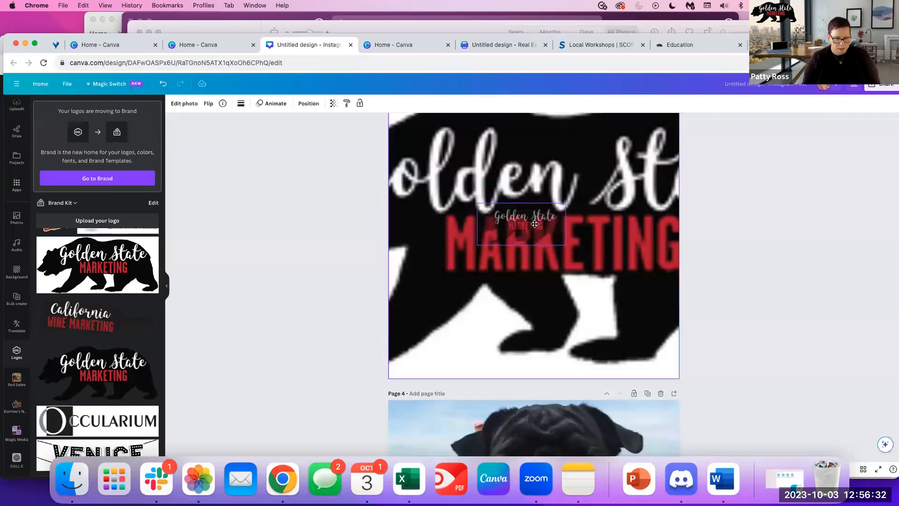
{"action": "left_click_drag", "start_coordinate": [535, 224], "coordinate": [535, 224]}
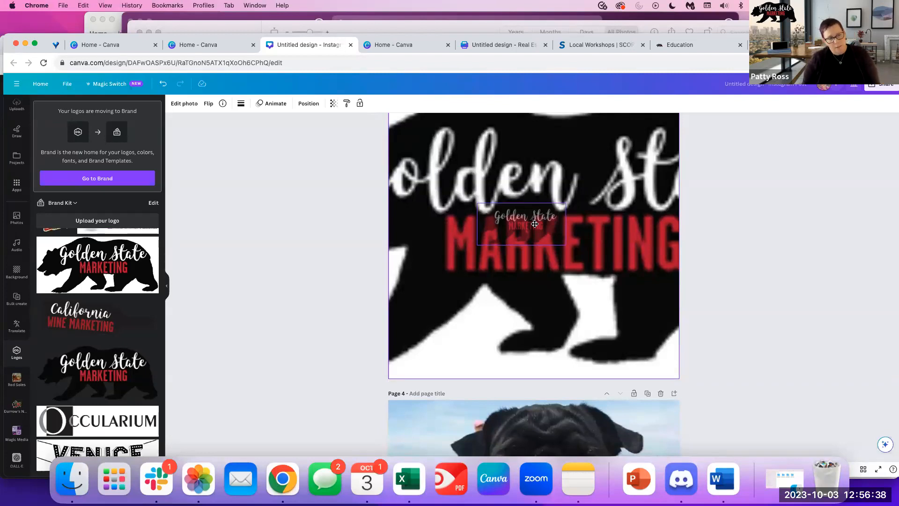
{"action": "left_click_drag", "start_coordinate": [535, 224], "coordinate": [535, 224]}
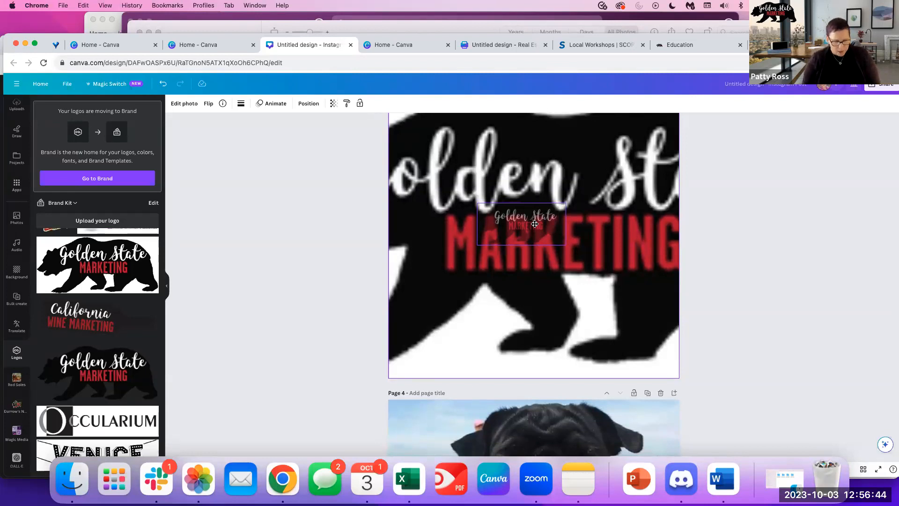
{"action": "left_click_drag", "start_coordinate": [534, 223], "coordinate": [534, 224]}
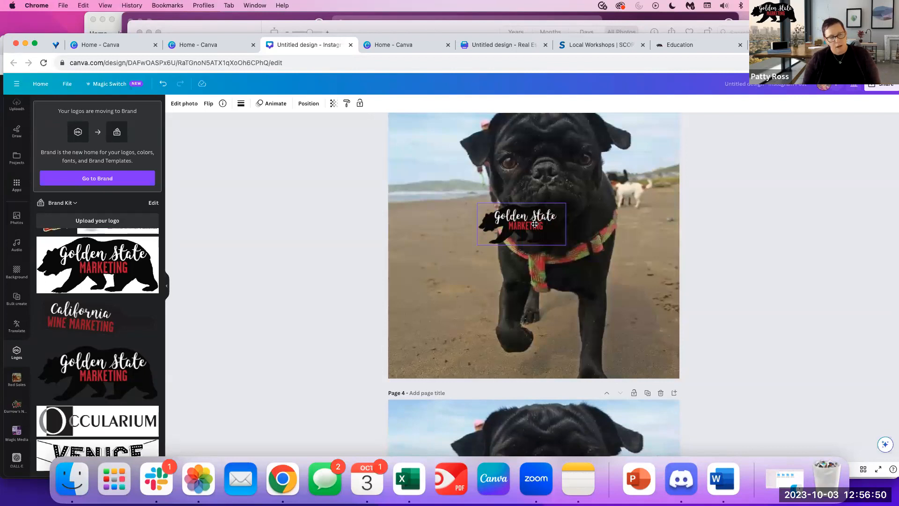
{"action": "left_click_drag", "start_coordinate": [535, 225], "coordinate": [469, 353]}
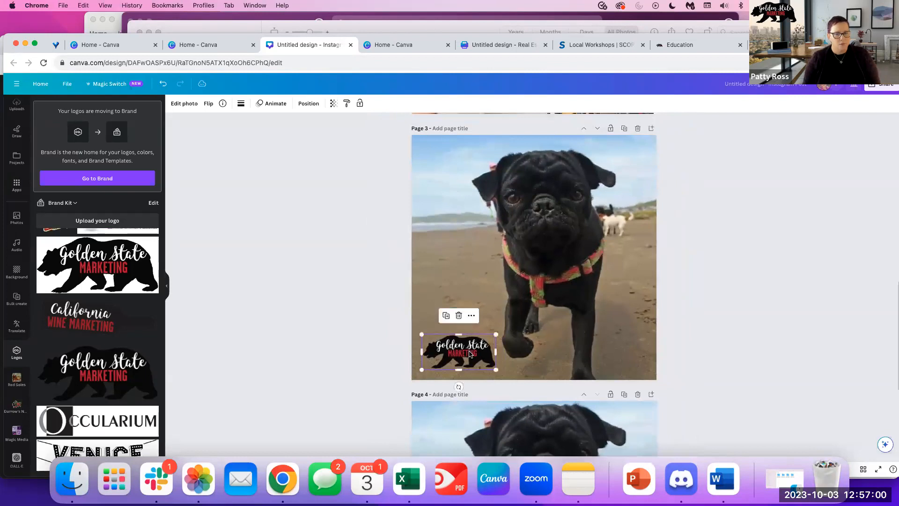
Undo the logo turning into the background and set it in the pug photo's bottom-left corner.
{"action": "left_click", "coordinate": [755, 265]}
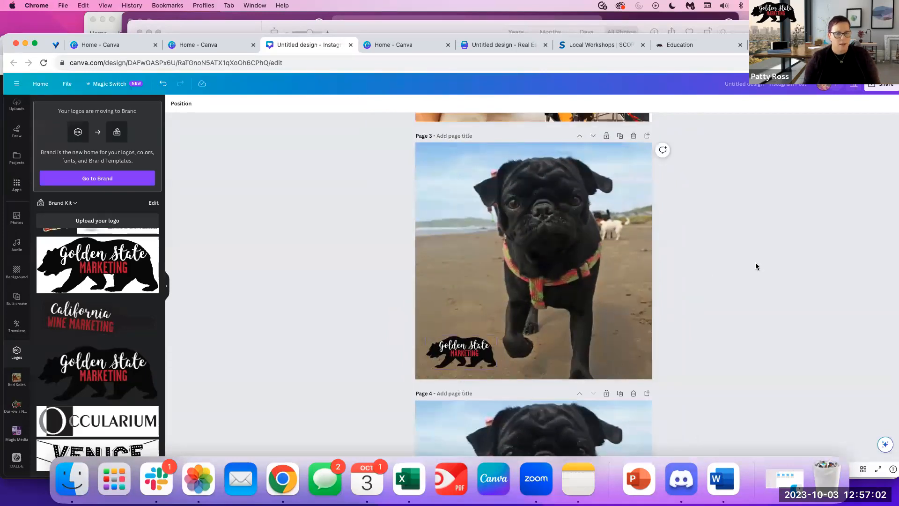
{"action": "scroll", "coordinate": [643, 353], "scroll_direction": "down", "scroll_amount": 2}
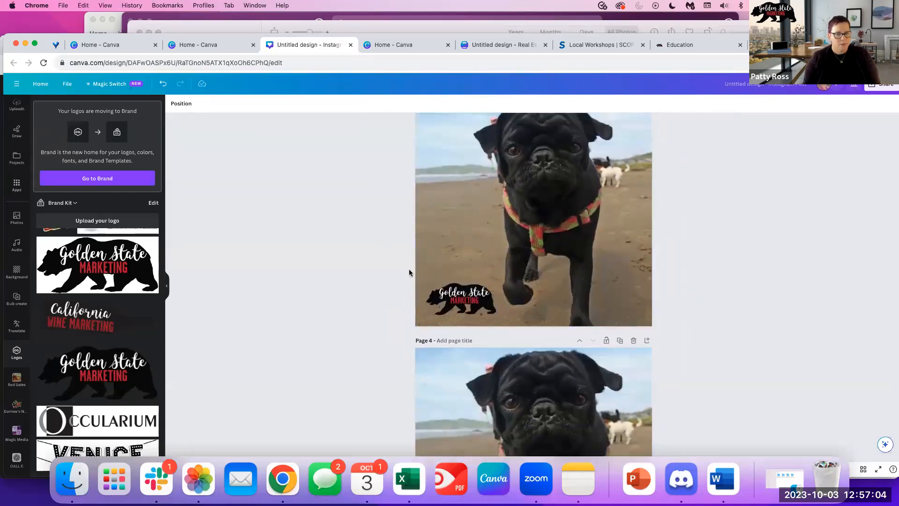
{"action": "left_click_drag", "start_coordinate": [446, 299], "coordinate": [487, 256]}
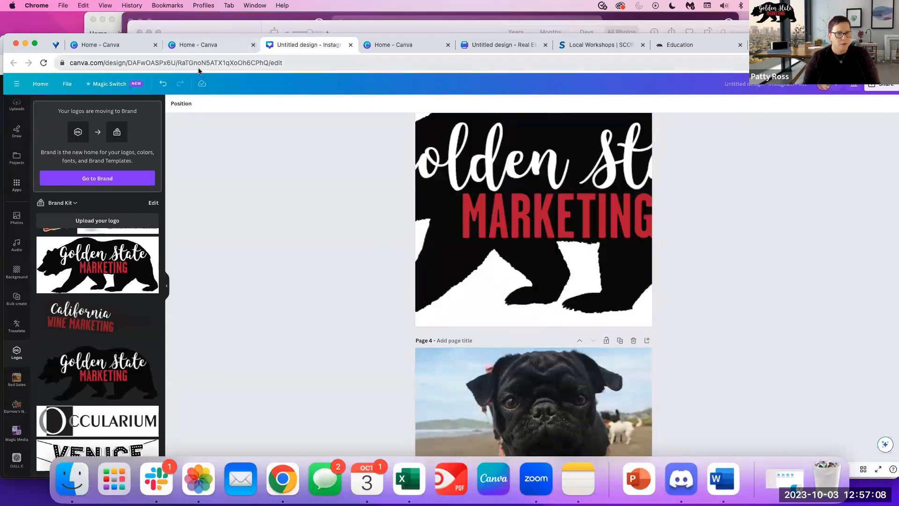
{"action": "left_click", "coordinate": [163, 84]}
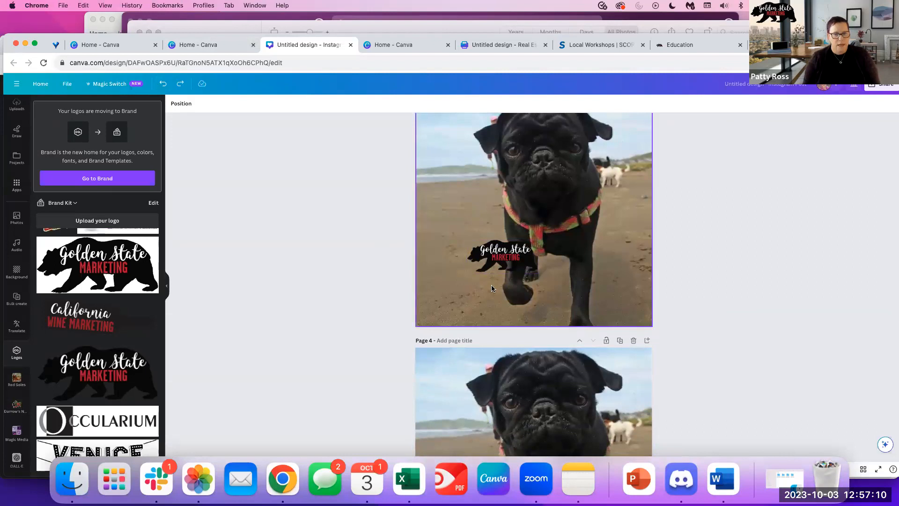
{"action": "left_click", "coordinate": [509, 261]}
{"action": "left_click_drag", "start_coordinate": [509, 260], "coordinate": [473, 302]}
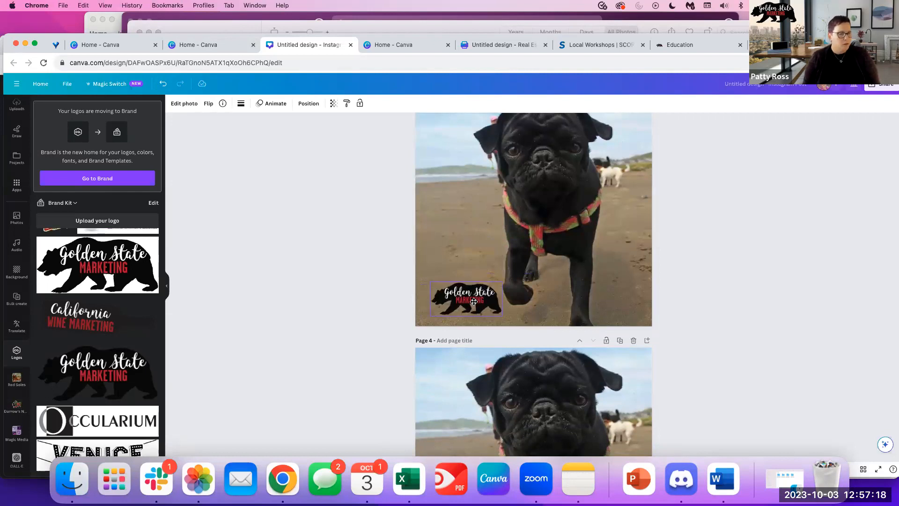
{"action": "left_click_drag", "start_coordinate": [473, 302], "coordinate": [474, 302]}
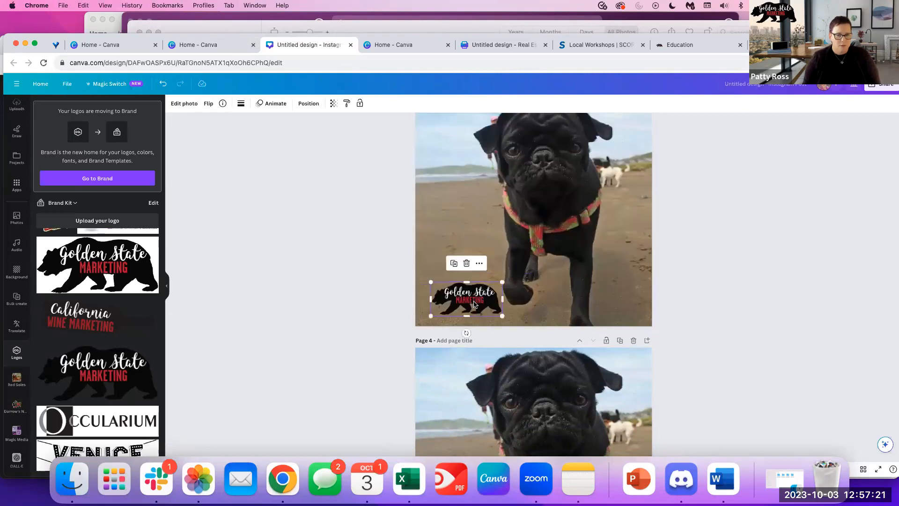
{"action": "left_click", "coordinate": [757, 244]}
Reposition the Golden State logo at the lower left of page 4.
{"action": "scroll", "coordinate": [731, 262], "scroll_direction": "down", "scroll_amount": 3}
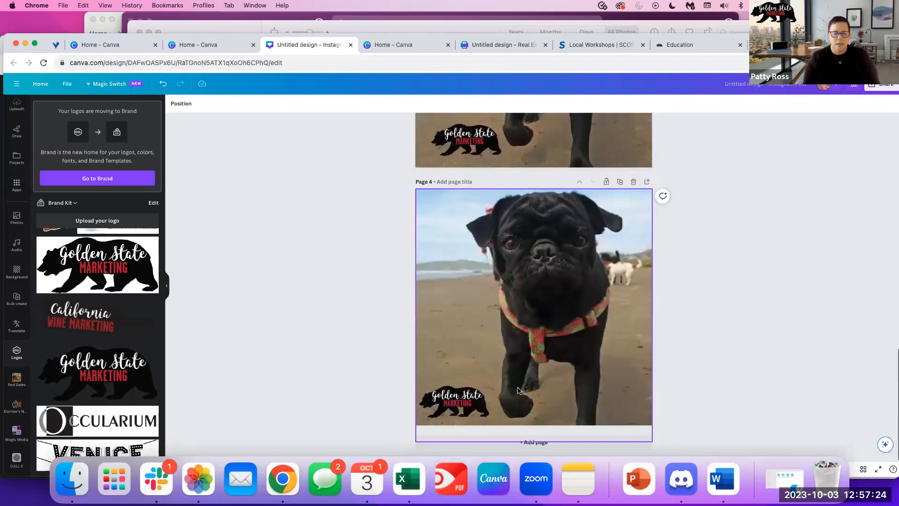
{"action": "left_click_drag", "start_coordinate": [418, 414], "coordinate": [457, 403]}
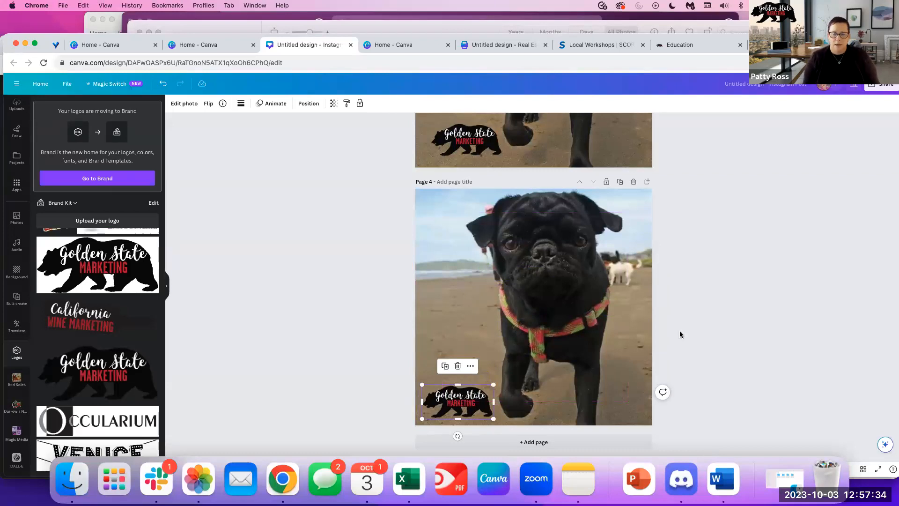
{"action": "scroll", "coordinate": [657, 335], "scroll_direction": "up", "scroll_amount": 12}
{"action": "scroll", "coordinate": [639, 289], "scroll_direction": "down", "scroll_amount": 12}
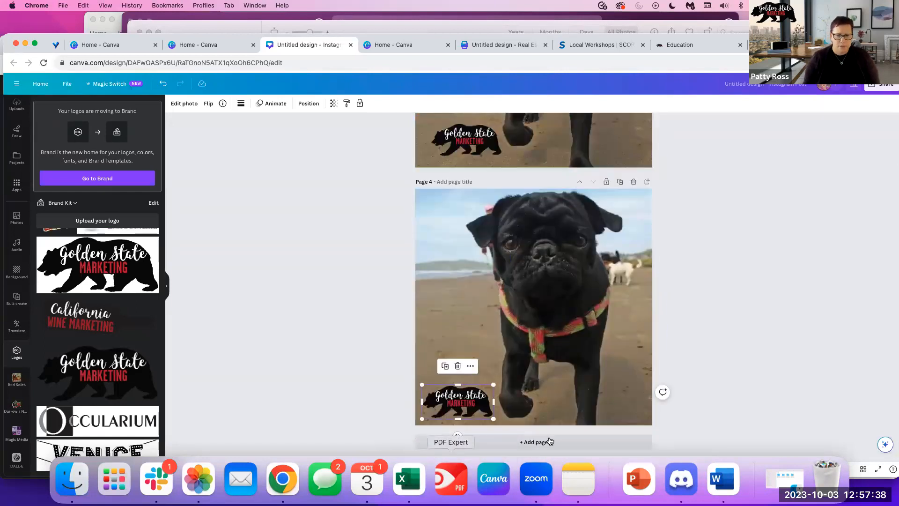
Add page 5 and place a circle frame from Frames in its upper-left area.
{"action": "left_click", "coordinate": [550, 441]}
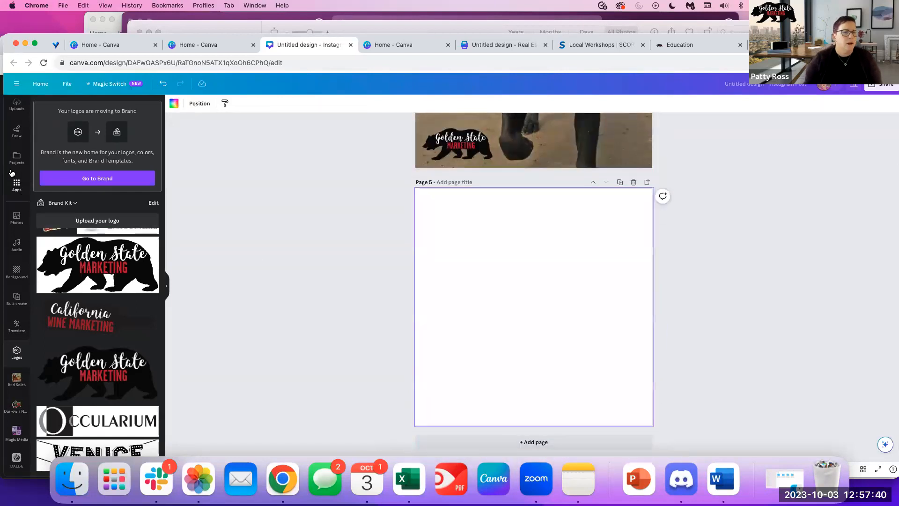
{"action": "scroll", "coordinate": [12, 173], "scroll_direction": "up", "scroll_amount": 3}
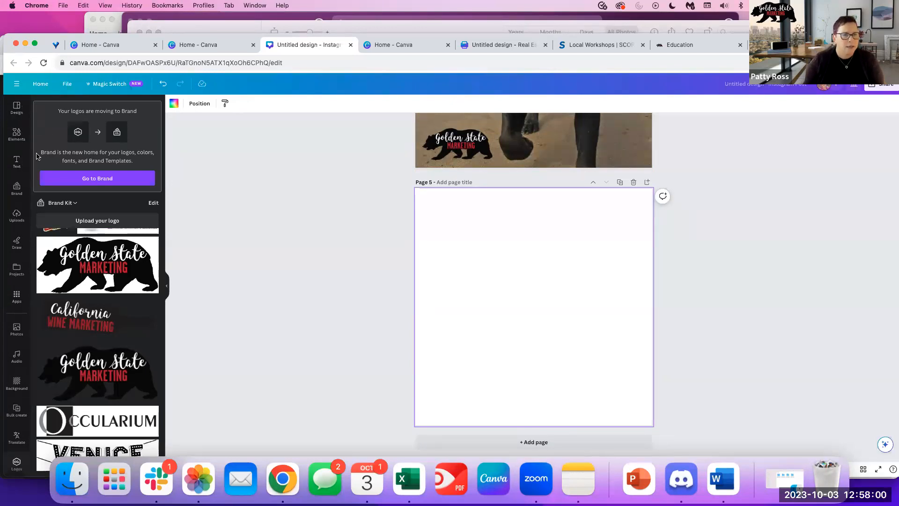
{"action": "left_click", "coordinate": [16, 134]}
{"action": "scroll", "coordinate": [98, 310], "scroll_direction": "down", "scroll_amount": 5}
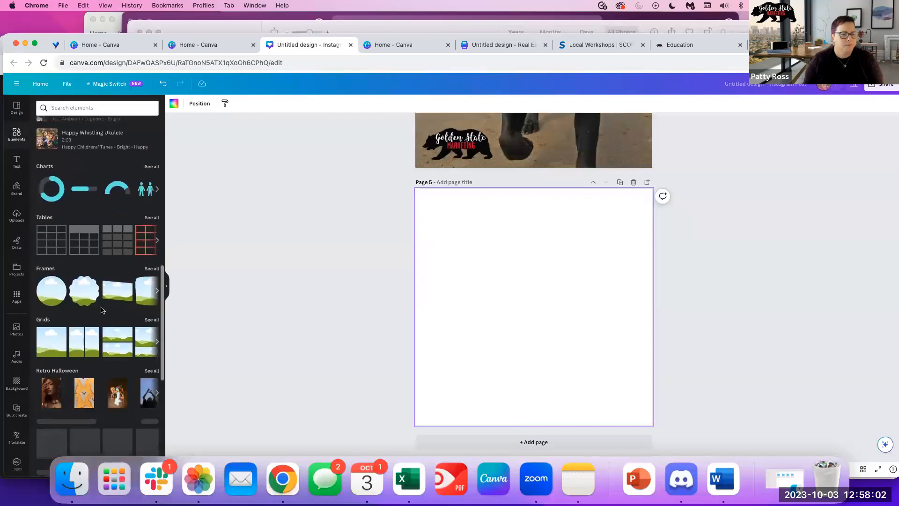
{"action": "scroll", "coordinate": [101, 310], "scroll_direction": "down", "scroll_amount": 3}
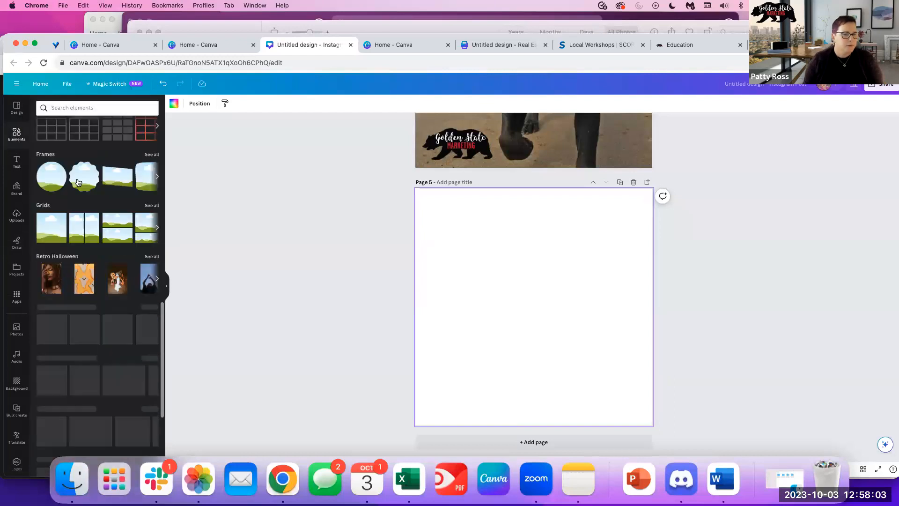
{"action": "left_click", "coordinate": [151, 155]}
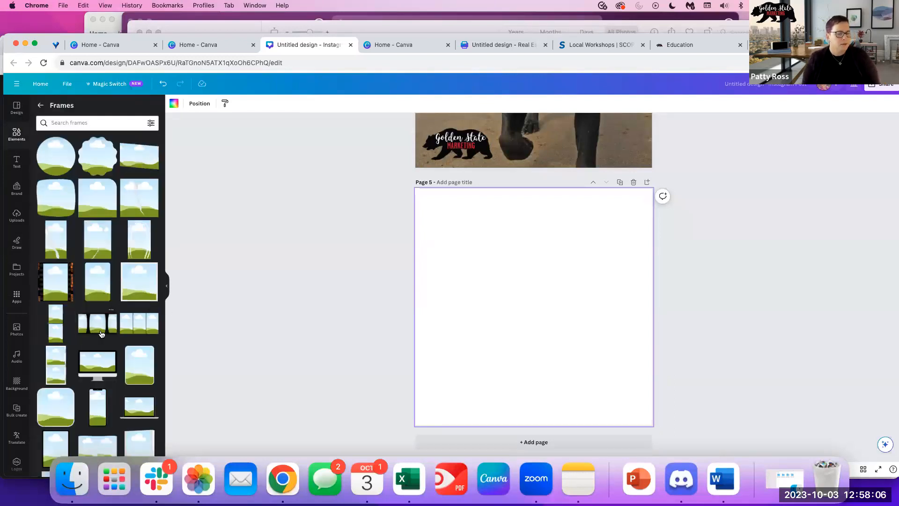
{"action": "scroll", "coordinate": [101, 333], "scroll_direction": "down", "scroll_amount": 6}
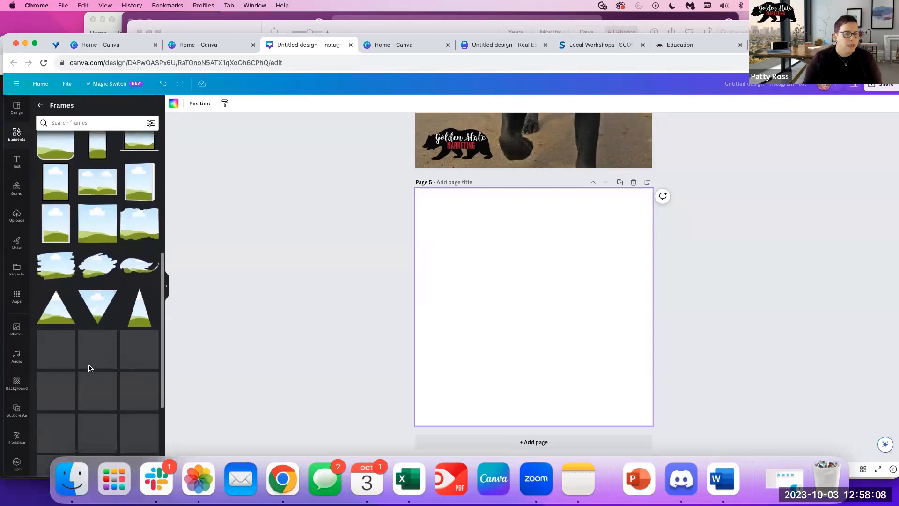
{"action": "scroll", "coordinate": [93, 360], "scroll_direction": "up", "scroll_amount": 2}
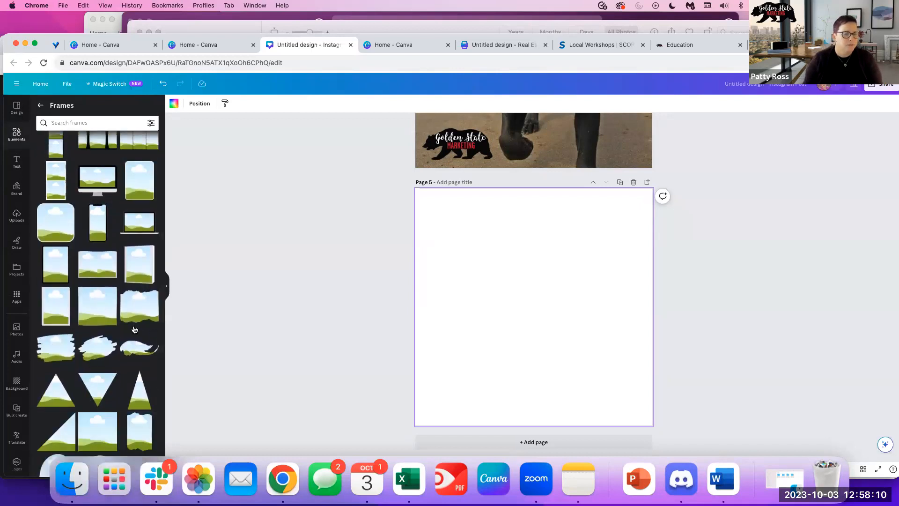
{"action": "scroll", "coordinate": [135, 329], "scroll_direction": "up", "scroll_amount": 4}
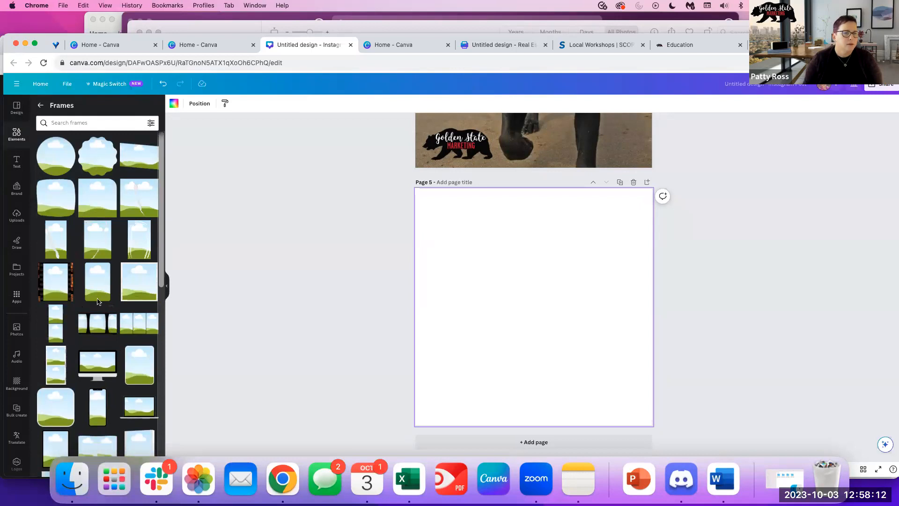
{"action": "left_click", "coordinate": [59, 158]}
{"action": "left_click_drag", "start_coordinate": [558, 297], "coordinate": [494, 259]}
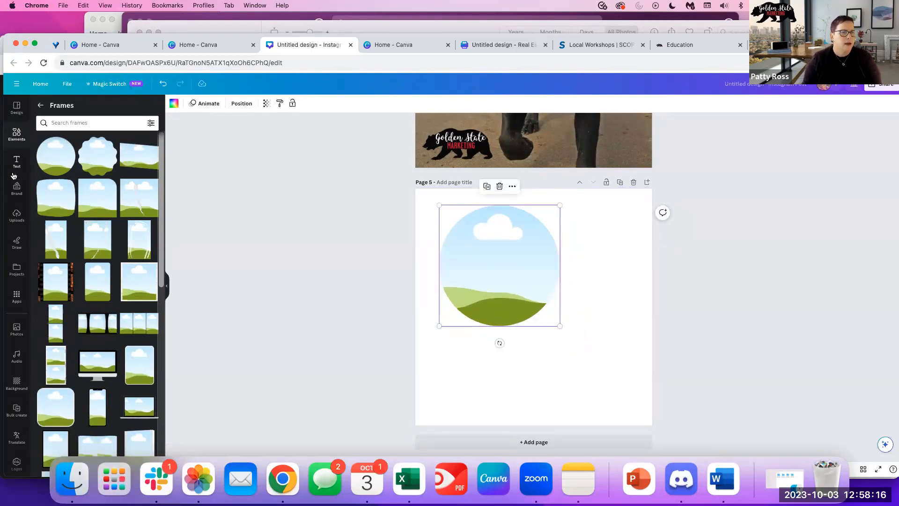
Fill the circle frame with the black pug photo and adjust its crop.
{"action": "left_click", "coordinate": [16, 215]}
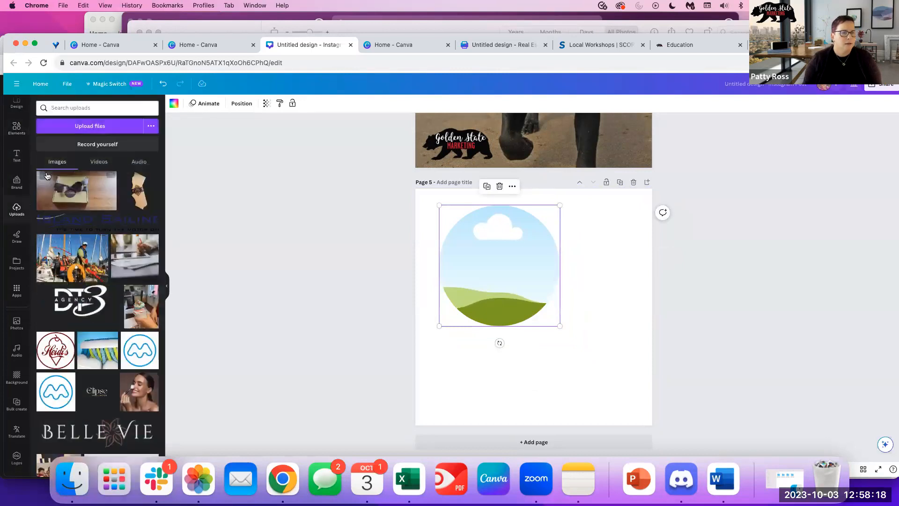
{"action": "left_click_drag", "start_coordinate": [70, 194], "coordinate": [477, 263]}
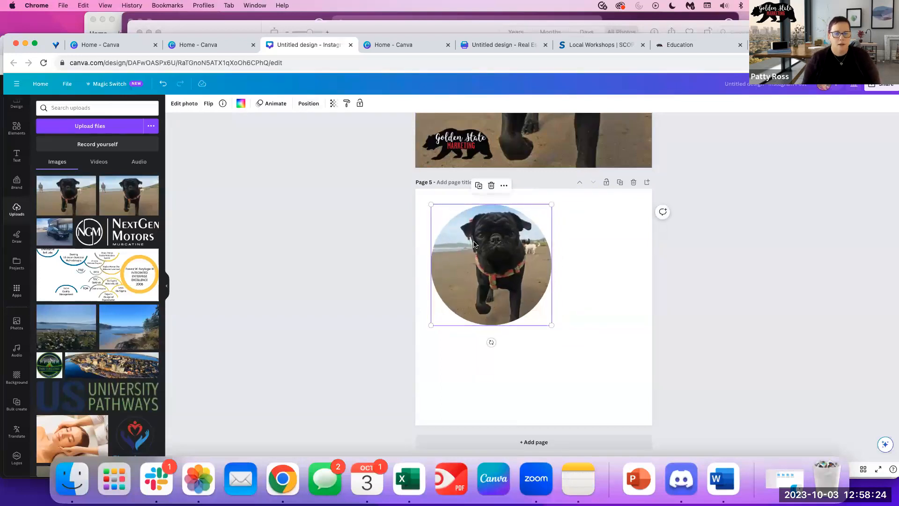
{"action": "left_click", "coordinate": [184, 104]}
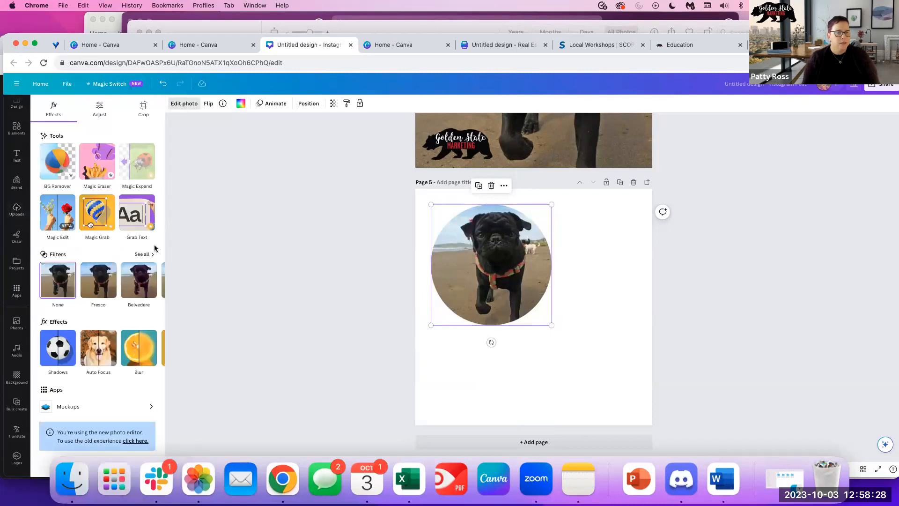
{"action": "left_click", "coordinate": [139, 111]}
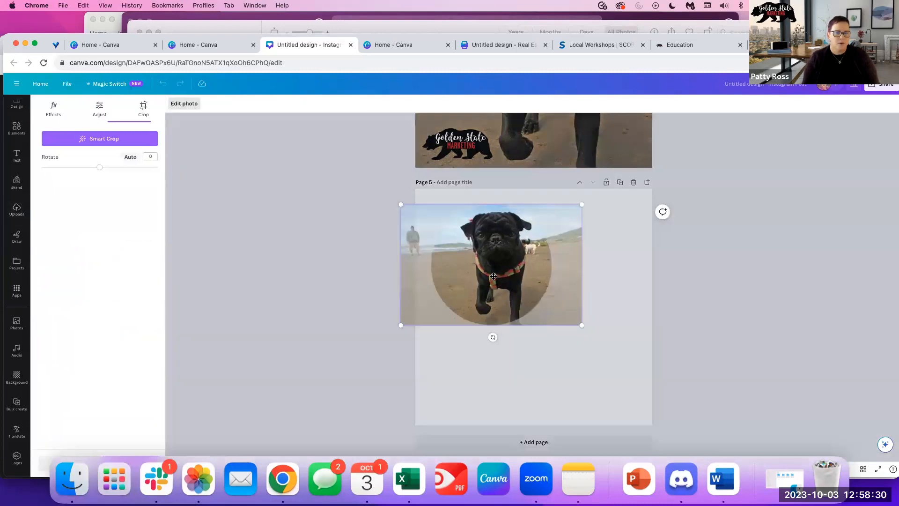
{"action": "left_click_drag", "start_coordinate": [497, 276], "coordinate": [495, 276]}
{"action": "mouse_move", "coordinate": [571, 325]}
{"action": "left_mouse_down"}
{"action": "mouse_move", "coordinate": [580, 331]}
{"action": "mouse_move", "coordinate": [566, 329]}
{"action": "left_mouse_up"}
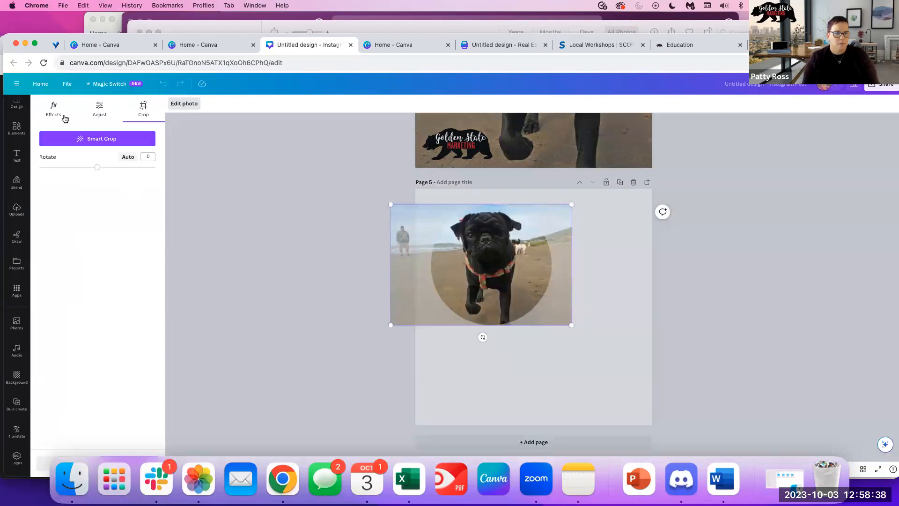
{"action": "left_click", "coordinate": [215, 182]}
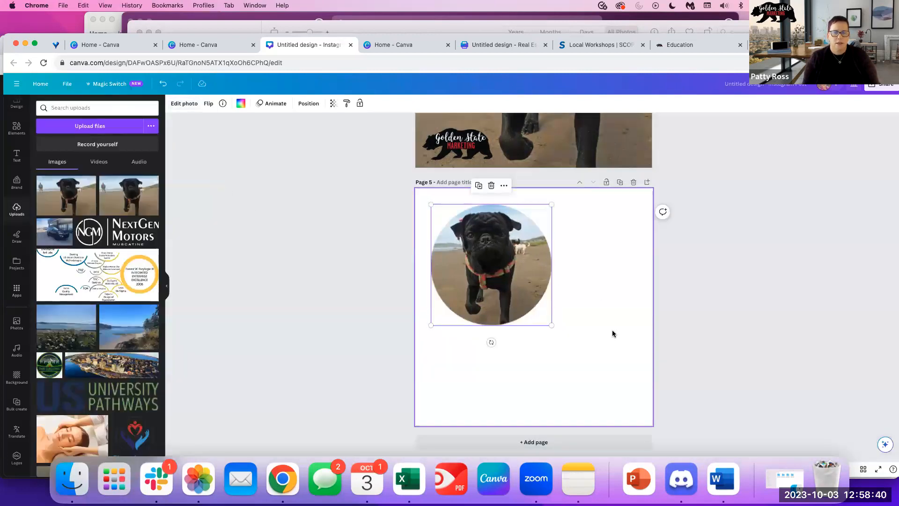
Enlarge the circular pug photo to nearly fill page 5, then add blank page 6.
{"action": "left_click", "coordinate": [517, 301]}
{"action": "left_click_drag", "start_coordinate": [552, 325], "coordinate": [592, 383]}
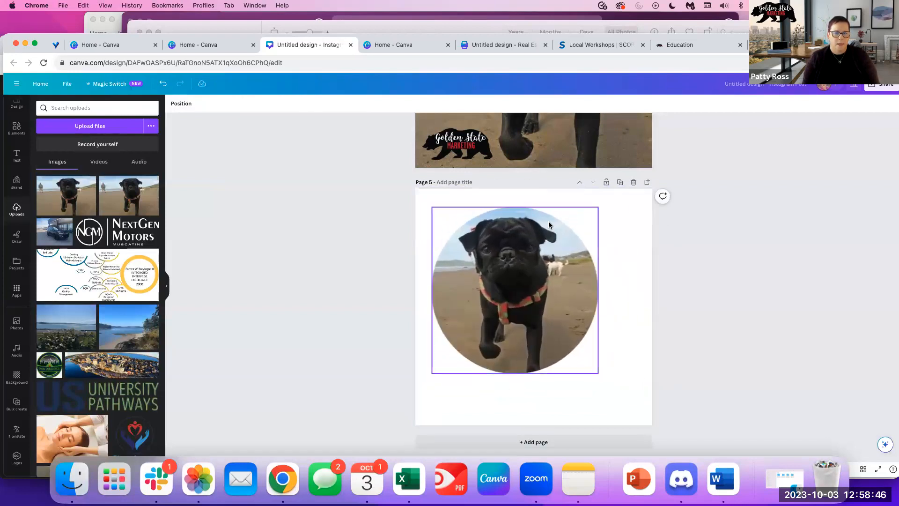
{"action": "left_click", "coordinate": [533, 392]}
{"action": "left_click", "coordinate": [520, 443]}
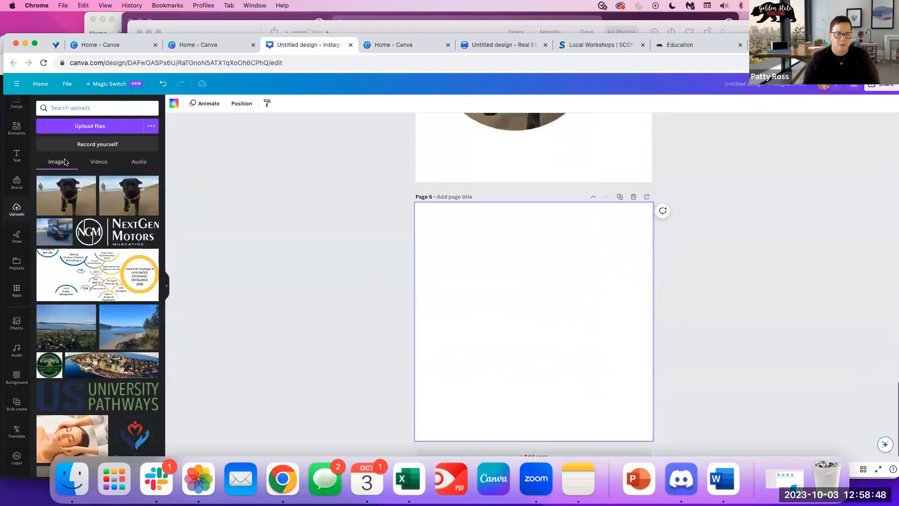
Search Design templates for 'pug' and apply the laptop-pug meme template to page 6.
{"action": "left_click", "coordinate": [17, 108]}
{"action": "left_click", "coordinate": [95, 107]}
{"action": "type", "text": "pug"}
{"action": "key", "text": "Return"}
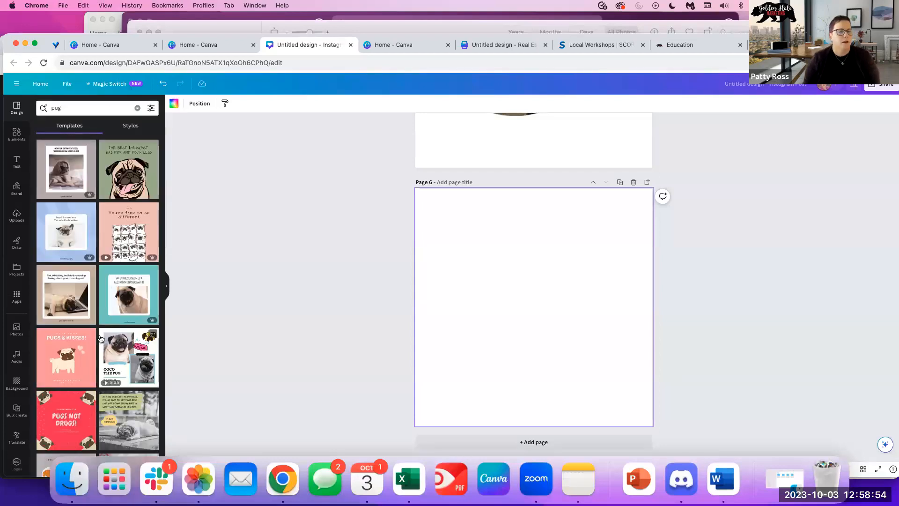
{"action": "scroll", "coordinate": [101, 338], "scroll_direction": "down", "scroll_amount": 1}
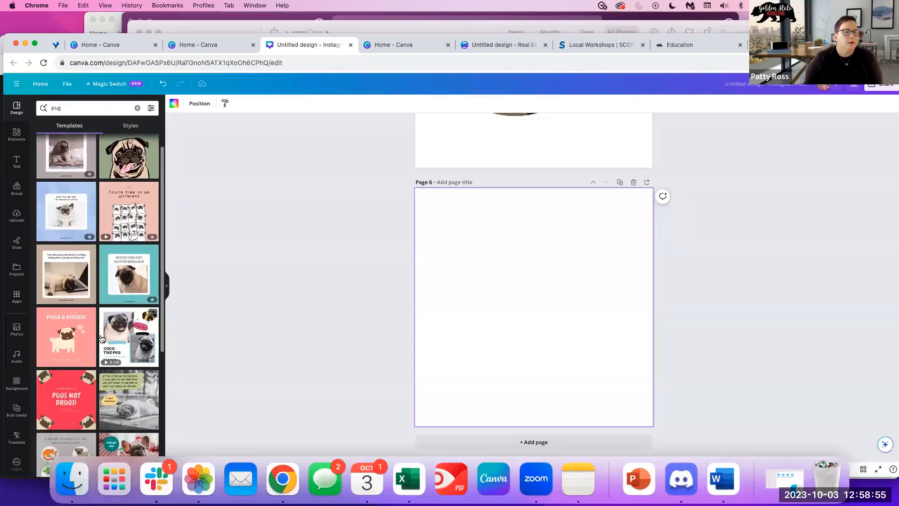
{"action": "left_click", "coordinate": [67, 279]}
Replace the template's laptop pug image with the black pug beach photo from Uploads.
{"action": "left_click", "coordinate": [507, 344]}
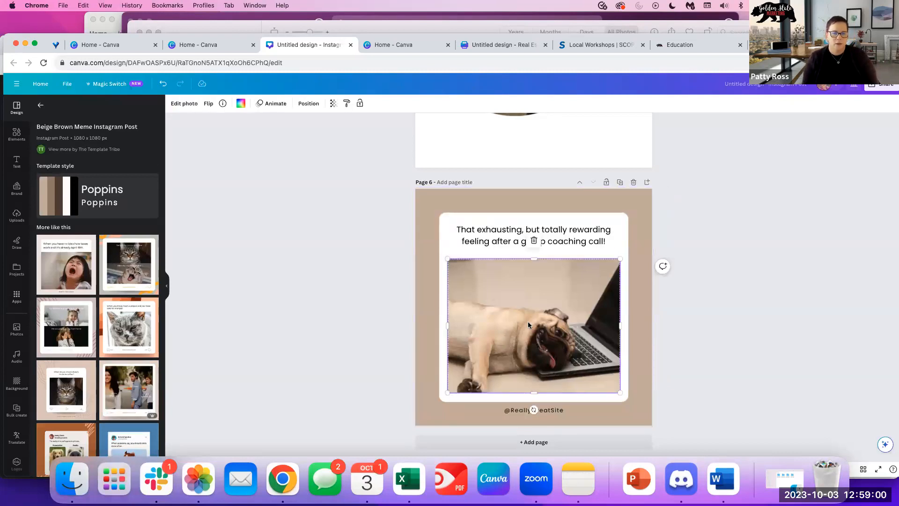
{"action": "left_click", "coordinate": [13, 139]}
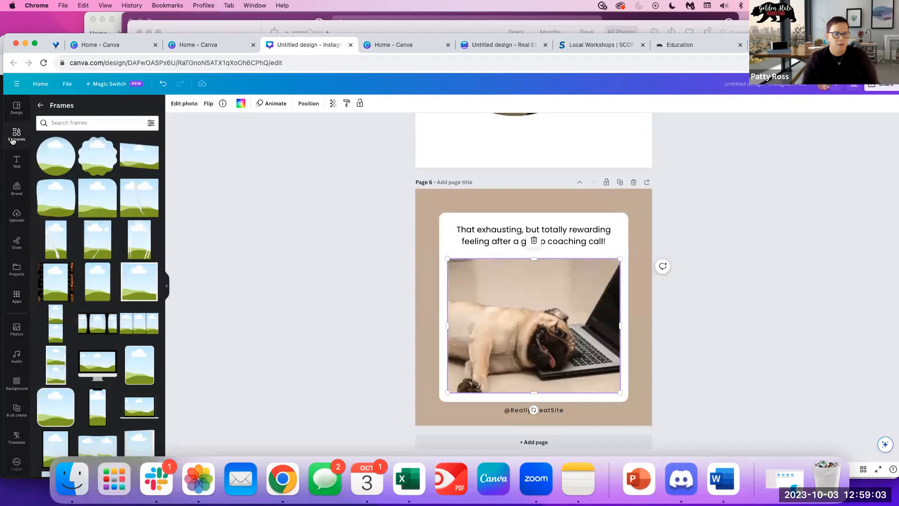
{"action": "left_click", "coordinate": [19, 213]}
{"action": "left_click_drag", "start_coordinate": [66, 195], "coordinate": [485, 311]}
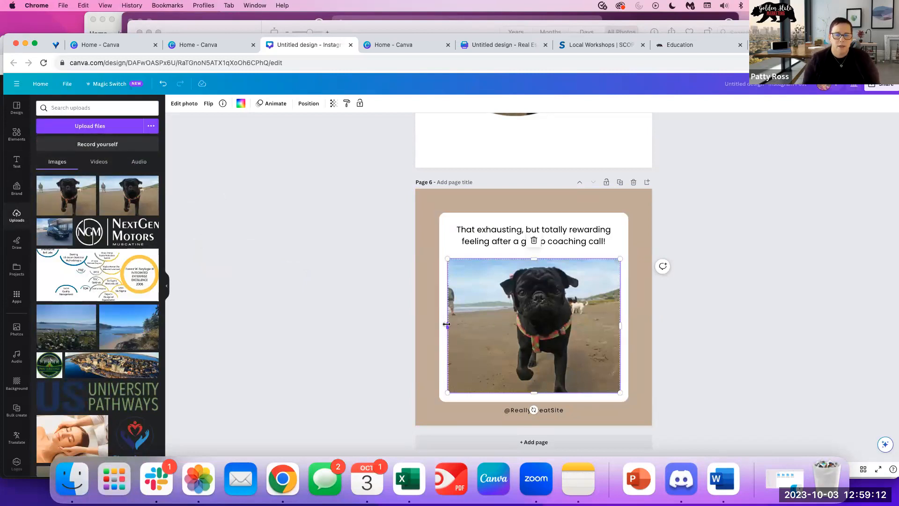
Change page 6's beige background to the purple brand kit colour.
{"action": "left_click", "coordinate": [743, 253]}
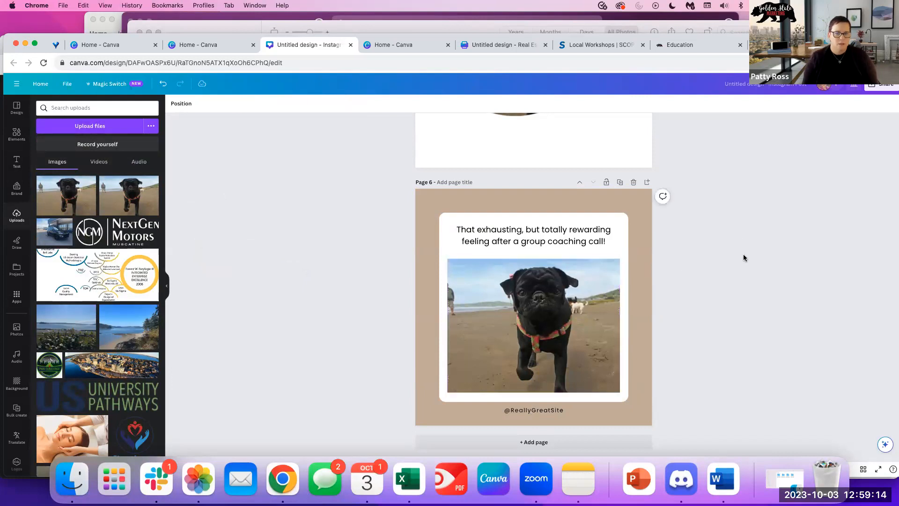
{"action": "left_click", "coordinate": [642, 207]}
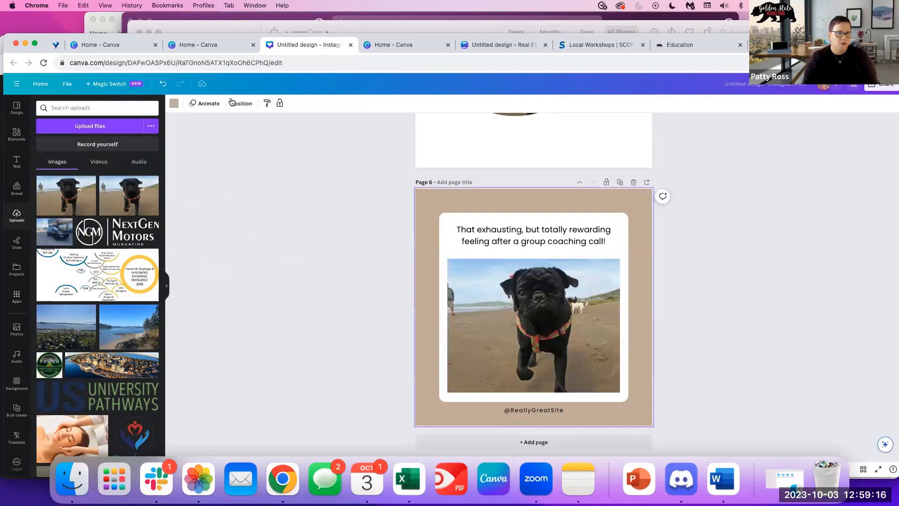
{"action": "left_click", "coordinate": [176, 104]}
{"action": "left_click", "coordinate": [46, 257]}
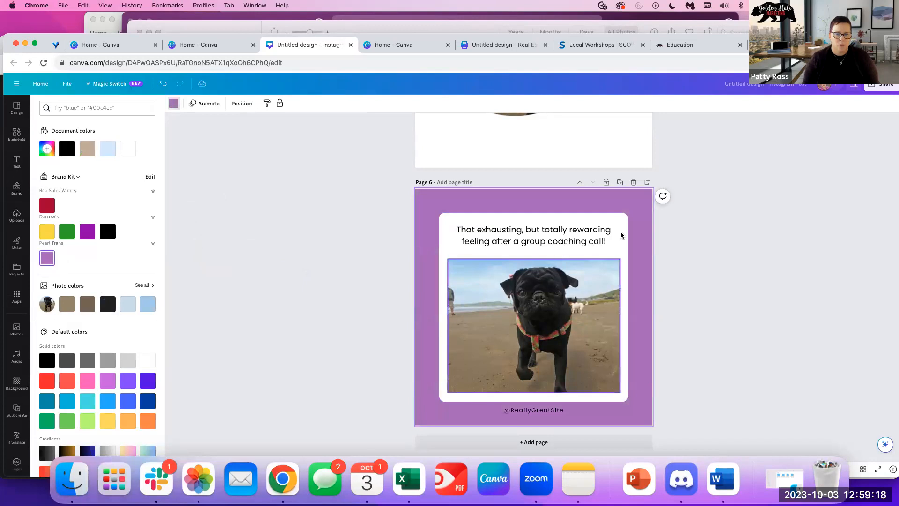
{"action": "left_click", "coordinate": [735, 251]}
Browse the Design panel for more meme templates similar to this post.
{"action": "scroll", "coordinate": [491, 255], "scroll_direction": "up", "scroll_amount": 5}
{"action": "scroll", "coordinate": [492, 255], "scroll_direction": "up", "scroll_amount": 4}
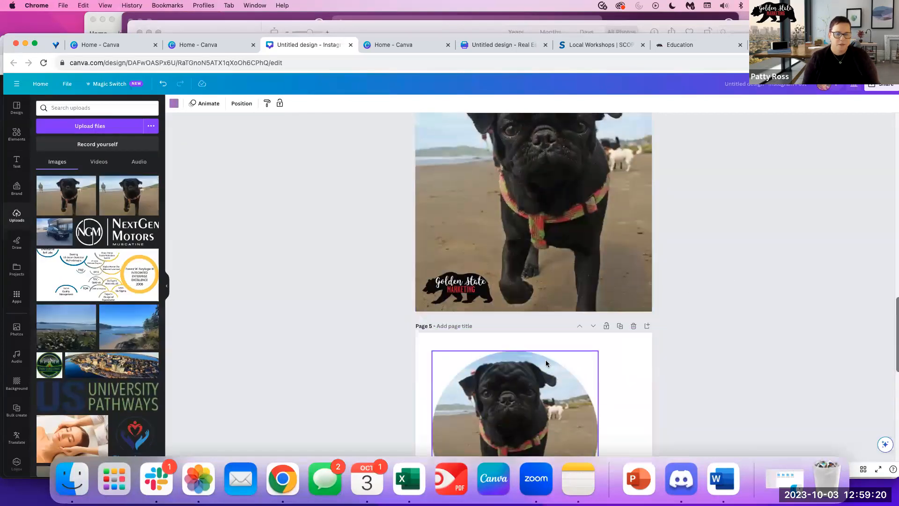
{"action": "scroll", "coordinate": [546, 360], "scroll_direction": "down", "scroll_amount": 3}
{"action": "left_click", "coordinate": [16, 107]}
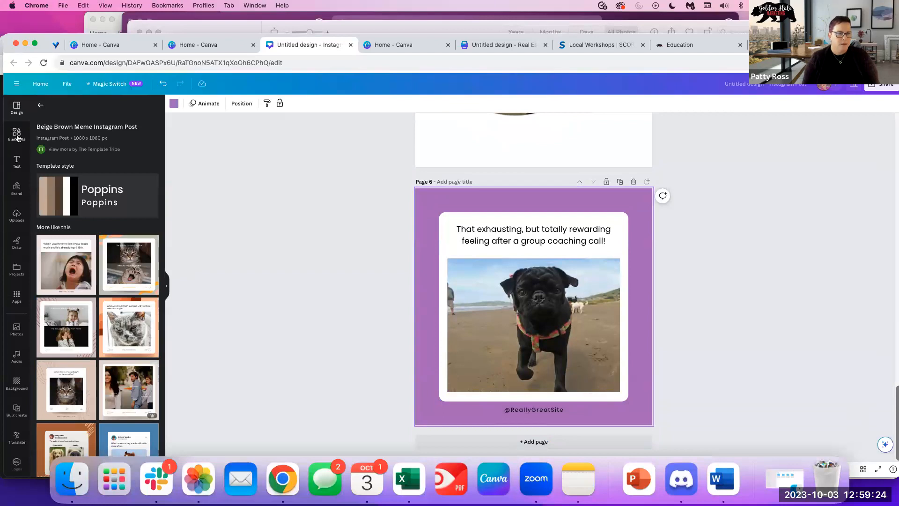
{"action": "scroll", "coordinate": [100, 410], "scroll_direction": "down", "scroll_amount": 5}
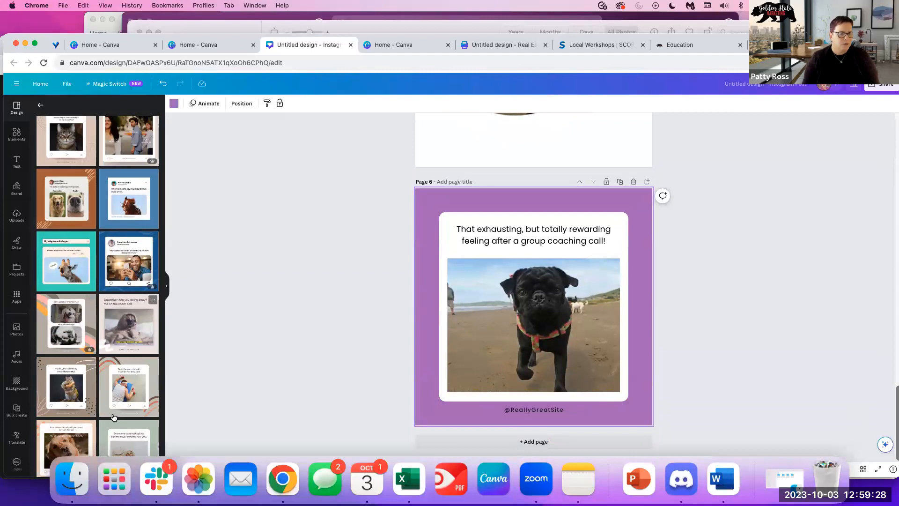
{"action": "scroll", "coordinate": [152, 414], "scroll_direction": "down", "scroll_amount": 2}
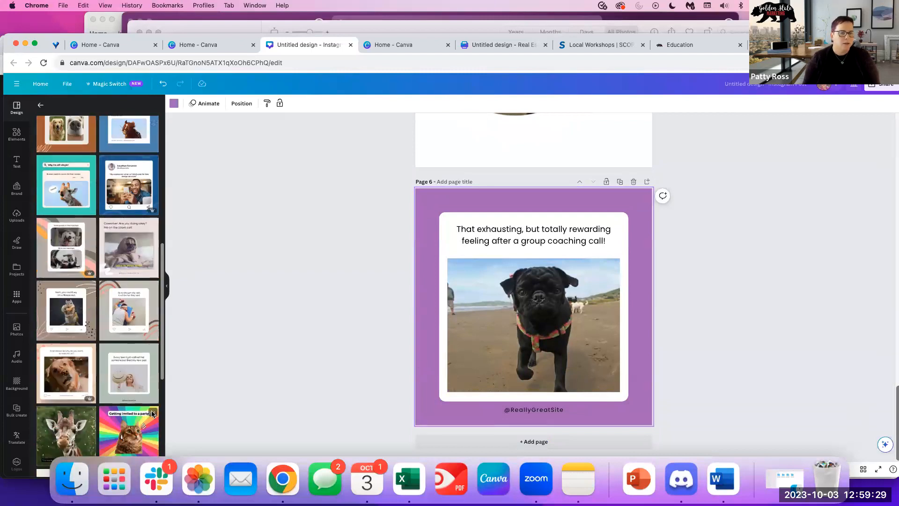
Apply the Funny Fitness 'Go to the gym' meme template to page 6, then go to Canva home.
{"action": "left_click", "coordinate": [135, 323]}
{"action": "left_click", "coordinate": [548, 331]}
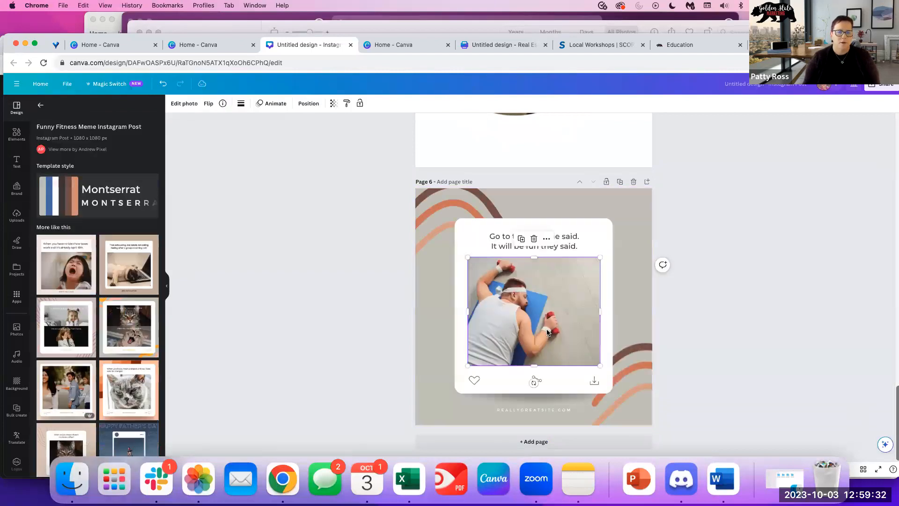
{"action": "left_click", "coordinate": [720, 253]}
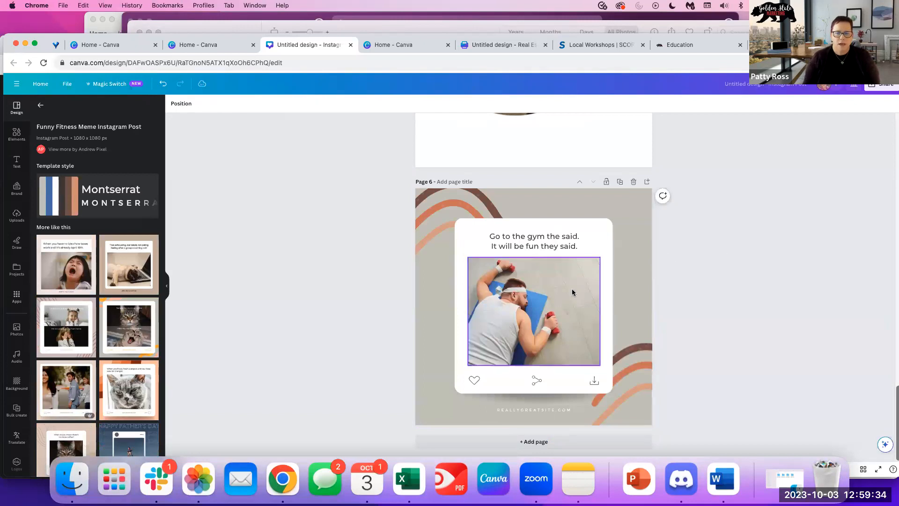
{"action": "left_click", "coordinate": [537, 292]}
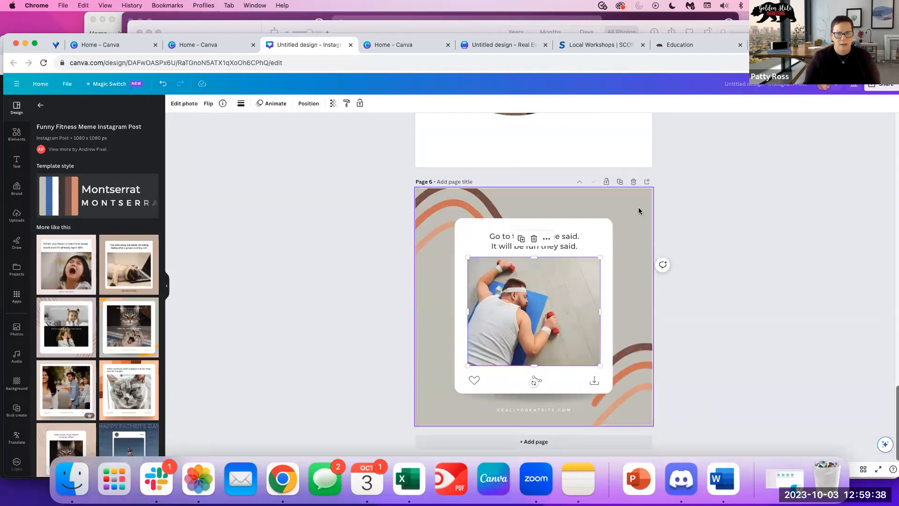
{"action": "left_click", "coordinate": [56, 46]}
From Recent designs on Canva home, open CWM HOLIDAY POSTS - October in the editor.
{"action": "left_click", "coordinate": [100, 44]}
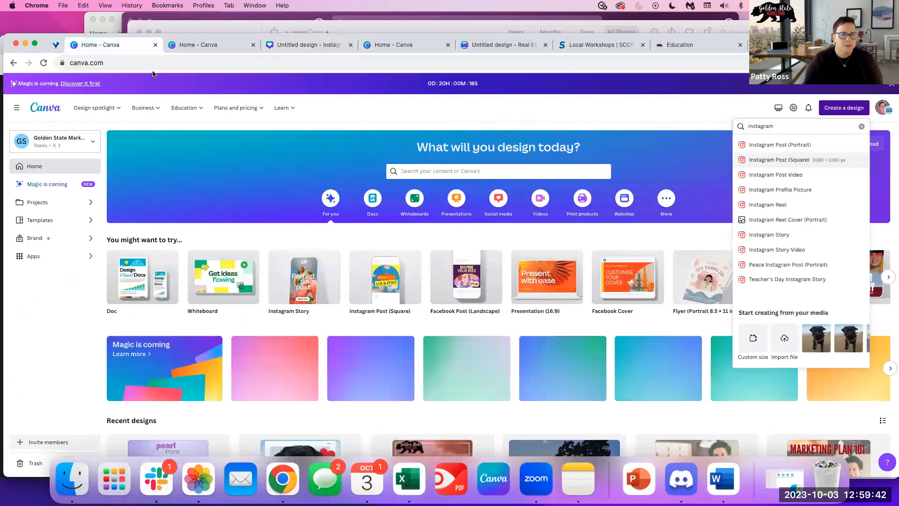
{"action": "scroll", "coordinate": [281, 393], "scroll_direction": "down", "scroll_amount": 3}
{"action": "left_click", "coordinate": [281, 392]}
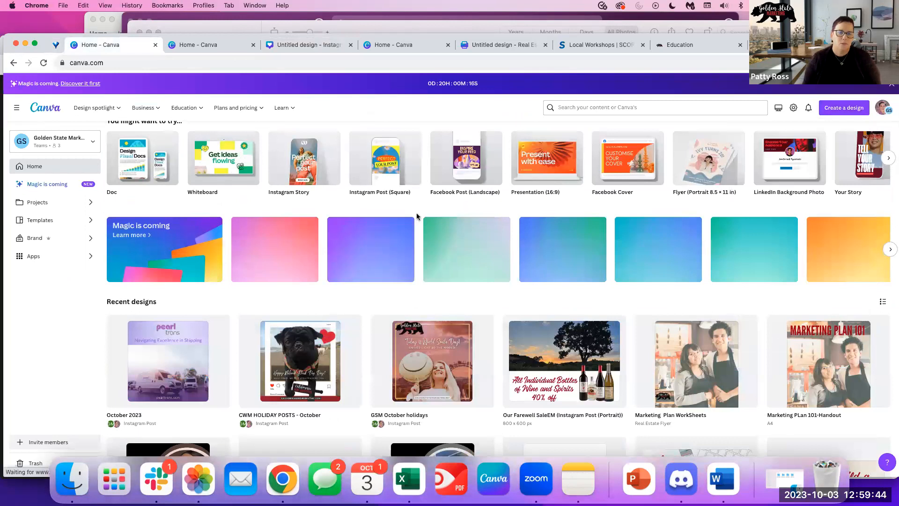
{"action": "left_click", "coordinate": [626, 191]}
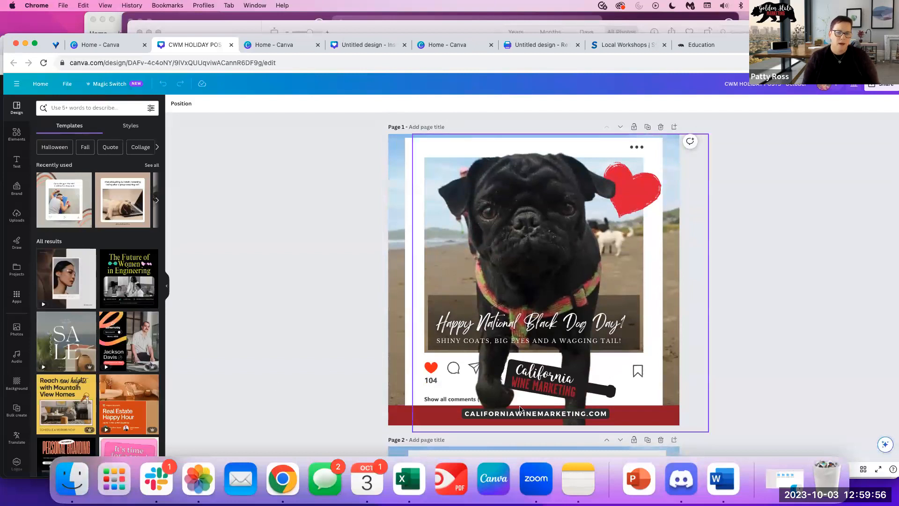
Nudge the pug photo on the Black Dog Day post into centre alignment, then change tabs.
{"action": "mouse_move", "coordinate": [509, 213]}
{"action": "left_mouse_down"}
{"action": "mouse_move", "coordinate": [563, 217]}
{"action": "mouse_move", "coordinate": [671, 247]}
{"action": "mouse_move", "coordinate": [676, 296]}
{"action": "mouse_move", "coordinate": [506, 215]}
{"action": "left_mouse_up"}
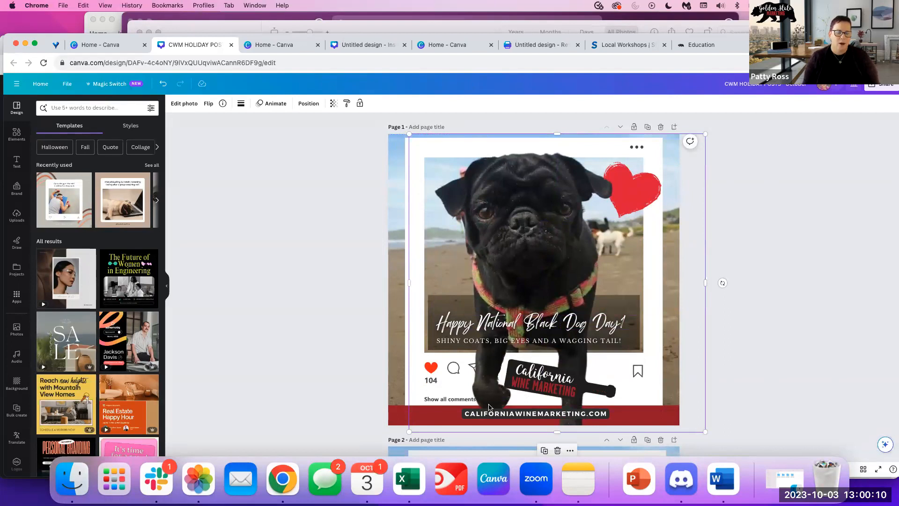
{"action": "mouse_move", "coordinate": [516, 246]}
{"action": "left_mouse_down"}
{"action": "mouse_move", "coordinate": [782, 225]}
{"action": "mouse_move", "coordinate": [577, 261]}
{"action": "mouse_move", "coordinate": [516, 244]}
{"action": "left_mouse_up"}
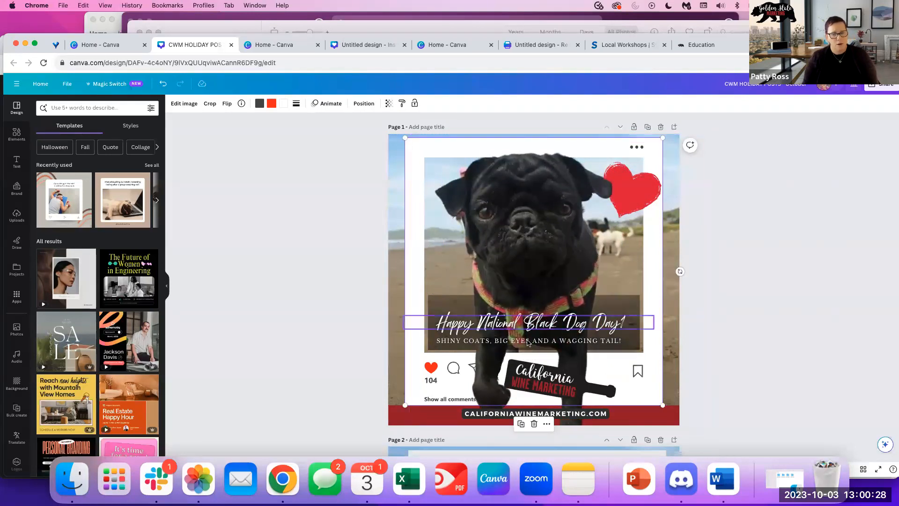
{"action": "left_click", "coordinate": [530, 228]}
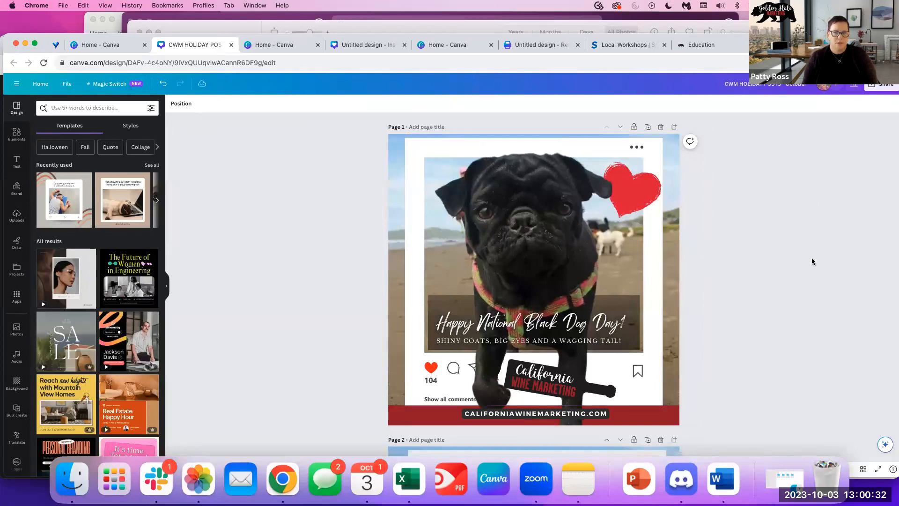
{"action": "left_click_drag", "start_coordinate": [541, 237], "coordinate": [540, 232]}
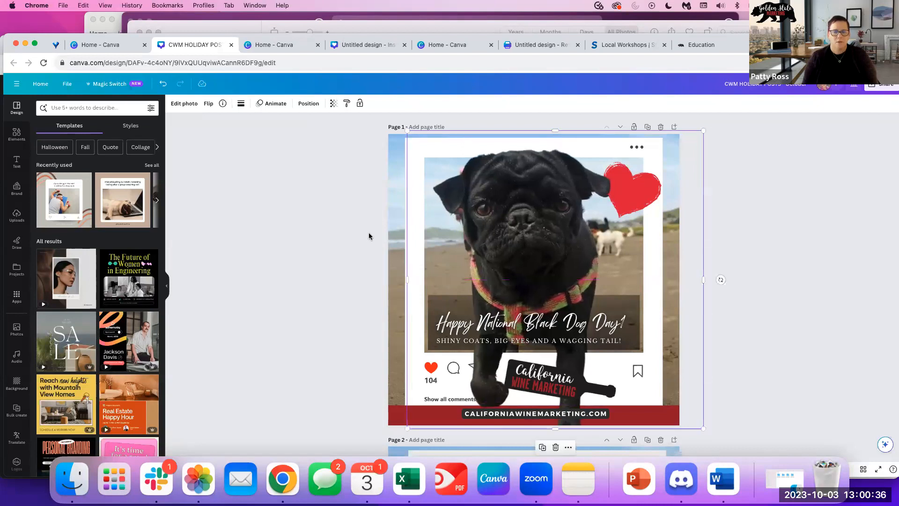
{"action": "left_click", "coordinate": [261, 177]}
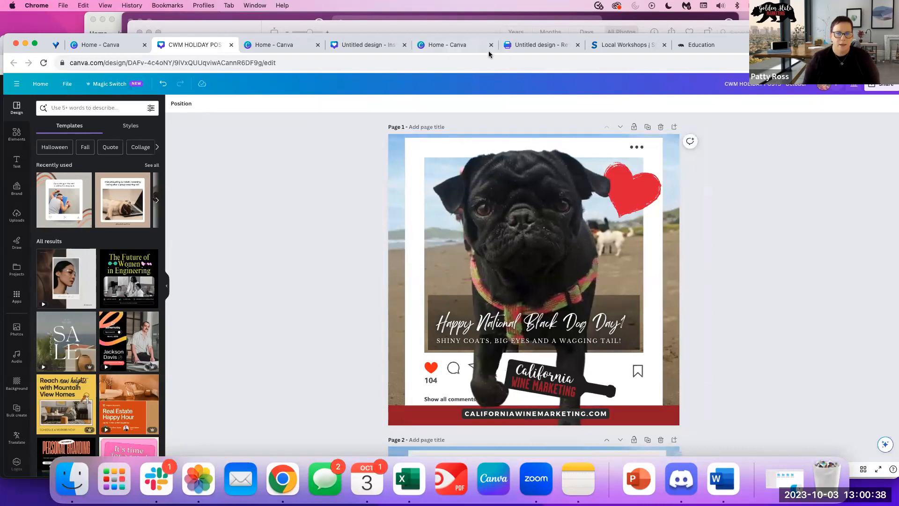
{"action": "left_click", "coordinate": [545, 47]}
Switch back to the Untitled Instagram design tab, landing on page 6's fitness photo.
{"action": "left_click", "coordinate": [457, 48]}
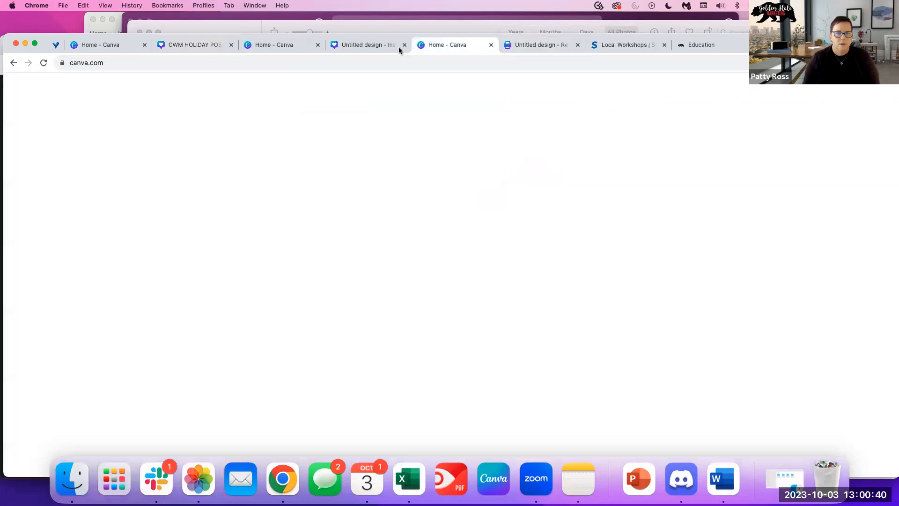
{"action": "left_click", "coordinate": [398, 47]}
{"action": "left_click", "coordinate": [288, 47]}
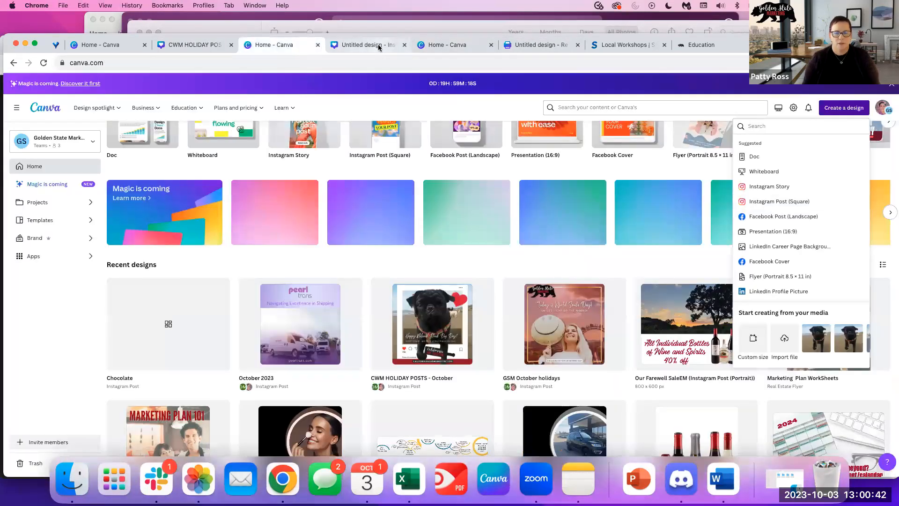
{"action": "left_click", "coordinate": [379, 47]}
{"action": "left_click", "coordinate": [644, 269]}
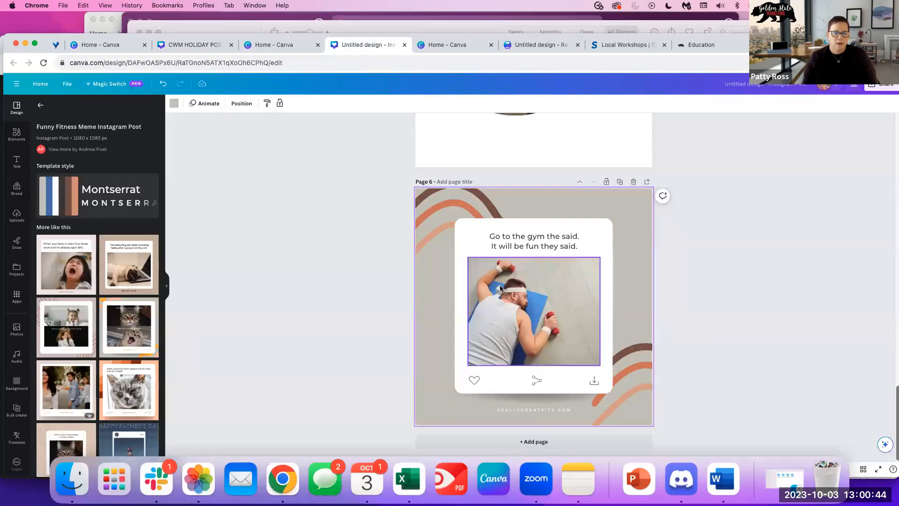
{"action": "left_click", "coordinate": [532, 323]}
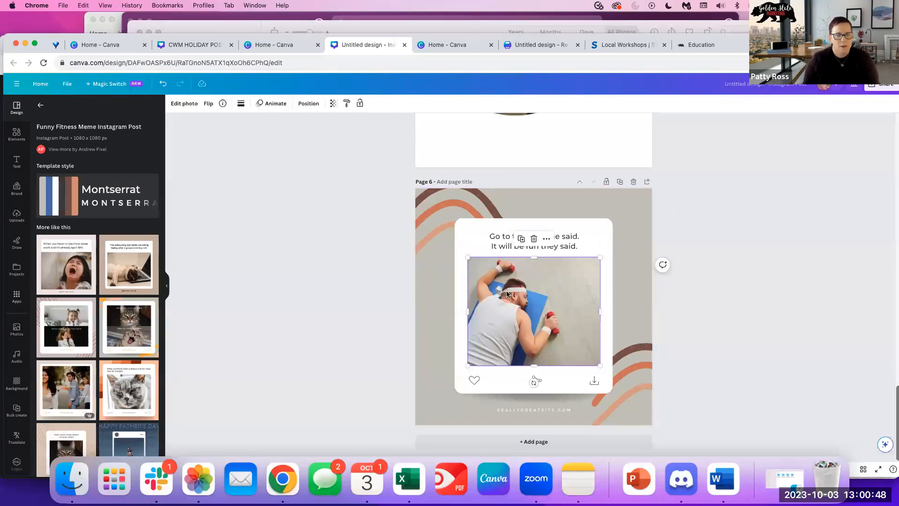
Scroll up to page 3 and open Edit photo for the pug beach photo.
{"action": "scroll", "coordinate": [444, 156], "scroll_direction": "up", "scroll_amount": 15}
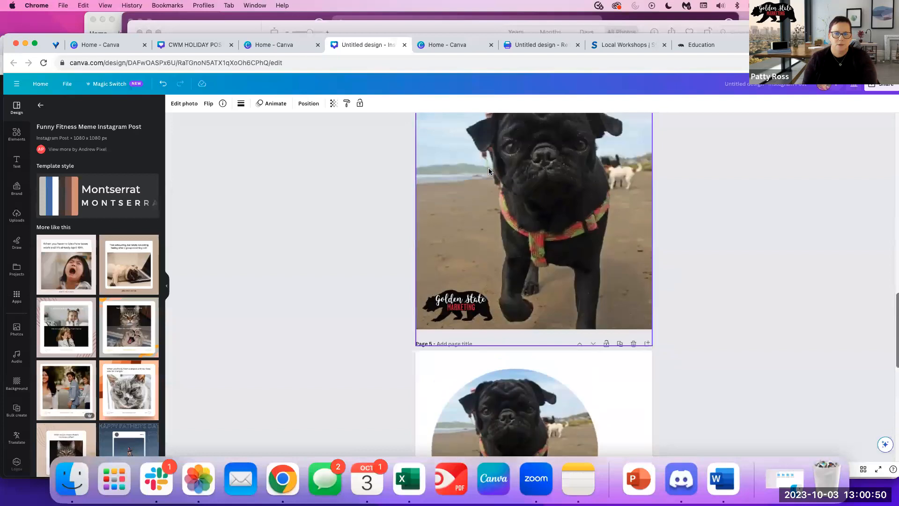
{"action": "scroll", "coordinate": [489, 173], "scroll_direction": "up", "scroll_amount": 1}
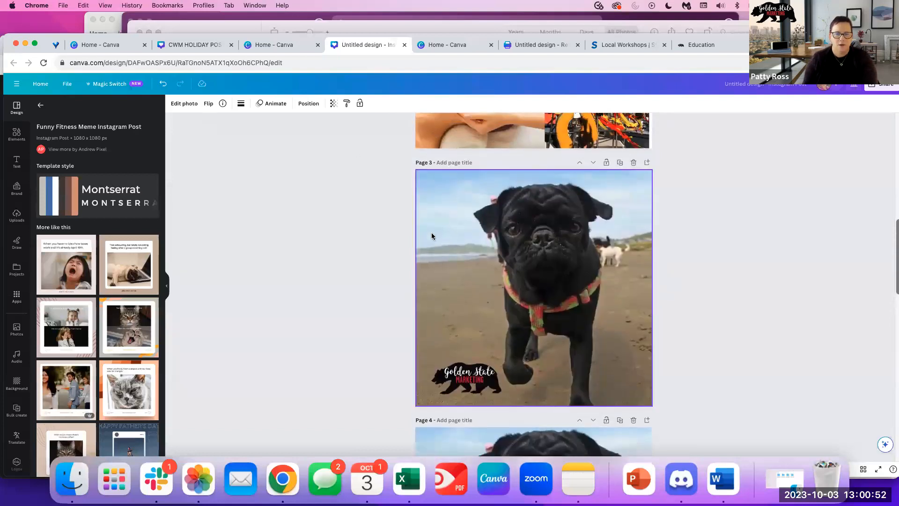
{"action": "left_click", "coordinate": [186, 106]}
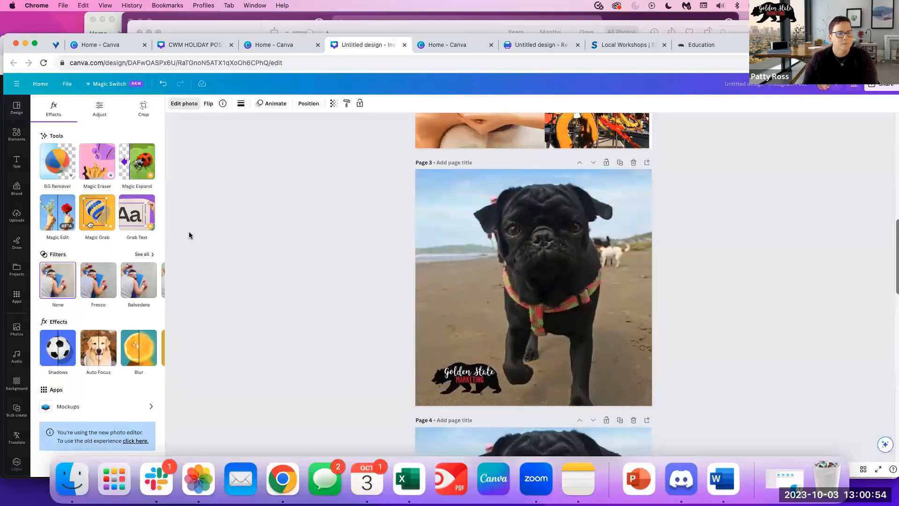
Try Magic Edit on the page 3 pug photo, then back out without applying changes.
{"action": "left_click", "coordinate": [51, 221]}
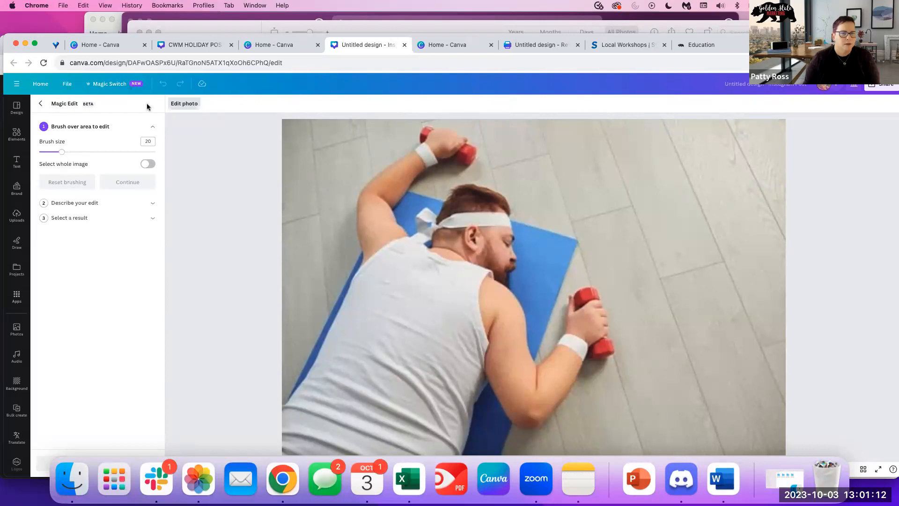
{"action": "left_click", "coordinate": [180, 104]}
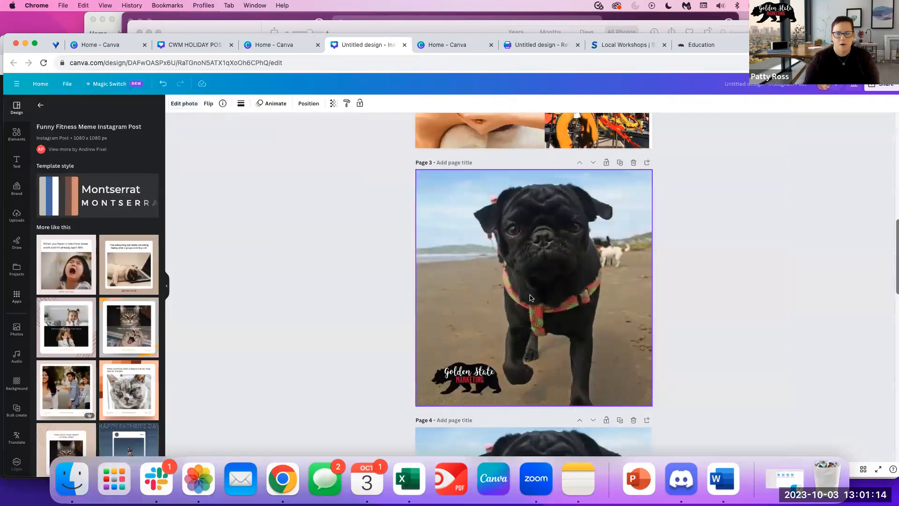
{"action": "scroll", "coordinate": [526, 296], "scroll_direction": "up", "scroll_amount": 2}
{"action": "left_click", "coordinate": [526, 295]}
{"action": "left_click", "coordinate": [185, 103]}
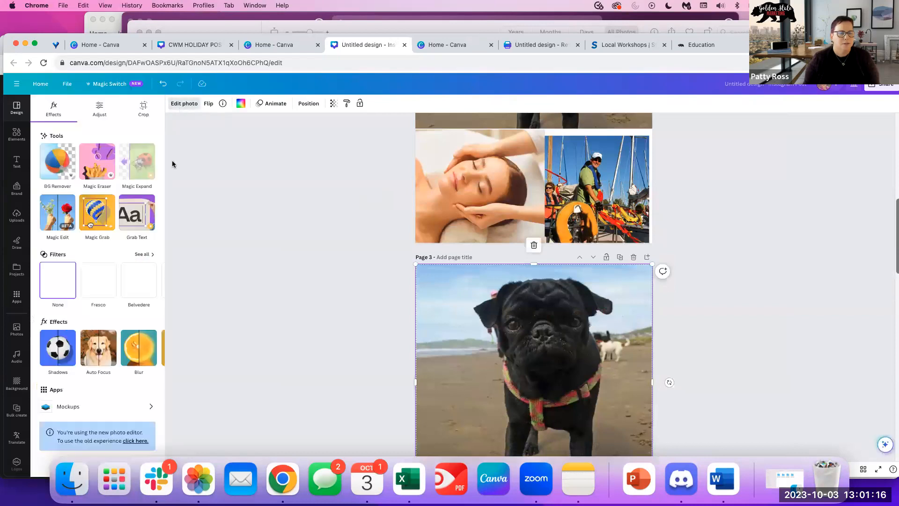
{"action": "left_click", "coordinate": [48, 208]}
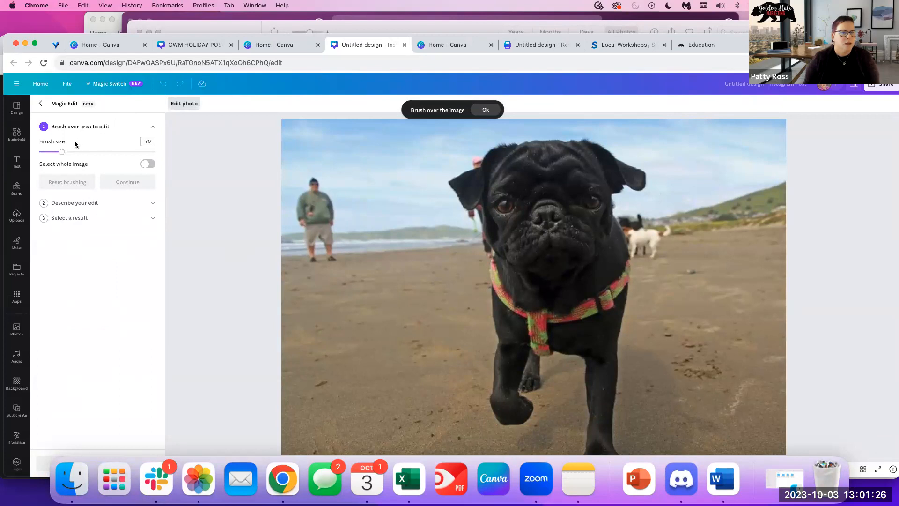
{"action": "left_click", "coordinate": [144, 165]}
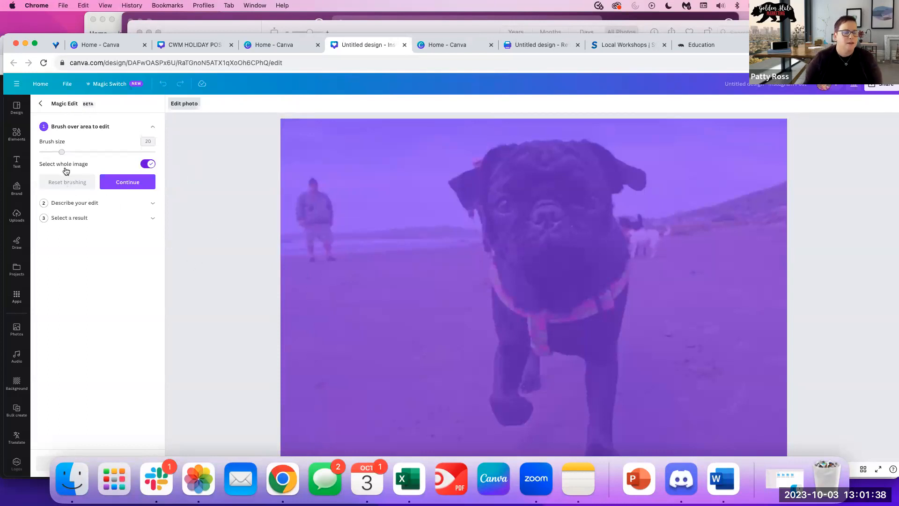
{"action": "left_click", "coordinate": [65, 169]}
{"action": "left_click", "coordinate": [40, 106]}
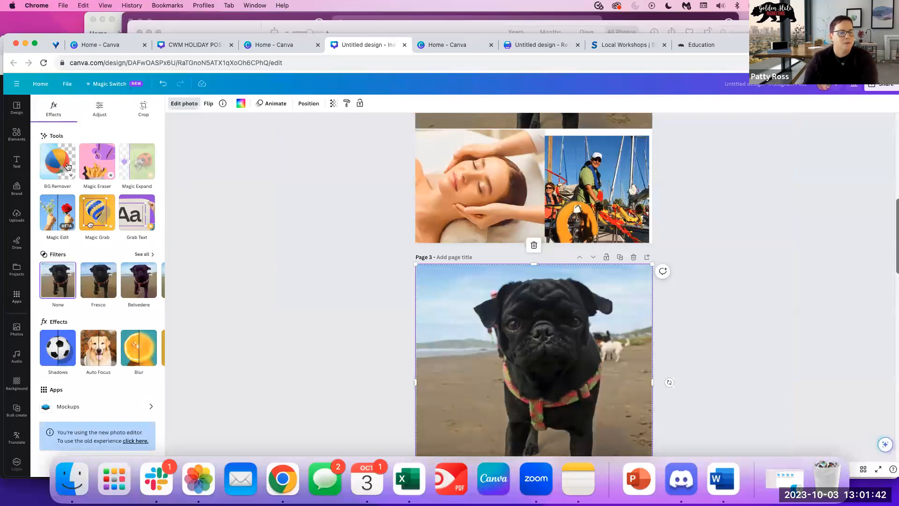
Use Magic Grab to cut the pug out of its beach background and drag it aside.
{"action": "left_click", "coordinate": [97, 212]}
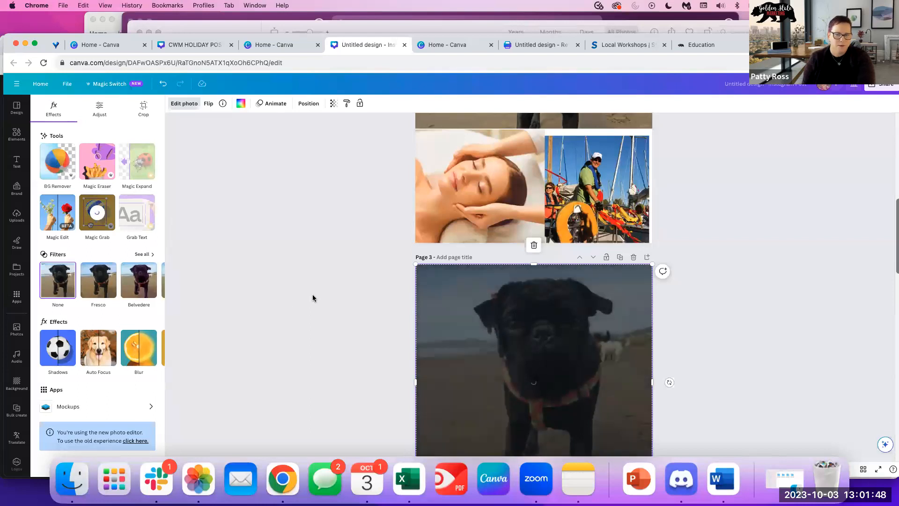
{"action": "scroll", "coordinate": [313, 294], "scroll_direction": "down", "scroll_amount": 1}
{"action": "scroll", "coordinate": [313, 298], "scroll_direction": "down", "scroll_amount": 2}
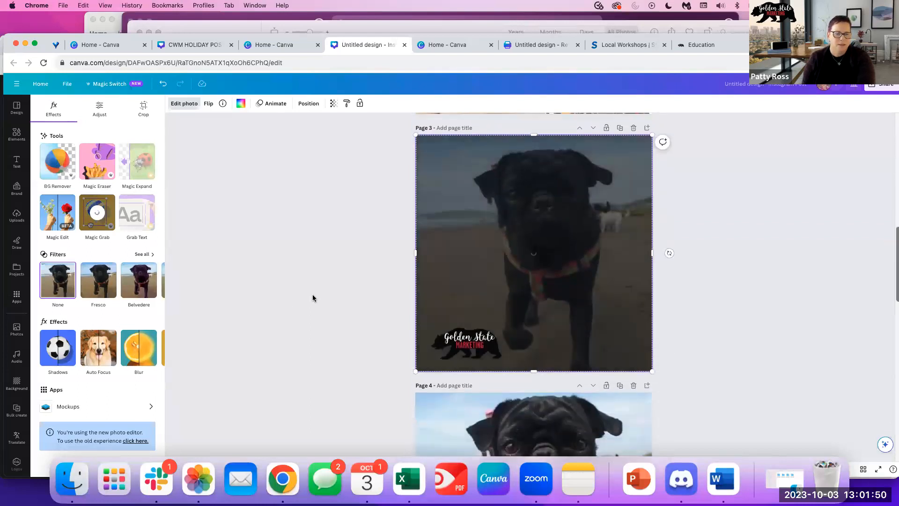
{"action": "left_click_drag", "start_coordinate": [572, 211], "coordinate": [639, 205]}
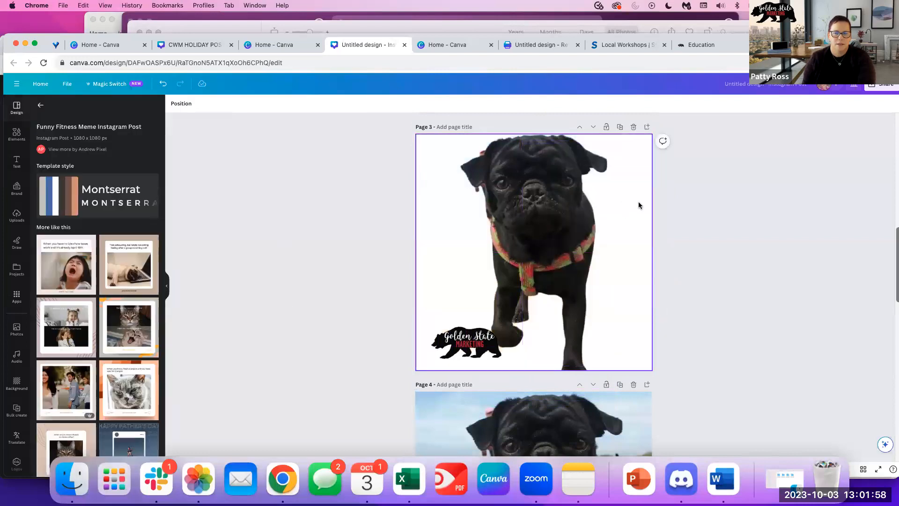
Undo to restore the beach photo behind the pug cut-out and realign the layers.
{"action": "left_click", "coordinate": [551, 211]}
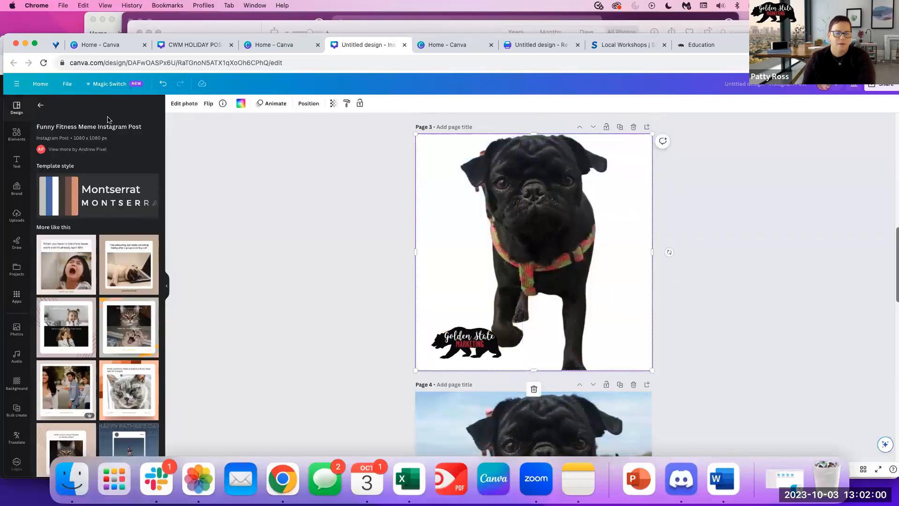
{"action": "left_click", "coordinate": [166, 83]}
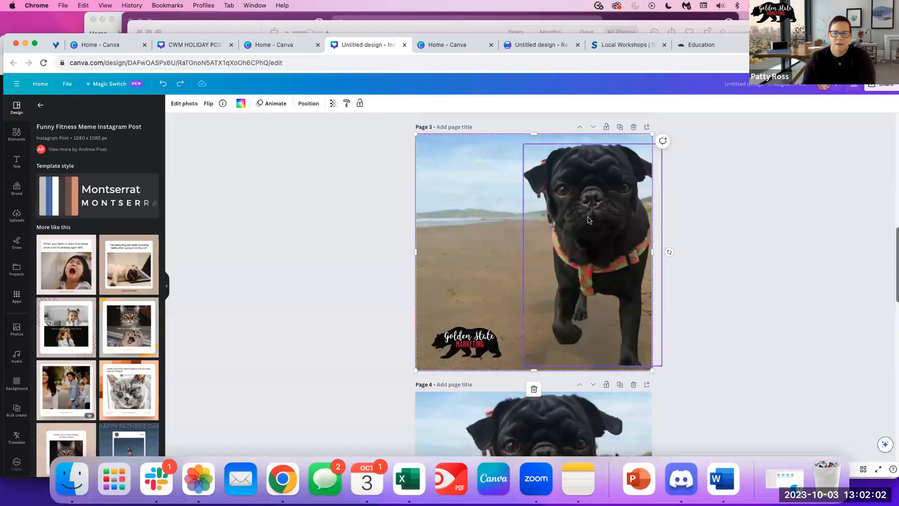
{"action": "mouse_move", "coordinate": [587, 210]}
{"action": "left_mouse_down"}
{"action": "mouse_move", "coordinate": [570, 212]}
{"action": "mouse_move", "coordinate": [612, 202]}
{"action": "mouse_move", "coordinate": [603, 192]}
{"action": "mouse_move", "coordinate": [604, 215]}
{"action": "mouse_move", "coordinate": [579, 208]}
{"action": "left_mouse_up"}
{"action": "left_click", "coordinate": [615, 220]}
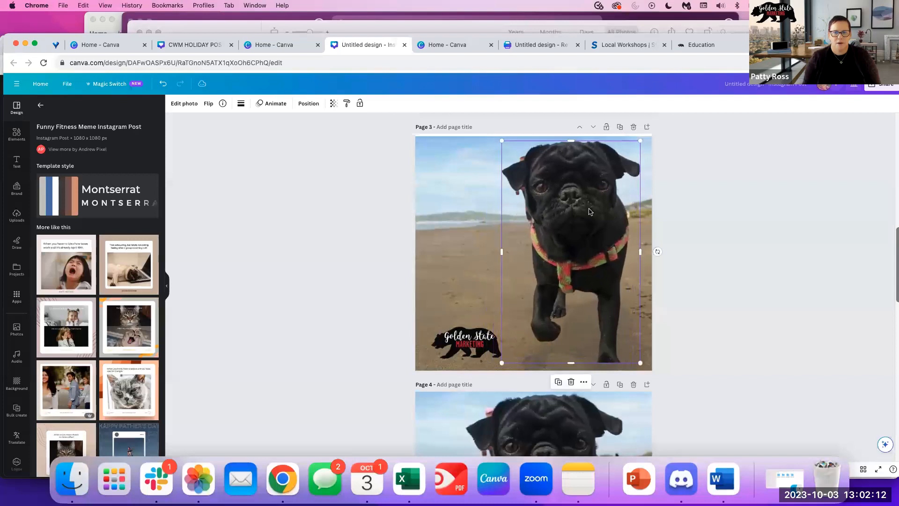
{"action": "left_click", "coordinate": [702, 215]}
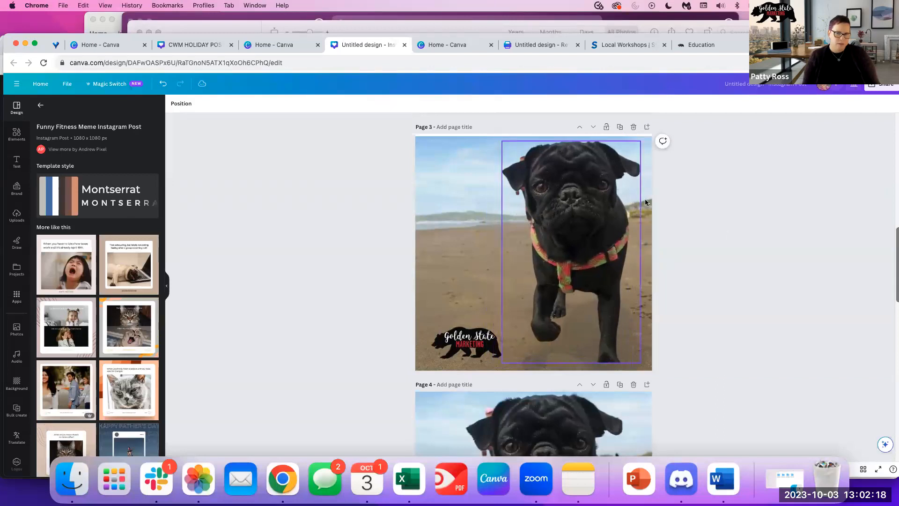
Add a blank page 7 after the page 6 gym meme.
{"action": "scroll", "coordinate": [361, 317], "scroll_direction": "down", "scroll_amount": 3}
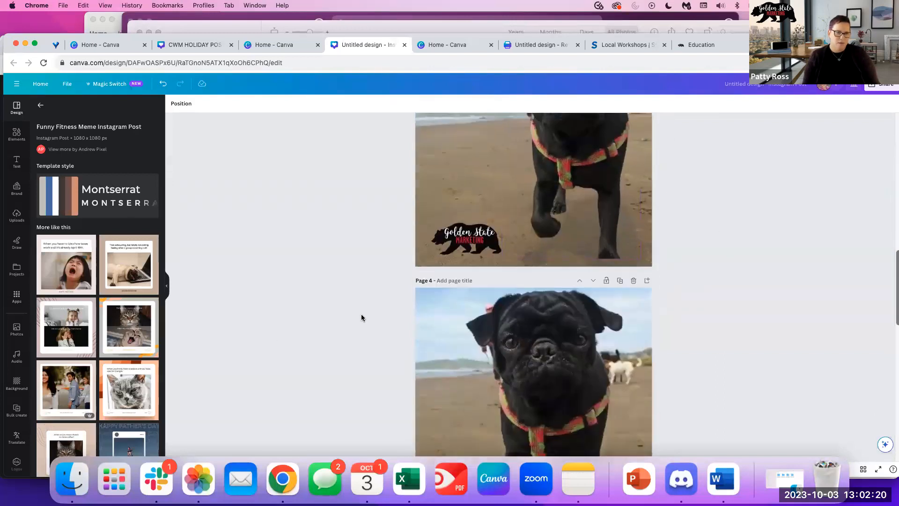
{"action": "scroll", "coordinate": [359, 319], "scroll_direction": "down", "scroll_amount": 5}
{"action": "scroll", "coordinate": [358, 319], "scroll_direction": "up", "scroll_amount": 1}
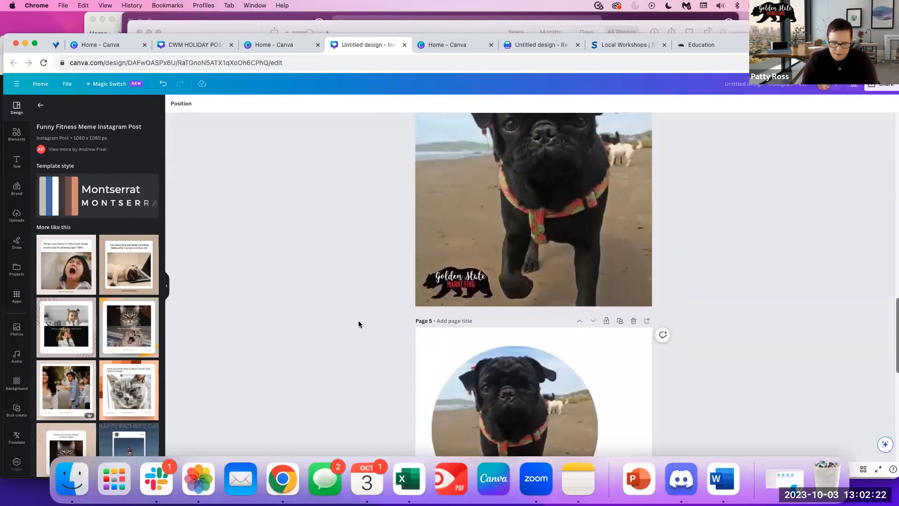
{"action": "scroll", "coordinate": [359, 323], "scroll_direction": "up", "scroll_amount": 1}
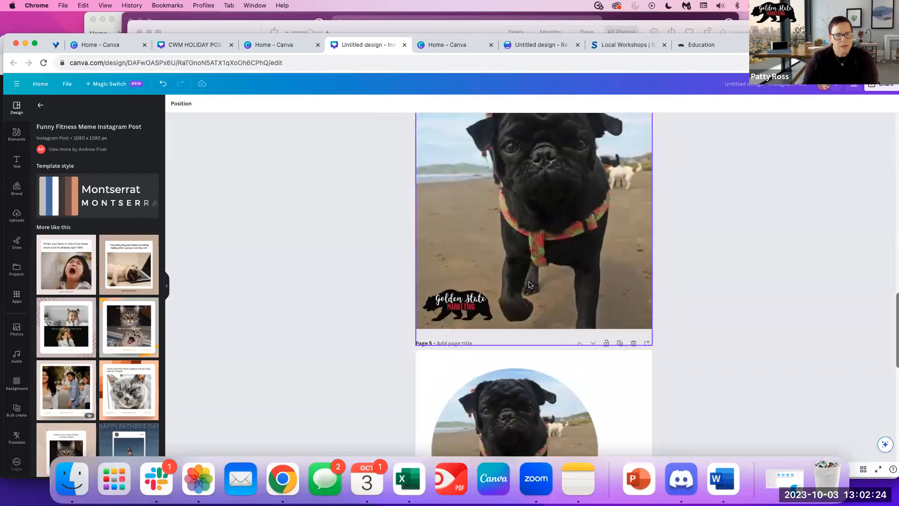
{"action": "scroll", "coordinate": [626, 434], "scroll_direction": "down", "scroll_amount": 10}
{"action": "left_click", "coordinate": [525, 441]}
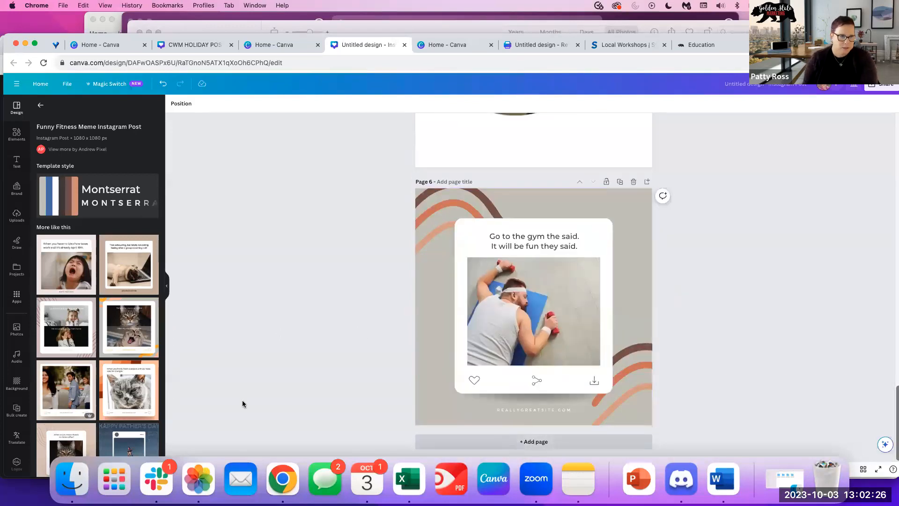
Search Apps for 'brnadfeth' and open the Brandfetch logo app.
{"action": "left_click", "coordinate": [18, 302]}
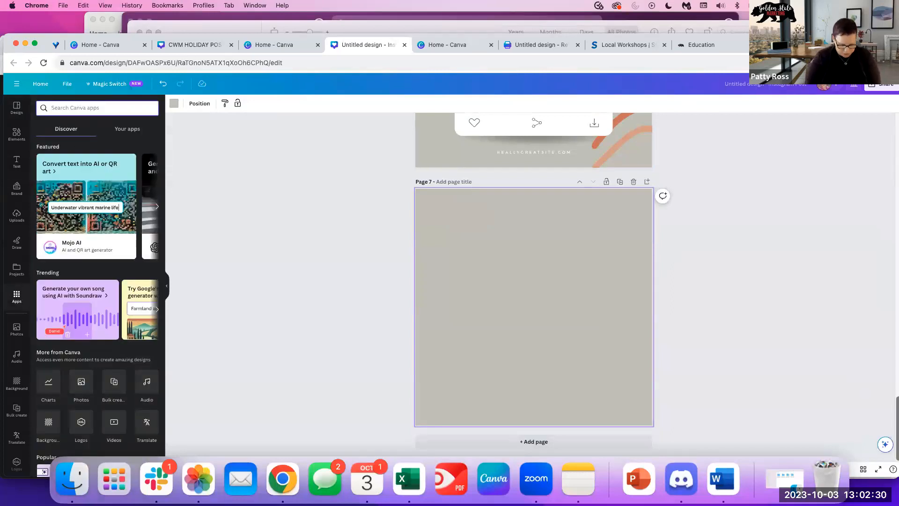
{"action": "type", "text": "brnadfeth"}
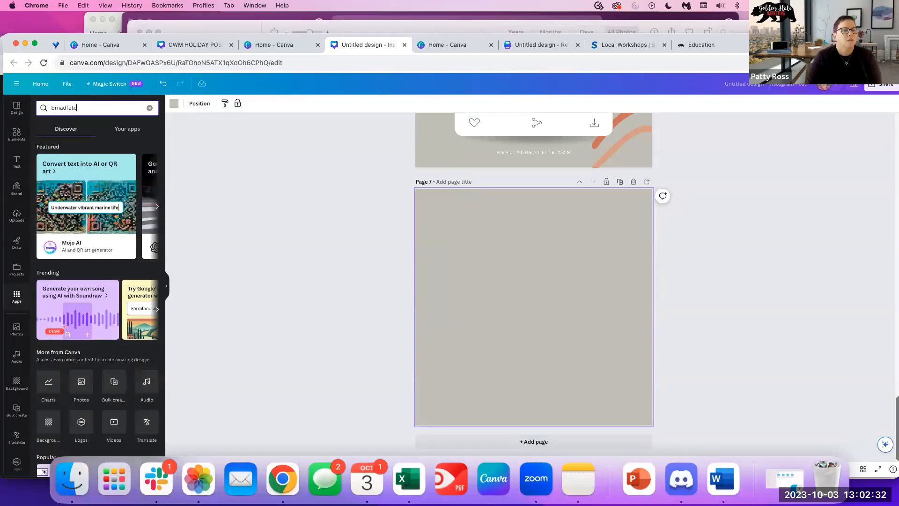
{"action": "key", "text": "Return"}
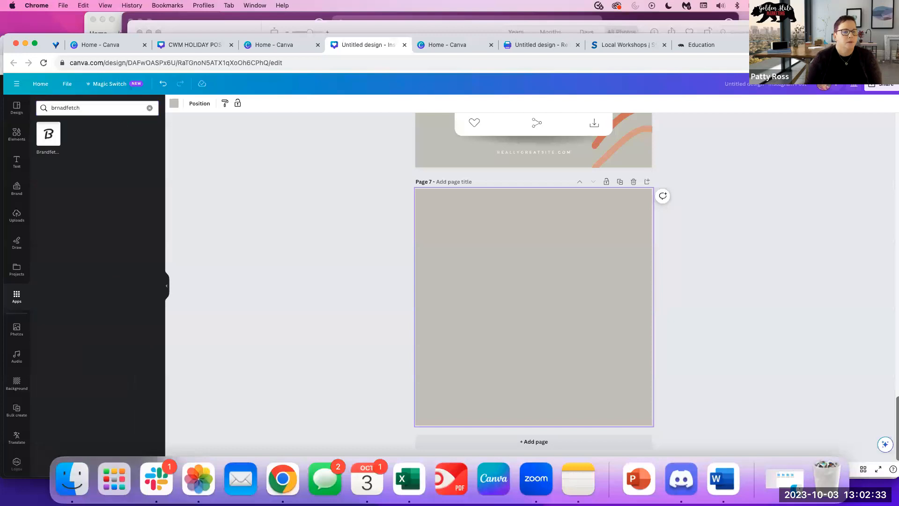
{"action": "left_click", "coordinate": [50, 137]}
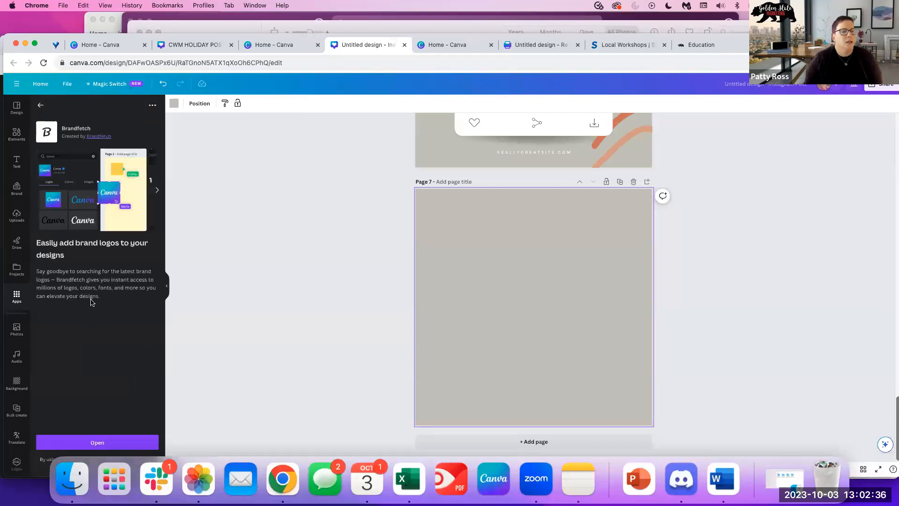
{"action": "left_click", "coordinate": [99, 441]}
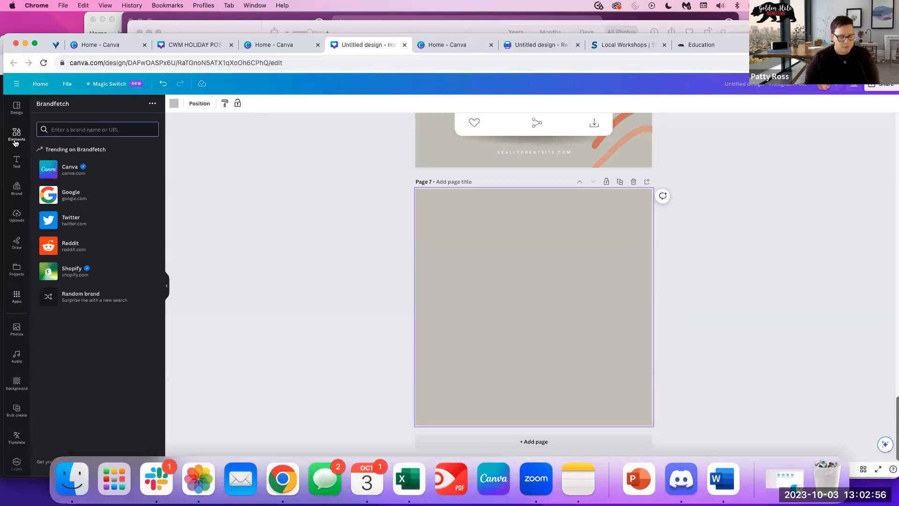
Search Brandfetch for yelp.com and place the Yelp logo at page 7's upper left.
{"action": "type", "text": "yelp.com"}
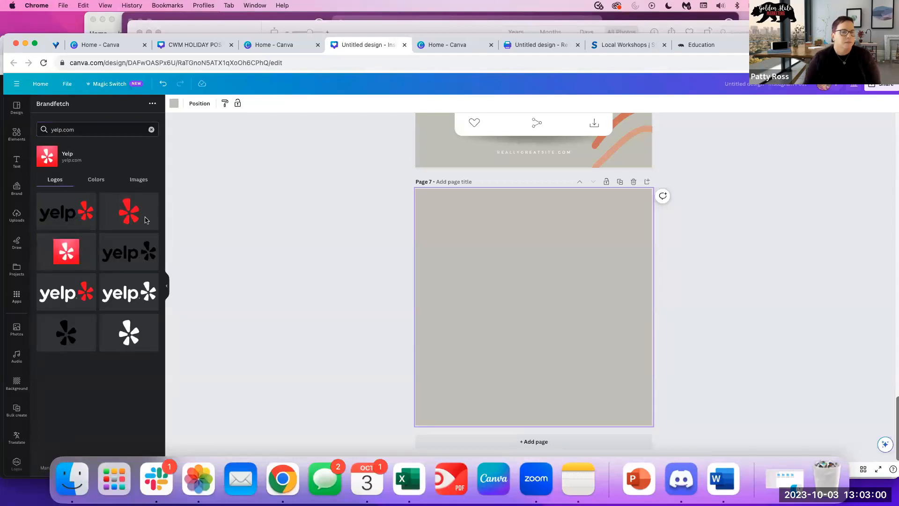
{"action": "left_click", "coordinate": [55, 207]}
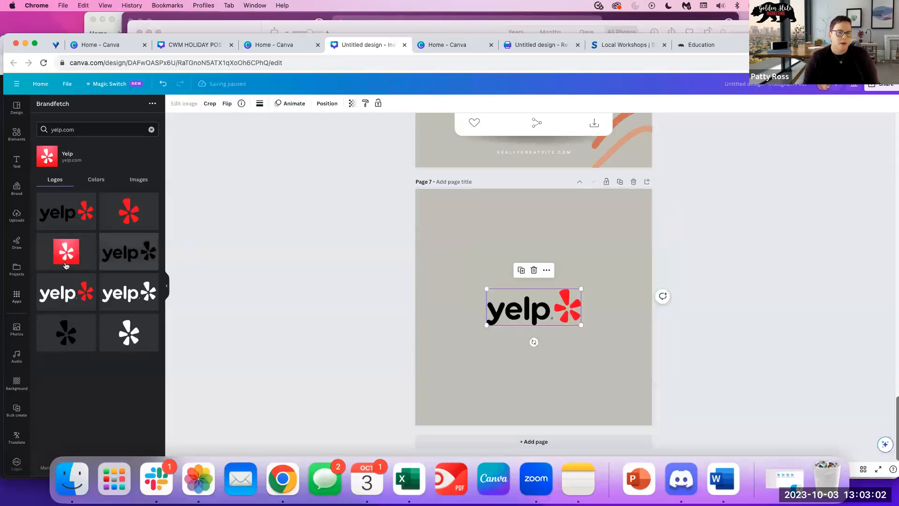
{"action": "left_click_drag", "start_coordinate": [510, 318], "coordinate": [494, 232]}
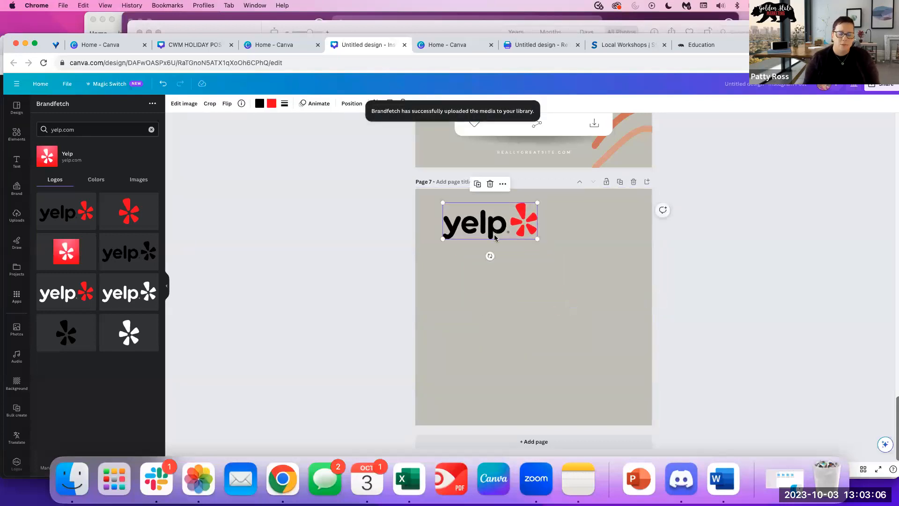
{"action": "left_click", "coordinate": [554, 317]}
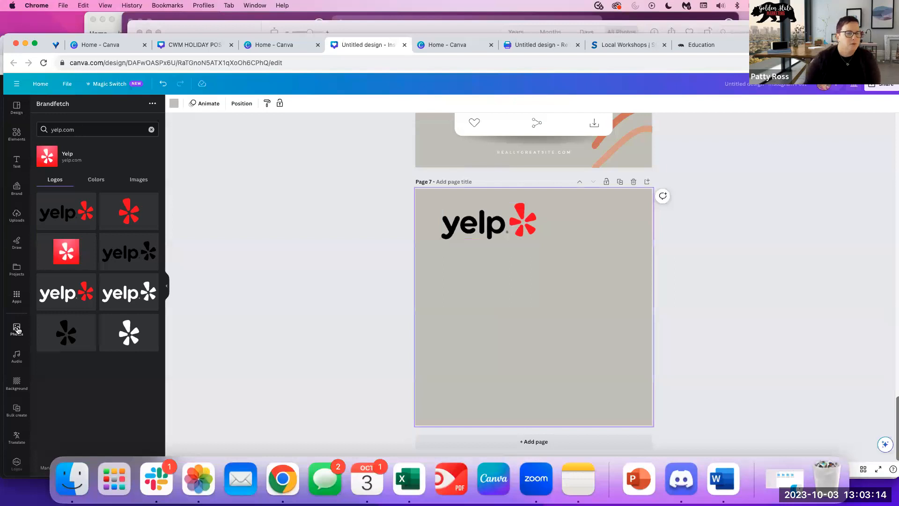
Clear the Apps search and open the QR Code generator app.
{"action": "left_click", "coordinate": [16, 296]}
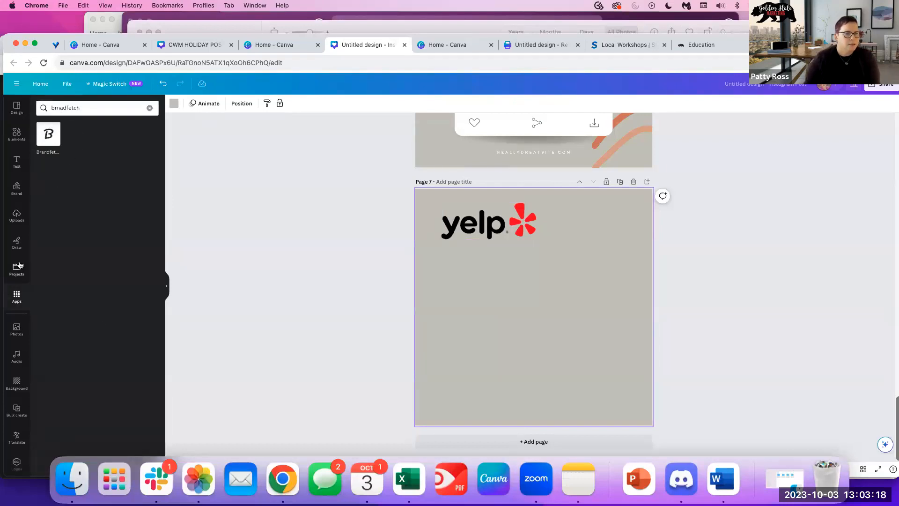
{"action": "left_click", "coordinate": [148, 109]}
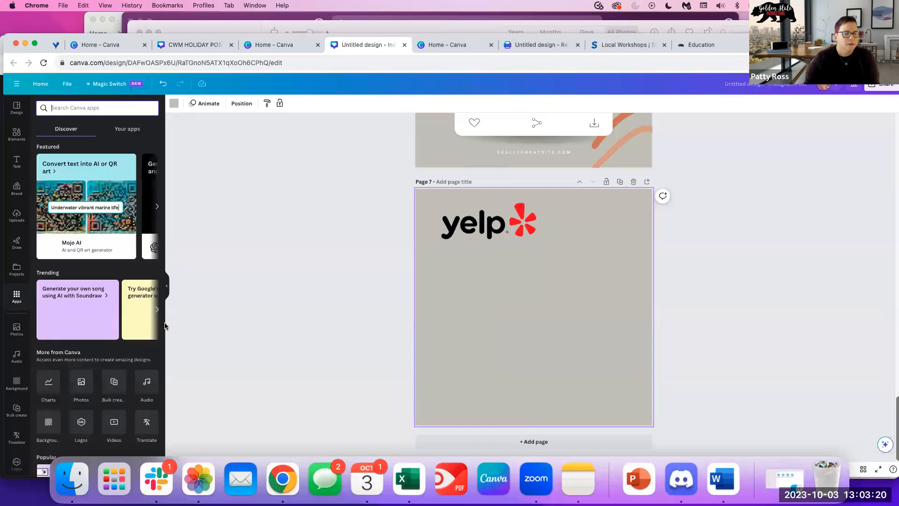
{"action": "scroll", "coordinate": [117, 377], "scroll_direction": "down", "scroll_amount": 2}
{"action": "scroll", "coordinate": [117, 377], "scroll_direction": "down", "scroll_amount": 3}
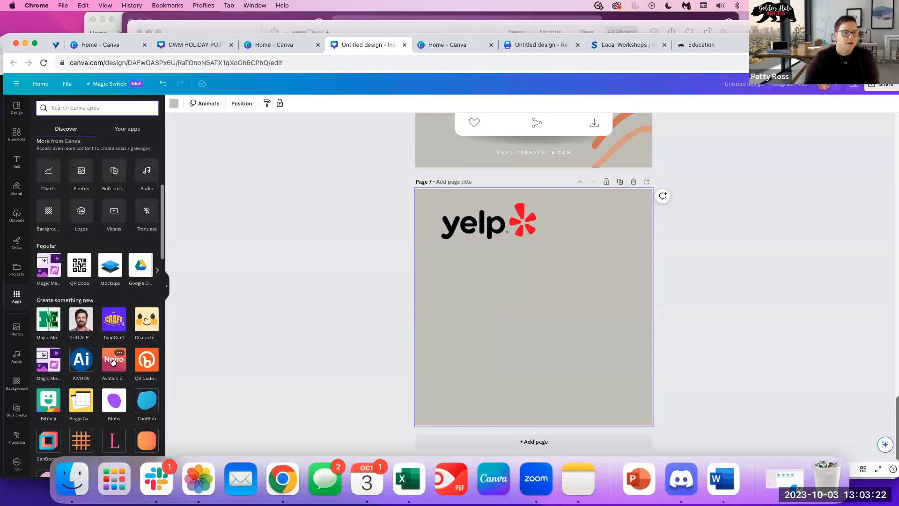
{"action": "left_click", "coordinate": [81, 266]}
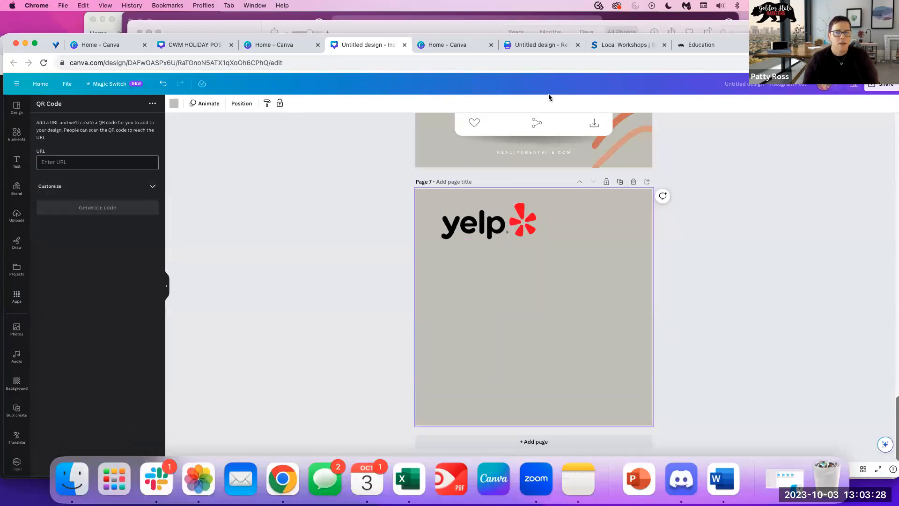
Copy the goldenstatemarketing.net/education page address from the browser and return to Canva.
{"action": "left_click", "coordinate": [689, 46]}
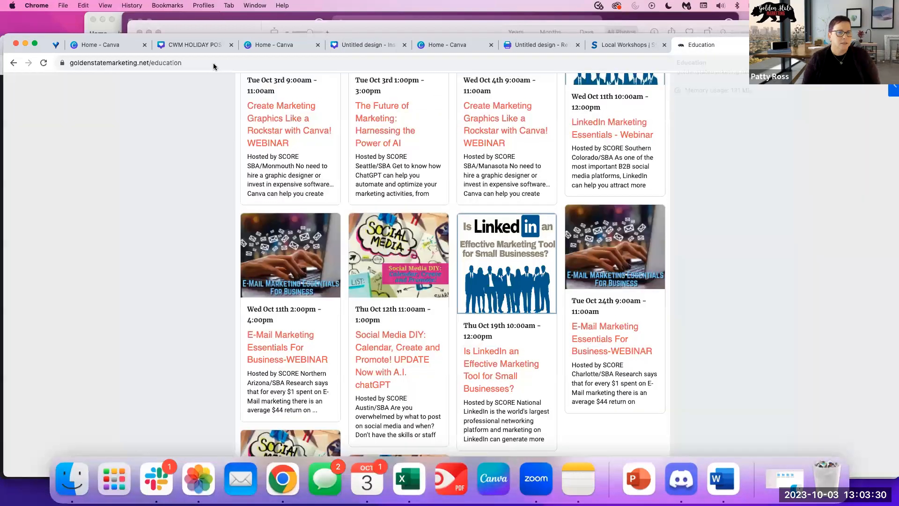
{"action": "left_click", "coordinate": [221, 63]}
{"action": "key", "text": "super+c"}
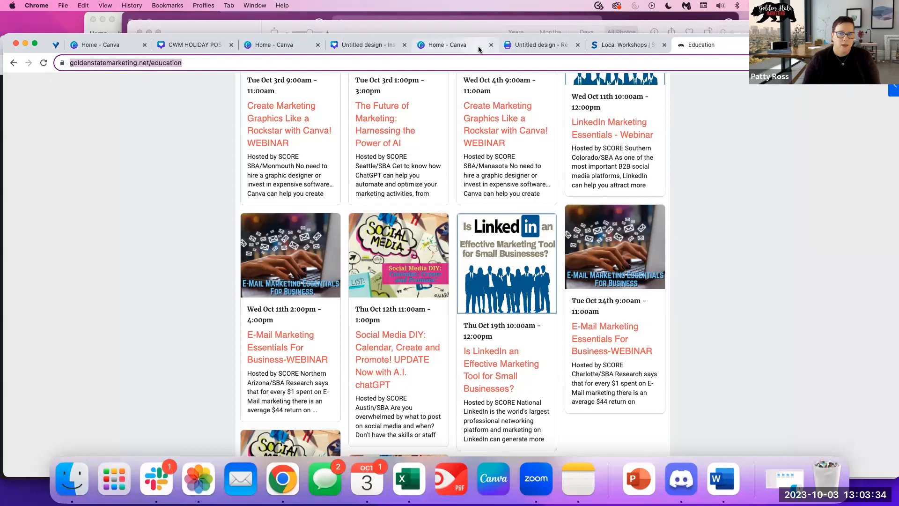
{"action": "left_click", "coordinate": [457, 44]}
{"action": "left_click", "coordinate": [347, 47]}
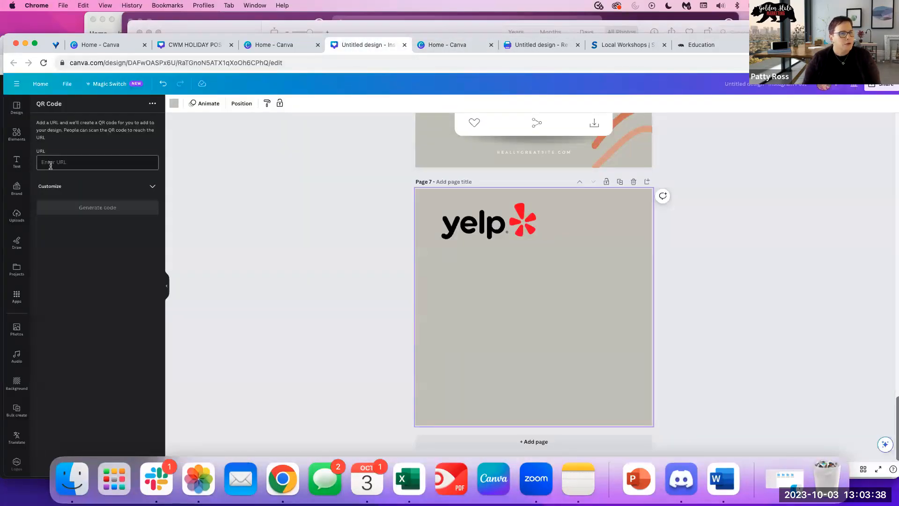
Generate a QR code from the education address and enlarge it just below the Yelp logo.
{"action": "key", "text": "super+v"}
{"action": "left_click", "coordinate": [83, 207]}
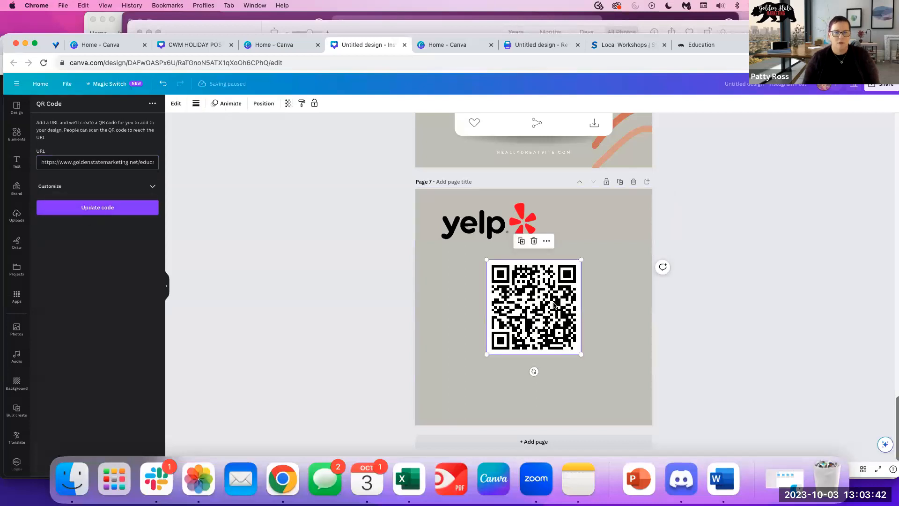
{"action": "left_click_drag", "start_coordinate": [581, 354], "coordinate": [630, 403]}
{"action": "left_click_drag", "start_coordinate": [544, 323], "coordinate": [521, 316]}
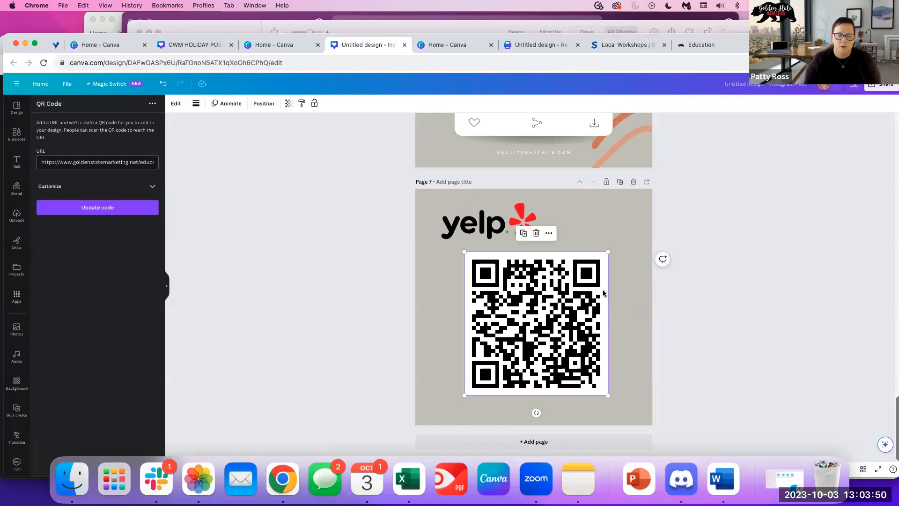
{"action": "left_click", "coordinate": [617, 344]}
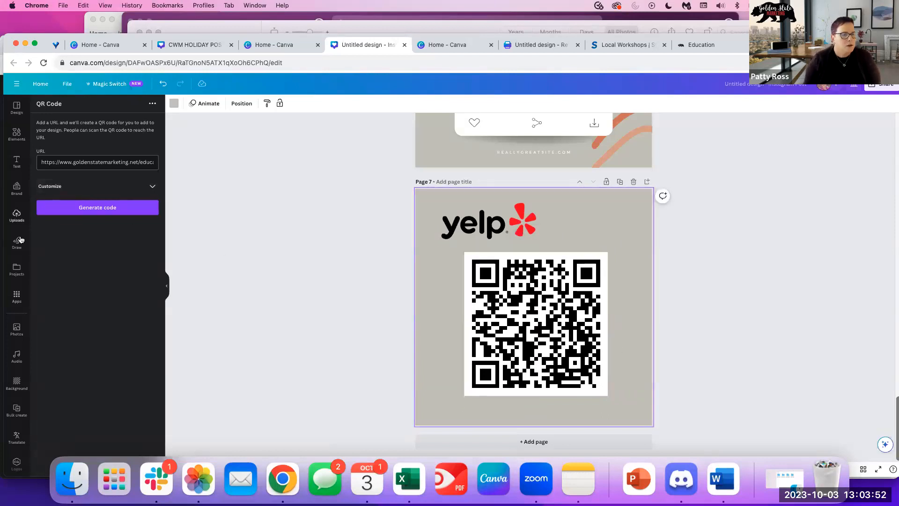
Find and open the Flowcode QR app in the apps library.
{"action": "left_click", "coordinate": [16, 296]}
{"action": "scroll", "coordinate": [94, 304], "scroll_direction": "down", "scroll_amount": 5}
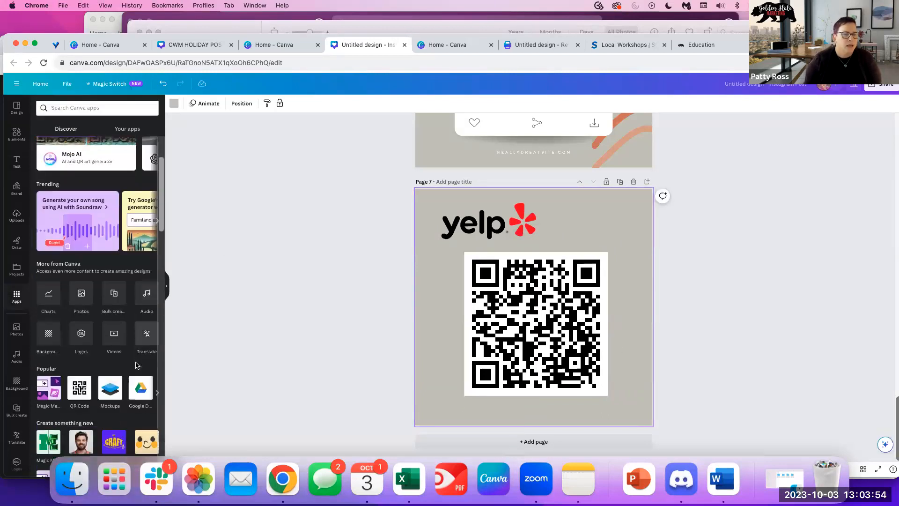
{"action": "scroll", "coordinate": [123, 373], "scroll_direction": "down", "scroll_amount": 5}
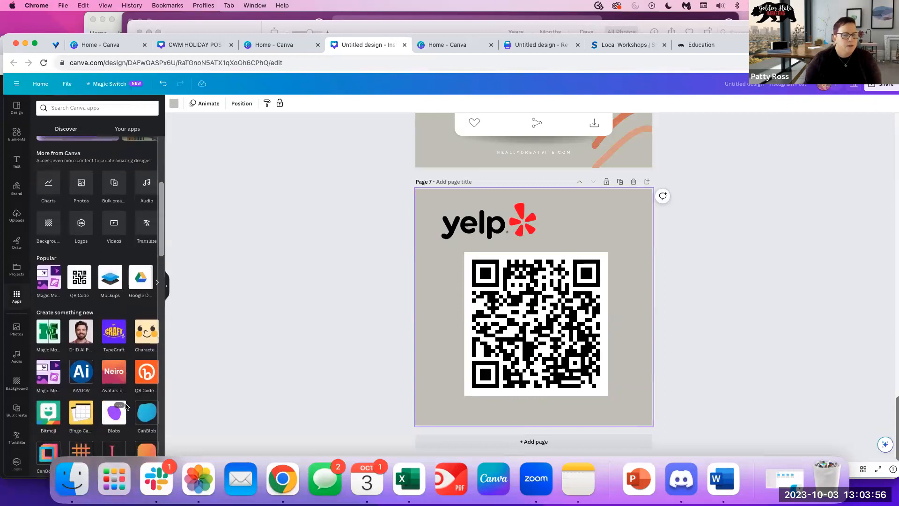
{"action": "scroll", "coordinate": [70, 391], "scroll_direction": "down", "scroll_amount": 3}
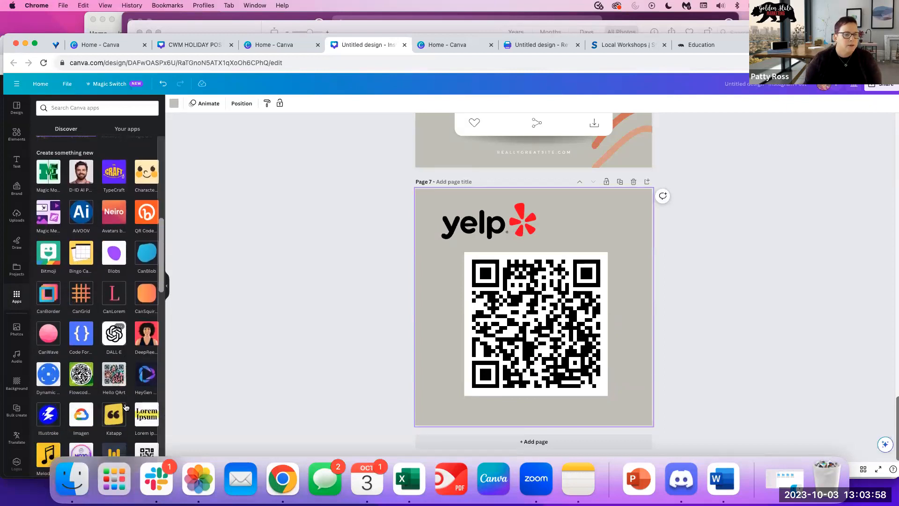
{"action": "left_click", "coordinate": [76, 378]}
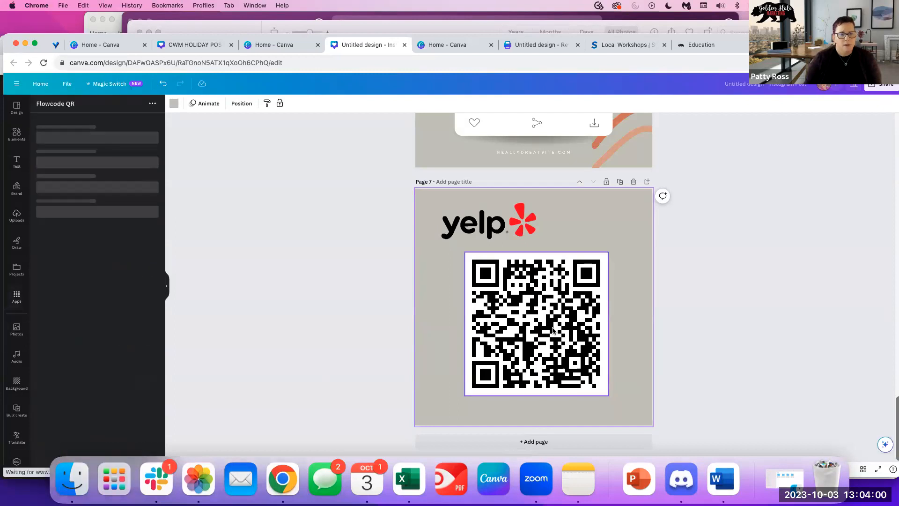
Preview a purple, star-patterned Flowcode QR for the website address, skipping the logo upload.
{"action": "left_click", "coordinate": [52, 248]}
{"action": "key", "text": "super+v"}
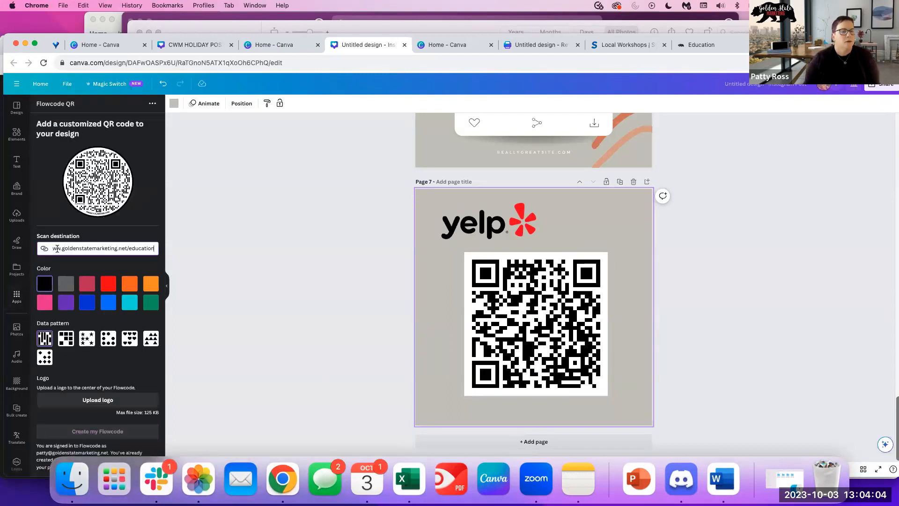
{"action": "left_click", "coordinate": [85, 340]}
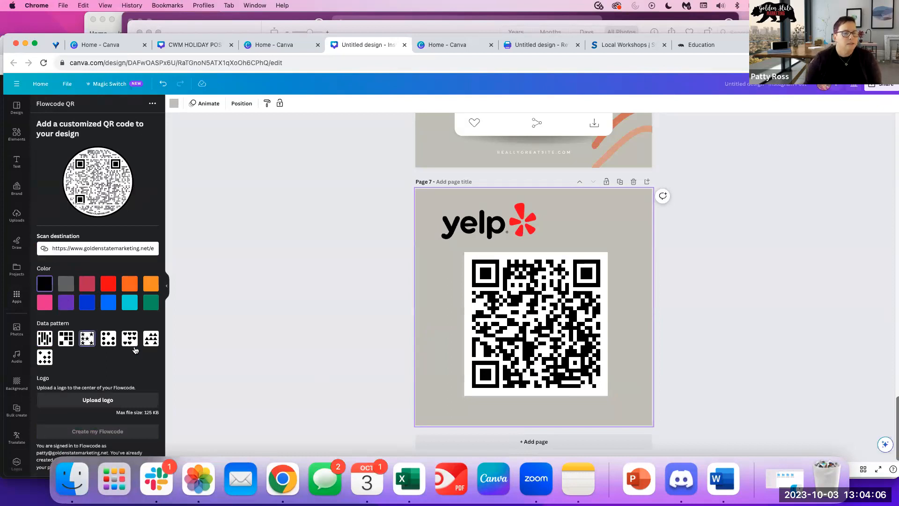
{"action": "left_click", "coordinate": [67, 303]}
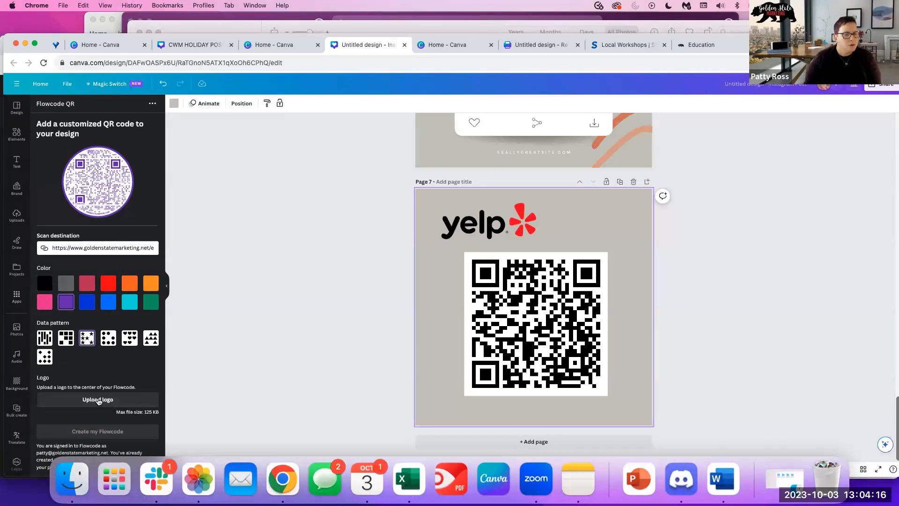
{"action": "scroll", "coordinate": [17, 297], "scroll_direction": "down", "scroll_amount": 1}
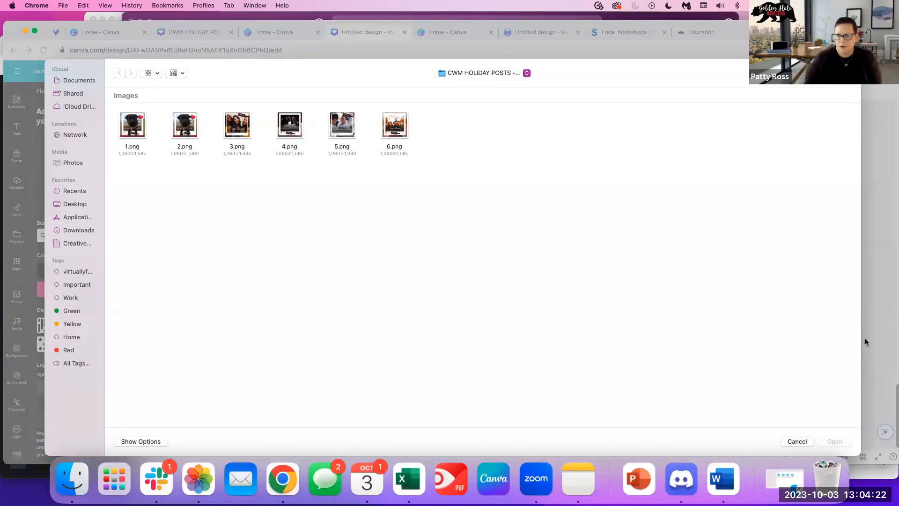
{"action": "left_click", "coordinate": [797, 441]}
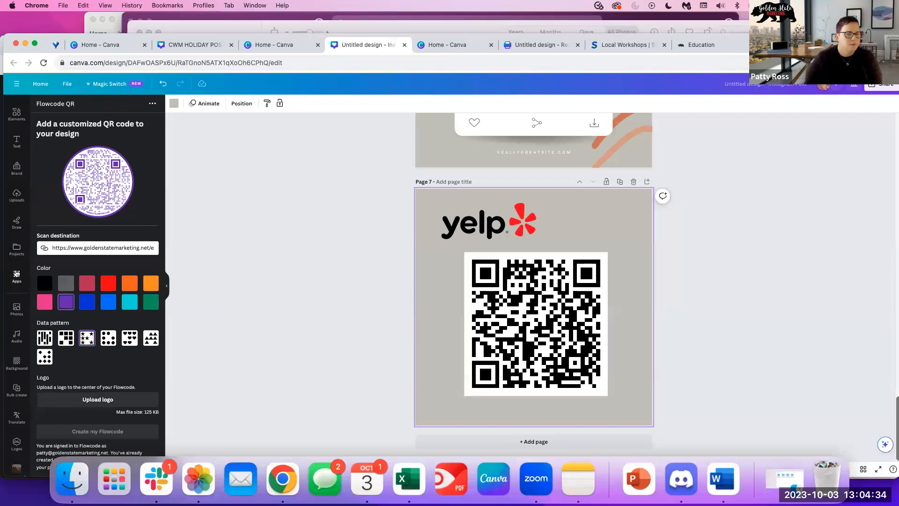
Go back to the apps library and browse its listings.
{"action": "left_click", "coordinate": [16, 274]}
{"action": "scroll", "coordinate": [131, 399], "scroll_direction": "down", "scroll_amount": 10}
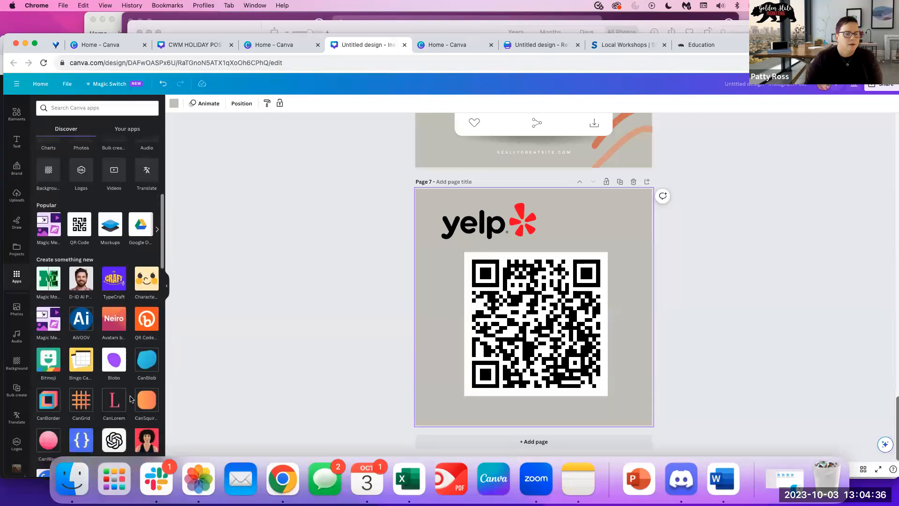
{"action": "scroll", "coordinate": [131, 399], "scroll_direction": "down", "scroll_amount": 3}
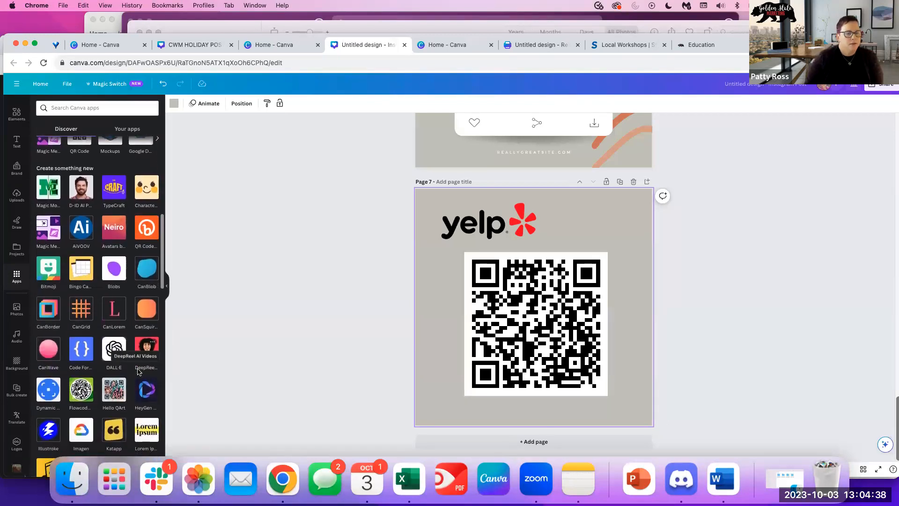
{"action": "scroll", "coordinate": [139, 371], "scroll_direction": "down", "scroll_amount": 3}
{"action": "scroll", "coordinate": [139, 372], "scroll_direction": "up", "scroll_amount": 12}
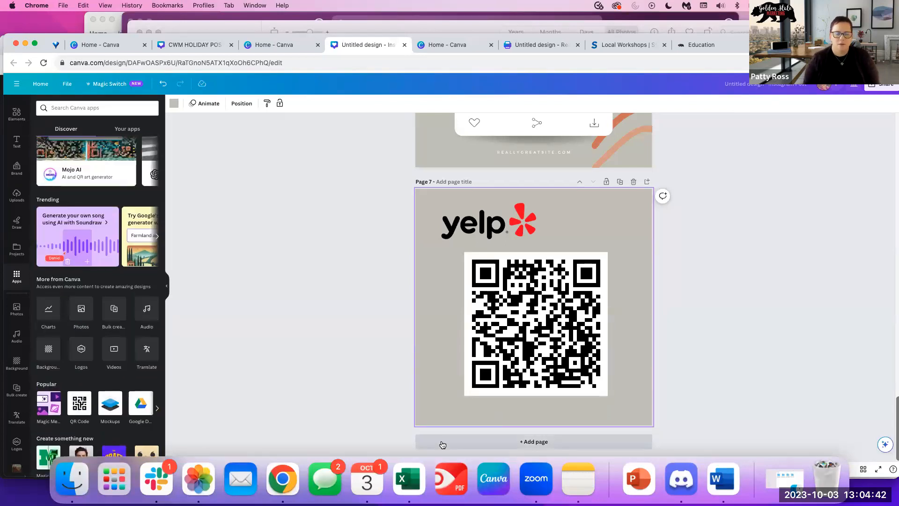
{"action": "scroll", "coordinate": [443, 315], "scroll_direction": "up", "scroll_amount": 2}
{"action": "scroll", "coordinate": [452, 384], "scroll_direction": "down", "scroll_amount": 2}
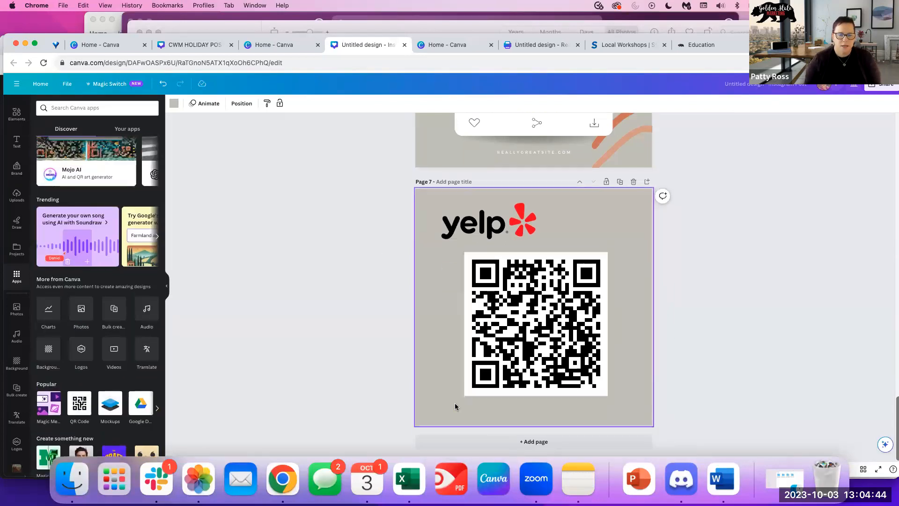
Add a new page 8 and set its background colour to white.
{"action": "left_click", "coordinate": [462, 442]}
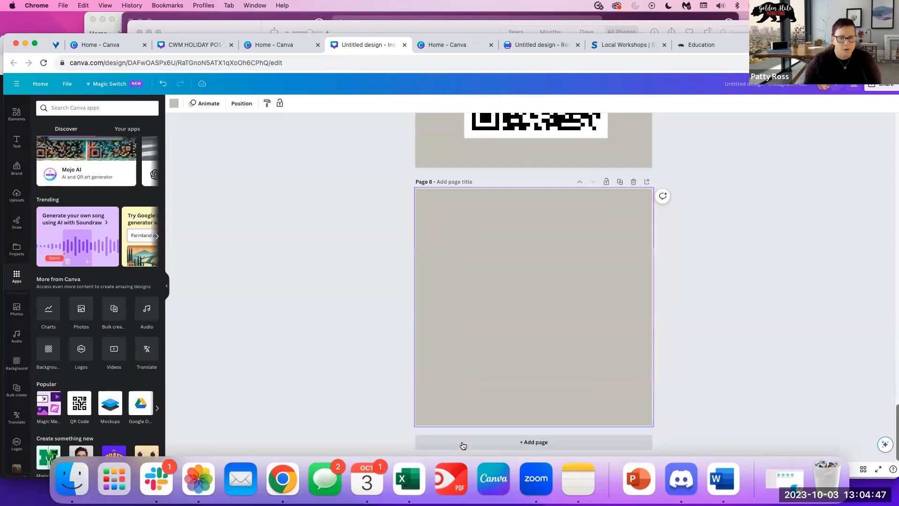
{"action": "left_click", "coordinate": [173, 103]}
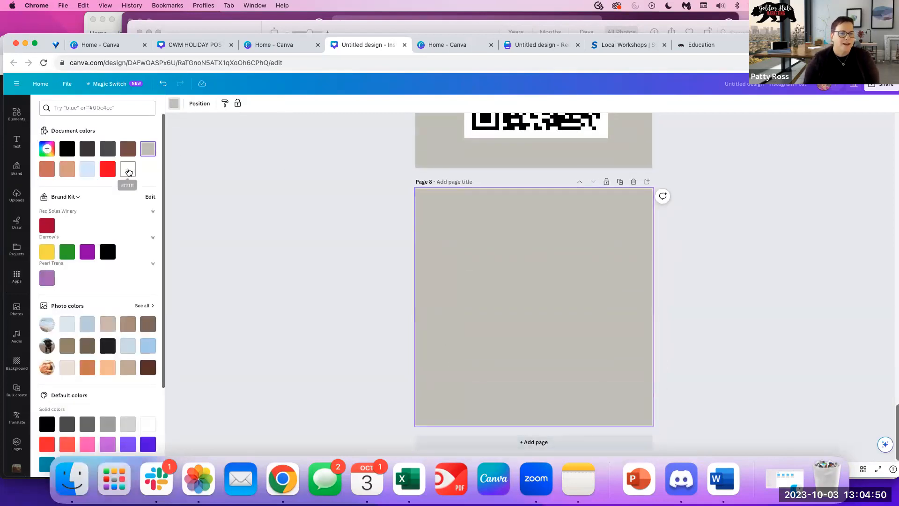
{"action": "left_click", "coordinate": [129, 170]}
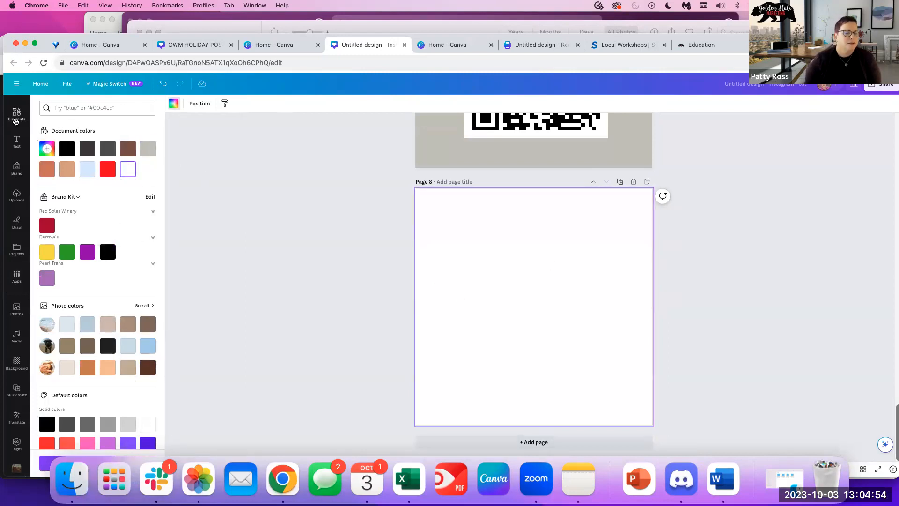
Reopen the apps library and browse through its categories.
{"action": "left_click", "coordinate": [16, 281]}
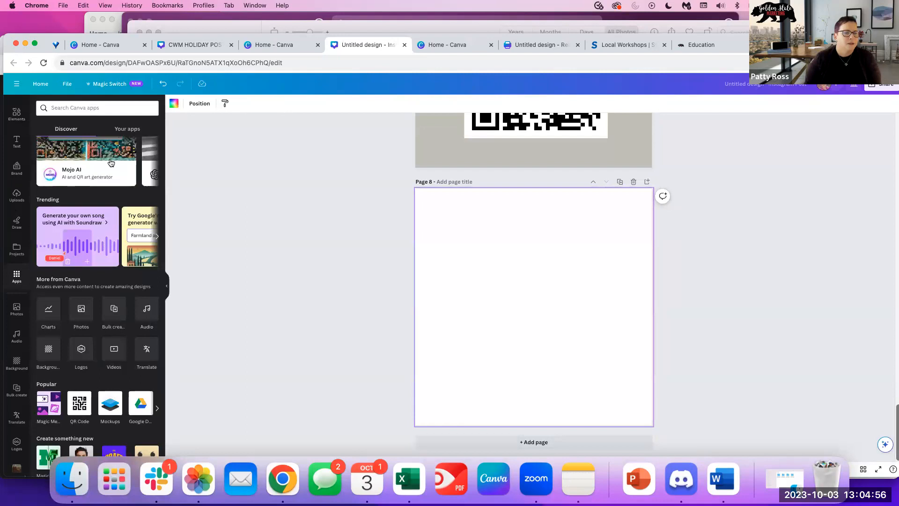
{"action": "scroll", "coordinate": [97, 225], "scroll_direction": "right", "scroll_amount": 1}
{"action": "scroll", "coordinate": [110, 167], "scroll_direction": "right", "scroll_amount": 2}
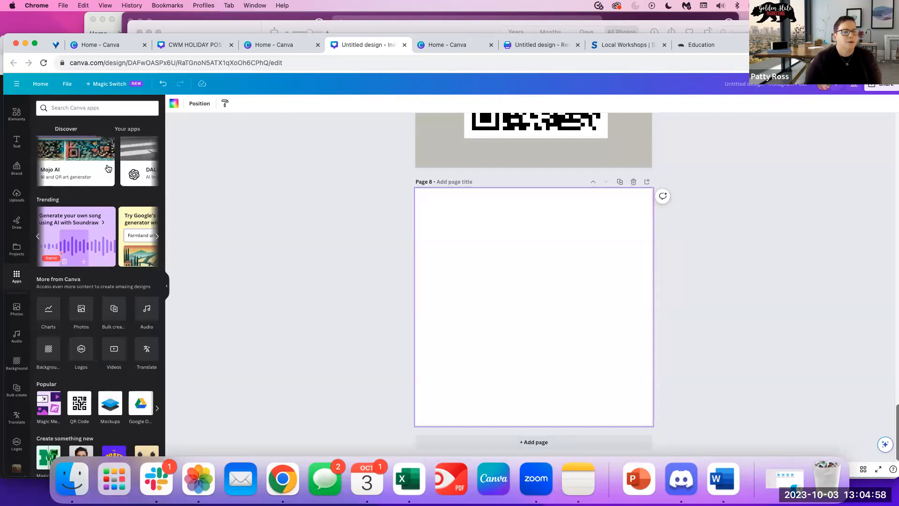
{"action": "scroll", "coordinate": [111, 168], "scroll_direction": "left", "scroll_amount": 2}
{"action": "scroll", "coordinate": [97, 236], "scroll_direction": "left", "scroll_amount": 1}
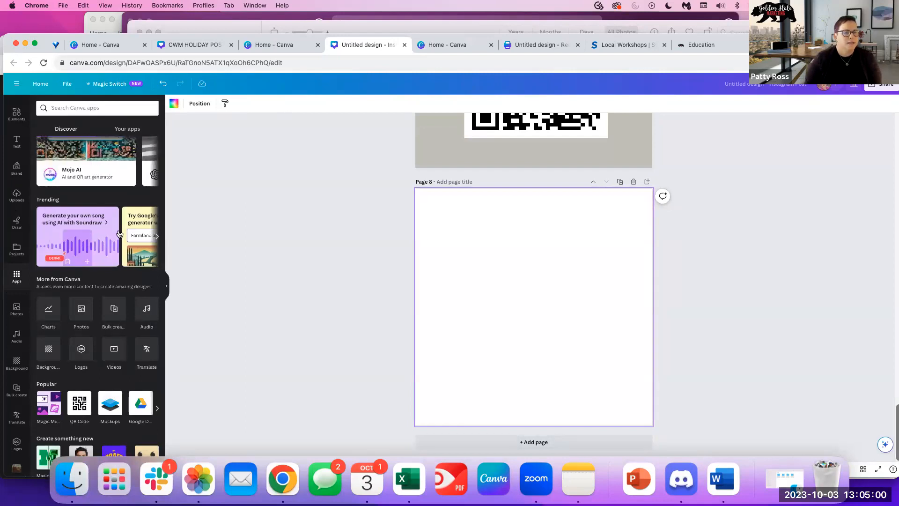
{"action": "scroll", "coordinate": [94, 316], "scroll_direction": "down", "scroll_amount": 5}
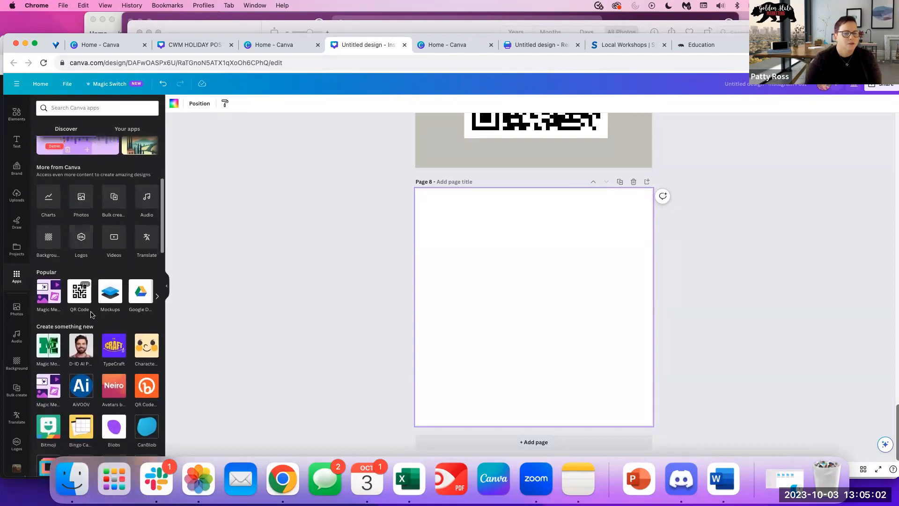
{"action": "scroll", "coordinate": [96, 400], "scroll_direction": "down", "scroll_amount": 3}
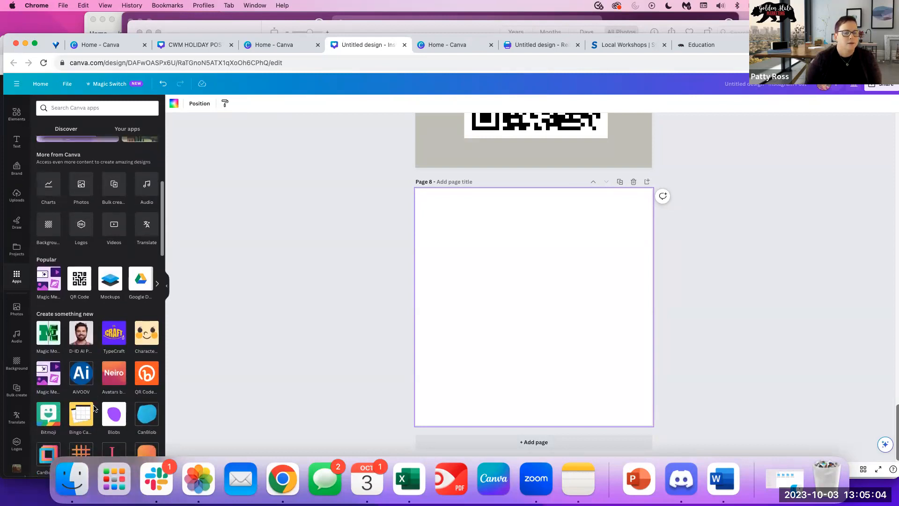
Search the apps library for 'text to image'.
{"action": "scroll", "coordinate": [94, 328], "scroll_direction": "up", "scroll_amount": 8}
{"action": "left_click", "coordinate": [89, 108]}
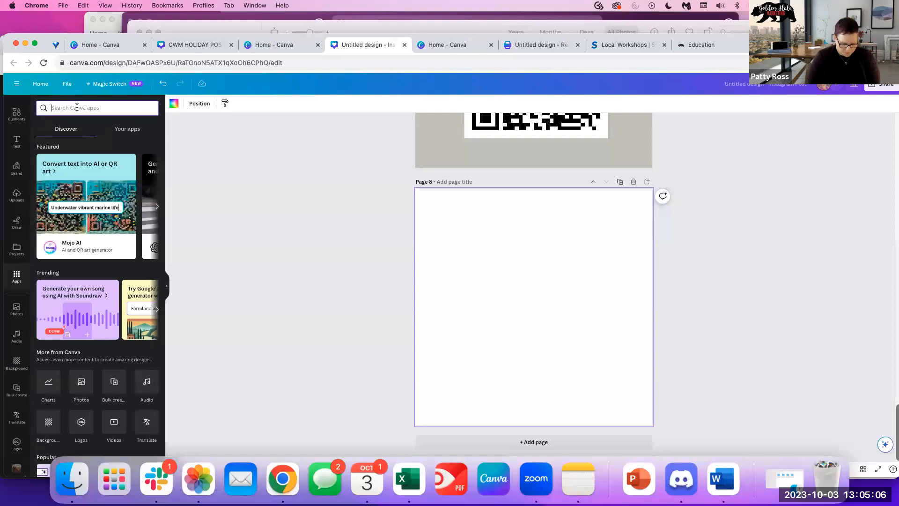
{"action": "type", "text": "text to imag"}
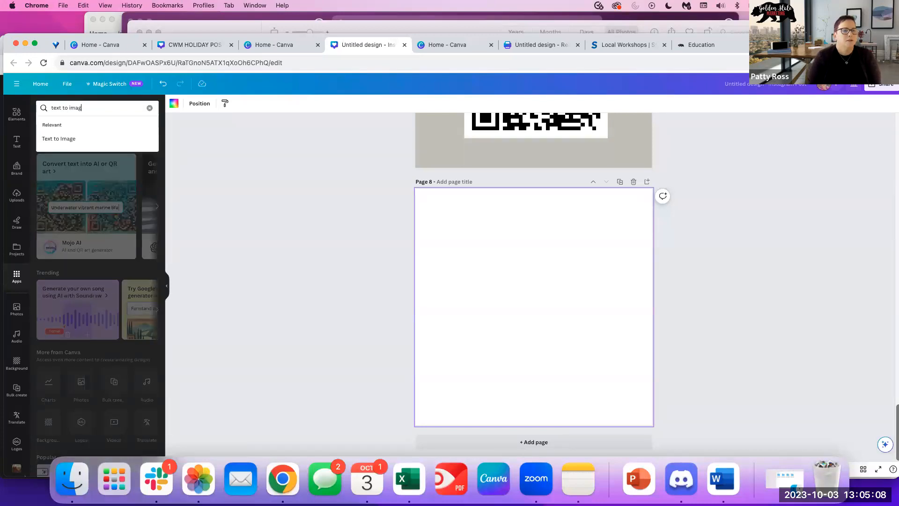
{"action": "type", "text": "e"}
{"action": "key", "text": "Return"}
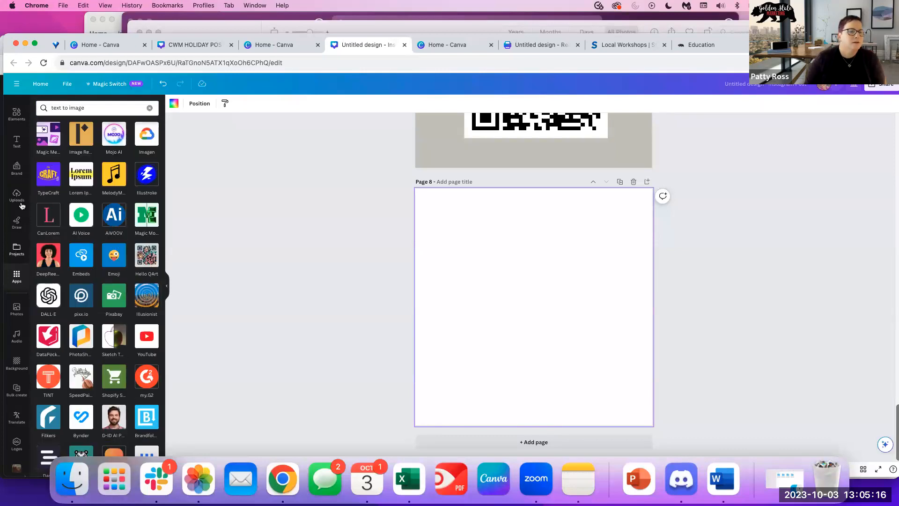
Return to the apps panel and rerun the Text to Image search from the suggestions.
{"action": "left_click", "coordinate": [17, 114]}
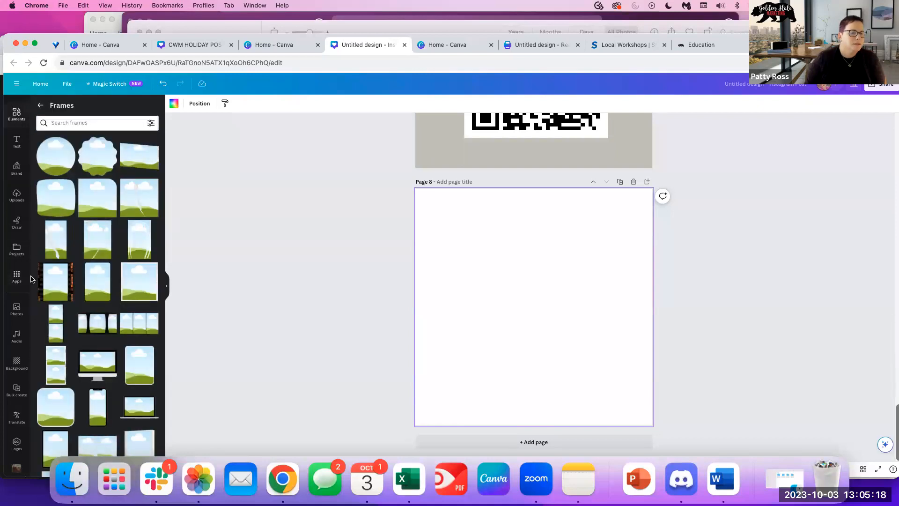
{"action": "left_click", "coordinate": [17, 276]}
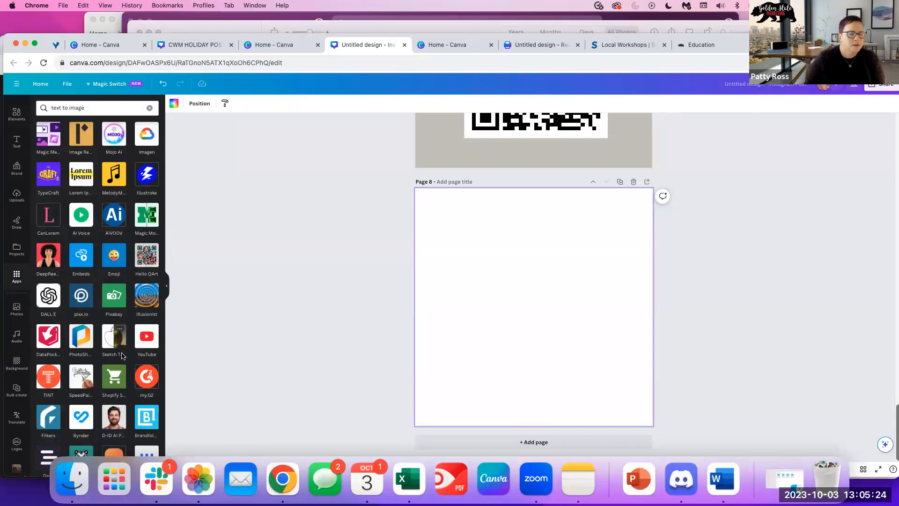
{"action": "scroll", "coordinate": [118, 345], "scroll_direction": "down", "scroll_amount": 5}
{"action": "scroll", "coordinate": [94, 281], "scroll_direction": "up", "scroll_amount": 5}
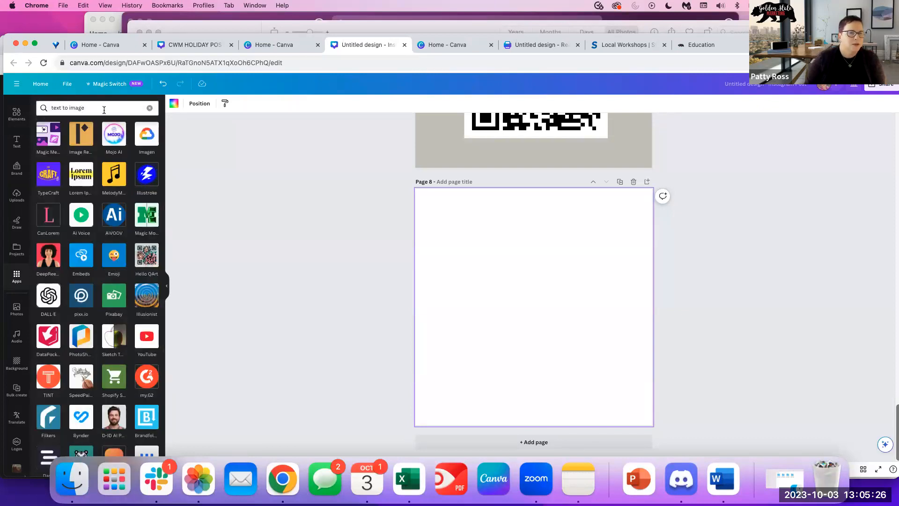
{"action": "left_click", "coordinate": [61, 106]}
{"action": "left_click", "coordinate": [114, 129]}
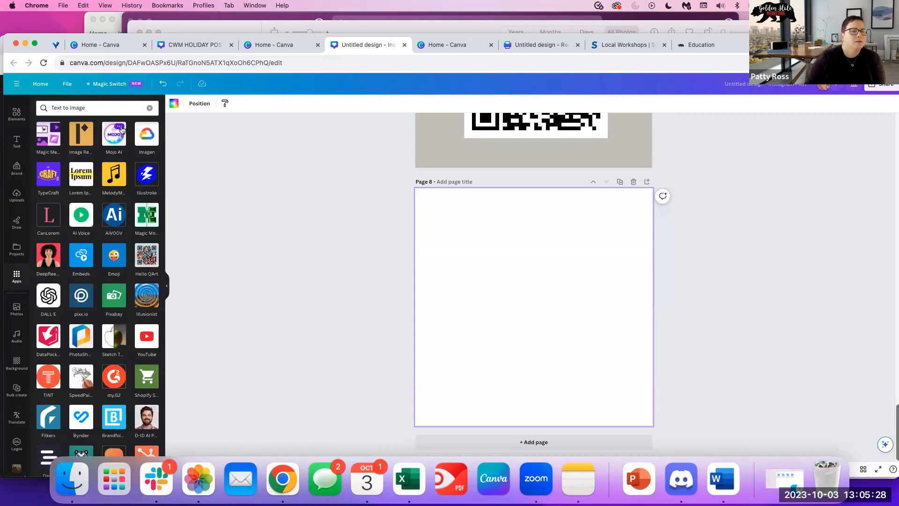
In Magic Media, generate Photo-style images from the prompt 'Black pug wearing a baseball'.
{"action": "left_click", "coordinate": [57, 140]}
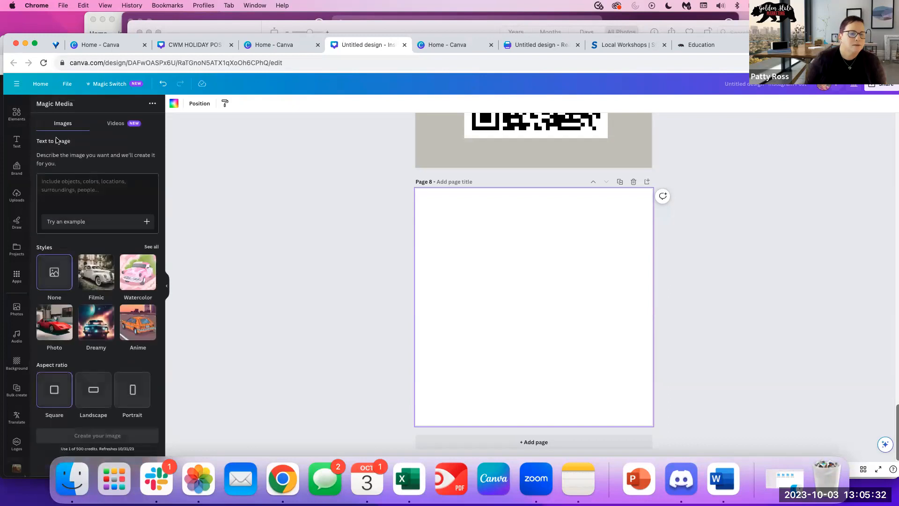
{"action": "left_click", "coordinate": [66, 186]}
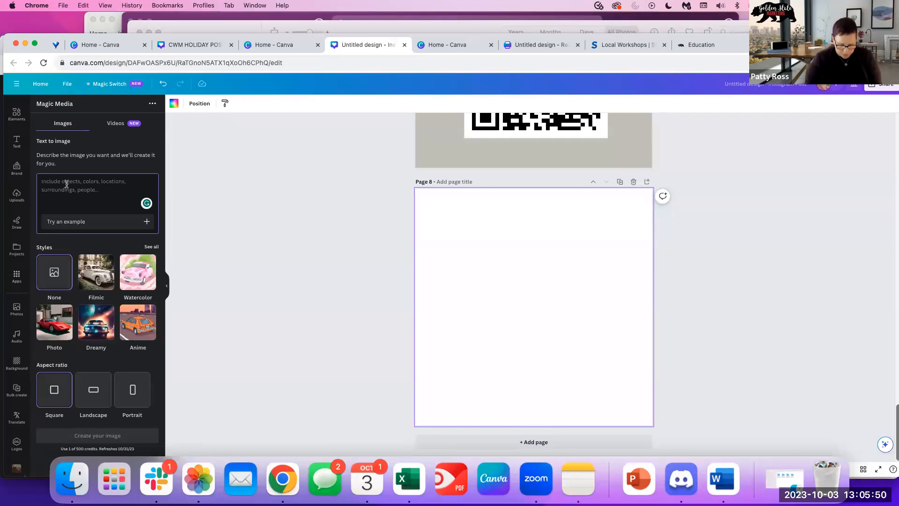
{"action": "type", "text": "Black pug weari"}
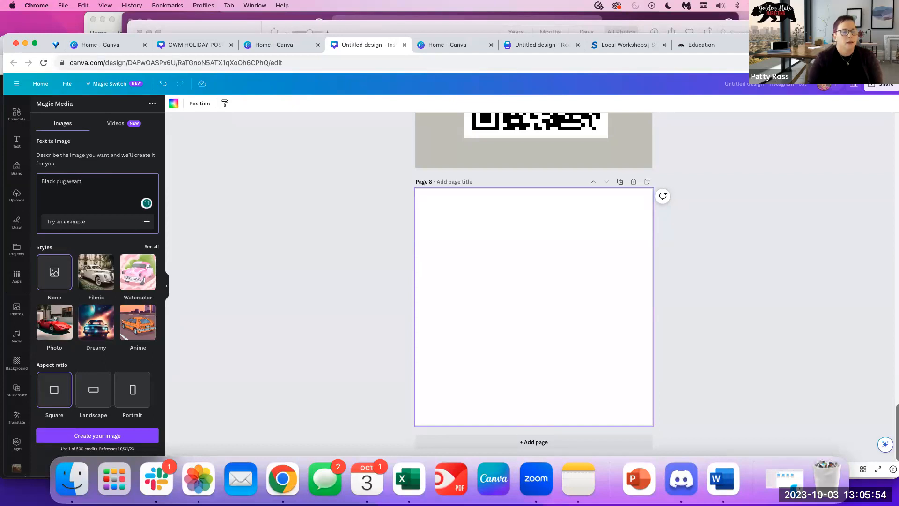
{"action": "type", "text": "ng a baseball cap"}
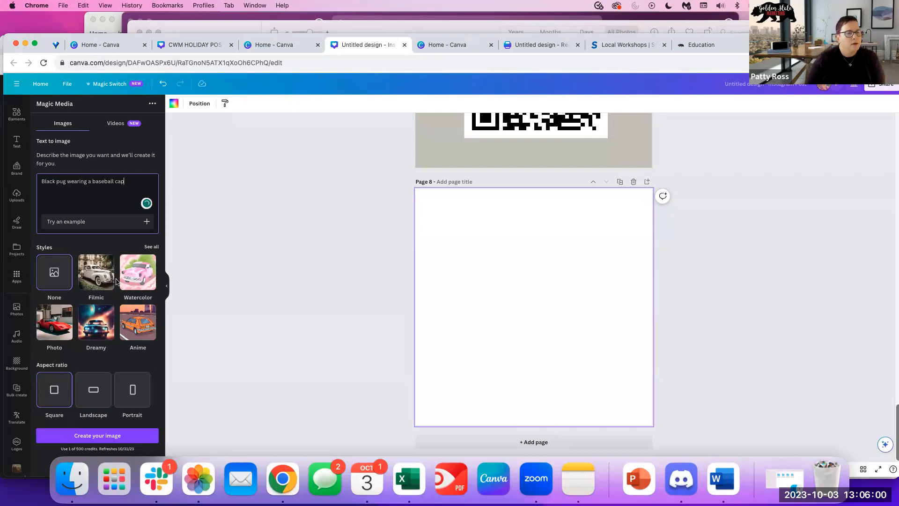
{"action": "left_click", "coordinate": [56, 333]}
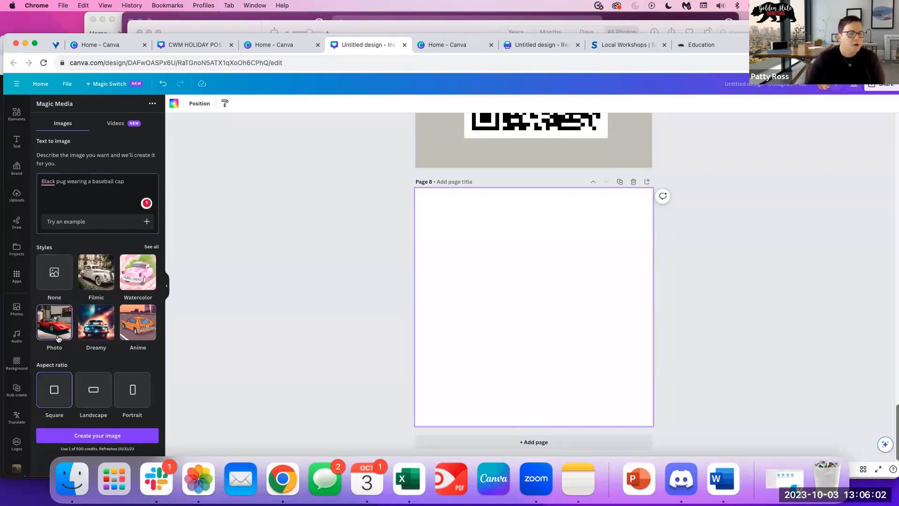
{"action": "left_click", "coordinate": [77, 439]}
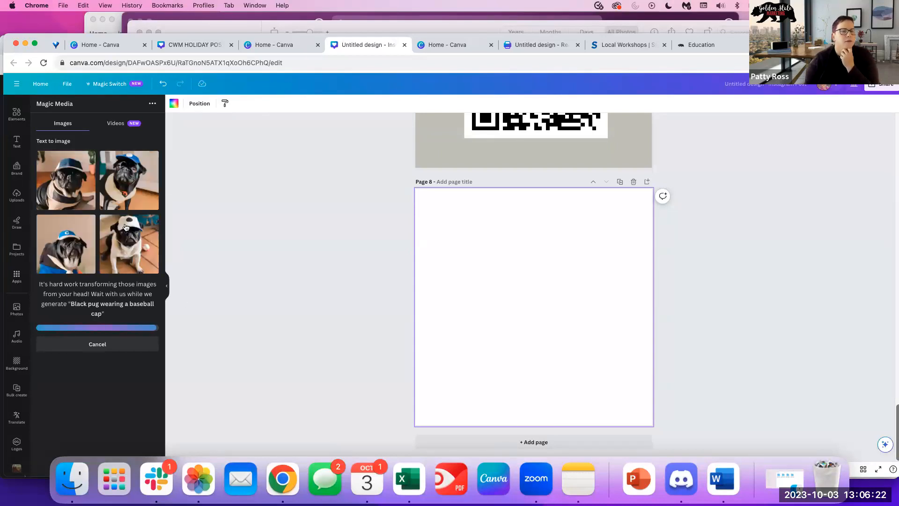
Place a generated pug image enlarged to fill page 8, then add a blank page 9.
{"action": "left_click", "coordinate": [129, 180]}
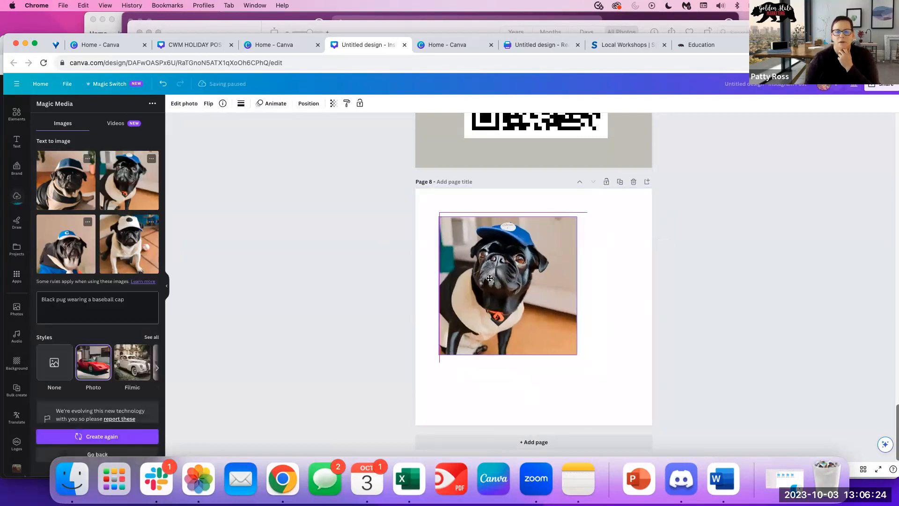
{"action": "left_click_drag", "start_coordinate": [554, 327], "coordinate": [642, 416]}
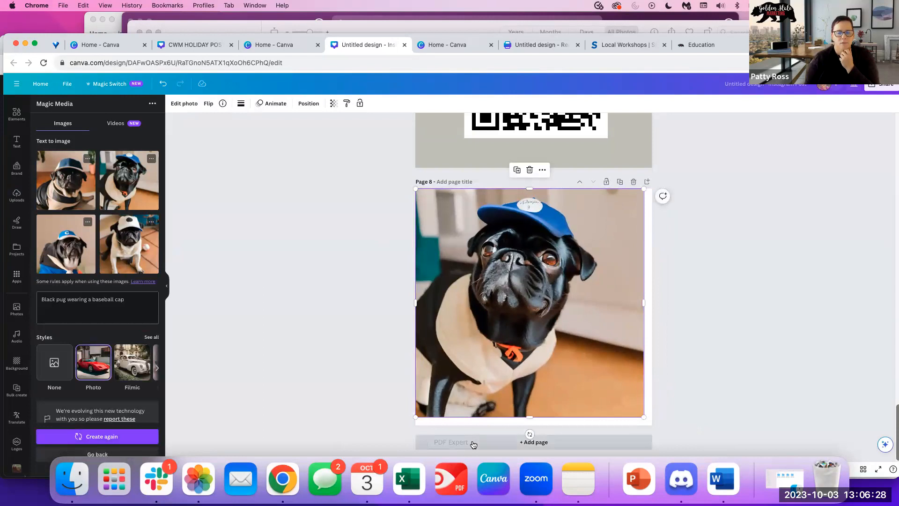
{"action": "left_click", "coordinate": [494, 442]}
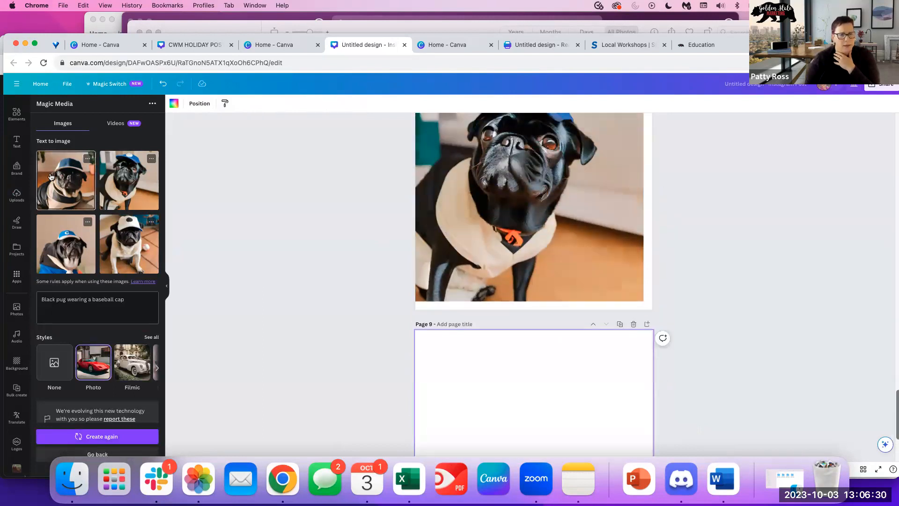
Search Elements for 'pug with baseball cap' and browse the Photos results.
{"action": "left_click", "coordinate": [17, 135]}
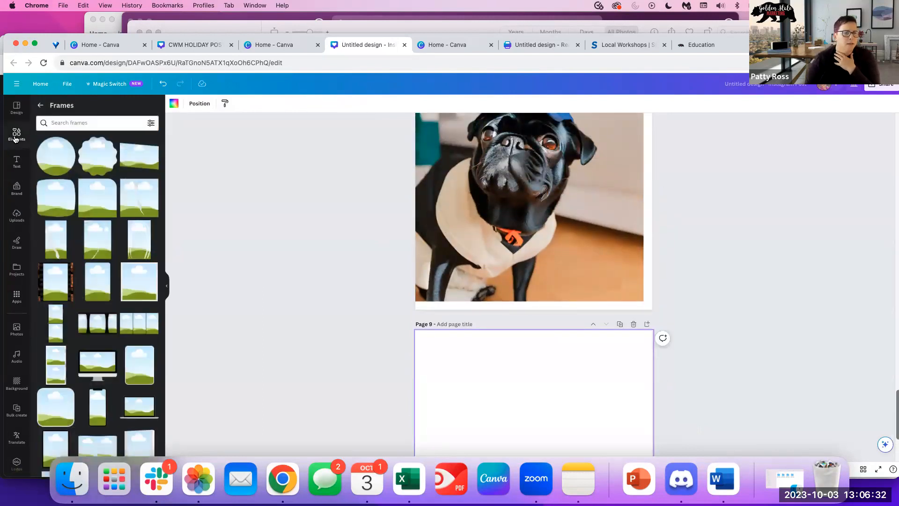
{"action": "left_click", "coordinate": [38, 105]}
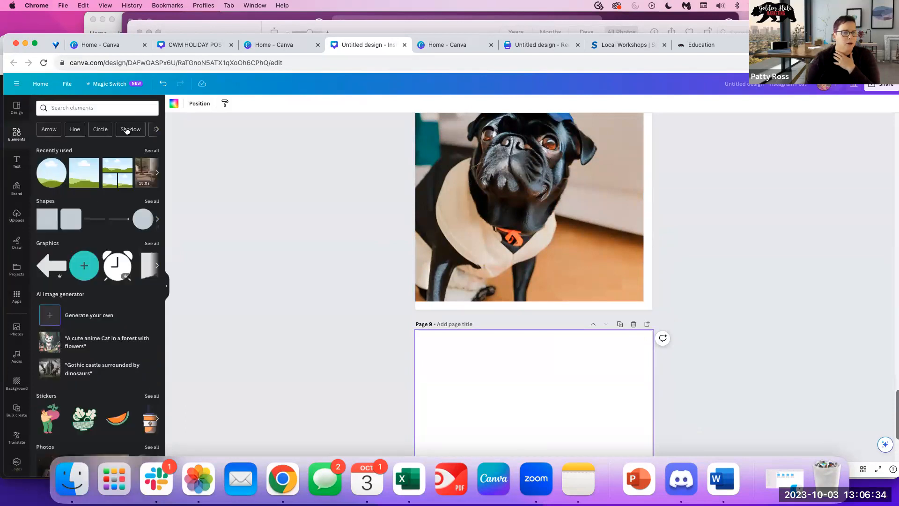
{"action": "left_click", "coordinate": [109, 107]}
{"action": "type", "text": "pug with v"}
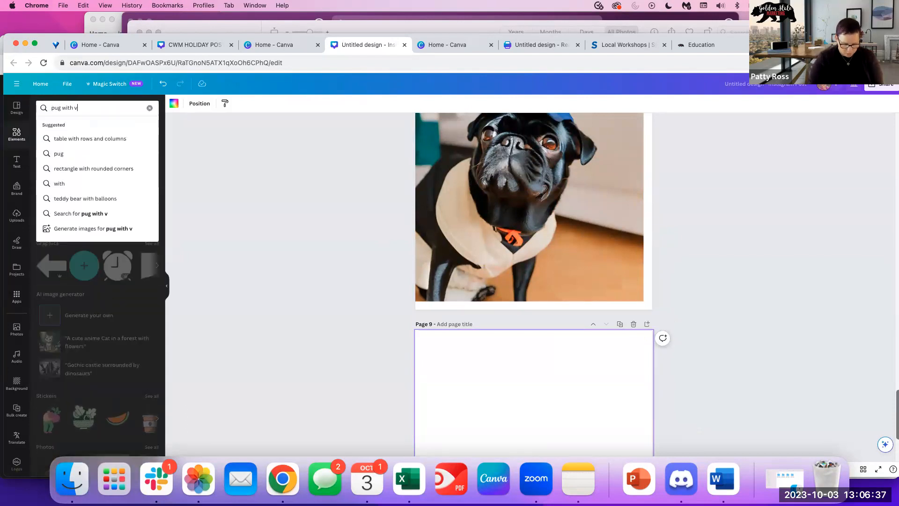
{"action": "key", "text": "BackSpace"}
{"action": "type", "text": "base"}
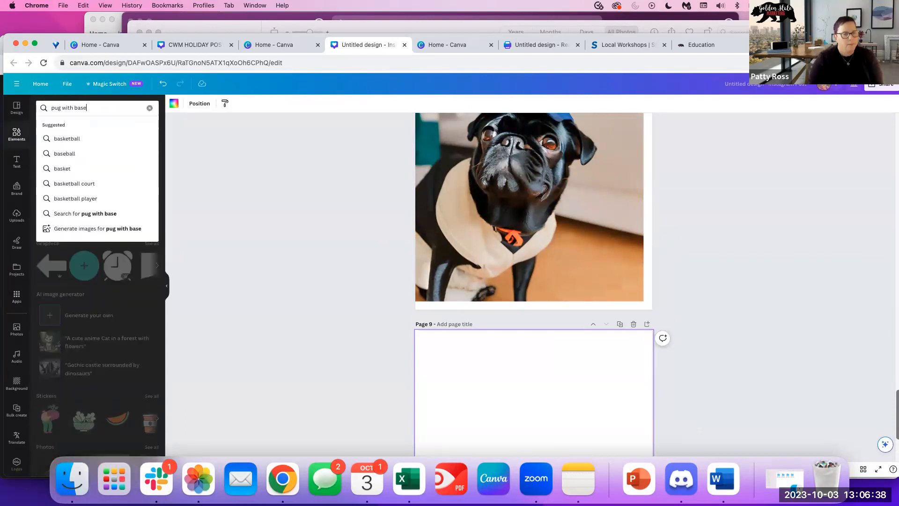
{"action": "type", "text": "ball cap"}
{"action": "key", "text": "Return"}
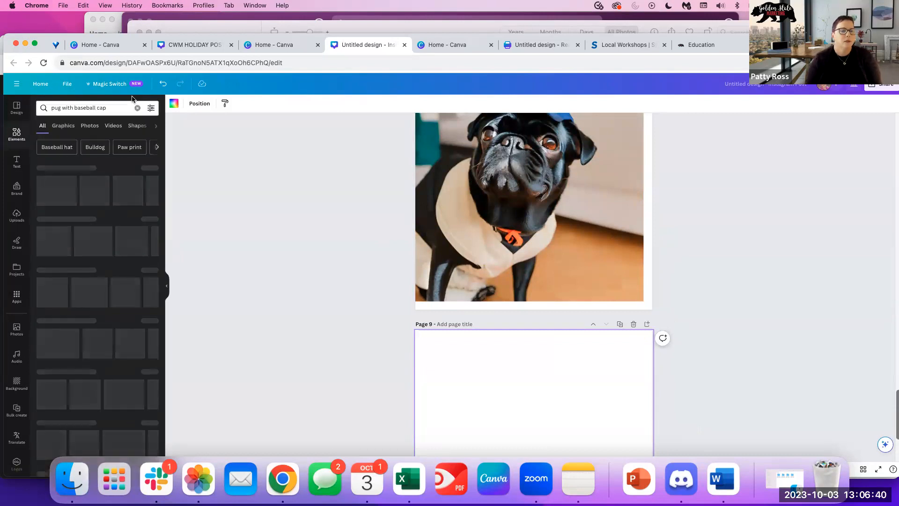
{"action": "left_click", "coordinate": [90, 126]}
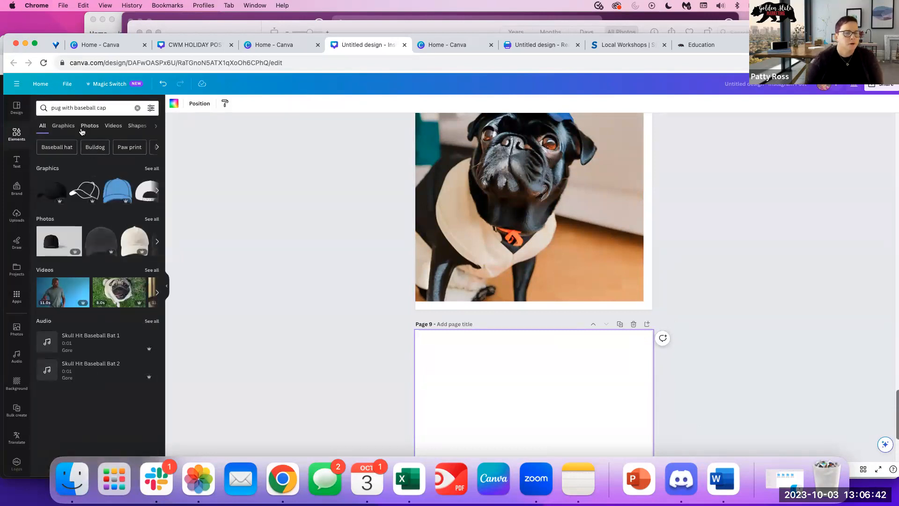
{"action": "scroll", "coordinate": [109, 337], "scroll_direction": "down", "scroll_amount": 10}
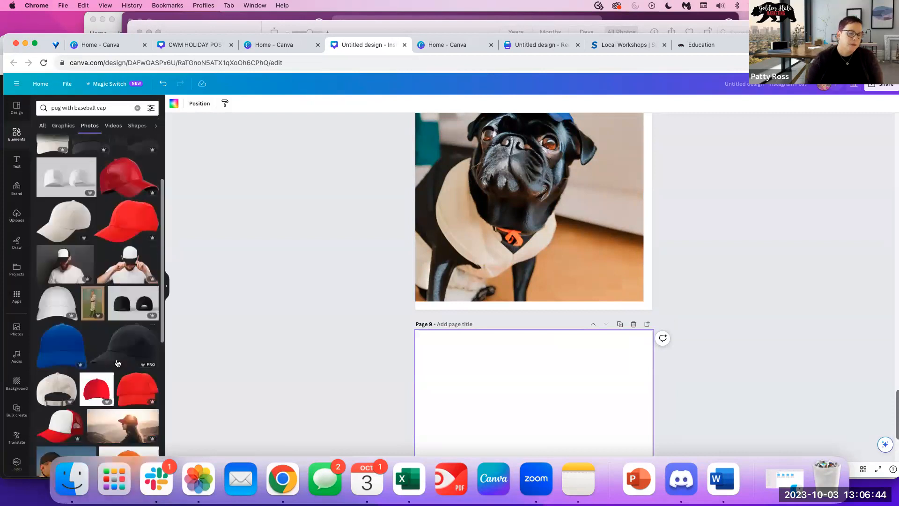
{"action": "scroll", "coordinate": [115, 361], "scroll_direction": "down", "scroll_amount": 10}
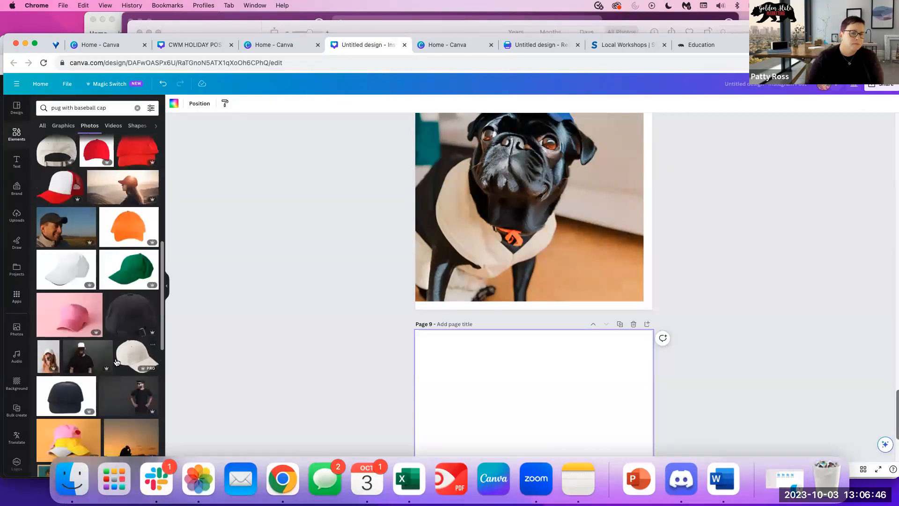
{"action": "scroll", "coordinate": [94, 281], "scroll_direction": "up", "scroll_amount": 15}
Refine the search to 'pug wearing baseball cap' and scroll the photo results.
{"action": "left_click", "coordinate": [40, 109]}
{"action": "type", "text": "pug we"}
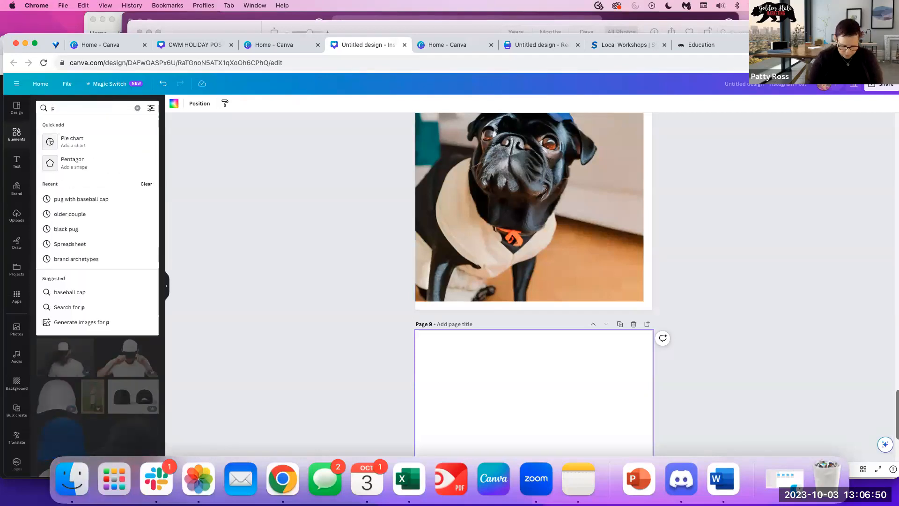
{"action": "type", "text": "aring bas"}
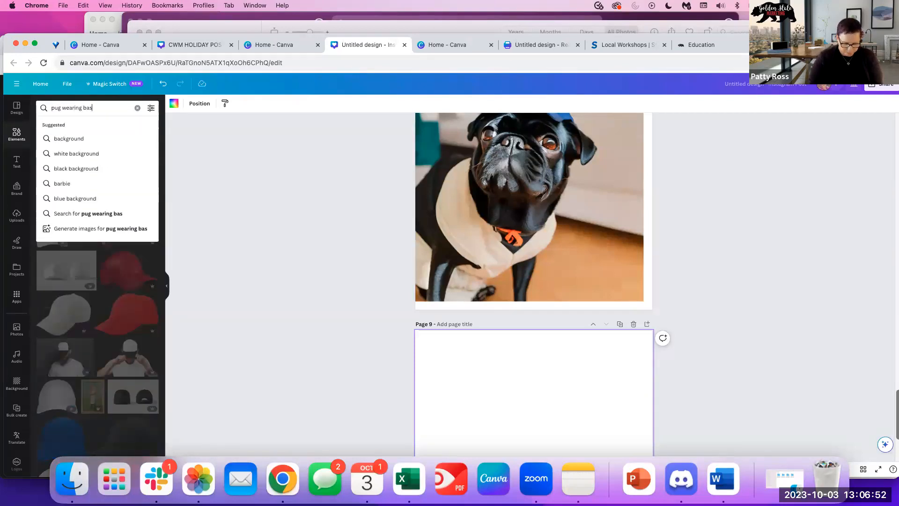
{"action": "type", "text": "eball cap"}
{"action": "key", "text": "Return"}
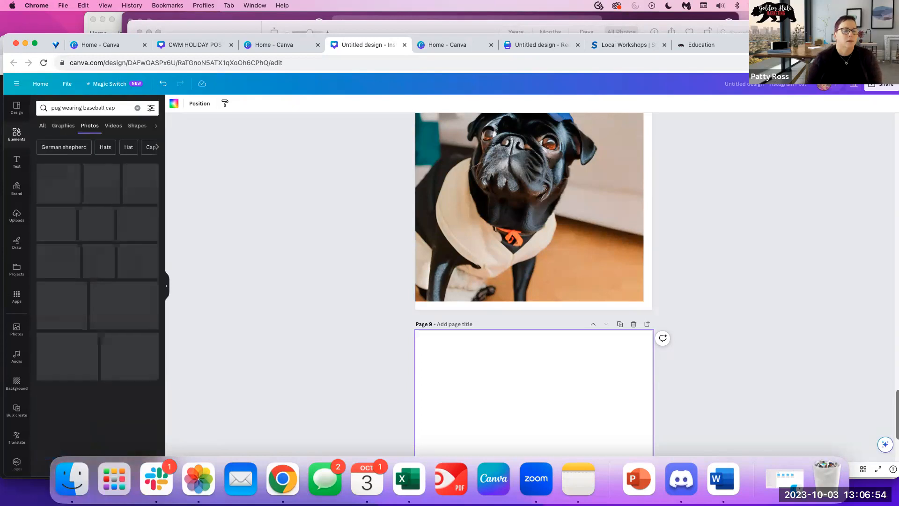
{"action": "scroll", "coordinate": [151, 386], "scroll_direction": "down", "scroll_amount": 2}
{"action": "scroll", "coordinate": [151, 385], "scroll_direction": "down", "scroll_amount": 5}
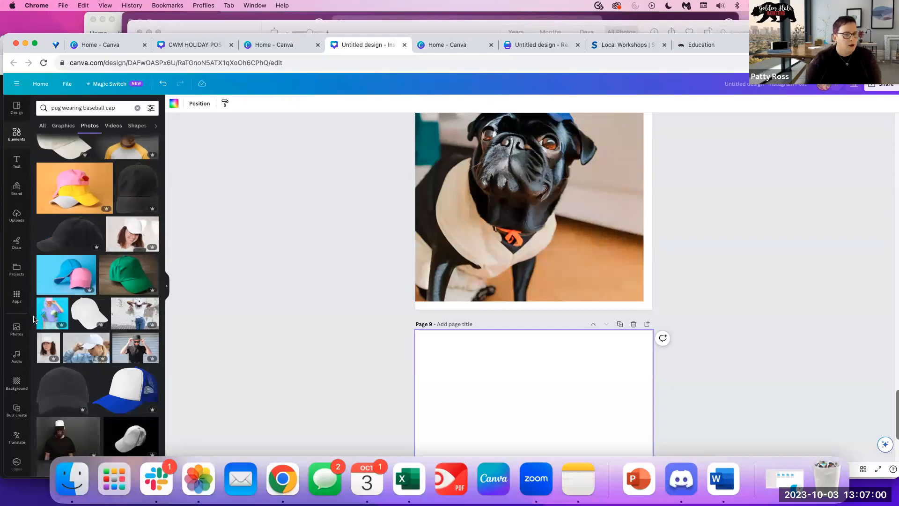
Search Pixabay for 'pg wearing baseball cap' photos, then return to the apps library.
{"action": "left_click", "coordinate": [17, 297]}
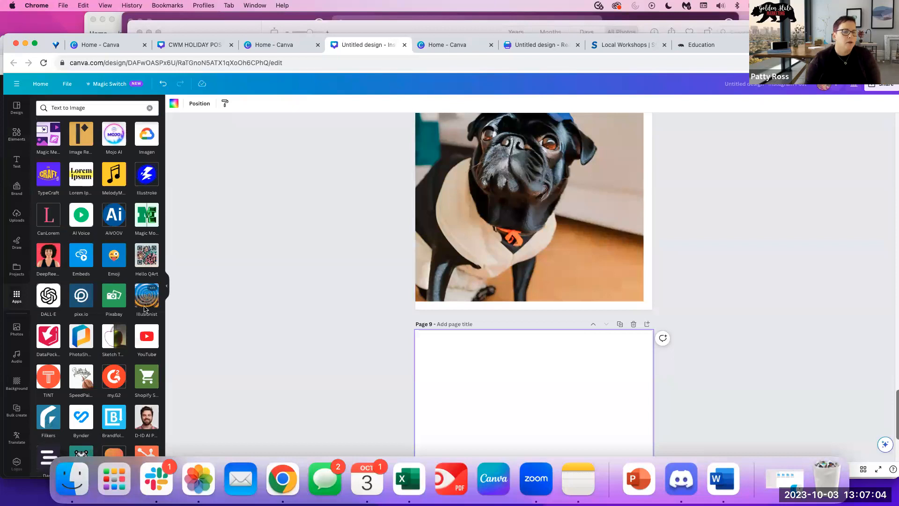
{"action": "left_click", "coordinate": [115, 300]}
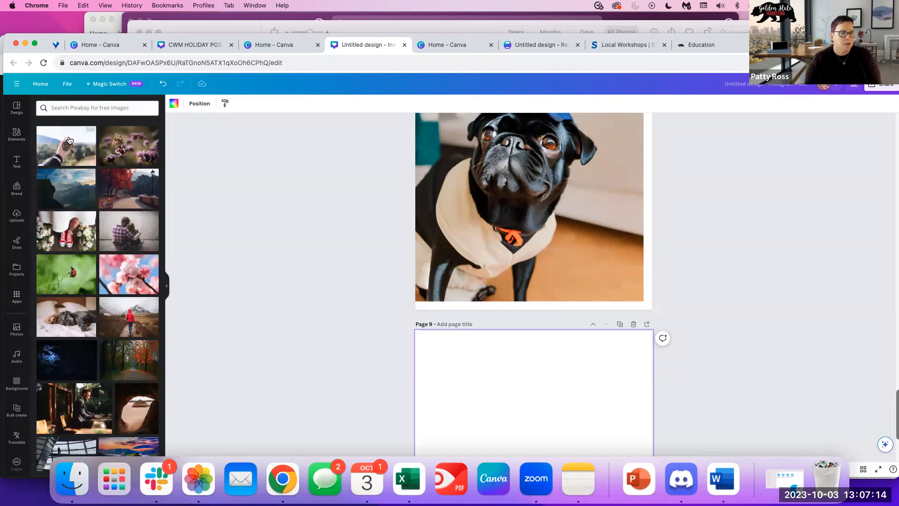
{"action": "left_click", "coordinate": [68, 107]}
{"action": "type", "text": "p"}
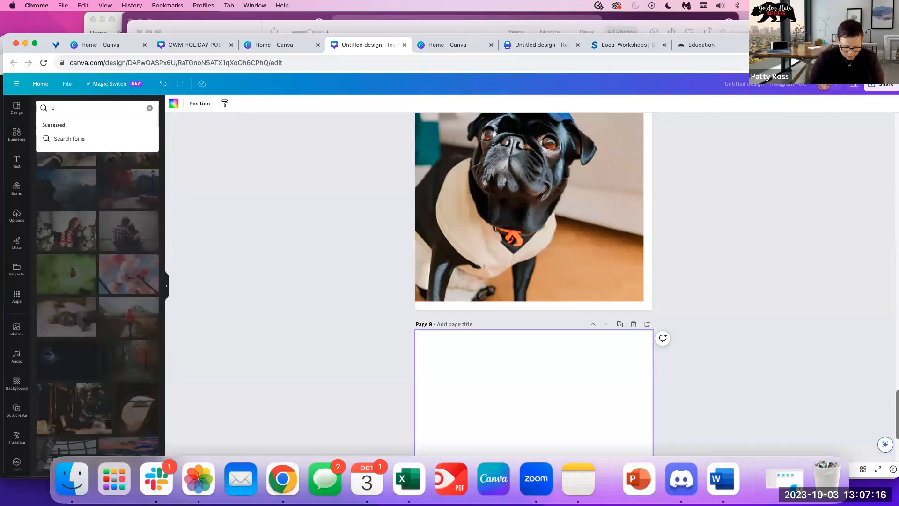
{"action": "type", "text": "g wearing baseb"}
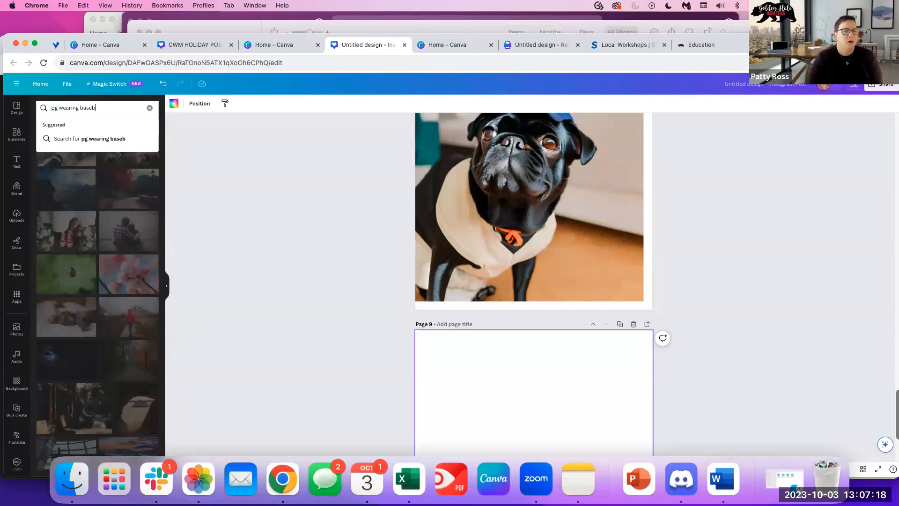
{"action": "type", "text": "all cap"}
{"action": "key", "text": "Return"}
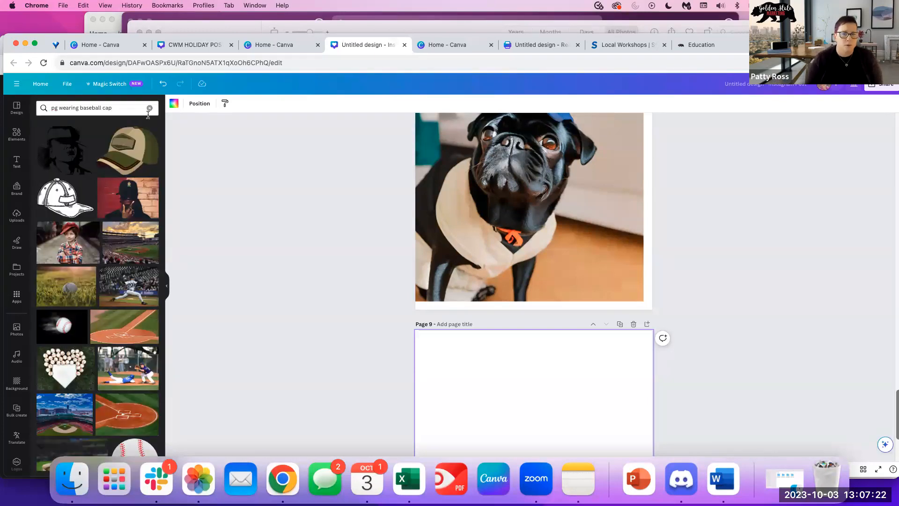
{"action": "scroll", "coordinate": [106, 346], "scroll_direction": "down", "scroll_amount": 15}
{"action": "scroll", "coordinate": [106, 347], "scroll_direction": "down", "scroll_amount": 7}
{"action": "scroll", "coordinate": [112, 352], "scroll_direction": "up", "scroll_amount": 8}
{"action": "scroll", "coordinate": [117, 356], "scroll_direction": "up", "scroll_amount": 10}
{"action": "left_click", "coordinate": [17, 296]}
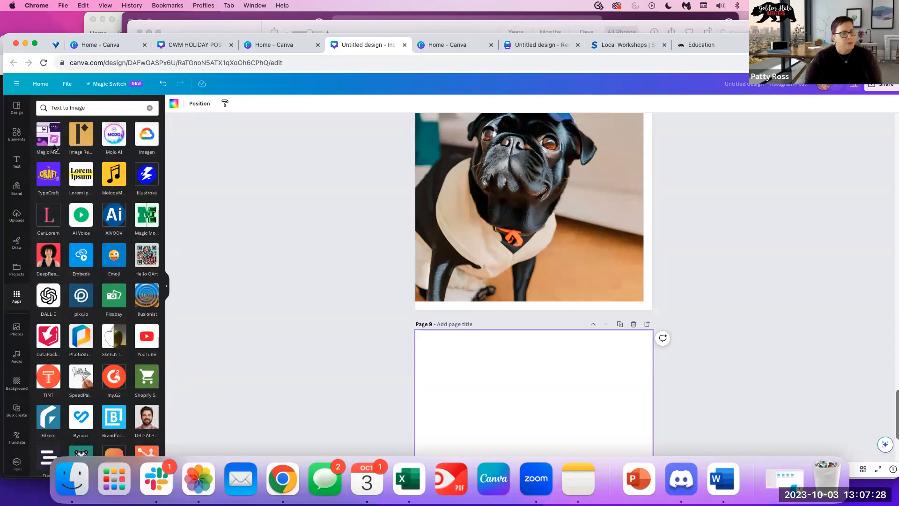
In DALL·E, generate images from the prompt 'black pug wearing baseball cap'.
{"action": "left_click", "coordinate": [52, 298]}
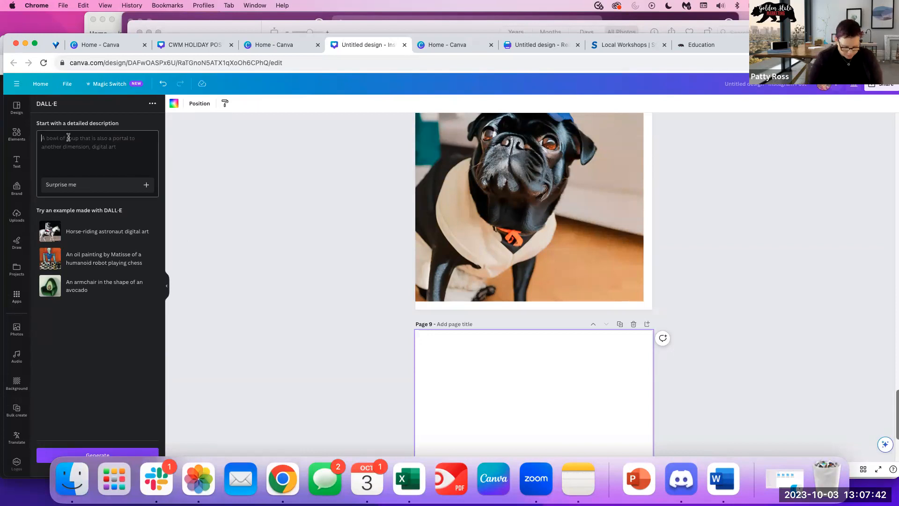
{"action": "type", "text": "pug wearing baseball"}
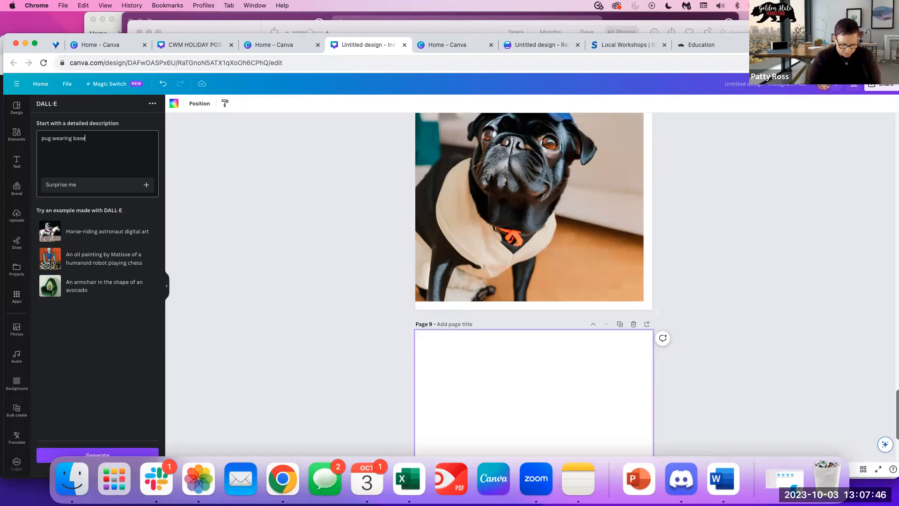
{"action": "left_click", "coordinate": [40, 137]}
{"action": "type", "text": "black"}
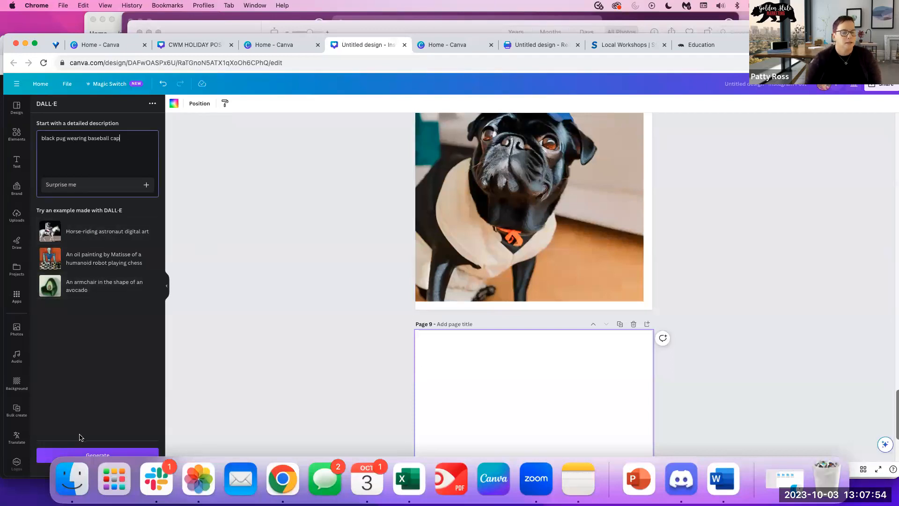
{"action": "left_click", "coordinate": [96, 455]}
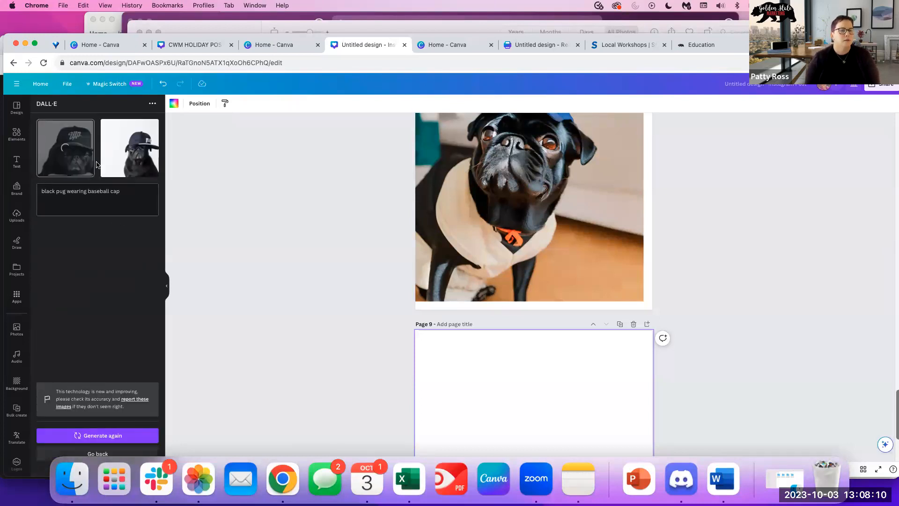
Move a generated pug image to page 9's top-left corner and enlarge it to fill the page.
{"action": "scroll", "coordinate": [736, 317], "scroll_direction": "down", "scroll_amount": 1}
{"action": "left_click_drag", "start_coordinate": [525, 290], "coordinate": [456, 219]}
{"action": "left_click_drag", "start_coordinate": [511, 284], "coordinate": [652, 424]}
{"action": "left_click", "coordinate": [733, 361]}
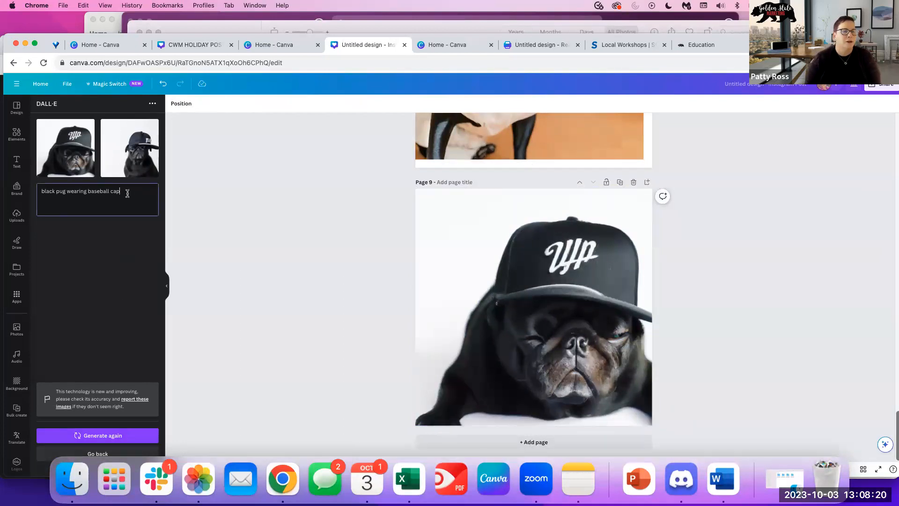
Replace the DALL·E prompt with 'woman wearing baseball cap' and generate new images.
{"action": "triple_click", "coordinate": [127, 193]}
{"action": "type", "text": "woman wearing"}
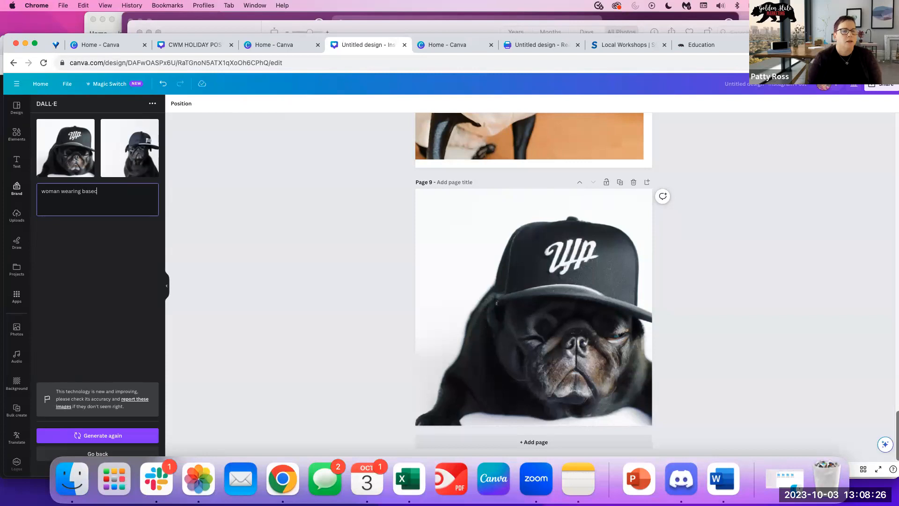
{"action": "type", "text": " baseball cap"}
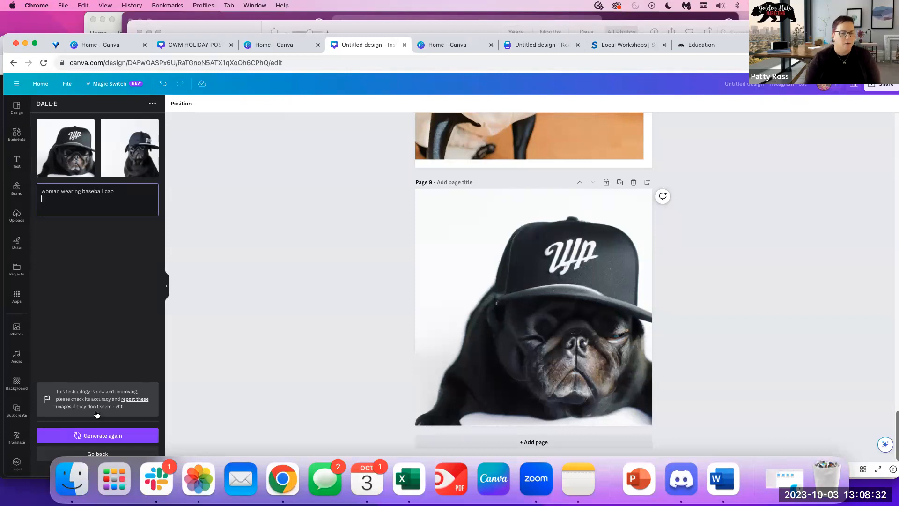
{"action": "left_click", "coordinate": [97, 436]}
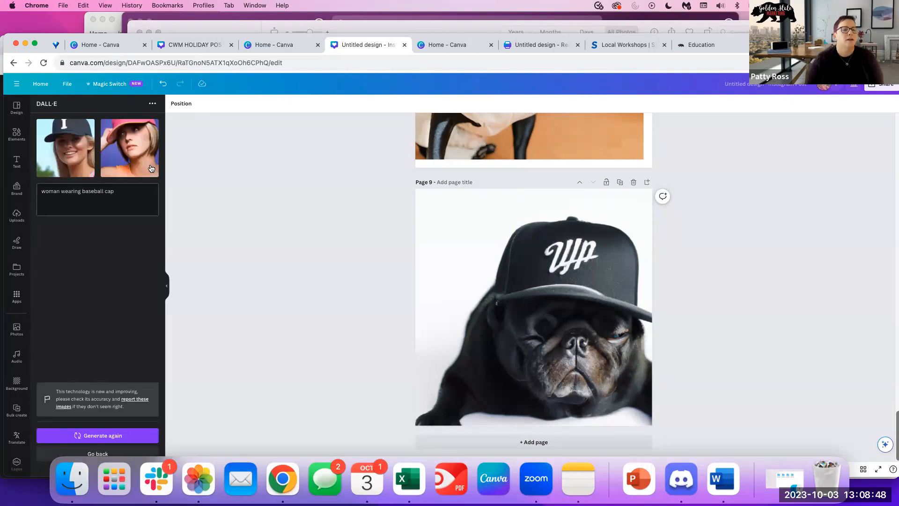
Add woman-in-cap images to page 9, enlarging the pink-cap portrait over the black-cap one.
{"action": "left_click", "coordinate": [83, 148]}
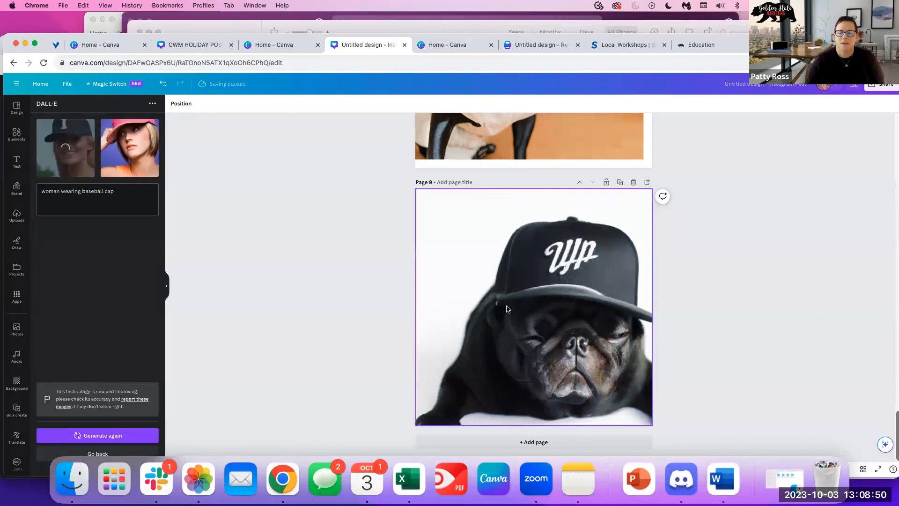
{"action": "left_click_drag", "start_coordinate": [533, 289], "coordinate": [463, 217]}
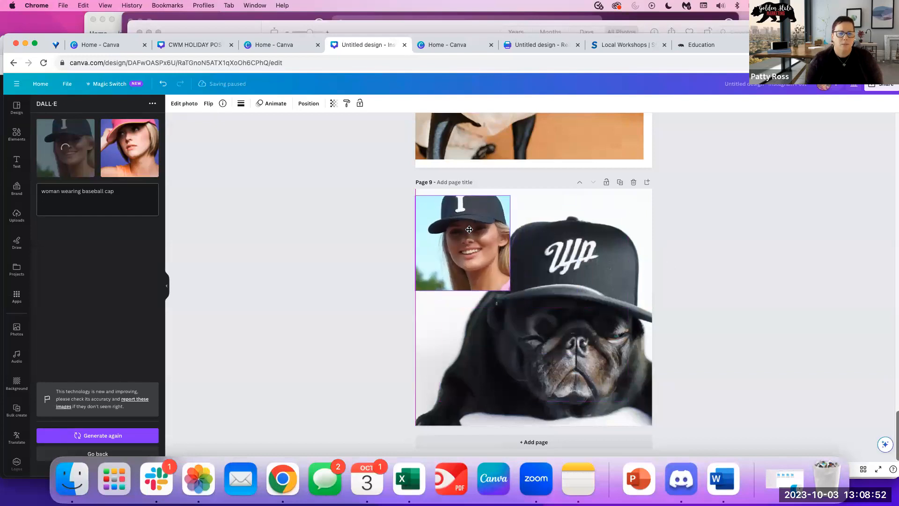
{"action": "left_click_drag", "start_coordinate": [510, 284], "coordinate": [656, 430]}
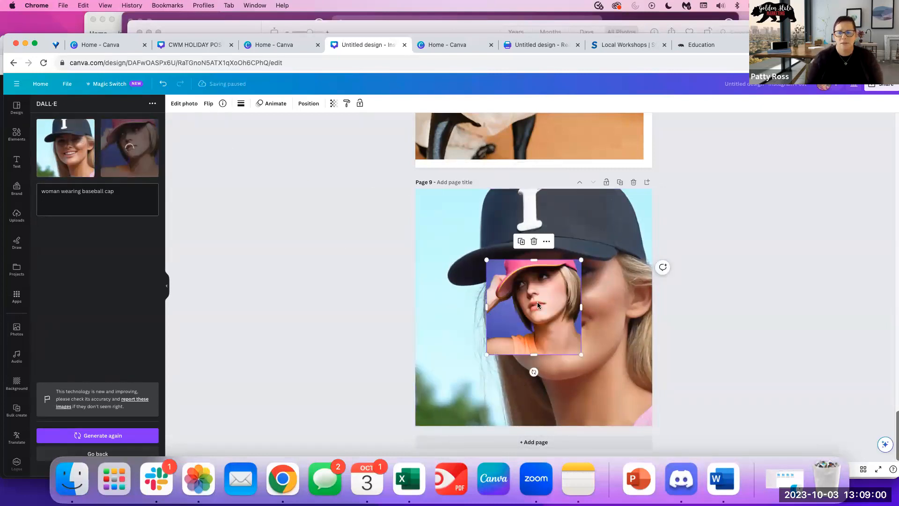
{"action": "left_click_drag", "start_coordinate": [537, 301], "coordinate": [497, 260]}
{"action": "left_click_drag", "start_coordinate": [520, 299], "coordinate": [672, 420]}
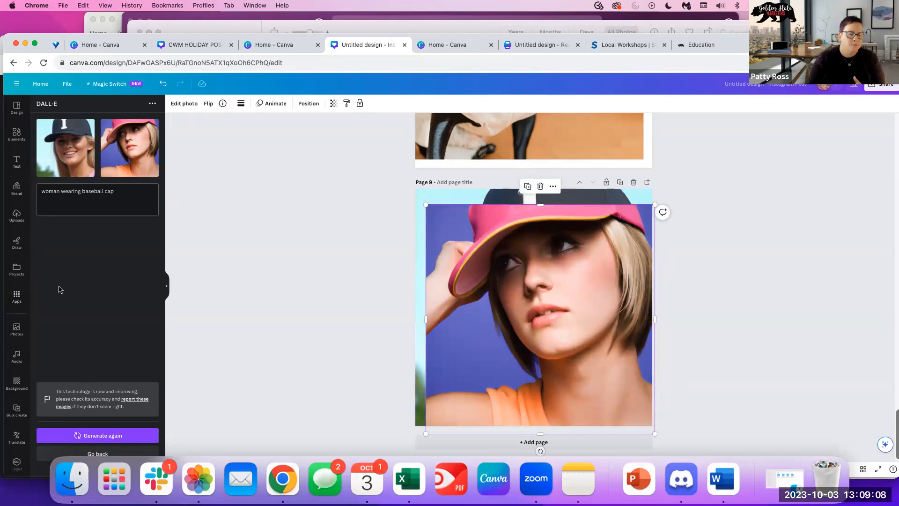
In Magic Media, generate images from the prompt 'woman playing baseball' and add a blank page 10.
{"action": "left_click", "coordinate": [15, 297]}
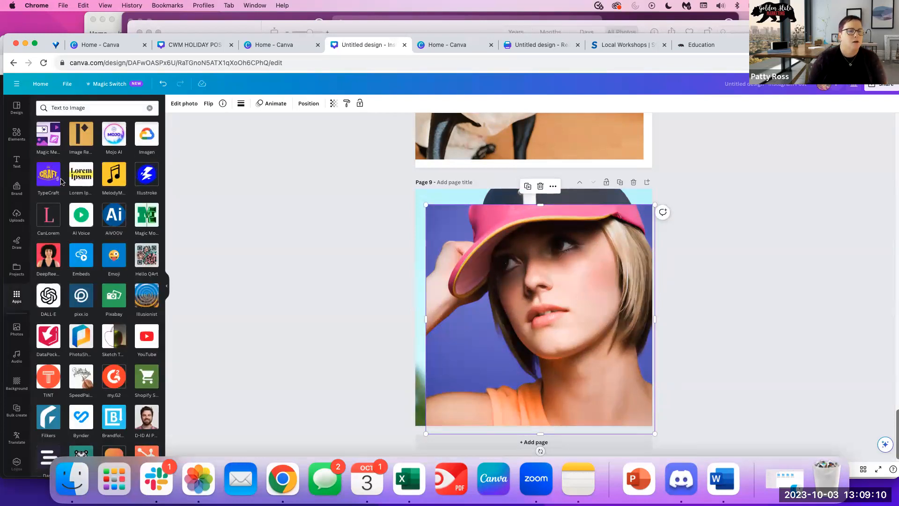
{"action": "left_click", "coordinate": [89, 123]}
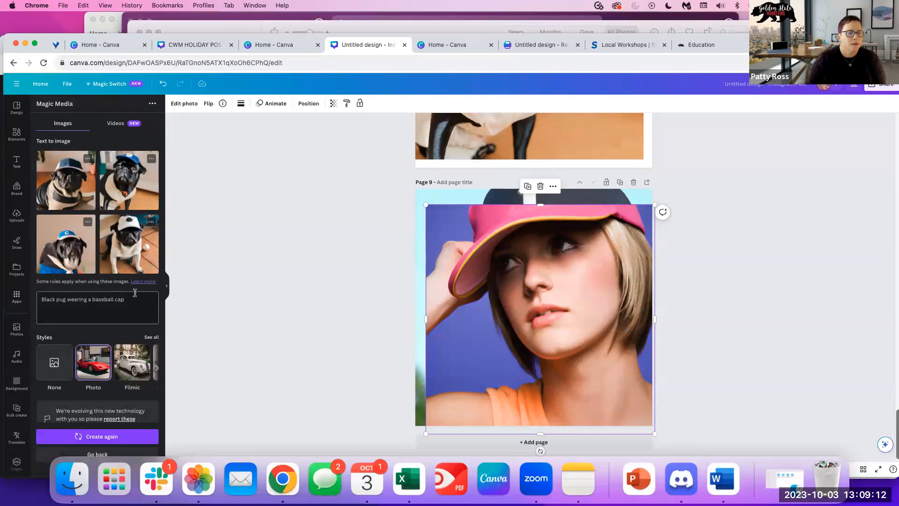
{"action": "left_click_drag", "start_coordinate": [135, 298], "coordinate": [37, 297]}
{"action": "type", "text": "woma"}
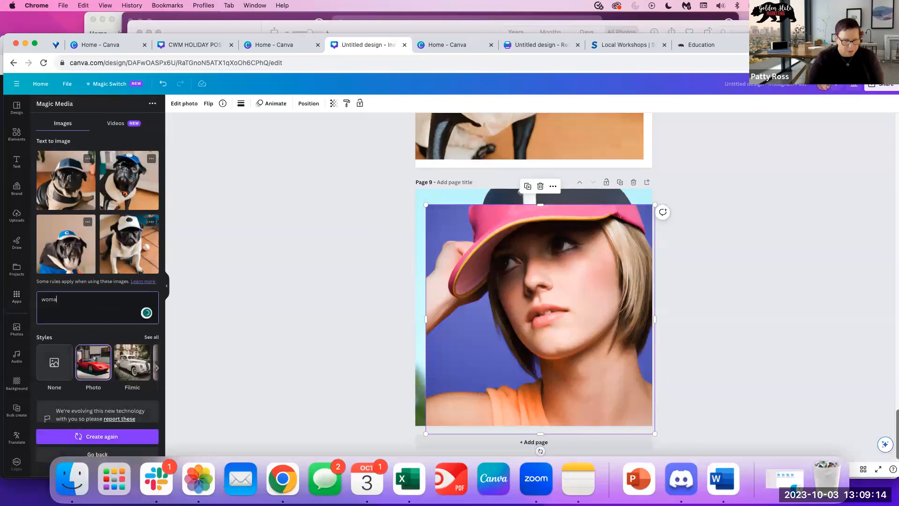
{"action": "type", "text": "n play"}
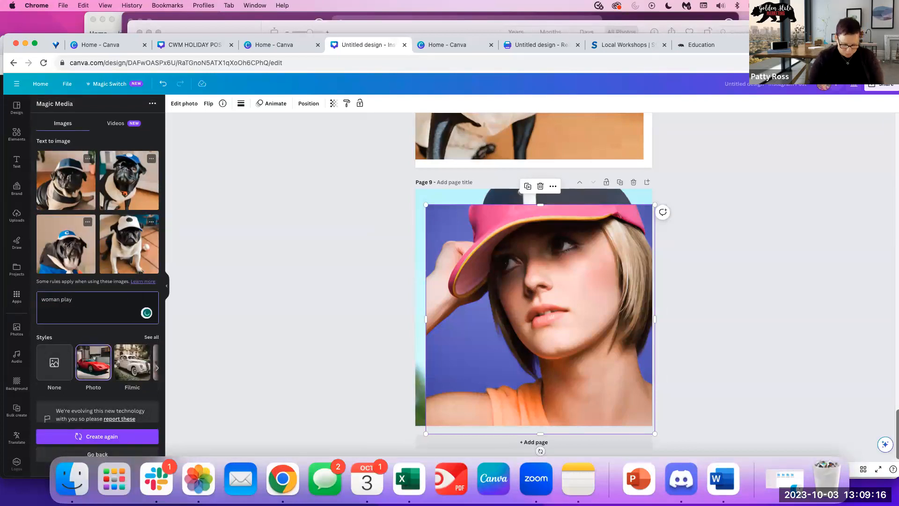
{"action": "type", "text": "ing basevall"}
{"action": "key", "text": "BackSpace"}
{"action": "key", "text": "BackSpace"}
{"action": "key", "text": "BackSpace"}
{"action": "key", "text": "BackSpace"}
{"action": "type", "text": "ball"}
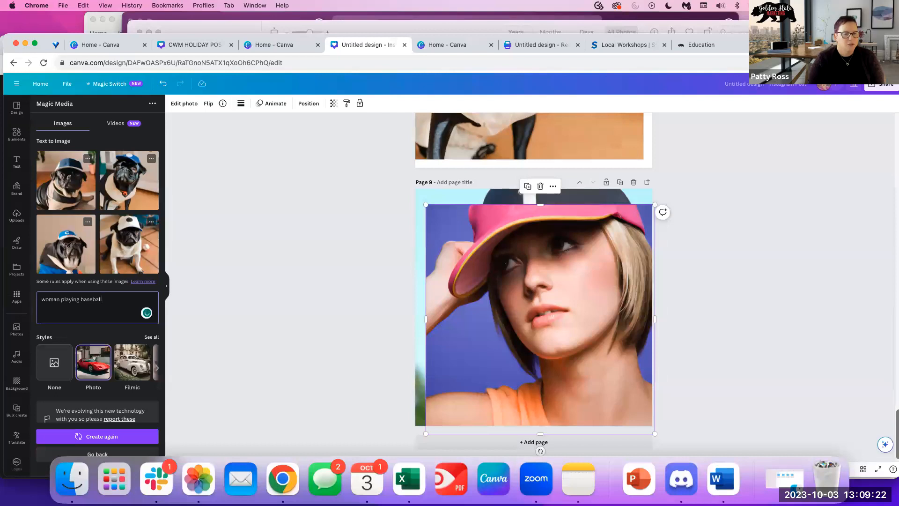
{"action": "left_click", "coordinate": [74, 435]}
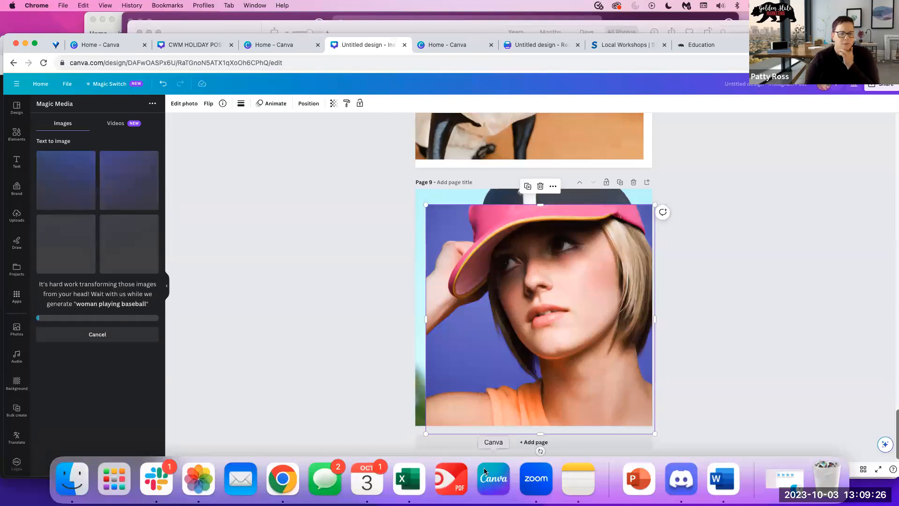
{"action": "left_click", "coordinate": [438, 441]}
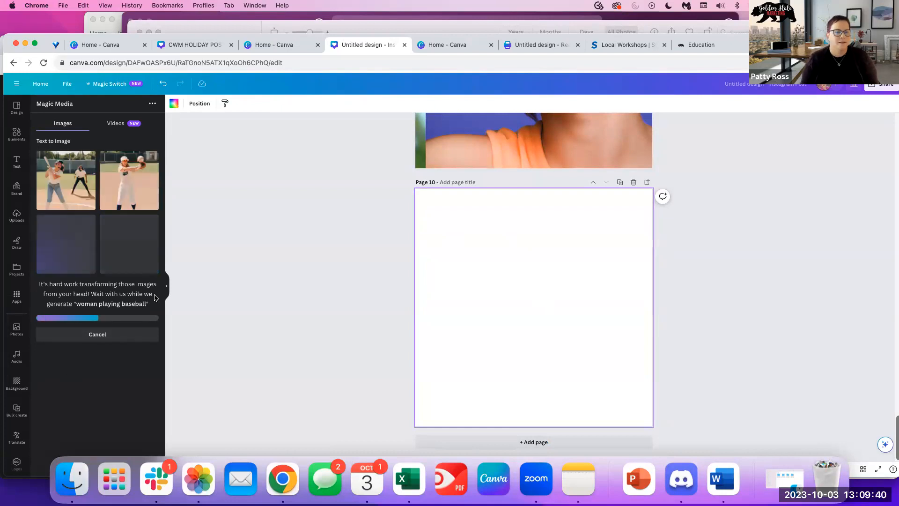
Place the woman-catching-a-ball photo on Page 10, enlarged past the edges to show her face and ball.
{"action": "left_click", "coordinate": [129, 181]}
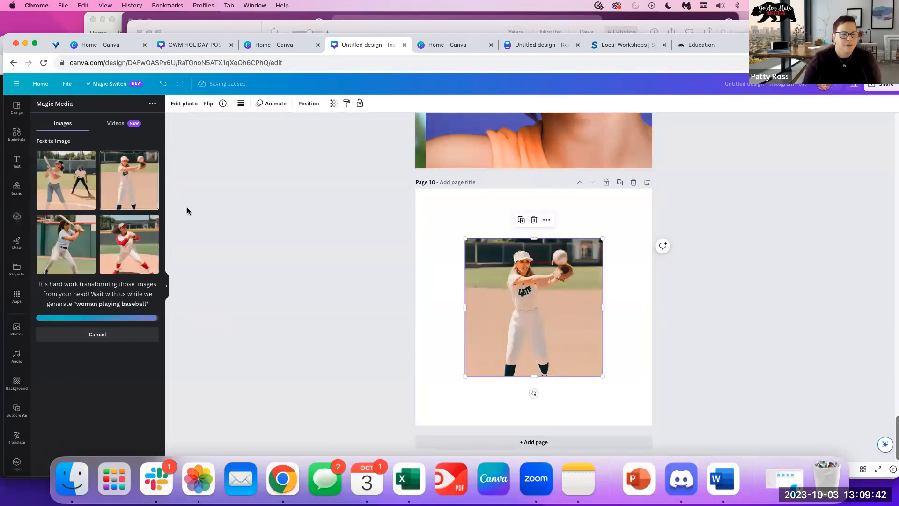
{"action": "left_click_drag", "start_coordinate": [491, 295], "coordinate": [446, 248]}
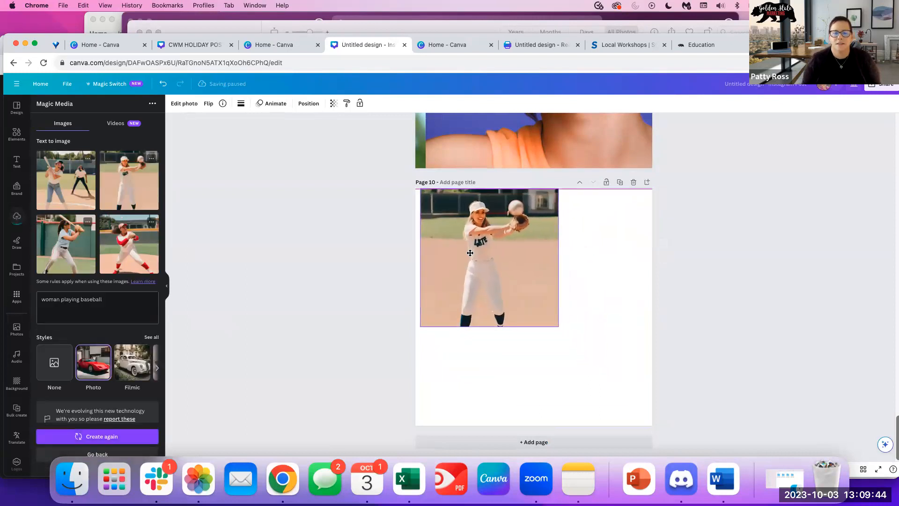
{"action": "left_click_drag", "start_coordinate": [558, 329], "coordinate": [755, 468]}
{"action": "left_click_drag", "start_coordinate": [602, 328], "coordinate": [556, 328]}
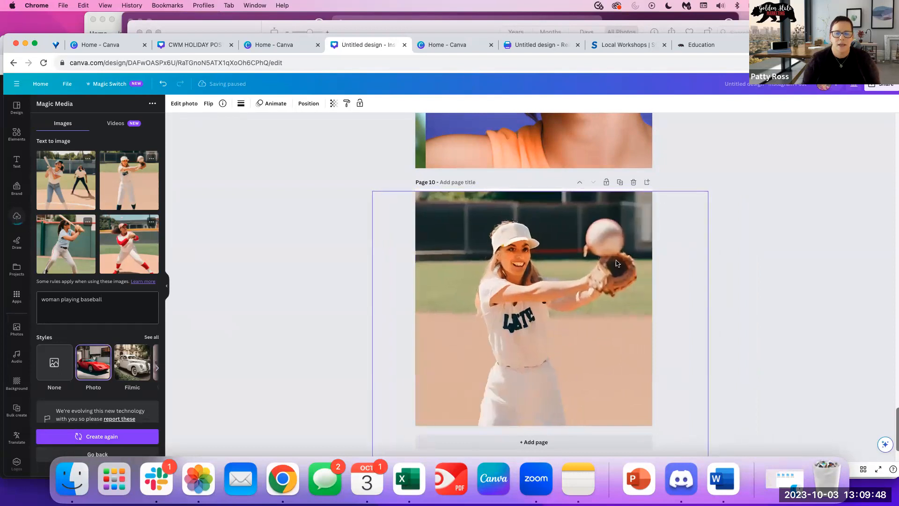
{"action": "left_click_drag", "start_coordinate": [708, 191], "coordinate": [866, 38]}
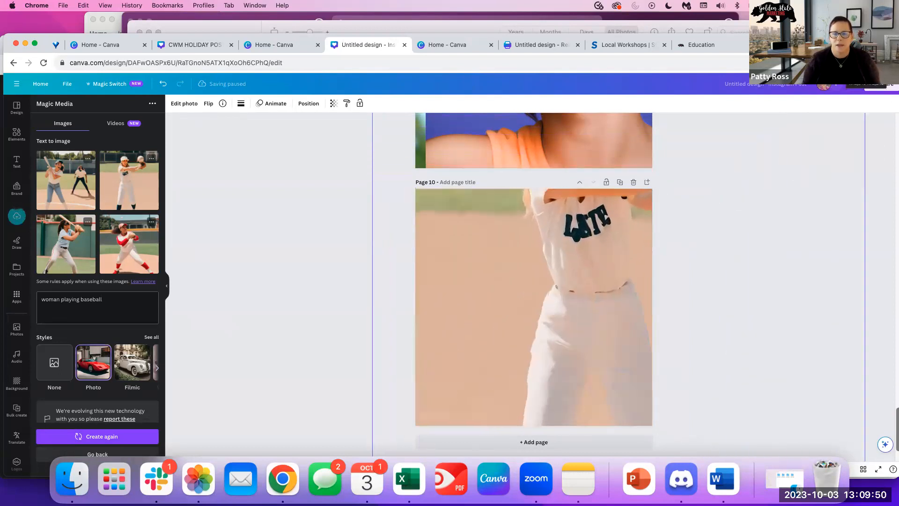
{"action": "left_click_drag", "start_coordinate": [631, 203], "coordinate": [533, 372]}
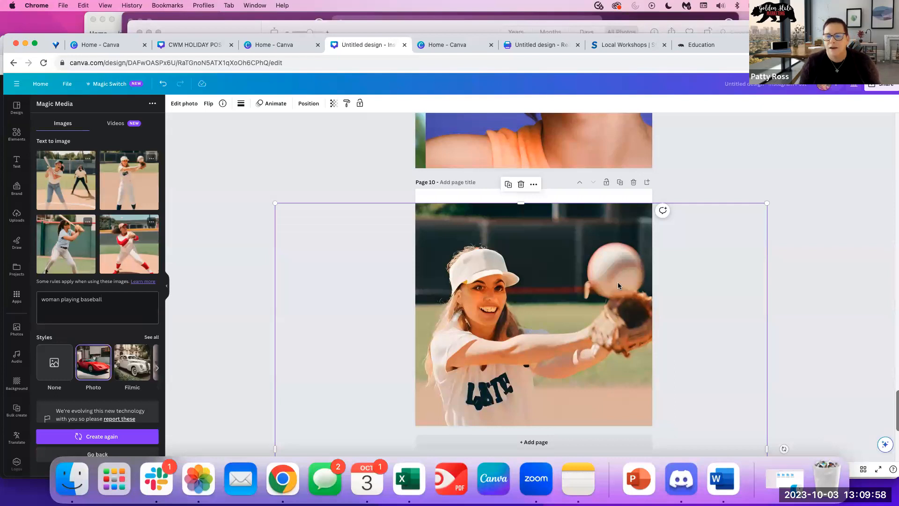
Layer the red-and-white pitcher image over it, enlarged to 2,244 px square and moved lower-left.
{"action": "left_click", "coordinate": [148, 230]}
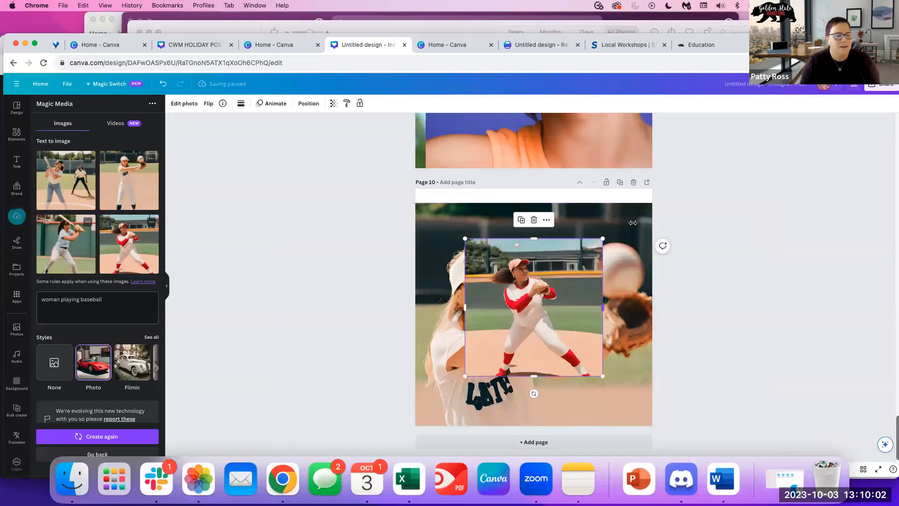
{"action": "left_click_drag", "start_coordinate": [602, 307], "coordinate": [759, 307]}
{"action": "left_click_drag", "start_coordinate": [591, 302], "coordinate": [475, 390]}
{"action": "left_click_drag", "start_coordinate": [492, 295], "coordinate": [515, 286]}
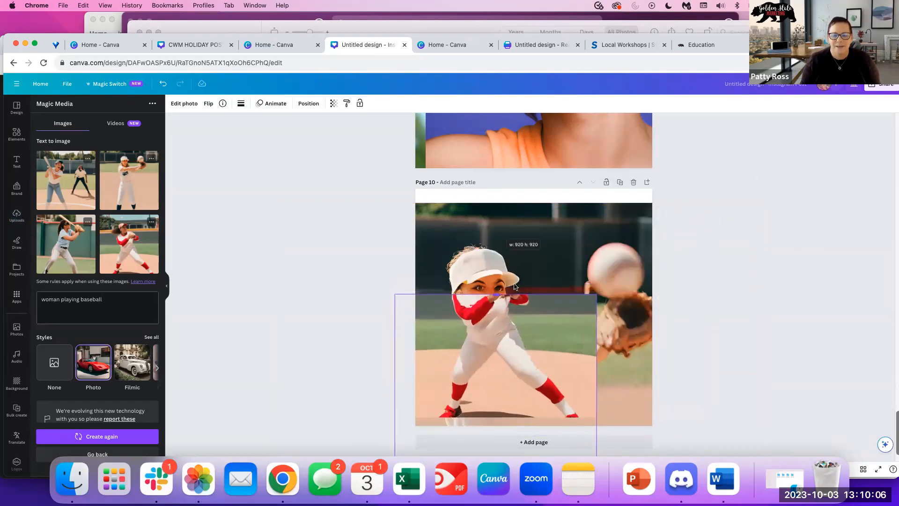
{"action": "left_click_drag", "start_coordinate": [521, 229], "coordinate": [524, 265]}
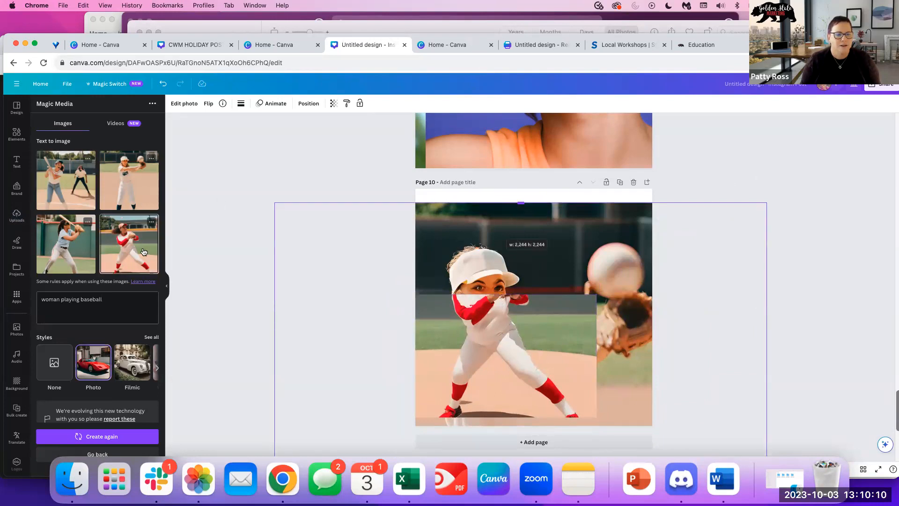
Add another pitcher image, then undo the extra blue-shirted batter image.
{"action": "left_click", "coordinate": [130, 244]}
{"action": "left_click", "coordinate": [68, 245]}
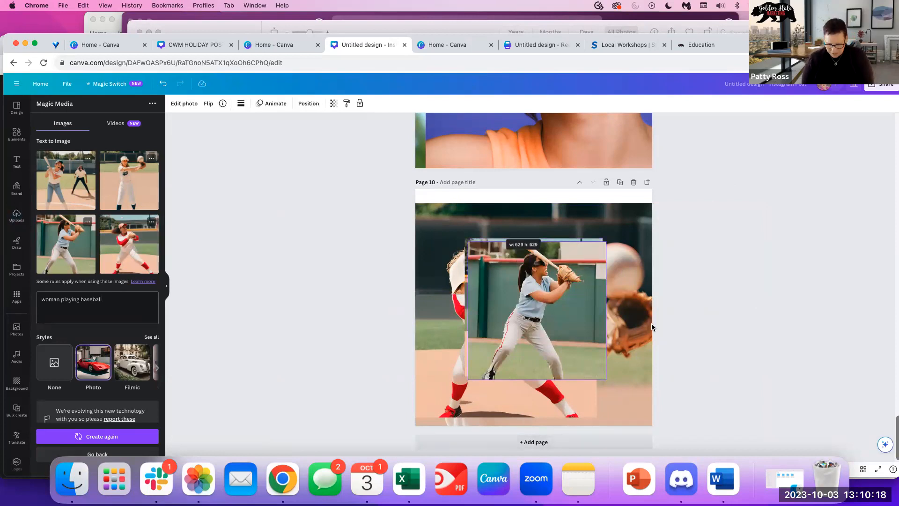
{"action": "key", "text": "super+z"}
{"action": "key", "text": "super+z"}
{"action": "key", "text": "super+z"}
{"action": "key", "text": "super+z"}
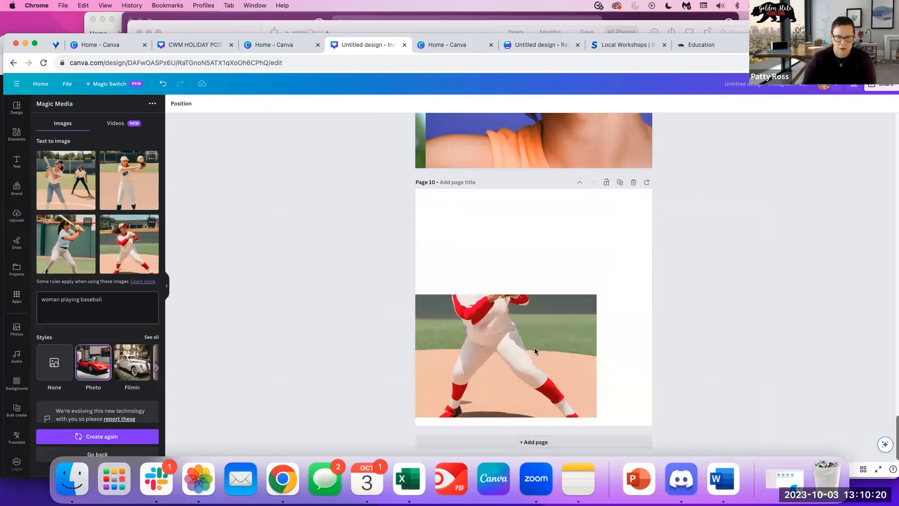
Undo the pug photo on Page 8 and Page 7's grey background, restoring white.
{"action": "scroll", "coordinate": [606, 309], "scroll_direction": "up", "scroll_amount": 15}
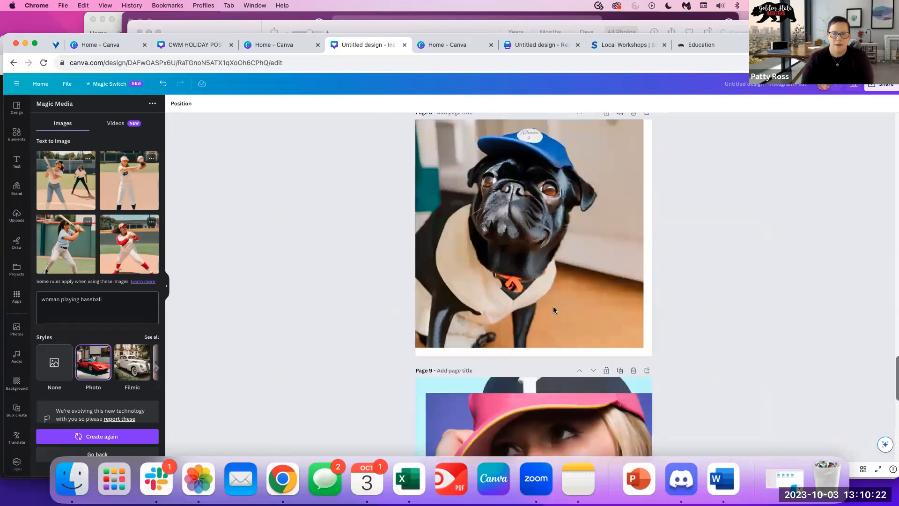
{"action": "key", "text": "super+z"}
{"action": "key", "text": "super+z"}
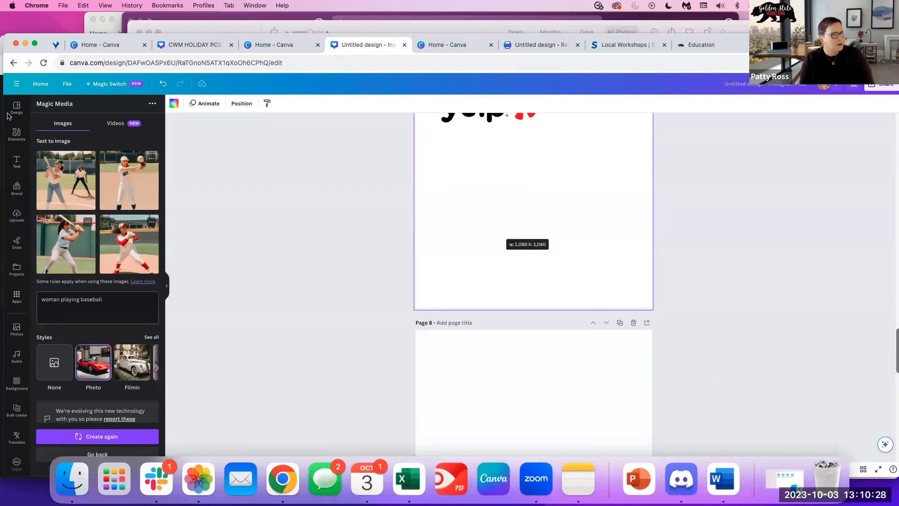
{"action": "scroll", "coordinate": [464, 365], "scroll_direction": "down", "scroll_amount": 1}
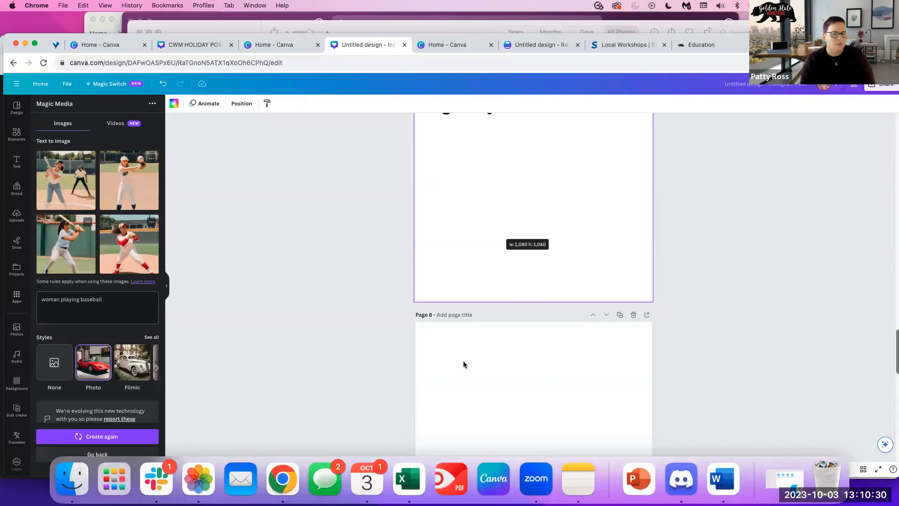
{"action": "scroll", "coordinate": [463, 365], "scroll_direction": "down", "scroll_amount": 5}
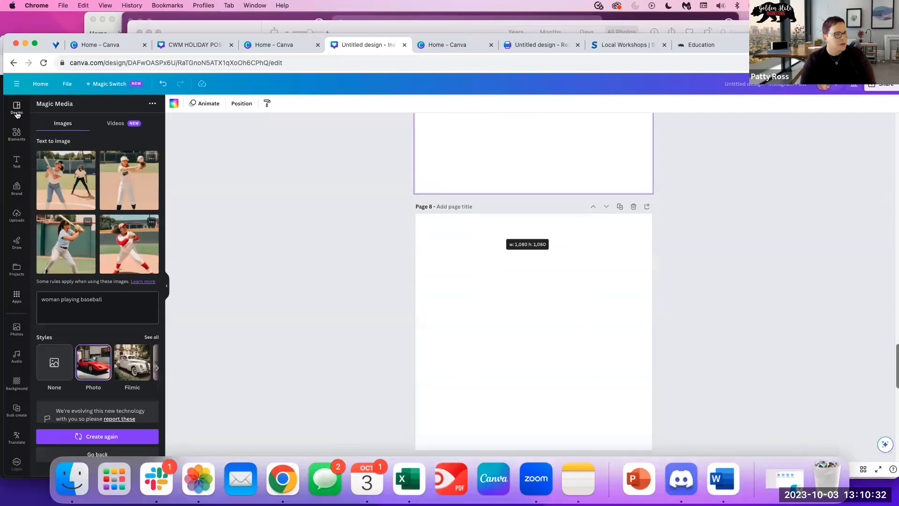
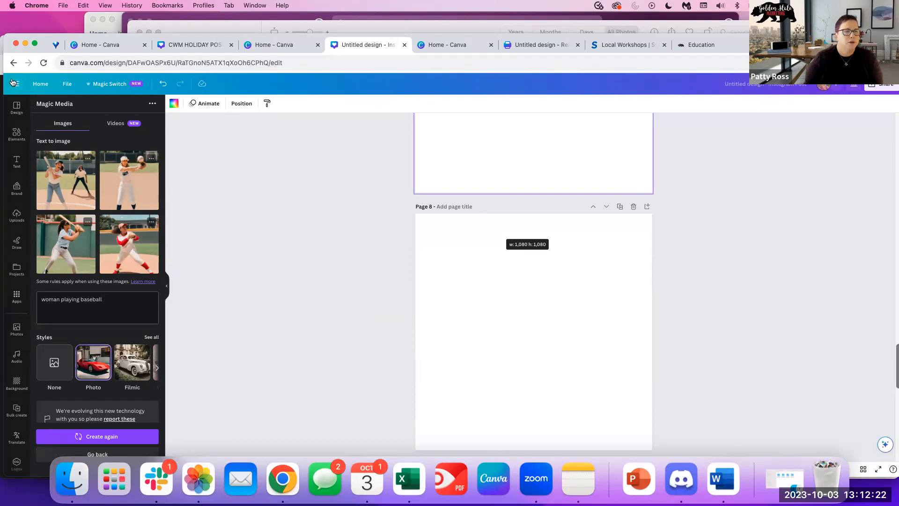
From the Canva home page, search 'instagram' and start a blank Instagram Reel design.
{"action": "left_click", "coordinate": [32, 83]}
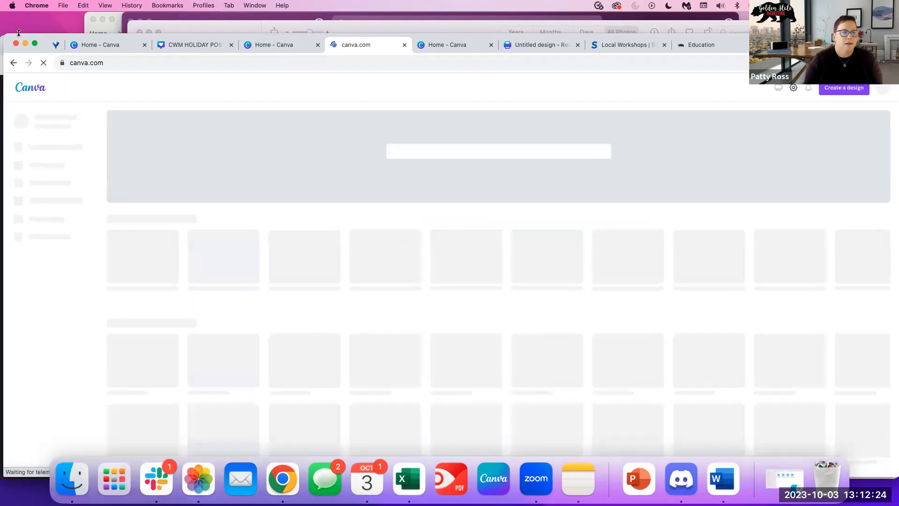
{"action": "left_click", "coordinate": [843, 88]}
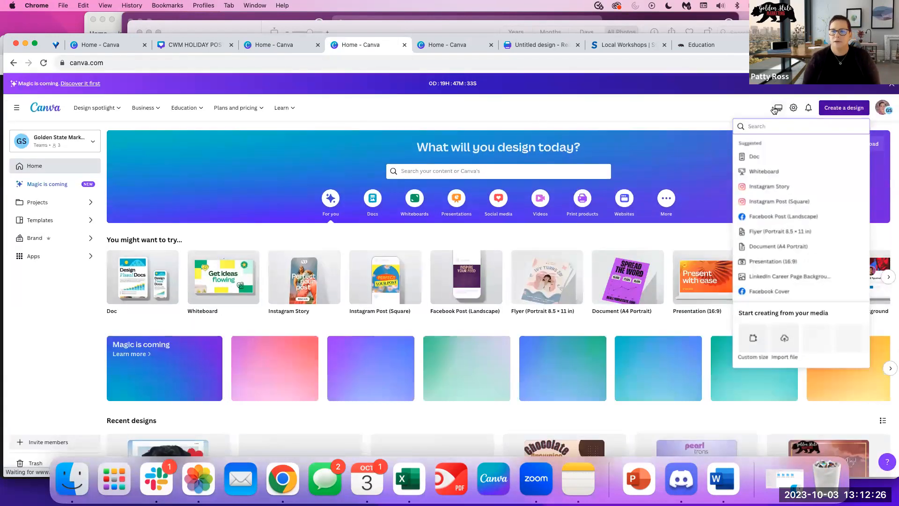
{"action": "type", "text": "instagram"}
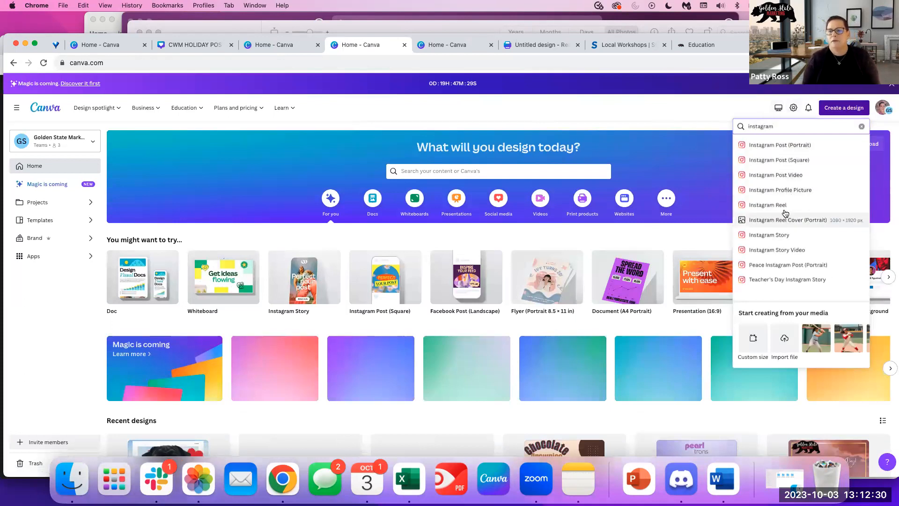
{"action": "left_click", "coordinate": [787, 203]}
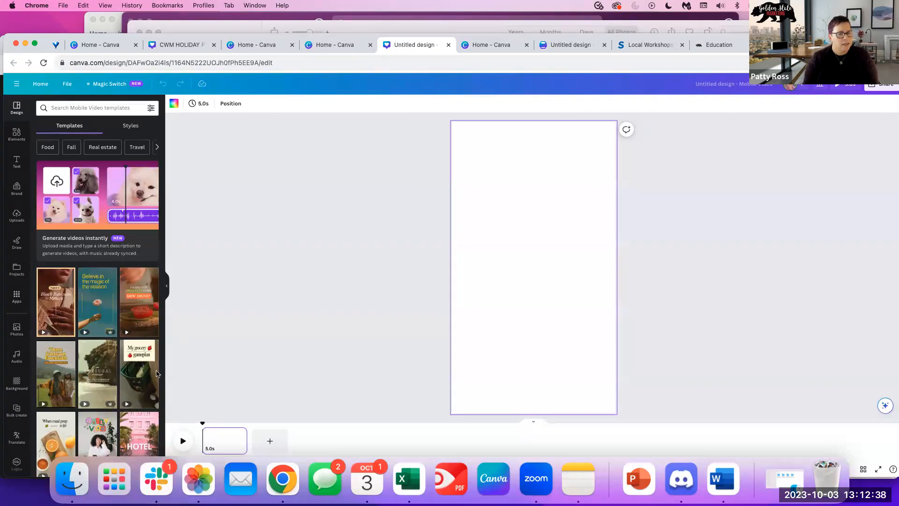
Apply the White Vintage Aesthetic Travel template, then list Elements videos for 'woman playing baseball'.
{"action": "scroll", "coordinate": [157, 374], "scroll_direction": "down", "scroll_amount": 3}
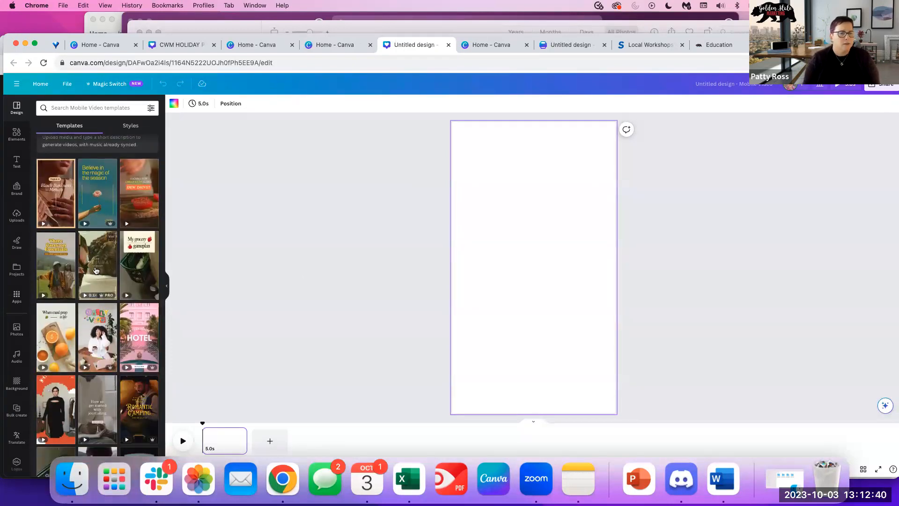
{"action": "left_click", "coordinate": [96, 271]}
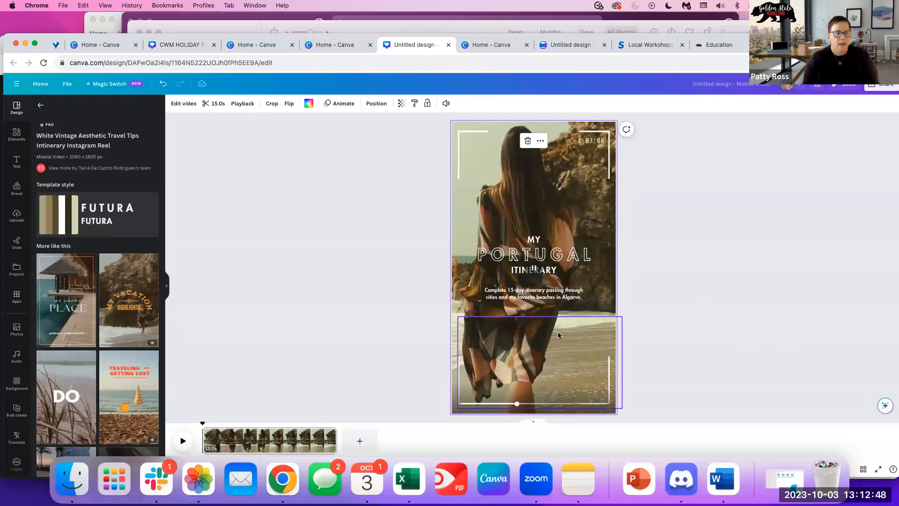
{"action": "left_click", "coordinate": [17, 135]}
{"action": "left_click", "coordinate": [84, 107]}
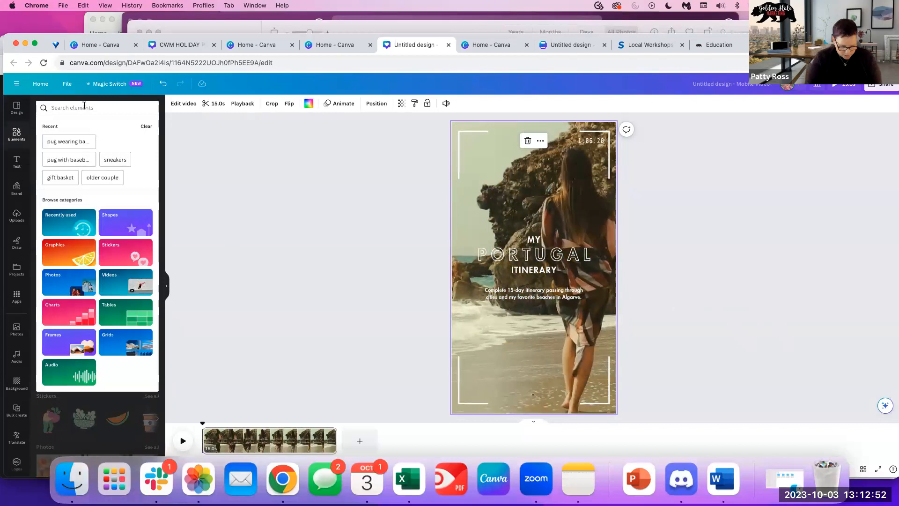
{"action": "type", "text": "woman playing baseball"}
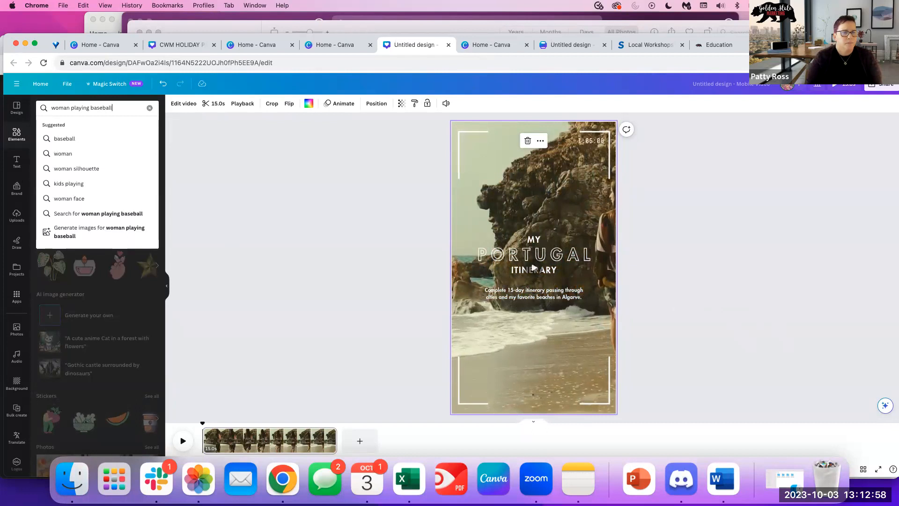
{"action": "key", "text": "Return"}
{"action": "left_click", "coordinate": [106, 129]}
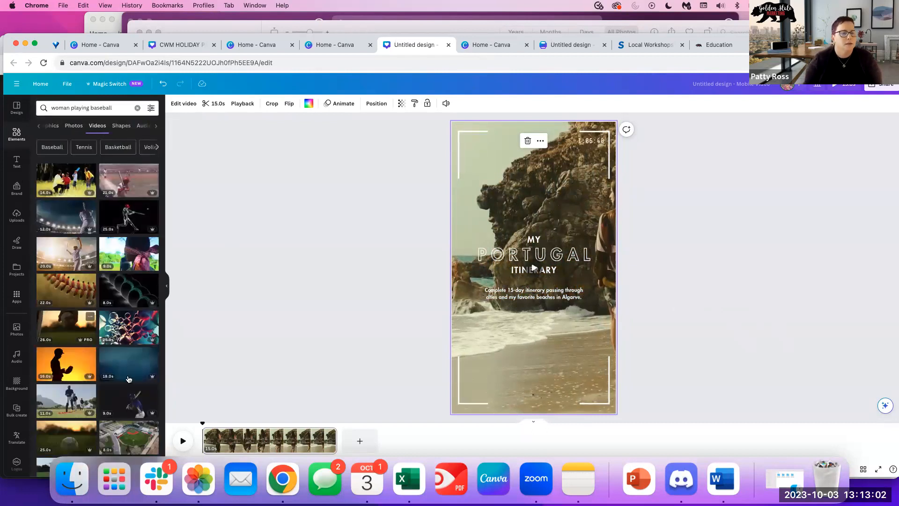
{"action": "scroll", "coordinate": [129, 379], "scroll_direction": "down", "scroll_amount": 5}
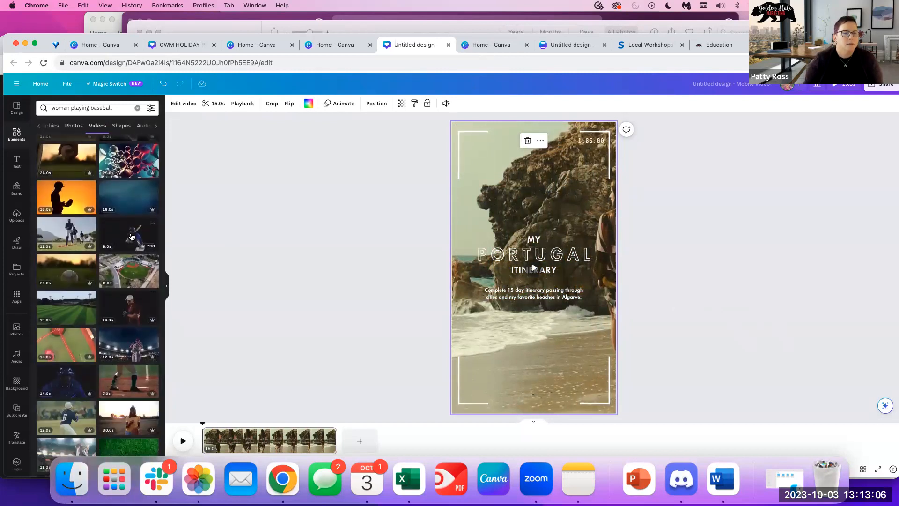
Add the dark baseball video and stretch it to fill the whole reel.
{"action": "left_click", "coordinate": [133, 311]}
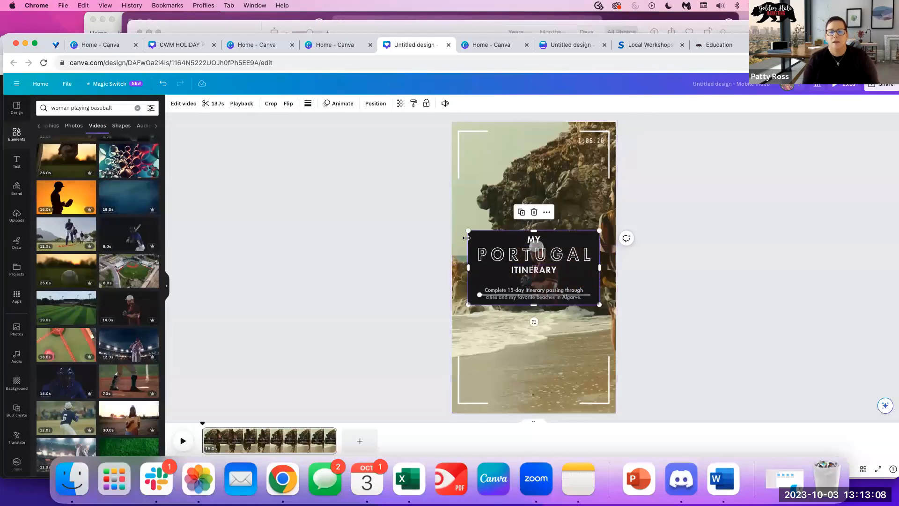
{"action": "left_click_drag", "start_coordinate": [540, 303], "coordinate": [537, 268]}
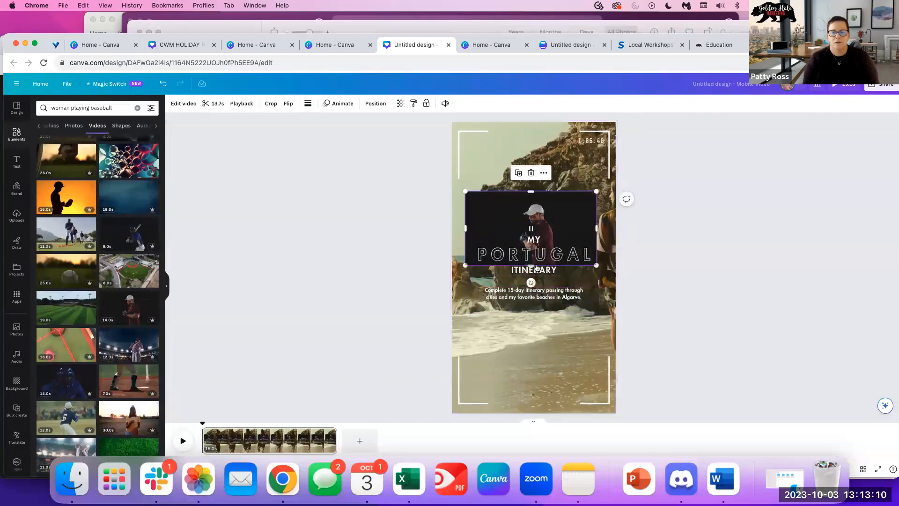
{"action": "left_click_drag", "start_coordinate": [531, 191], "coordinate": [531, 122]}
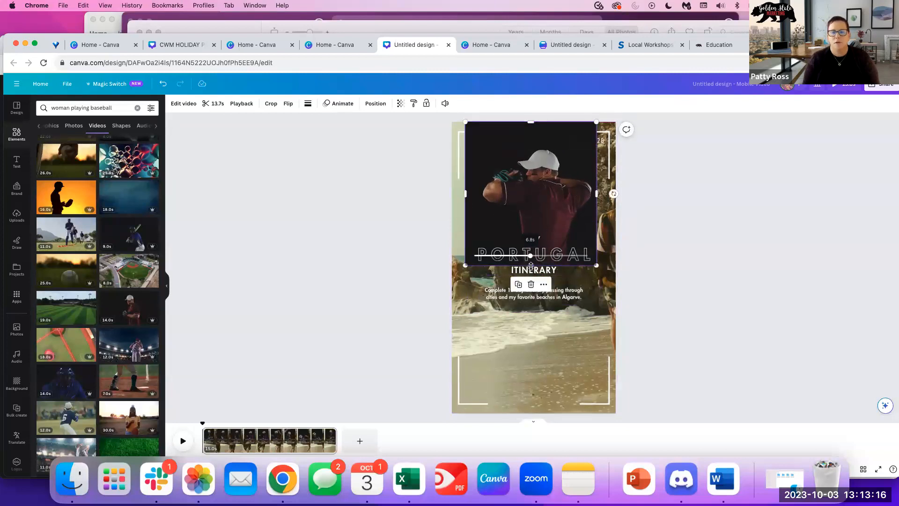
{"action": "left_click_drag", "start_coordinate": [492, 266], "coordinate": [521, 418]}
{"action": "left_click_drag", "start_coordinate": [597, 269], "coordinate": [617, 270]}
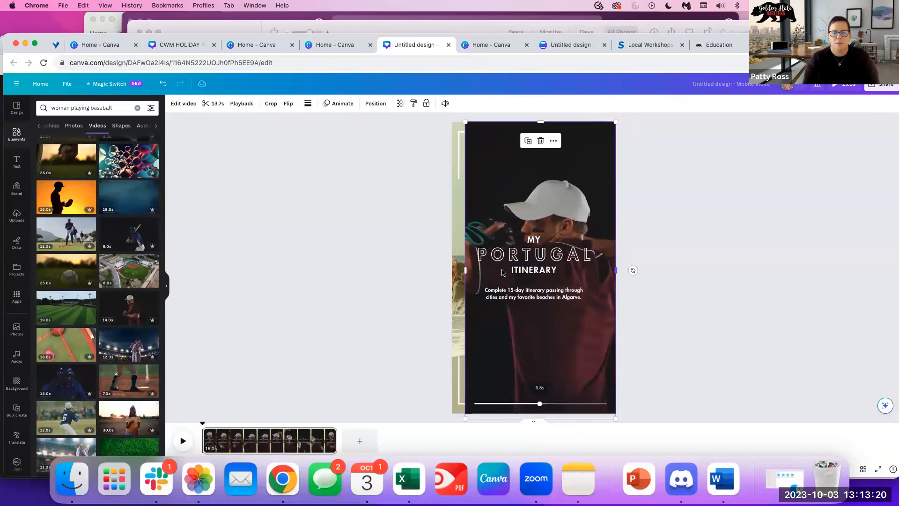
{"action": "left_click_drag", "start_coordinate": [465, 270], "coordinate": [446, 272]}
{"action": "left_click", "coordinate": [588, 176]}
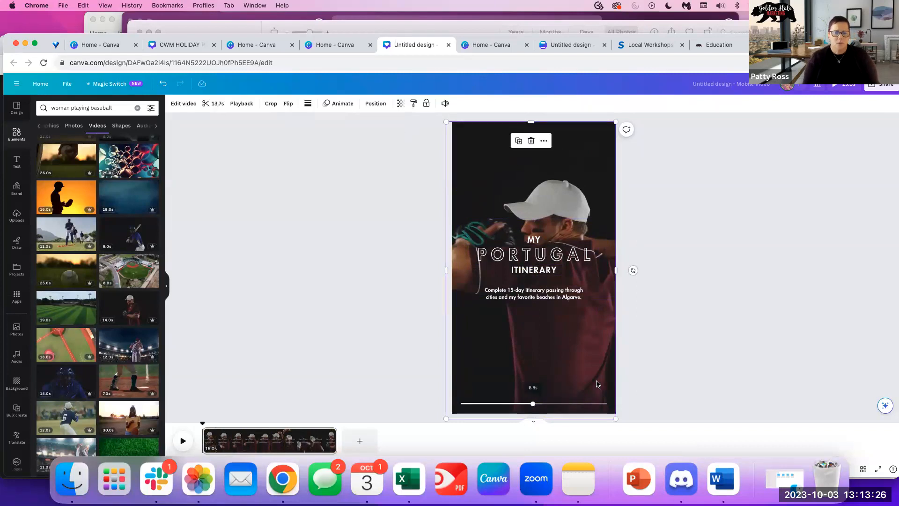
Send the baseball video backward behind the Portugal itinerary title and frame lines.
{"action": "left_click", "coordinate": [374, 103]}
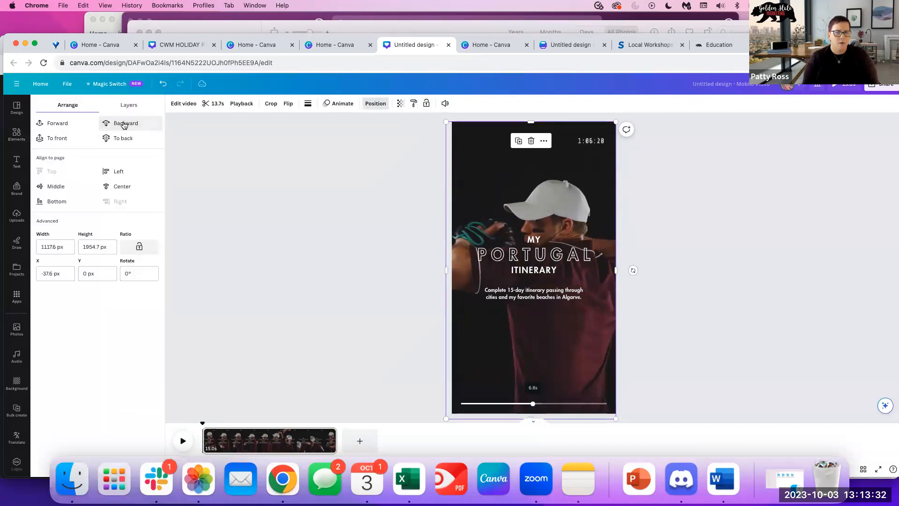
{"action": "left_click", "coordinate": [124, 125]}
{"action": "left_click", "coordinate": [123, 126]}
{"action": "left_click", "coordinate": [123, 124]}
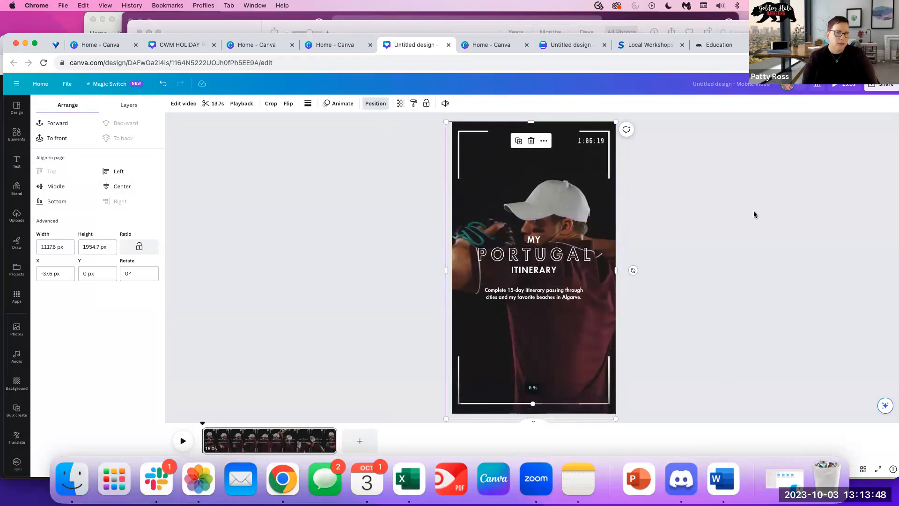
{"action": "scroll", "coordinate": [529, 406], "scroll_direction": "down", "scroll_amount": 1}
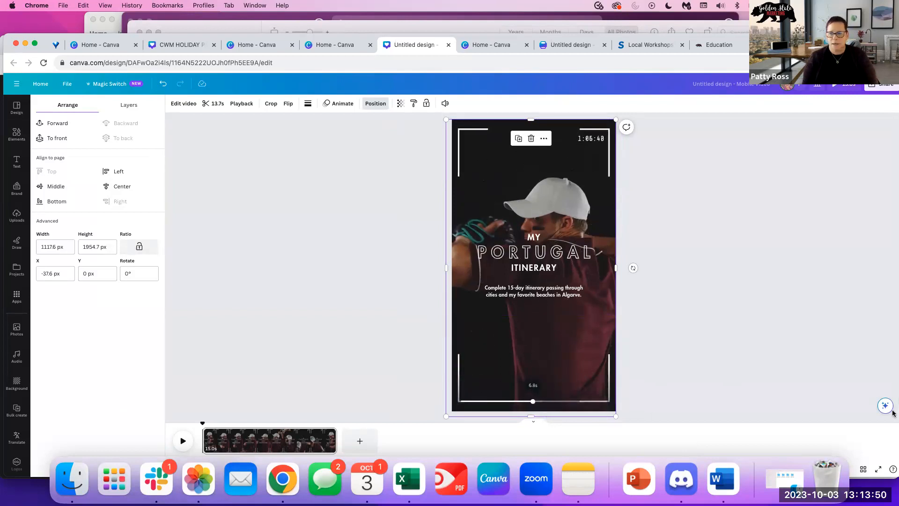
{"action": "left_click", "coordinate": [346, 211]}
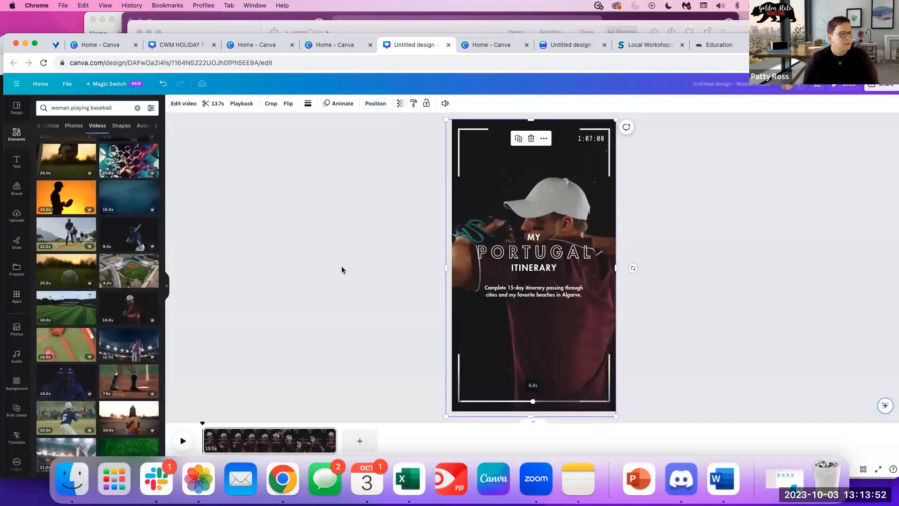
{"action": "left_click", "coordinate": [788, 188]}
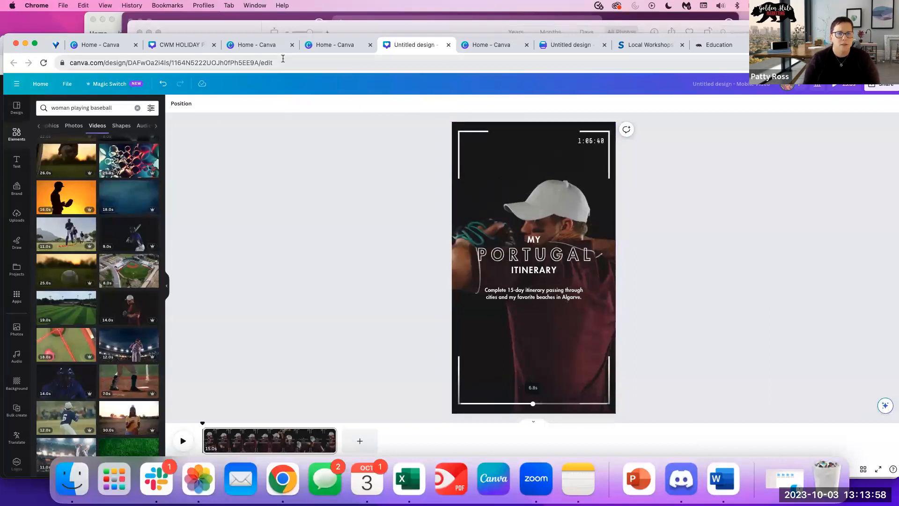
Look through the real estate flyer and CWM holiday posts designs, then return home.
{"action": "left_click", "coordinate": [581, 47]}
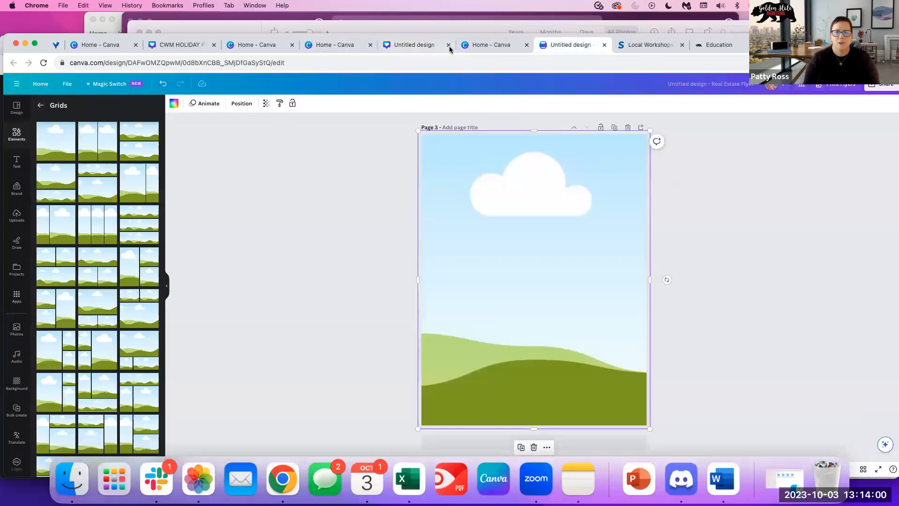
{"action": "left_click", "coordinate": [493, 47]}
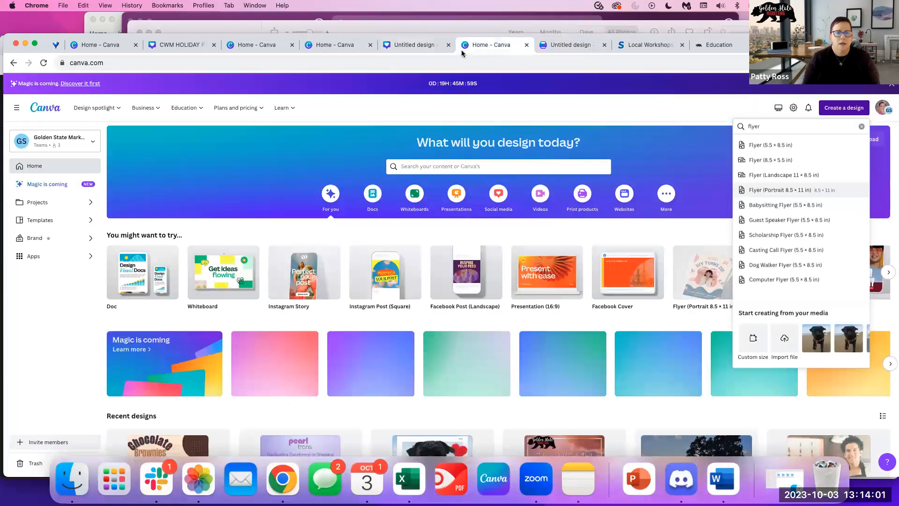
{"action": "left_click", "coordinate": [193, 47]}
{"action": "scroll", "coordinate": [712, 297], "scroll_direction": "down", "scroll_amount": 5}
{"action": "scroll", "coordinate": [711, 293], "scroll_direction": "down", "scroll_amount": 10}
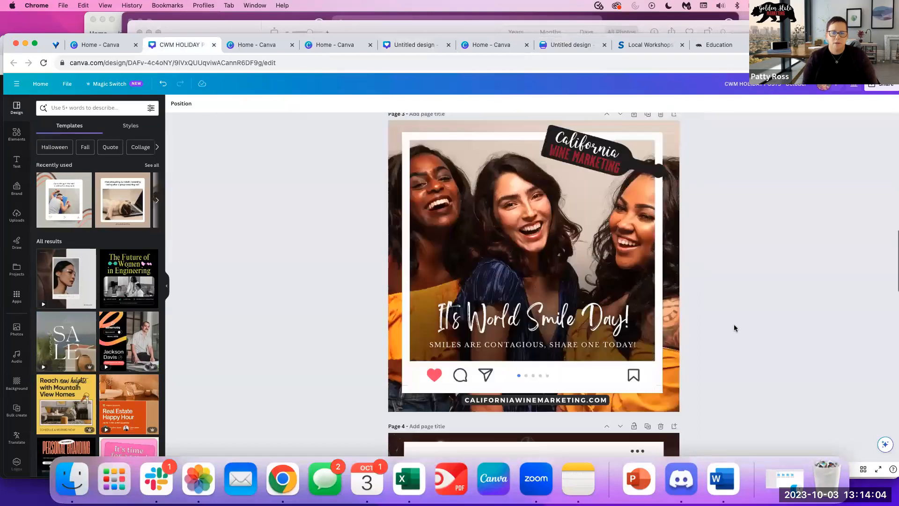
{"action": "scroll", "coordinate": [734, 324], "scroll_direction": "up", "scroll_amount": 20}
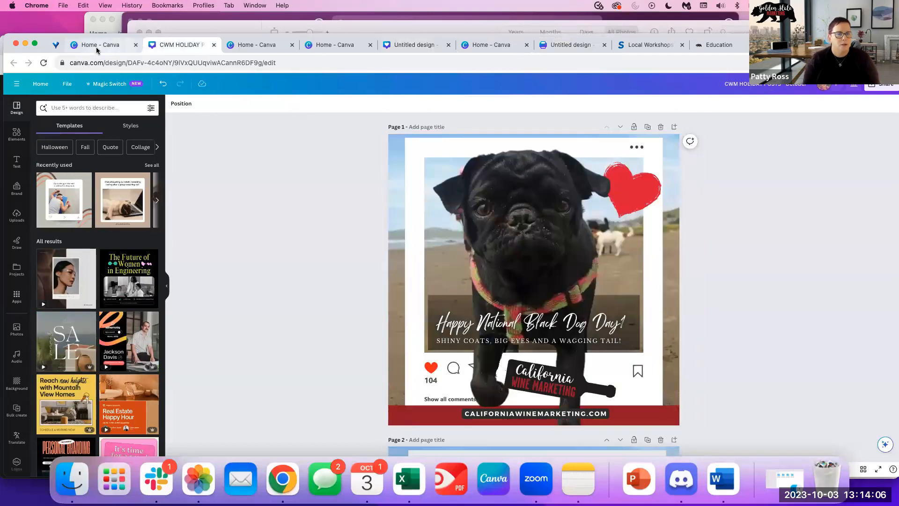
{"action": "left_click", "coordinate": [330, 45]}
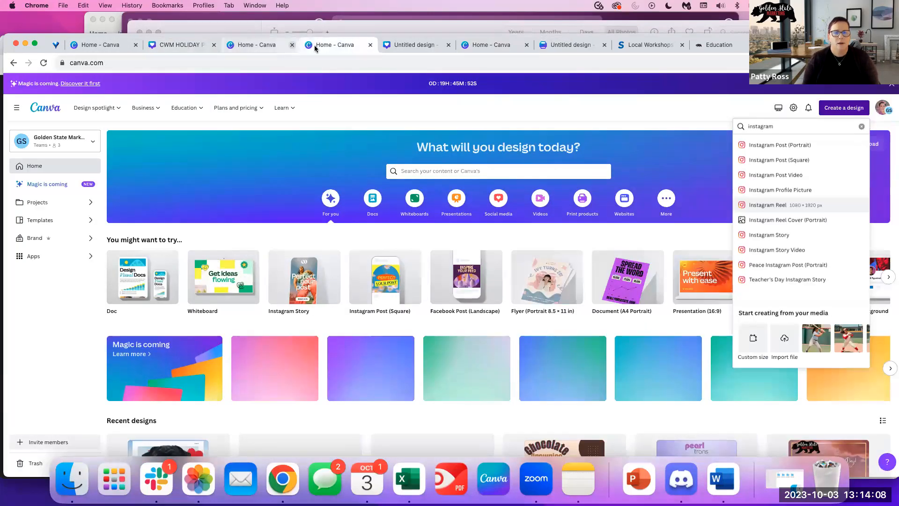
{"action": "scroll", "coordinate": [341, 356], "scroll_direction": "down", "scroll_amount": 3}
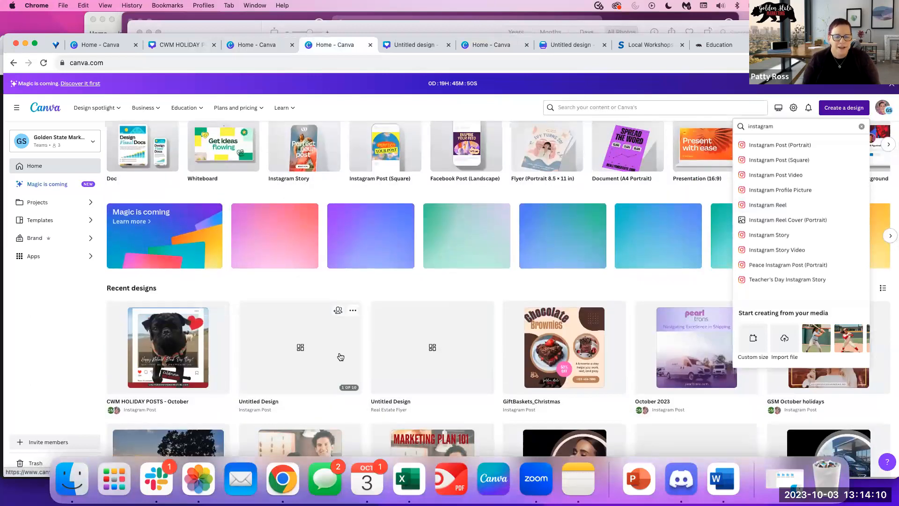
Review the untitled Instagram post design, then go home and bring up Create a design.
{"action": "left_click", "coordinate": [341, 359]}
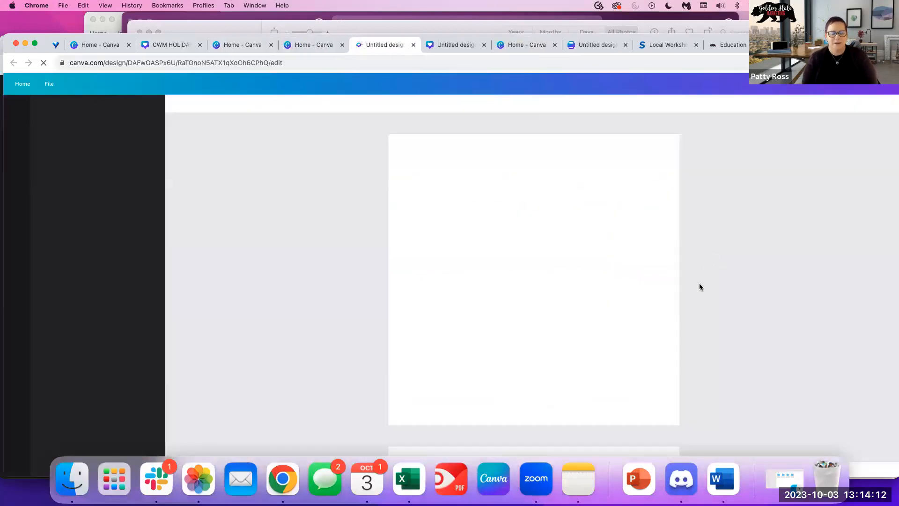
{"action": "scroll", "coordinate": [689, 324], "scroll_direction": "down", "scroll_amount": 3}
{"action": "scroll", "coordinate": [689, 323], "scroll_direction": "down", "scroll_amount": 20}
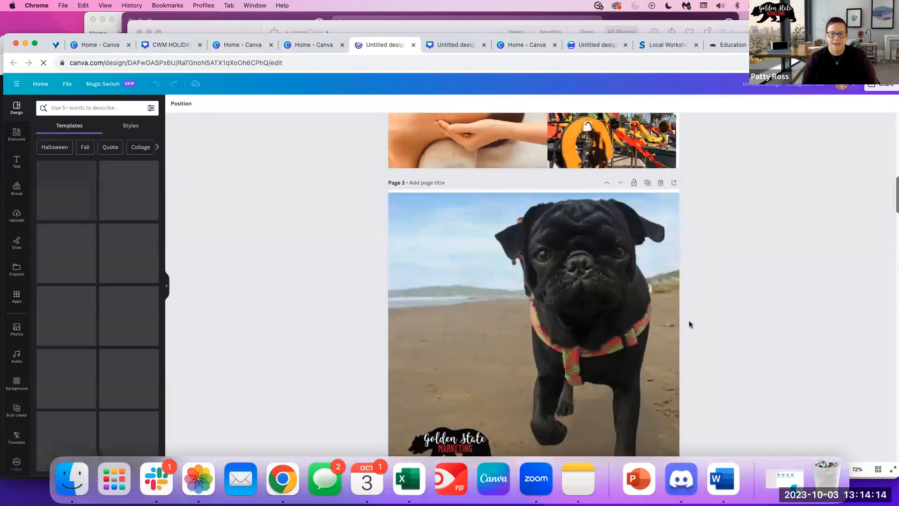
{"action": "scroll", "coordinate": [687, 324], "scroll_direction": "down", "scroll_amount": 8}
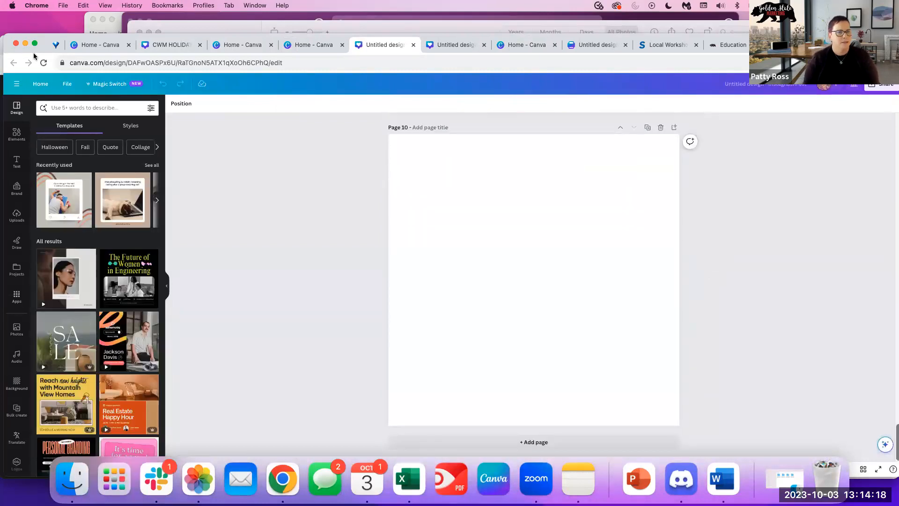
{"action": "left_click", "coordinate": [40, 86]}
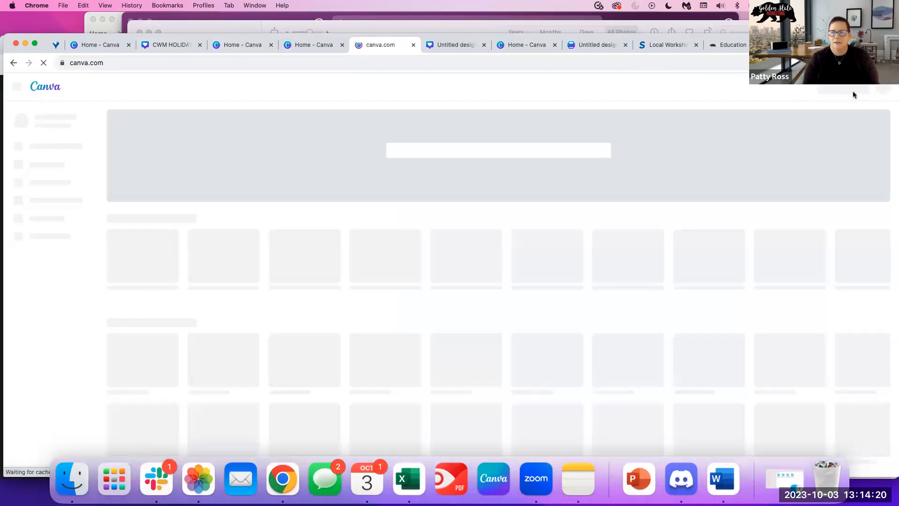
{"action": "left_click", "coordinate": [844, 87]}
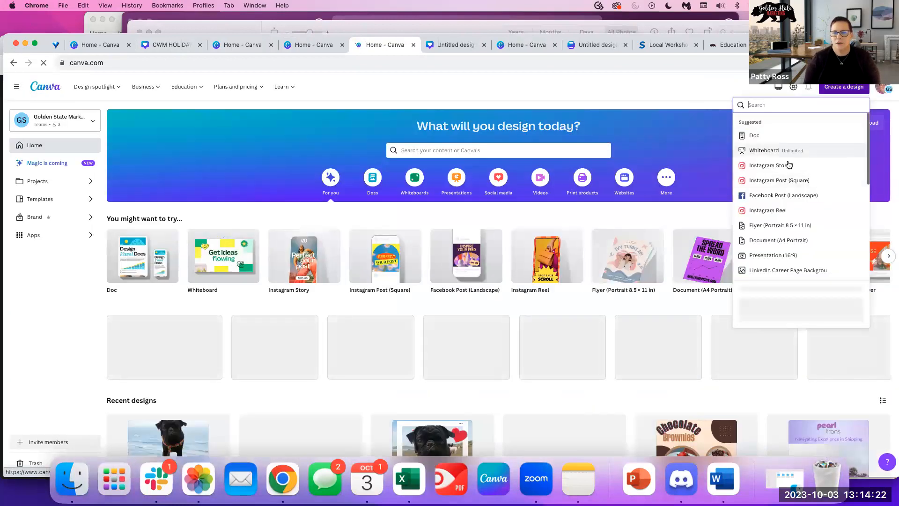
Start a square Instagram post with the summer SALE template, adding then deleting a second page.
{"action": "left_click", "coordinate": [782, 201]}
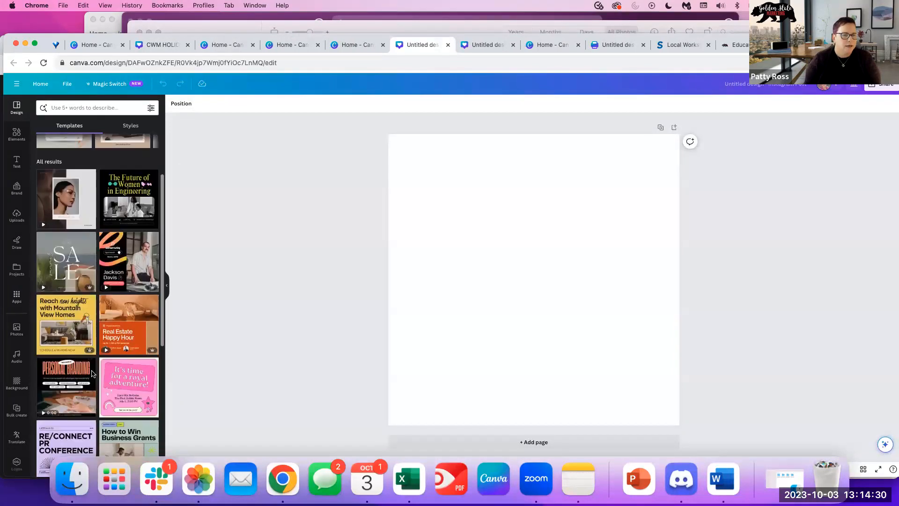
{"action": "left_click", "coordinate": [68, 270]}
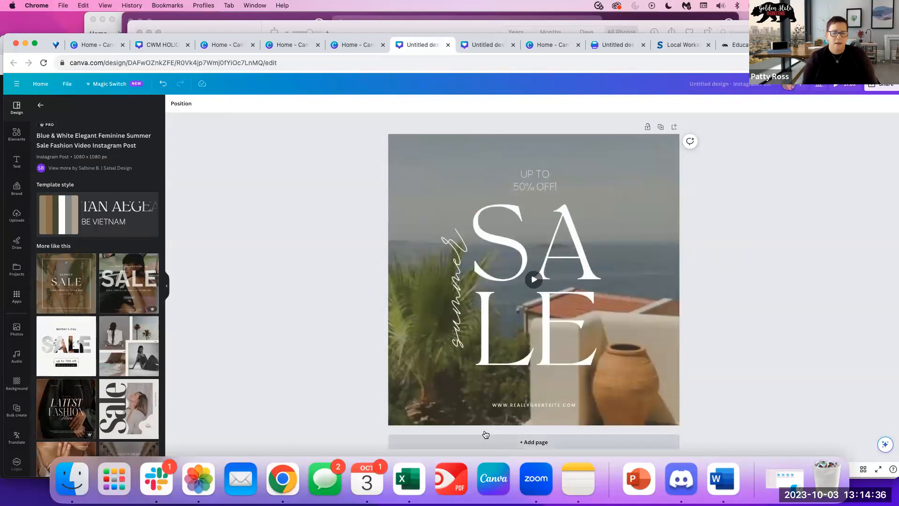
{"action": "left_click", "coordinate": [484, 440]}
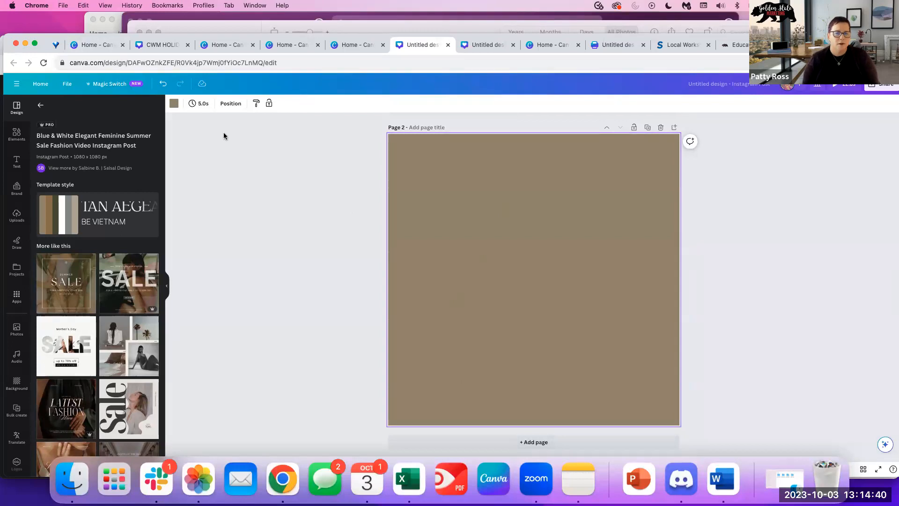
{"action": "scroll", "coordinate": [504, 281], "scroll_direction": "up", "scroll_amount": 3}
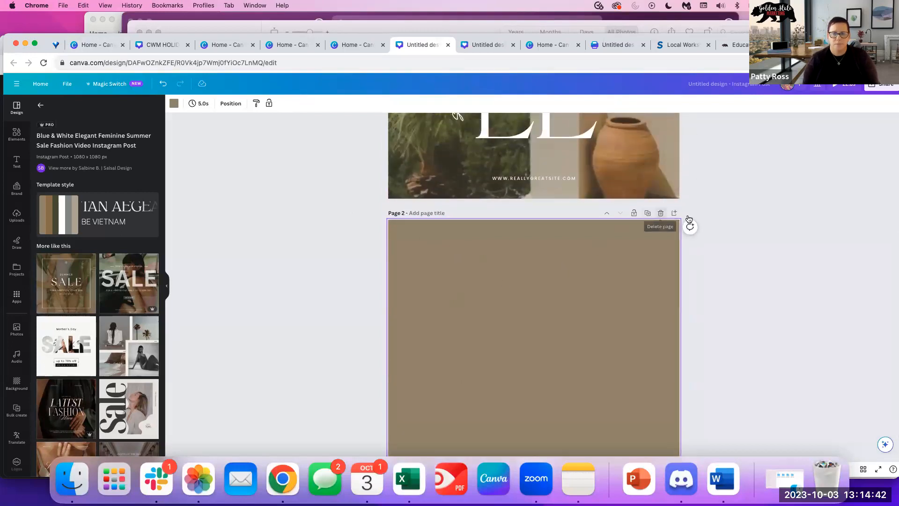
{"action": "left_click", "coordinate": [661, 213]}
Swap in the dark Fashion Sale template and bring up the Magic Switch resize options.
{"action": "scroll", "coordinate": [140, 260], "scroll_direction": "down", "scroll_amount": 1}
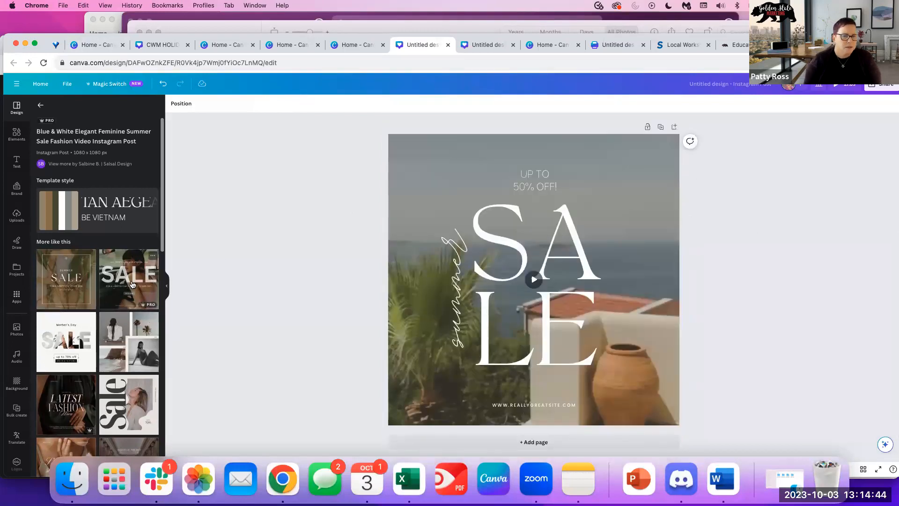
{"action": "left_click", "coordinate": [136, 285]}
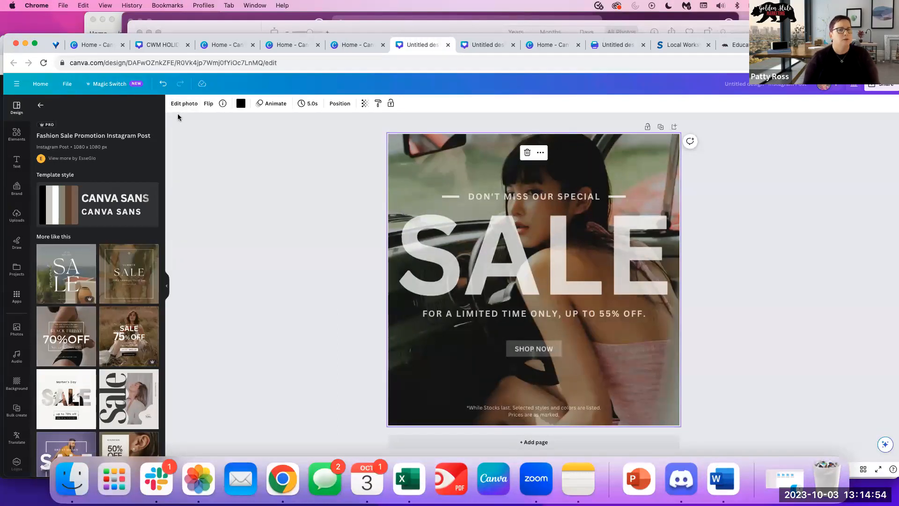
{"action": "left_click", "coordinate": [103, 85]}
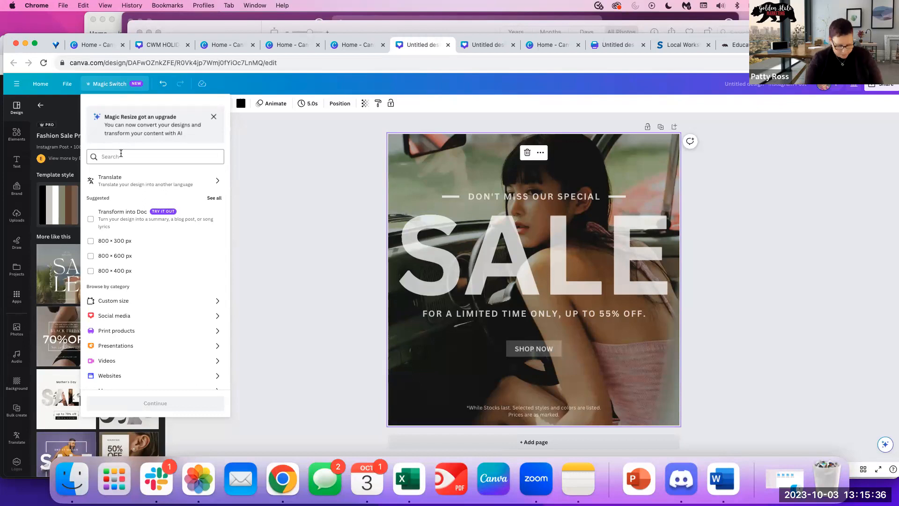
Resize the SALE post into an Instagram Story copy, found by searching 'ins', and open it.
{"action": "key", "text": "t"}
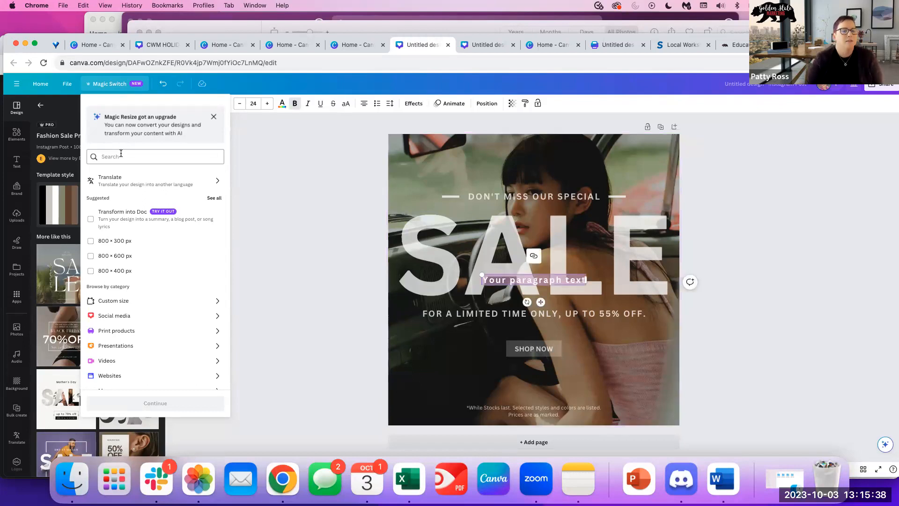
{"action": "left_click", "coordinate": [120, 156]}
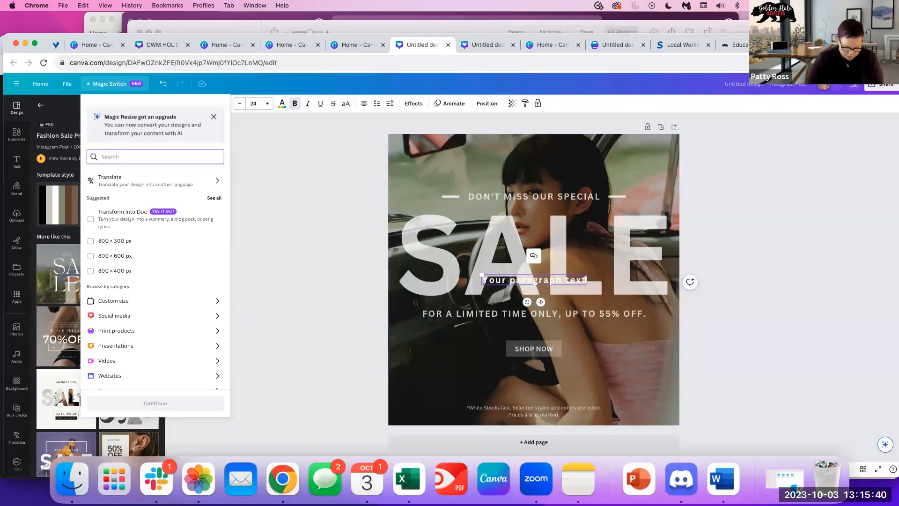
{"action": "type", "text": "ins"}
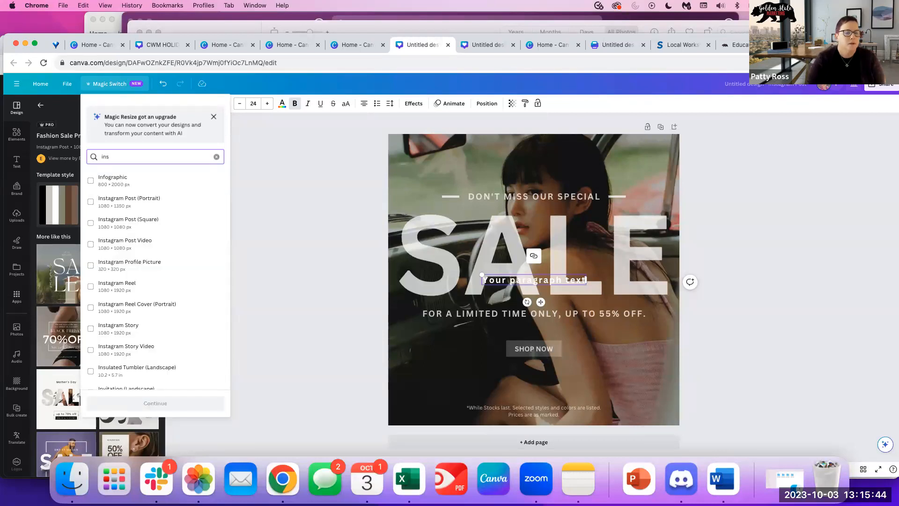
{"action": "left_click", "coordinate": [117, 332]}
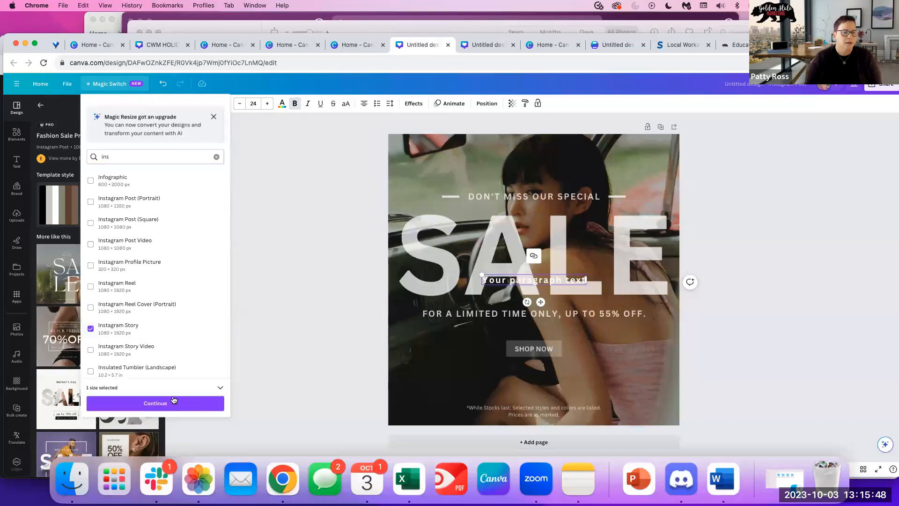
{"action": "left_click", "coordinate": [155, 402]}
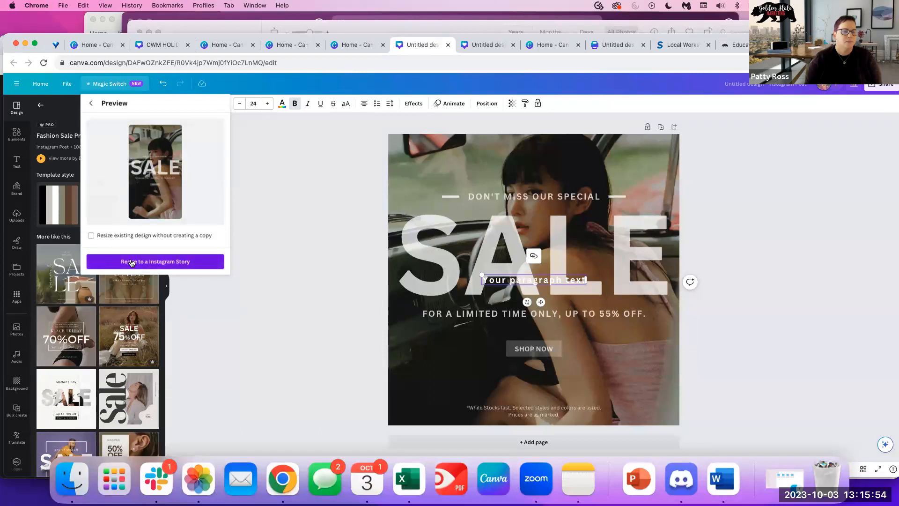
{"action": "left_click", "coordinate": [131, 263]}
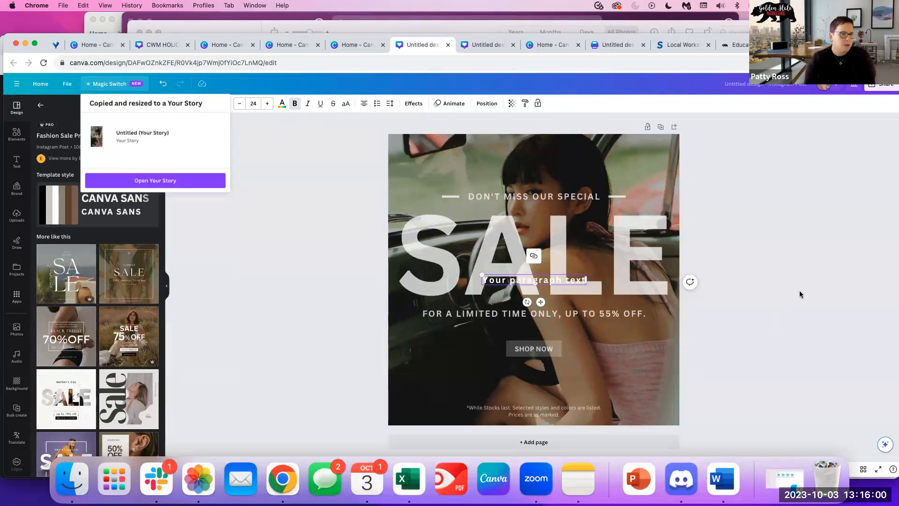
{"action": "left_click", "coordinate": [161, 181]}
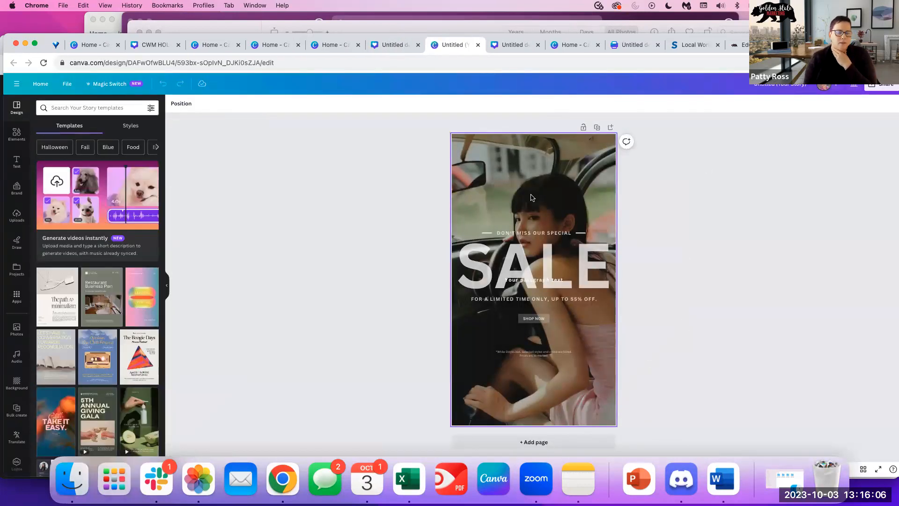
Enlarge the fine-print text and SHOP NOW text and move them toward the page centre.
{"action": "left_click", "coordinate": [613, 330]}
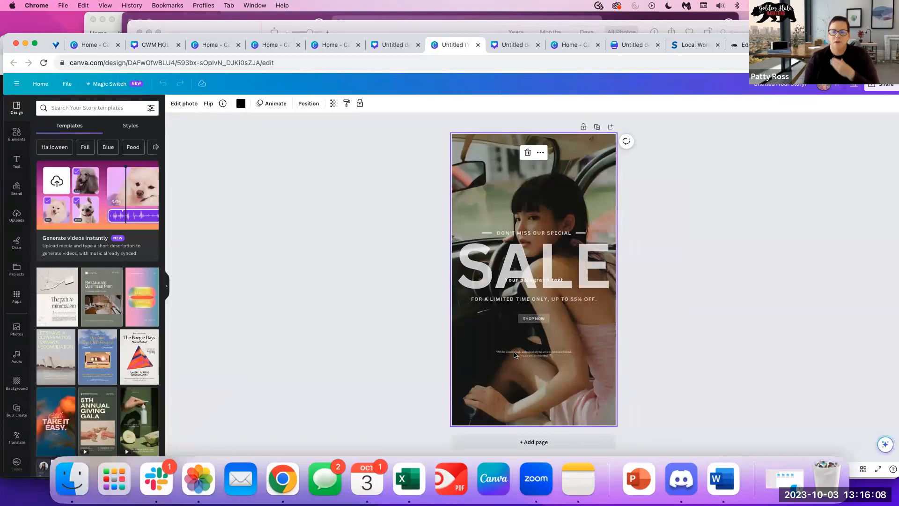
{"action": "left_click", "coordinate": [571, 355]}
{"action": "left_click_drag", "start_coordinate": [494, 350], "coordinate": [455, 330]}
{"action": "left_click_drag", "start_coordinate": [544, 355], "coordinate": [570, 363]}
{"action": "left_click", "coordinate": [534, 319]}
{"action": "left_click_drag", "start_coordinate": [518, 314], "coordinate": [539, 339]}
{"action": "left_click", "coordinate": [592, 329]}
{"action": "left_click", "coordinate": [531, 318]}
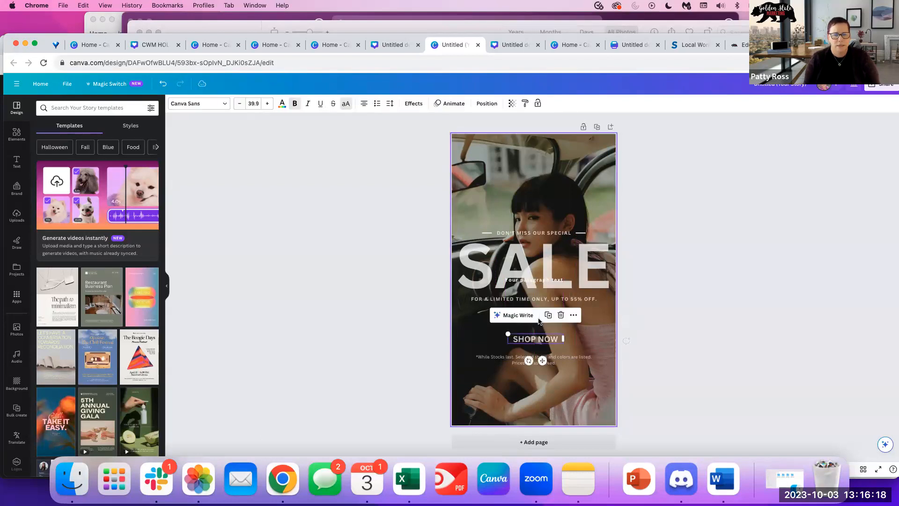
{"action": "left_click", "coordinate": [630, 331]}
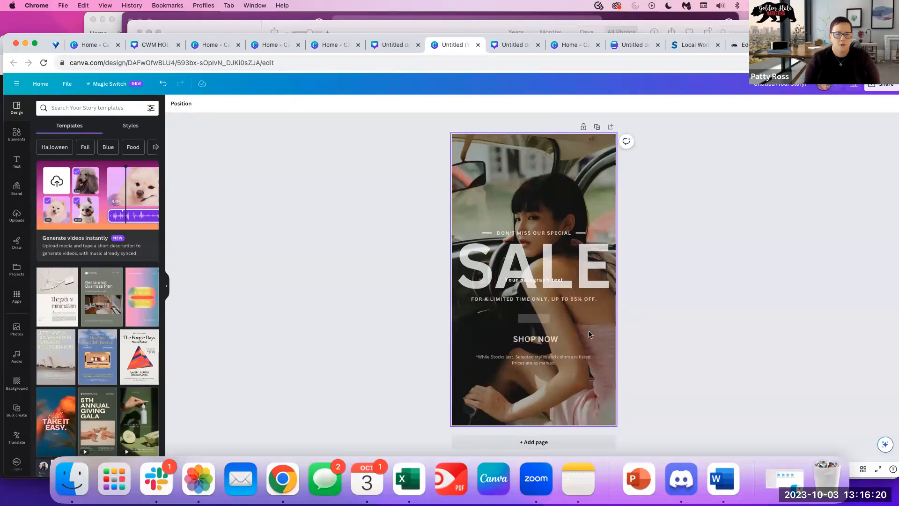
Turn the dash into a centred SHOP NOW button, nudge the fine print up, and delete the stray paragraph.
{"action": "left_click", "coordinate": [520, 317]}
{"action": "mouse_move", "coordinate": [519, 316]}
{"action": "left_mouse_down"}
{"action": "mouse_move", "coordinate": [501, 312]}
{"action": "mouse_move", "coordinate": [542, 322]}
{"action": "mouse_move", "coordinate": [523, 320]}
{"action": "left_mouse_up"}
{"action": "left_click", "coordinate": [524, 339]}
{"action": "left_click", "coordinate": [521, 361]}
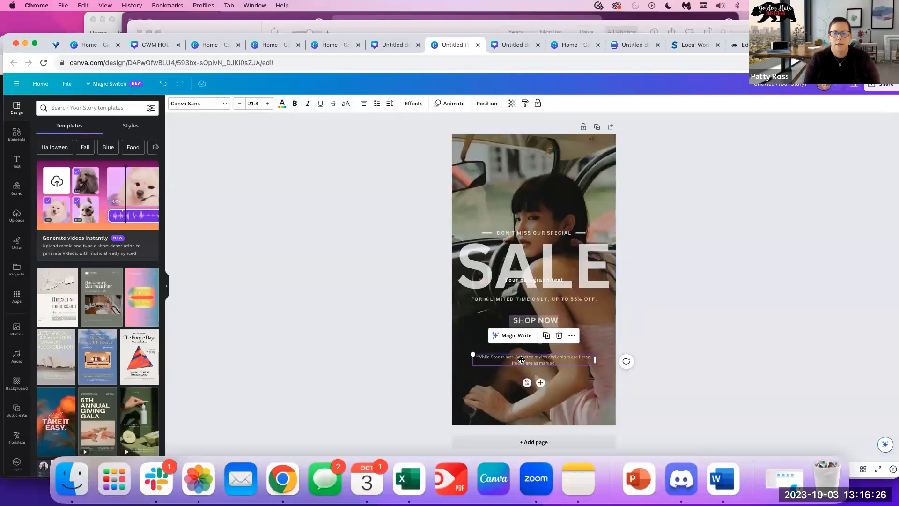
{"action": "left_click_drag", "start_coordinate": [521, 361], "coordinate": [521, 357]}
{"action": "left_click", "coordinate": [538, 280]}
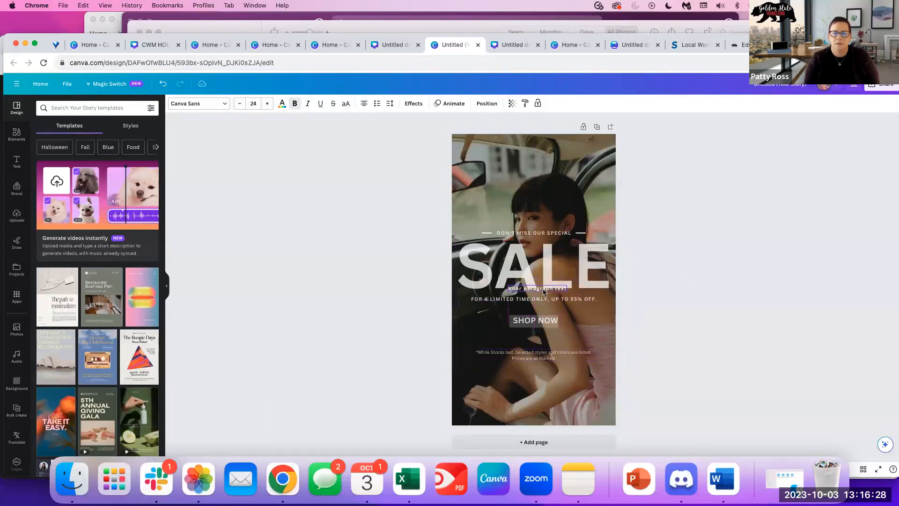
{"action": "key", "text": "Delete"}
{"action": "left_click", "coordinate": [540, 267]}
{"action": "left_click", "coordinate": [727, 370]}
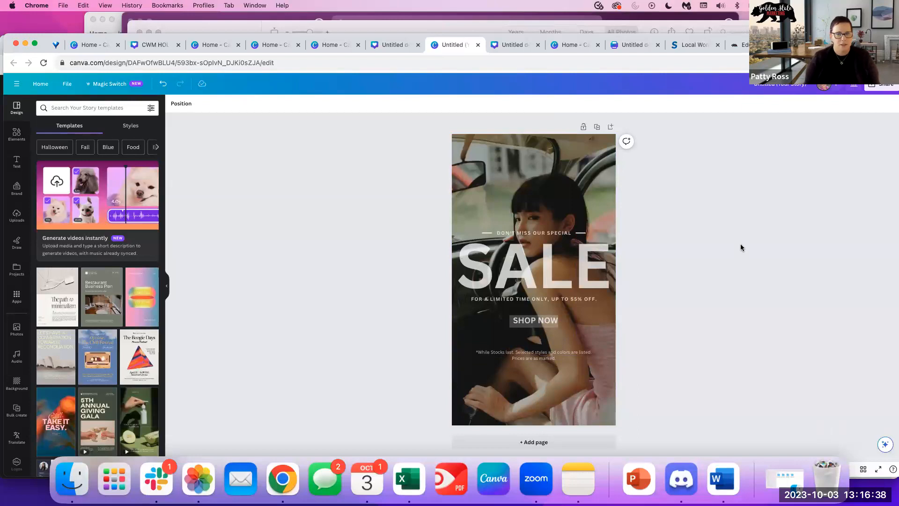
{"action": "left_click", "coordinate": [536, 162]}
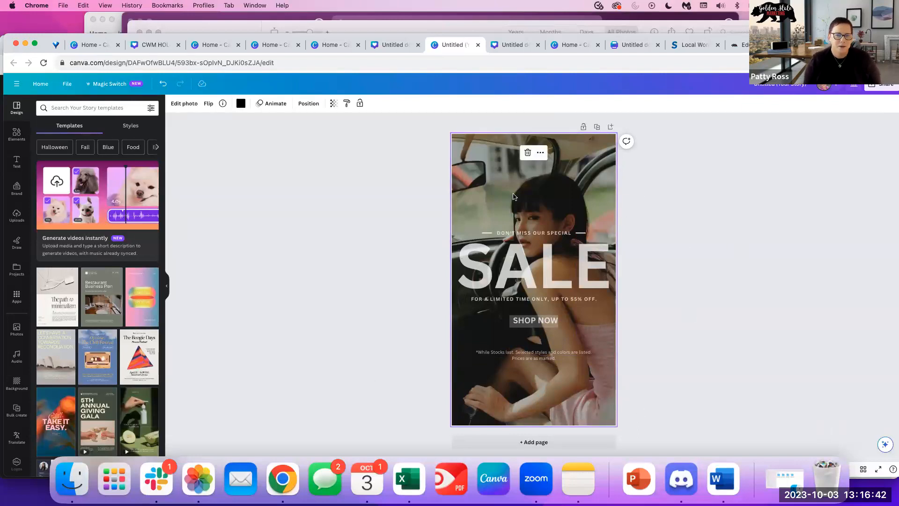
Create a Flyer (Portrait 8.5 × 11 in) copy of the story via a 'flyer' search and open it.
{"action": "left_click", "coordinate": [110, 85]}
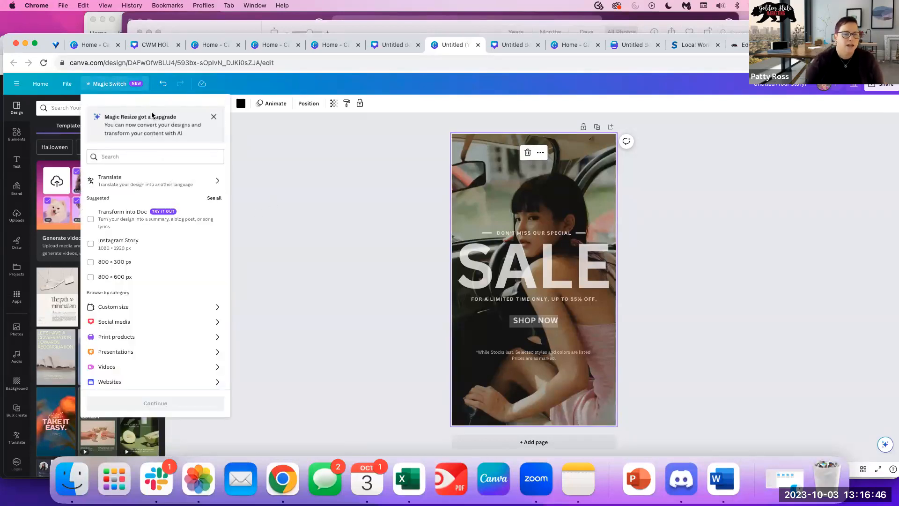
{"action": "left_click", "coordinate": [130, 159]}
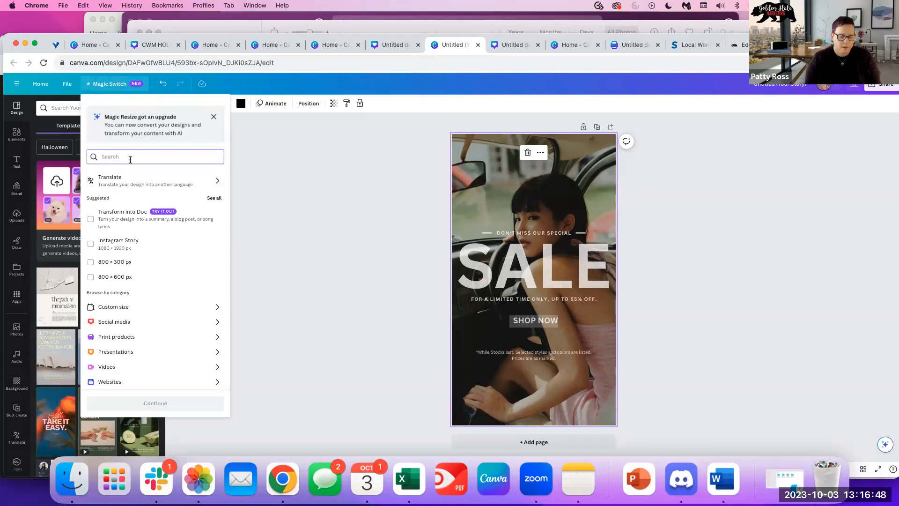
{"action": "type", "text": "flyer"}
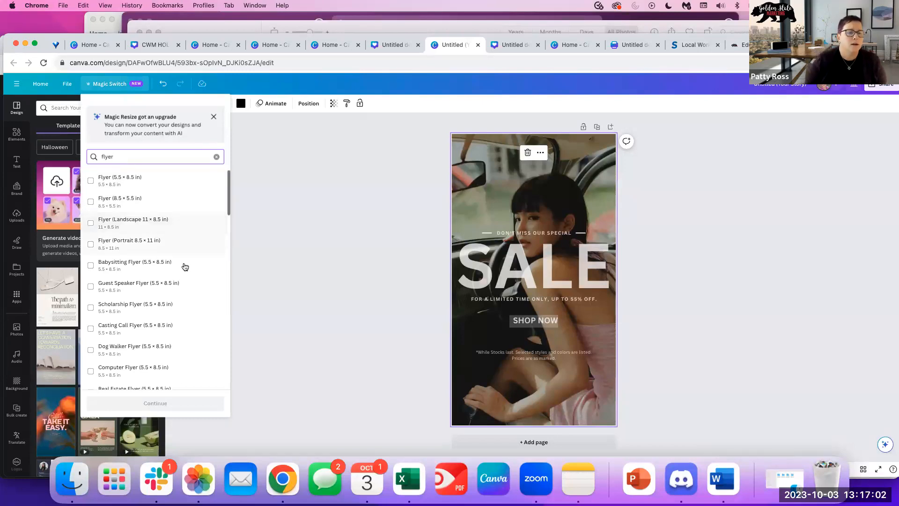
{"action": "left_click", "coordinate": [119, 240]}
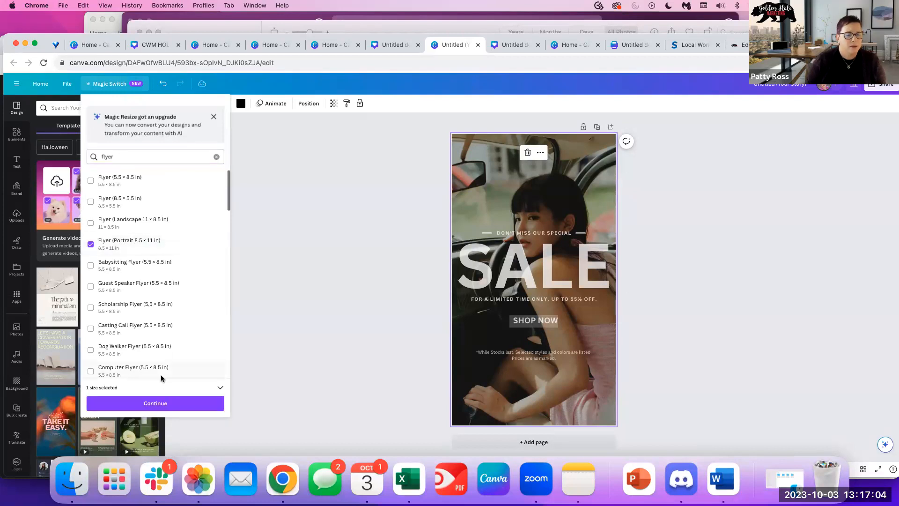
{"action": "left_click", "coordinate": [155, 403]}
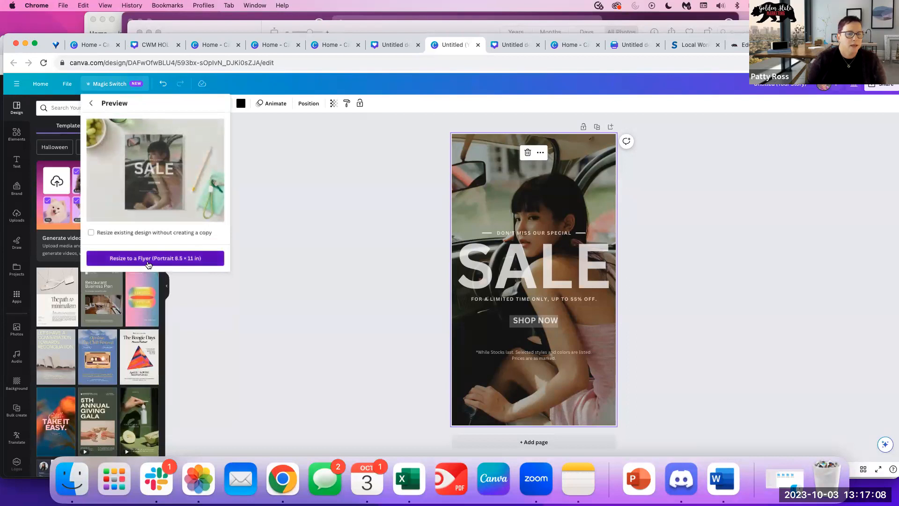
{"action": "left_click", "coordinate": [148, 263]}
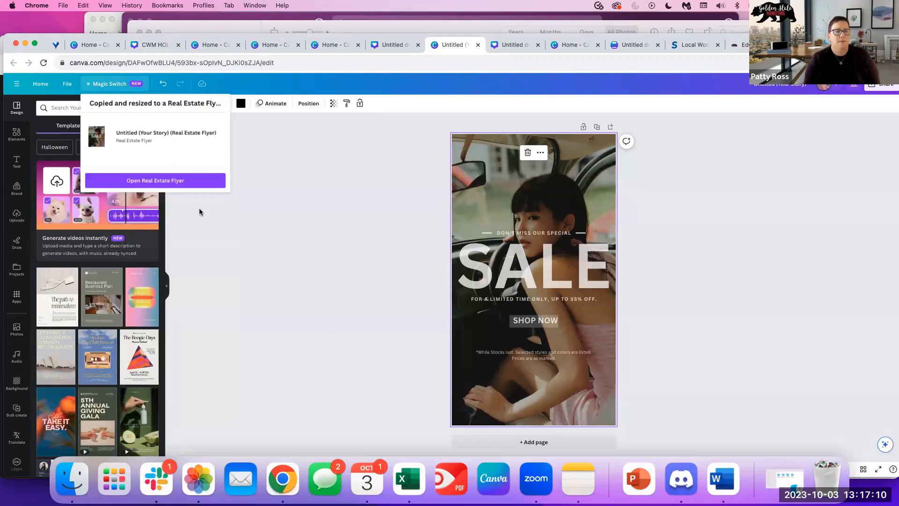
{"action": "left_click", "coordinate": [159, 181]}
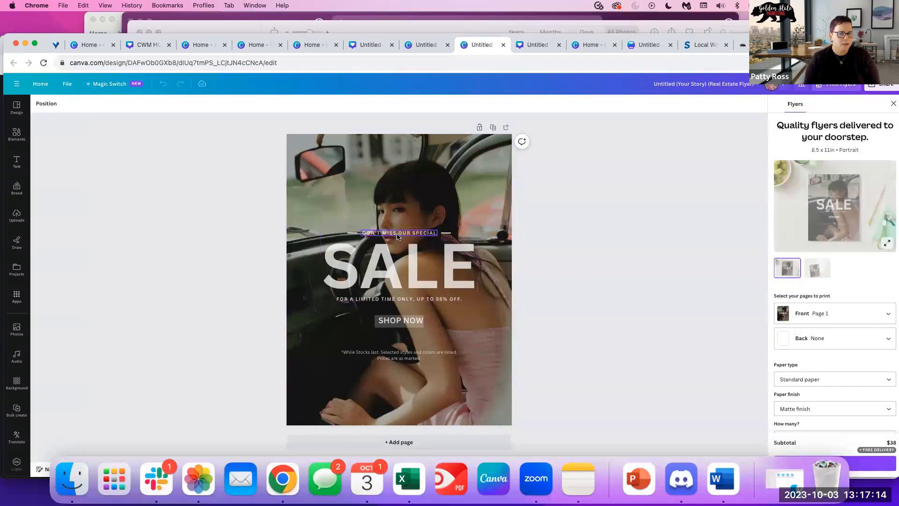
Enlarge the SALE headline and centre it on the flyer.
{"action": "left_click", "coordinate": [397, 236]}
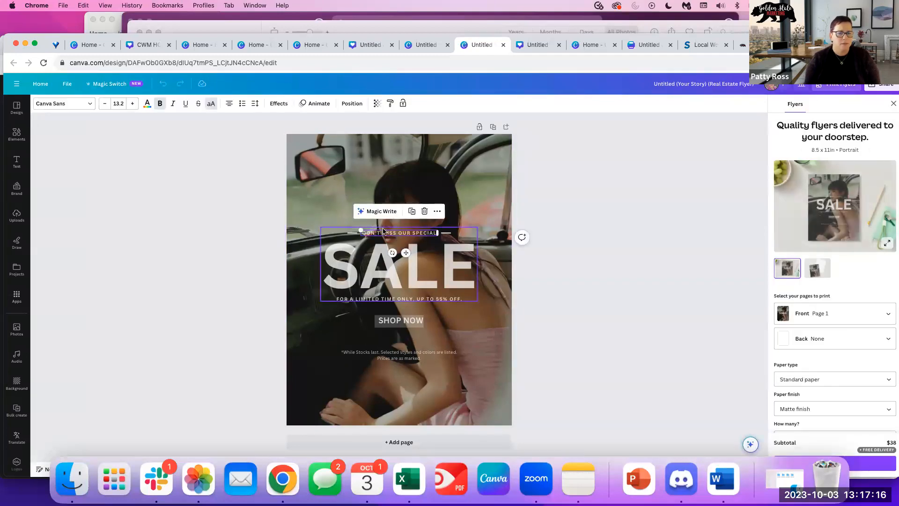
{"action": "left_click", "coordinate": [218, 202]}
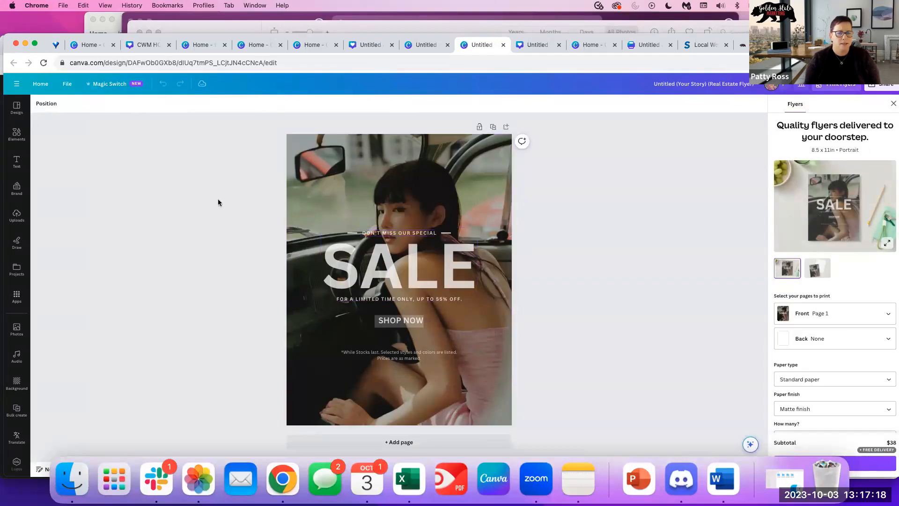
{"action": "left_click", "coordinate": [349, 238]}
{"action": "left_click_drag", "start_coordinate": [320, 227], "coordinate": [278, 207]}
{"action": "left_click_drag", "start_coordinate": [476, 301], "coordinate": [489, 308]}
{"action": "left_click_drag", "start_coordinate": [403, 272], "coordinate": [417, 280]}
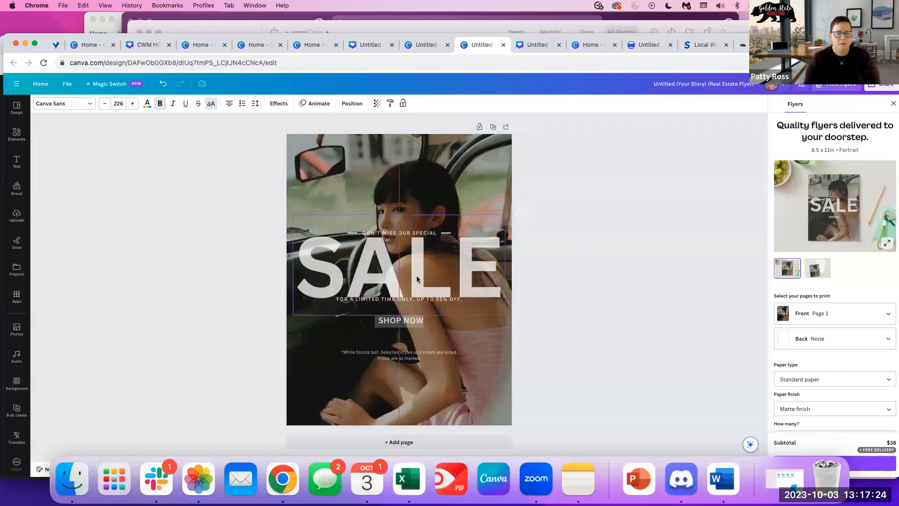
Move a larger DON'T MISS OUR SPECIAL line to the top centre and shift SALE lower.
{"action": "left_click", "coordinate": [401, 233]}
{"action": "left_click_drag", "start_coordinate": [400, 233], "coordinate": [318, 151]}
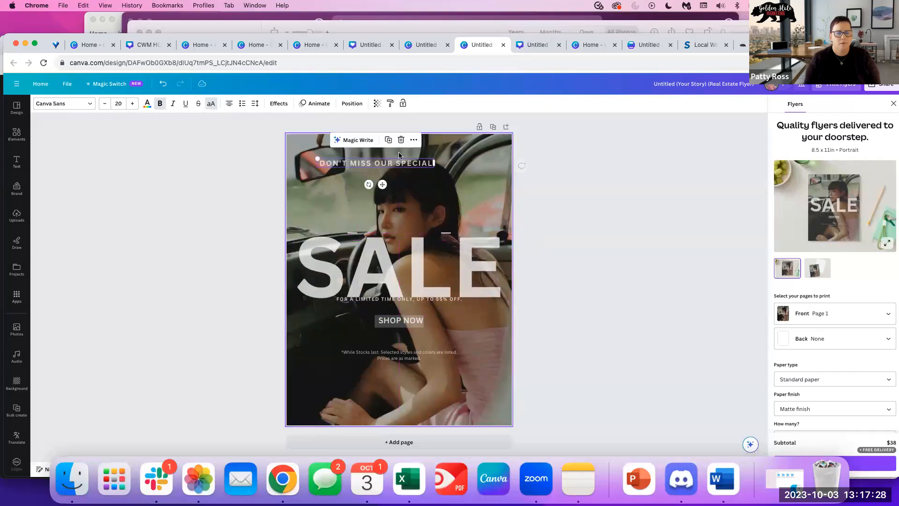
{"action": "left_click_drag", "start_coordinate": [401, 164], "coordinate": [427, 158]}
{"action": "left_click_drag", "start_coordinate": [389, 267], "coordinate": [388, 290]}
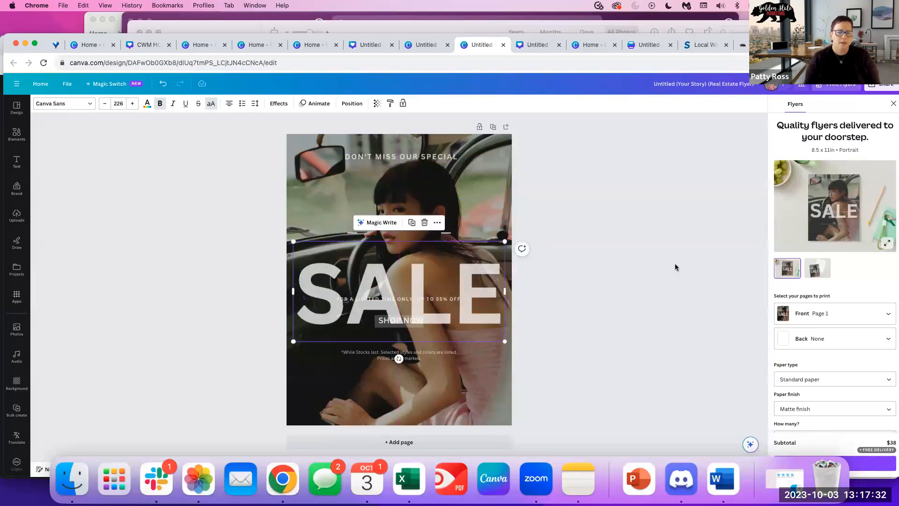
{"action": "left_click", "coordinate": [653, 279]}
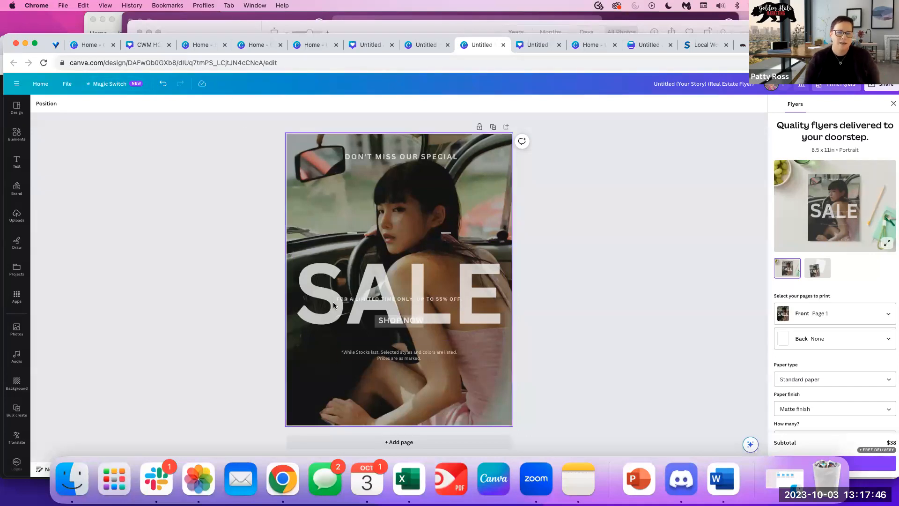
Resize the flyer into a Twitter Post copy, found by searching 'twitter', and open it.
{"action": "left_click", "coordinate": [308, 174]}
{"action": "left_click", "coordinate": [110, 84]}
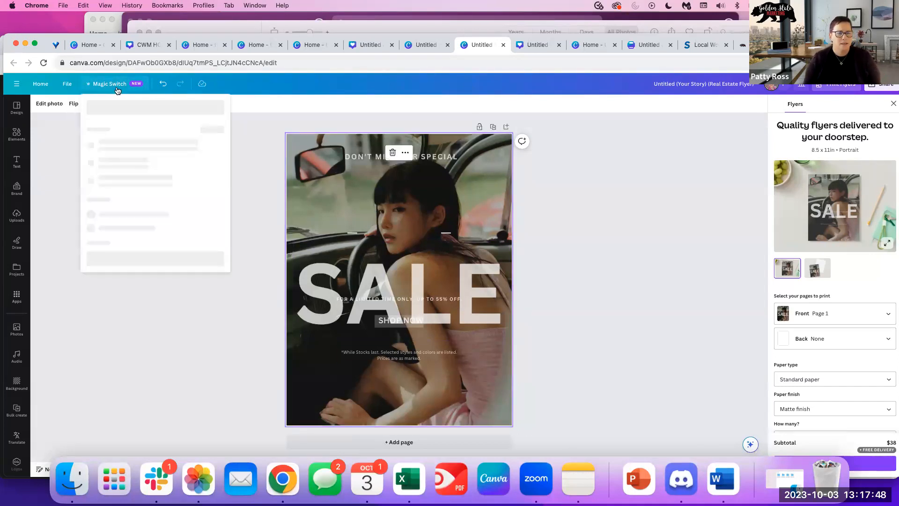
{"action": "left_click", "coordinate": [131, 157]}
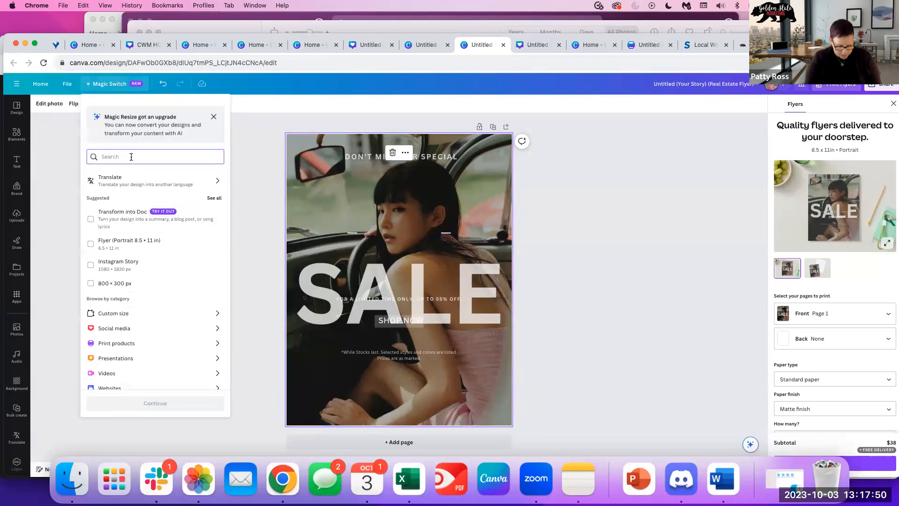
{"action": "type", "text": "twitter"}
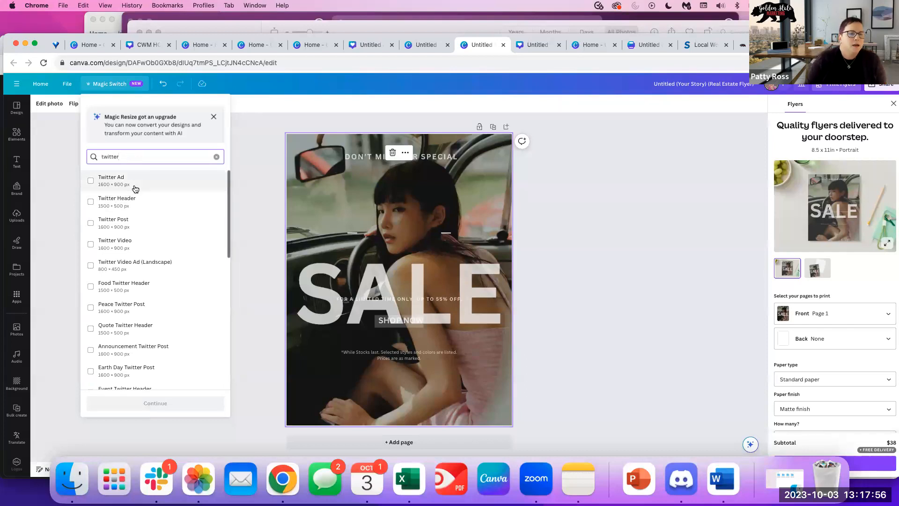
{"action": "left_click", "coordinate": [108, 224]}
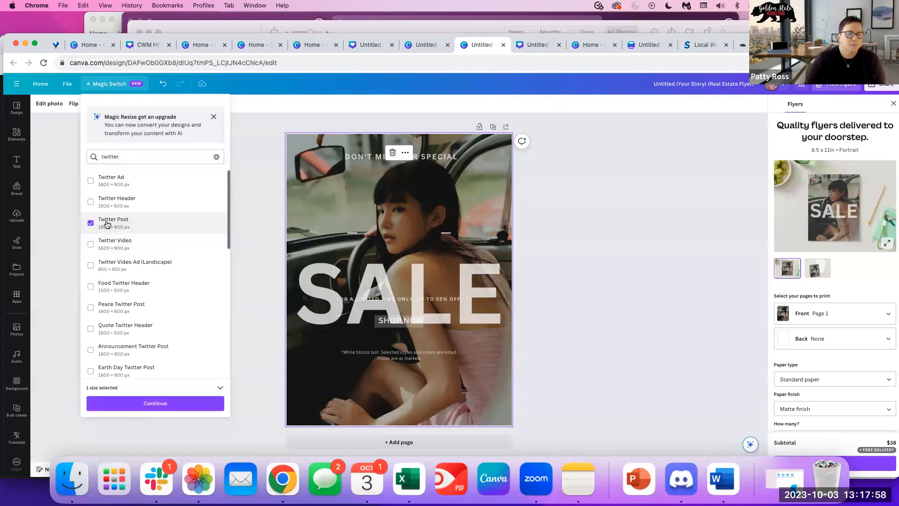
{"action": "left_click", "coordinate": [136, 411]}
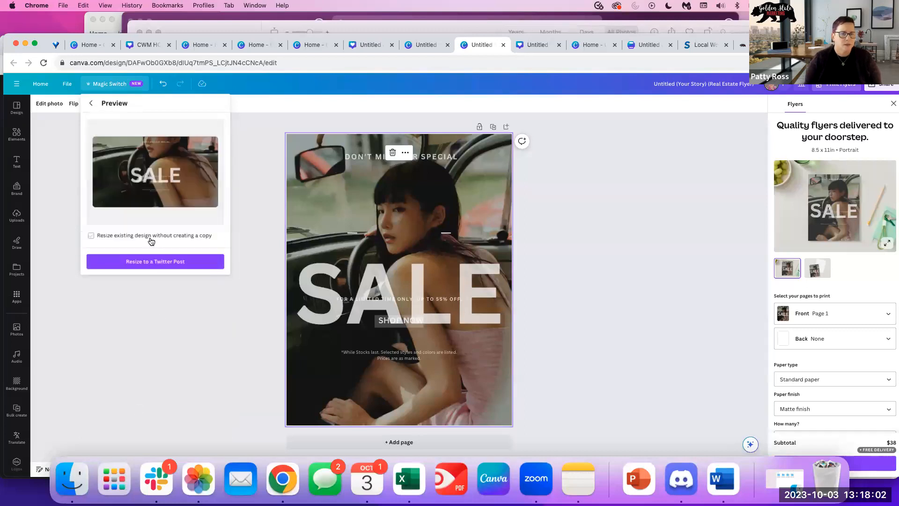
{"action": "left_click", "coordinate": [152, 260]}
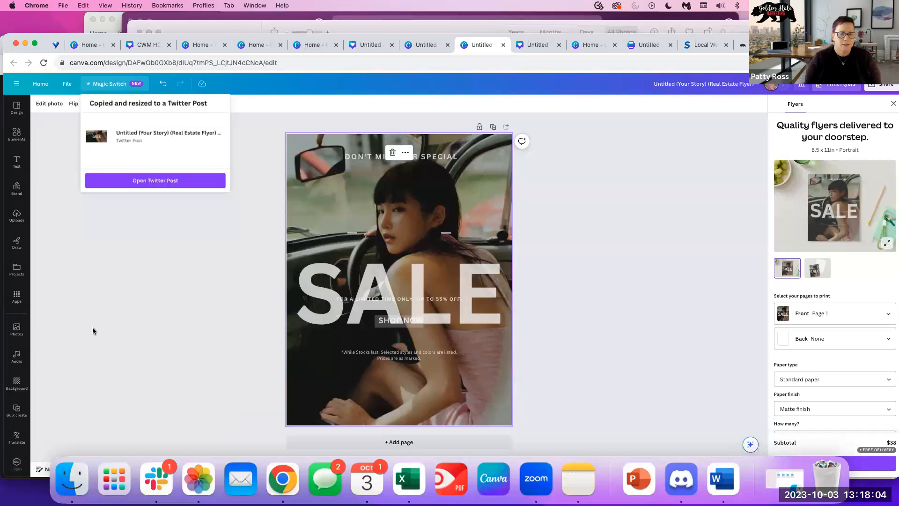
{"action": "left_click", "coordinate": [134, 181]}
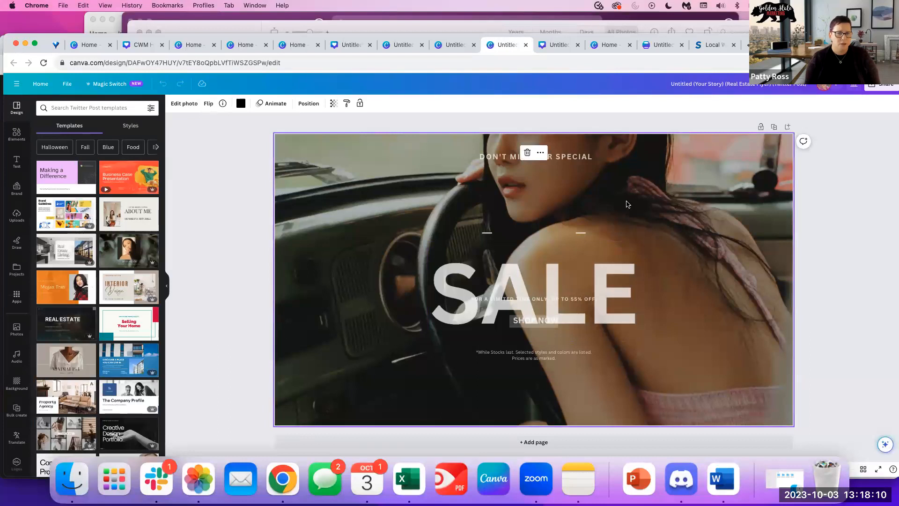
Enlarge DON'T MISS OUR SPECIAL, centre it near the top, and set letter spacing to 4.
{"action": "left_click", "coordinate": [189, 104]}
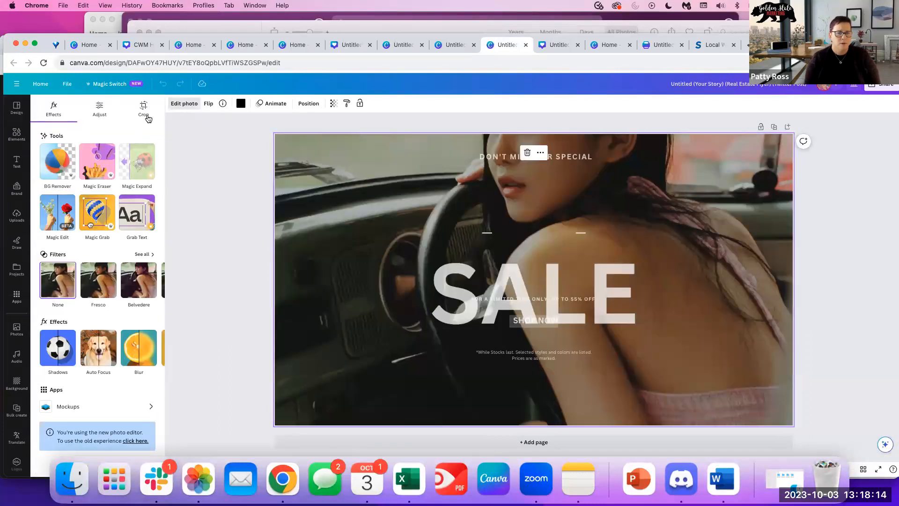
{"action": "left_click", "coordinate": [143, 110]}
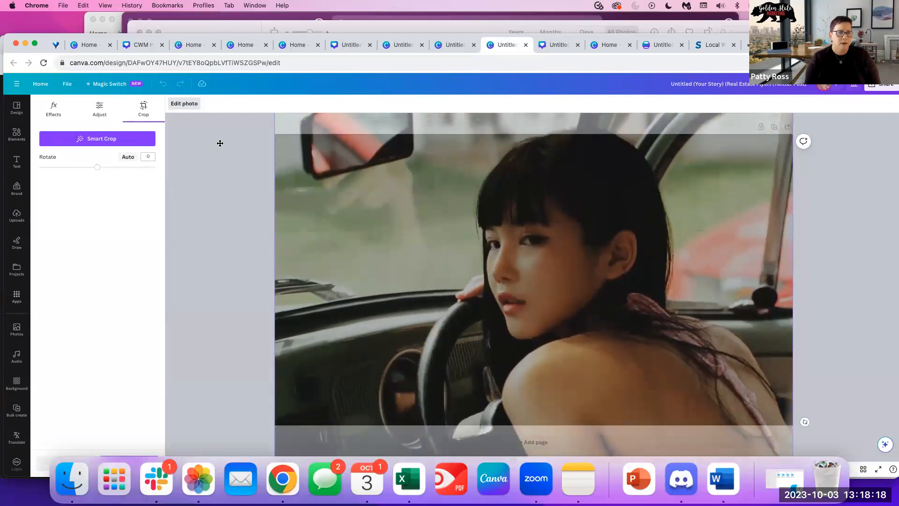
{"action": "left_click", "coordinate": [208, 213]}
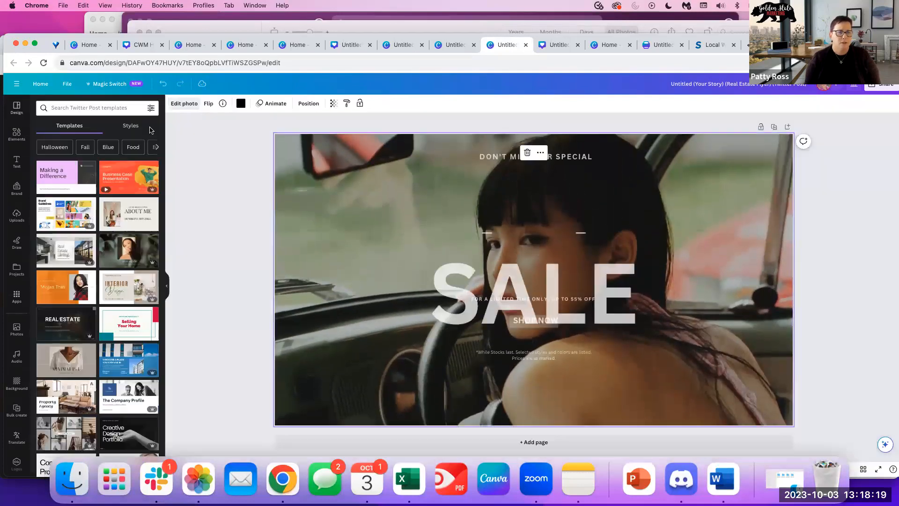
{"action": "left_click", "coordinate": [523, 299]}
{"action": "left_click", "coordinate": [491, 160]}
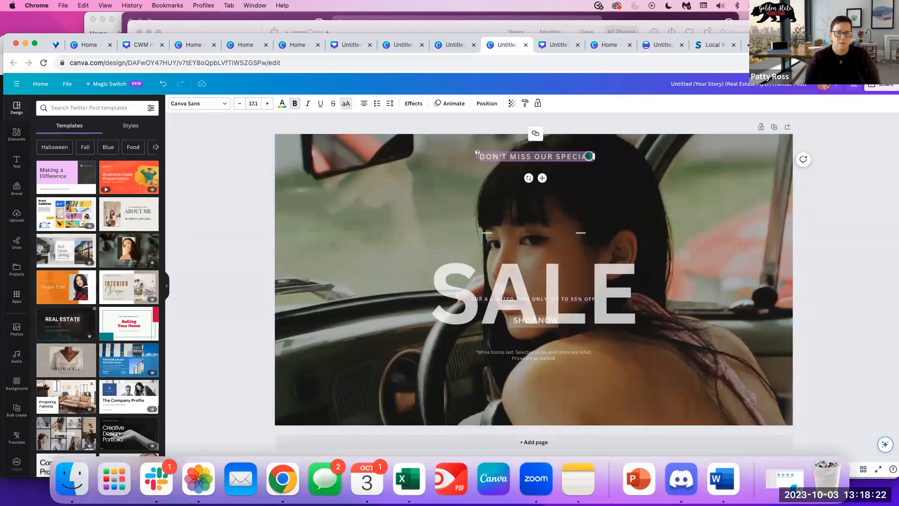
{"action": "left_click_drag", "start_coordinate": [476, 151], "coordinate": [318, 140]}
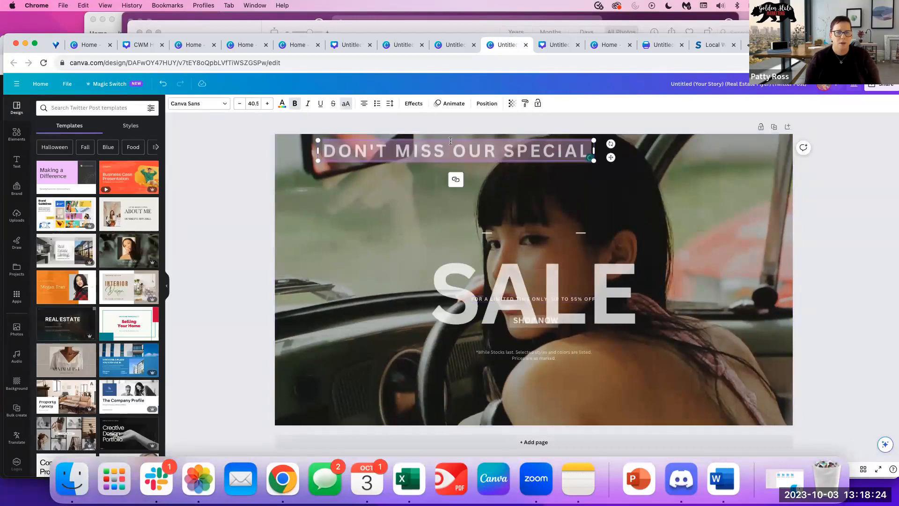
{"action": "left_click_drag", "start_coordinate": [451, 138], "coordinate": [514, 147]}
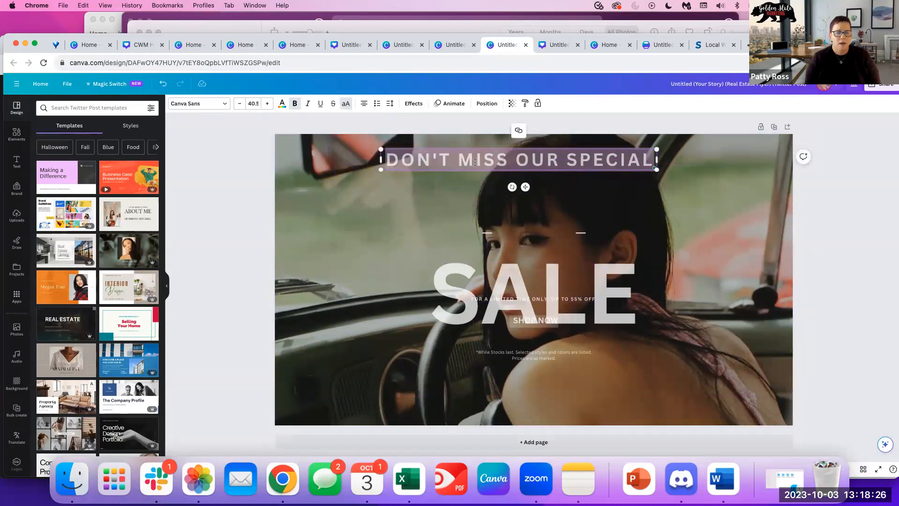
{"action": "left_click", "coordinate": [432, 196]}
{"action": "left_click", "coordinate": [571, 158]}
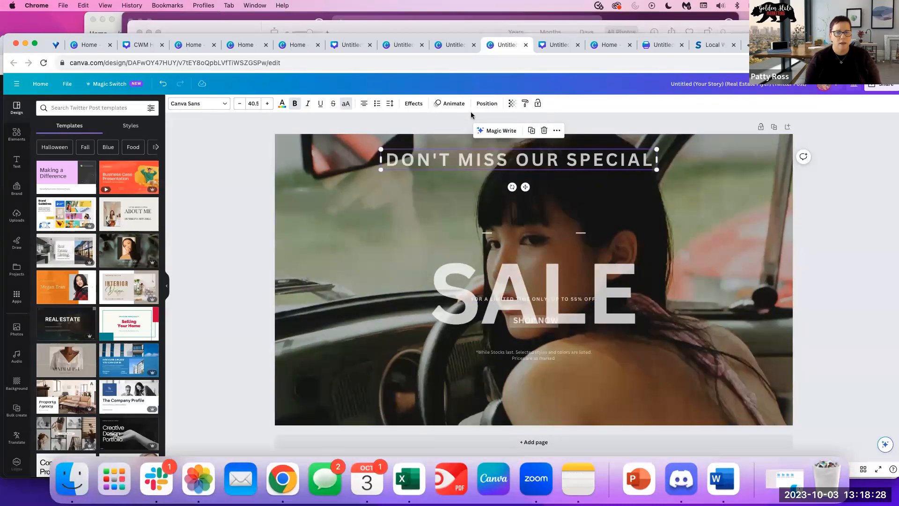
{"action": "left_click", "coordinate": [390, 104]}
{"action": "left_click_drag", "start_coordinate": [417, 129], "coordinate": [407, 133]}
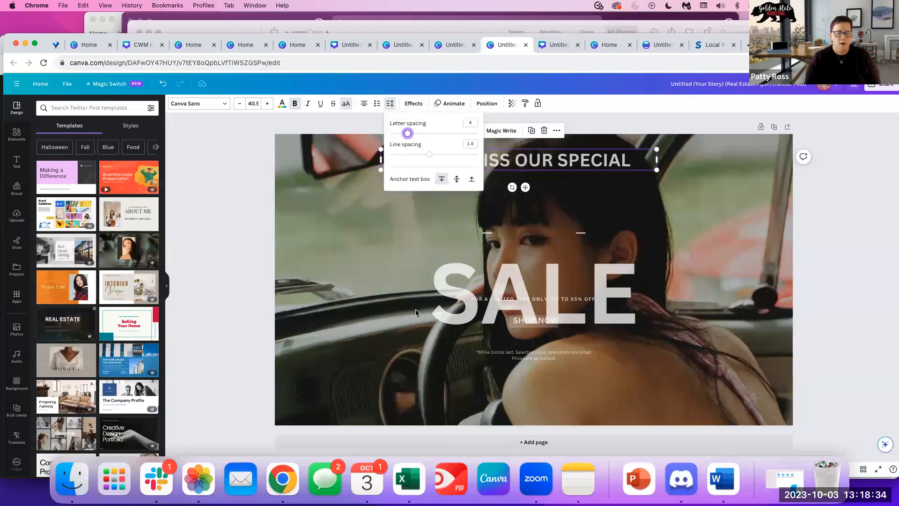
{"action": "left_click", "coordinate": [578, 279]}
Add the lines 'ENDING NEXT WEEK.' and 'DON'T MISS OUT' below the headline.
{"action": "double_click", "coordinate": [618, 162]}
{"action": "left_click", "coordinate": [632, 160]}
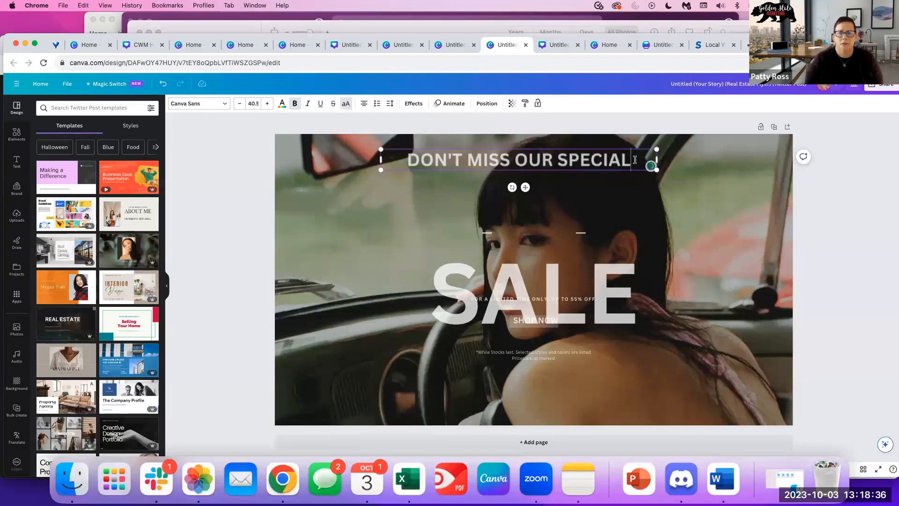
{"action": "key", "text": "Return"}
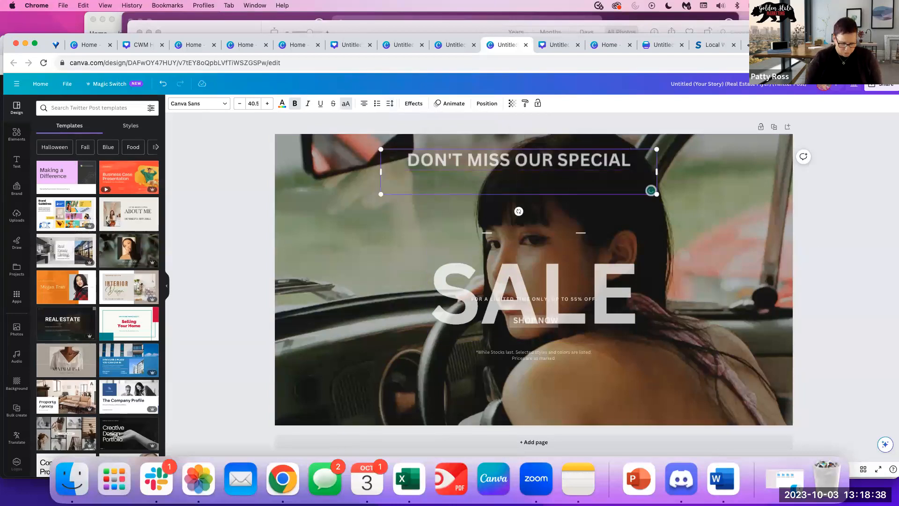
{"action": "type", "text": "ENDING NEX"}
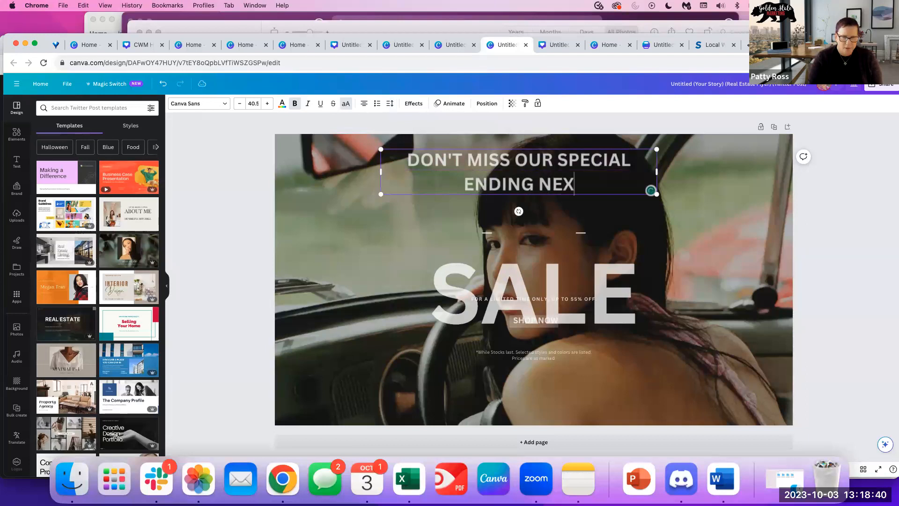
{"action": "type", "text": "T WEEK."}
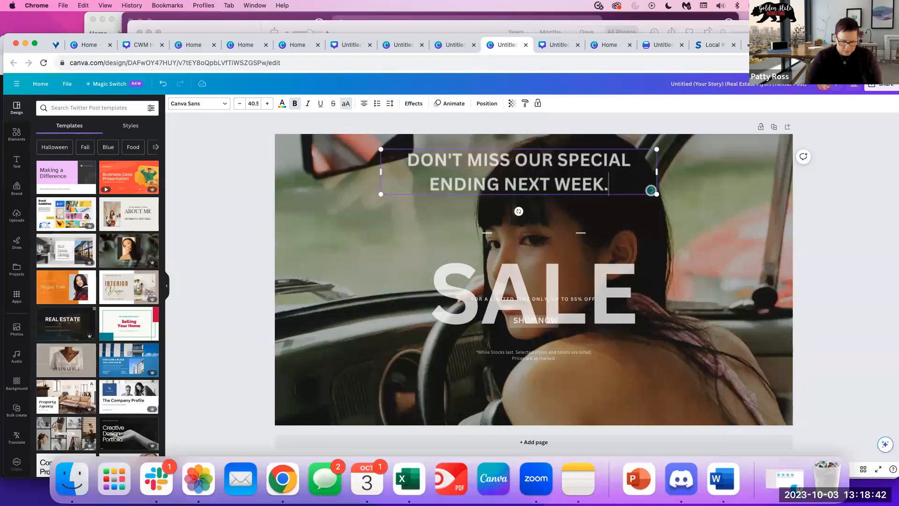
{"action": "key", "text": "Return"}
{"action": "type", "text": "DONE"}
{"action": "key", "text": "BackSpace"}
{"action": "type", "text": "';YT"}
{"action": "key", "text": "BackSpace"}
{"action": "key", "text": "BackSpace"}
{"action": "key", "text": "BackSpace"}
{"action": "type", "text": "T"}
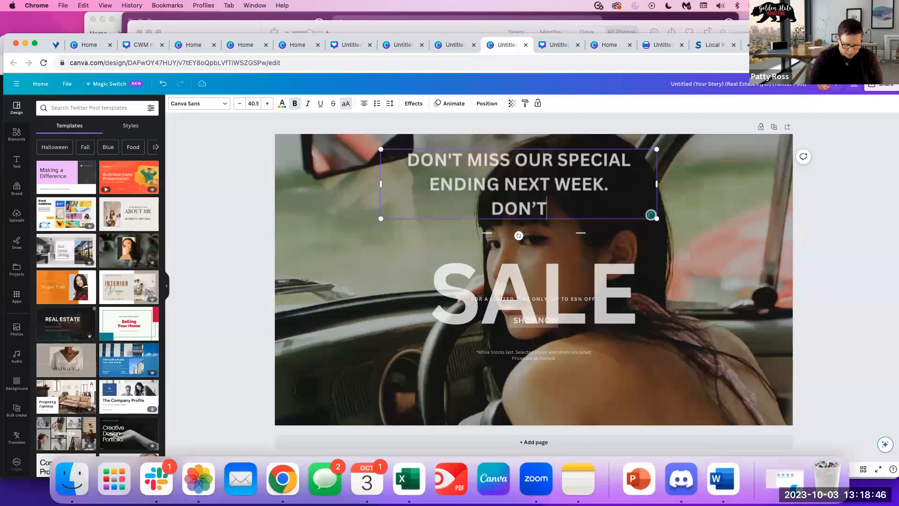
{"action": "type", "text": " MISS OUT"}
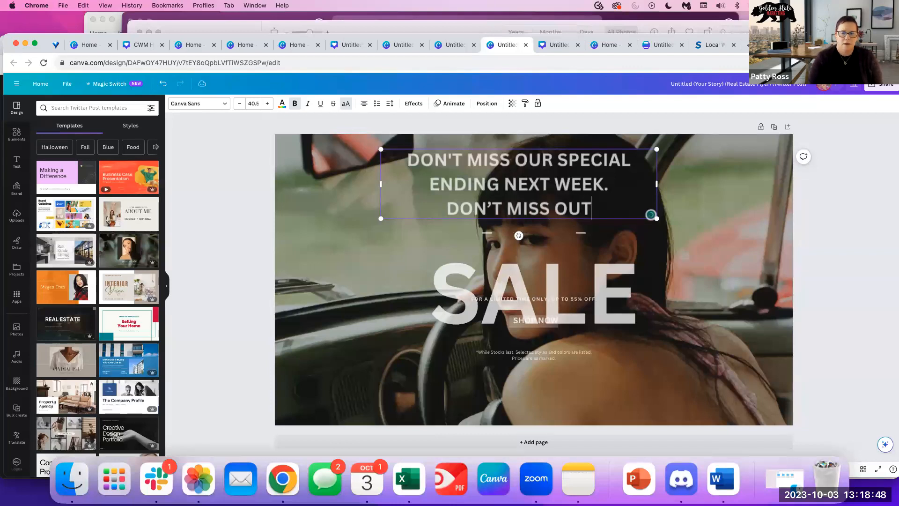
{"action": "left_click", "coordinate": [317, 315]}
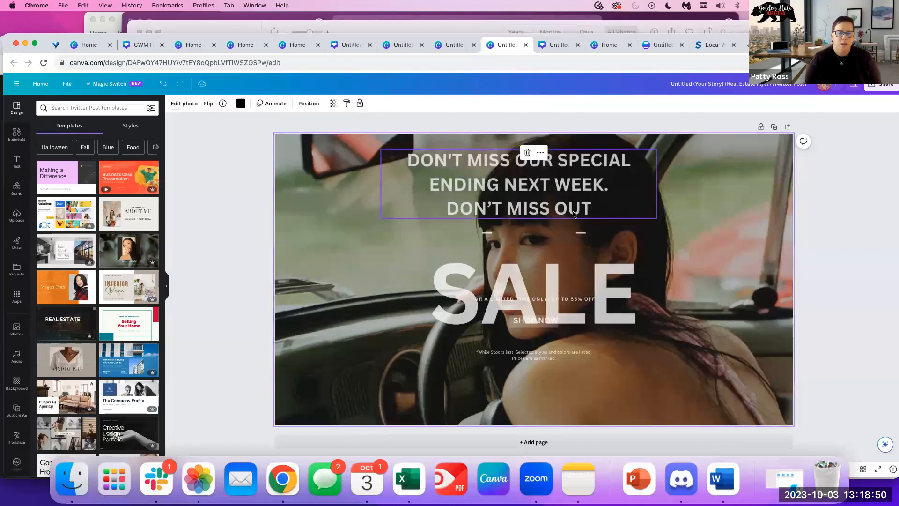
Tighten the headline's line spacing to about 1.13.
{"action": "left_click", "coordinate": [588, 201]}
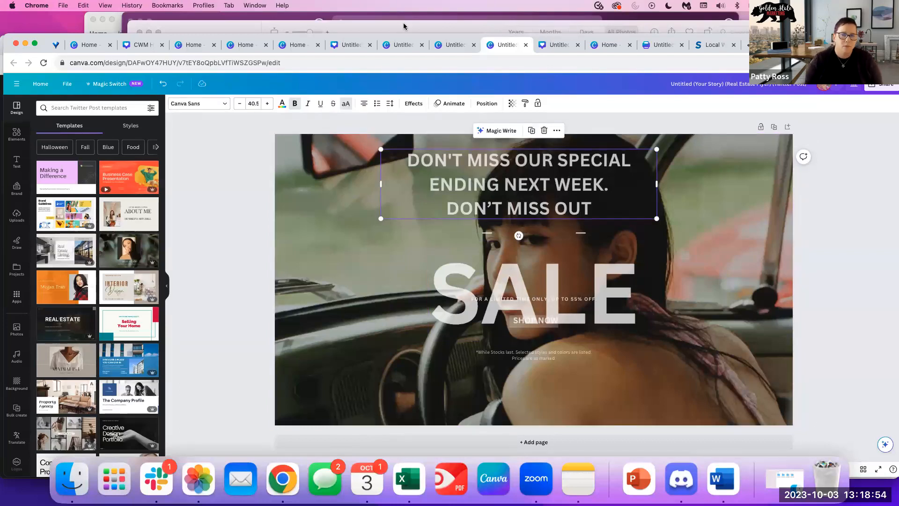
{"action": "left_click", "coordinate": [390, 104]}
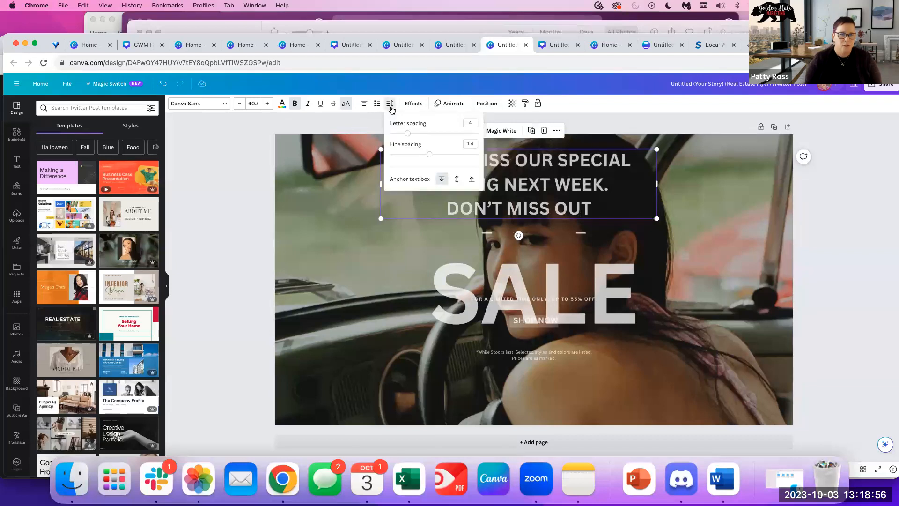
{"action": "mouse_move", "coordinate": [428, 157]}
{"action": "left_mouse_down"}
{"action": "mouse_move", "coordinate": [416, 156]}
{"action": "mouse_move", "coordinate": [471, 147]}
{"action": "mouse_move", "coordinate": [403, 153]}
{"action": "mouse_move", "coordinate": [423, 154]}
{"action": "left_mouse_up"}
Set the headline font to Vigrand Regular and switch off all caps.
{"action": "left_click", "coordinate": [223, 111]}
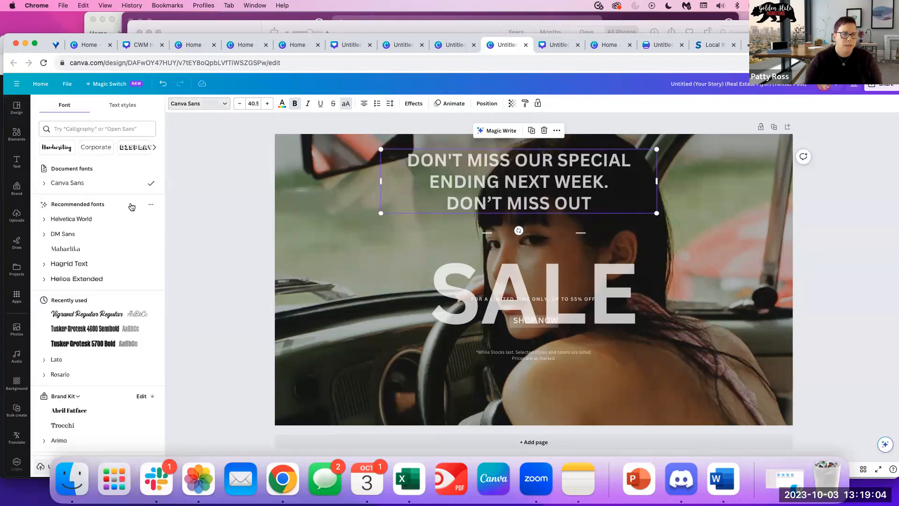
{"action": "scroll", "coordinate": [77, 342], "scroll_direction": "down", "scroll_amount": 1}
{"action": "left_click", "coordinate": [80, 261]}
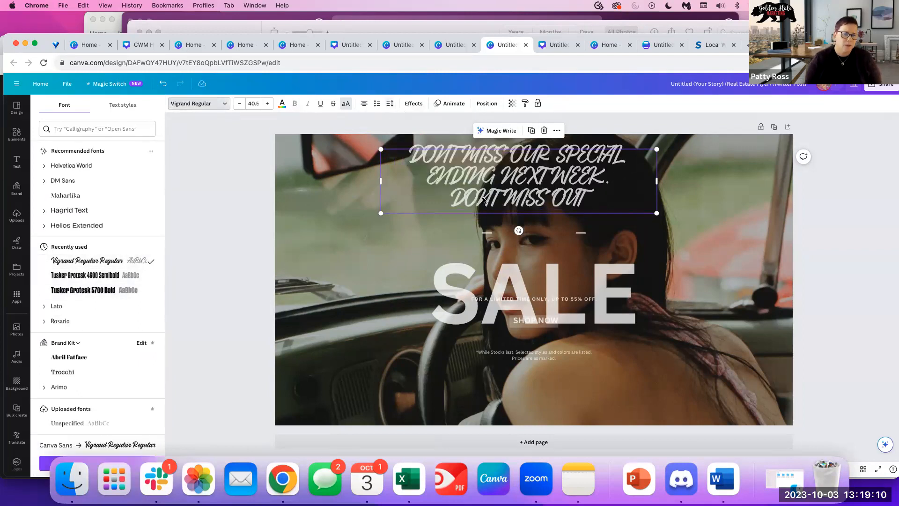
{"action": "left_click", "coordinate": [346, 107]}
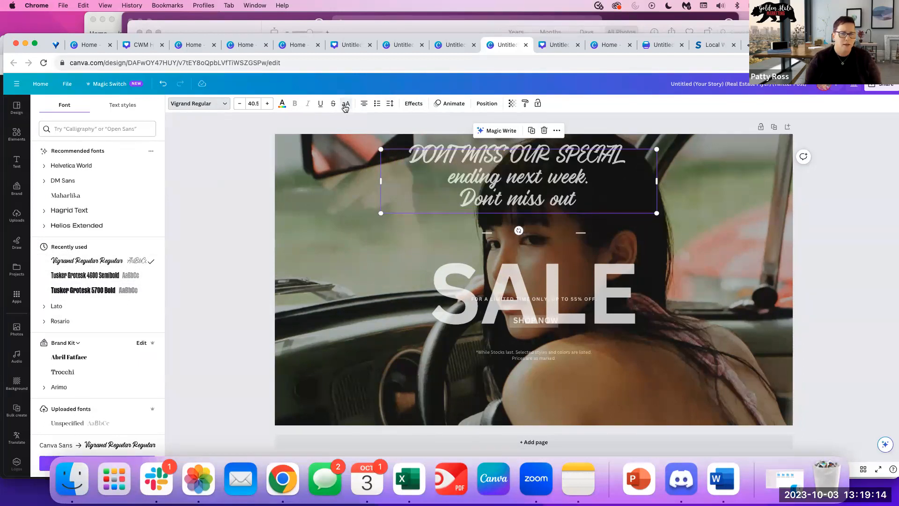
Retype the first headline line as 'Don't Miss our special'.
{"action": "triple_click", "coordinate": [565, 156]}
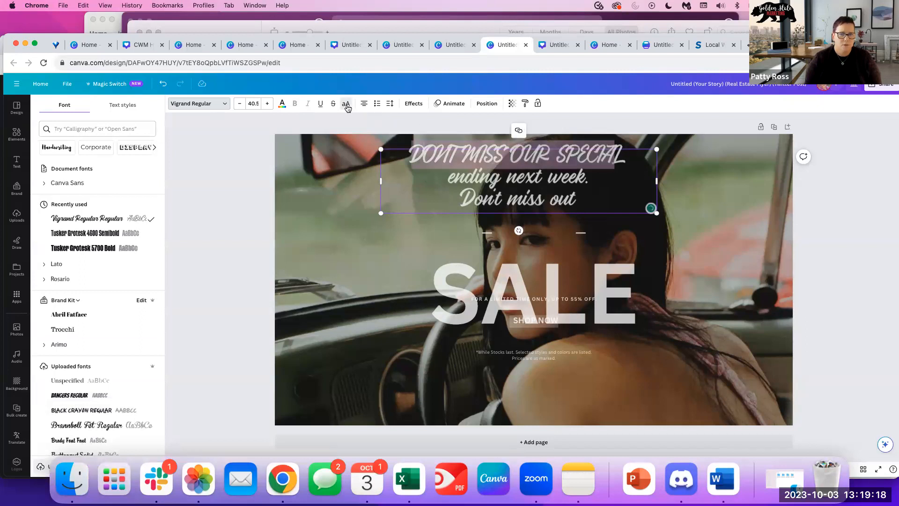
{"action": "left_click", "coordinate": [457, 163]}
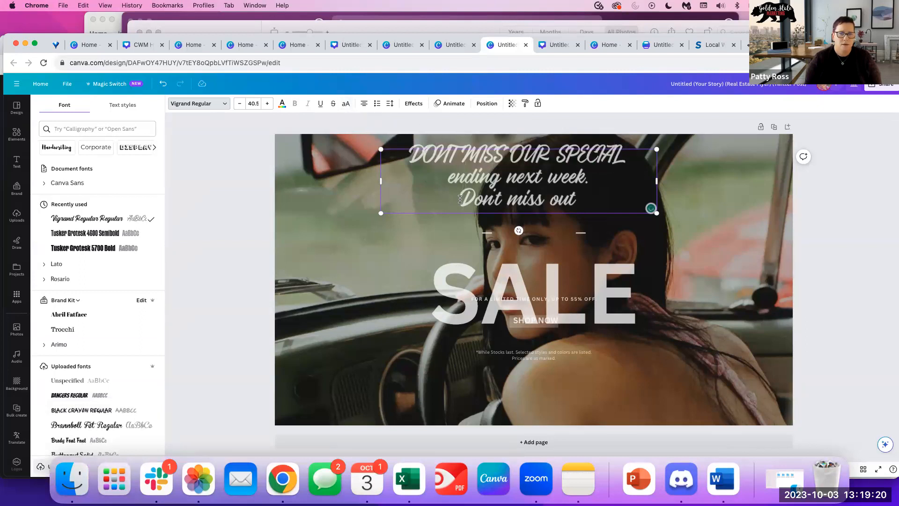
{"action": "left_click", "coordinate": [386, 238]}
{"action": "left_click", "coordinate": [423, 153]}
{"action": "left_click", "coordinate": [423, 154]}
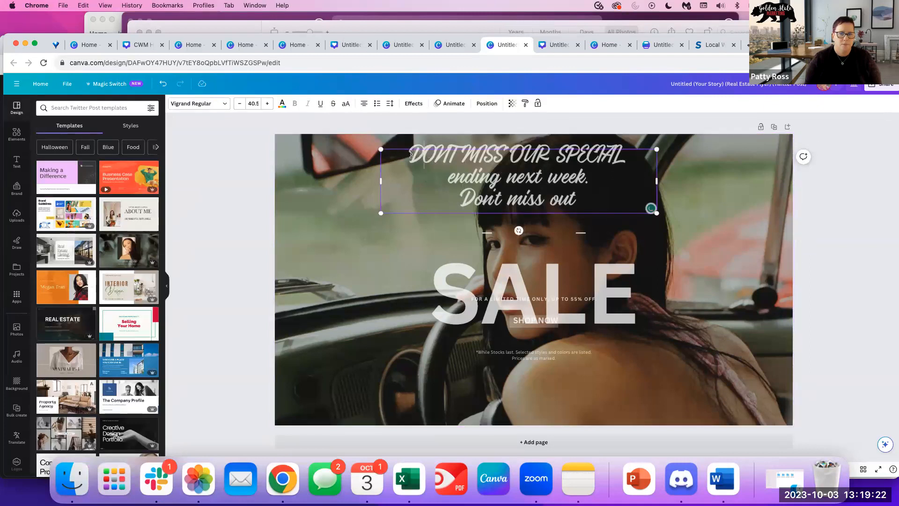
{"action": "triple_click", "coordinate": [411, 154]}
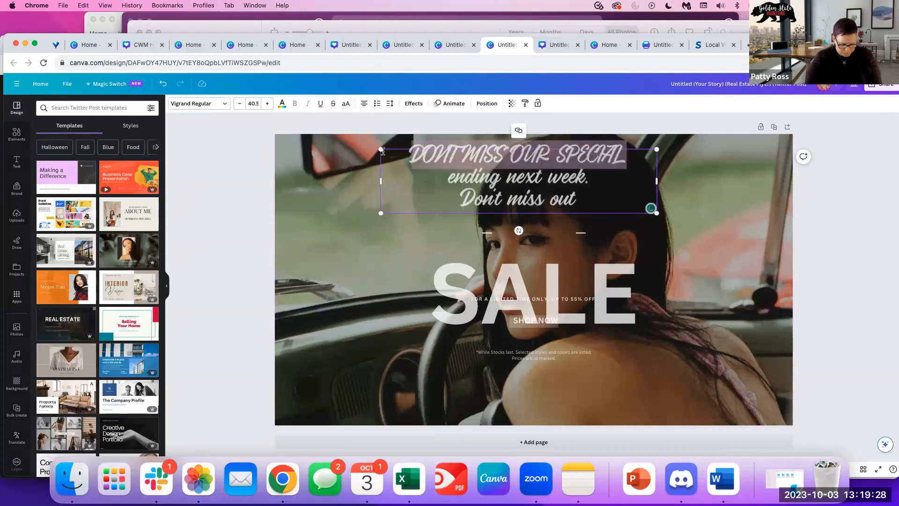
{"action": "type", "text": "Don'ty"}
{"action": "key", "text": "BackSpace"}
{"action": "type", "text": "Miss our special"}
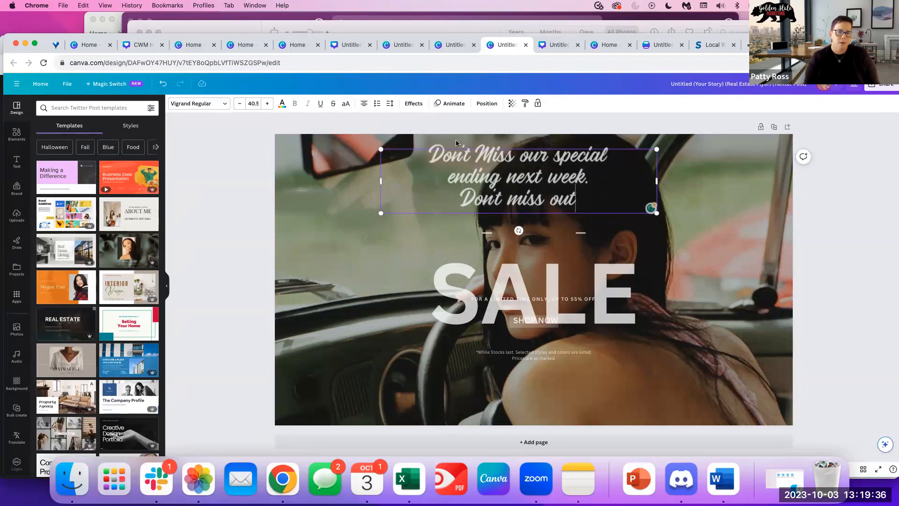
Reduce the headline's letter spacing to -43.
{"action": "left_click", "coordinate": [390, 103]}
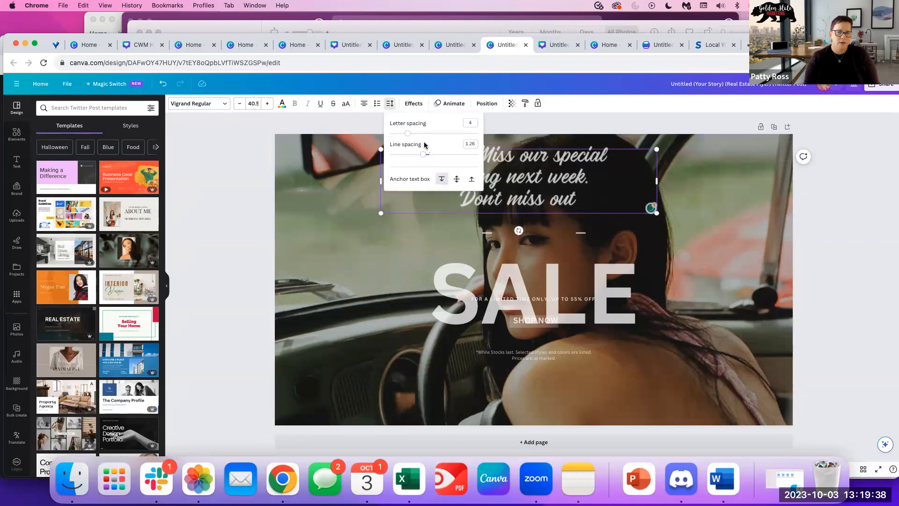
{"action": "mouse_move", "coordinate": [412, 134]}
{"action": "left_mouse_down"}
{"action": "mouse_move", "coordinate": [429, 135]}
{"action": "mouse_move", "coordinate": [403, 135]}
{"action": "left_mouse_up"}
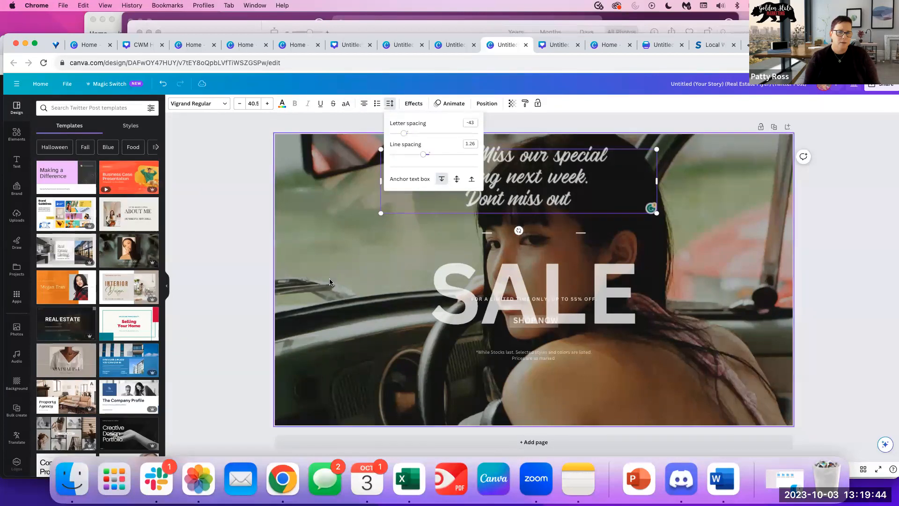
{"action": "double_click", "coordinate": [815, 318]}
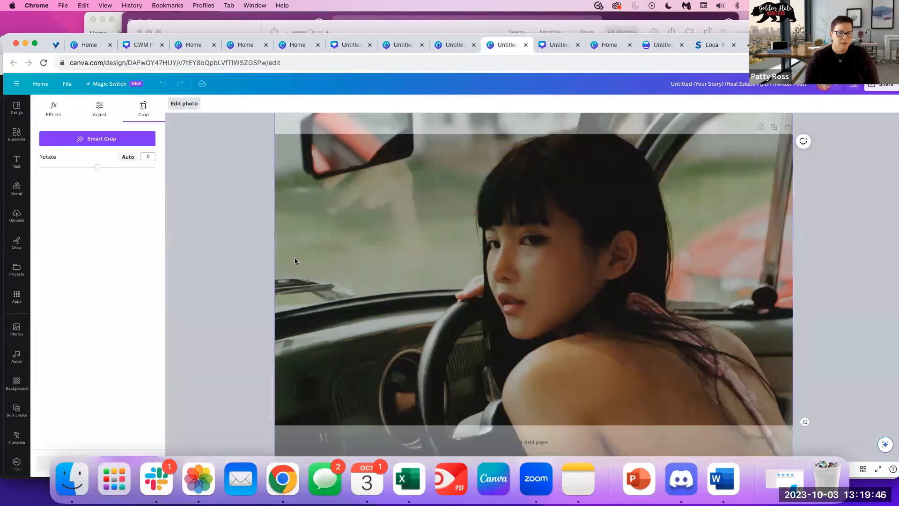
Exit the background photo's crop mode to show the full SALE design again.
{"action": "left_click", "coordinate": [812, 242]}
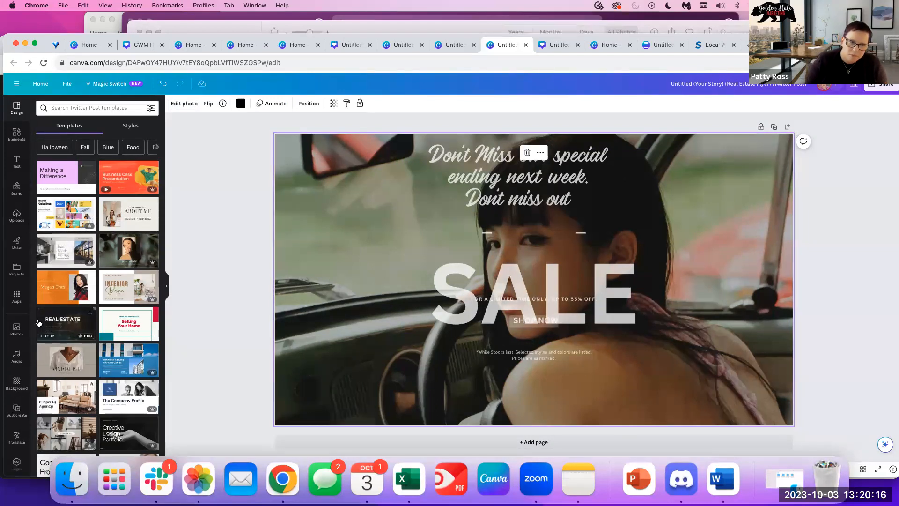
Browse the Apps panel, including a look at the AiVOOV app details.
{"action": "left_click", "coordinate": [18, 297]}
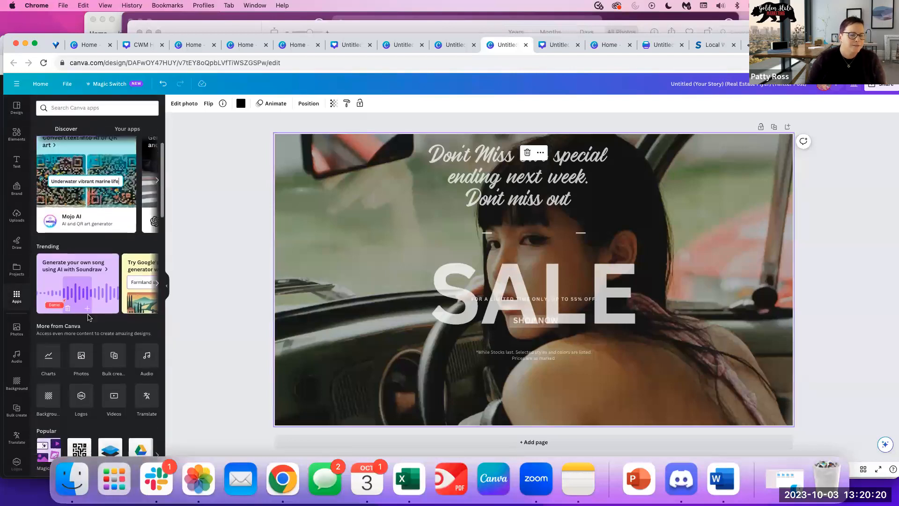
{"action": "scroll", "coordinate": [89, 317], "scroll_direction": "down", "scroll_amount": 5}
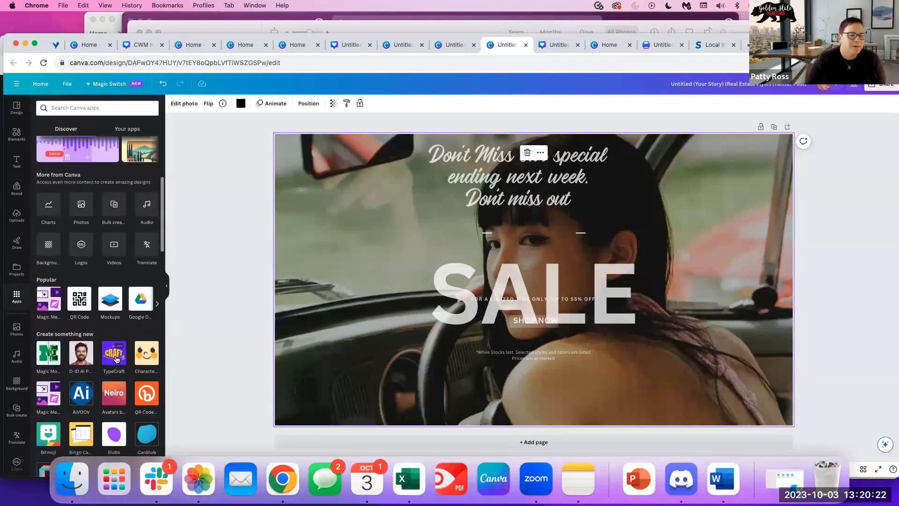
{"action": "scroll", "coordinate": [94, 356], "scroll_direction": "down", "scroll_amount": 2}
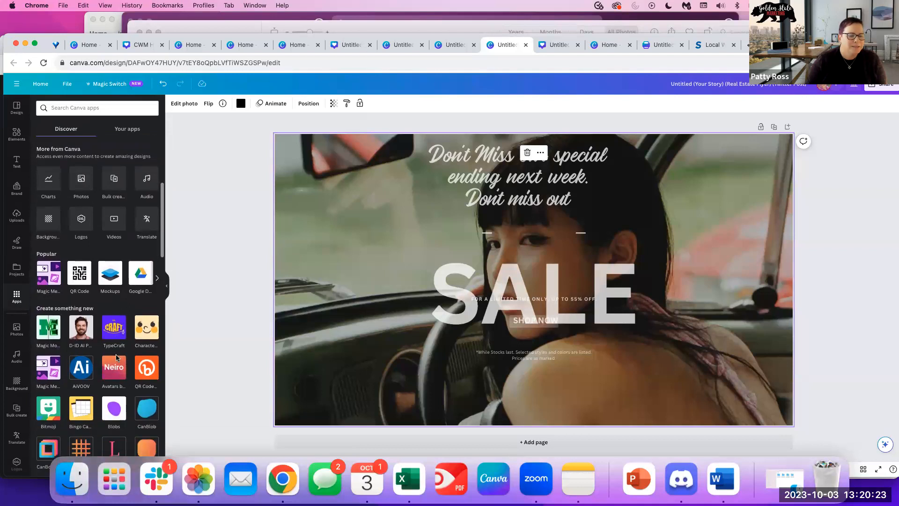
{"action": "left_click", "coordinate": [80, 359]}
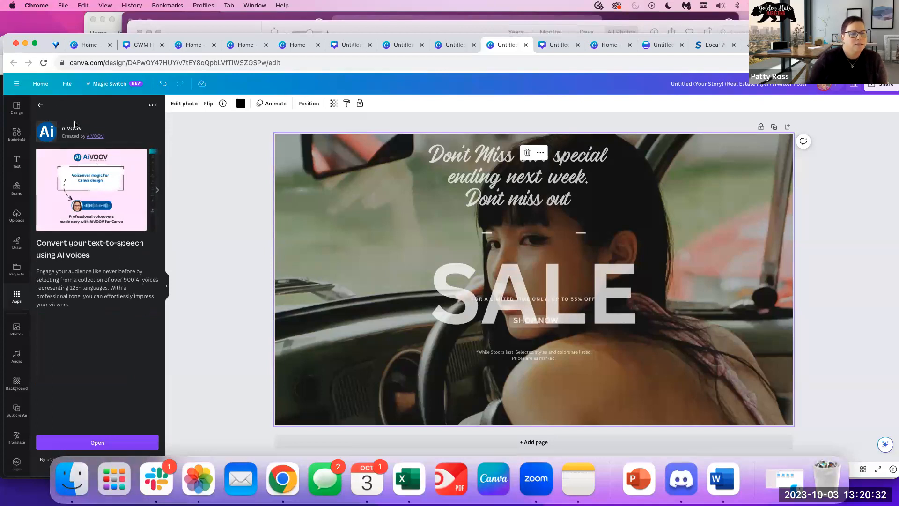
{"action": "left_click", "coordinate": [40, 105]}
{"action": "scroll", "coordinate": [118, 326], "scroll_direction": "down", "scroll_amount": 2}
{"action": "scroll", "coordinate": [118, 327], "scroll_direction": "down", "scroll_amount": 5}
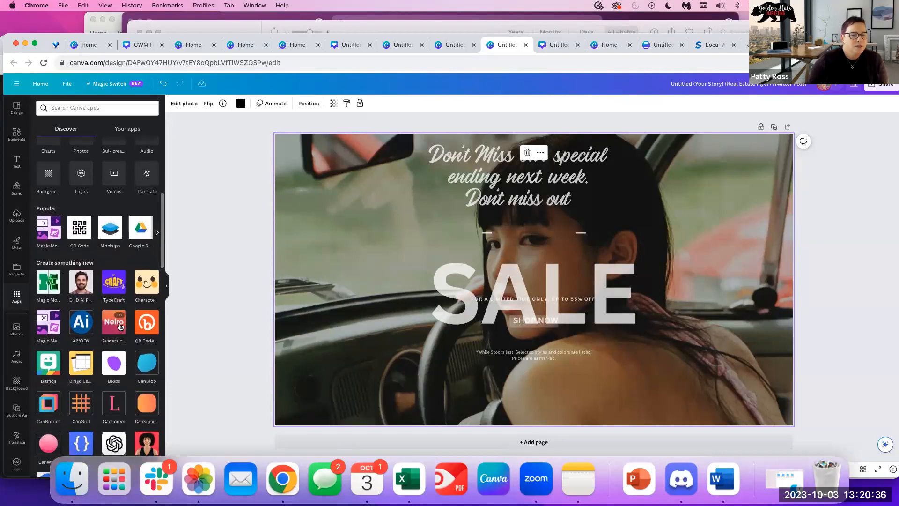
{"action": "scroll", "coordinate": [121, 326], "scroll_direction": "down", "scroll_amount": 3}
{"action": "scroll", "coordinate": [121, 326], "scroll_direction": "down", "scroll_amount": 4}
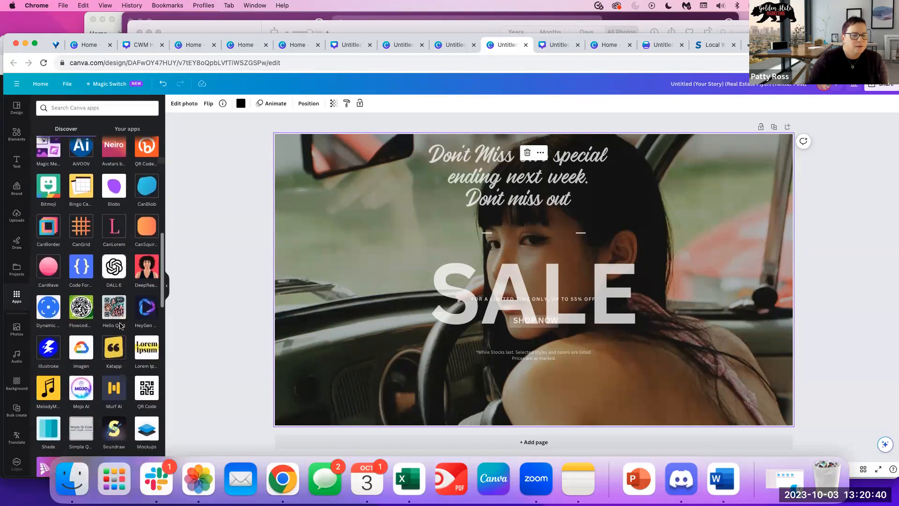
{"action": "scroll", "coordinate": [120, 327], "scroll_direction": "up", "scroll_amount": 15}
Start an app search and browse the featured apps carousel.
{"action": "left_click", "coordinate": [63, 108]}
{"action": "type", "text": "aidid"}
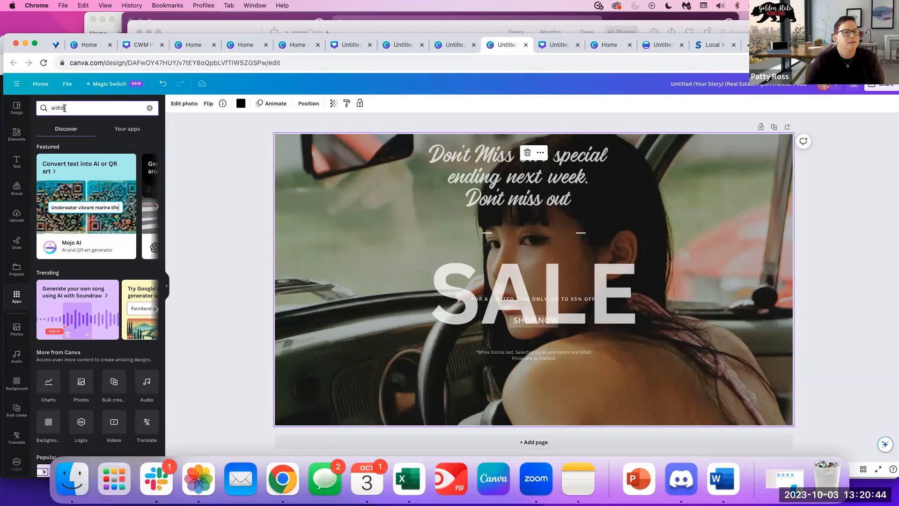
{"action": "left_click", "coordinate": [157, 206]}
{"action": "left_click", "coordinate": [157, 206]}
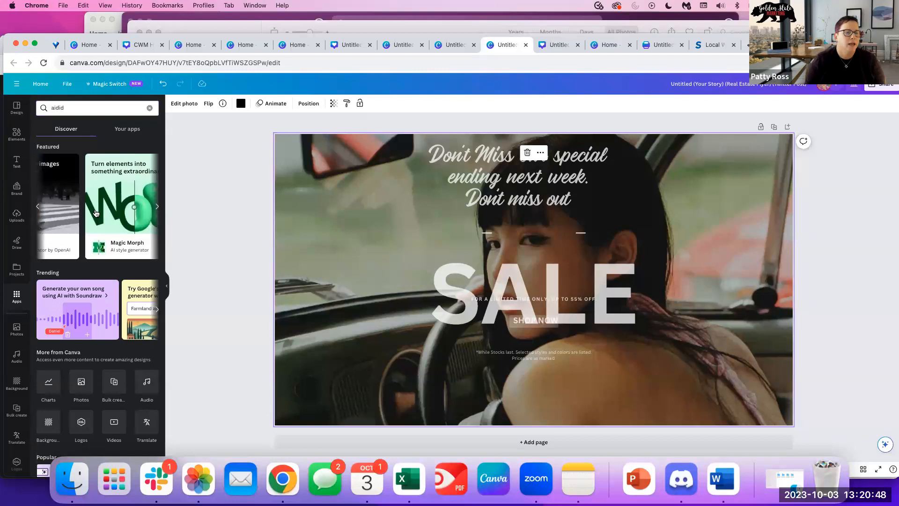
{"action": "scroll", "coordinate": [100, 216], "scroll_direction": "right", "scroll_amount": 1}
{"action": "scroll", "coordinate": [107, 234], "scroll_direction": "down", "scroll_amount": 3}
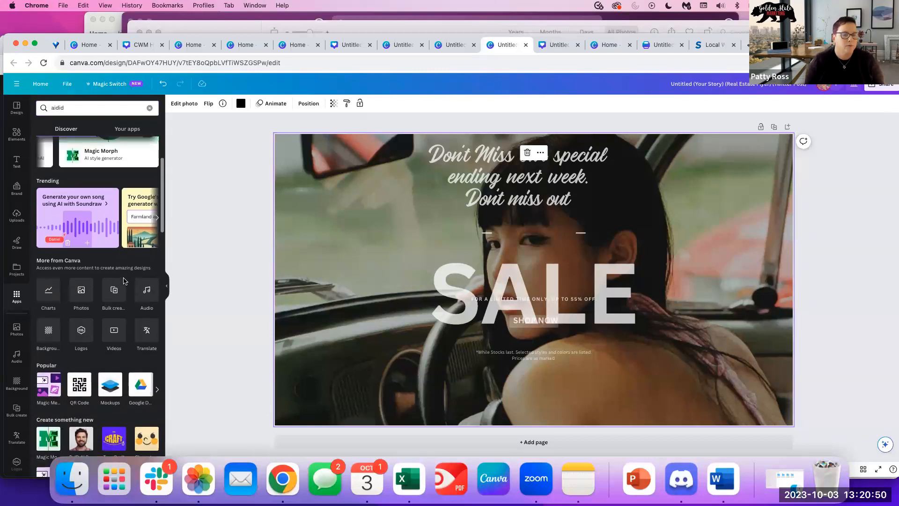
{"action": "scroll", "coordinate": [152, 365], "scroll_direction": "down", "scroll_amount": 3}
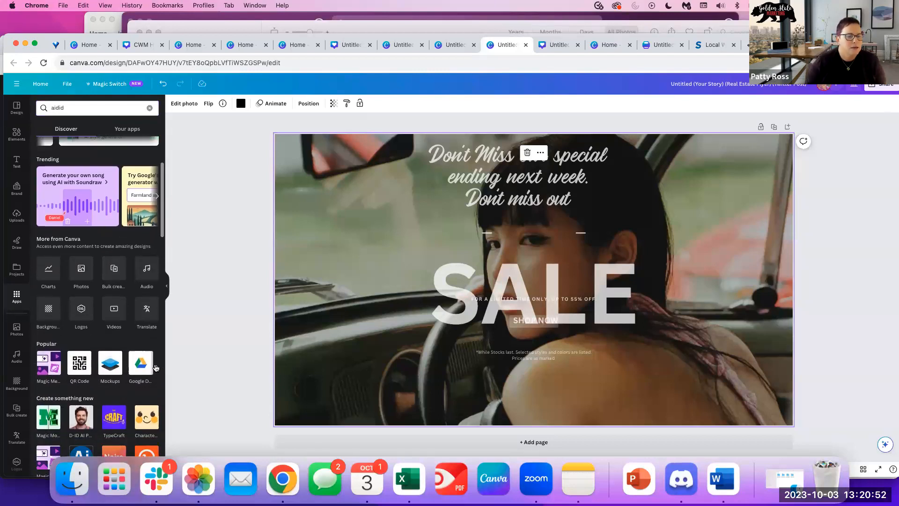
{"action": "scroll", "coordinate": [122, 369], "scroll_direction": "down", "scroll_amount": 5}
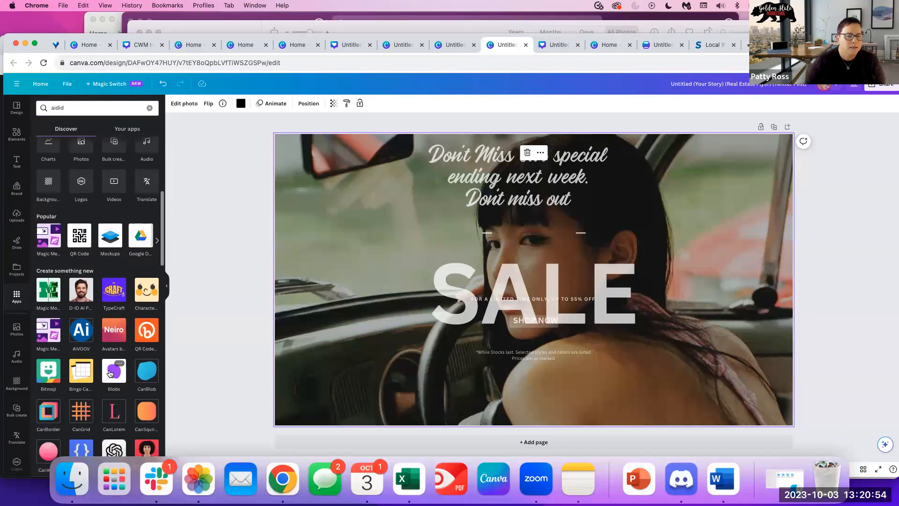
{"action": "scroll", "coordinate": [109, 373], "scroll_direction": "up", "scroll_amount": 10}
Search 'did ai' and pick the D-ID AI Presenters suggestion.
{"action": "left_click_drag", "start_coordinate": [96, 105], "coordinate": [4, 99]}
{"action": "type", "text": "did"}
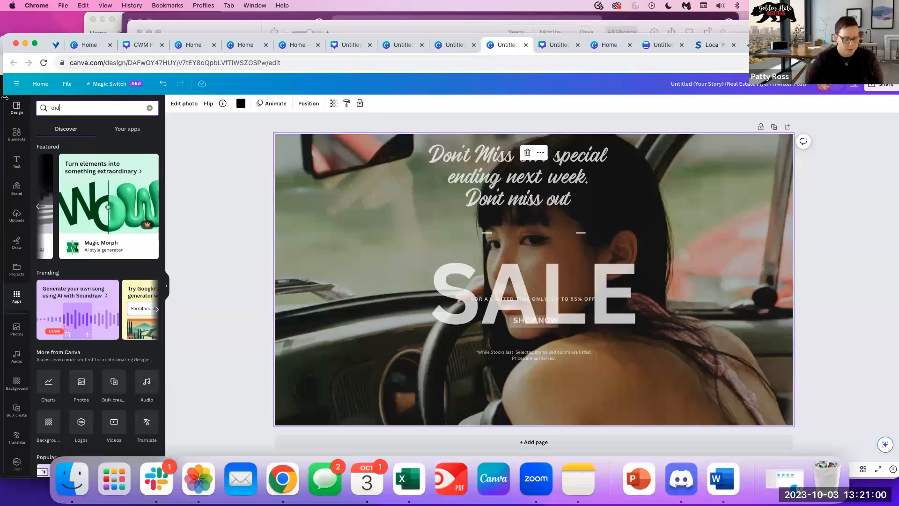
{"action": "double_click", "coordinate": [89, 109]}
{"action": "type", "text": "did"}
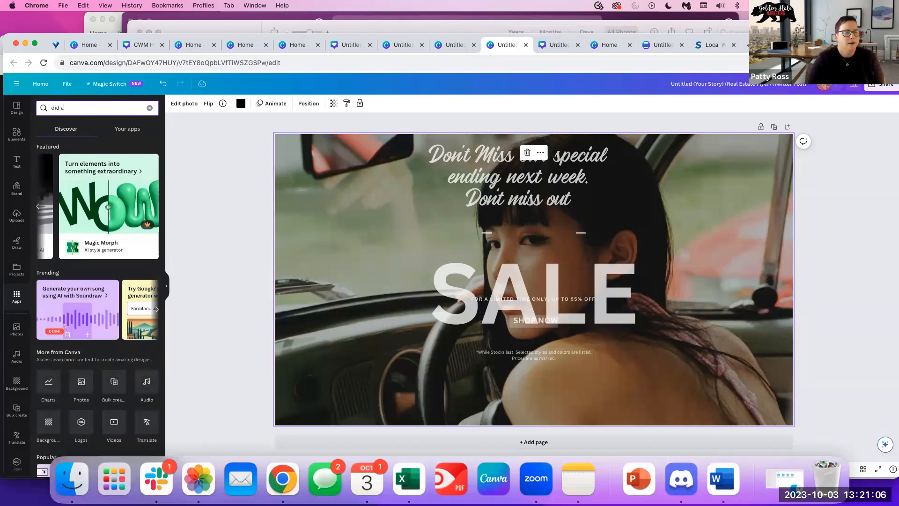
{"action": "type", "text": "ai"}
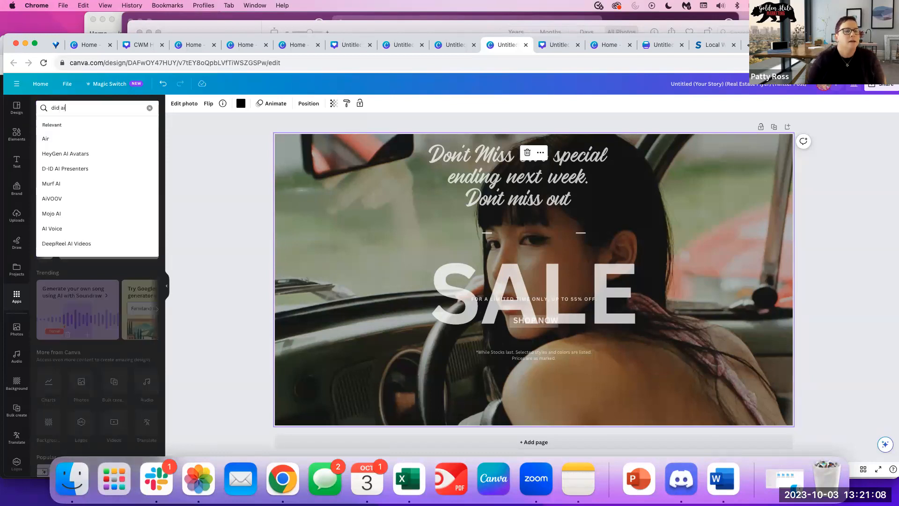
{"action": "left_click", "coordinate": [70, 169]}
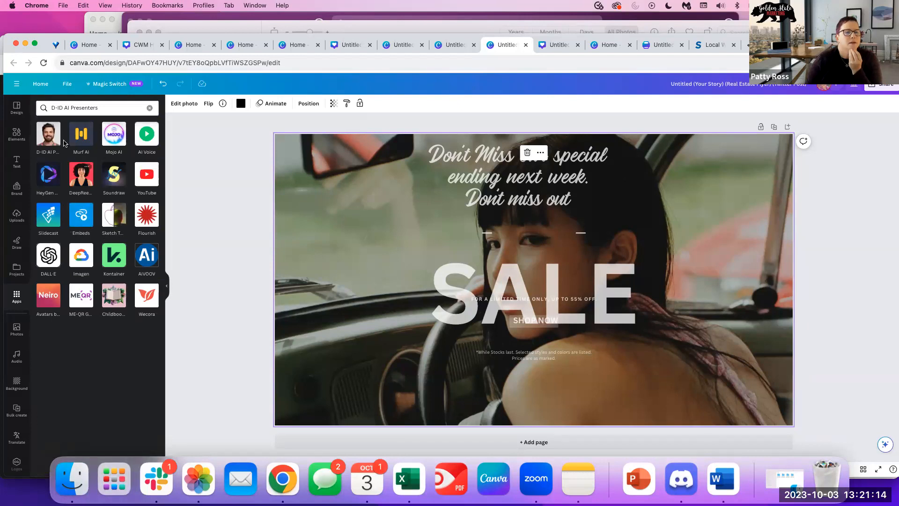
In D-ID AI Presenters, choose the second presenter, Guy voice and cheerful style.
{"action": "left_click", "coordinate": [48, 136]}
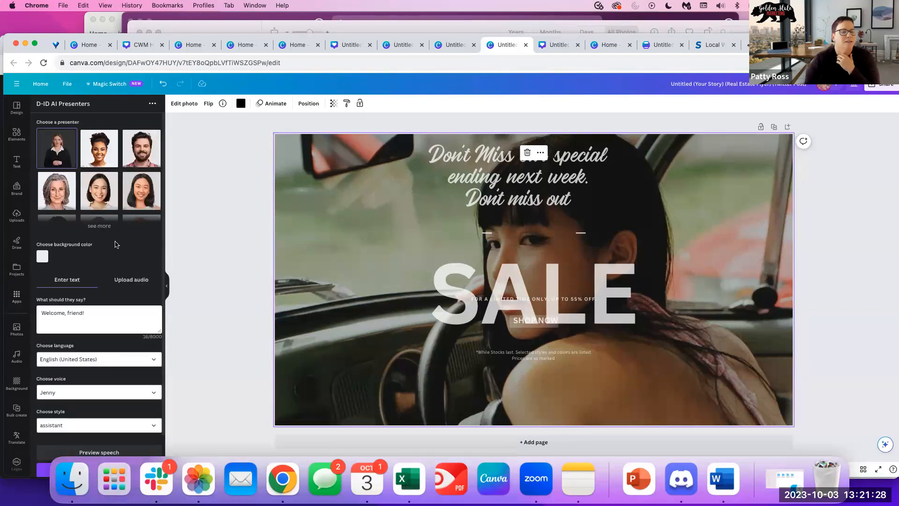
{"action": "scroll", "coordinate": [117, 244], "scroll_direction": "down", "scroll_amount": 2}
{"action": "scroll", "coordinate": [124, 338], "scroll_direction": "up", "scroll_amount": 2}
{"action": "scroll", "coordinate": [125, 337], "scroll_direction": "down", "scroll_amount": 2}
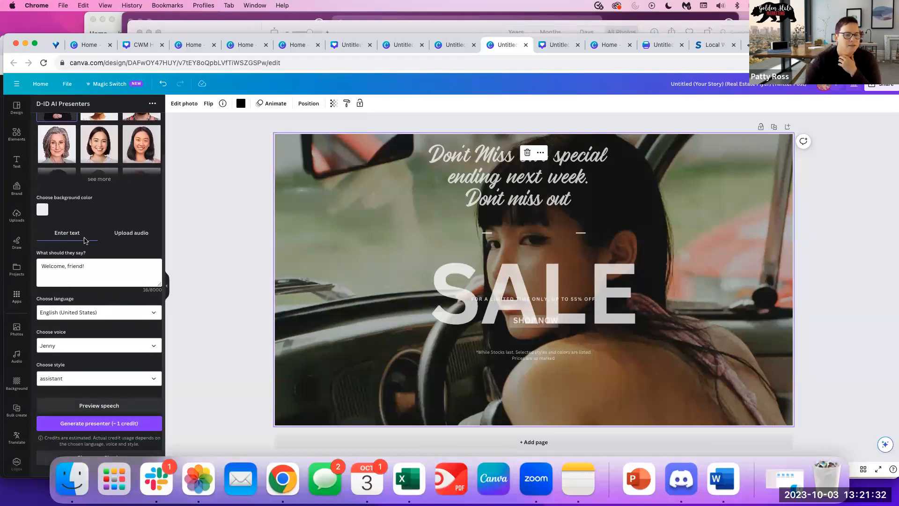
{"action": "scroll", "coordinate": [87, 240], "scroll_direction": "up", "scroll_amount": 2}
{"action": "left_click", "coordinate": [95, 149]}
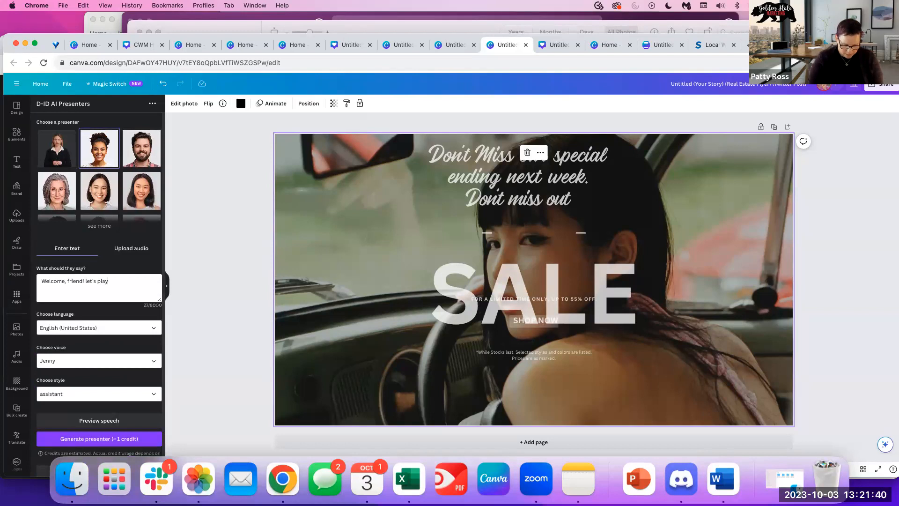
{"action": "type", "text": "anva"}
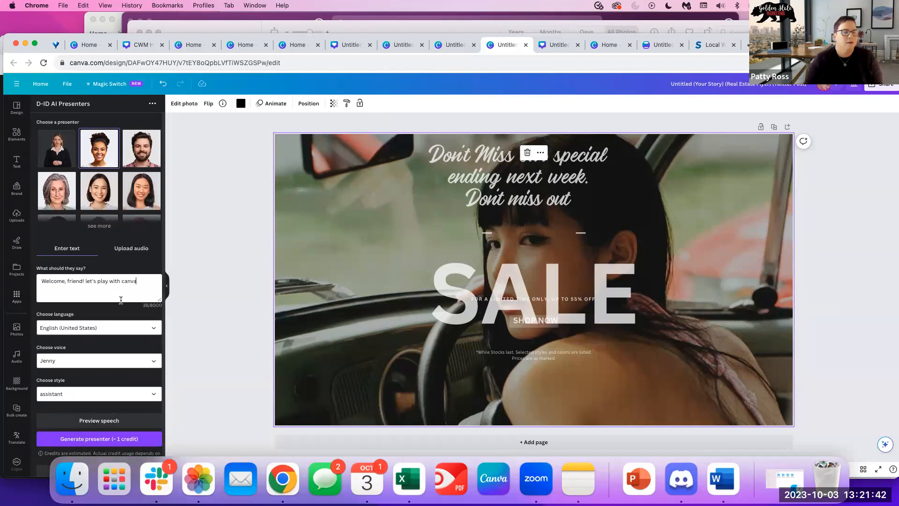
{"action": "left_click", "coordinate": [91, 358]}
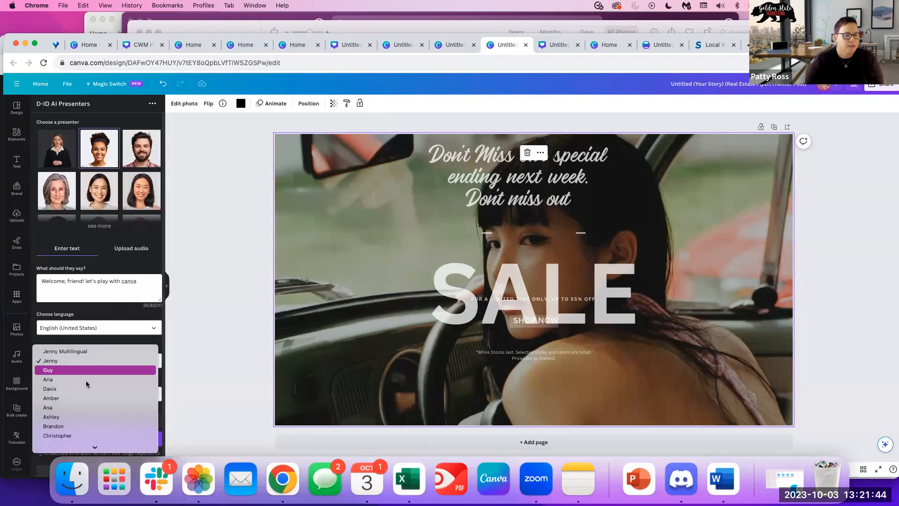
{"action": "left_click", "coordinate": [89, 371]}
{"action": "left_click", "coordinate": [83, 393]}
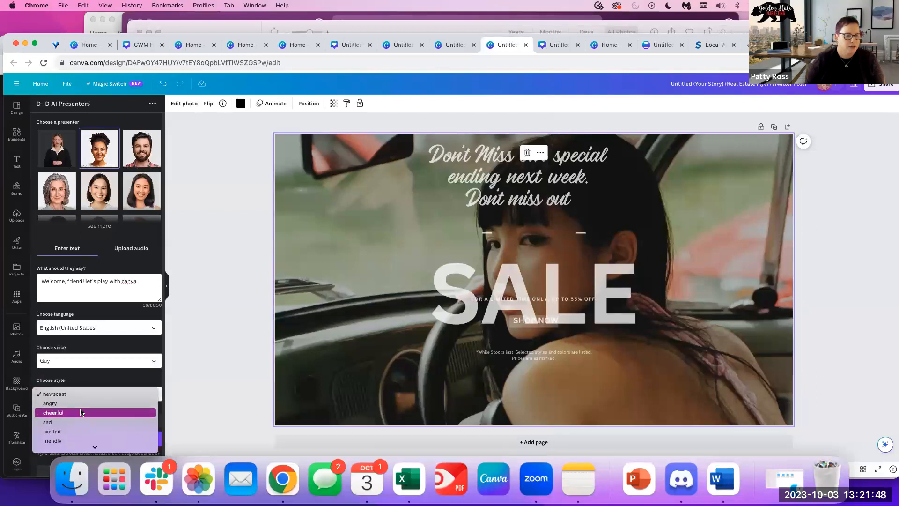
{"action": "left_click", "coordinate": [80, 412]}
Generate the presenter and connect a D-ID account by entering its e-mail and password.
{"action": "scroll", "coordinate": [94, 416], "scroll_direction": "down", "scroll_amount": 1}
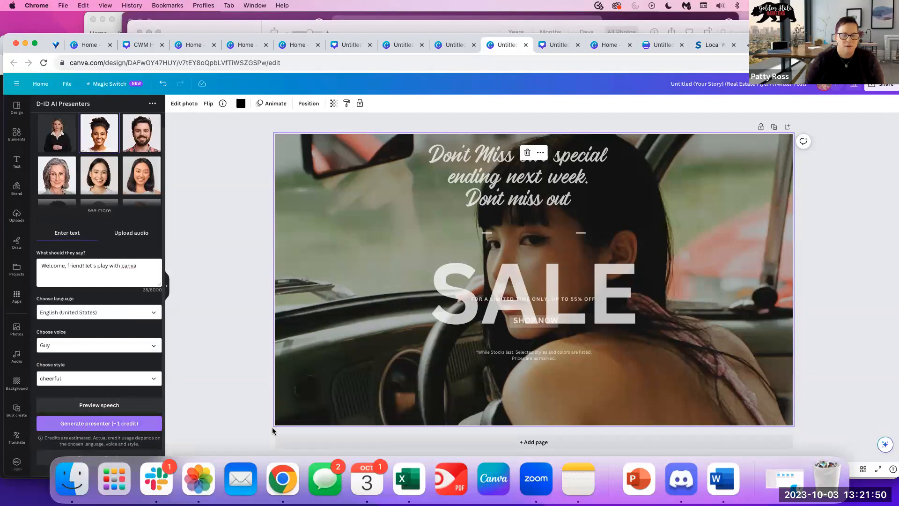
{"action": "left_click", "coordinate": [96, 423]}
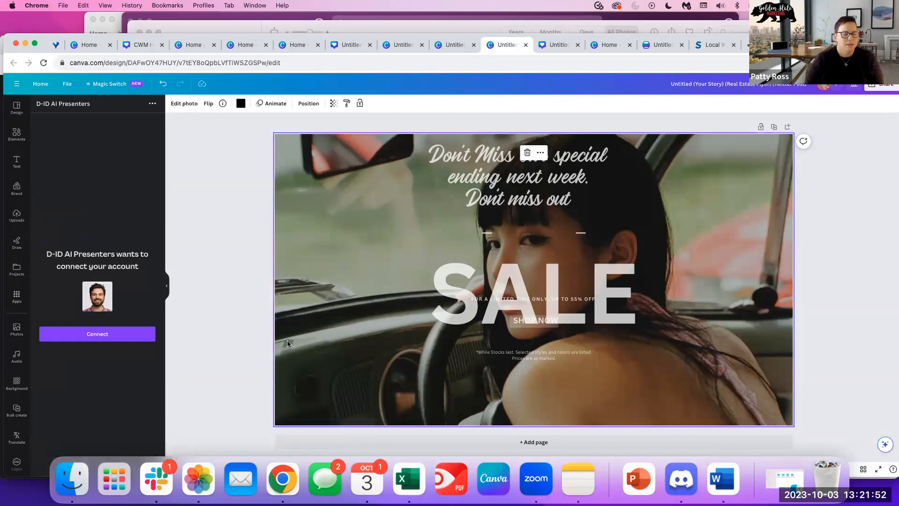
{"action": "left_click", "coordinate": [82, 334]}
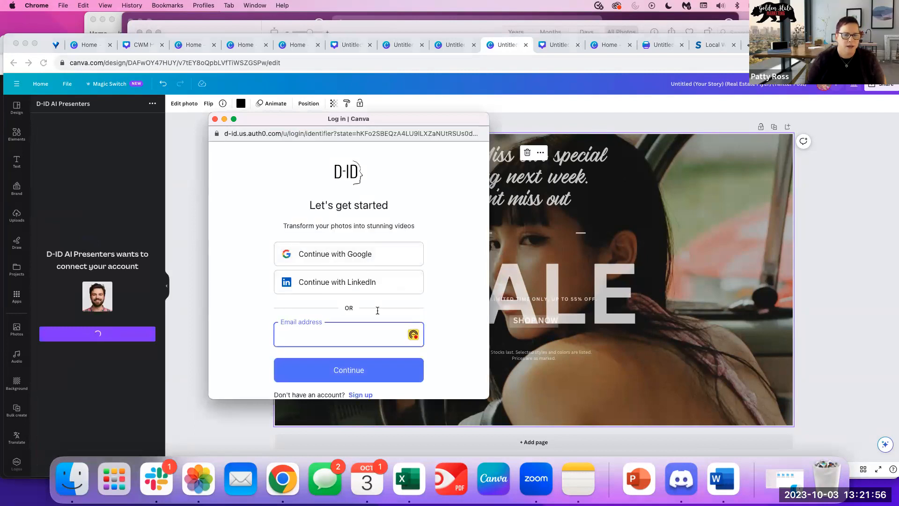
{"action": "left_click", "coordinate": [329, 336]}
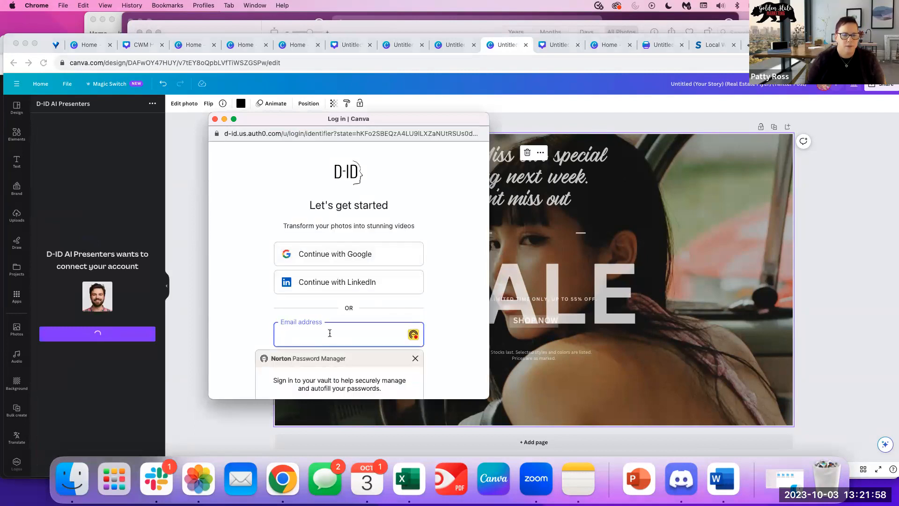
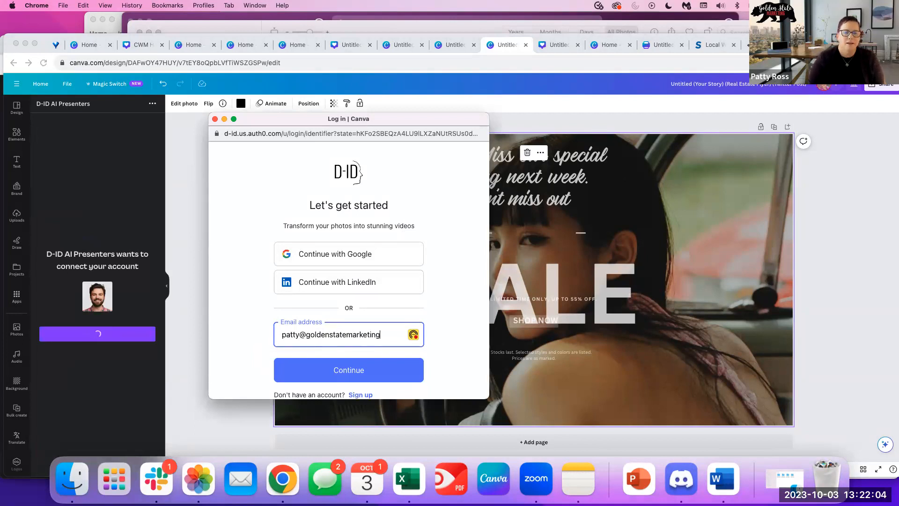
{"action": "left_click", "coordinate": [316, 377]}
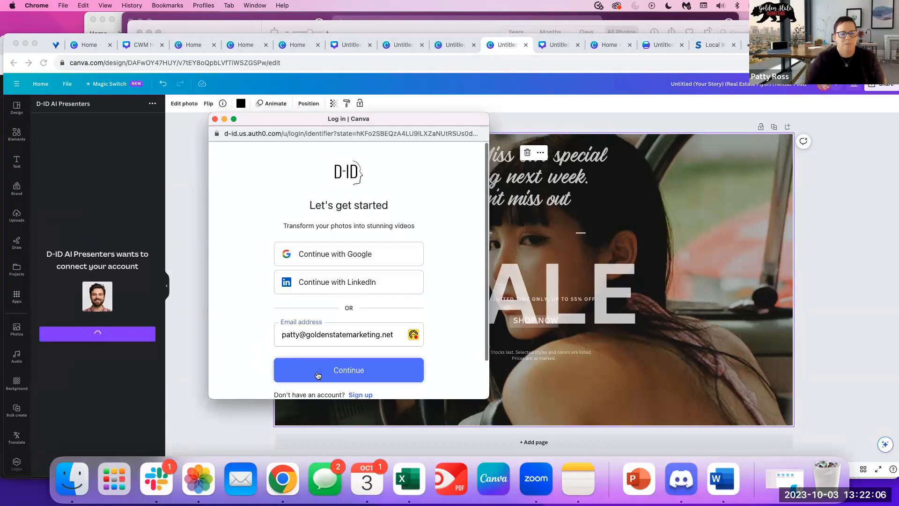
{"action": "left_click", "coordinate": [326, 298]}
{"action": "type", "text": "•••••••••••"}
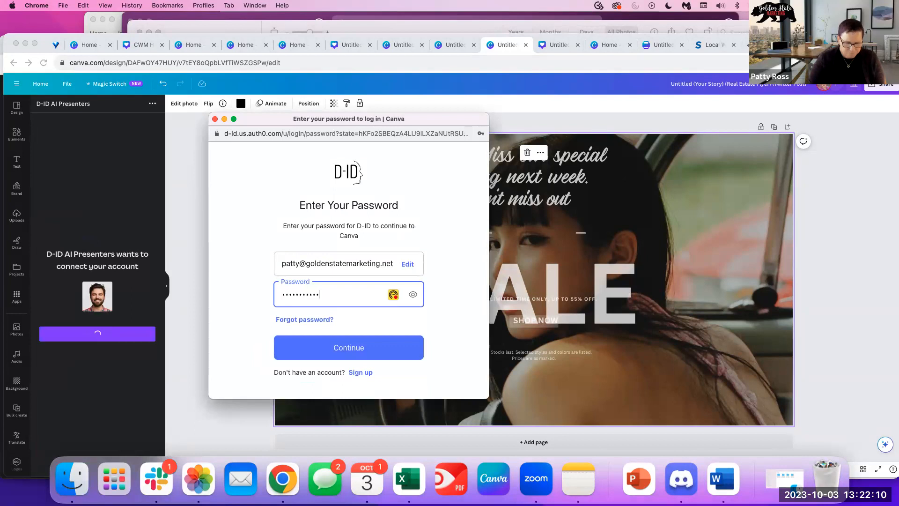
{"action": "left_click", "coordinate": [321, 357]}
Preview the spoken welcome message, then switch the voice to Jenny and preview again.
{"action": "scroll", "coordinate": [82, 373], "scroll_direction": "down", "scroll_amount": 1}
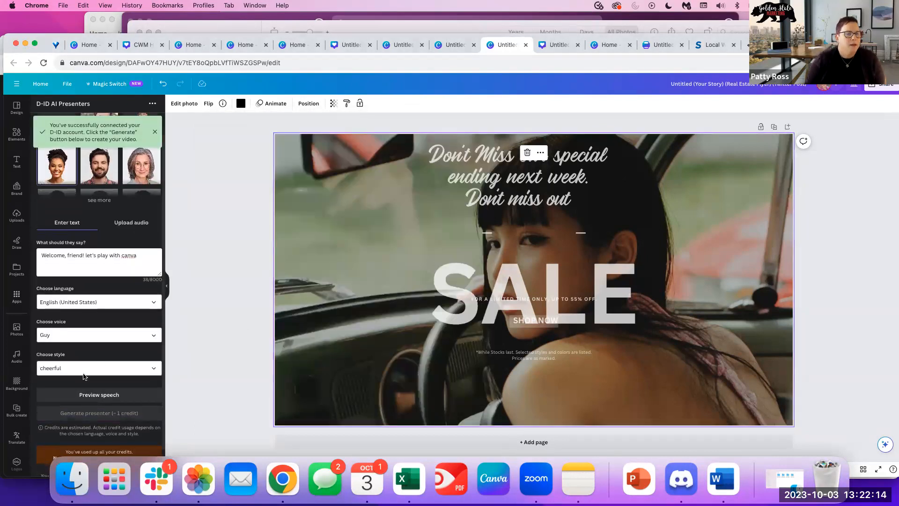
{"action": "scroll", "coordinate": [92, 410], "scroll_direction": "down", "scroll_amount": 3}
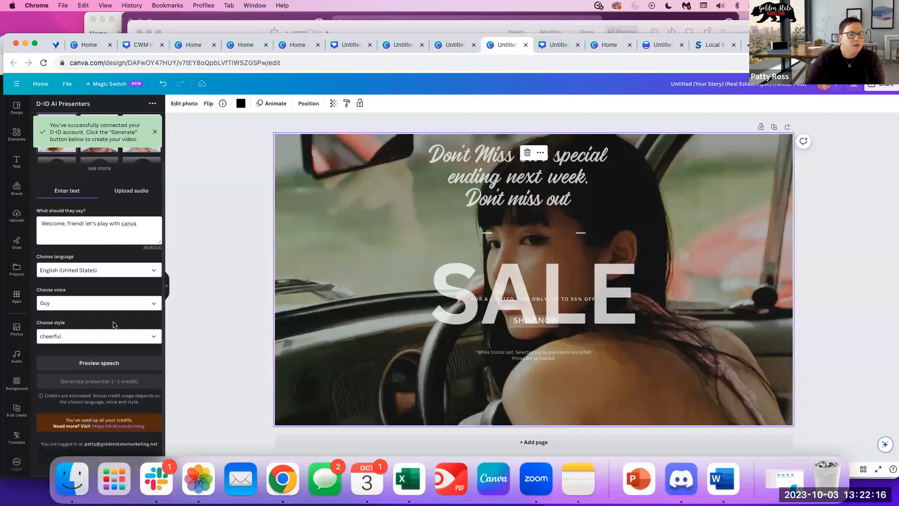
{"action": "scroll", "coordinate": [83, 258], "scroll_direction": "up", "scroll_amount": 5}
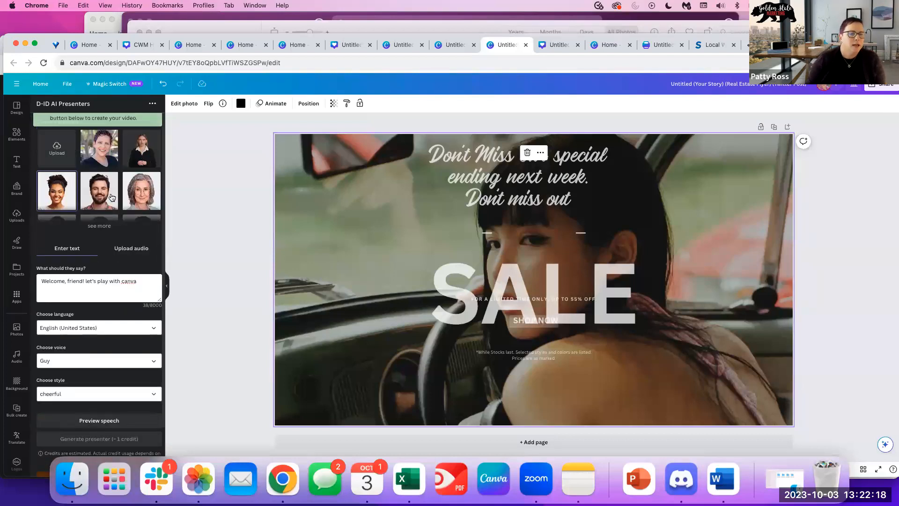
{"action": "scroll", "coordinate": [140, 258], "scroll_direction": "down", "scroll_amount": 2}
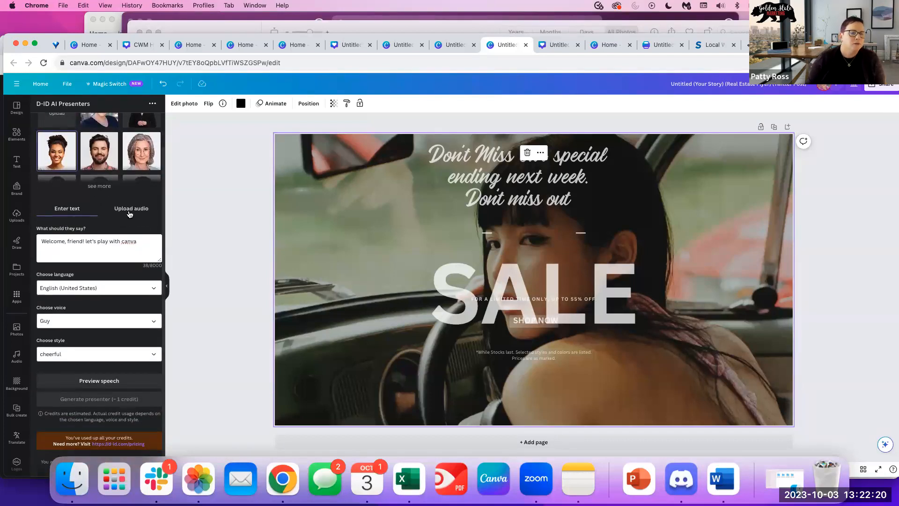
{"action": "scroll", "coordinate": [137, 374], "scroll_direction": "down", "scroll_amount": 1}
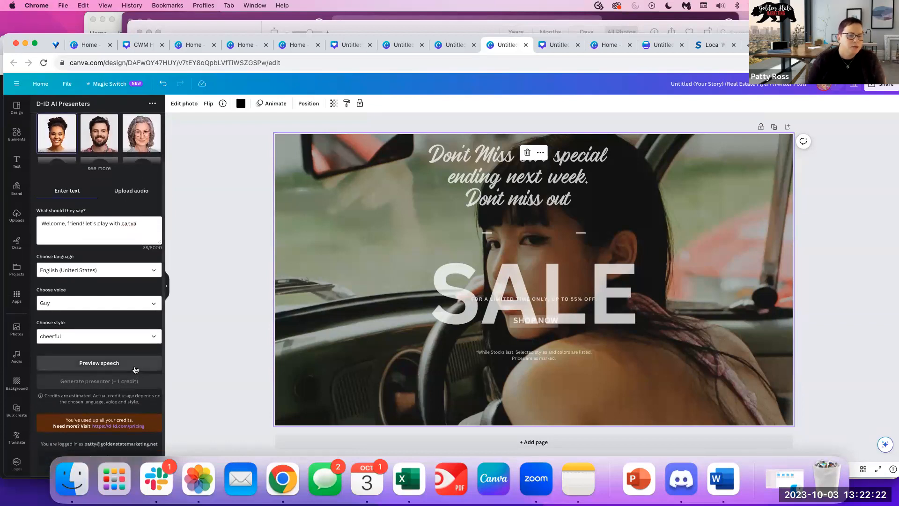
{"action": "left_click", "coordinate": [97, 366]}
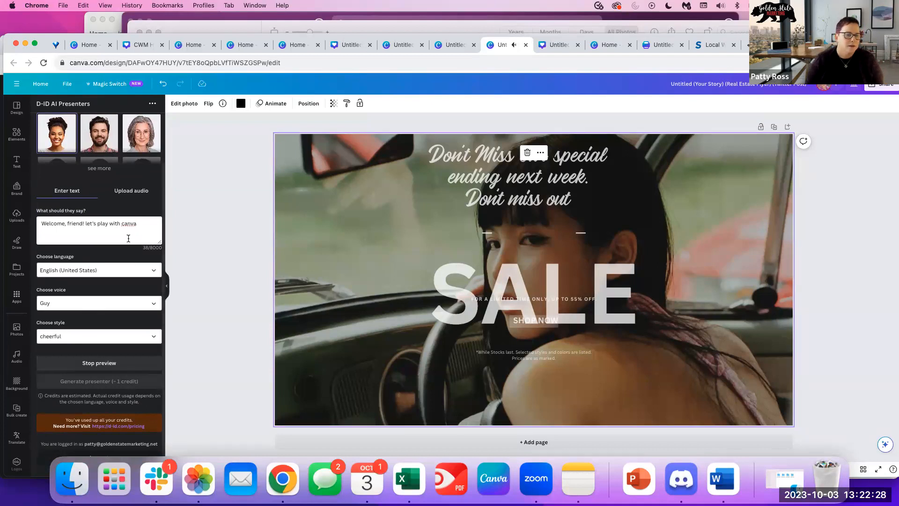
{"action": "left_click", "coordinate": [125, 303]}
{"action": "left_click", "coordinate": [112, 294]}
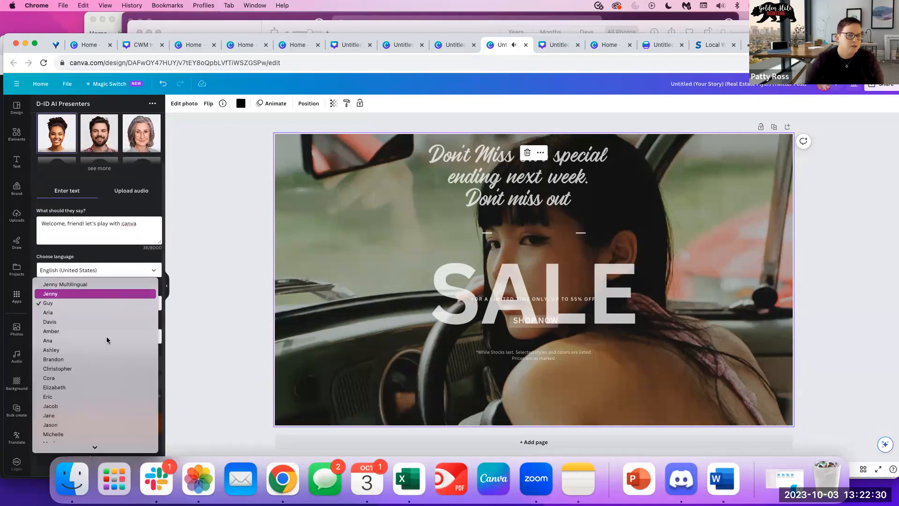
{"action": "left_click", "coordinate": [106, 368]}
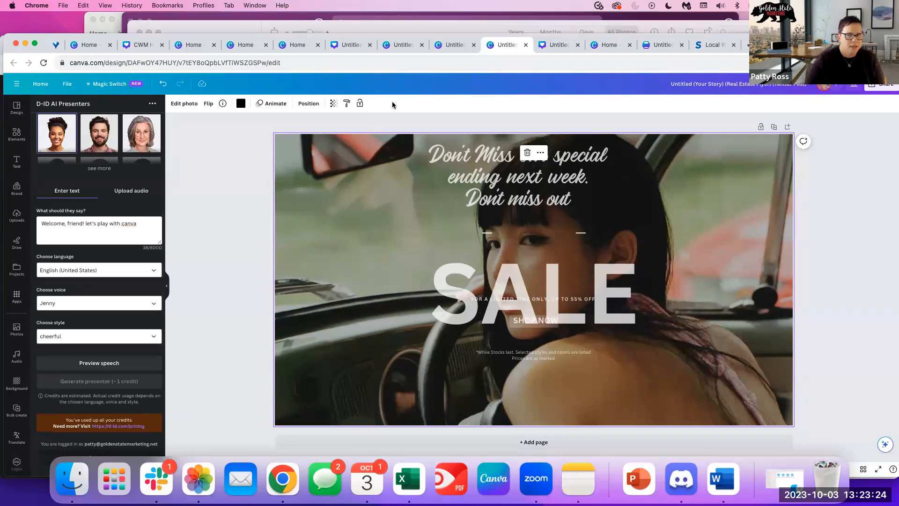
Bring ChatGPT to the front and start a new blank GPT-4 chat.
{"action": "left_click_drag", "start_coordinate": [170, 36], "coordinate": [185, 117]}
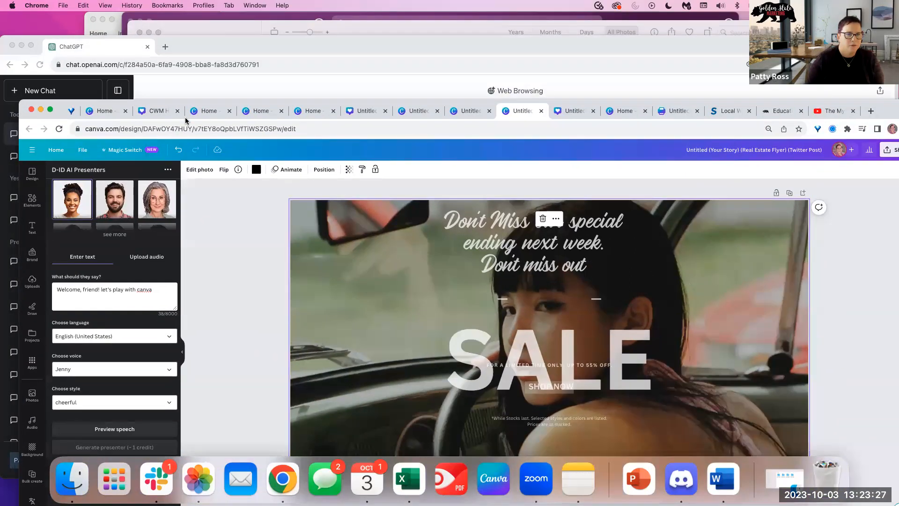
{"action": "left_click", "coordinate": [124, 49]}
{"action": "left_click", "coordinate": [45, 96]}
{"action": "mouse_move", "coordinate": [571, 107]}
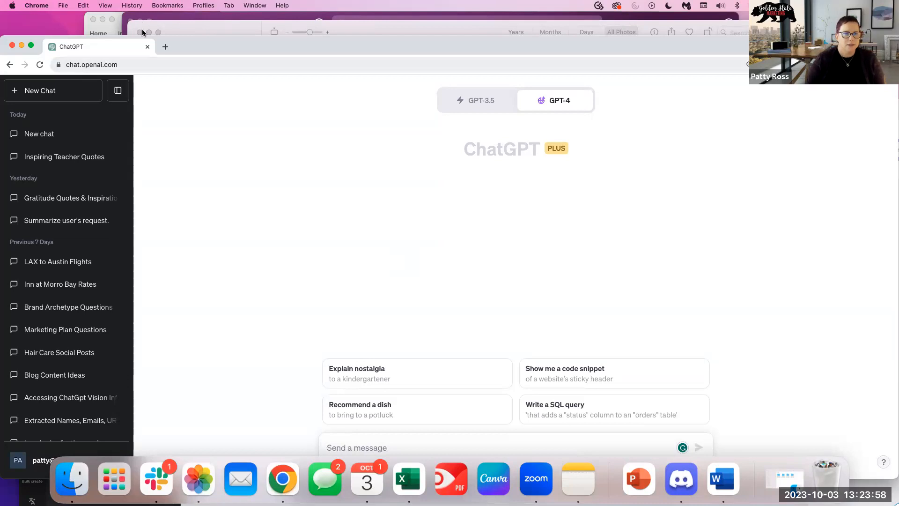
Rearrange the windows, open a new browser tab and return to the Canva home page.
{"action": "left_click_drag", "start_coordinate": [172, 46], "coordinate": [348, 95]}
{"action": "left_click_drag", "start_coordinate": [266, 99], "coordinate": [120, 128]}
{"action": "key", "text": "super+t"}
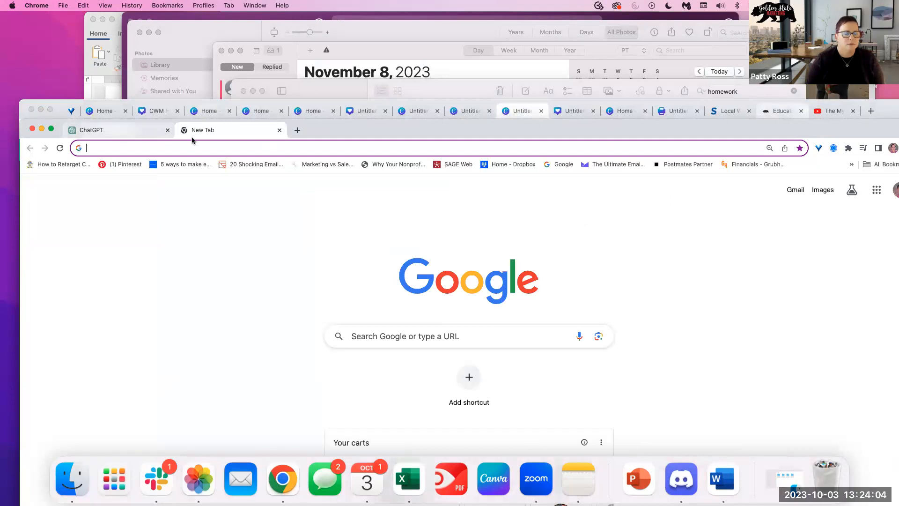
{"action": "left_click_drag", "start_coordinate": [210, 130], "coordinate": [201, 110]}
{"action": "left_click", "coordinate": [100, 110]}
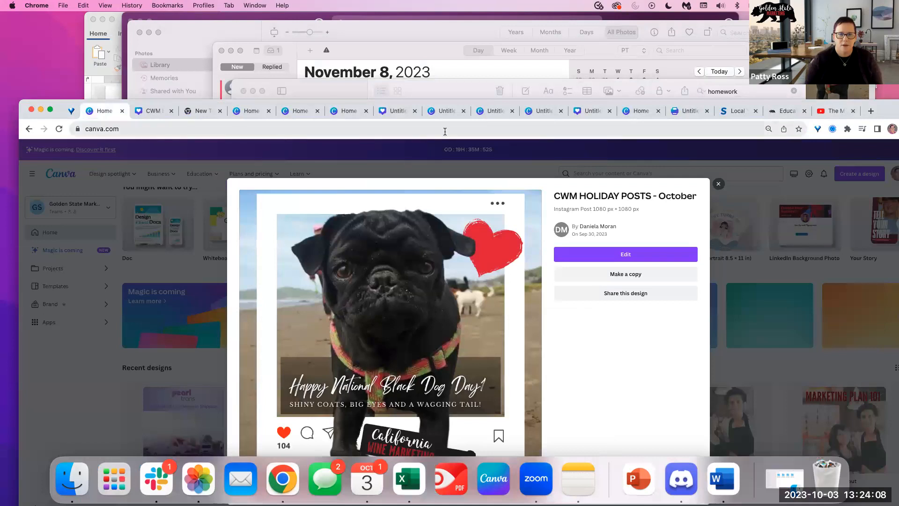
Close the design preview and create a new square Instagram post.
{"action": "left_click_drag", "start_coordinate": [436, 100], "coordinate": [414, 37]}
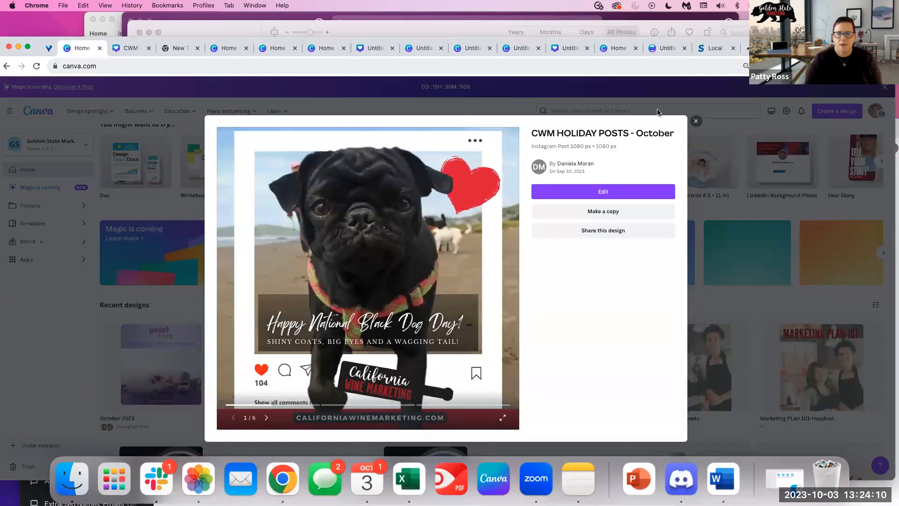
{"action": "left_click", "coordinate": [837, 117]}
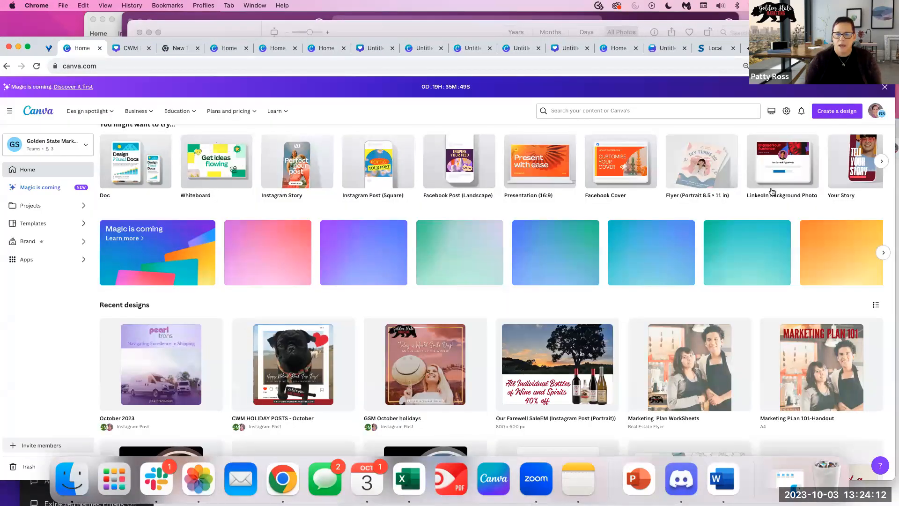
{"action": "left_click", "coordinate": [837, 111]}
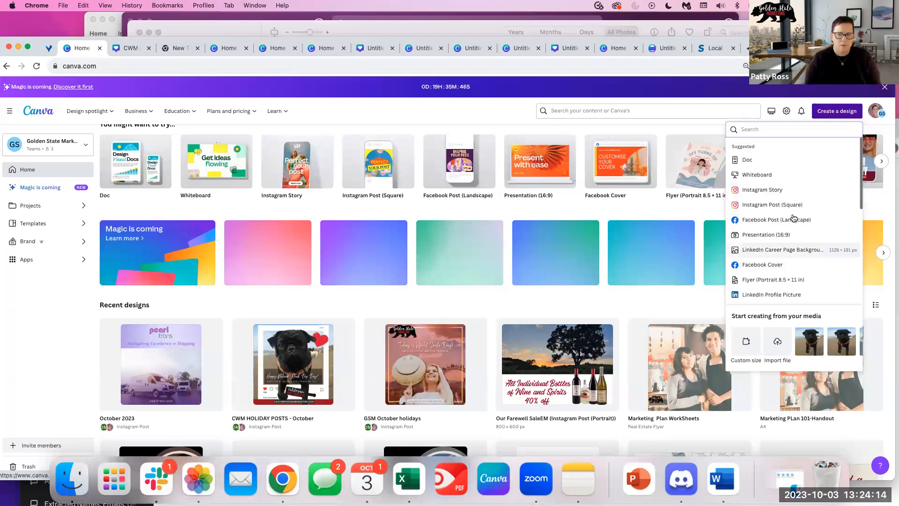
{"action": "left_click", "coordinate": [785, 206]}
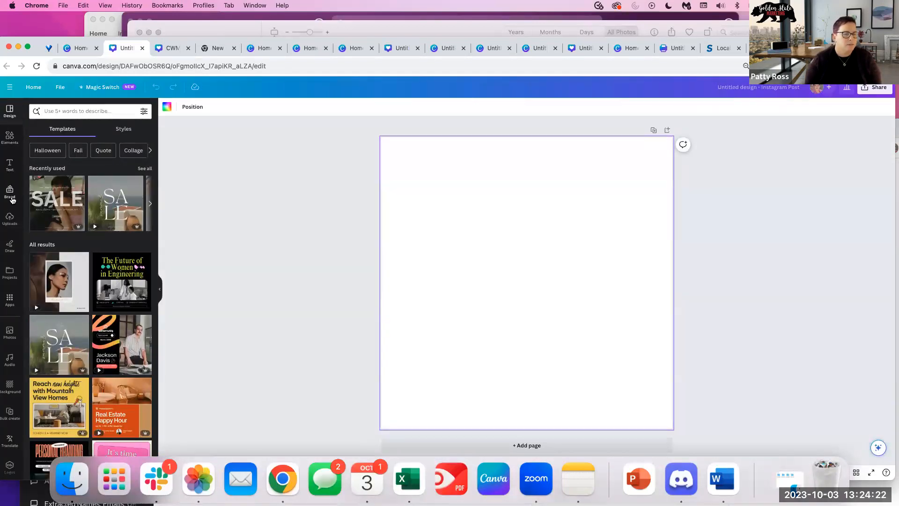
Add the beach pug photo from Uploads and stretch it to fill the page.
{"action": "left_click", "coordinate": [8, 220]}
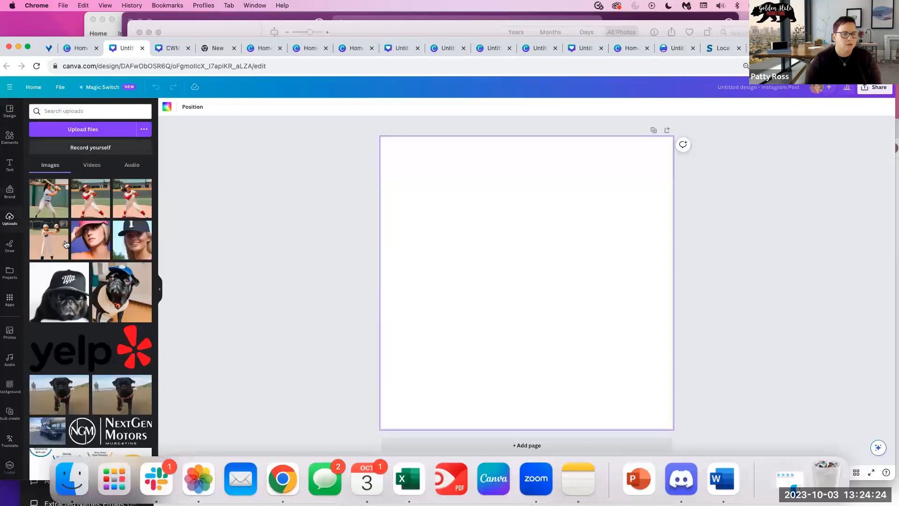
{"action": "scroll", "coordinate": [92, 368], "scroll_direction": "down", "scroll_amount": 2}
{"action": "scroll", "coordinate": [91, 369], "scroll_direction": "down", "scroll_amount": 1}
{"action": "left_click", "coordinate": [83, 307]}
{"action": "left_click_drag", "start_coordinate": [486, 266], "coordinate": [435, 183]}
{"action": "left_click_drag", "start_coordinate": [569, 263], "coordinate": [689, 342]}
{"action": "left_click_drag", "start_coordinate": [534, 343], "coordinate": [535, 428]}
{"action": "left_click", "coordinate": [265, 107]}
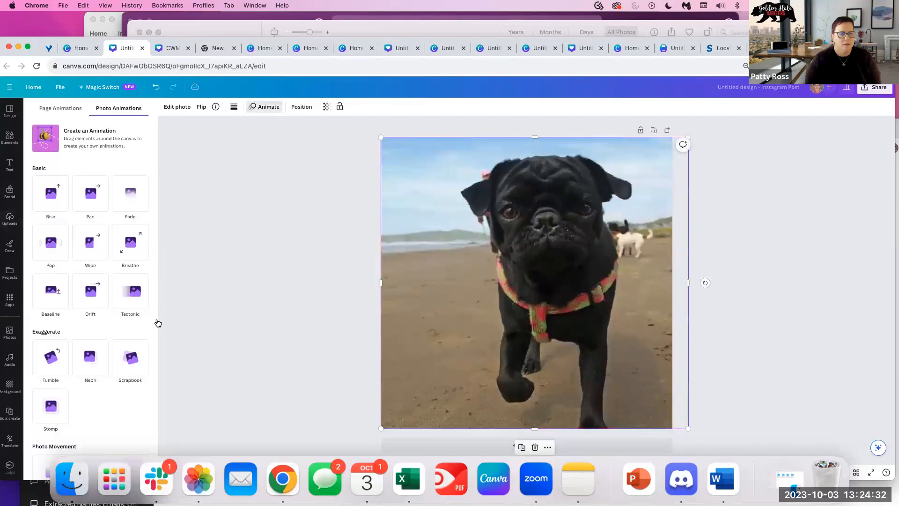
Try the Rise, Wipe, Neon, Scrapbook and Tectonic photo animations on the pug photo.
{"action": "left_click", "coordinate": [53, 197]}
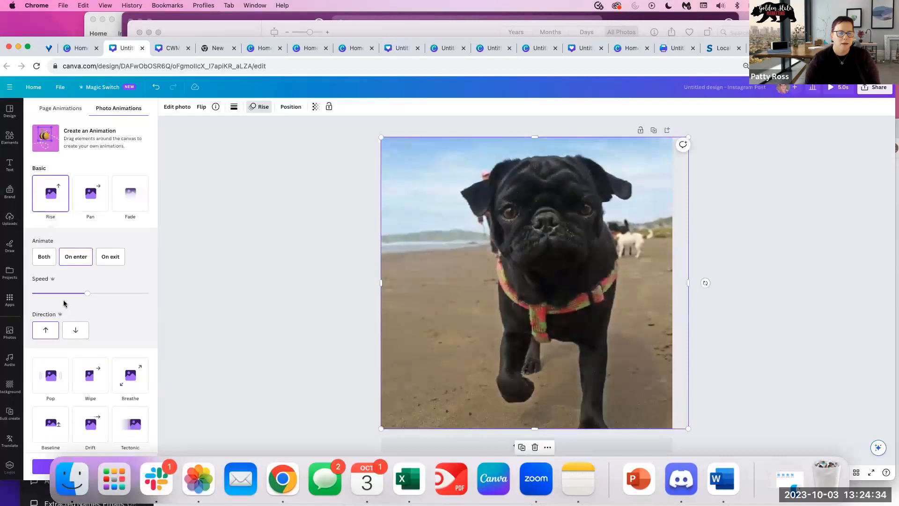
{"action": "left_click", "coordinate": [94, 379]}
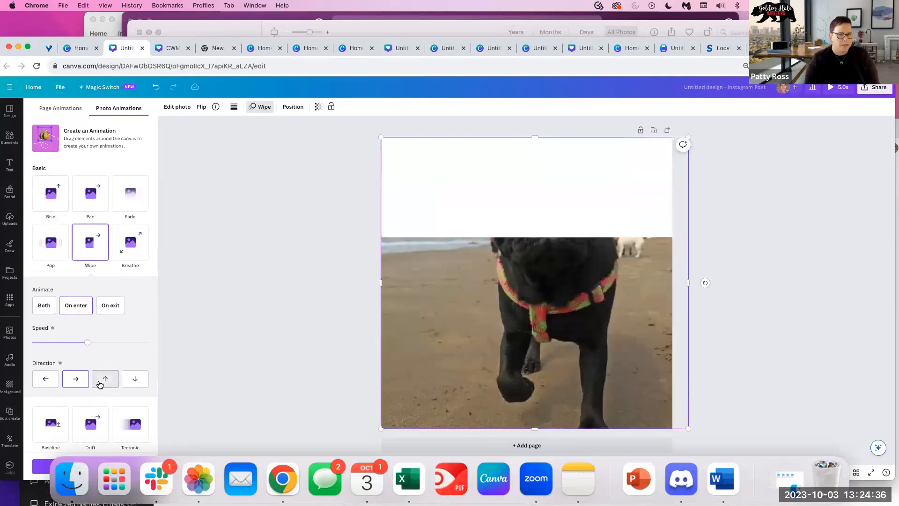
{"action": "scroll", "coordinate": [96, 384], "scroll_direction": "down", "scroll_amount": 2}
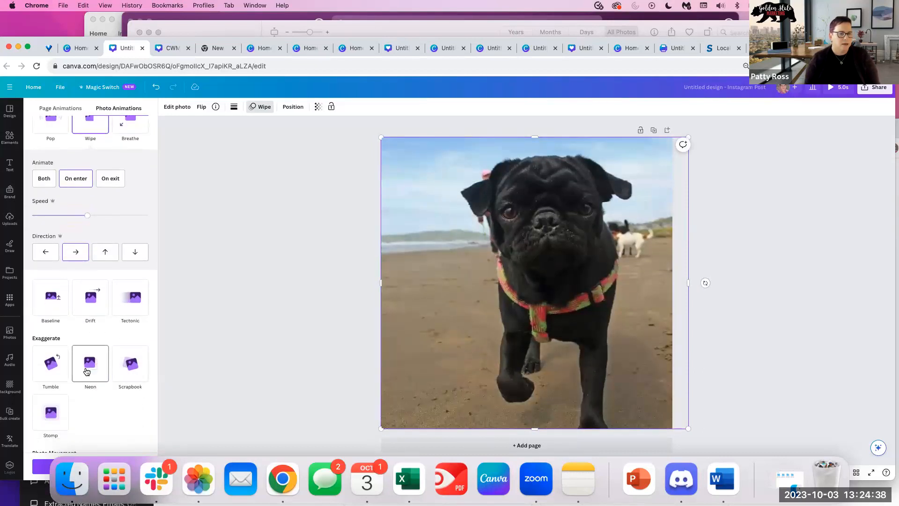
{"action": "left_click", "coordinate": [89, 389]}
{"action": "left_click", "coordinate": [130, 229]}
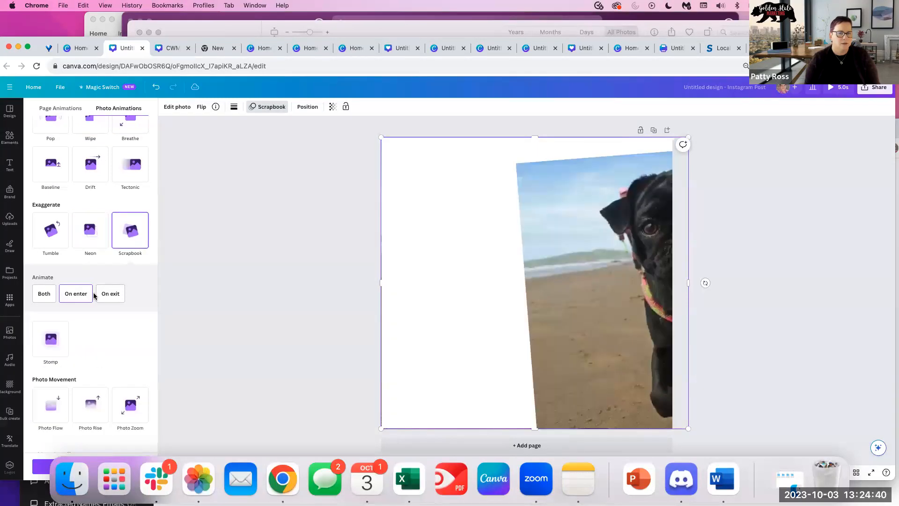
{"action": "left_click", "coordinate": [130, 163]}
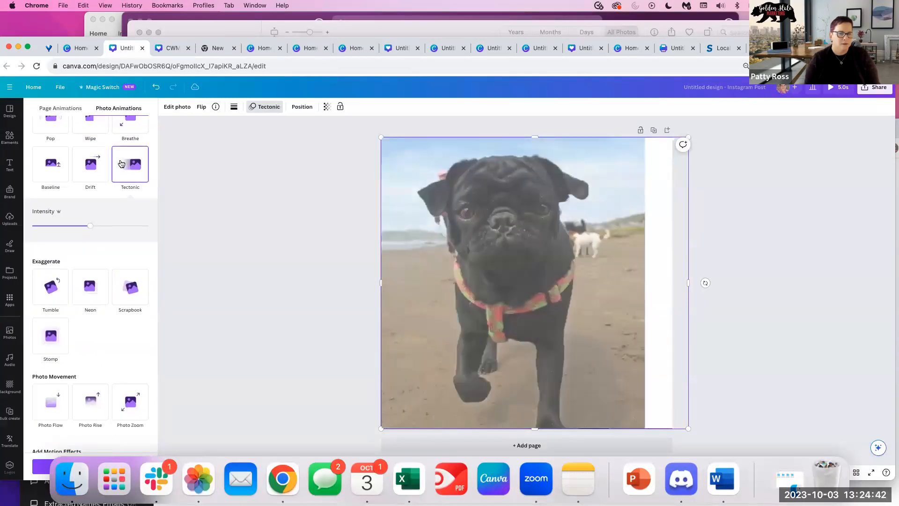
Apply the Neon animation to the pug photo and go back to the Canva home page.
{"action": "scroll", "coordinate": [103, 239], "scroll_direction": "up", "scroll_amount": 2}
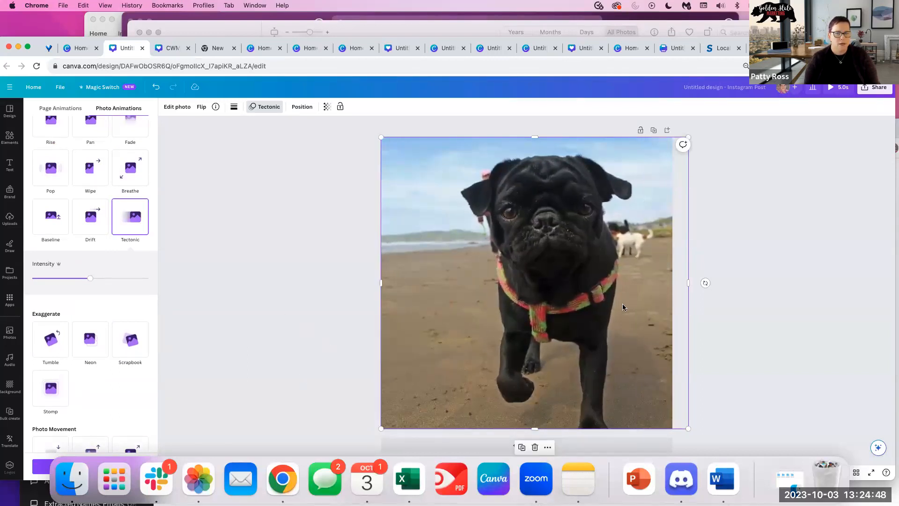
{"action": "scroll", "coordinate": [74, 387], "scroll_direction": "down", "scroll_amount": 5}
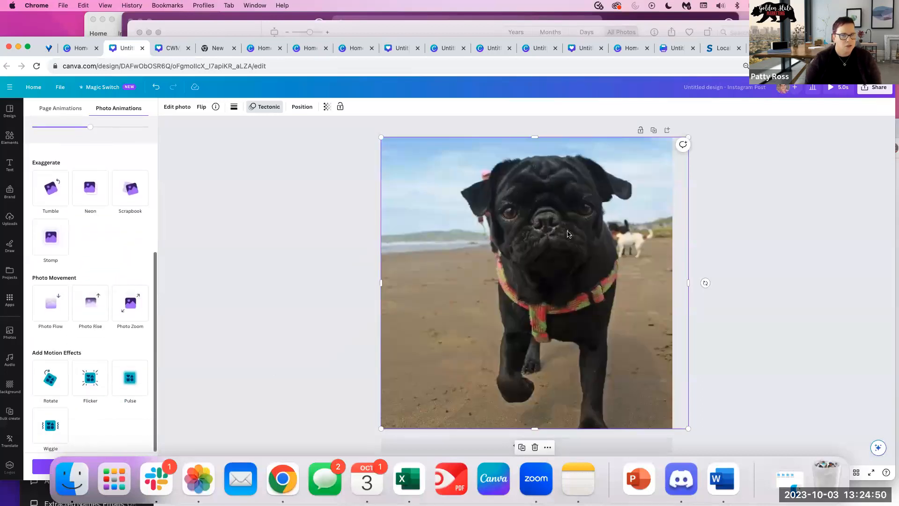
{"action": "scroll", "coordinate": [70, 312], "scroll_direction": "up", "scroll_amount": 1}
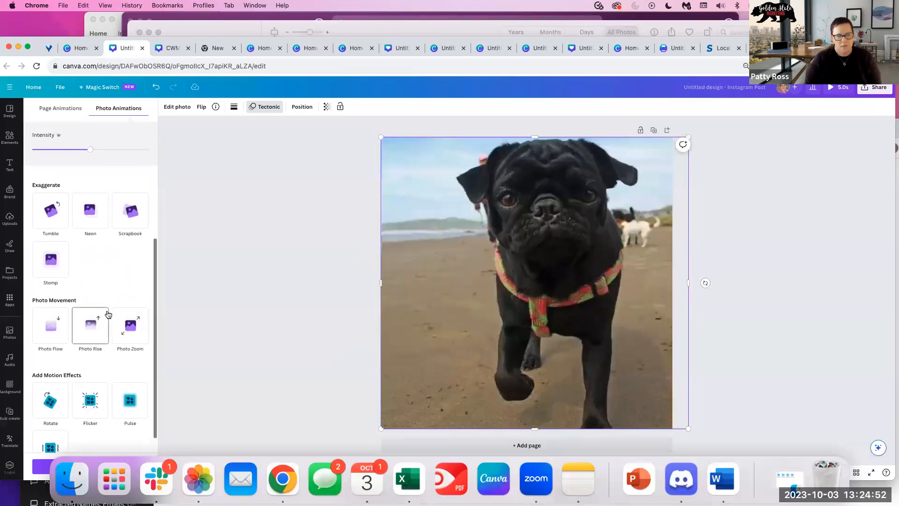
{"action": "scroll", "coordinate": [107, 312], "scroll_direction": "up", "scroll_amount": 1}
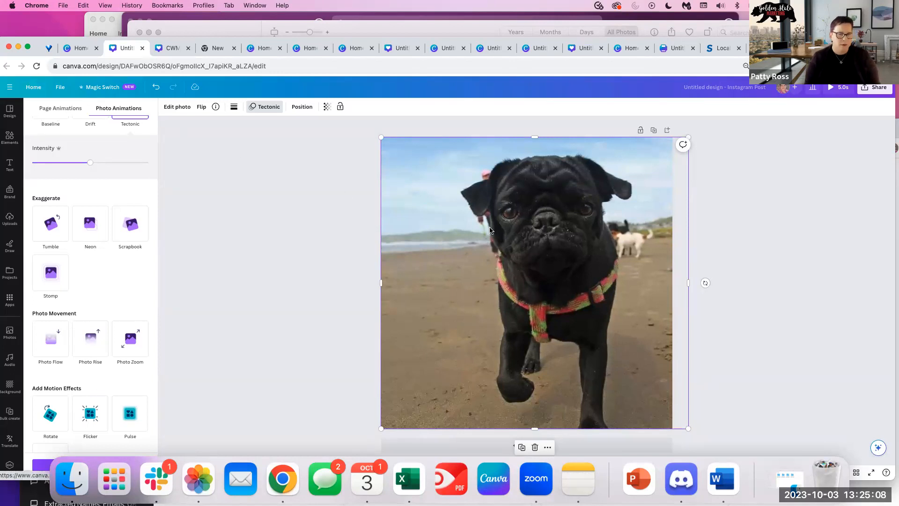
{"action": "left_click", "coordinate": [87, 228]}
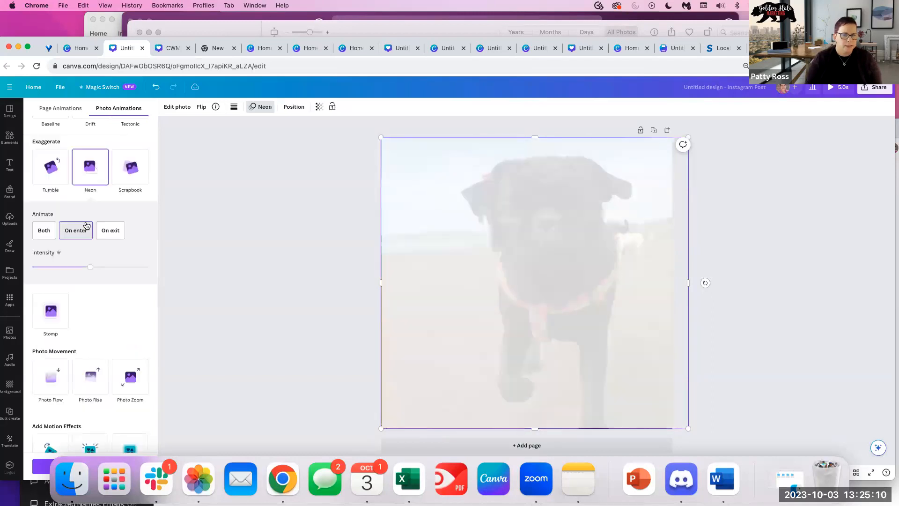
{"action": "left_click", "coordinate": [24, 92]}
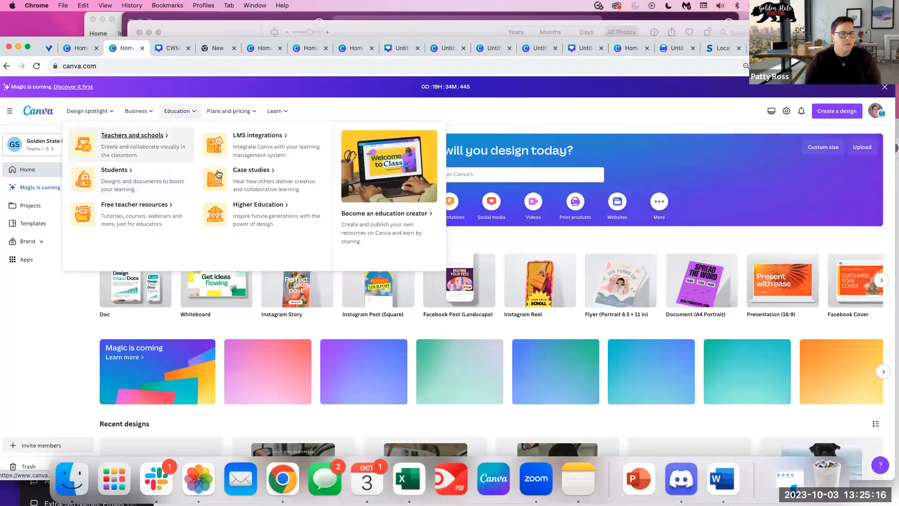
Start a blank square Instagram post in Canva and browse the Apps panel.
{"action": "left_click", "coordinate": [77, 48]}
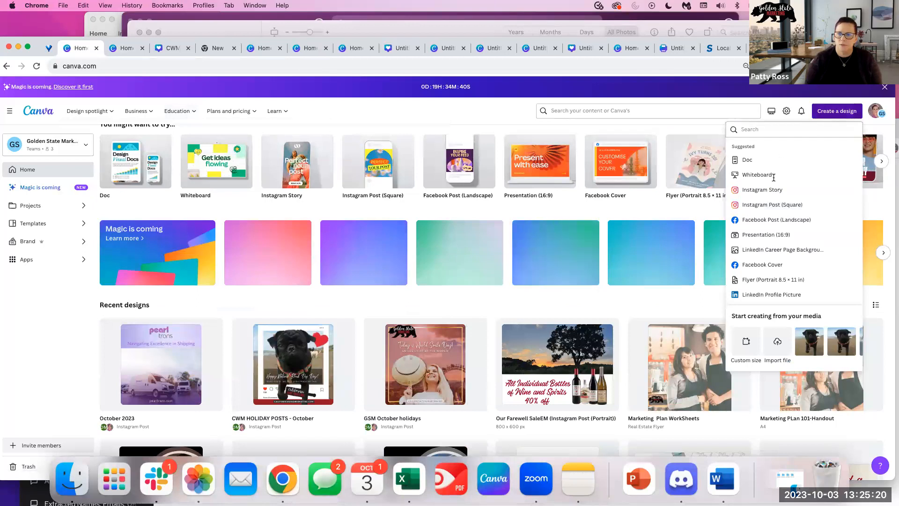
{"action": "left_click", "coordinate": [772, 204]}
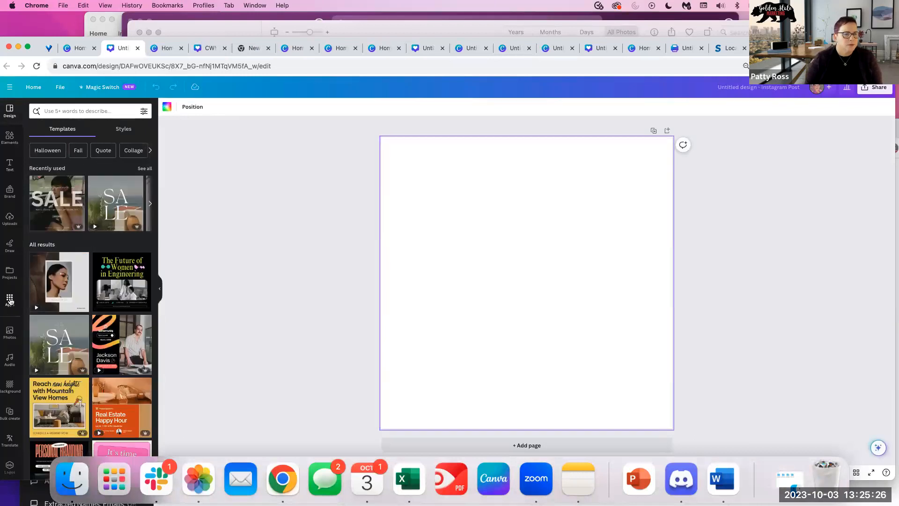
{"action": "left_click", "coordinate": [9, 300]}
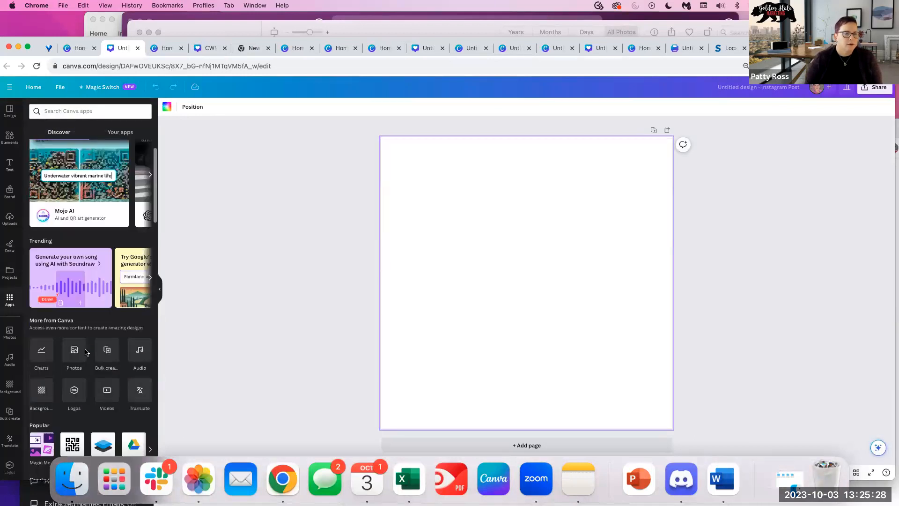
{"action": "scroll", "coordinate": [101, 319], "scroll_direction": "down", "scroll_amount": 3}
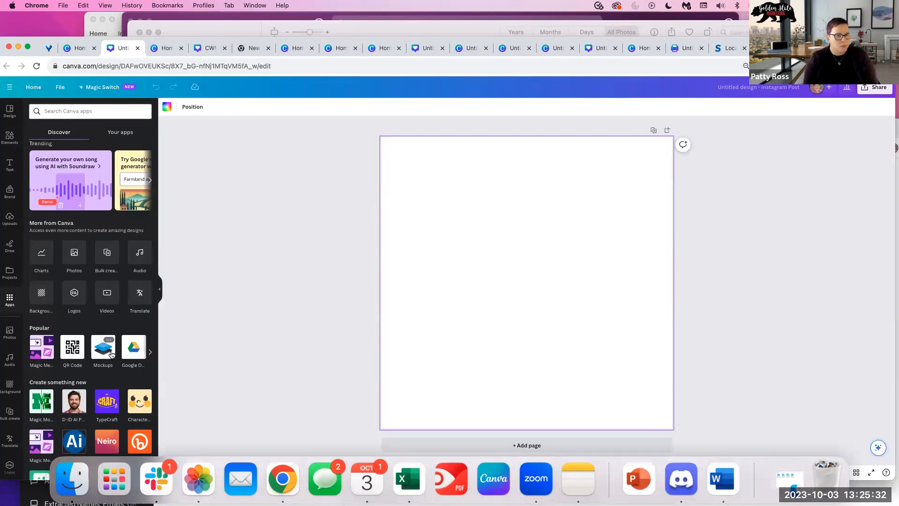
{"action": "scroll", "coordinate": [111, 354], "scroll_direction": "down", "scroll_amount": 2}
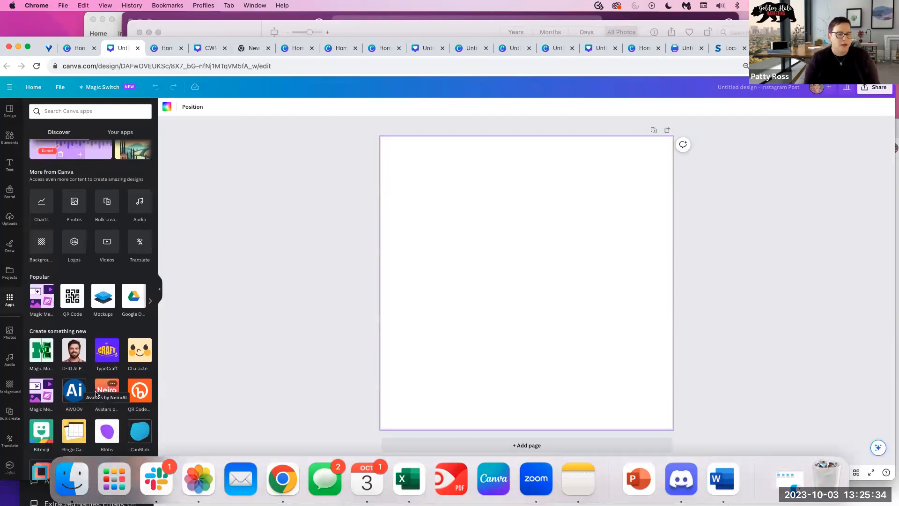
{"action": "scroll", "coordinate": [113, 352], "scroll_direction": "down", "scroll_amount": 3}
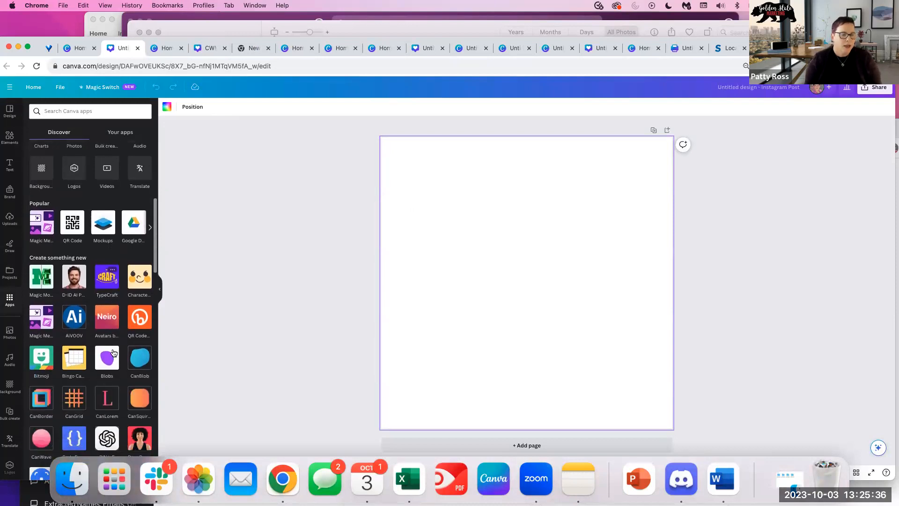
{"action": "scroll", "coordinate": [113, 352], "scroll_direction": "down", "scroll_amount": 3}
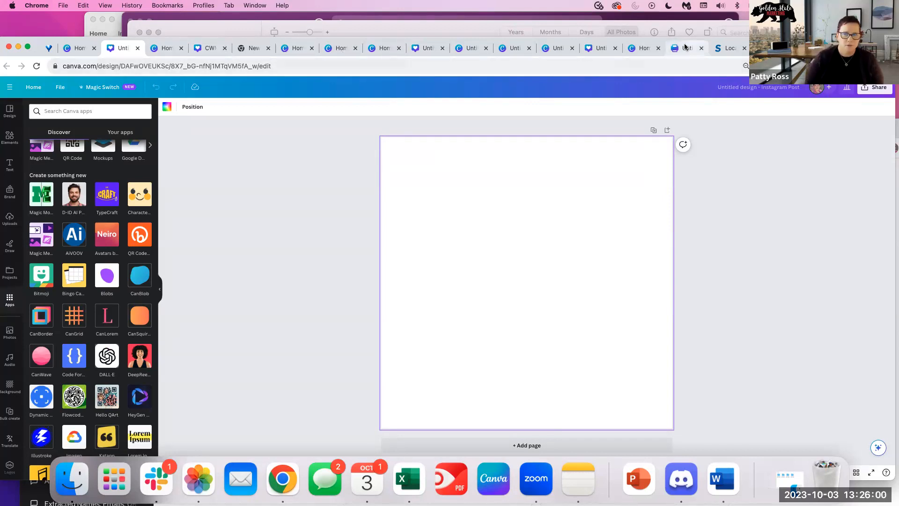
In a new browser tab, enter 'chatgpt' in the address bar.
{"action": "left_click_drag", "start_coordinate": [557, 39], "coordinate": [560, 62]}
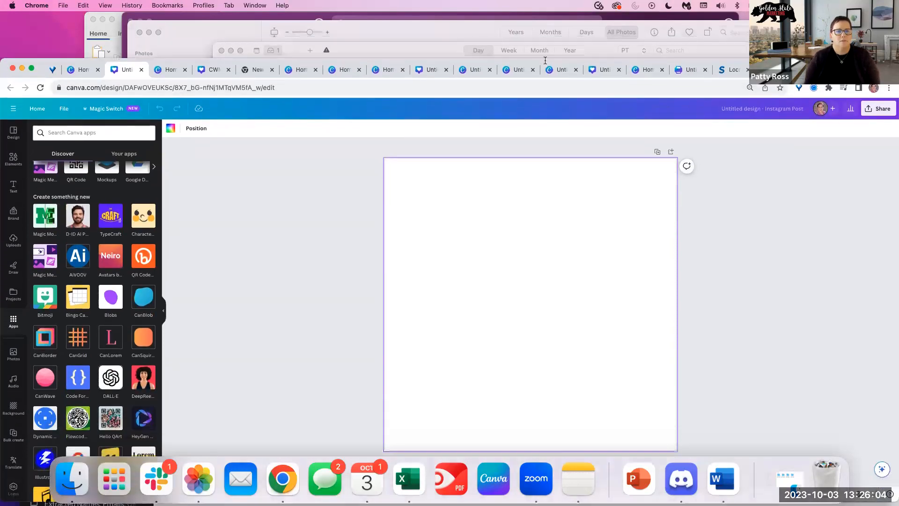
{"action": "left_click", "coordinate": [253, 70]}
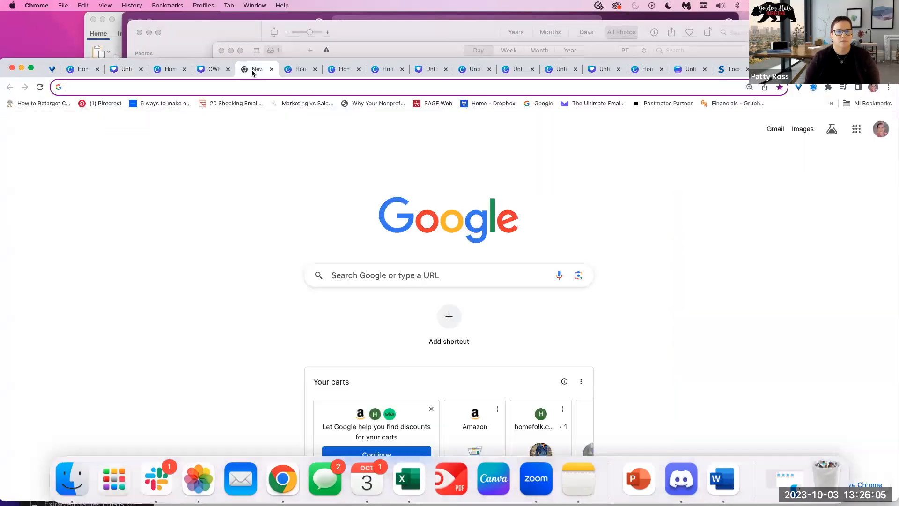
{"action": "left_click", "coordinate": [242, 91]}
{"action": "type", "text": "cha"}
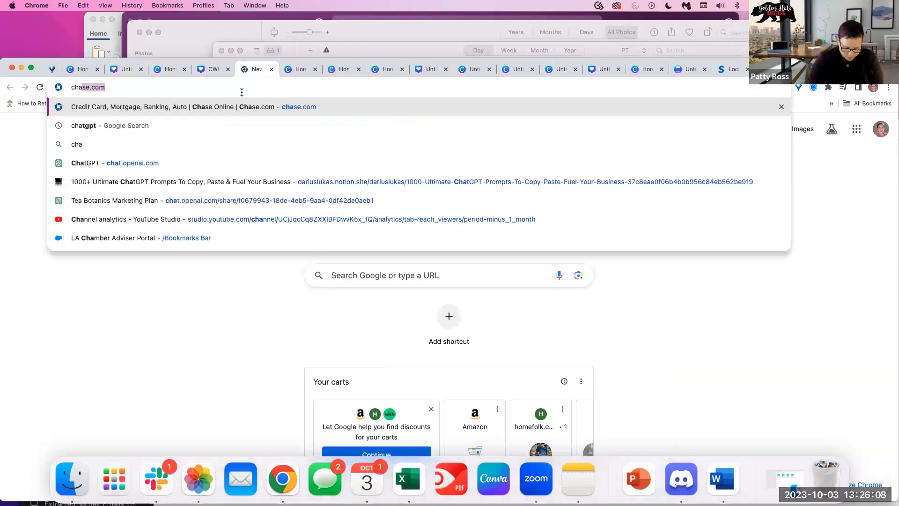
{"action": "type", "text": "tgpt"}
Search Google for chatgpt, open the ChatGPT site, and select the GPT-3.5 model.
{"action": "key", "text": "Return"}
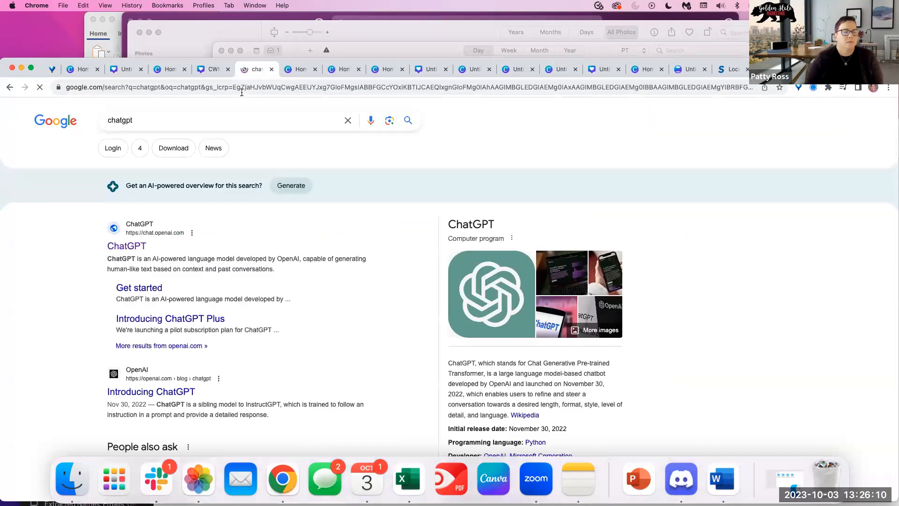
{"action": "left_click", "coordinate": [140, 246]}
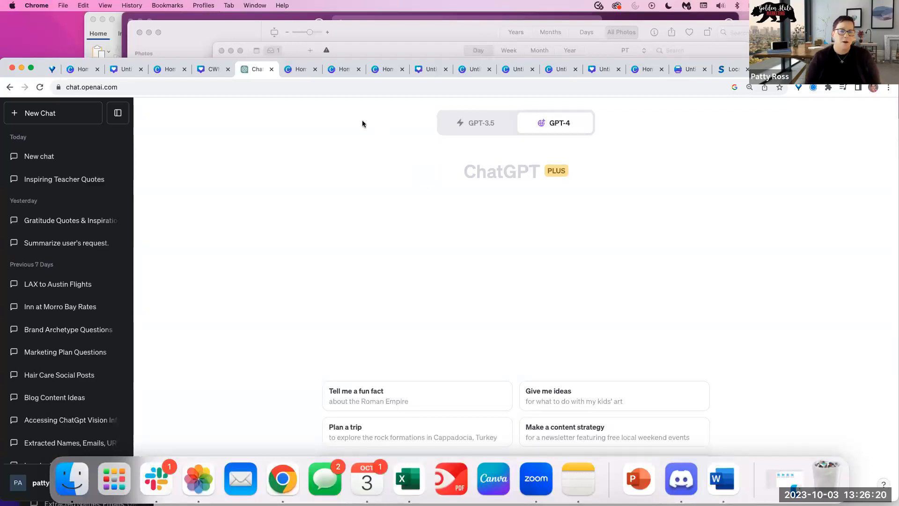
{"action": "left_click_drag", "start_coordinate": [304, 58], "coordinate": [306, 24]}
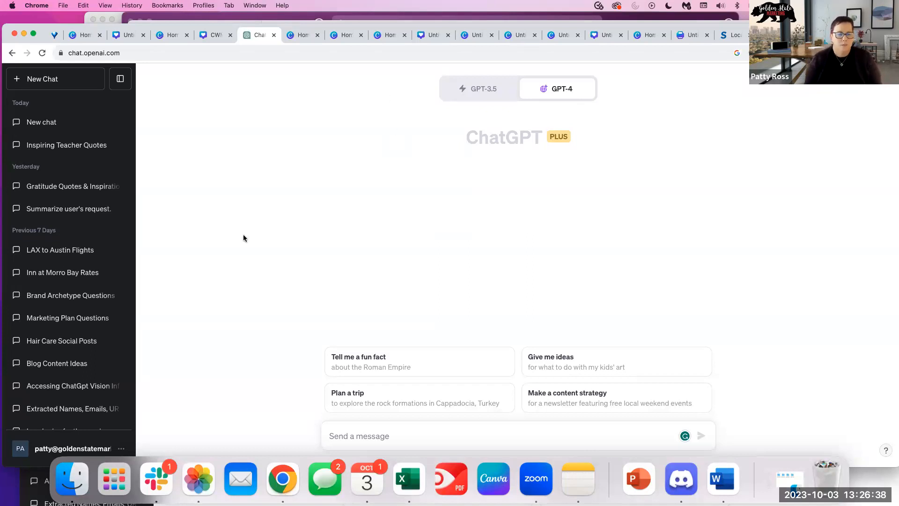
{"action": "left_click", "coordinate": [477, 89]}
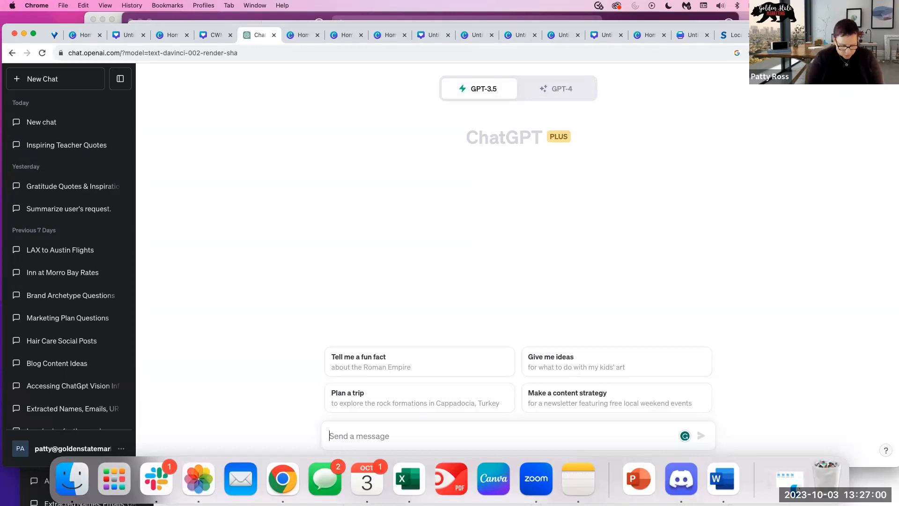
Send ChatGPT a prompt for 20 inspirational running quotes with same-line author citations.
{"action": "type", "text": "Create"}
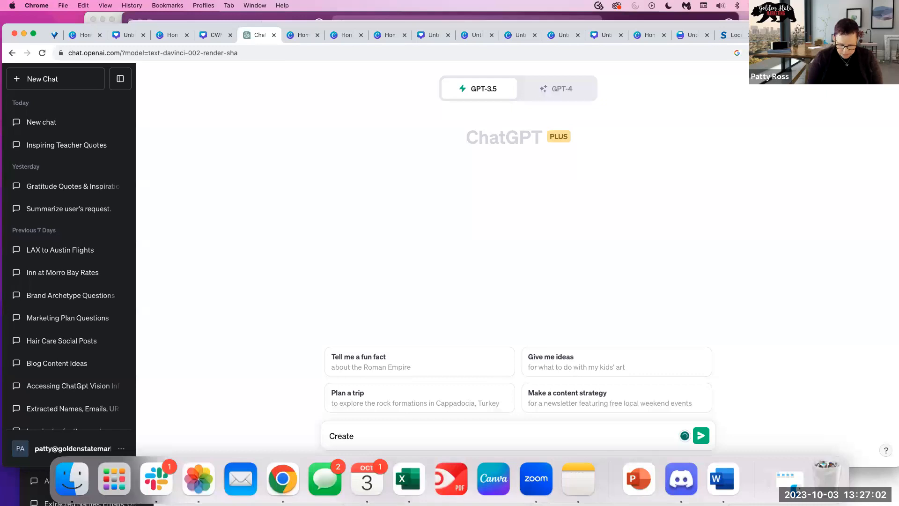
{"action": "type", "text": " 20 inspira"}
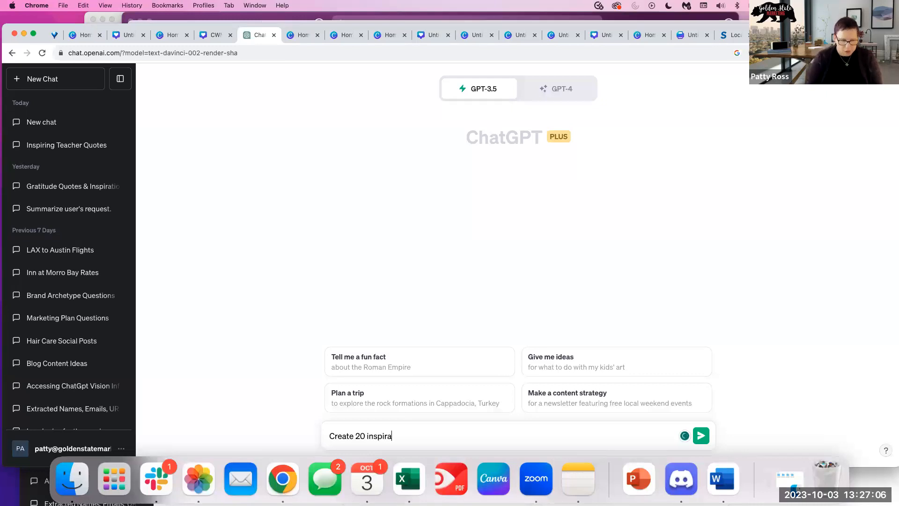
{"action": "type", "text": "tional quotes arbou"}
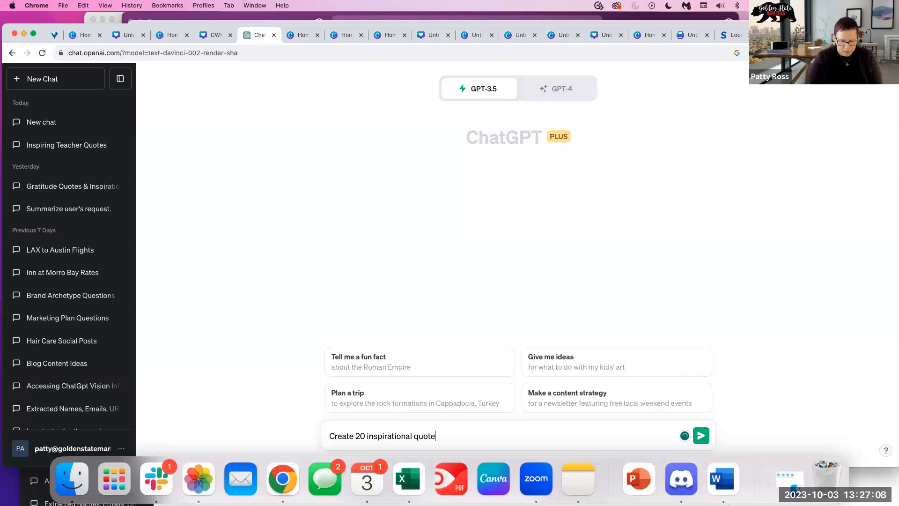
{"action": "key", "text": "BackSpace"}
{"action": "key", "text": "BackSpace"}
{"action": "key", "text": "BackSpace"}
{"action": "key", "text": "BackSpace"}
{"action": "type", "text": "bout running"}
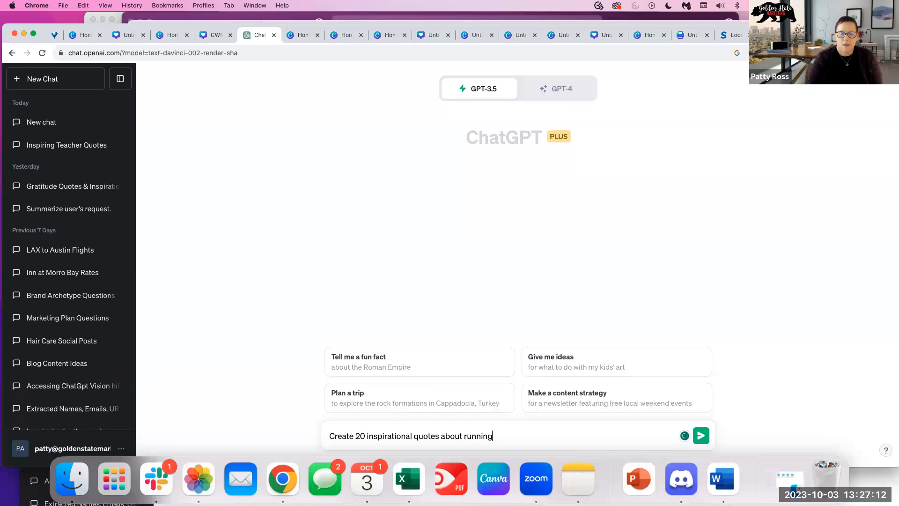
{"action": "type", "text": " and incl"}
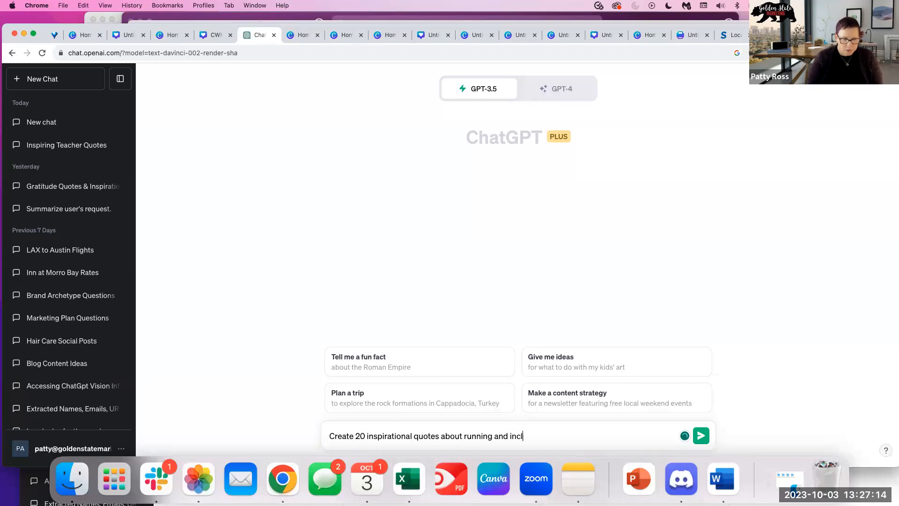
{"action": "type", "text": "ude whose"}
{"action": "key", "text": "BackSpace"}
{"action": "key", "text": "BackSpace"}
{"action": "type", "text": "sa"}
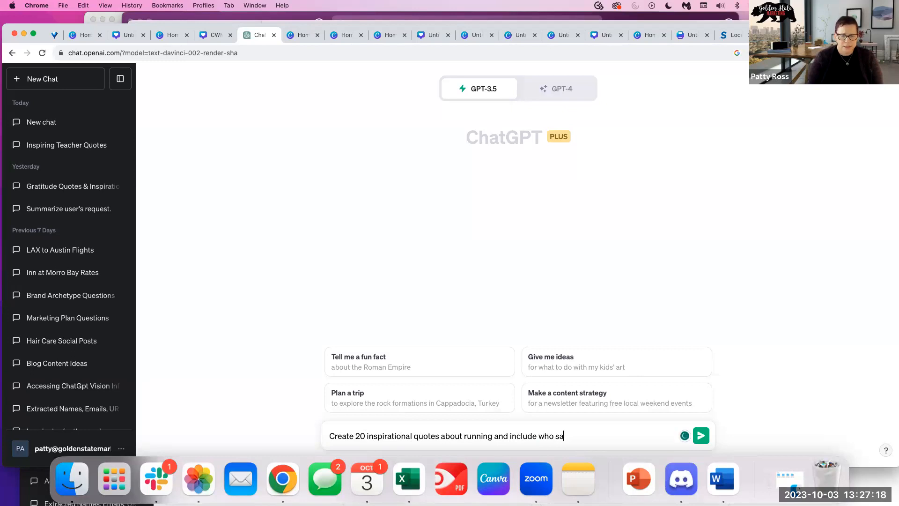
{"action": "type", "text": "id or w"}
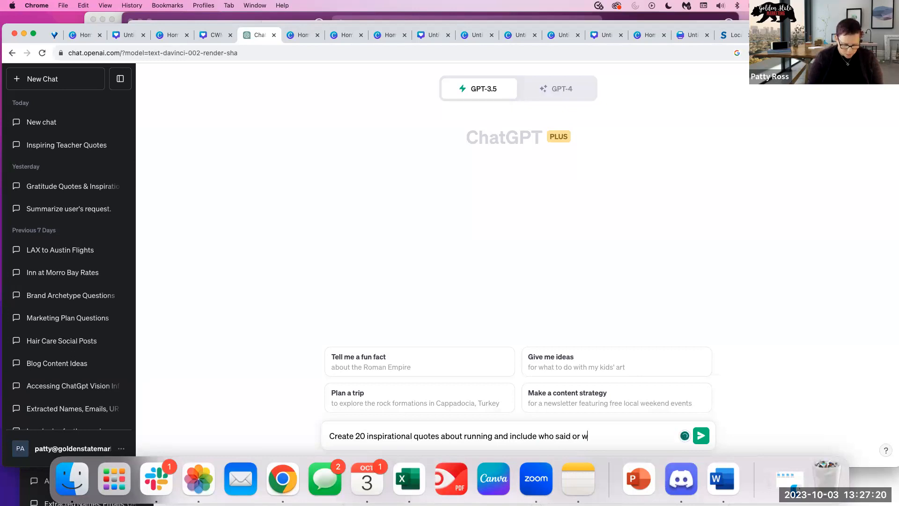
{"action": "type", "text": "ro"}
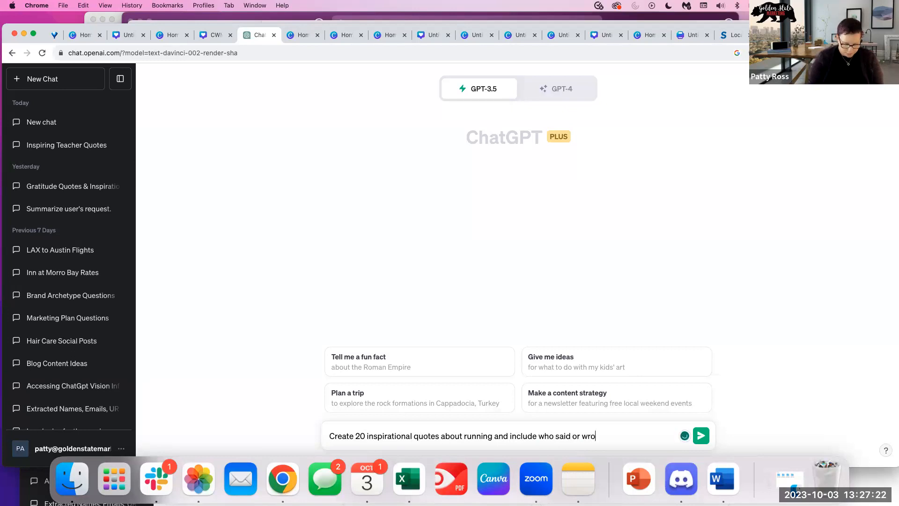
{"action": "type", "text": "te it. Ma"}
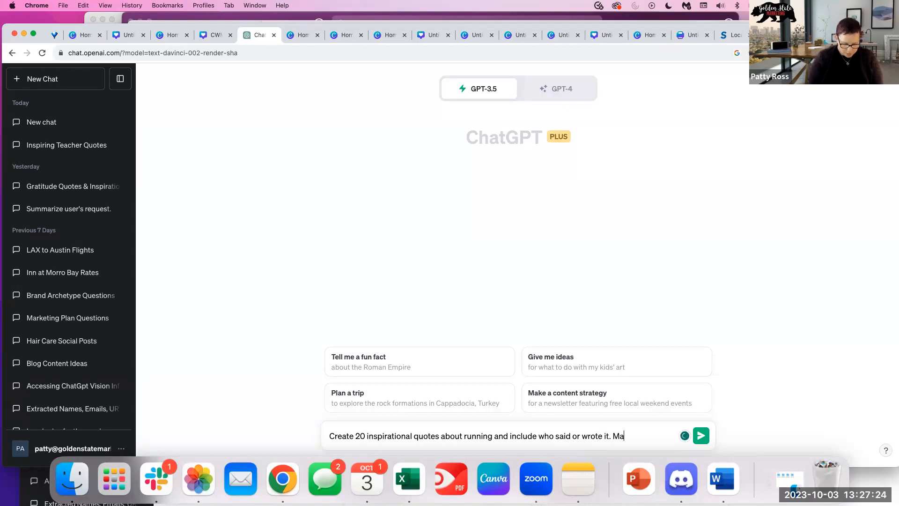
{"action": "type", "text": "ke sure to include the citatio"}
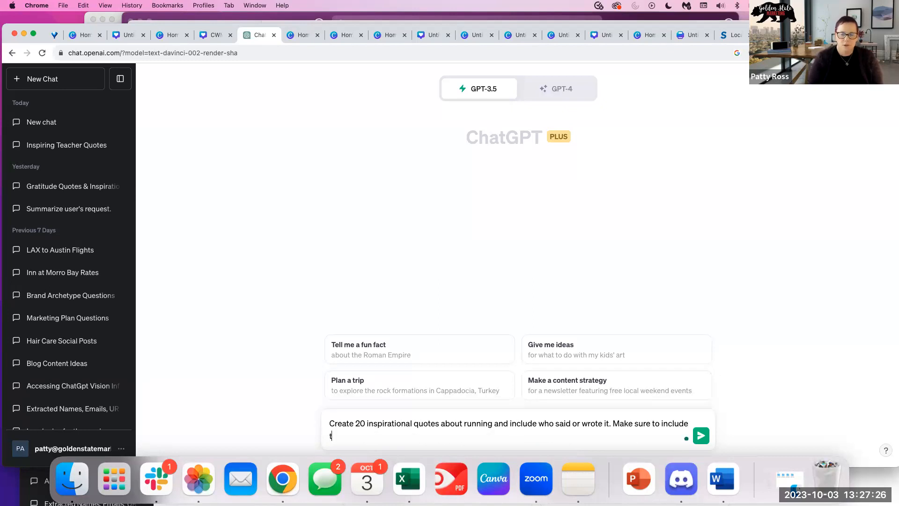
{"action": "type", "text": "n on"}
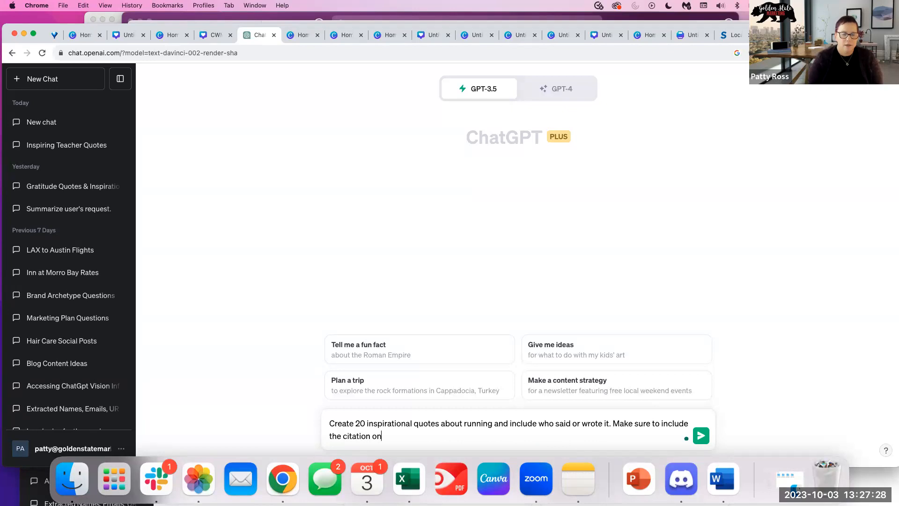
{"action": "type", "text": " the same line as the quote"}
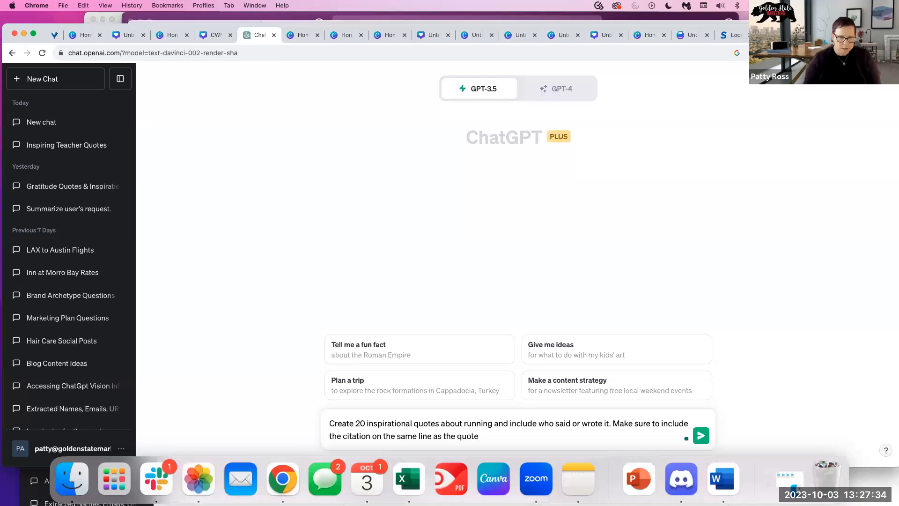
{"action": "key", "text": "Return"}
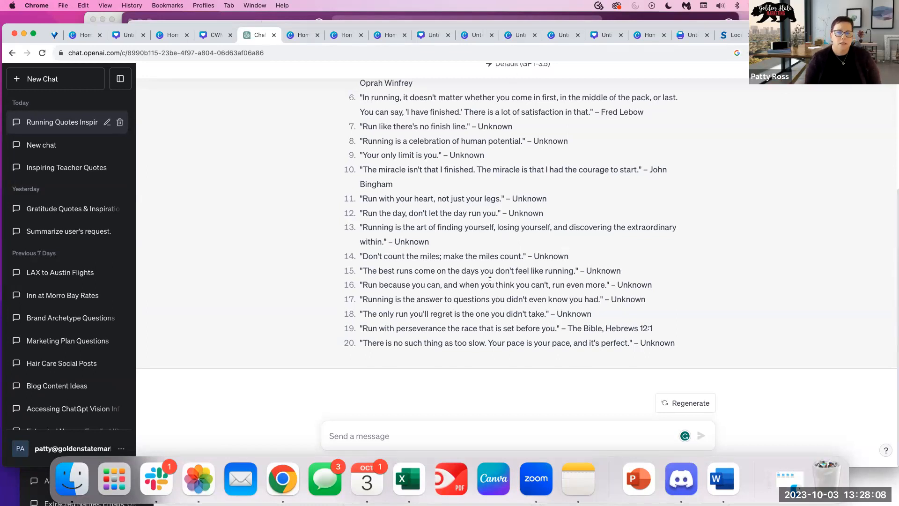
Select quotes 1–20 from ChatGPT's reply, then bring up the Excel gratitude workbook.
{"action": "scroll", "coordinate": [562, 222], "scroll_direction": "up", "scroll_amount": 3}
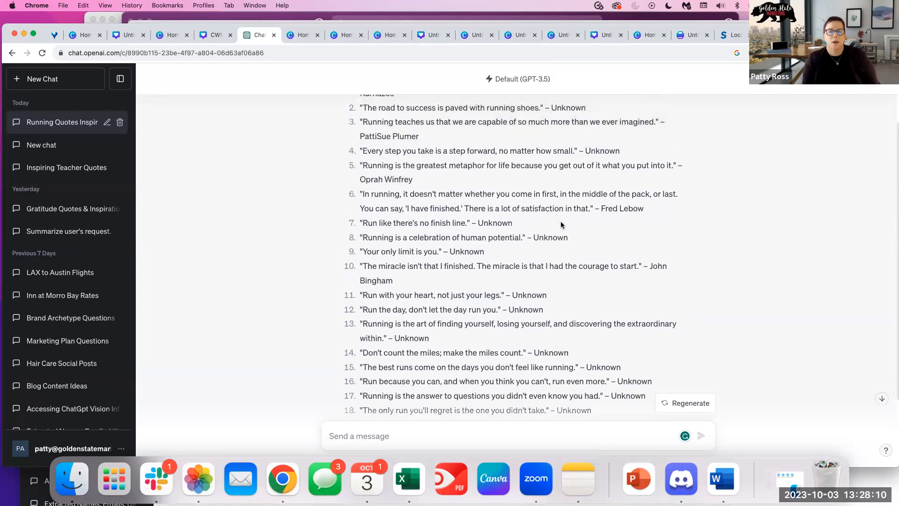
{"action": "scroll", "coordinate": [561, 225], "scroll_direction": "up", "scroll_amount": 2}
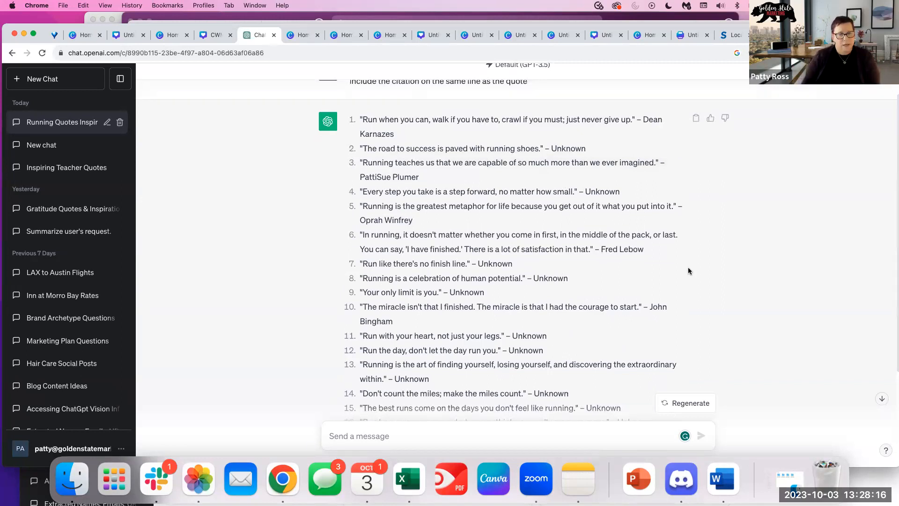
{"action": "scroll", "coordinate": [648, 315], "scroll_direction": "down", "scroll_amount": 5}
{"action": "scroll", "coordinate": [564, 354], "scroll_direction": "down", "scroll_amount": 1}
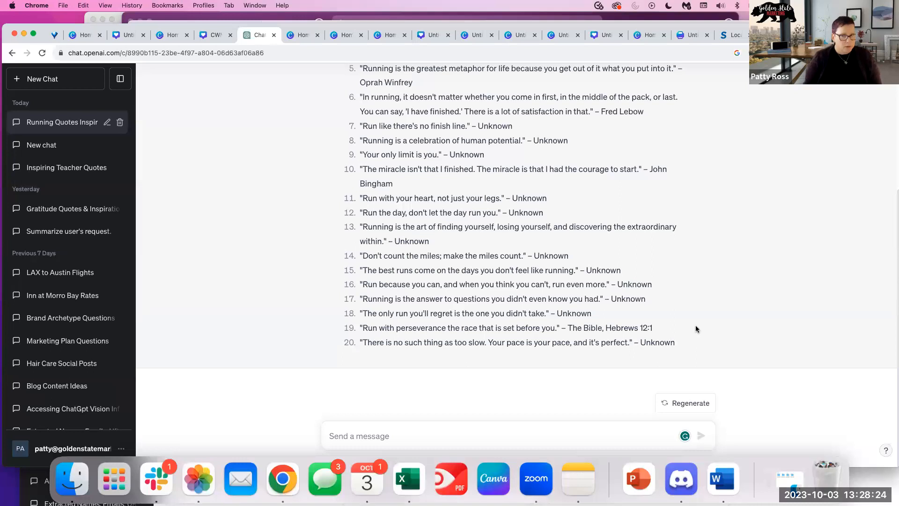
{"action": "scroll", "coordinate": [698, 322], "scroll_direction": "up", "scroll_amount": 1}
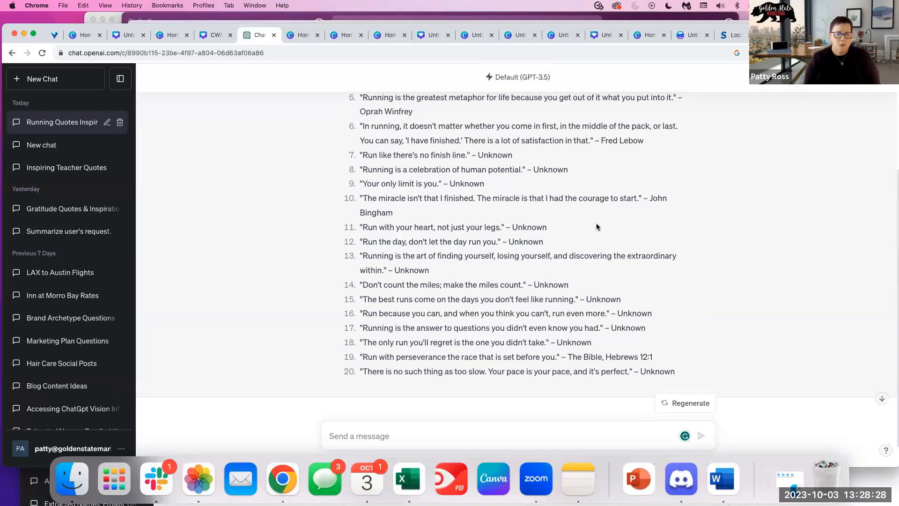
{"action": "scroll", "coordinate": [597, 226], "scroll_direction": "up", "scroll_amount": 1}
{"action": "scroll", "coordinate": [695, 295], "scroll_direction": "down", "scroll_amount": 2}
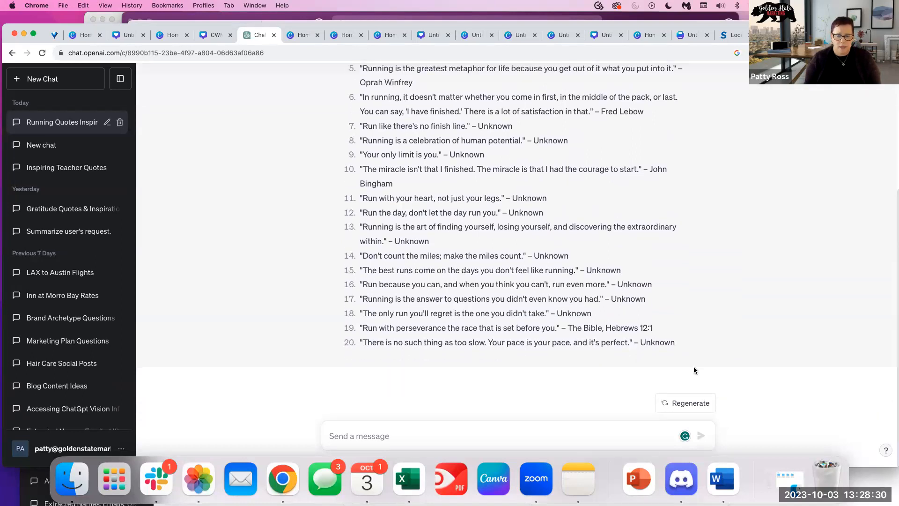
{"action": "left_click_drag", "start_coordinate": [686, 347], "coordinate": [359, 164]}
{"action": "key", "text": "super+c"}
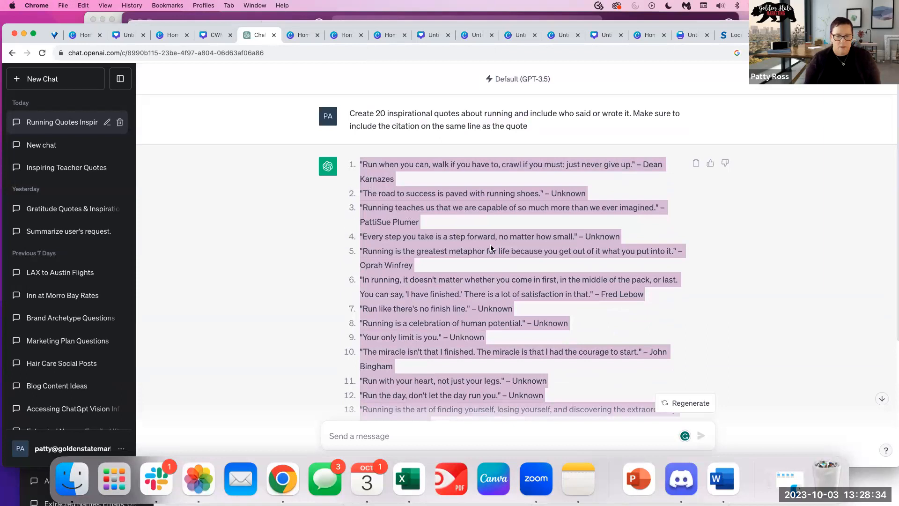
{"action": "left_click", "coordinate": [409, 478]}
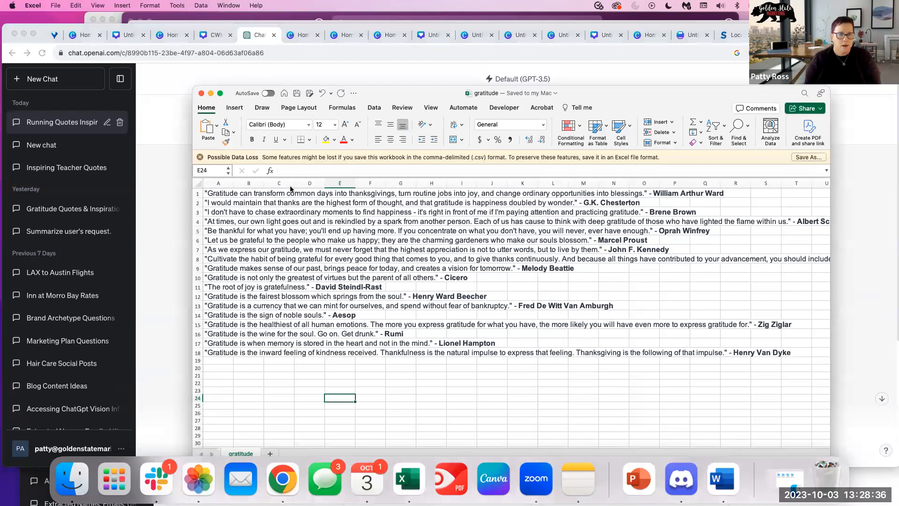
Paste the running quotes into column A of a new workbook and widen the column.
{"action": "left_click", "coordinate": [55, 6]}
{"action": "left_click", "coordinate": [58, 19]}
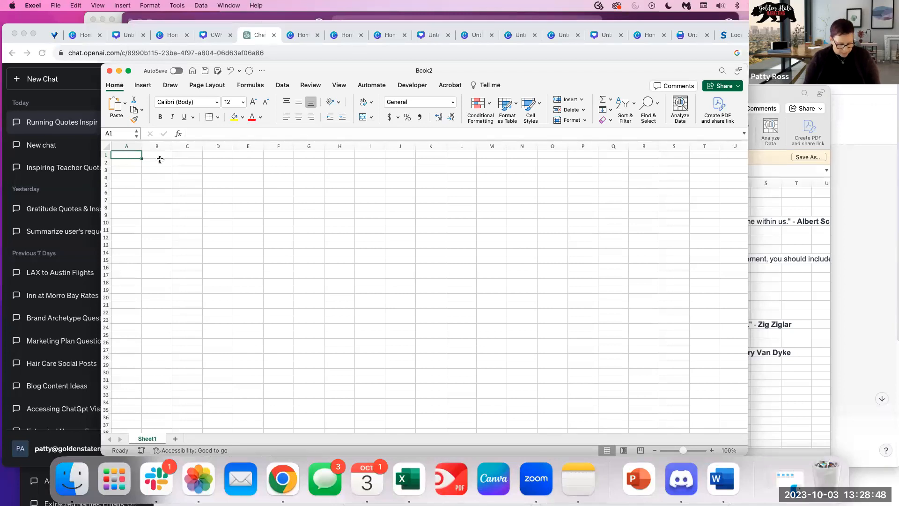
{"action": "key", "text": "super+v"}
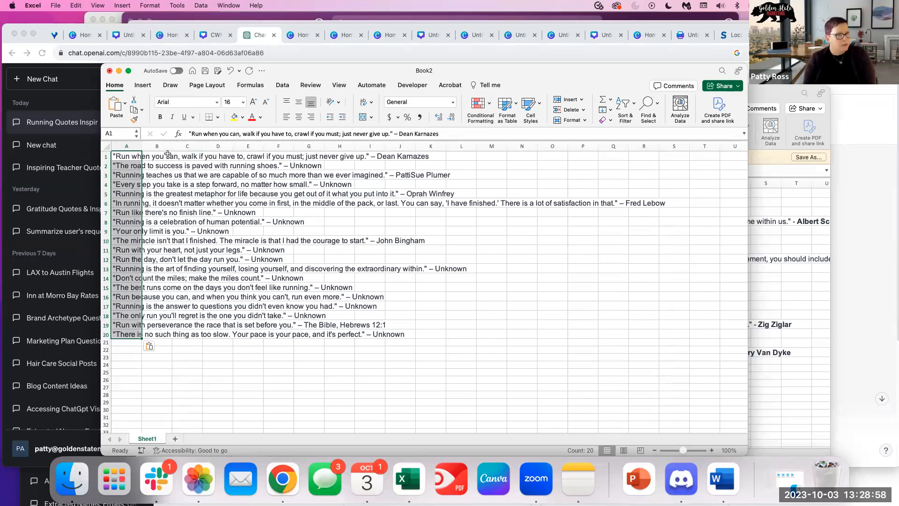
{"action": "left_click_drag", "start_coordinate": [142, 146], "coordinate": [163, 145]}
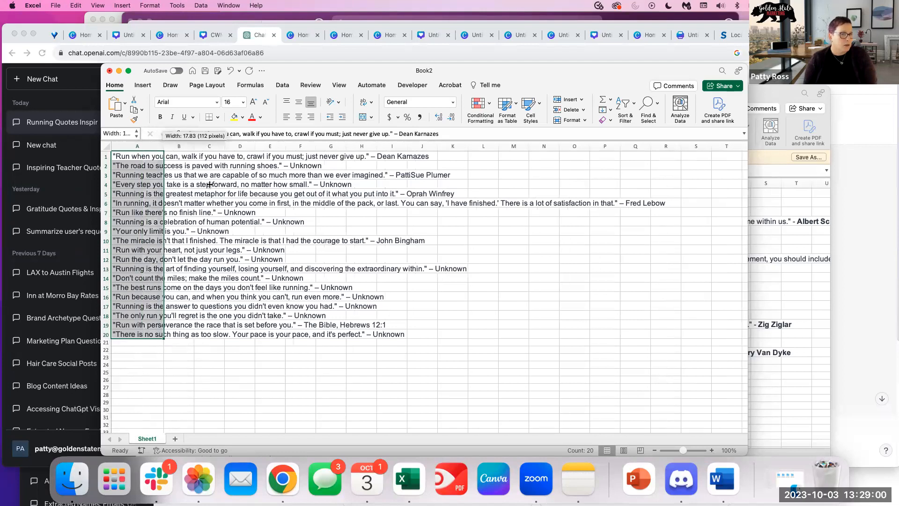
{"action": "left_click", "coordinate": [483, 287]}
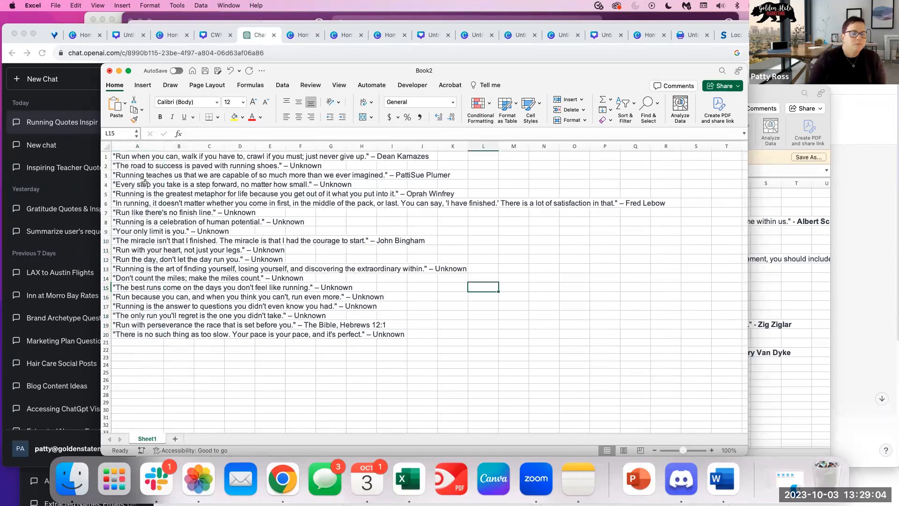
Save the workbook as a CSV file named 'running'.
{"action": "left_click", "coordinate": [56, 5]}
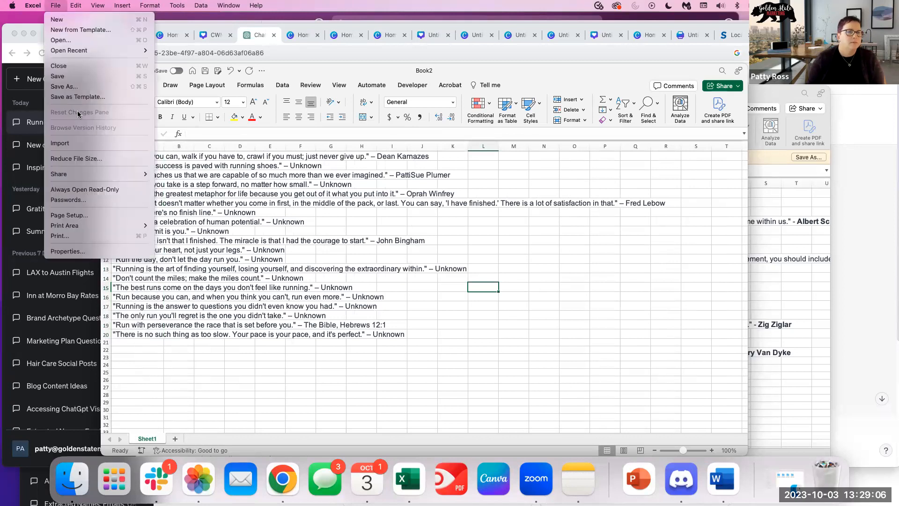
{"action": "left_click", "coordinate": [80, 87]}
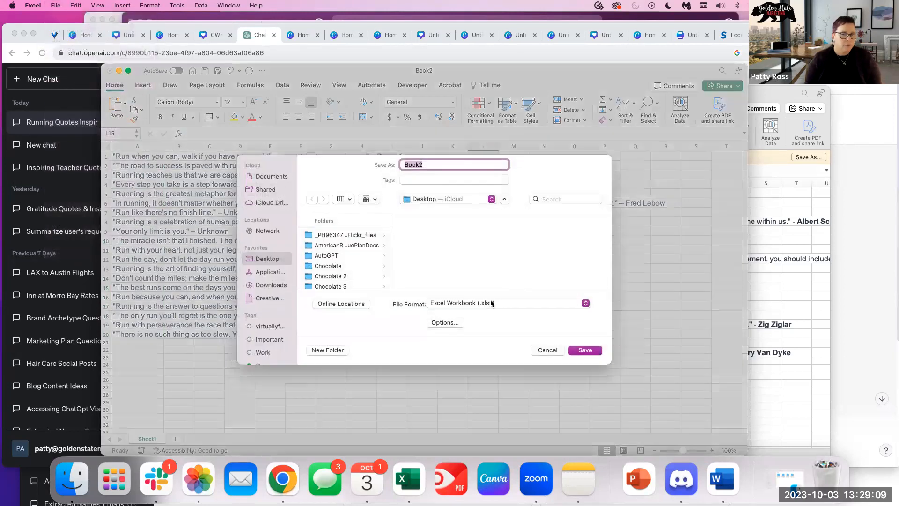
{"action": "left_click", "coordinate": [490, 302]}
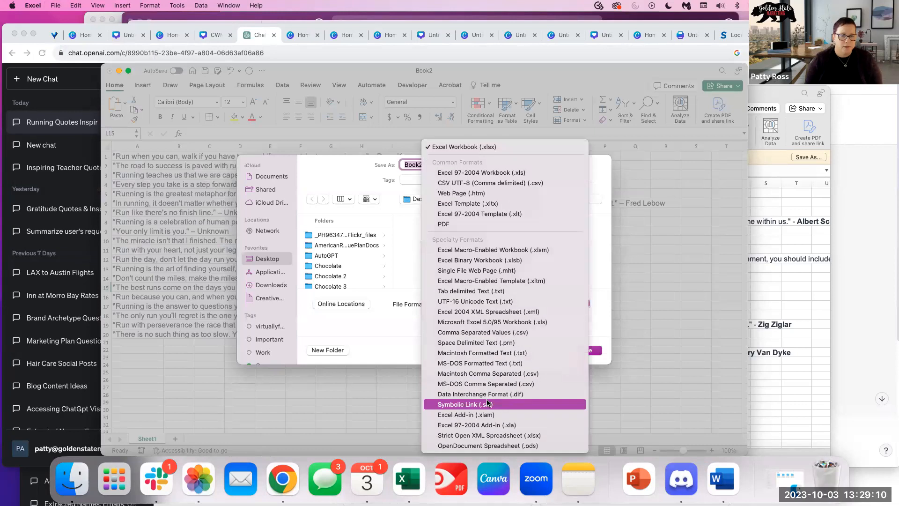
{"action": "left_click", "coordinate": [494, 332]}
{"action": "type", "text": "ru"}
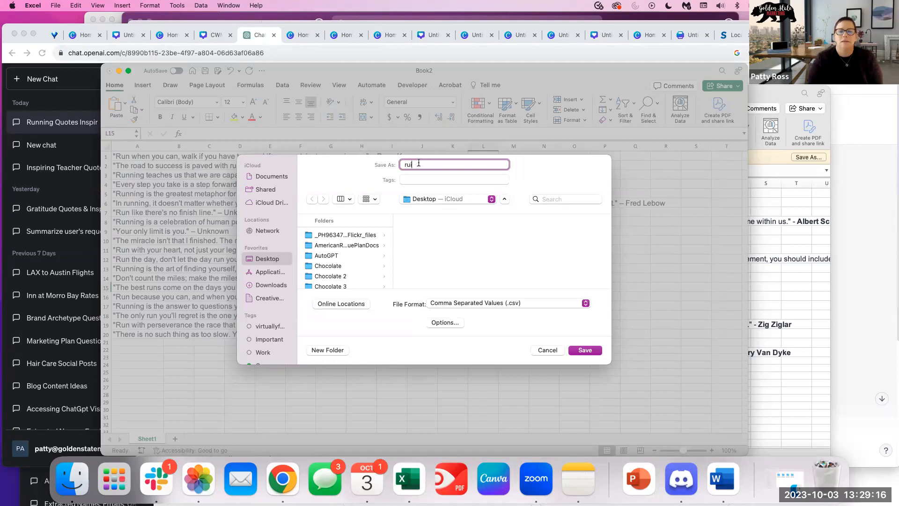
{"action": "key", "text": "Return"}
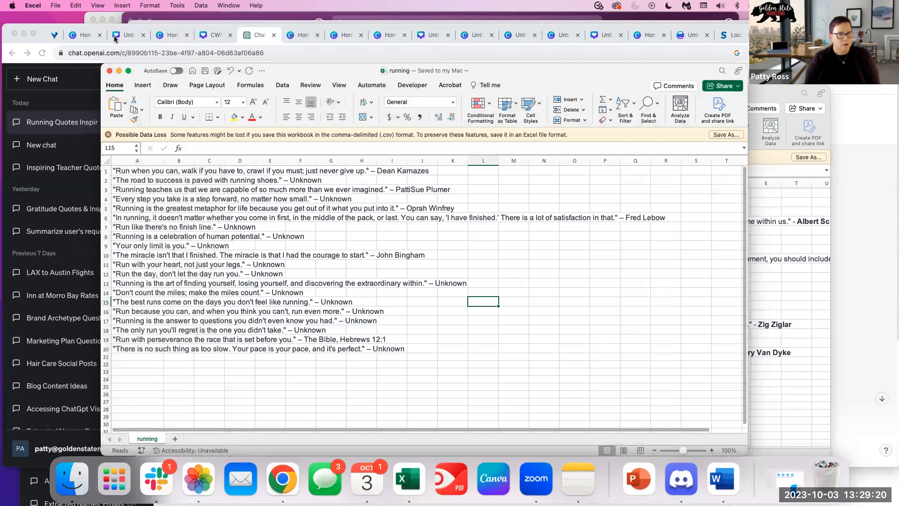
{"action": "left_click", "coordinate": [87, 39]}
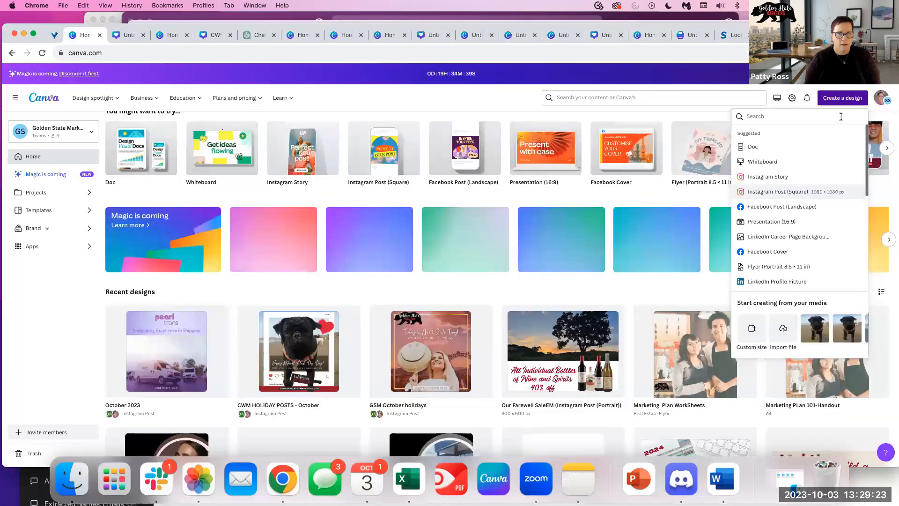
Create a square Instagram post using the mountain-lake White Minimalist Quotes template.
{"action": "left_click", "coordinate": [771, 191]}
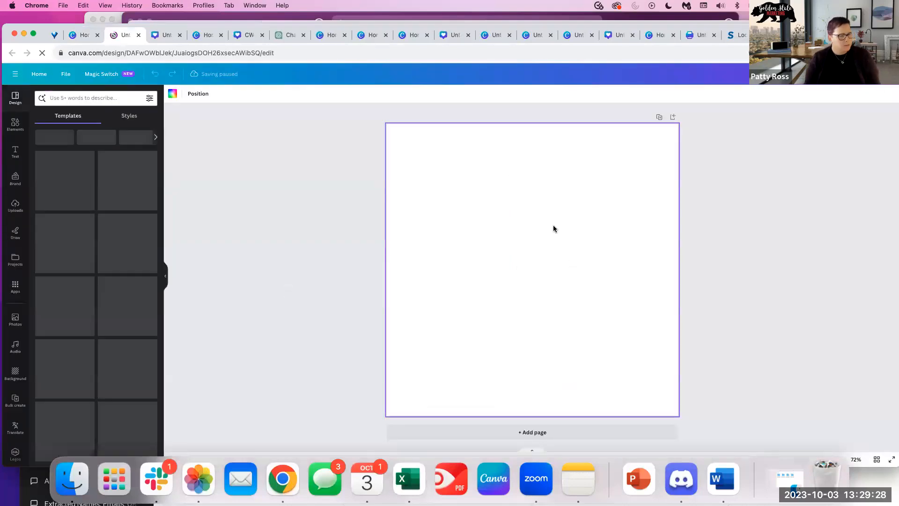
{"action": "left_click", "coordinate": [80, 98]}
{"action": "type", "text": "quotes"}
{"action": "key", "text": "Return"}
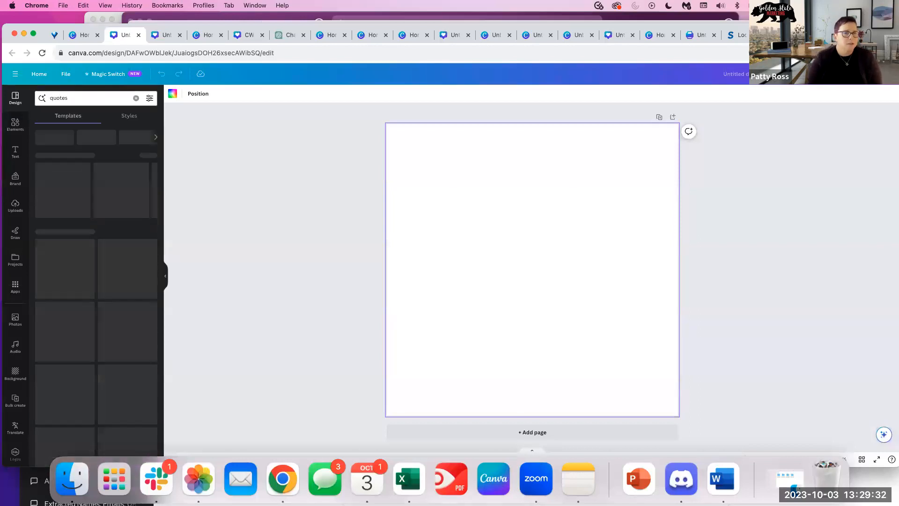
{"action": "scroll", "coordinate": [89, 286], "scroll_direction": "down", "scroll_amount": 5}
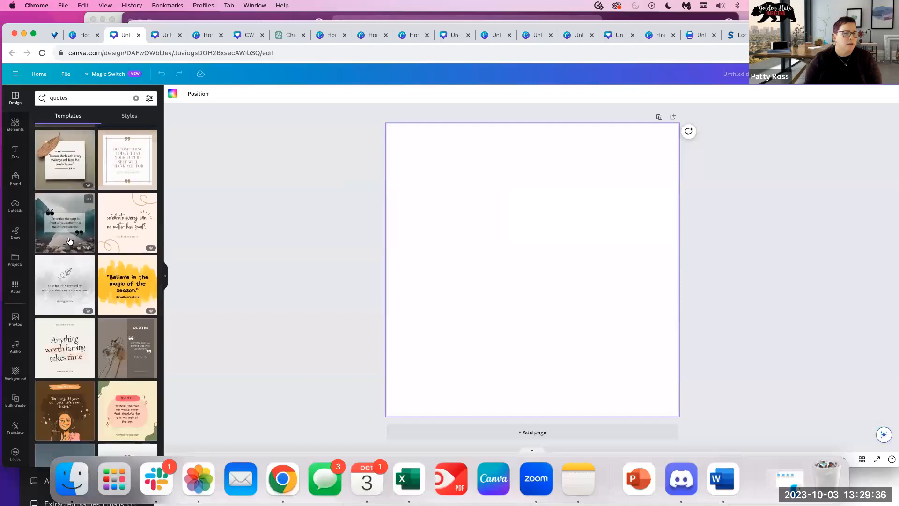
{"action": "left_click", "coordinate": [65, 222]}
{"action": "left_click", "coordinate": [581, 197]}
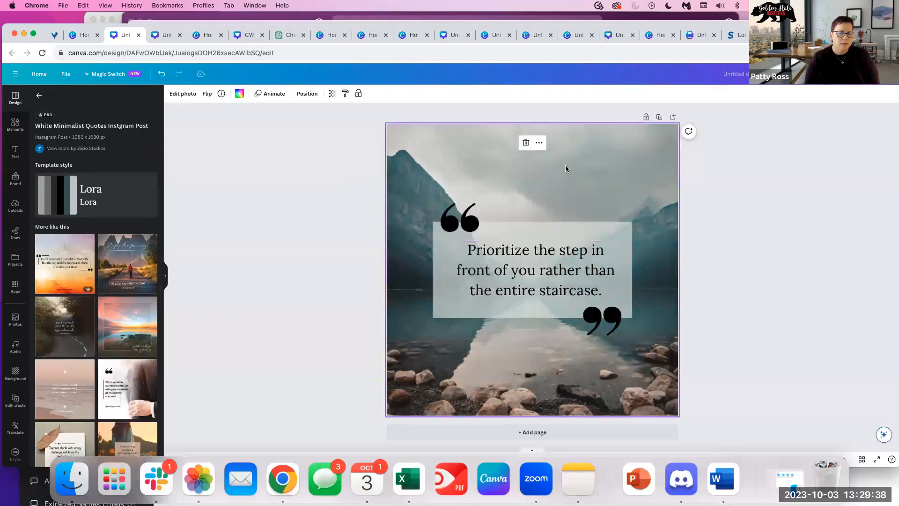
Search Elements for 'running' and filter to photos.
{"action": "left_click", "coordinate": [15, 125]}
{"action": "left_click", "coordinate": [61, 99]}
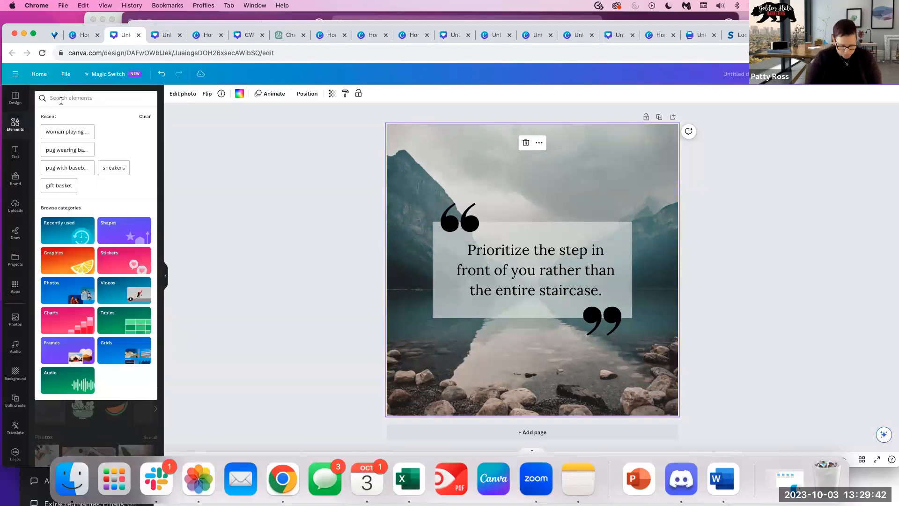
{"action": "type", "text": "running"}
{"action": "key", "text": "Return"}
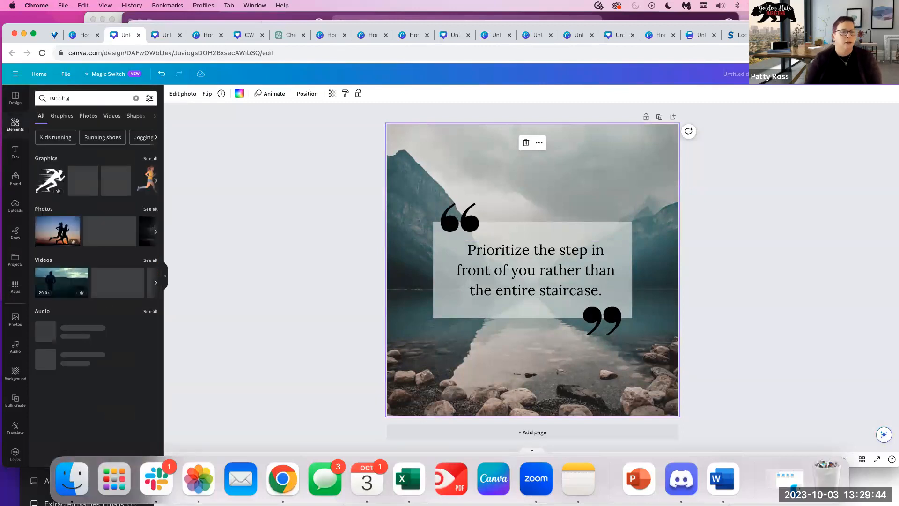
{"action": "left_click", "coordinate": [88, 117]}
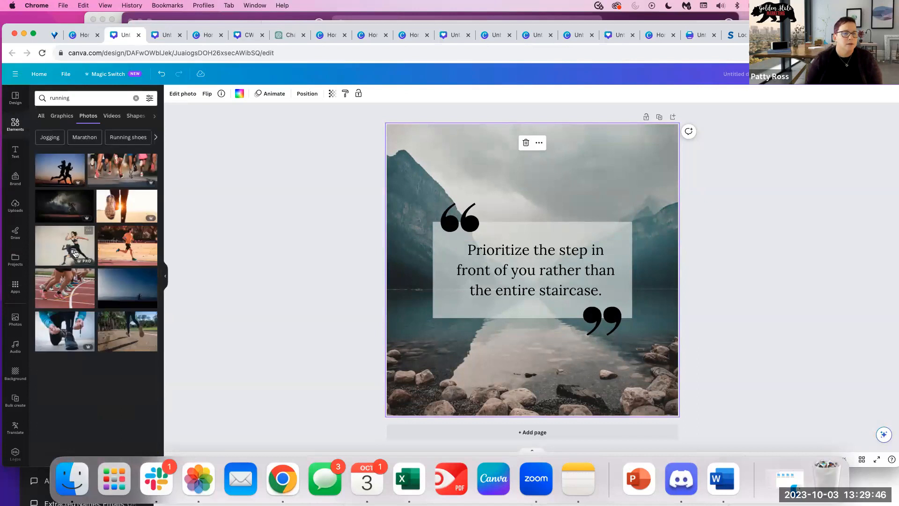
Replace the mountain background with the silhouetted runners photo stretched to fill the page.
{"action": "left_click", "coordinate": [56, 175]}
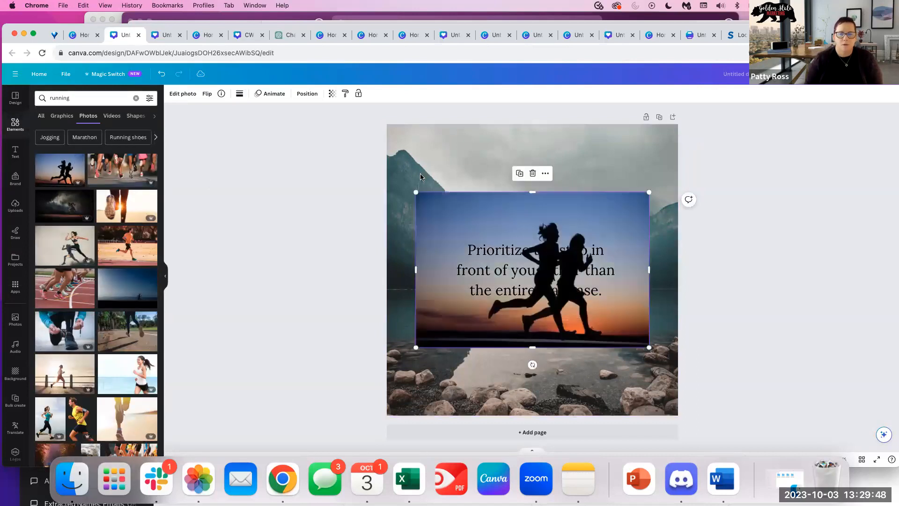
{"action": "left_click_drag", "start_coordinate": [497, 215], "coordinate": [460, 139]}
{"action": "left_click", "coordinate": [492, 139]}
{"action": "key", "text": "Delete"}
{"action": "left_click_drag", "start_coordinate": [613, 278], "coordinate": [657, 342]}
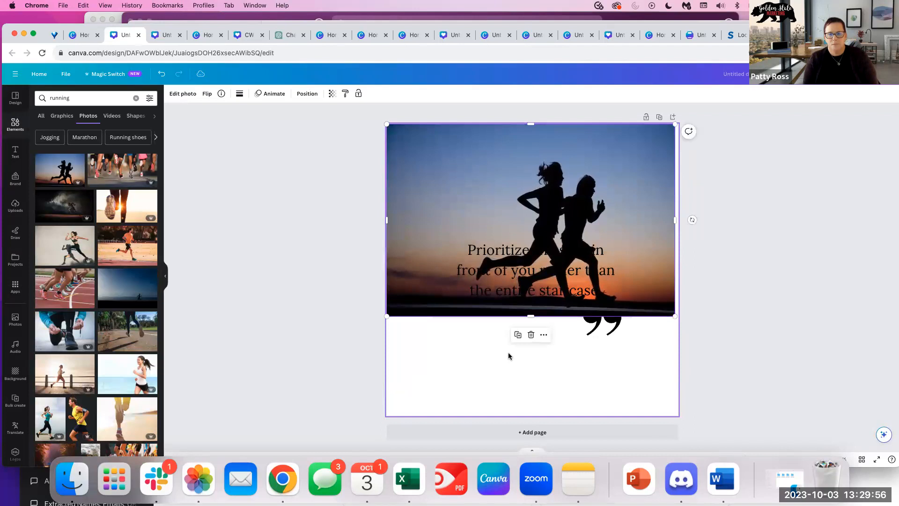
{"action": "left_click_drag", "start_coordinate": [530, 314], "coordinate": [517, 423]}
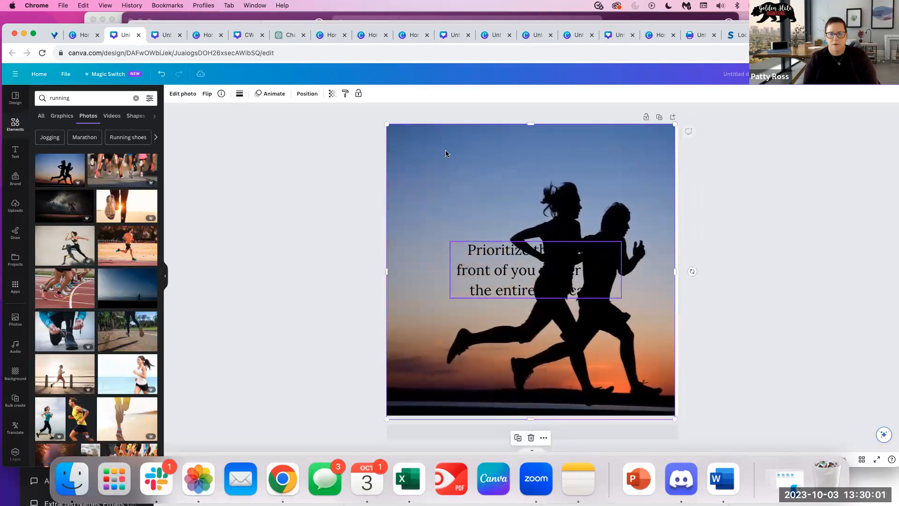
Fade the runners photo to about 55 transparency.
{"action": "left_click", "coordinate": [331, 94]}
{"action": "left_click_drag", "start_coordinate": [313, 127], "coordinate": [301, 127]}
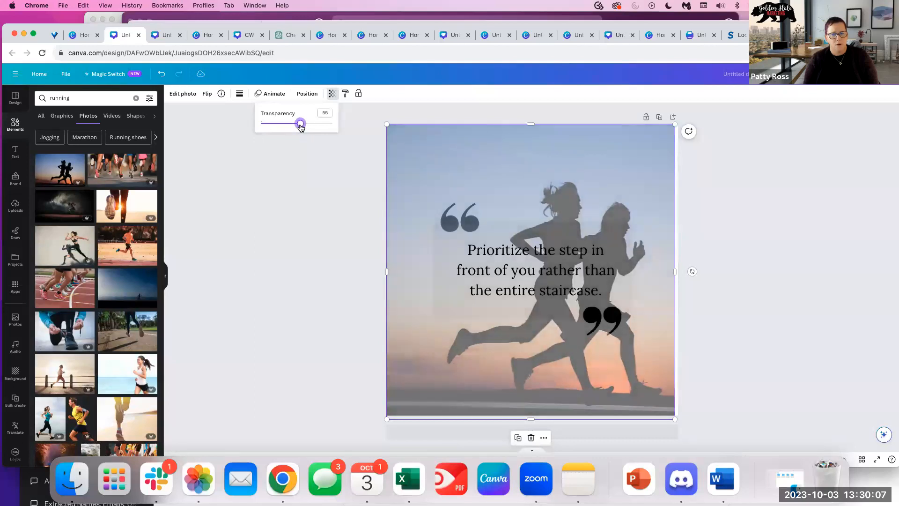
{"action": "left_click", "coordinate": [678, 271]}
{"action": "left_click", "coordinate": [677, 275]}
{"action": "left_click_drag", "start_coordinate": [677, 274], "coordinate": [747, 264]}
{"action": "left_click", "coordinate": [725, 299]}
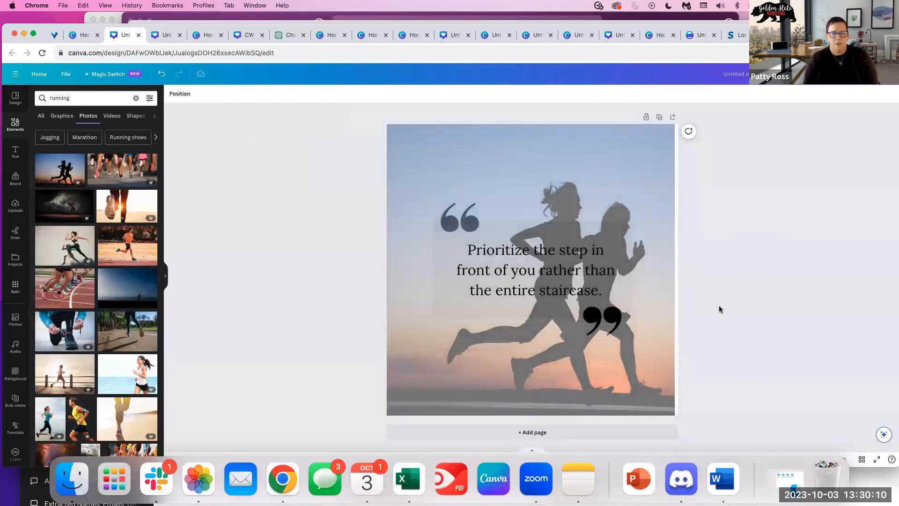
Send the runners photo backward twice behind the quote and make it cover the right edge.
{"action": "left_click", "coordinate": [510, 236]}
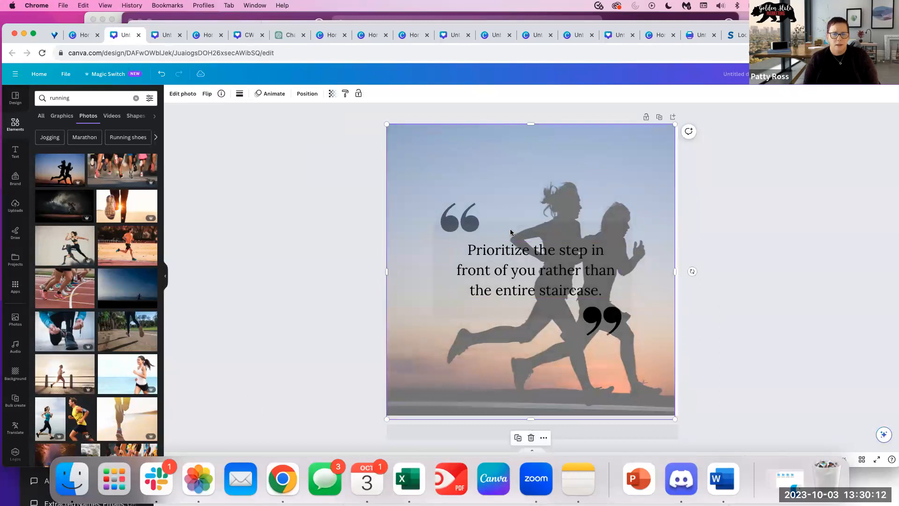
{"action": "left_click", "coordinate": [517, 249]}
{"action": "left_click", "coordinate": [506, 148]}
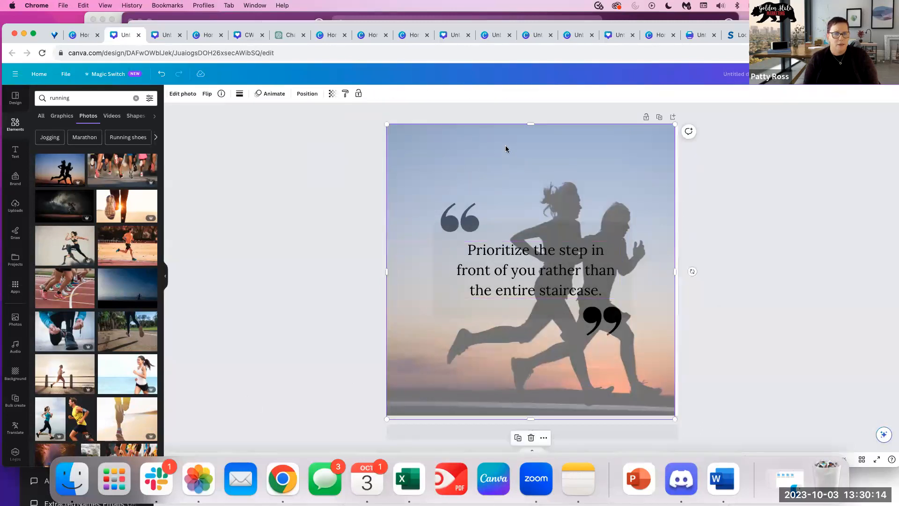
{"action": "left_click", "coordinate": [303, 94]}
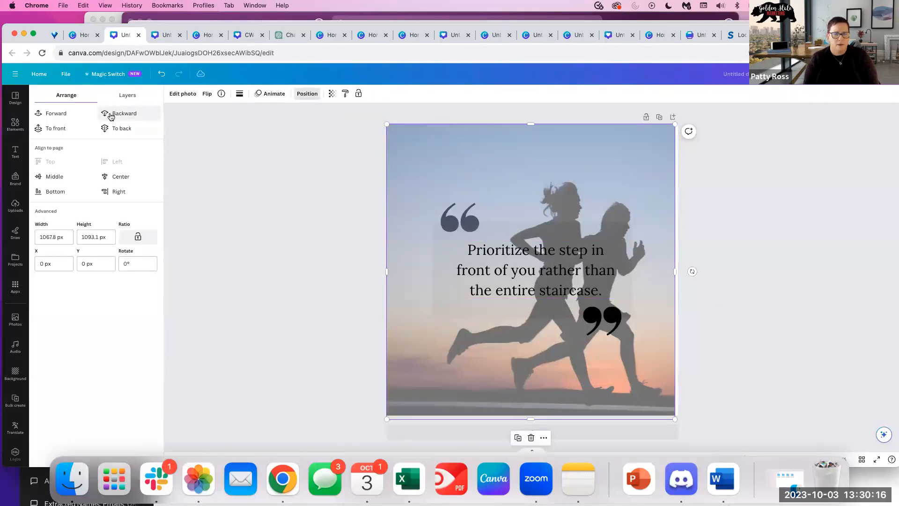
{"action": "left_click", "coordinate": [111, 116]}
{"action": "left_click", "coordinate": [110, 116]}
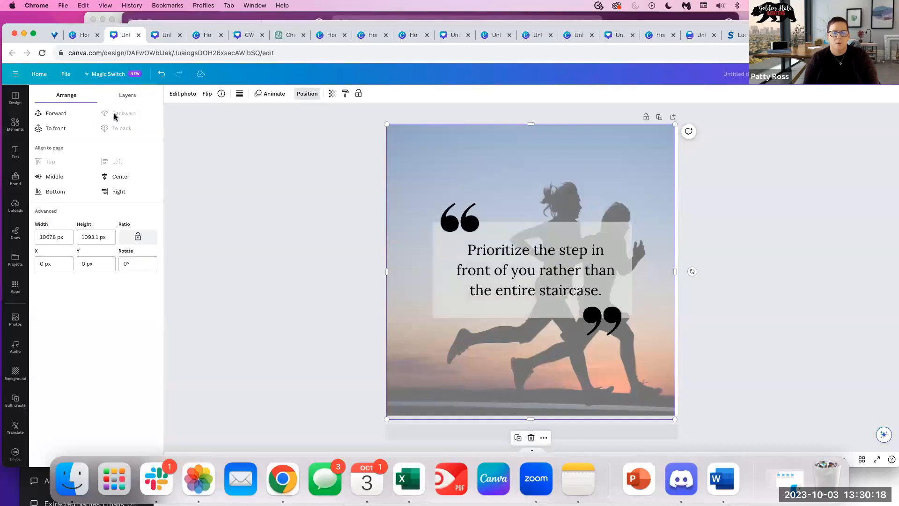
{"action": "left_click", "coordinate": [727, 185]}
{"action": "left_click_drag", "start_coordinate": [668, 224], "coordinate": [671, 226]}
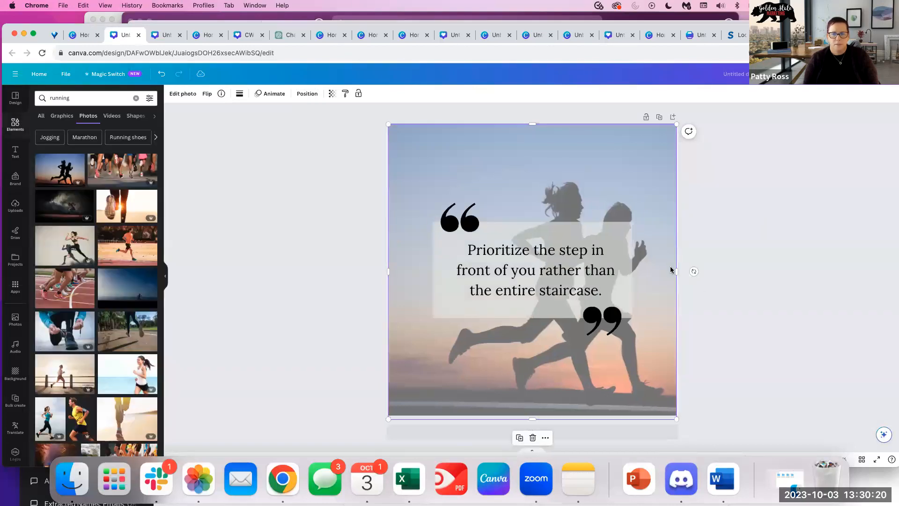
{"action": "left_click", "coordinate": [752, 226]}
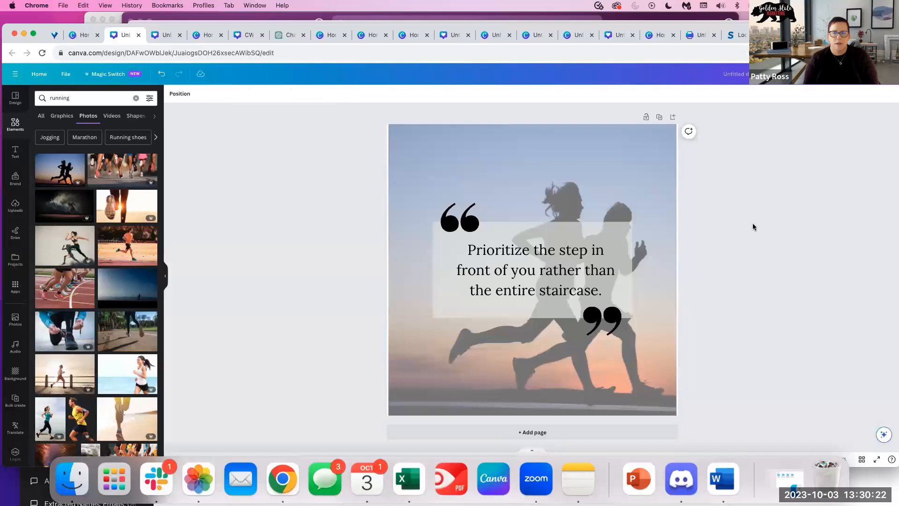
{"action": "left_click", "coordinate": [674, 258]}
{"action": "left_click_drag", "start_coordinate": [679, 271], "coordinate": [680, 271]}
Fill the box behind the quote with the muted blue from the photo.
{"action": "left_click", "coordinate": [538, 233]}
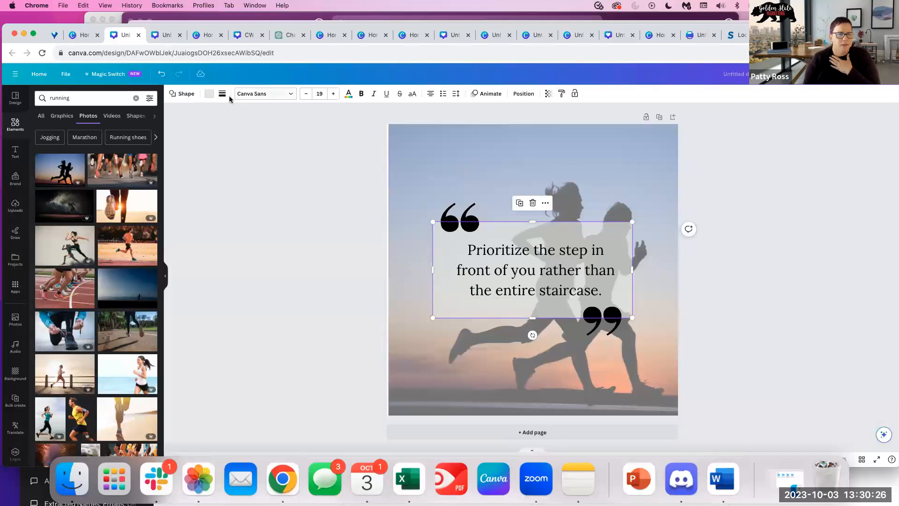
{"action": "left_click", "coordinate": [209, 94]}
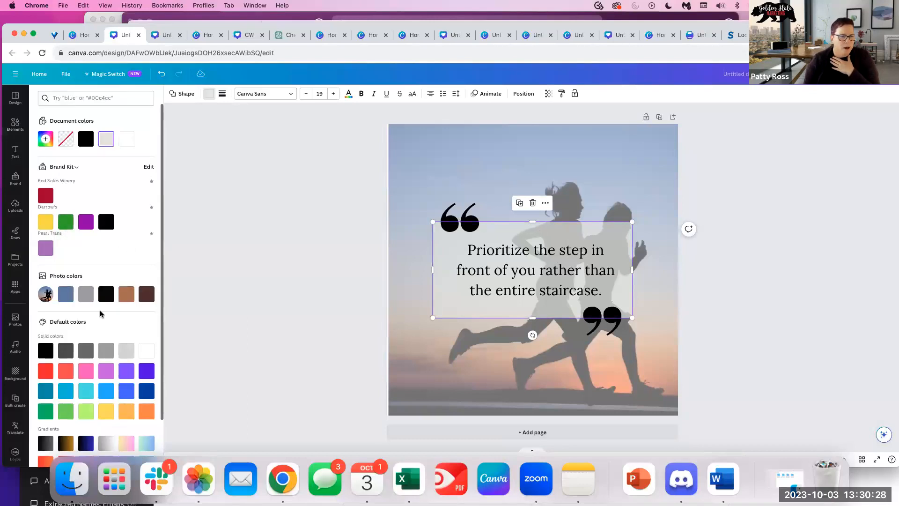
{"action": "left_click", "coordinate": [65, 293]}
Make the quote bold, size 40.8, white, in the Vigrand Regular font.
{"action": "left_click", "coordinate": [605, 288]}
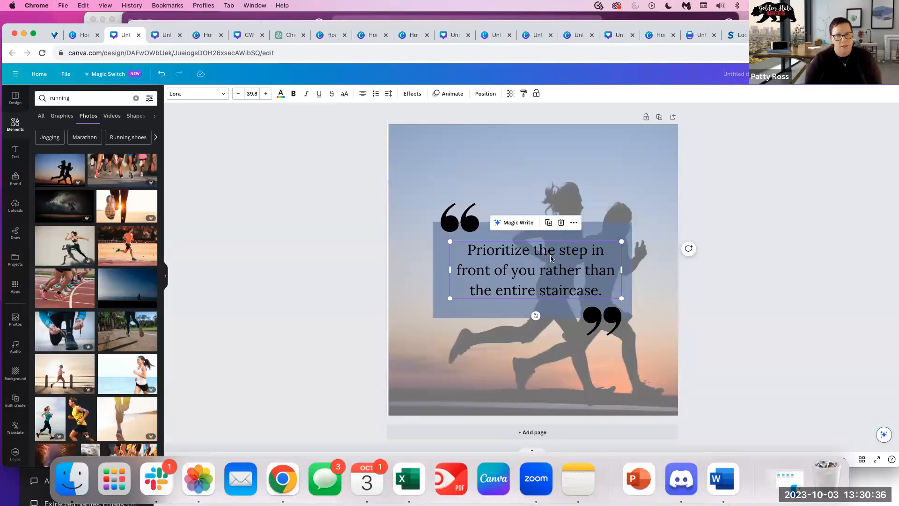
{"action": "left_click", "coordinate": [293, 95]}
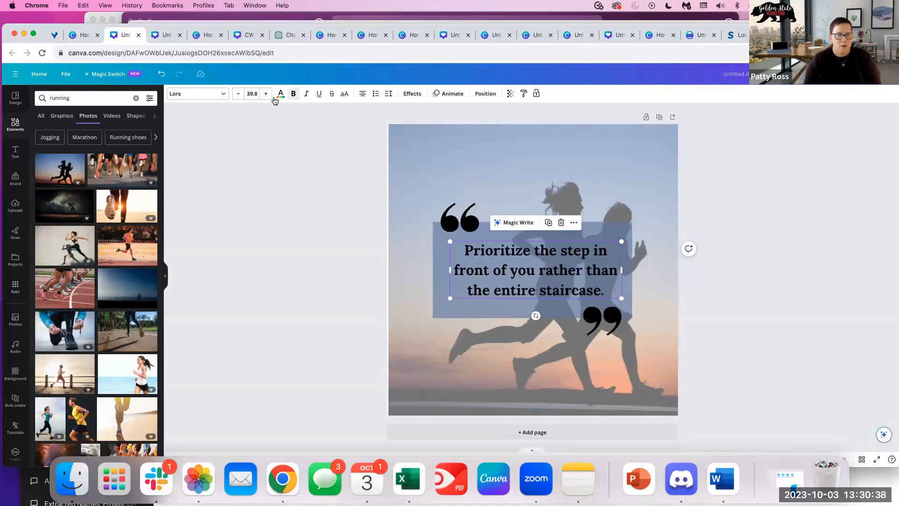
{"action": "left_click", "coordinate": [268, 94]}
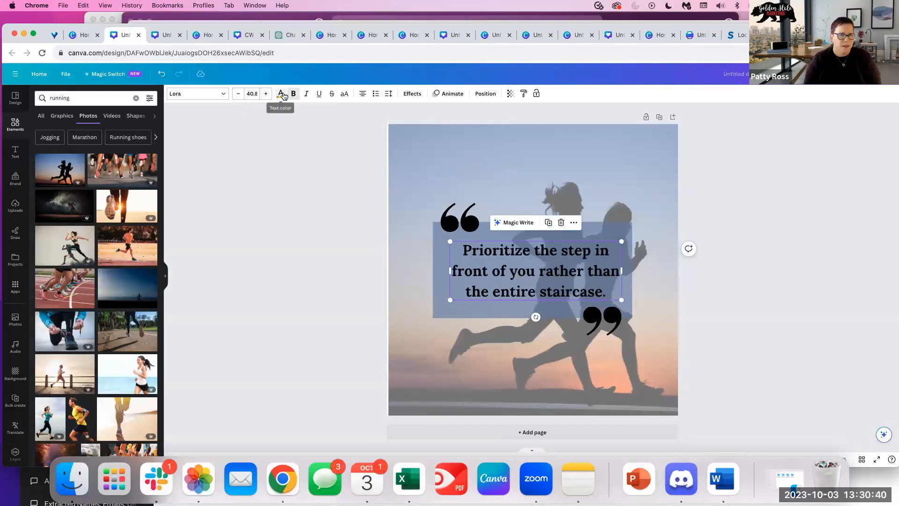
{"action": "left_click", "coordinate": [281, 94]}
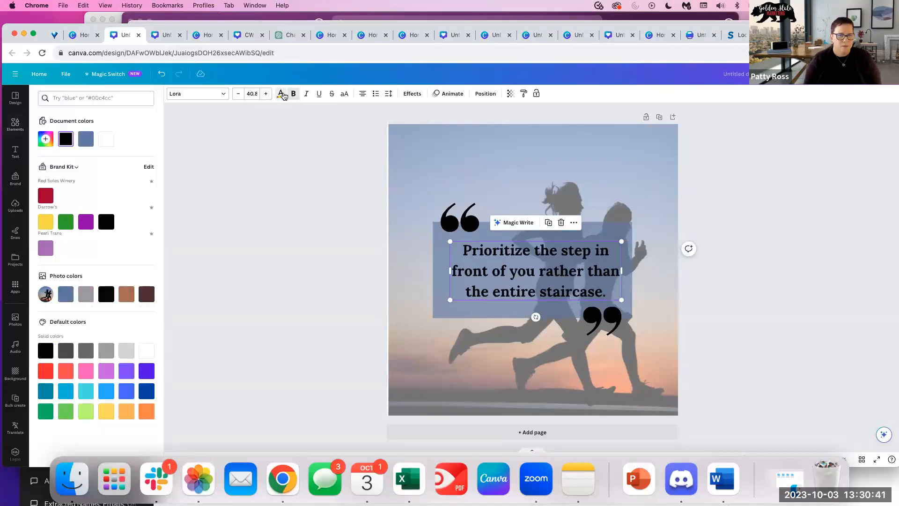
{"action": "left_click", "coordinate": [146, 351]}
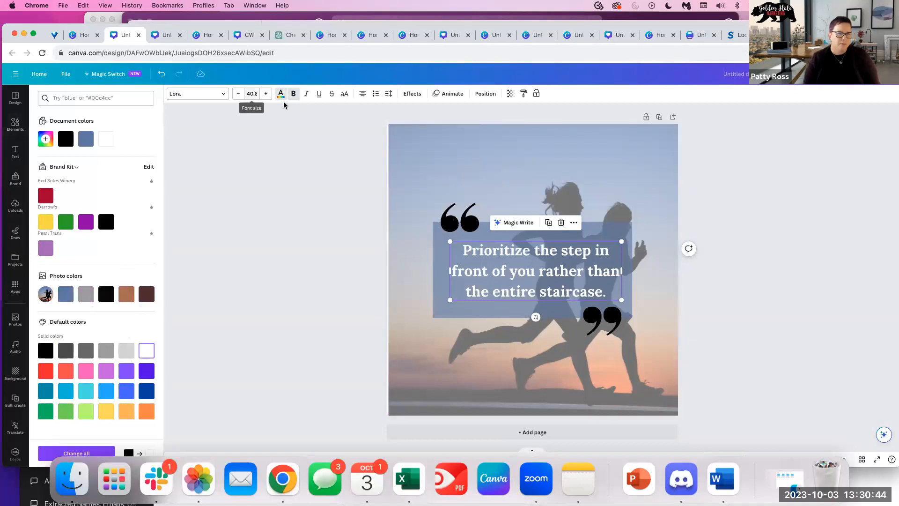
{"action": "left_click", "coordinate": [206, 94]}
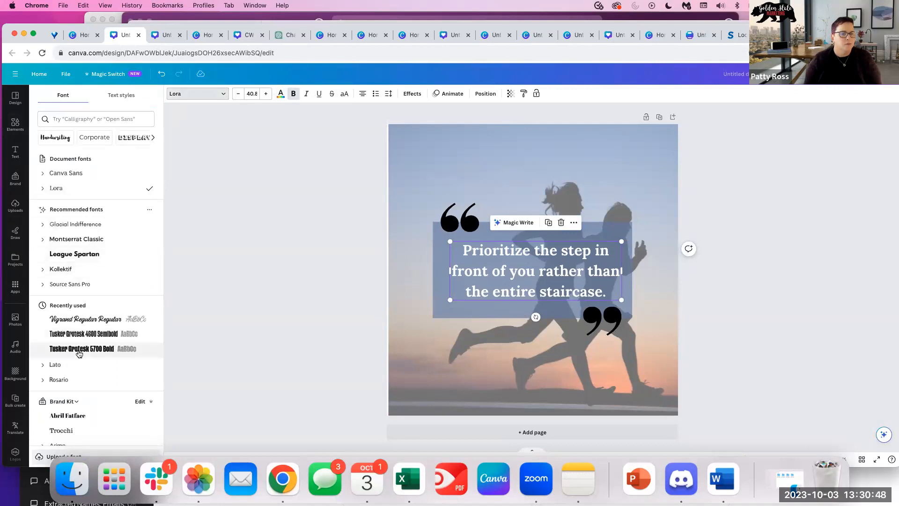
{"action": "scroll", "coordinate": [71, 304], "scroll_direction": "down", "scroll_amount": 3}
{"action": "left_click", "coordinate": [68, 266]}
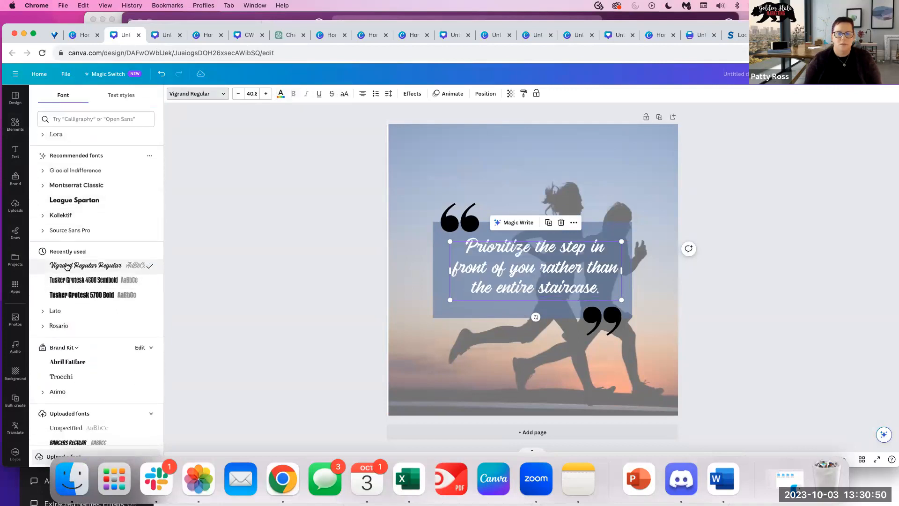
Colour the opening and closing quote marks orange.
{"action": "left_click", "coordinate": [452, 227]}
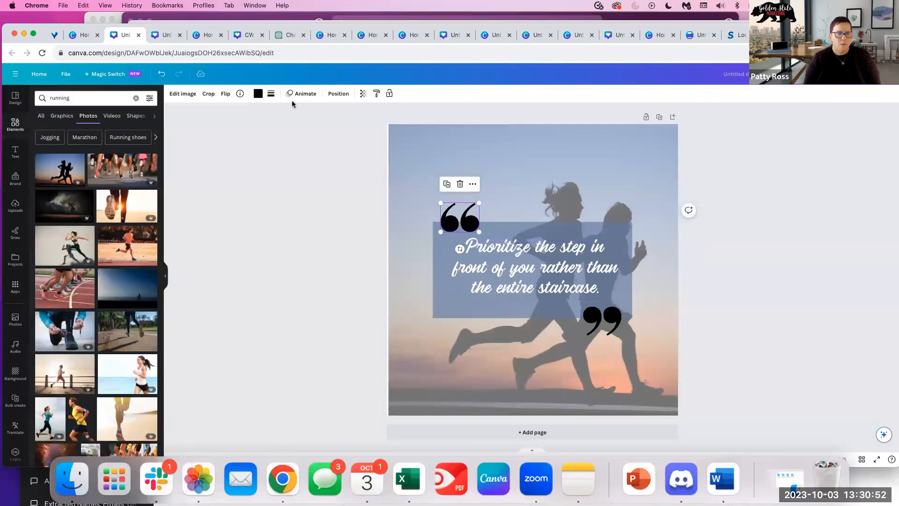
{"action": "left_click", "coordinate": [257, 94]}
{"action": "left_click", "coordinate": [144, 355]}
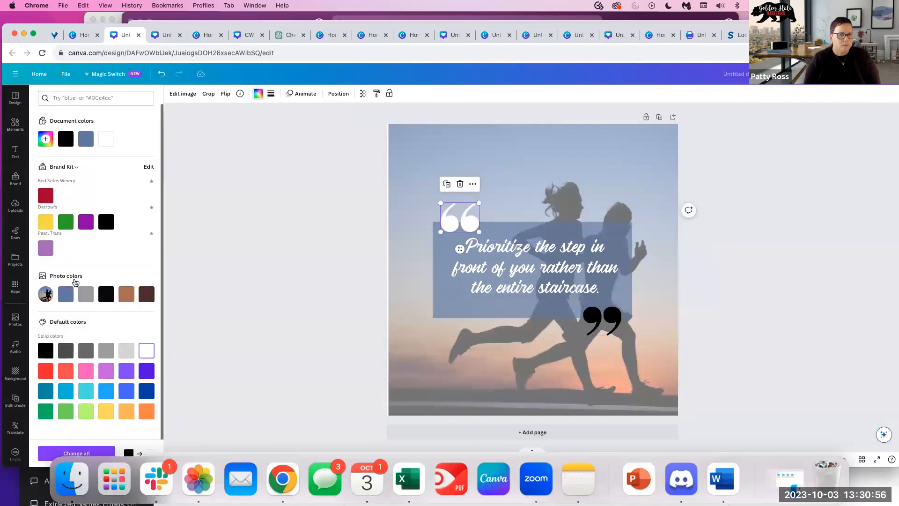
{"action": "left_click", "coordinate": [144, 415]}
{"action": "left_click", "coordinate": [609, 320]}
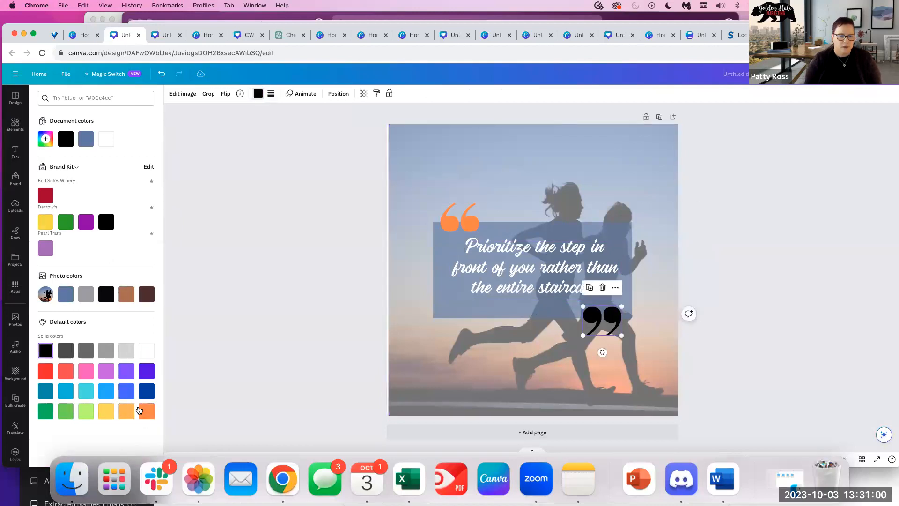
{"action": "left_click", "coordinate": [141, 411]}
{"action": "left_click", "coordinate": [656, 302]}
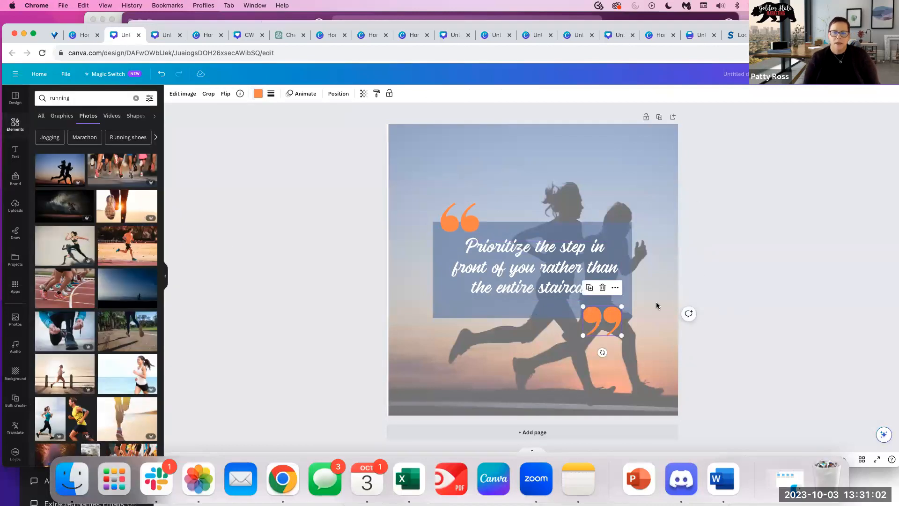
Left-align the quote text and slightly shift and enlarge its text box.
{"action": "double_click", "coordinate": [526, 263]}
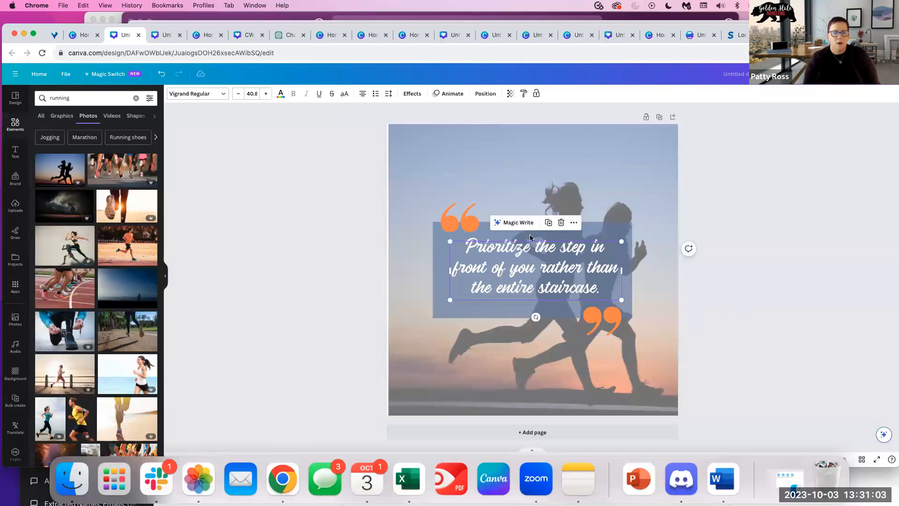
{"action": "left_click", "coordinate": [362, 95]}
{"action": "left_click", "coordinate": [741, 274]}
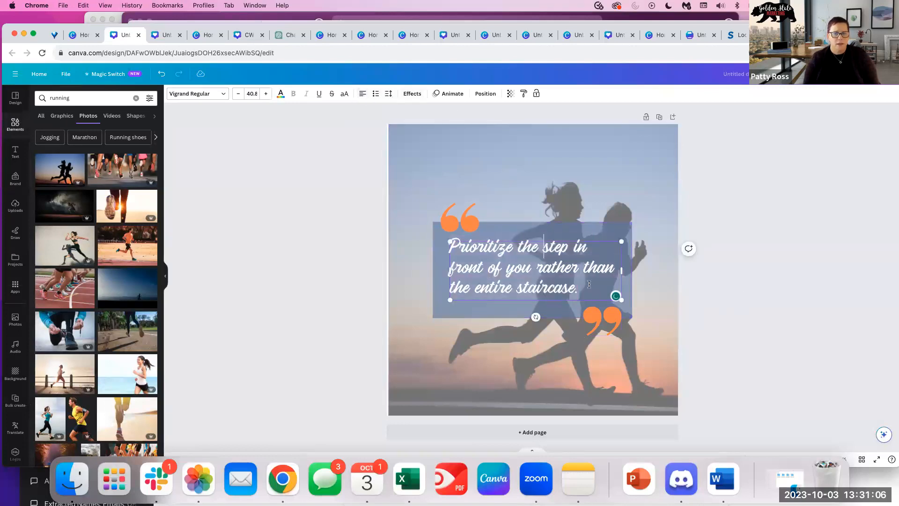
{"action": "left_click", "coordinate": [523, 253]}
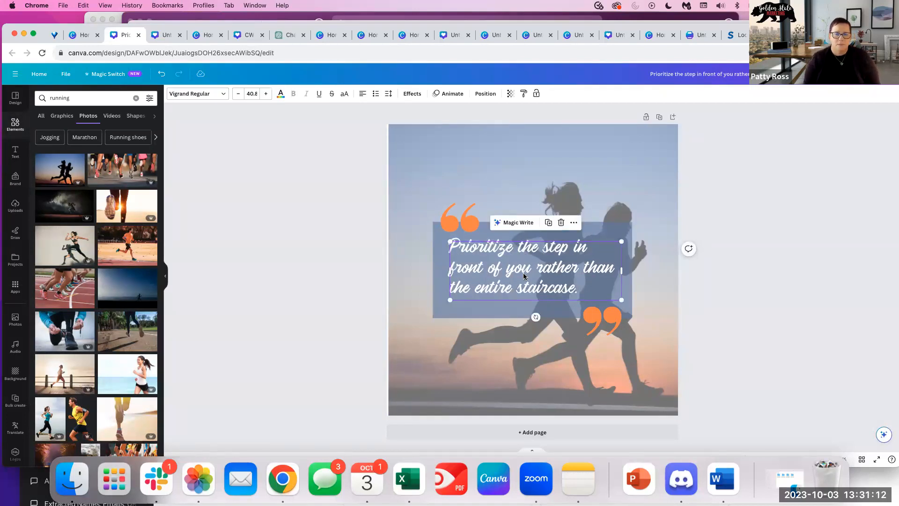
{"action": "left_click_drag", "start_coordinate": [523, 273], "coordinate": [518, 272]}
{"action": "left_click_drag", "start_coordinate": [615, 297], "coordinate": [625, 300]}
{"action": "left_click", "coordinate": [817, 243]}
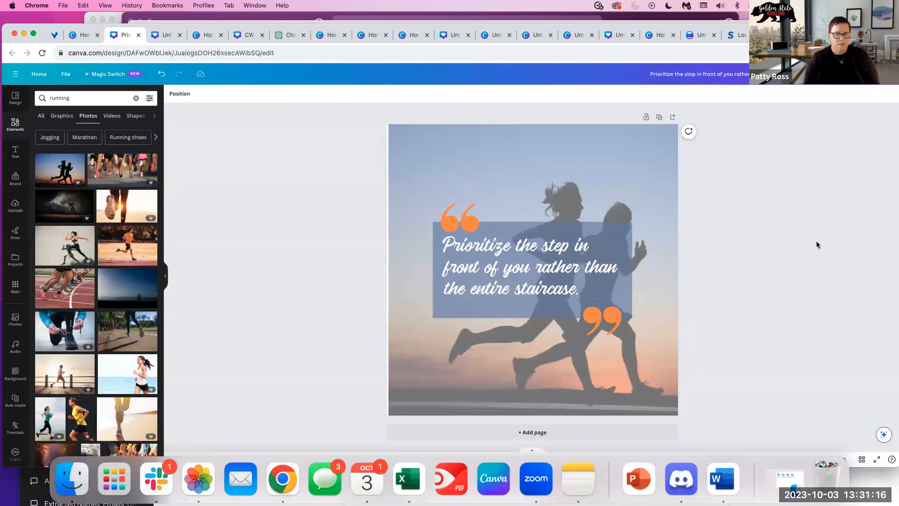
{"action": "left_click", "coordinate": [516, 284]}
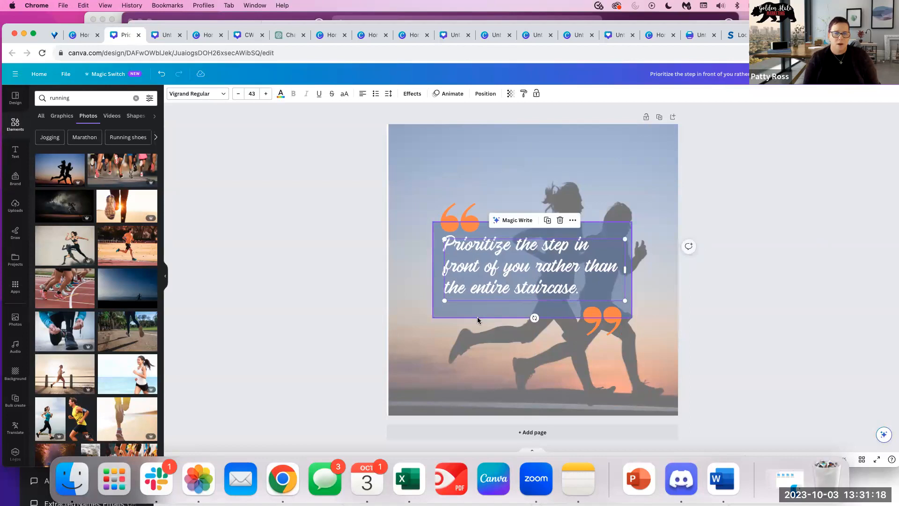
Set the blue box behind the quote to transparency 74.
{"action": "left_click", "coordinate": [444, 314]}
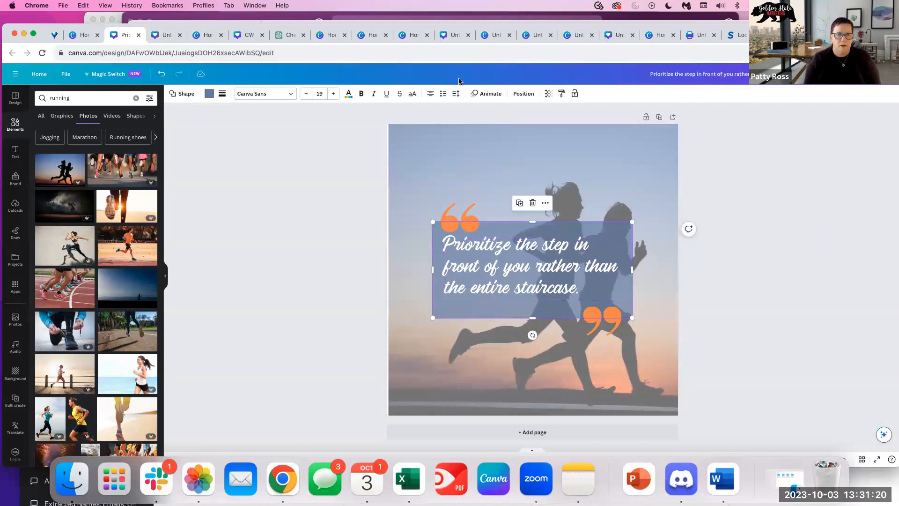
{"action": "left_click", "coordinate": [547, 95]}
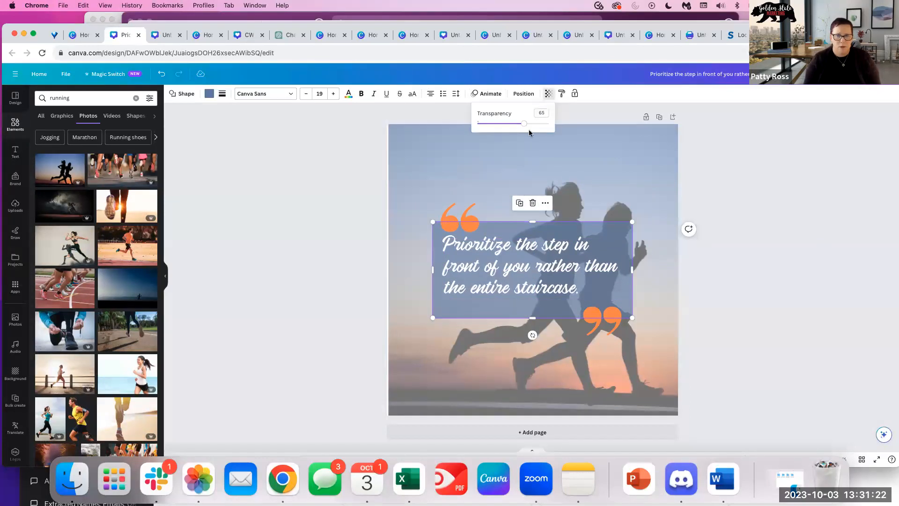
{"action": "left_click_drag", "start_coordinate": [525, 126], "coordinate": [526, 125]}
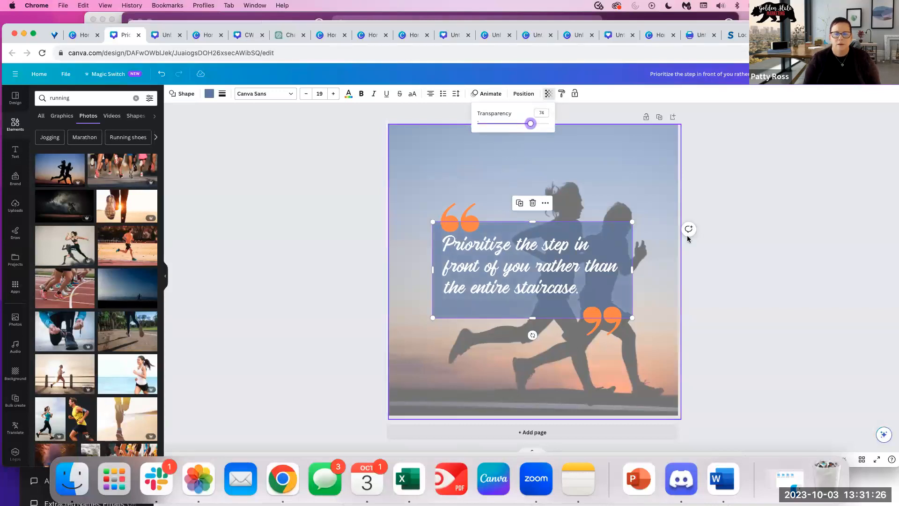
{"action": "left_click", "coordinate": [493, 279]}
{"action": "left_click", "coordinate": [580, 268]}
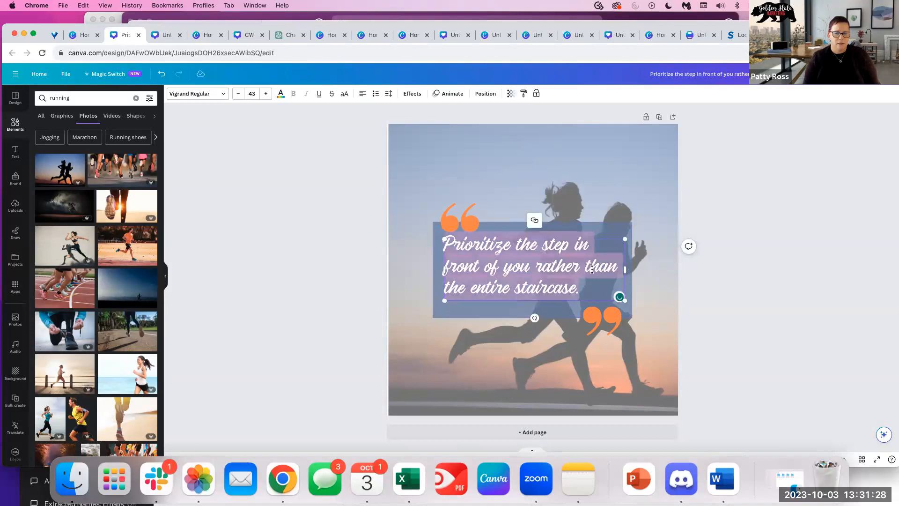
{"action": "left_click", "coordinate": [754, 293]}
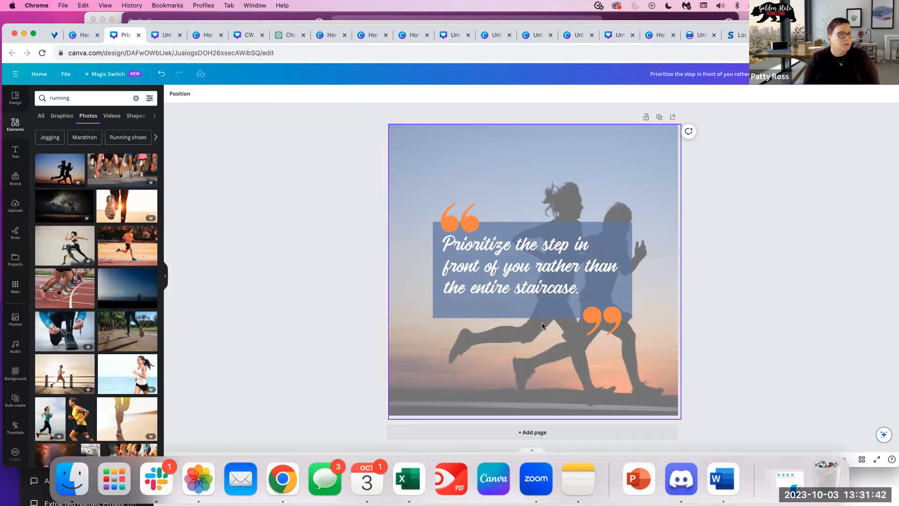
Upload running.csv as the data source in the Bulk create app.
{"action": "left_click", "coordinate": [15, 286]}
{"action": "scroll", "coordinate": [127, 384], "scroll_direction": "down", "scroll_amount": 3}
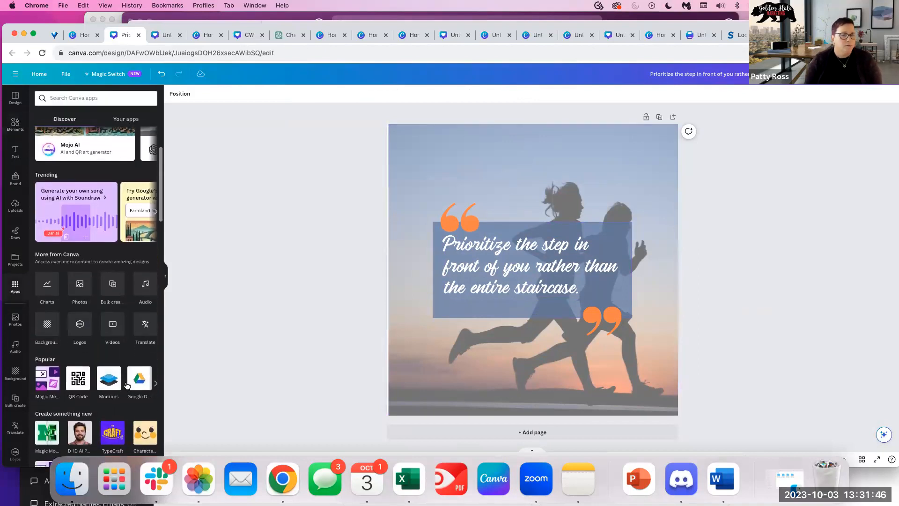
{"action": "left_click", "coordinate": [112, 283]}
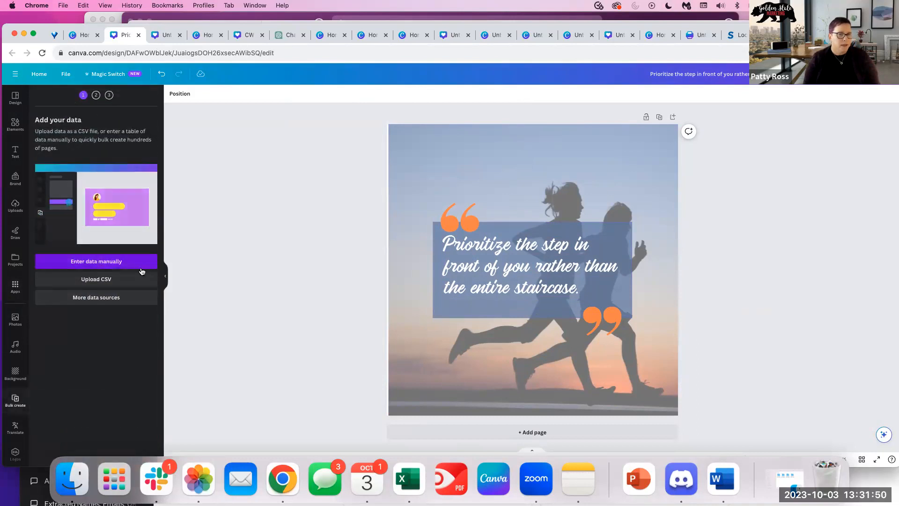
{"action": "left_click", "coordinate": [90, 281]}
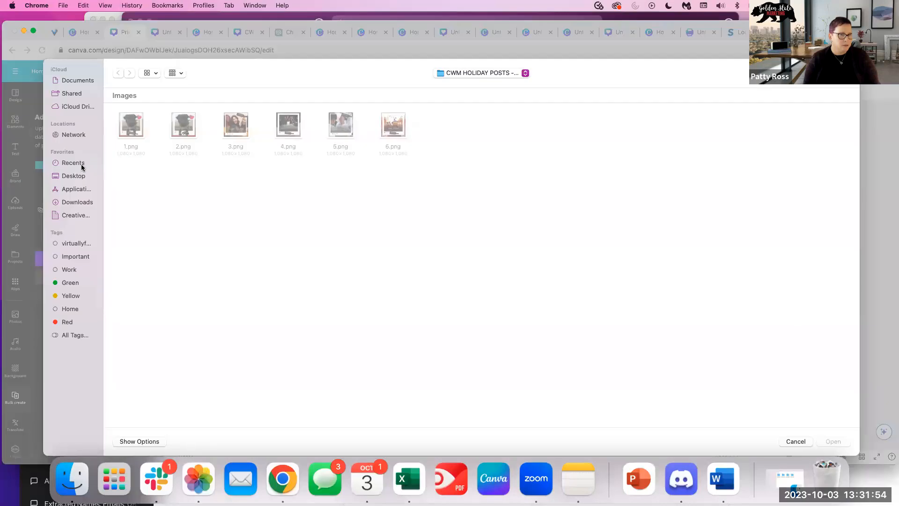
{"action": "left_click", "coordinate": [78, 176]}
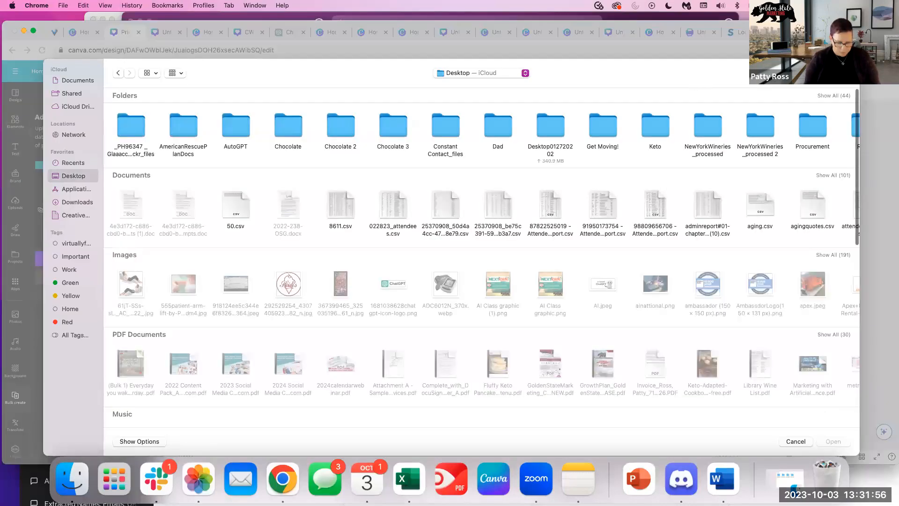
{"action": "type", "text": "running"}
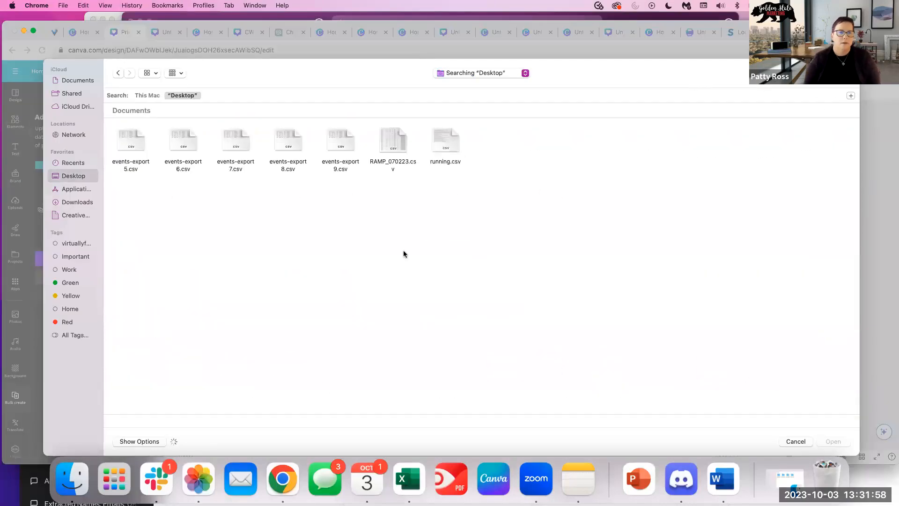
{"action": "double_click", "coordinate": [439, 139]}
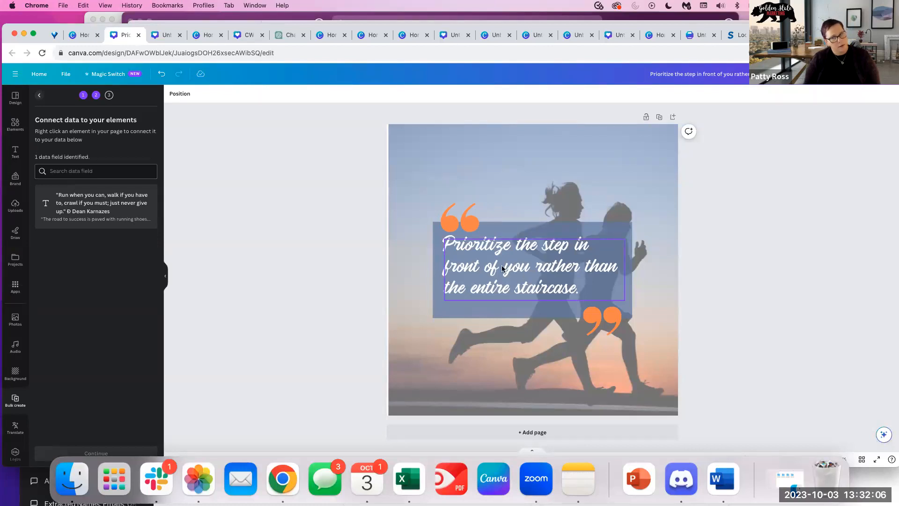
Connect the quote text to the CSV quote field and generate 19 pages.
{"action": "left_click", "coordinate": [547, 266]}
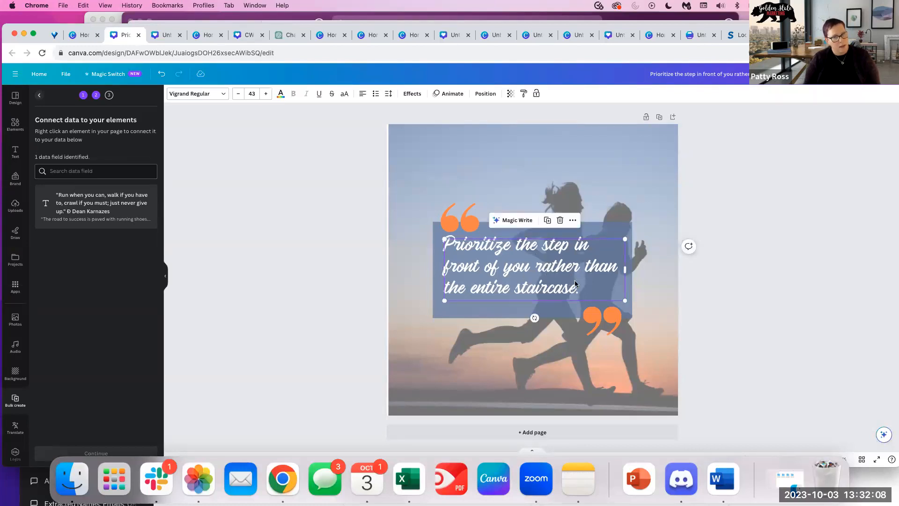
{"action": "right_click", "coordinate": [534, 275]}
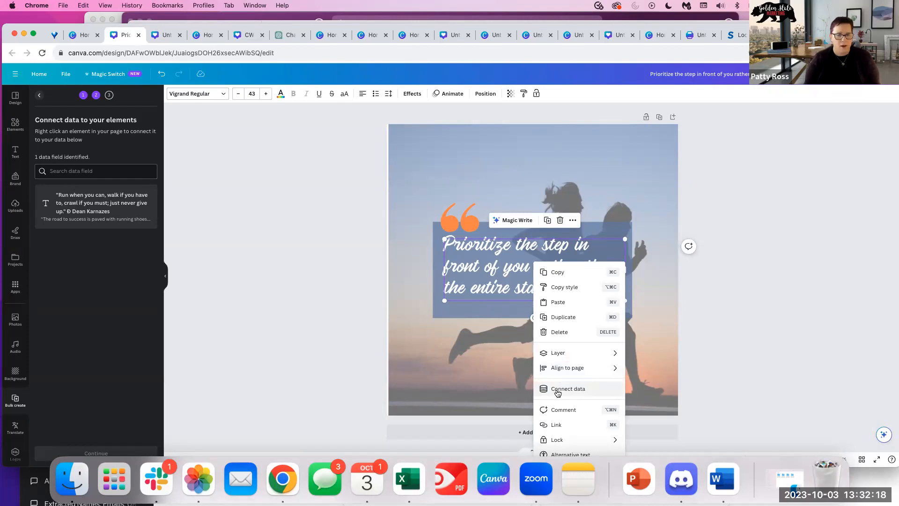
{"action": "left_click", "coordinate": [400, 286]}
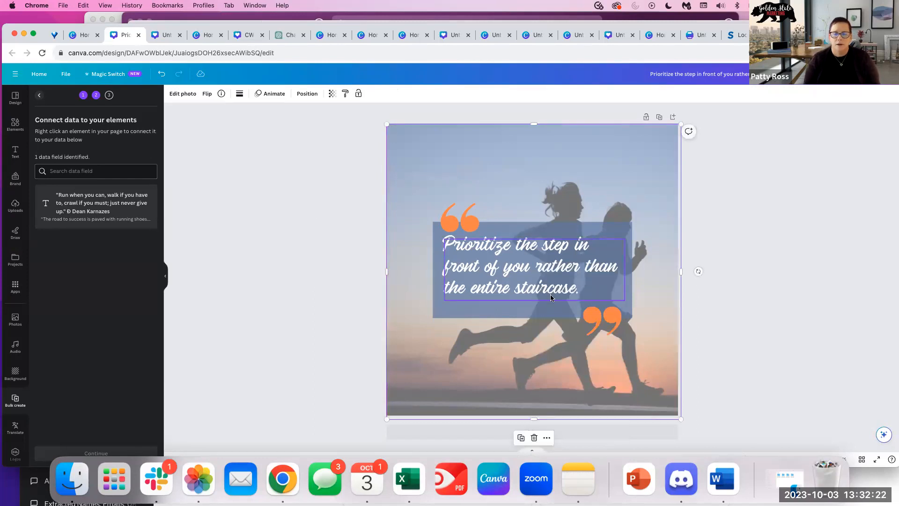
{"action": "right_click", "coordinate": [524, 263]}
{"action": "left_click", "coordinate": [559, 389]}
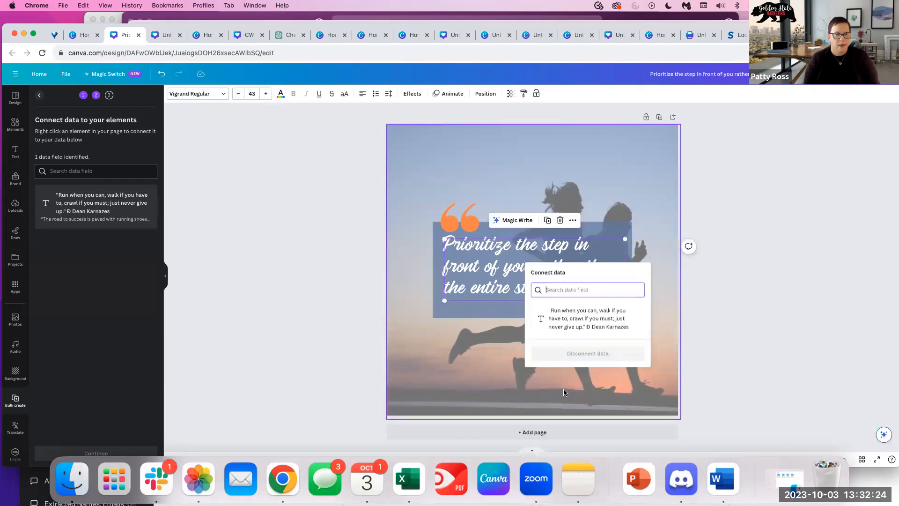
{"action": "left_click", "coordinate": [559, 321]}
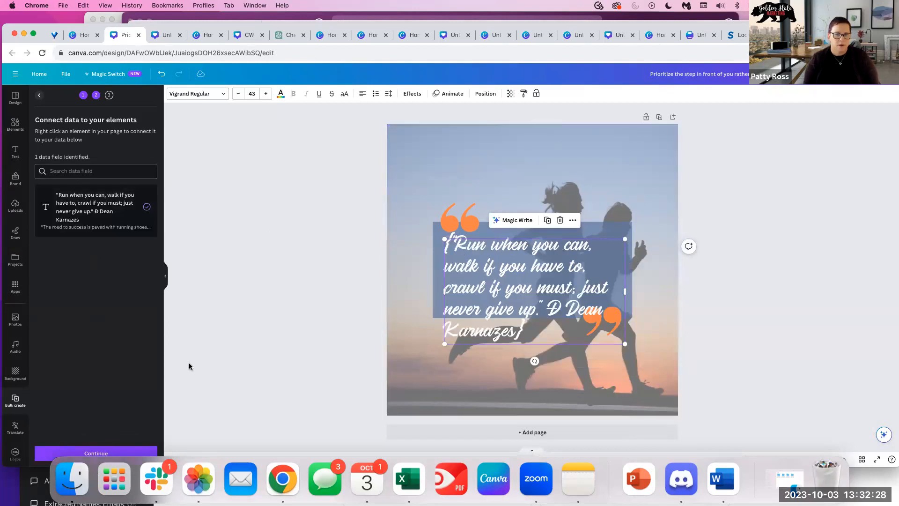
{"action": "left_click", "coordinate": [96, 453]}
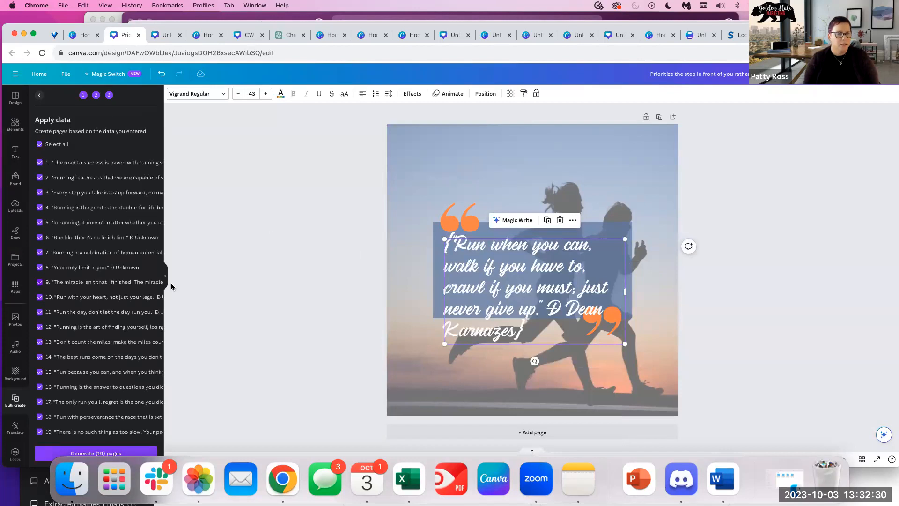
{"action": "left_click", "coordinate": [87, 453]}
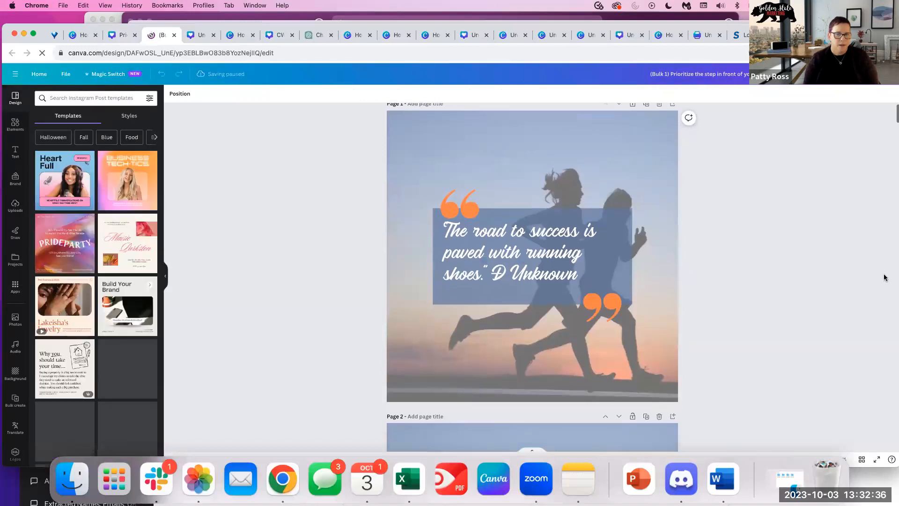
Scroll down through the generated quote pages to Page 19's 'too slow' quote.
{"action": "scroll", "coordinate": [884, 279], "scroll_direction": "down", "scroll_amount": 7}
{"action": "scroll", "coordinate": [766, 273], "scroll_direction": "down", "scroll_amount": 20}
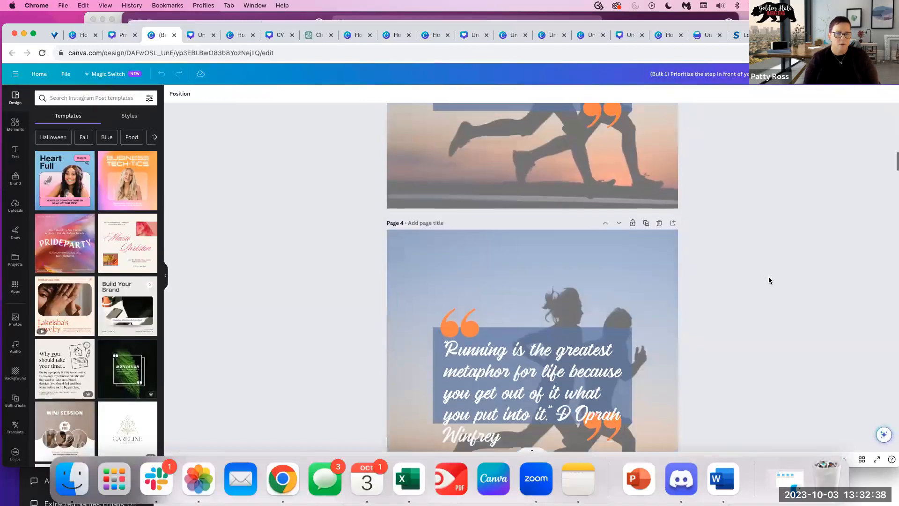
{"action": "scroll", "coordinate": [769, 280], "scroll_direction": "down", "scroll_amount": 20}
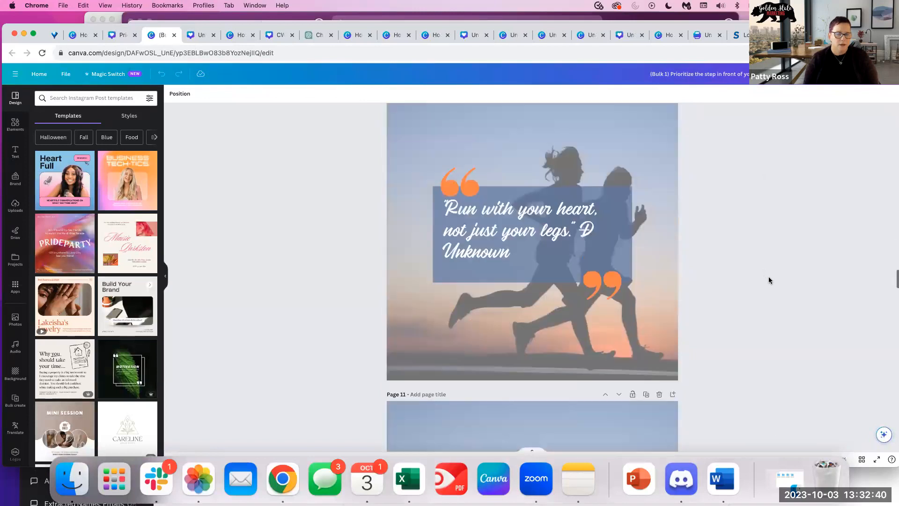
{"action": "scroll", "coordinate": [768, 280], "scroll_direction": "down", "scroll_amount": 20}
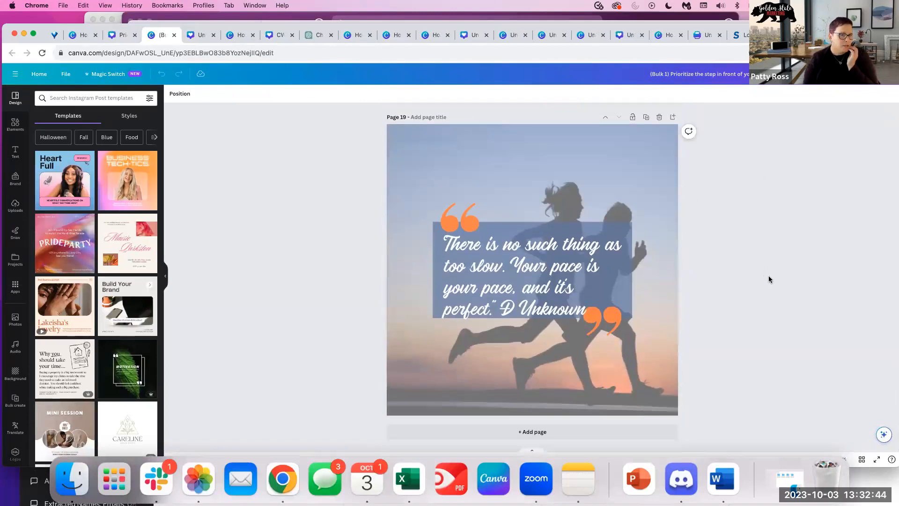
{"action": "scroll", "coordinate": [768, 276], "scroll_direction": "up", "scroll_amount": 1}
{"action": "scroll", "coordinate": [768, 275], "scroll_direction": "down", "scroll_amount": 1}
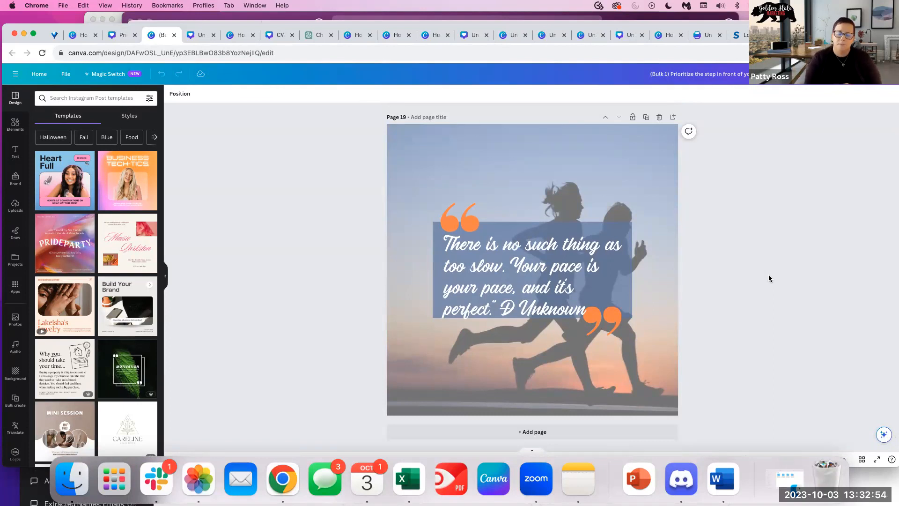
Replace Page 19's background with a smiling runner photo found by searching 'running' photos.
{"action": "left_click", "coordinate": [613, 157]}
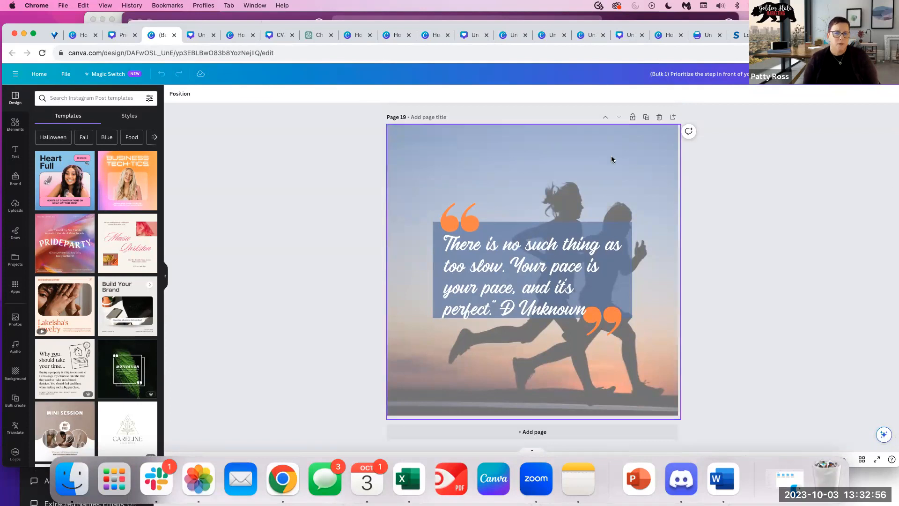
{"action": "left_click", "coordinate": [16, 124]}
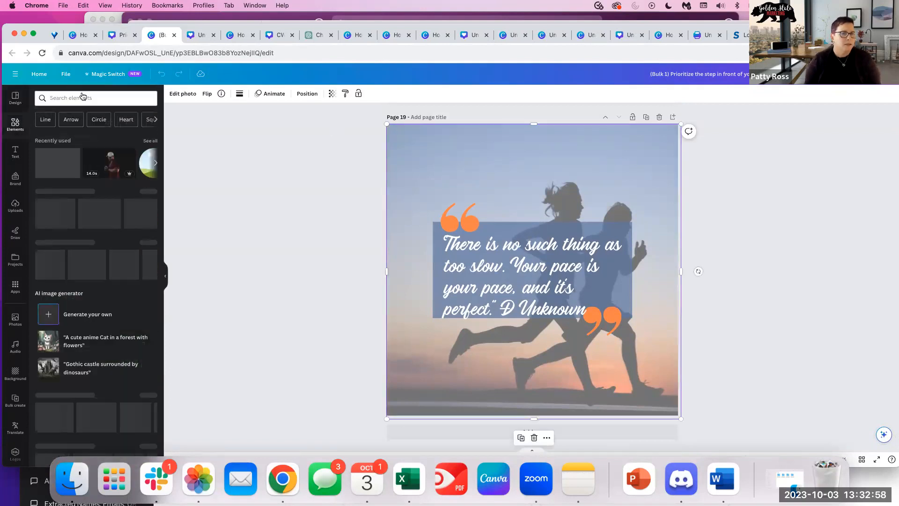
{"action": "left_click", "coordinate": [82, 98]}
{"action": "type", "text": "running"}
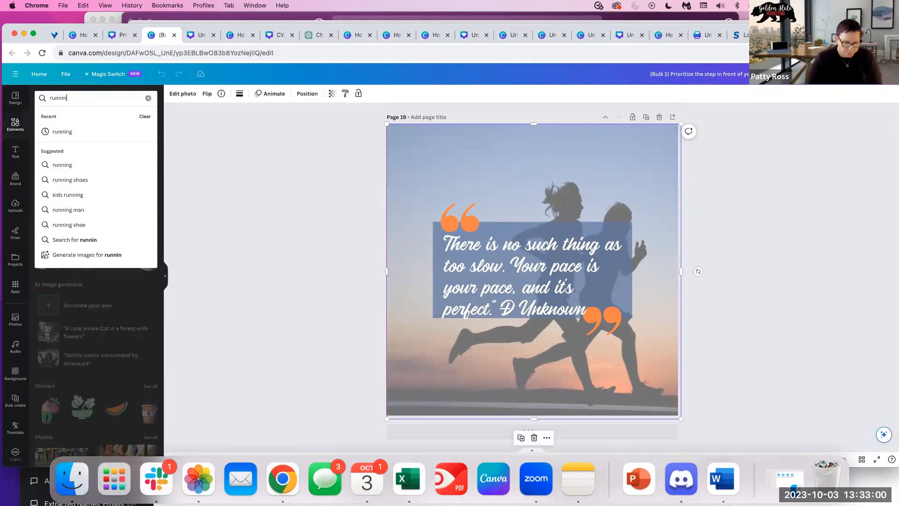
{"action": "key", "text": "Return"}
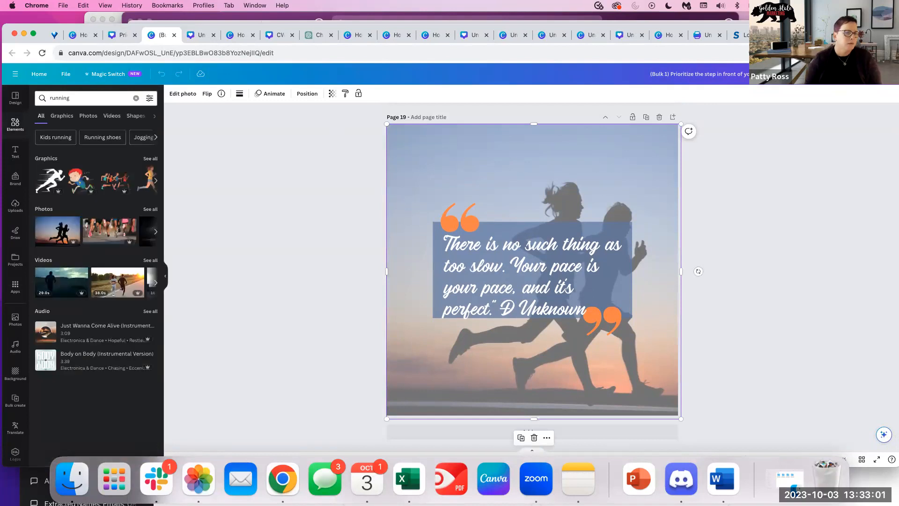
{"action": "left_click", "coordinate": [95, 119]}
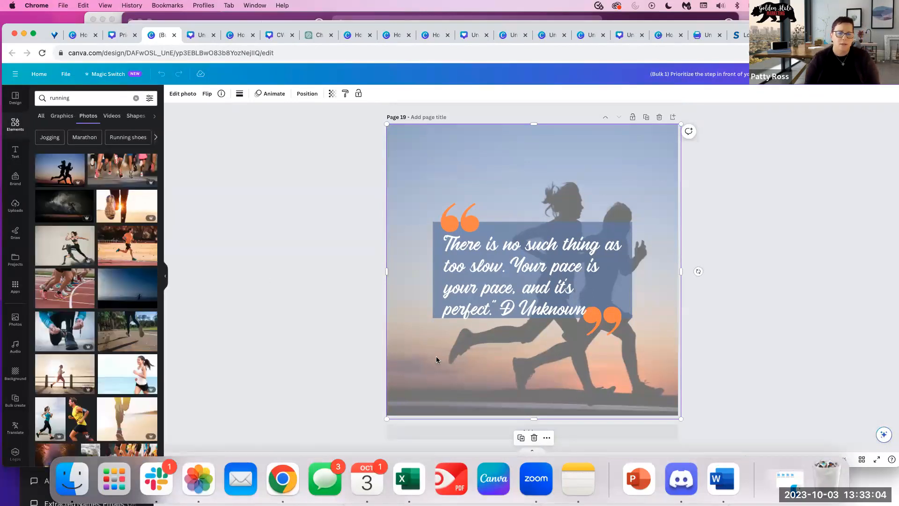
{"action": "left_click_drag", "start_coordinate": [132, 371], "coordinate": [416, 352]}
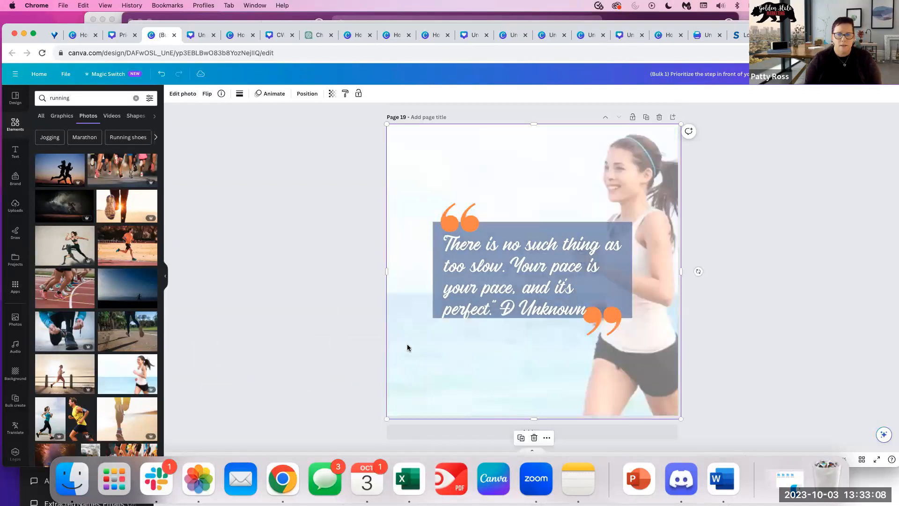
Add the seaside runner photo to Page 18 and stretch it over the page.
{"action": "scroll", "coordinate": [595, 365], "scroll_direction": "up", "scroll_amount": 5}
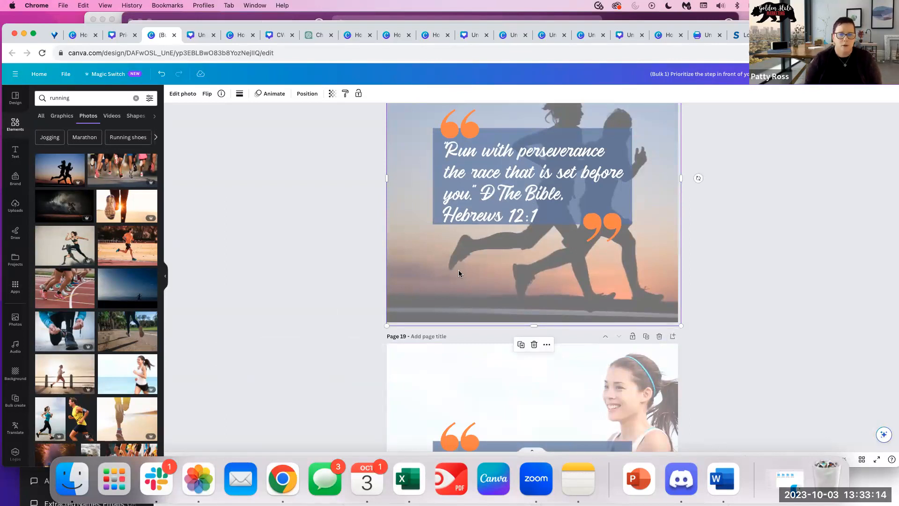
{"action": "left_click", "coordinate": [70, 373]}
{"action": "left_click_drag", "start_coordinate": [418, 267], "coordinate": [400, 305]}
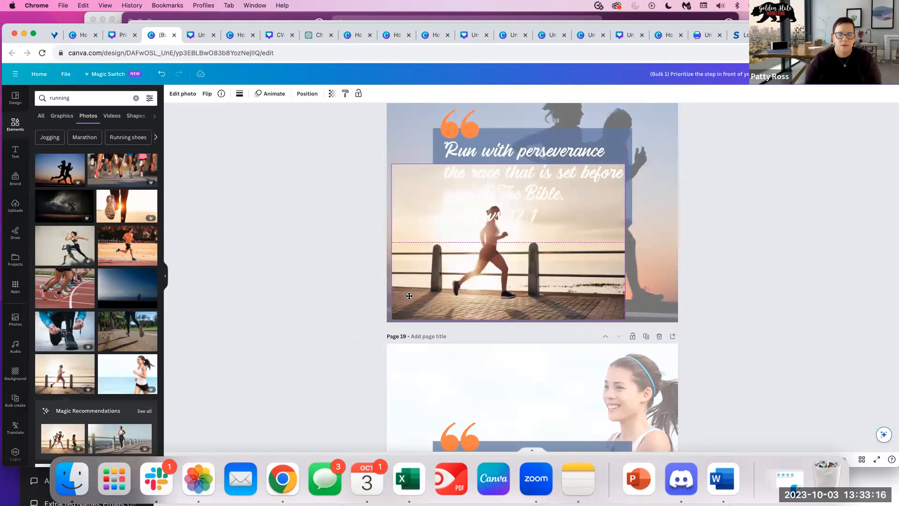
{"action": "scroll", "coordinate": [627, 254], "scroll_direction": "up", "scroll_amount": 3}
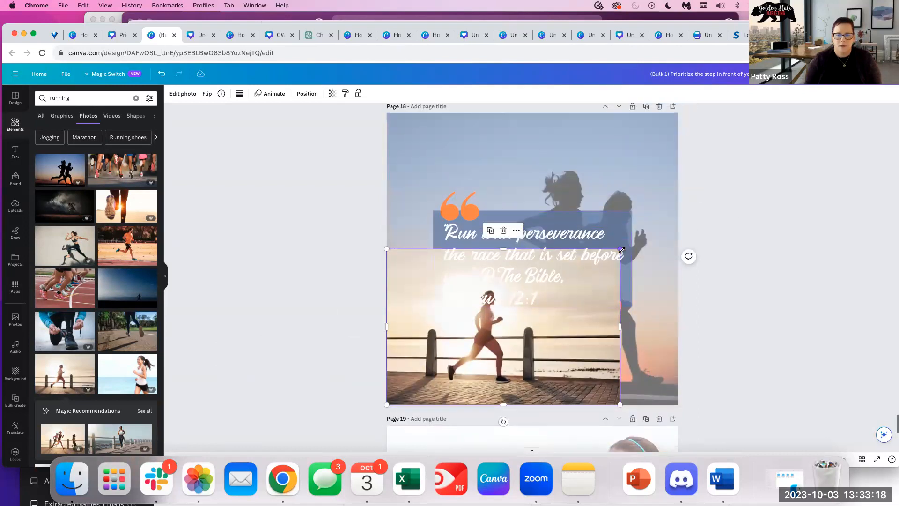
{"action": "left_click_drag", "start_coordinate": [687, 162], "coordinate": [694, 157]}
{"action": "left_click_drag", "start_coordinate": [546, 183], "coordinate": [548, 114]}
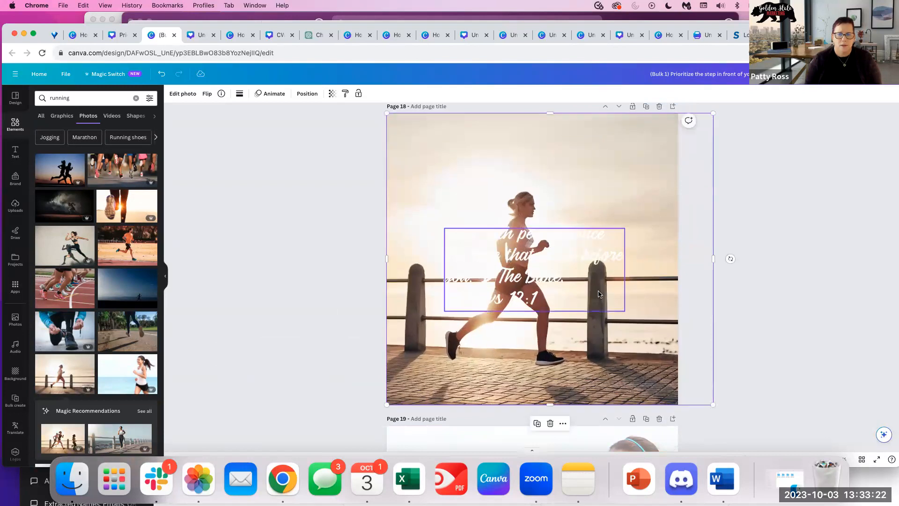
Send the seaside photo back two layers so the quote marks and blue box show.
{"action": "left_click", "coordinate": [307, 93]}
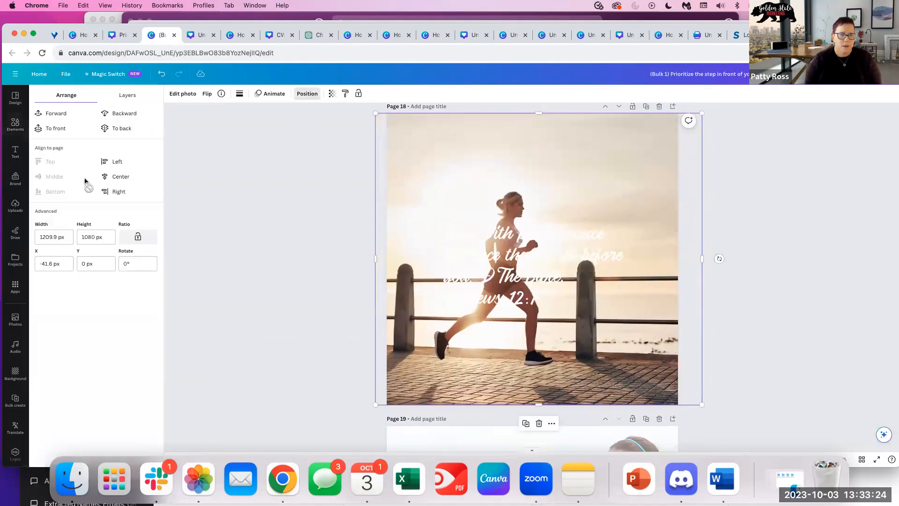
{"action": "left_click", "coordinate": [124, 115]}
{"action": "left_click", "coordinate": [124, 114]}
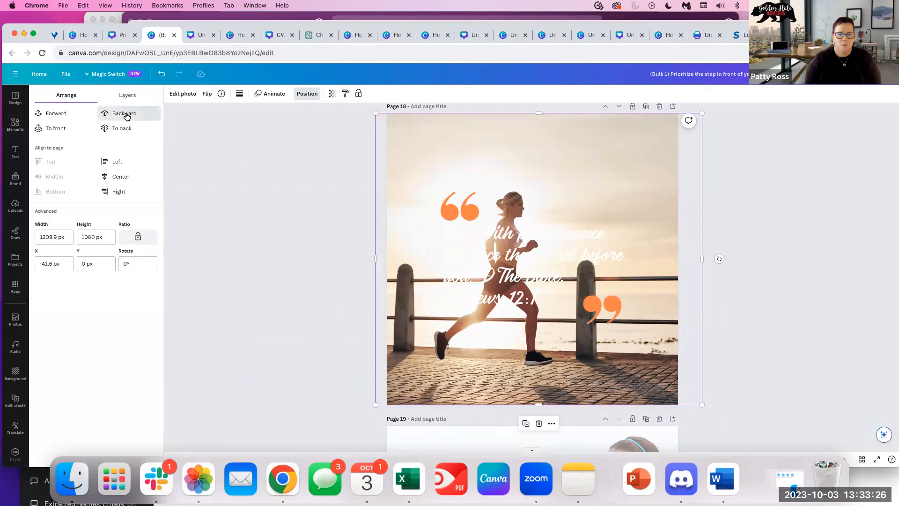
{"action": "left_click", "coordinate": [802, 251]}
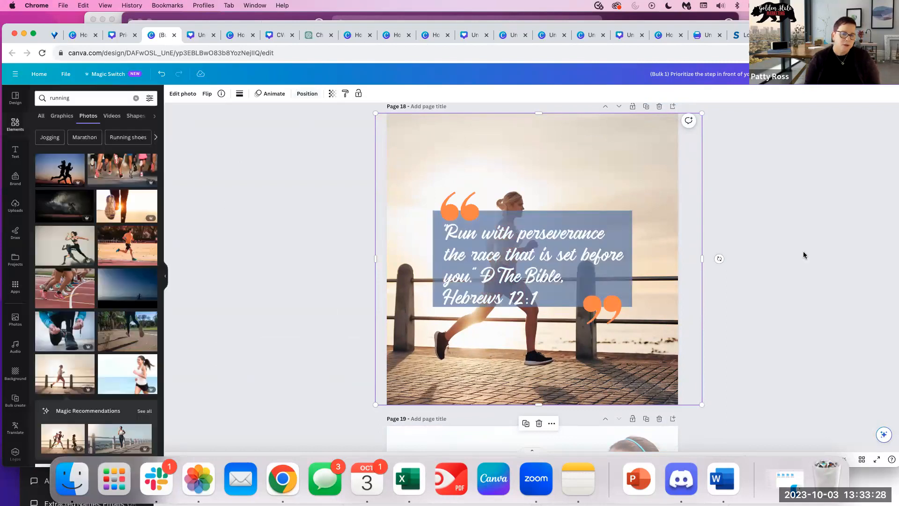
{"action": "left_click", "coordinate": [836, 204]}
{"action": "scroll", "coordinate": [792, 201], "scroll_direction": "up", "scroll_amount": 3}
{"action": "scroll", "coordinate": [792, 200], "scroll_direction": "up", "scroll_amount": 10}
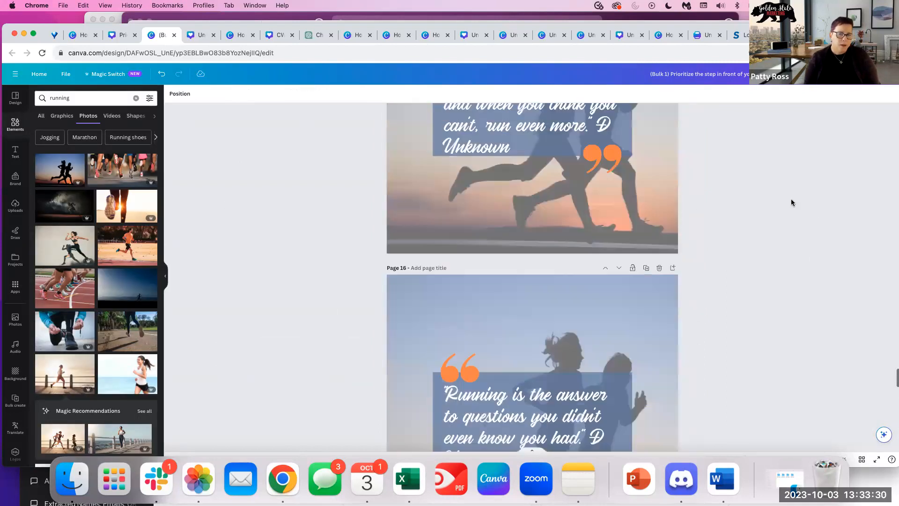
{"action": "scroll", "coordinate": [791, 199], "scroll_direction": "down", "scroll_amount": 12}
{"action": "scroll", "coordinate": [802, 292], "scroll_direction": "down", "scroll_amount": 5}
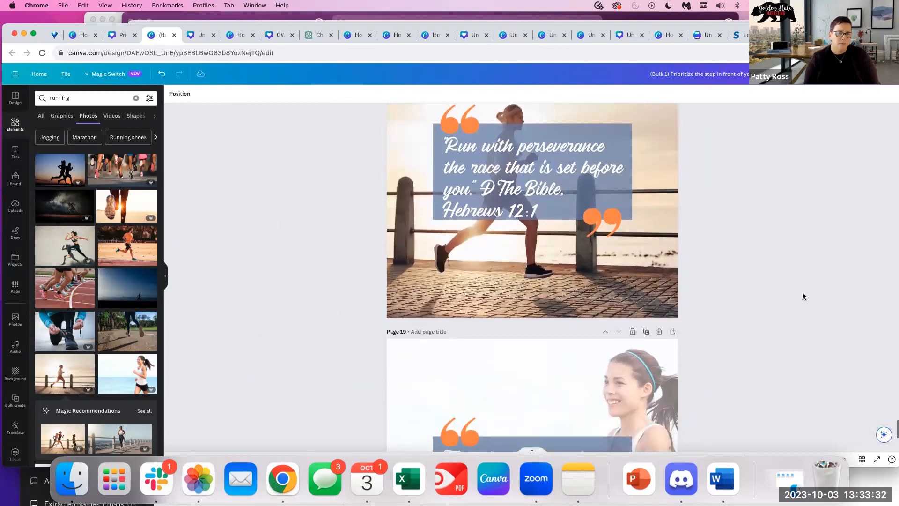
Nudge Page 19's quote text slightly up and left, then move up to Page 12.
{"action": "left_click", "coordinate": [474, 278]}
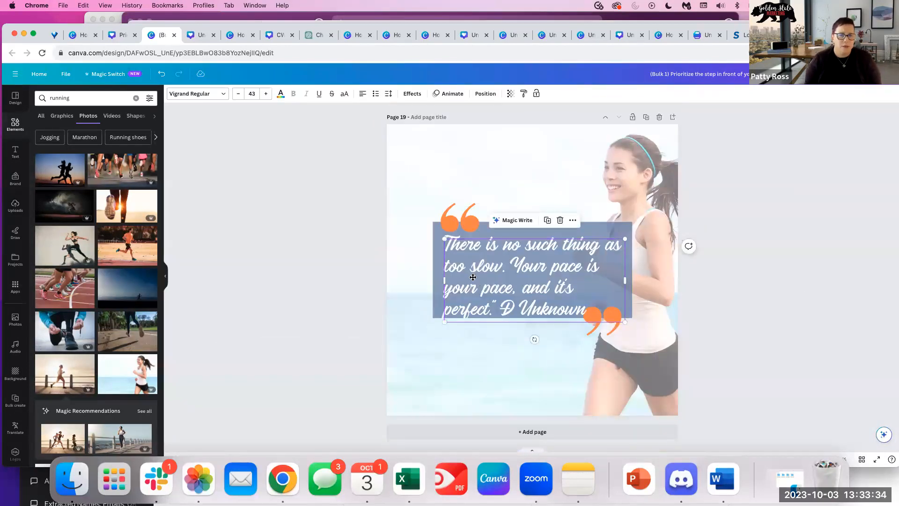
{"action": "left_click_drag", "start_coordinate": [473, 277], "coordinate": [469, 272]}
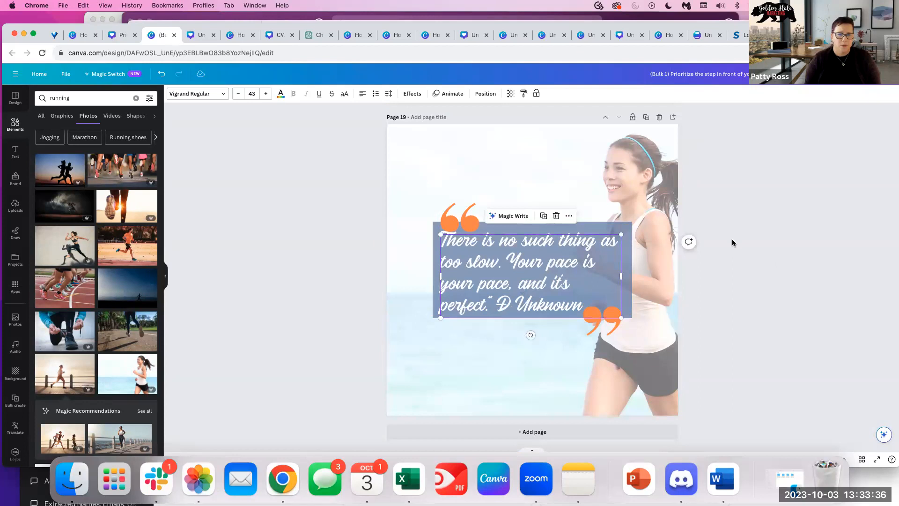
{"action": "scroll", "coordinate": [733, 243], "scroll_direction": "up", "scroll_amount": 10}
{"action": "scroll", "coordinate": [733, 242], "scroll_direction": "down", "scroll_amount": 7}
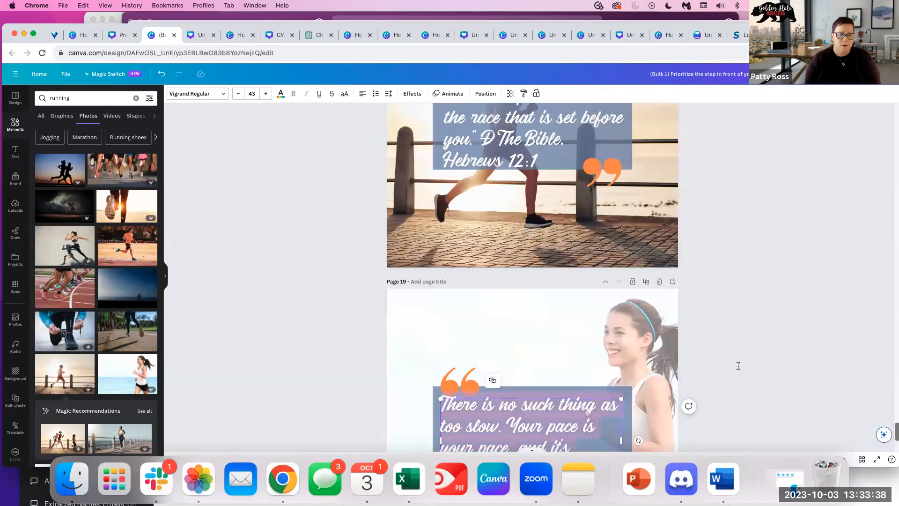
{"action": "scroll", "coordinate": [805, 286], "scroll_direction": "up", "scroll_amount": 12}
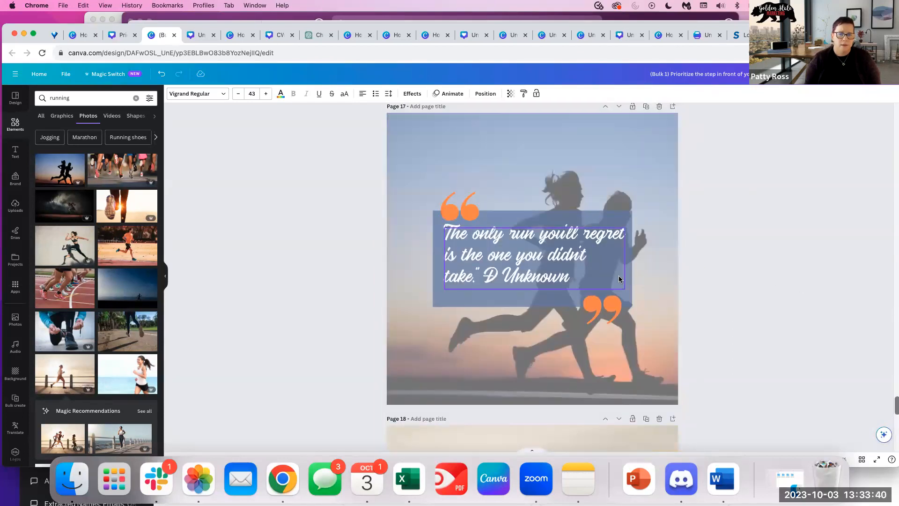
{"action": "scroll", "coordinate": [618, 276], "scroll_direction": "up", "scroll_amount": 10}
{"action": "scroll", "coordinate": [617, 275], "scroll_direction": "down", "scroll_amount": 2}
{"action": "scroll", "coordinate": [616, 276], "scroll_direction": "up", "scroll_amount": 6}
{"action": "scroll", "coordinate": [551, 271], "scroll_direction": "up", "scroll_amount": 12}
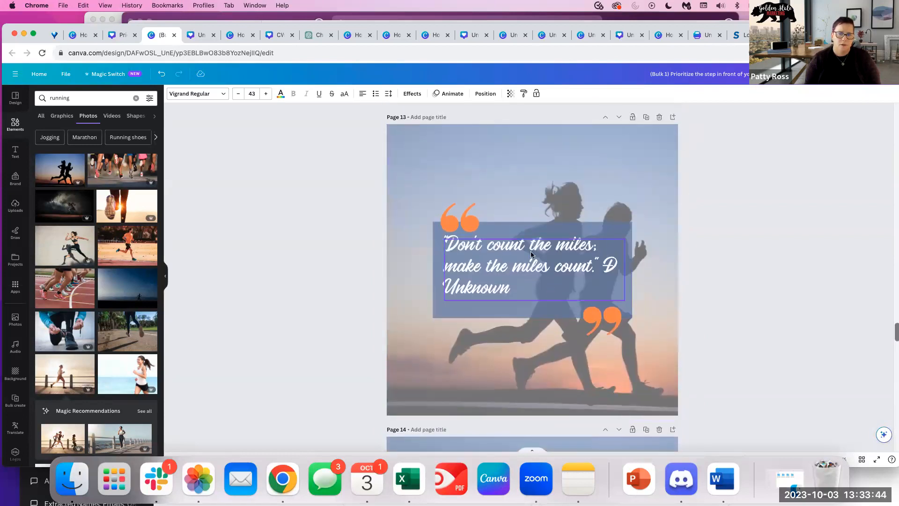
{"action": "scroll", "coordinate": [517, 248], "scroll_direction": "up", "scroll_amount": 10}
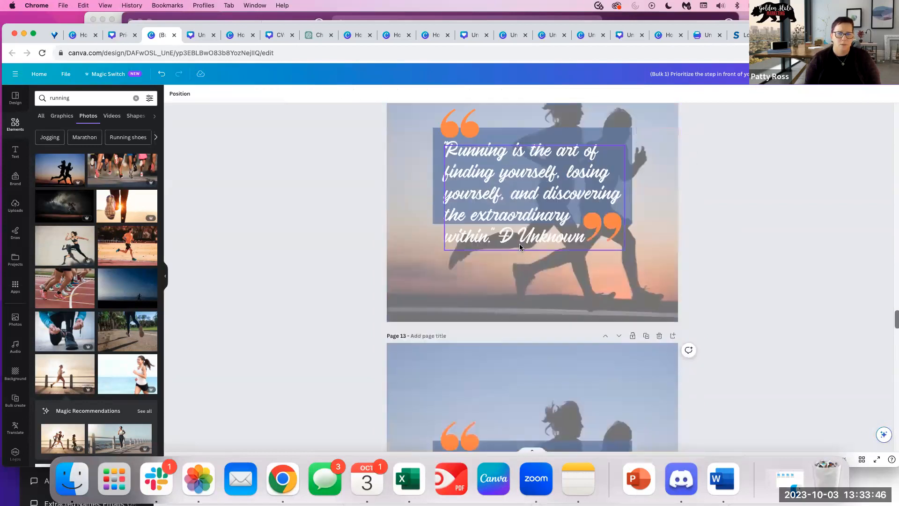
Delete the stray 'D' before 'Unknown' in Page 12's quote.
{"action": "left_click", "coordinate": [530, 339]}
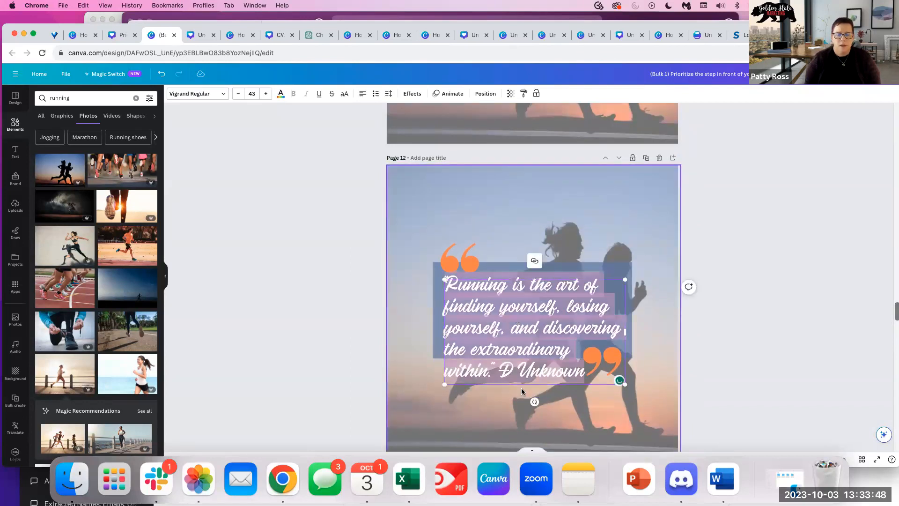
{"action": "left_click", "coordinate": [514, 369]}
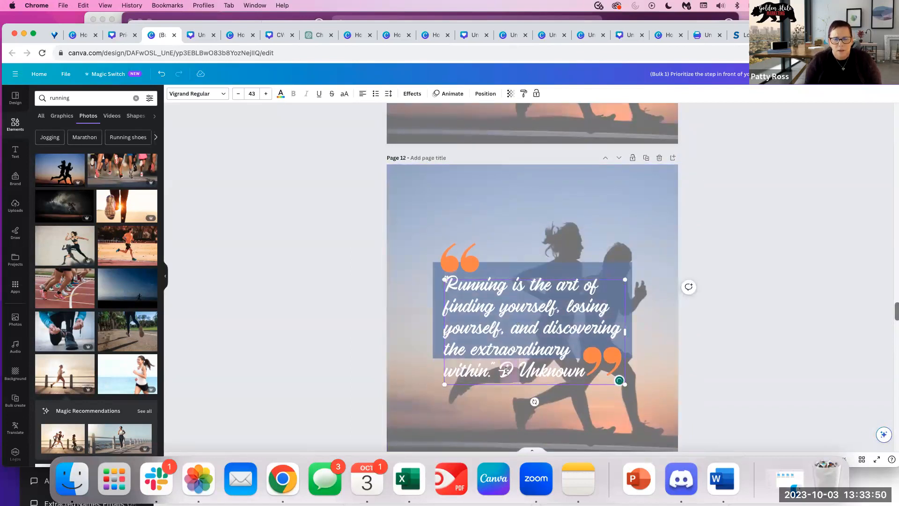
{"action": "key", "text": "BackSpace"}
{"action": "left_click", "coordinate": [660, 293]}
Lengthen Page 12's blue rectangle, shrink the quote text to 36.7 and widen it.
{"action": "left_click", "coordinate": [597, 304]}
{"action": "left_click", "coordinate": [581, 270]}
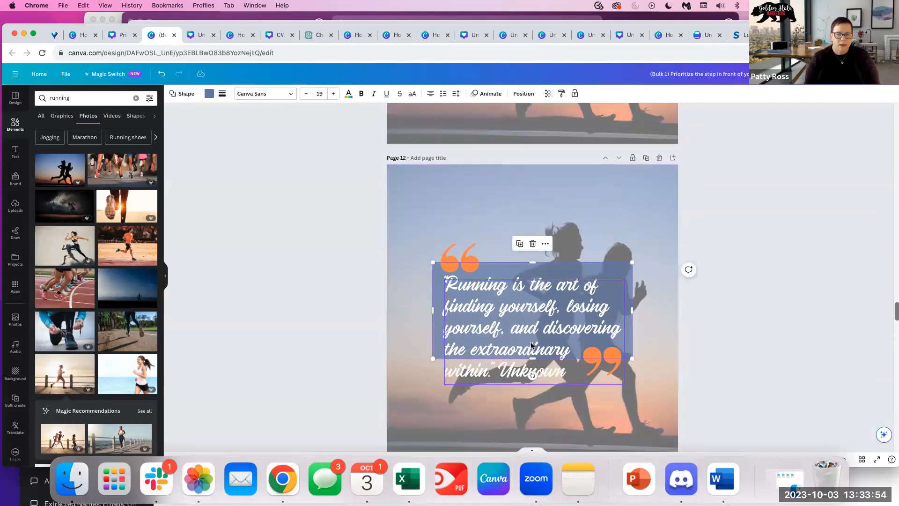
{"action": "left_click_drag", "start_coordinate": [532, 359], "coordinate": [531, 388]}
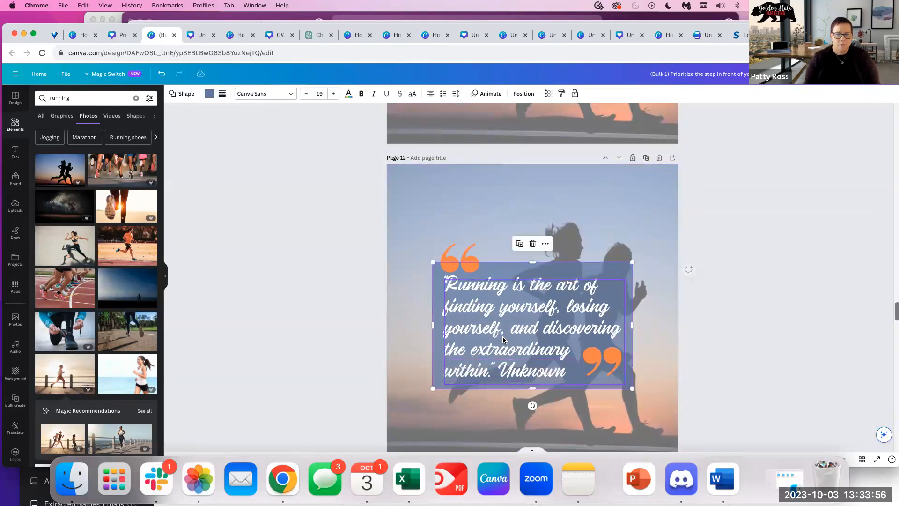
{"action": "left_click", "coordinate": [604, 328]}
{"action": "left_click_drag", "start_coordinate": [624, 381], "coordinate": [597, 365]}
{"action": "left_click_drag", "start_coordinate": [598, 321], "coordinate": [620, 322]}
{"action": "left_click", "coordinate": [757, 343]}
{"action": "scroll", "coordinate": [756, 343], "scroll_direction": "up", "scroll_amount": 20}
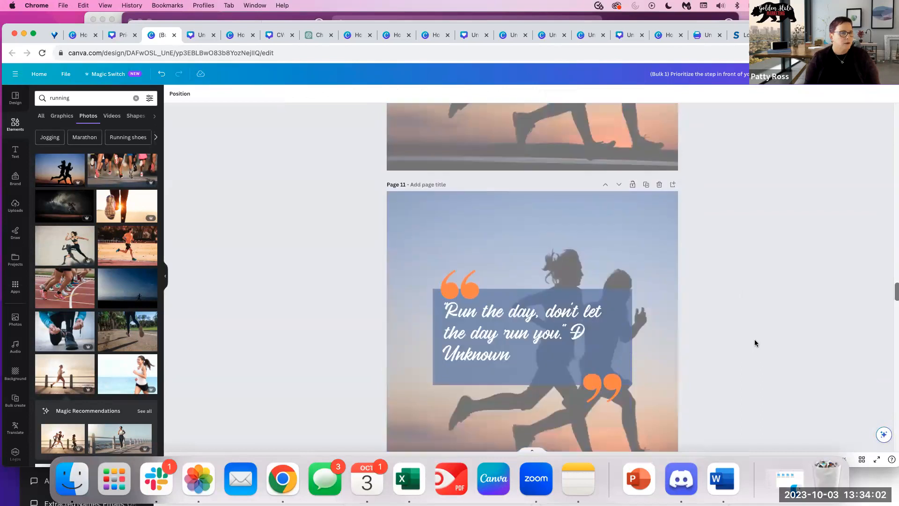
{"action": "scroll", "coordinate": [754, 343], "scroll_direction": "up", "scroll_amount": 15}
{"action": "scroll", "coordinate": [753, 343], "scroll_direction": "down", "scroll_amount": 5}
{"action": "scroll", "coordinate": [754, 342], "scroll_direction": "down", "scroll_amount": 20}
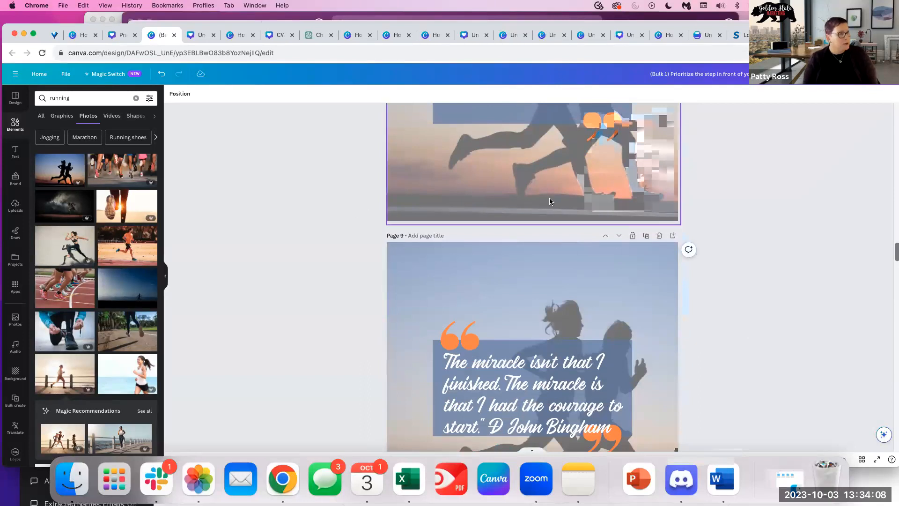
Return to the ChatGPT chat and scroll through its list of 20 running quotes.
{"action": "left_click", "coordinate": [310, 37]}
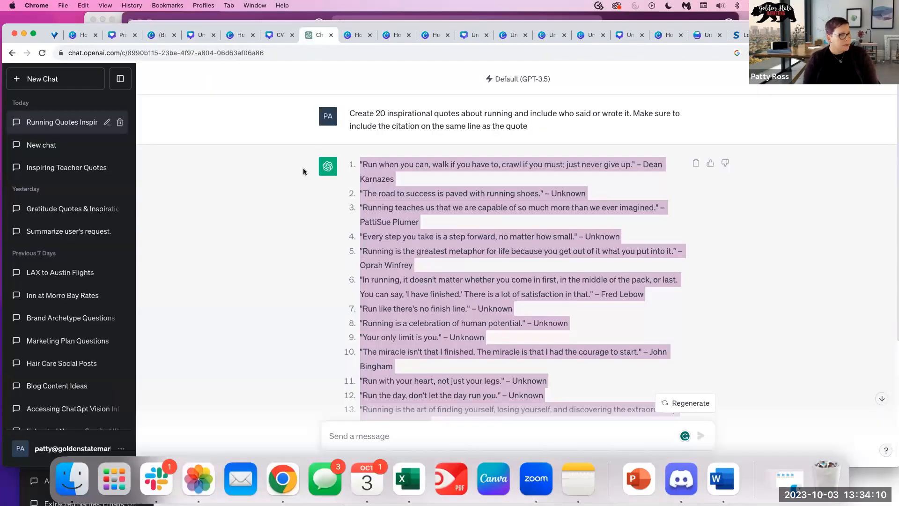
{"action": "scroll", "coordinate": [516, 260], "scroll_direction": "down", "scroll_amount": 5}
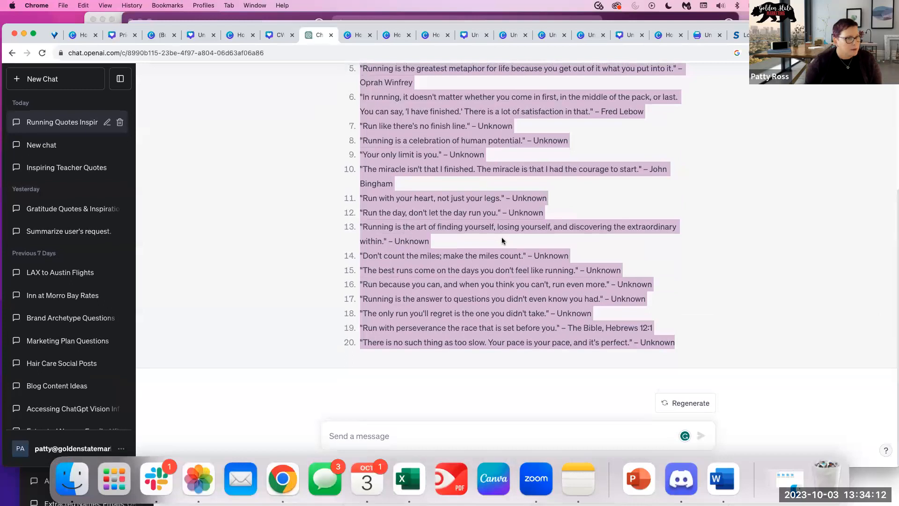
{"action": "left_click", "coordinate": [383, 433]}
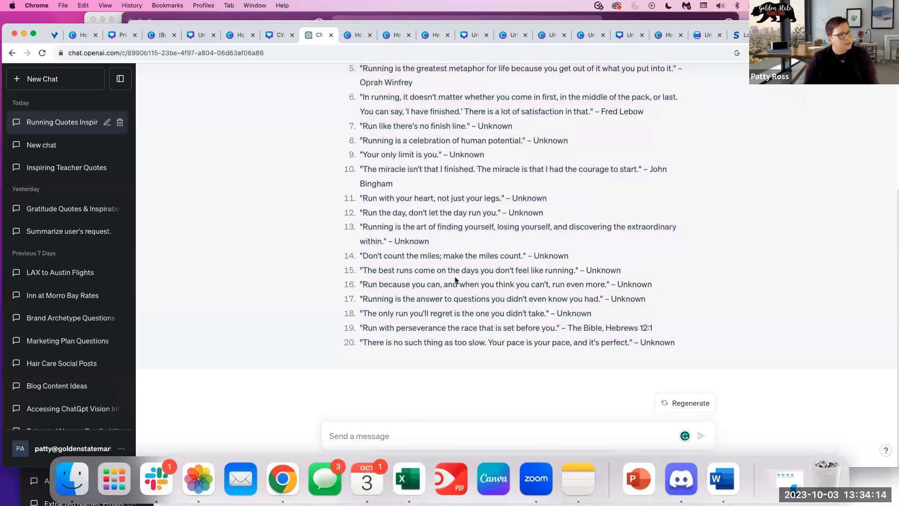
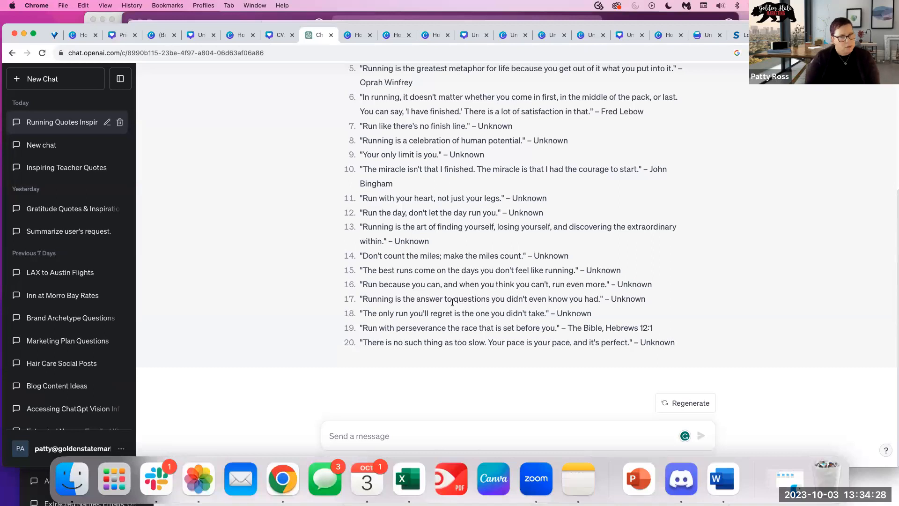
Send ChatGPT 'Now create social media captions for each of these quotes', excluding the quote, with emojis and hashtags.
{"action": "left_click", "coordinate": [342, 432]}
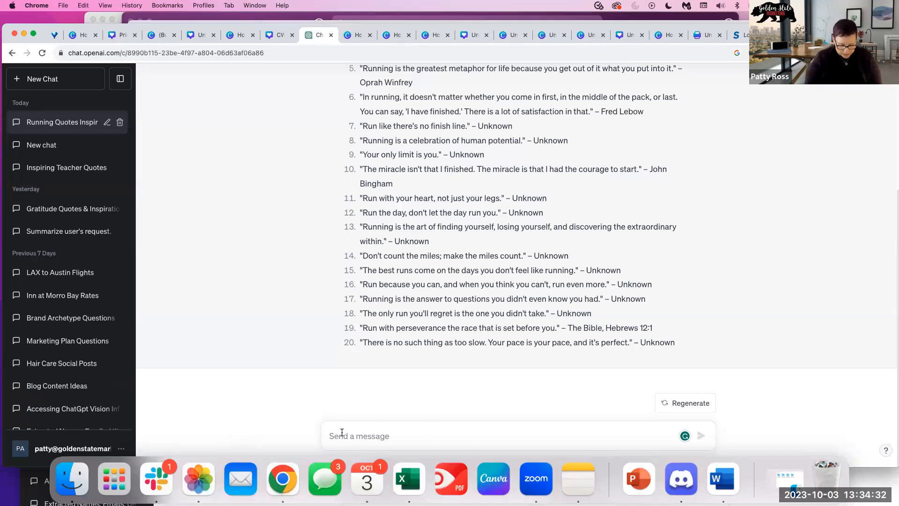
{"action": "type", "text": "Now create spc"}
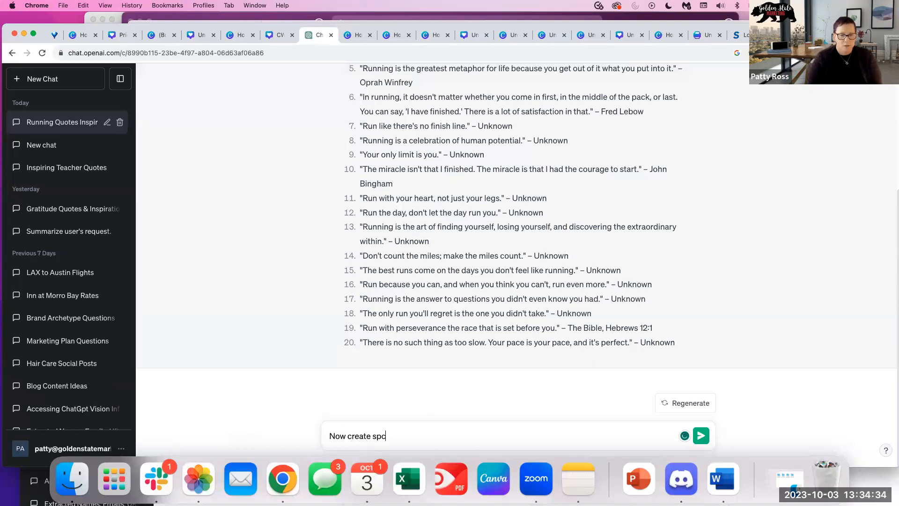
{"action": "key", "text": "BackSpace"}
{"action": "key", "text": "BackSpace"}
{"action": "type", "text": "ocial media capton"}
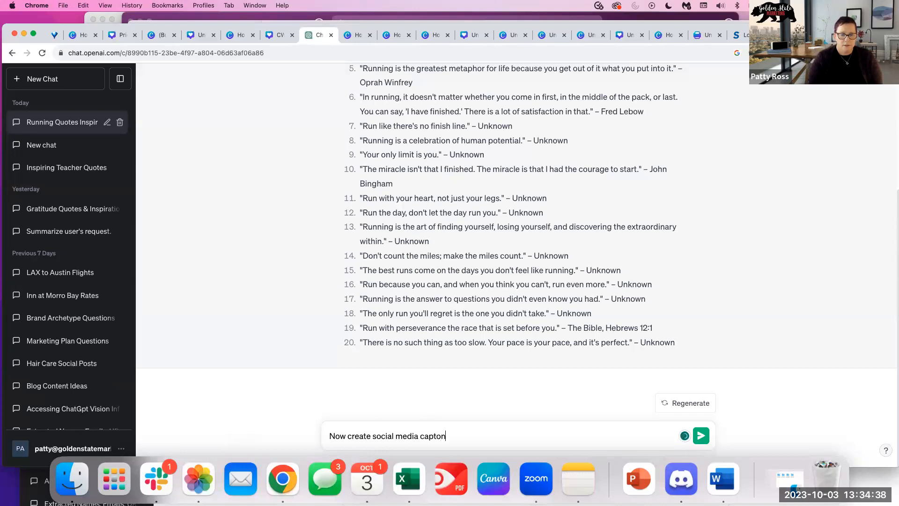
{"action": "key", "text": "BackSpace"}
{"action": "key", "text": "BackSpace"}
{"action": "type", "text": "ions for each of these quotes."}
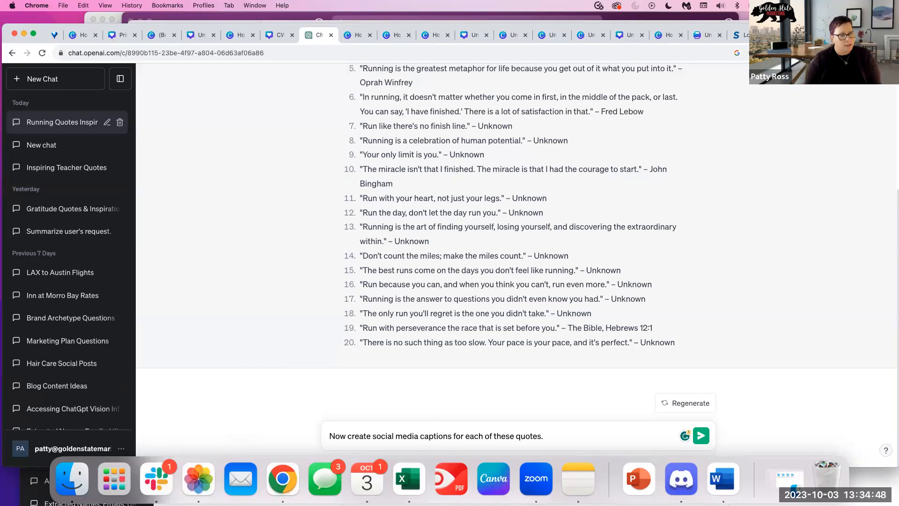
{"action": "type", "text": "Please do not use the actuy"}
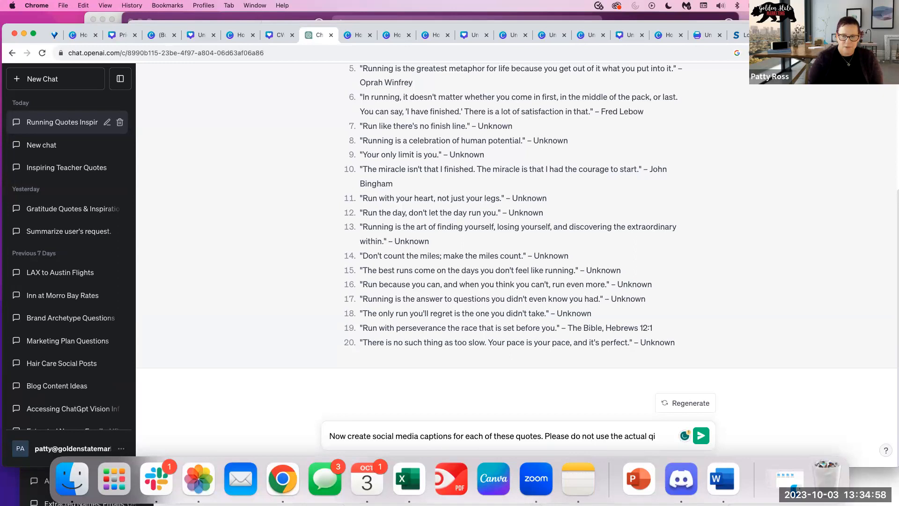
{"action": "type", "text": "l qioute in"}
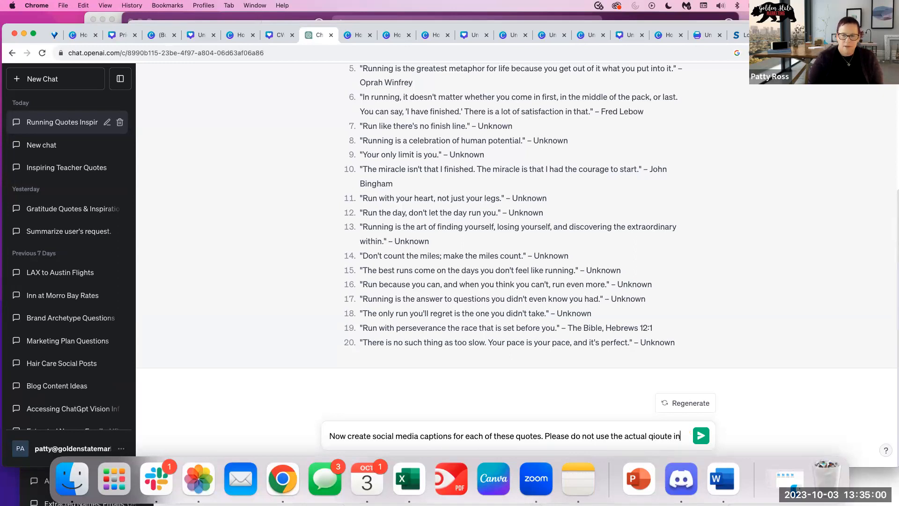
{"action": "type", "text": " thca"}
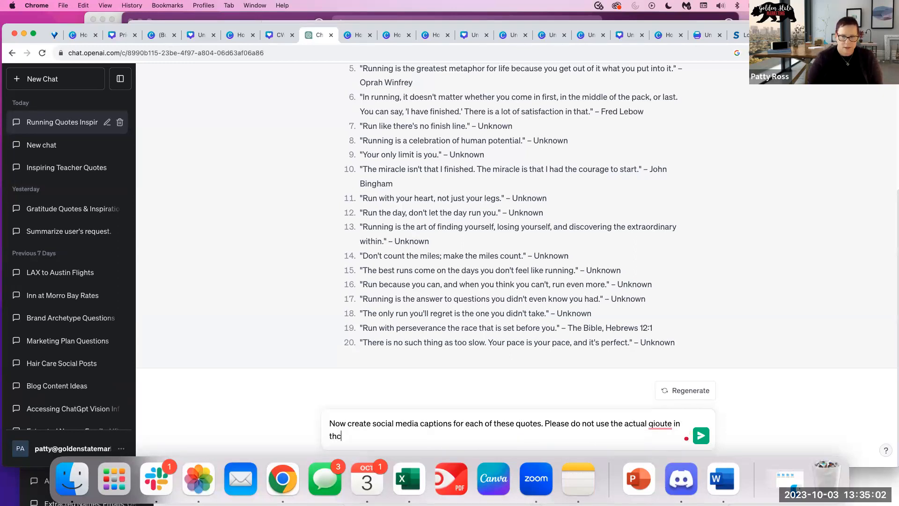
{"action": "key", "text": "BackSpace"}
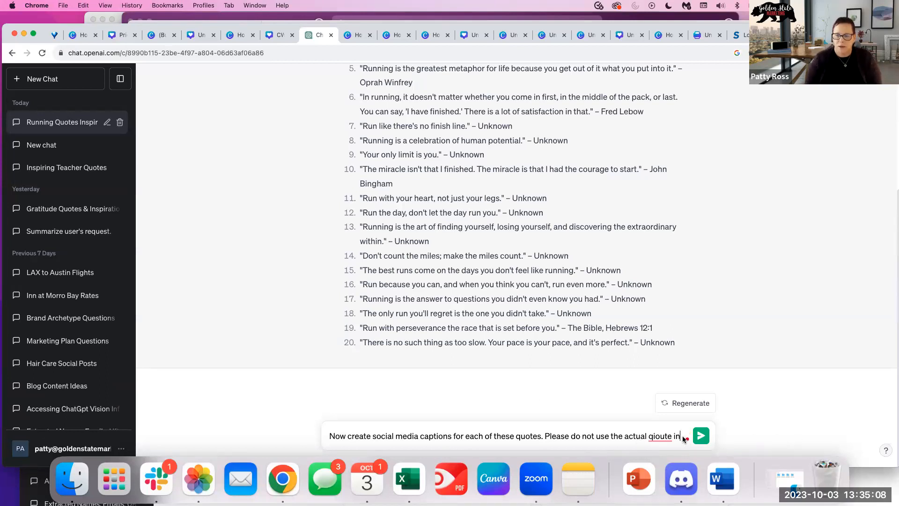
{"action": "right_click", "coordinate": [662, 437]}
{"action": "left_click", "coordinate": [661, 436]}
{"action": "right_click", "coordinate": [654, 436]}
{"action": "left_click", "coordinate": [660, 365]}
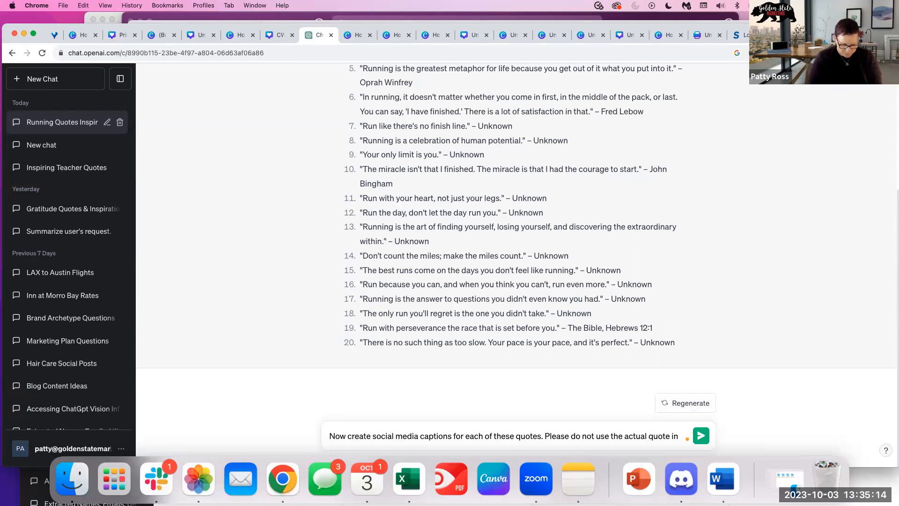
{"action": "type", "text": "the caption. also include"}
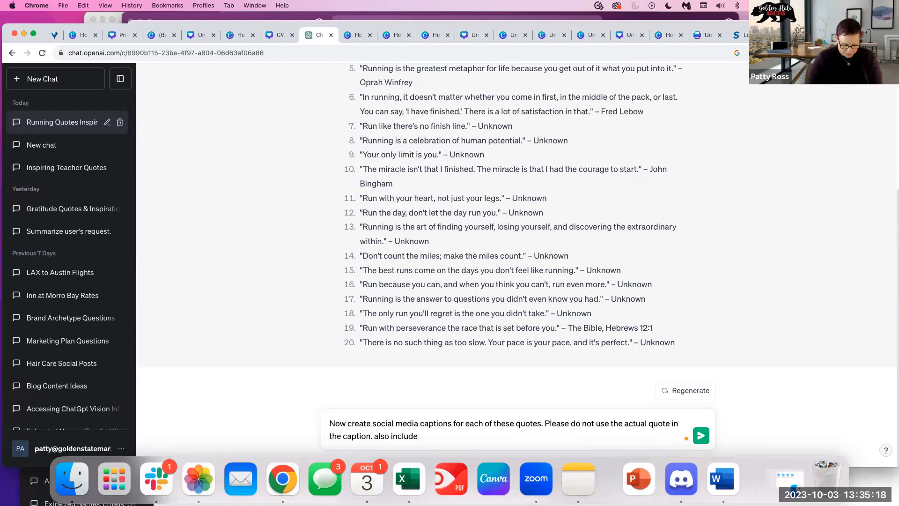
{"action": "type", "text": "d hashtags"}
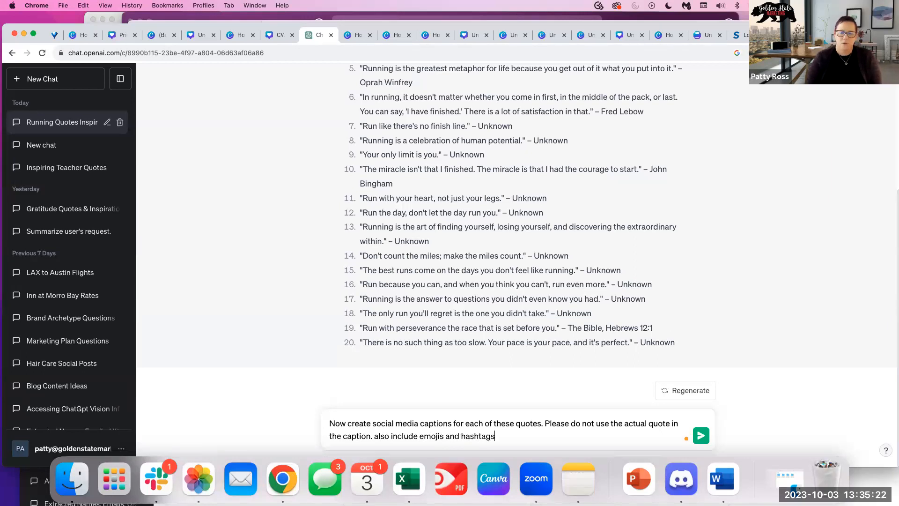
{"action": "key", "text": "Return"}
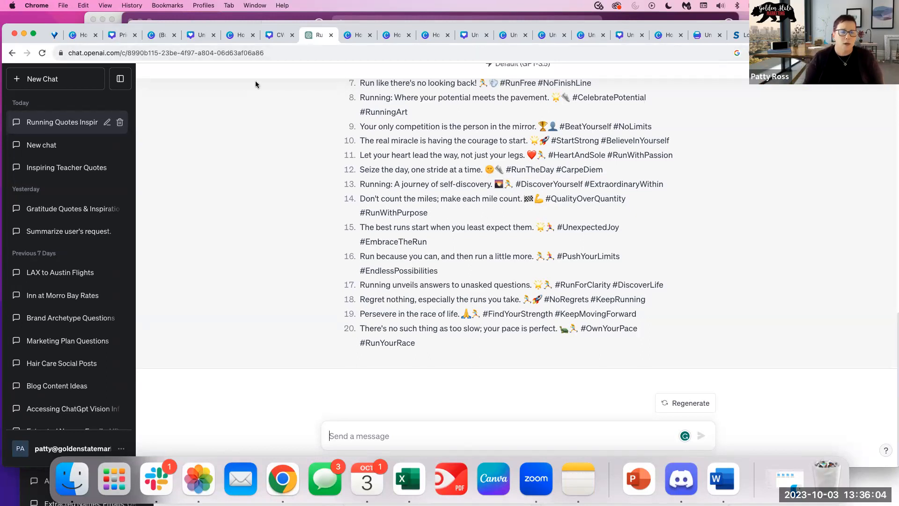
After ChatGPT generates the 20 captions, switch back to the Canva running-quote design.
{"action": "left_click", "coordinate": [120, 35]}
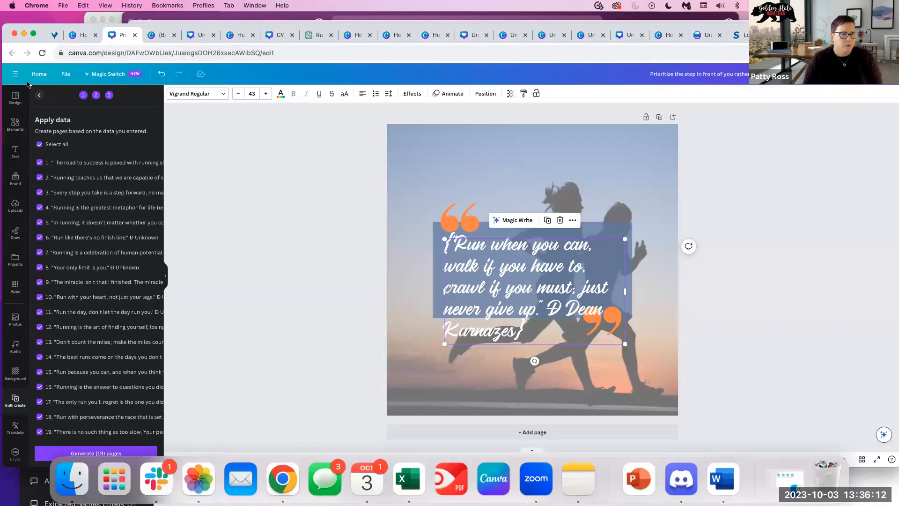
From the Canva home page, create a new 1080 × 1080 Instagram Post (Square) design.
{"action": "left_click", "coordinate": [40, 76]}
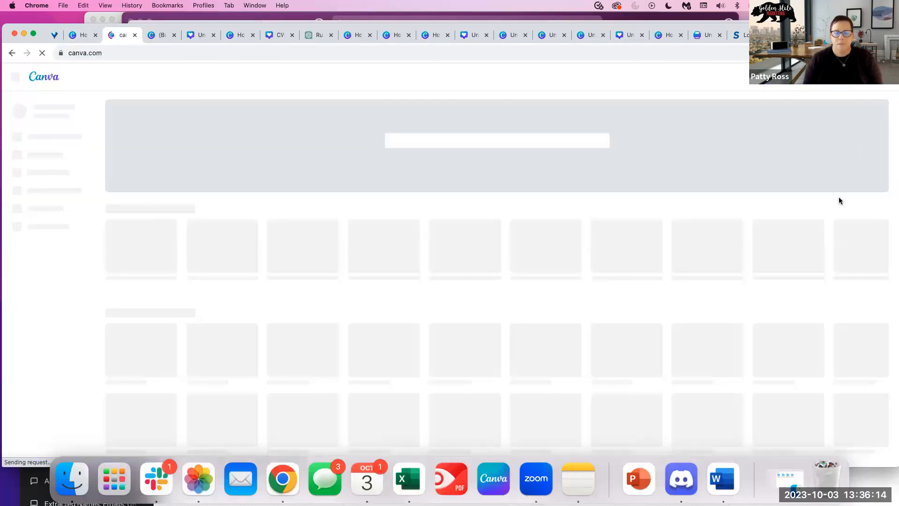
{"action": "left_click", "coordinate": [833, 77]}
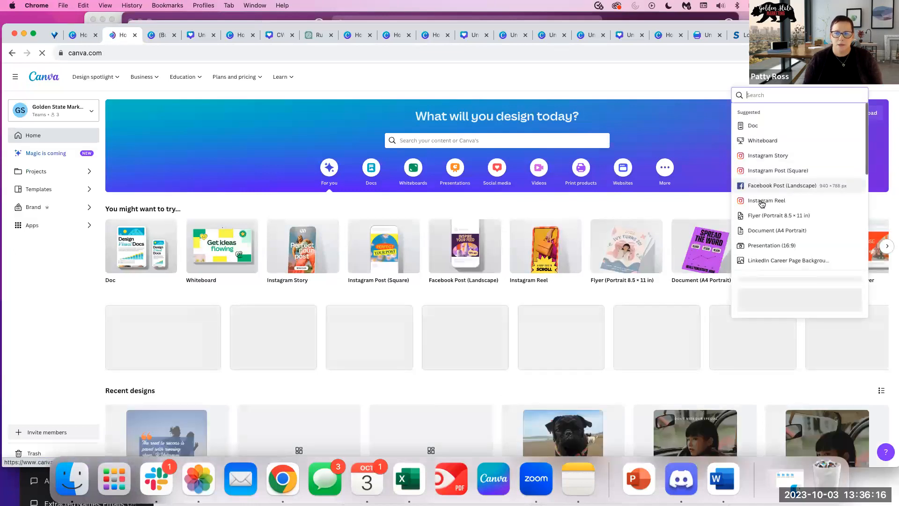
{"action": "left_click", "coordinate": [760, 199]}
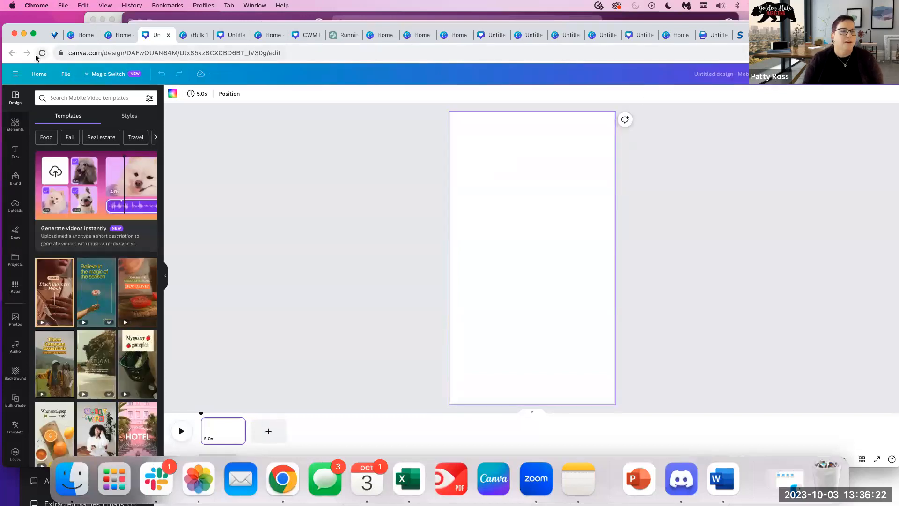
{"action": "left_click", "coordinate": [39, 74]}
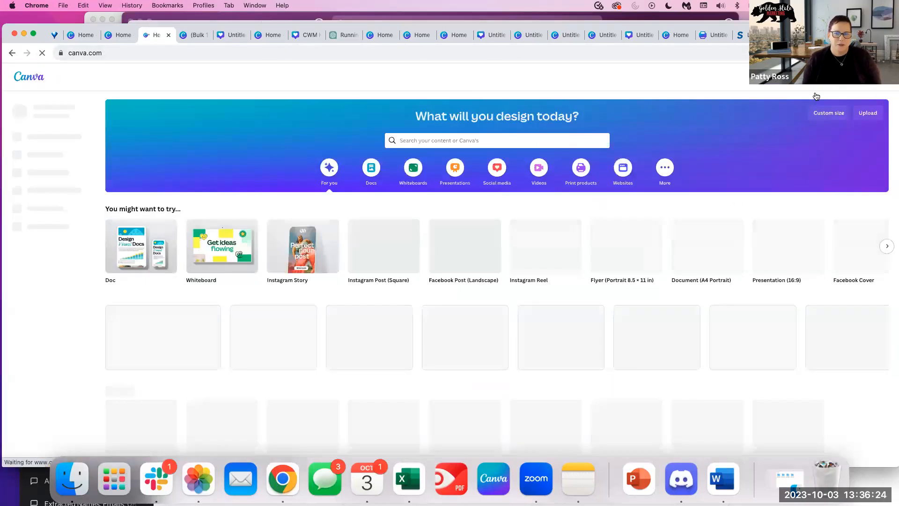
{"action": "left_click", "coordinate": [816, 96]}
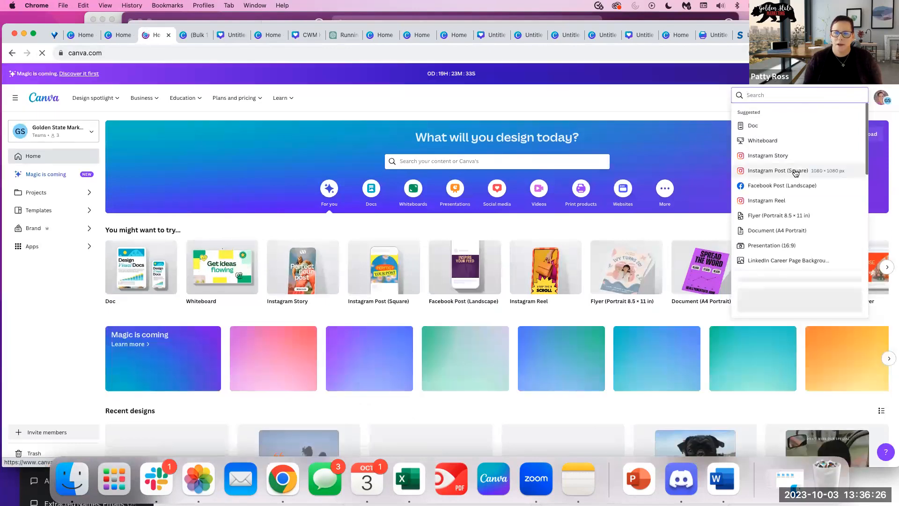
{"action": "left_click", "coordinate": [791, 192]}
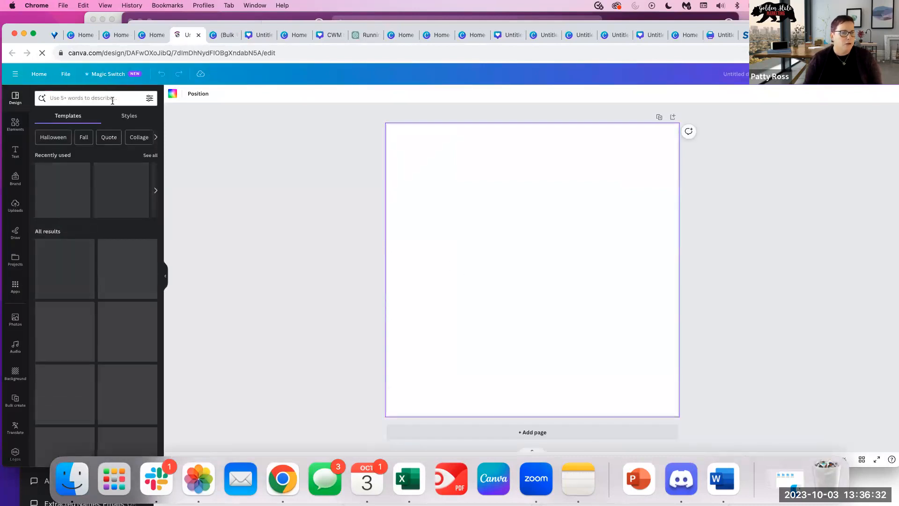
Search the templates for 'quote' and browse the results.
{"action": "left_click", "coordinate": [113, 99]}
{"action": "type", "text": "quiote"}
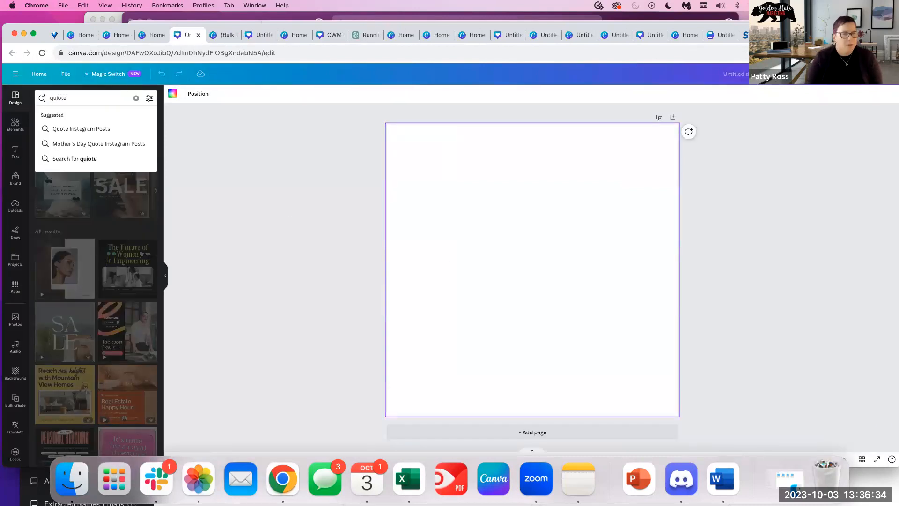
{"action": "key", "text": "BackSpace"}
{"action": "key", "text": "BackSpace"}
{"action": "key", "text": "BackSpace"}
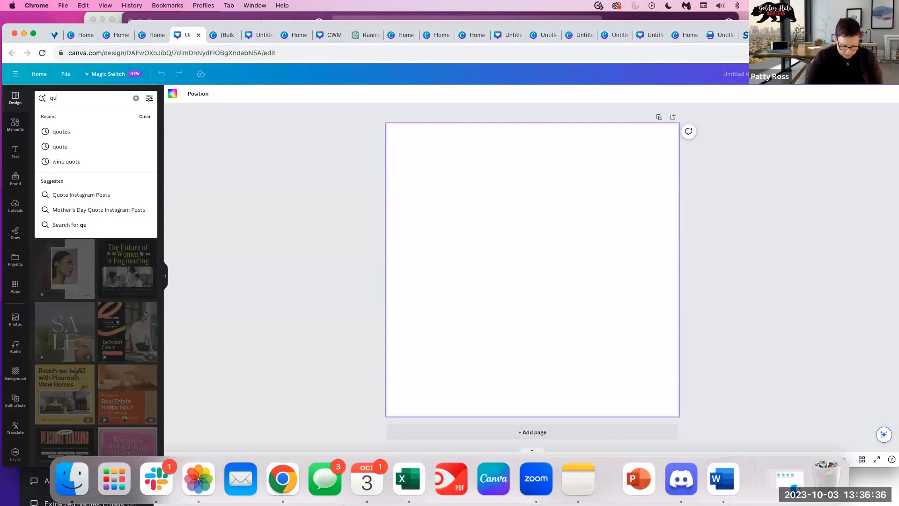
{"action": "type", "text": "ote"}
{"action": "key", "text": "Return"}
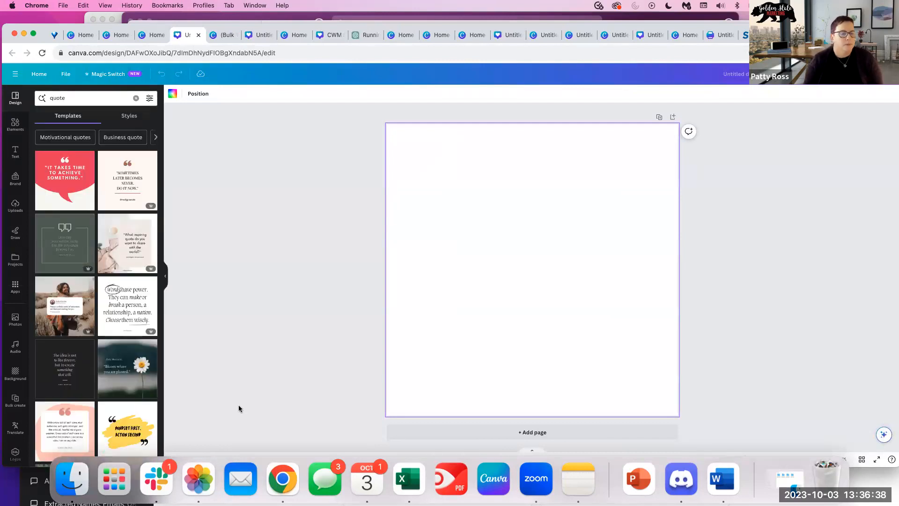
{"action": "scroll", "coordinate": [85, 433], "scroll_direction": "down", "scroll_amount": 3}
{"action": "scroll", "coordinate": [86, 433], "scroll_direction": "down", "scroll_amount": 2}
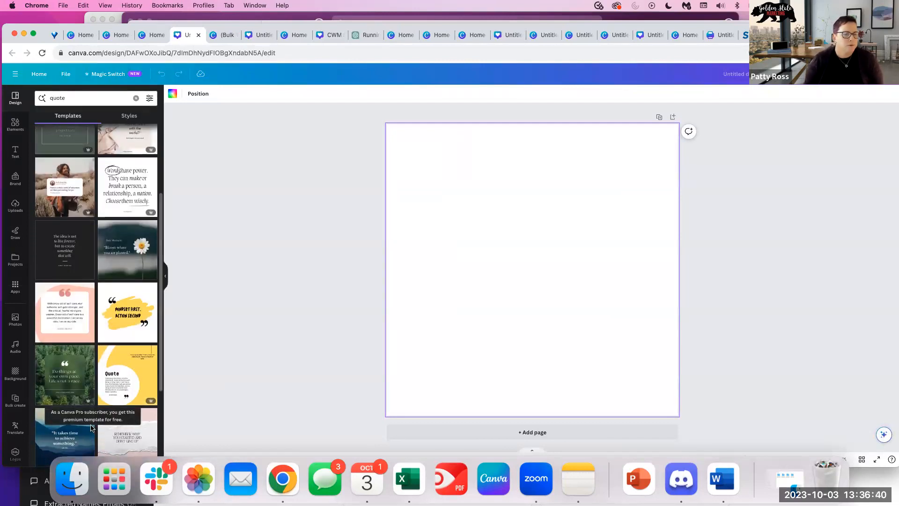
Try quote templates and settle on the green 'Do things at your own pace' template.
{"action": "left_click", "coordinate": [88, 351]}
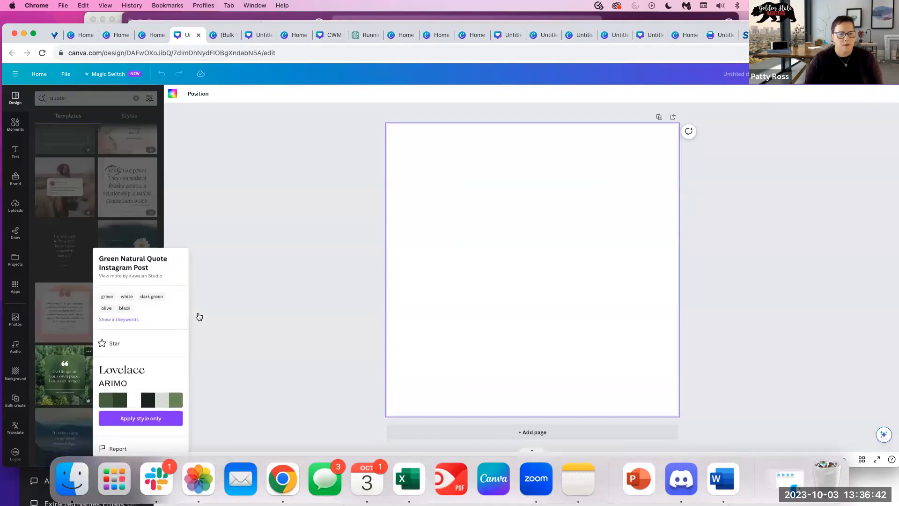
{"action": "left_click", "coordinate": [65, 398]}
{"action": "left_click", "coordinate": [85, 364]}
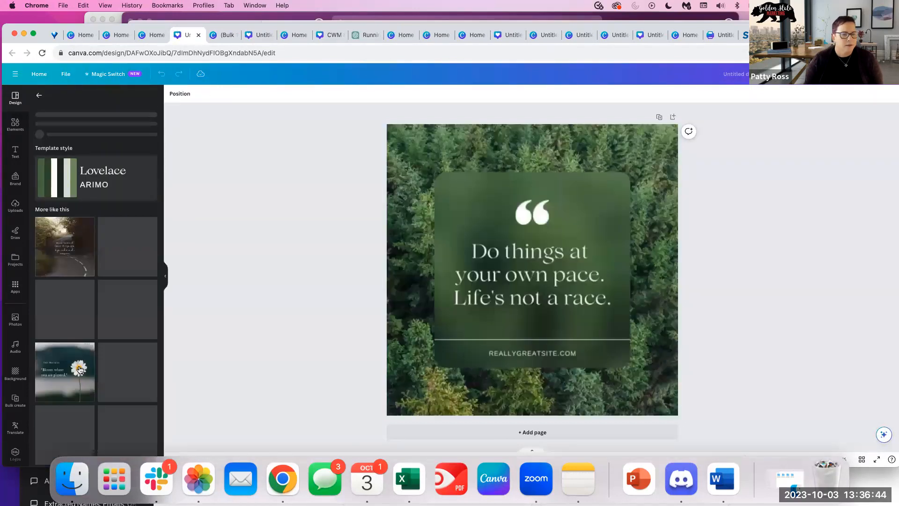
{"action": "left_click", "coordinate": [726, 308]}
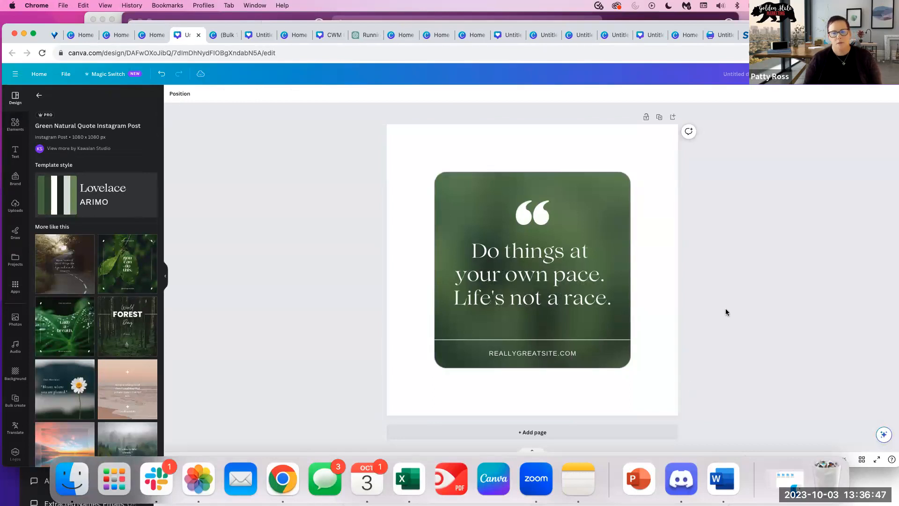
{"action": "left_click", "coordinate": [74, 338]}
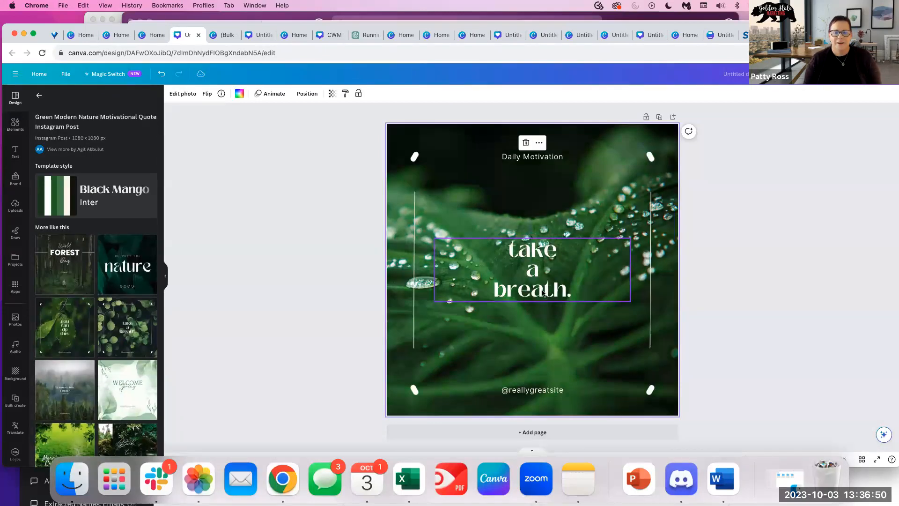
{"action": "left_click", "coordinate": [536, 294]}
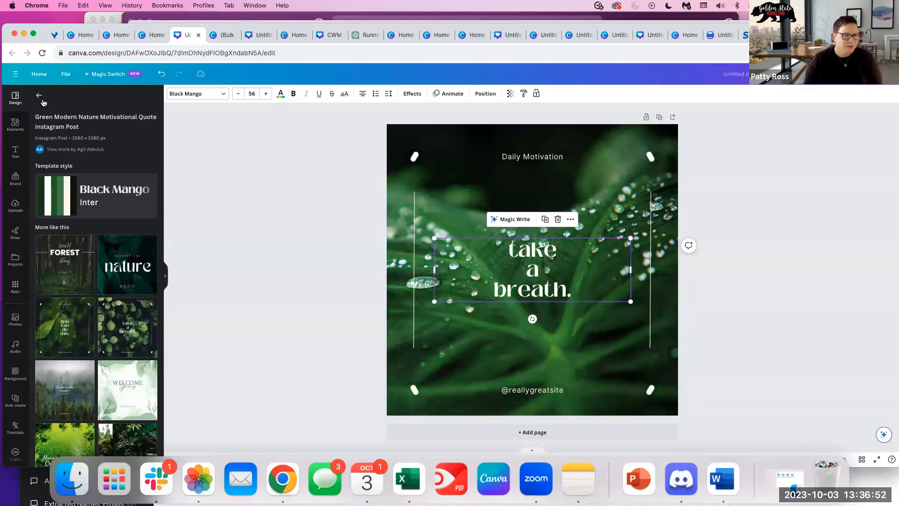
{"action": "left_click", "coordinate": [39, 96]}
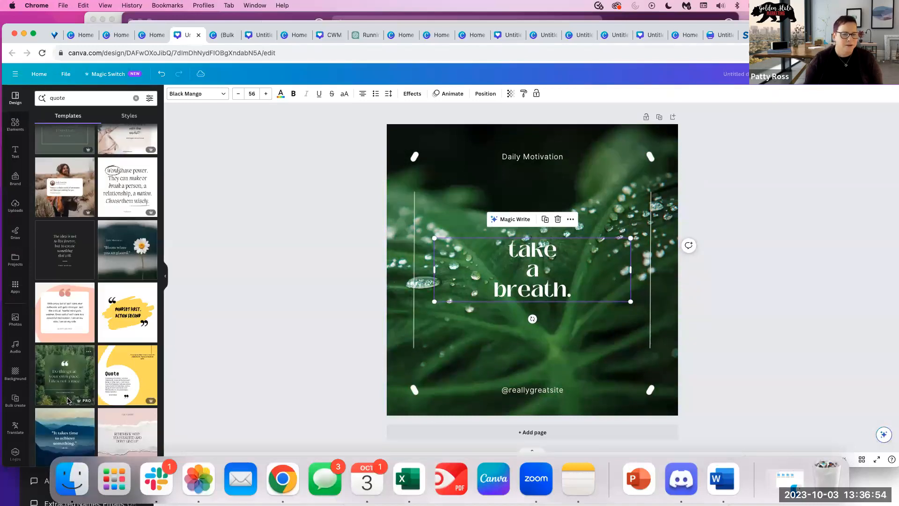
{"action": "left_click", "coordinate": [68, 400]}
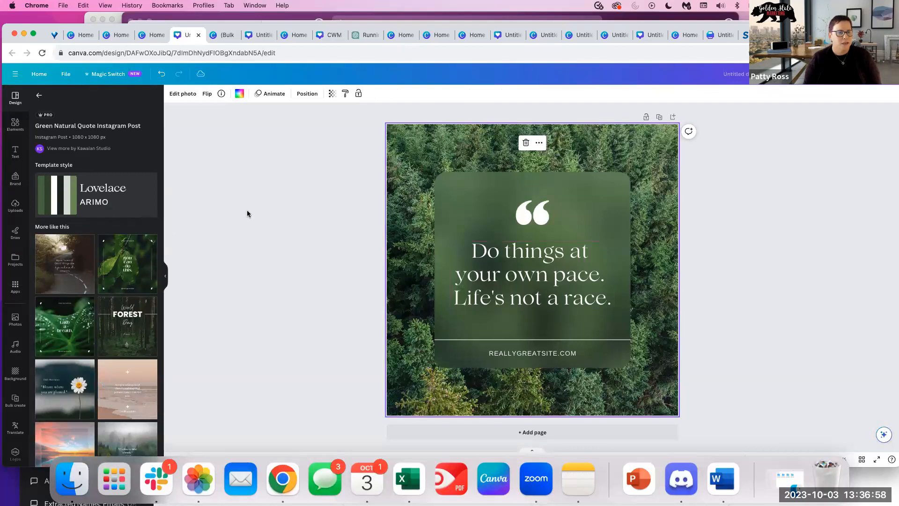
Replace the template search term with 'ru'.
{"action": "left_click", "coordinate": [39, 96]}
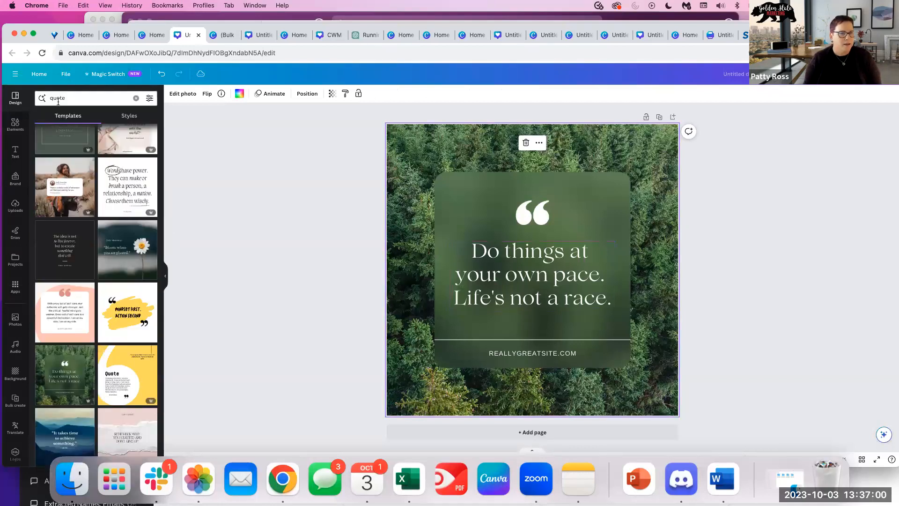
{"action": "left_click_drag", "start_coordinate": [102, 97], "coordinate": [60, 97]}
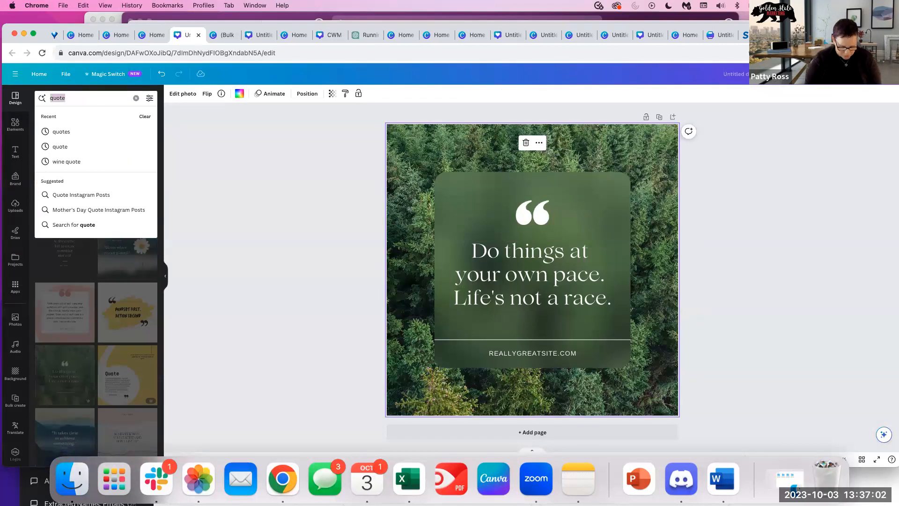
{"action": "type", "text": "ru"}
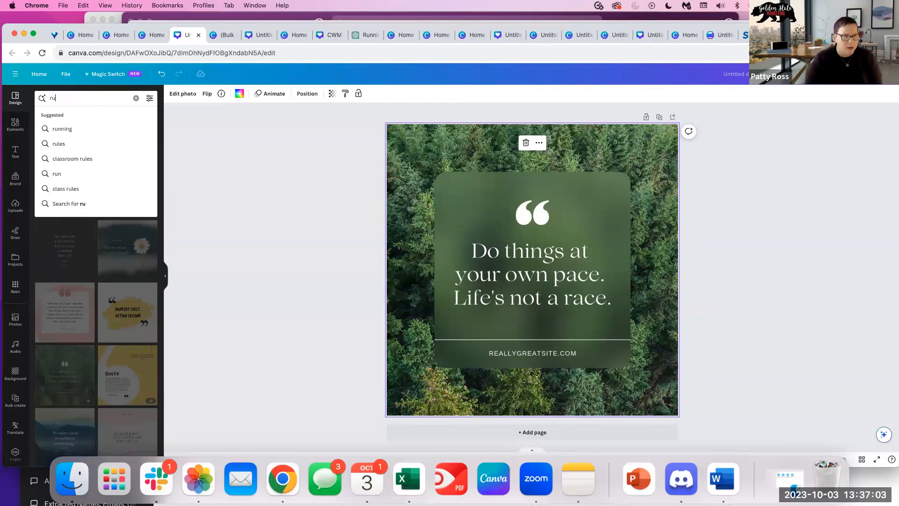
Add the sunset runner photo from an Elements photo search for 'running'.
{"action": "left_click", "coordinate": [16, 124]}
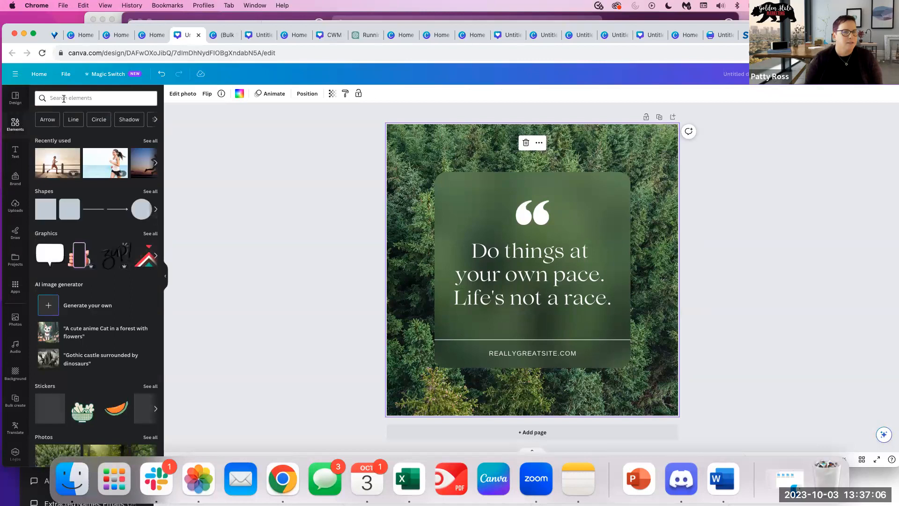
{"action": "left_click", "coordinate": [64, 99]}
{"action": "type", "text": "running"}
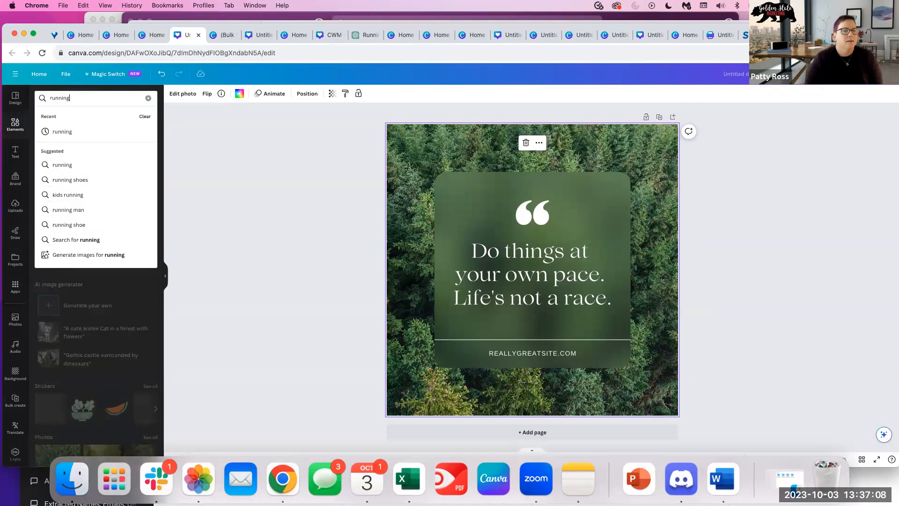
{"action": "key", "text": "Return"}
{"action": "left_click", "coordinate": [89, 120]}
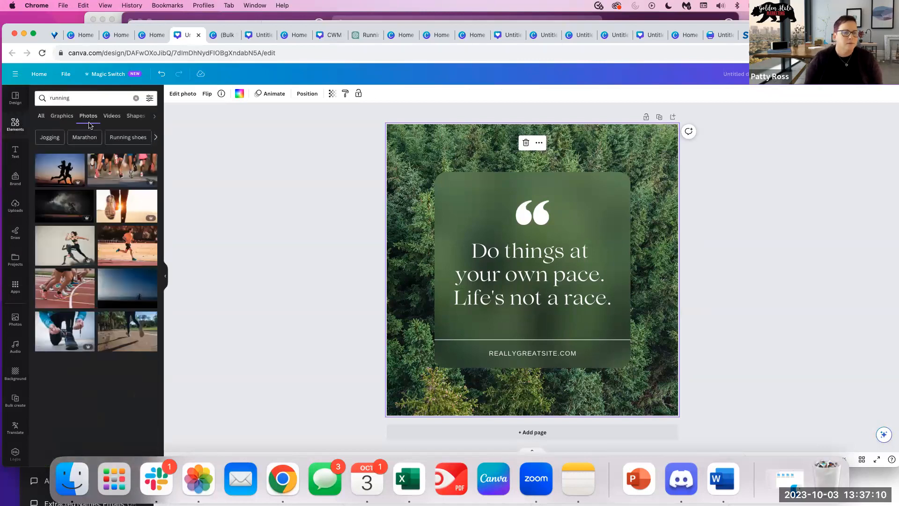
{"action": "scroll", "coordinate": [138, 301], "scroll_direction": "down", "scroll_amount": 5}
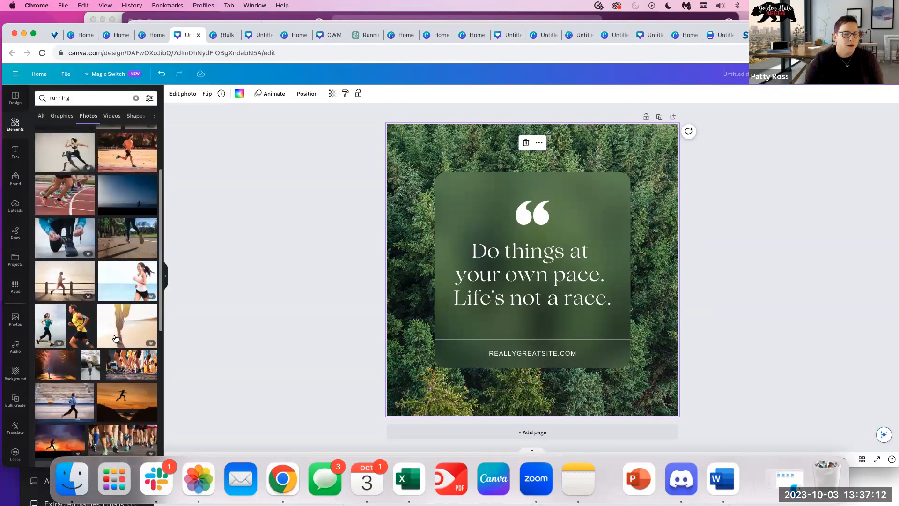
{"action": "scroll", "coordinate": [127, 410], "scroll_direction": "down", "scroll_amount": 1}
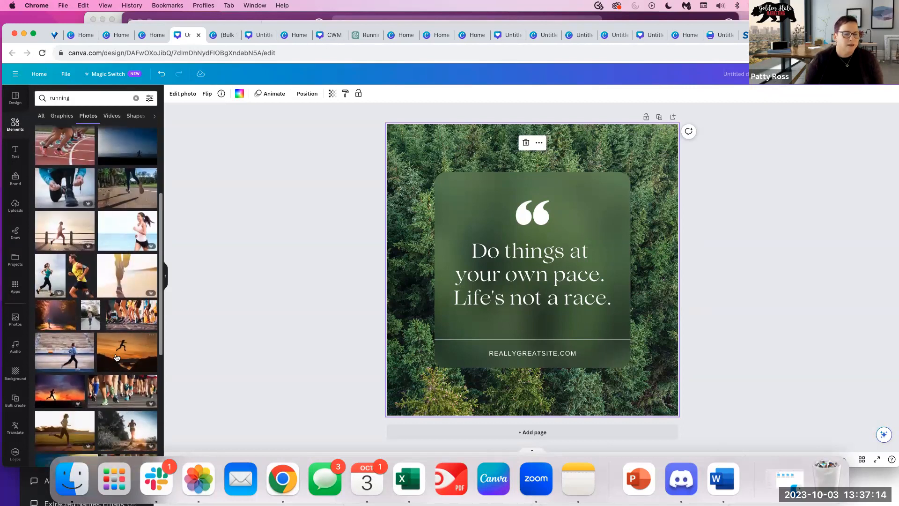
{"action": "left_click", "coordinate": [58, 390]}
{"action": "left_click_drag", "start_coordinate": [448, 215], "coordinate": [420, 142]}
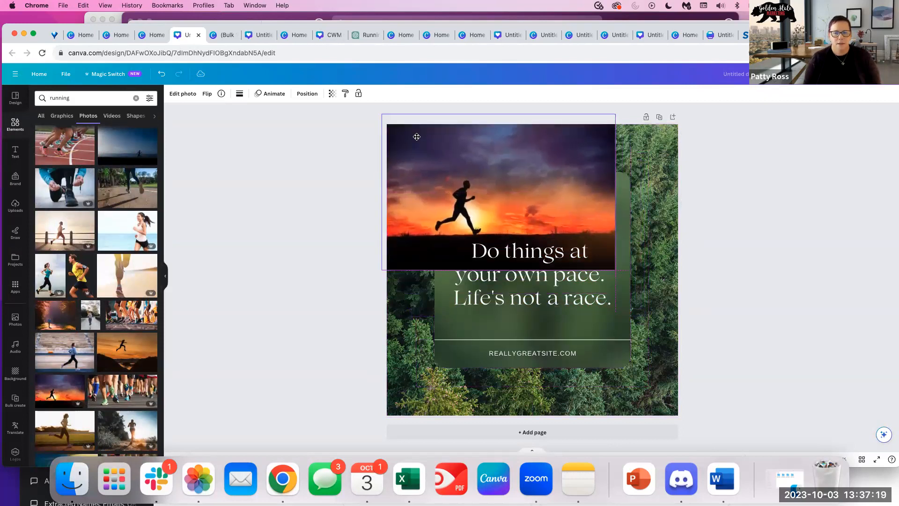
Delete the forest background, enlarge the runner photo to fill the page, and move the quote up-right.
{"action": "left_click", "coordinate": [663, 253]}
{"action": "key", "text": "Delete"}
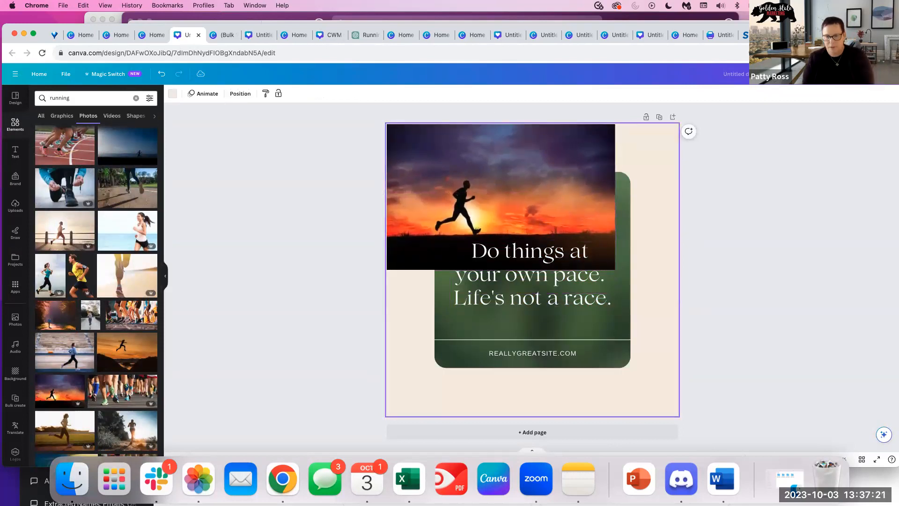
{"action": "left_click", "coordinate": [531, 206]}
{"action": "left_click_drag", "start_coordinate": [634, 283], "coordinate": [700, 328]}
{"action": "left_click_drag", "start_coordinate": [536, 319], "coordinate": [526, 416]}
{"action": "left_click", "coordinate": [541, 305]}
{"action": "left_click_drag", "start_coordinate": [562, 259], "coordinate": [598, 171]}
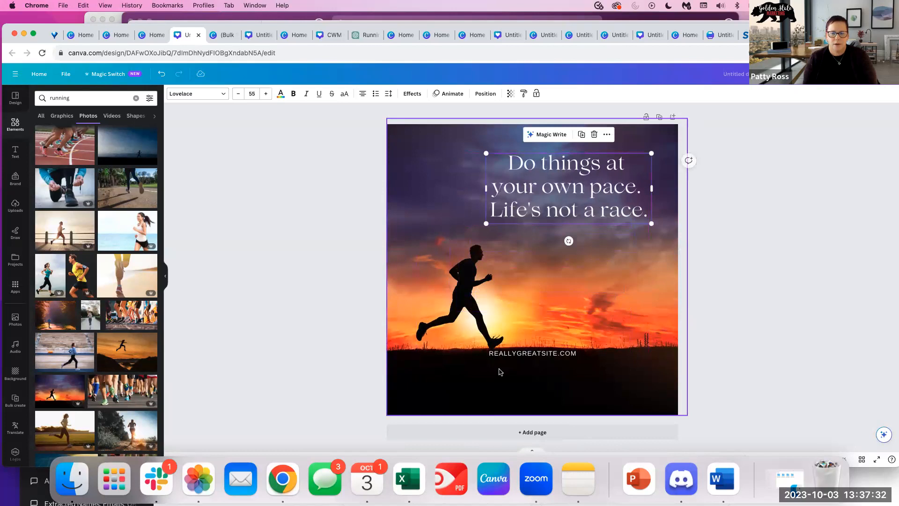
Move REALLYGREATSITE.COM to the page bottom and left-align the quote.
{"action": "left_click", "coordinate": [524, 354]}
{"action": "left_click_drag", "start_coordinate": [524, 353], "coordinate": [516, 397]}
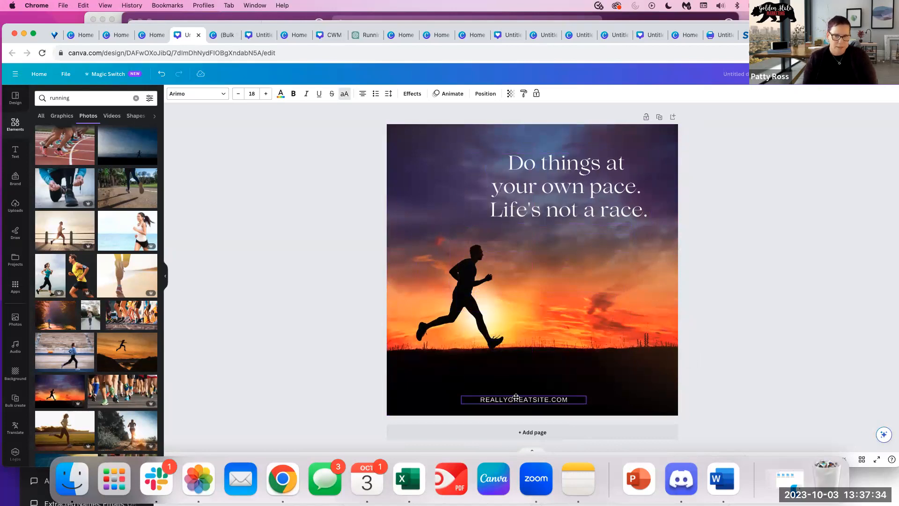
{"action": "left_click", "coordinate": [534, 169]}
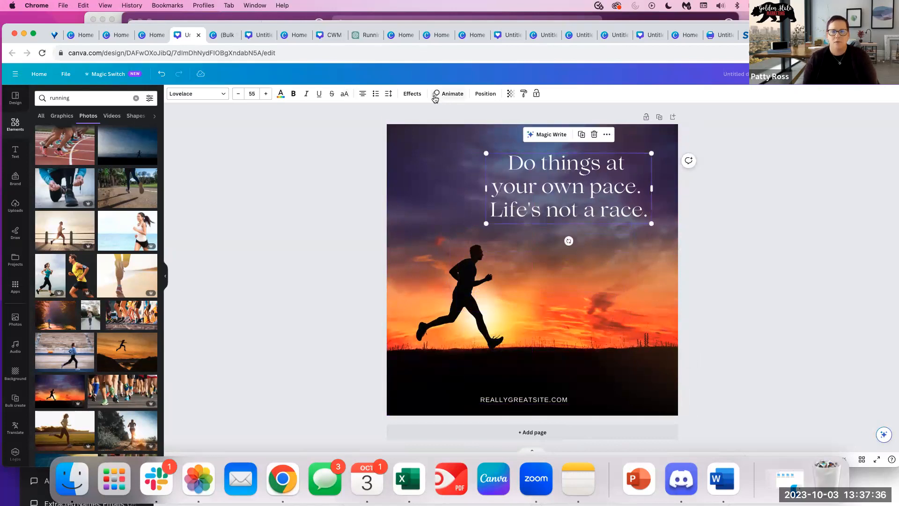
{"action": "left_click", "coordinate": [362, 94]}
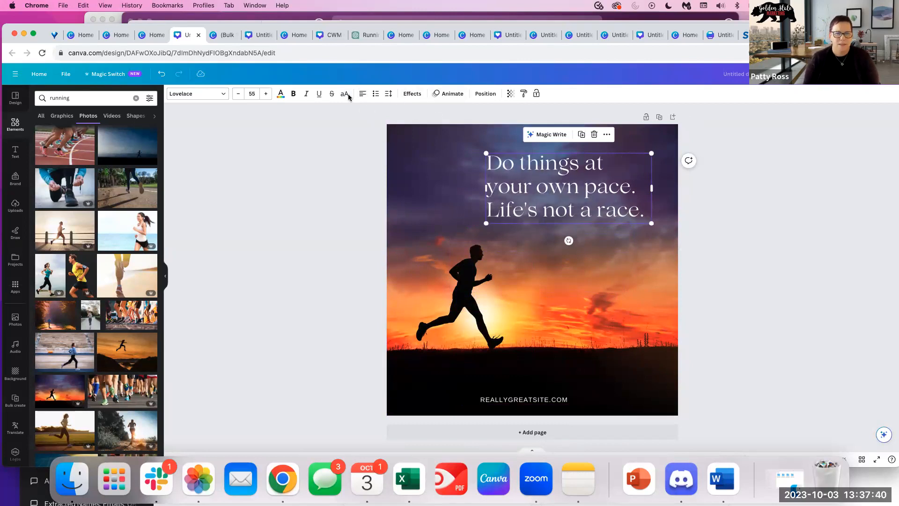
Tighten the quote's line spacing to 0.95.
{"action": "left_click", "coordinate": [388, 93]}
{"action": "left_click_drag", "start_coordinate": [418, 145], "coordinate": [409, 145]}
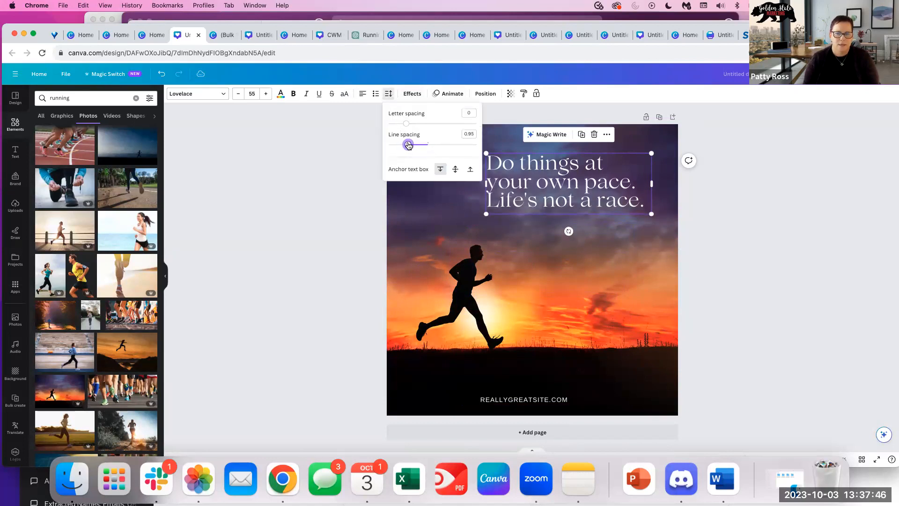
{"action": "left_click", "coordinate": [580, 201]}
{"action": "left_click", "coordinate": [775, 225]}
{"action": "left_click", "coordinate": [564, 176]}
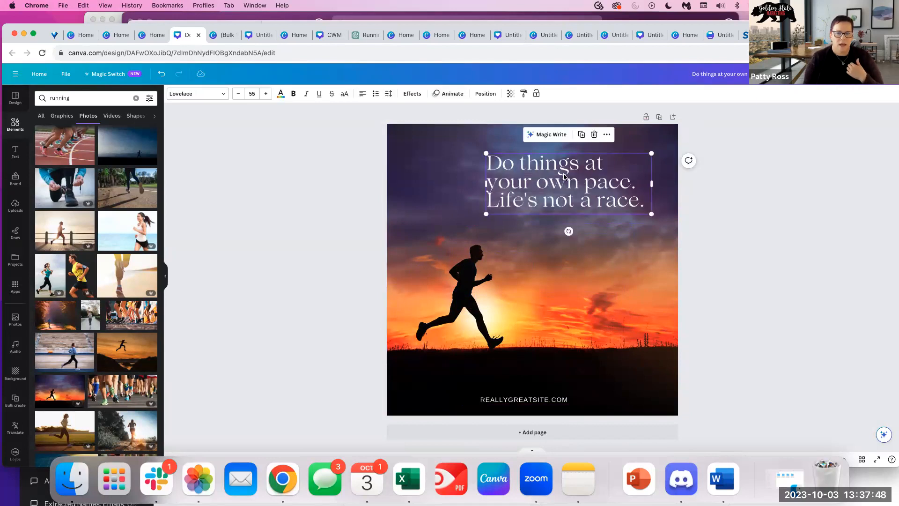
{"action": "left_click", "coordinate": [607, 194]}
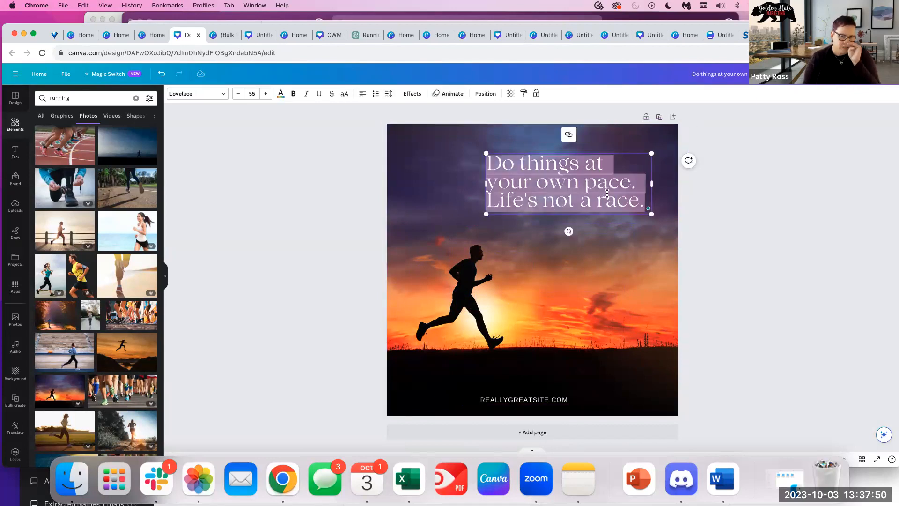
{"action": "left_click", "coordinate": [791, 266]}
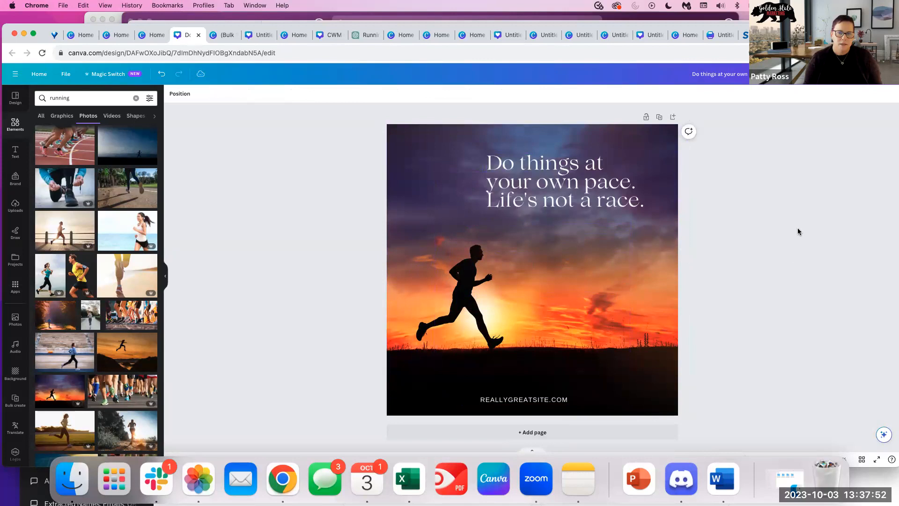
{"action": "left_click", "coordinate": [538, 201]}
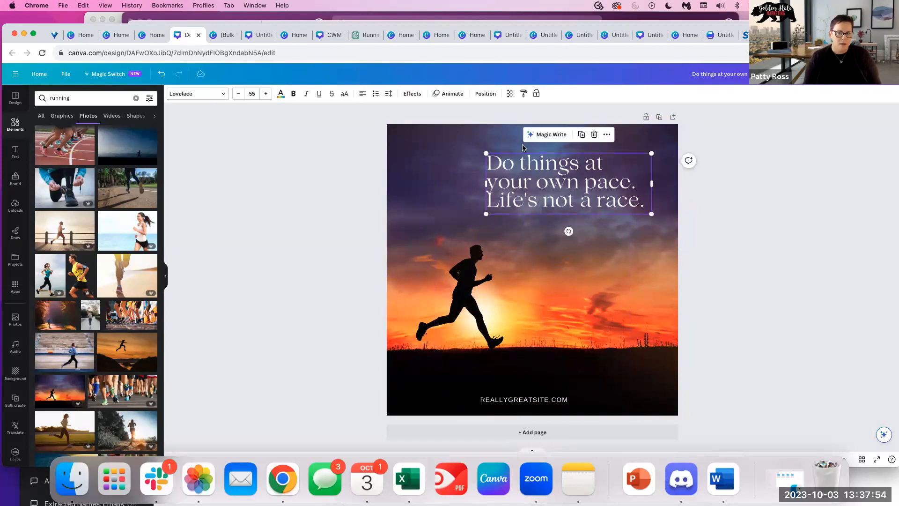
Loosen the quote's line spacing slightly, then bring up the Apps list.
{"action": "left_click", "coordinate": [388, 94]}
{"action": "left_click_drag", "start_coordinate": [409, 148], "coordinate": [412, 148]}
{"action": "left_click", "coordinate": [744, 178]}
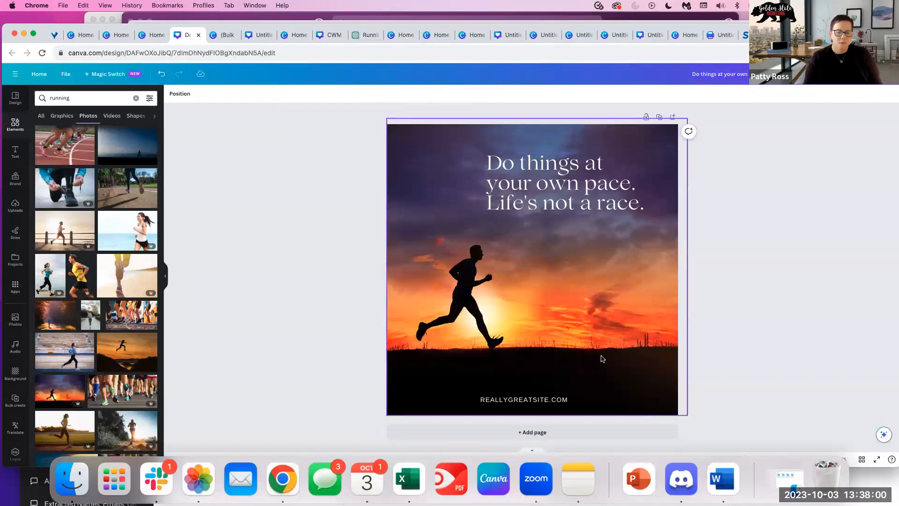
{"action": "left_click", "coordinate": [562, 201]}
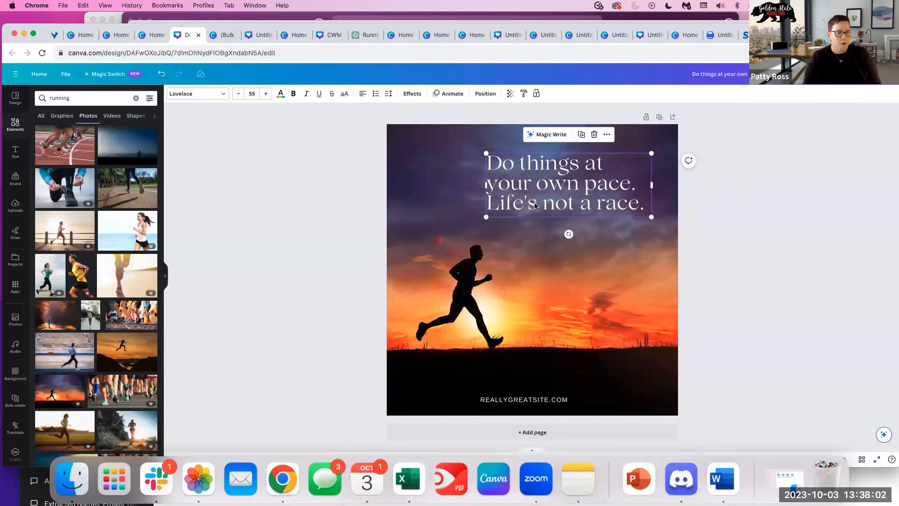
{"action": "left_click", "coordinate": [15, 286]}
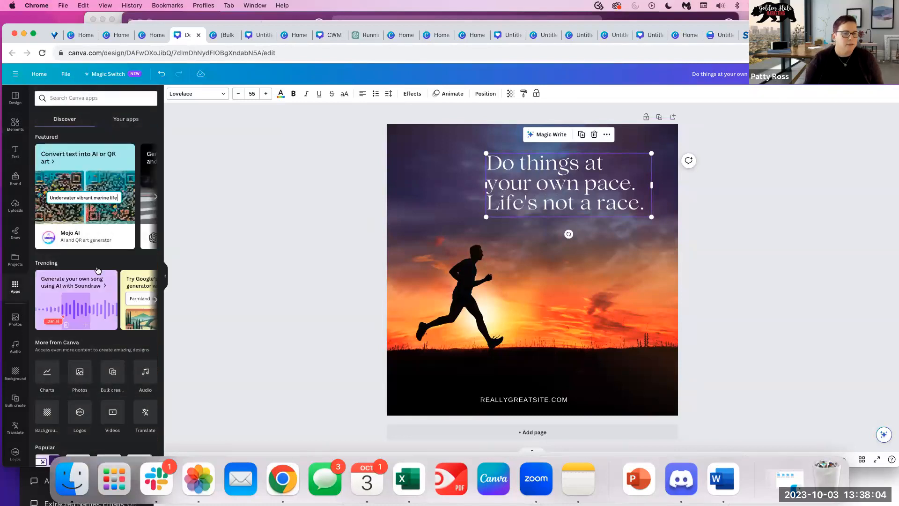
Start Bulk create and upload the rushing.csv data file.
{"action": "left_click", "coordinate": [112, 372]}
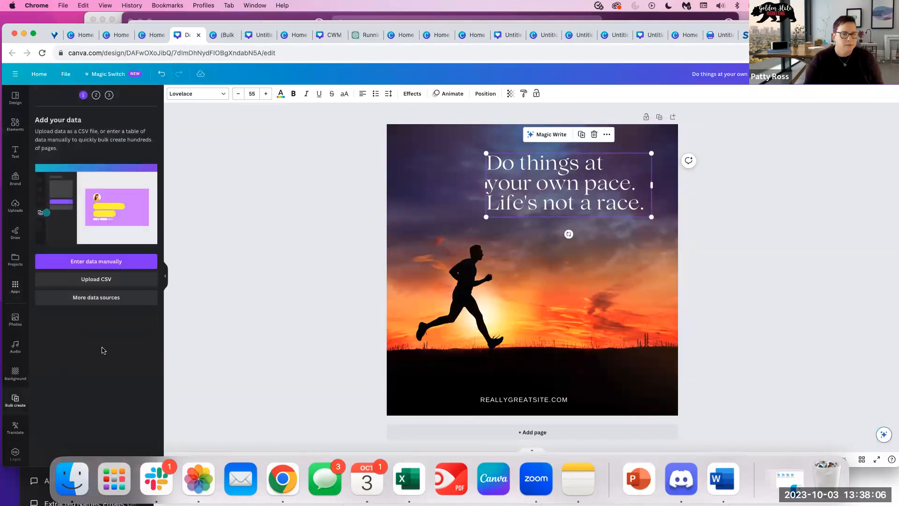
{"action": "left_click", "coordinate": [96, 280]}
{"action": "type", "text": "fu"}
{"action": "key", "text": "Return"}
{"action": "double_click", "coordinate": [445, 140]}
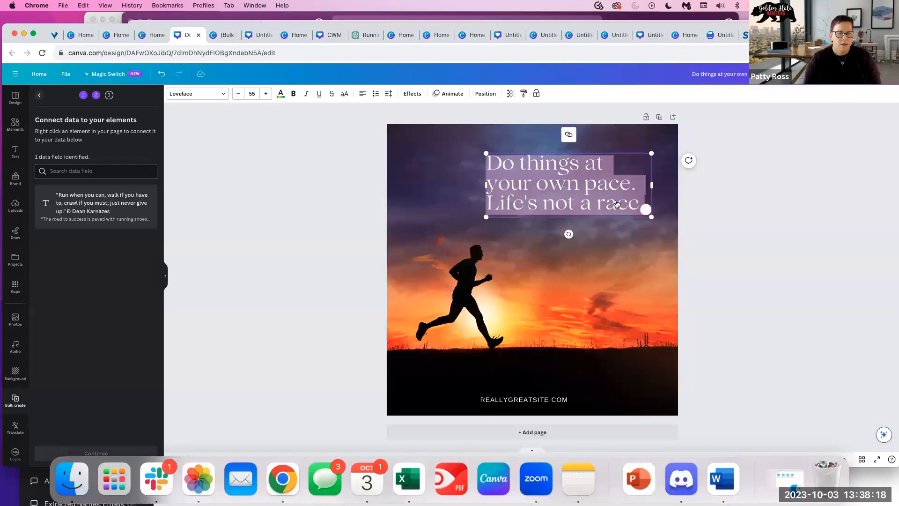
Connect the quote text box to the CSV's quote field and continue to Apply data.
{"action": "left_click", "coordinate": [702, 206]}
{"action": "left_click", "coordinate": [517, 183]}
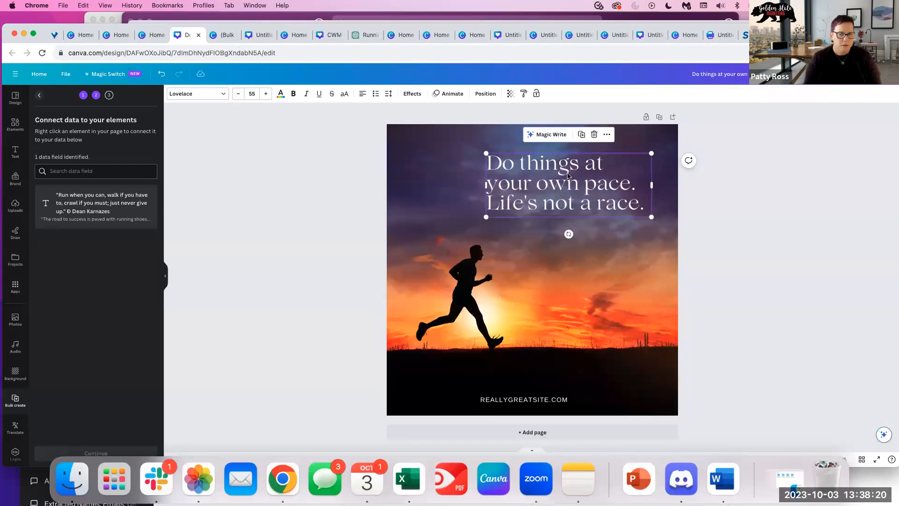
{"action": "left_click", "coordinate": [568, 172]}
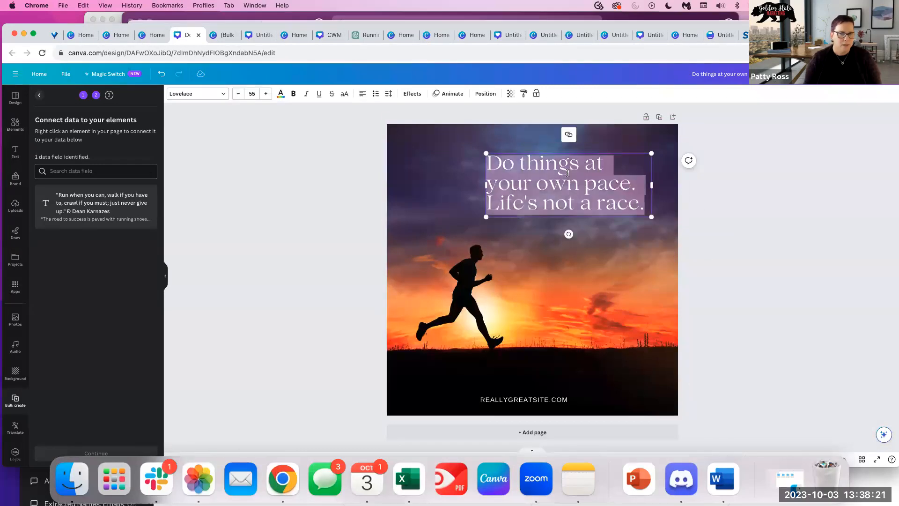
{"action": "left_click", "coordinate": [783, 204]}
{"action": "left_click", "coordinate": [555, 188]}
{"action": "right_click", "coordinate": [554, 188]}
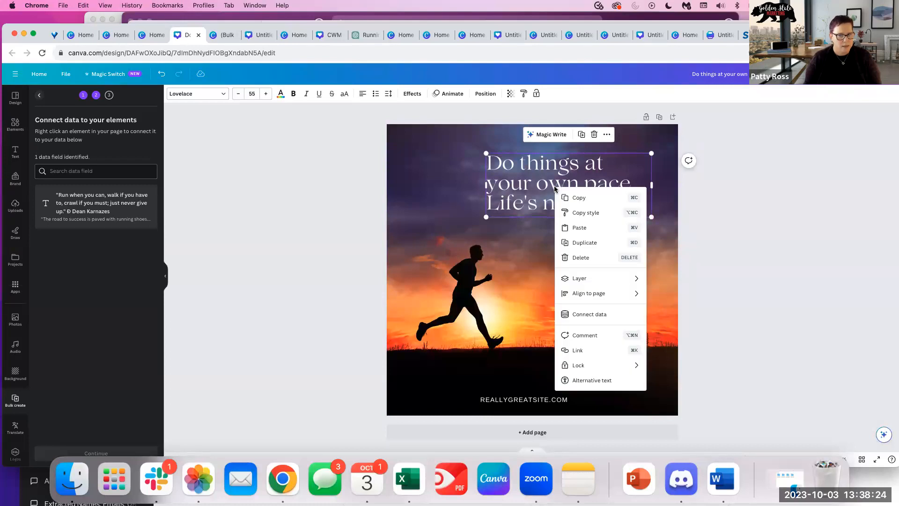
{"action": "left_click", "coordinate": [580, 322]}
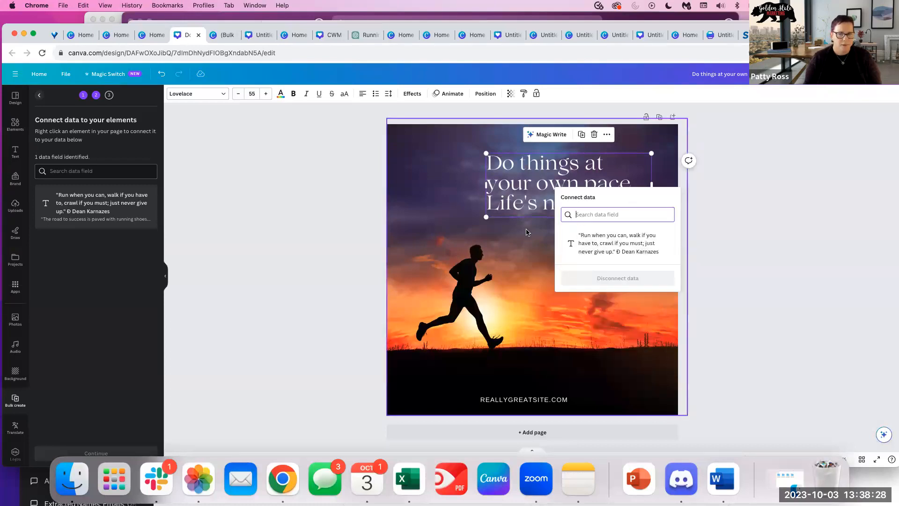
{"action": "left_click", "coordinate": [611, 244]}
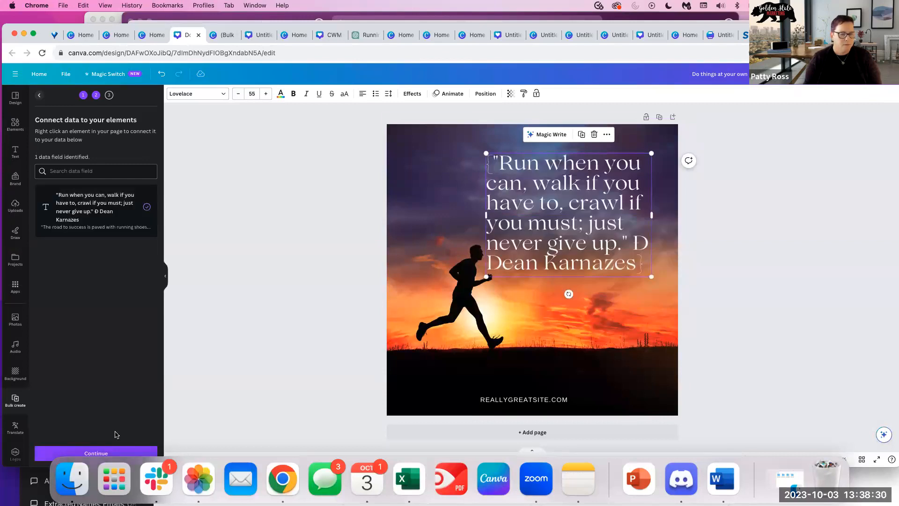
{"action": "left_click", "coordinate": [101, 453]}
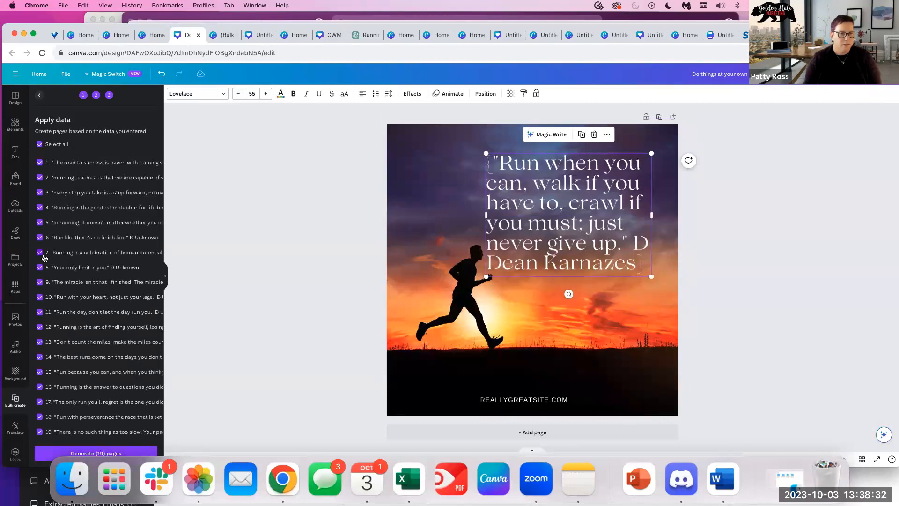
{"action": "left_click", "coordinate": [53, 454]}
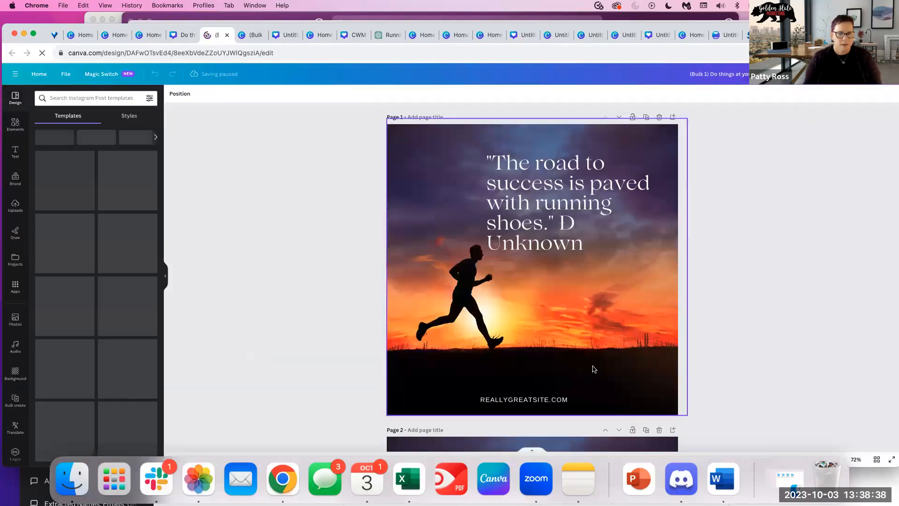
{"action": "scroll", "coordinate": [572, 377], "scroll_direction": "down", "scroll_amount": 1}
{"action": "scroll", "coordinate": [572, 377], "scroll_direction": "down", "scroll_amount": 20}
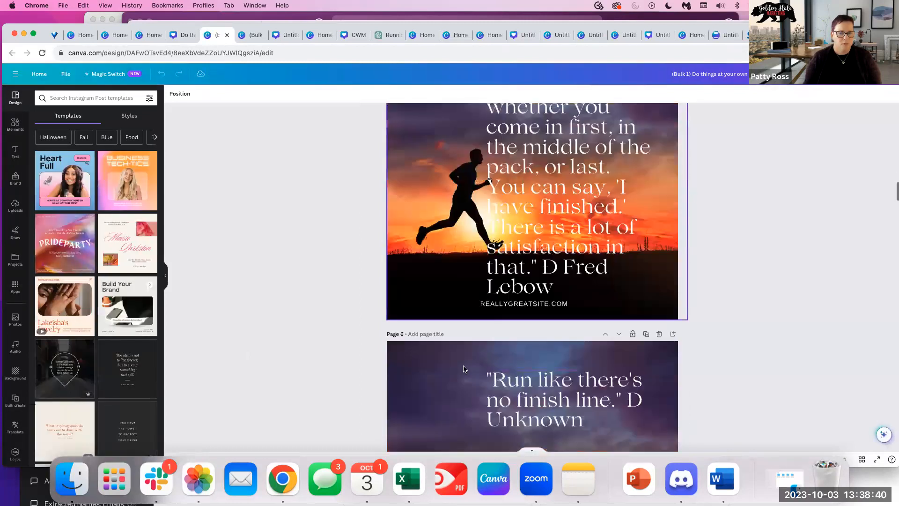
{"action": "scroll", "coordinate": [466, 365], "scroll_direction": "down", "scroll_amount": 10}
{"action": "scroll", "coordinate": [608, 258], "scroll_direction": "up", "scroll_amount": 6}
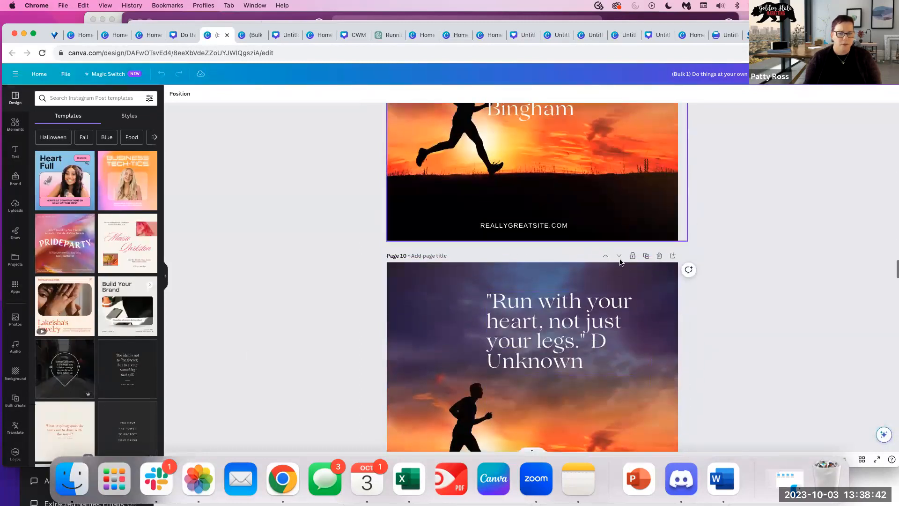
{"action": "scroll", "coordinate": [628, 280], "scroll_direction": "up", "scroll_amount": 1}
{"action": "left_click", "coordinate": [580, 214]}
{"action": "left_click", "coordinate": [584, 235]}
{"action": "left_click", "coordinate": [587, 229]}
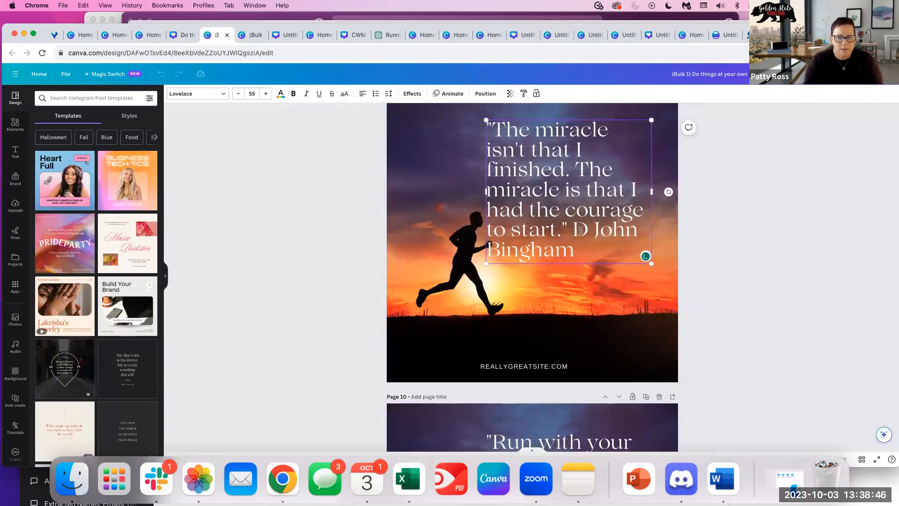
{"action": "key", "text": "BackSpace"}
Scroll through the remaining generated pages, checking pages 10 and 12.
{"action": "scroll", "coordinate": [581, 234], "scroll_direction": "up", "scroll_amount": 1}
{"action": "scroll", "coordinate": [512, 363], "scroll_direction": "down", "scroll_amount": 6}
{"action": "left_click", "coordinate": [512, 367]}
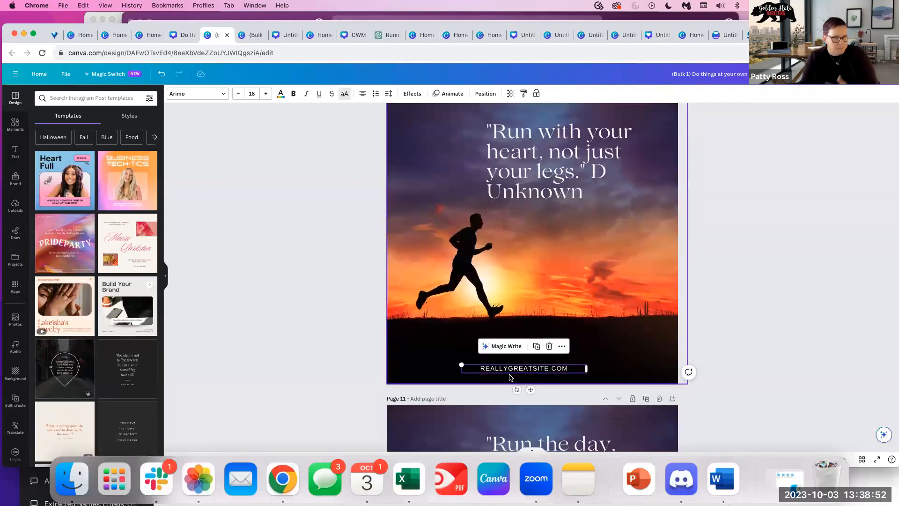
{"action": "scroll", "coordinate": [515, 254], "scroll_direction": "down", "scroll_amount": 8}
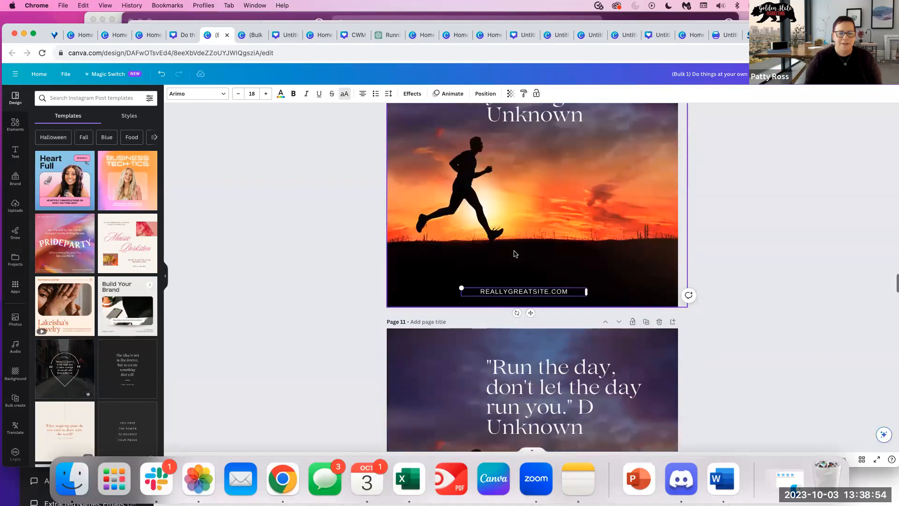
{"action": "scroll", "coordinate": [504, 253], "scroll_direction": "up", "scroll_amount": 2}
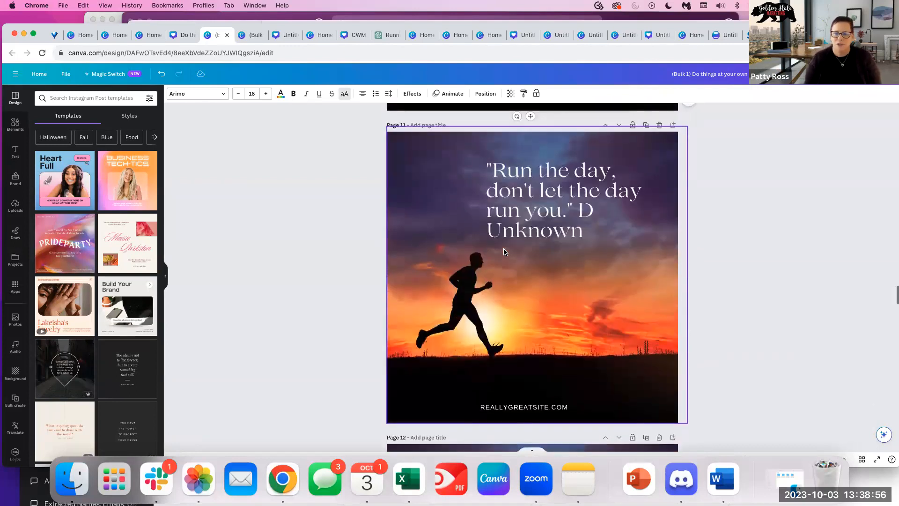
{"action": "scroll", "coordinate": [504, 255], "scroll_direction": "down", "scroll_amount": 5}
{"action": "scroll", "coordinate": [506, 262], "scroll_direction": "down", "scroll_amount": 2}
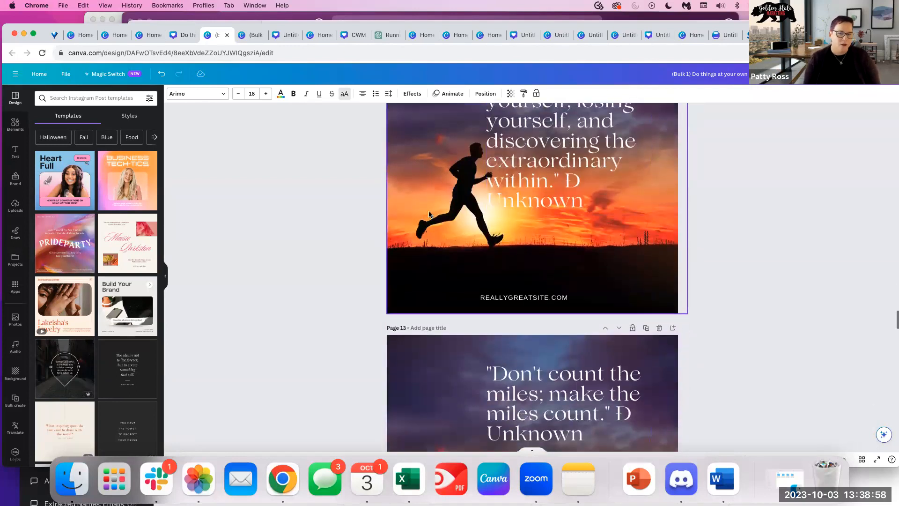
{"action": "left_click", "coordinate": [427, 215]}
{"action": "scroll", "coordinate": [633, 329], "scroll_direction": "down", "scroll_amount": 12}
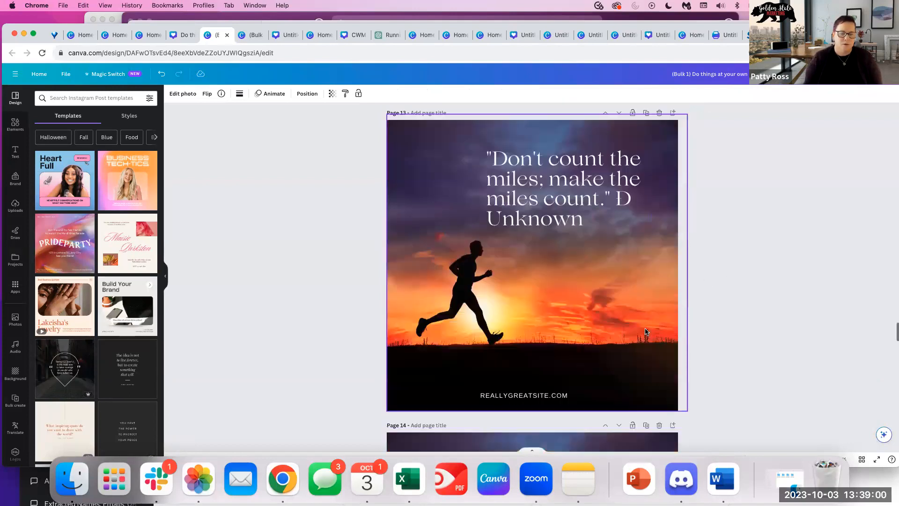
{"action": "scroll", "coordinate": [633, 329], "scroll_direction": "down", "scroll_amount": 16}
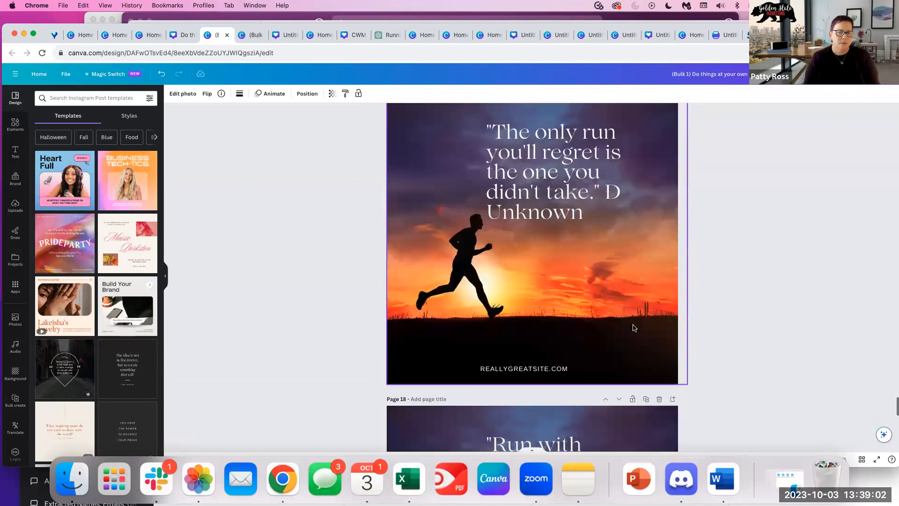
{"action": "scroll", "coordinate": [633, 327], "scroll_direction": "up", "scroll_amount": 20}
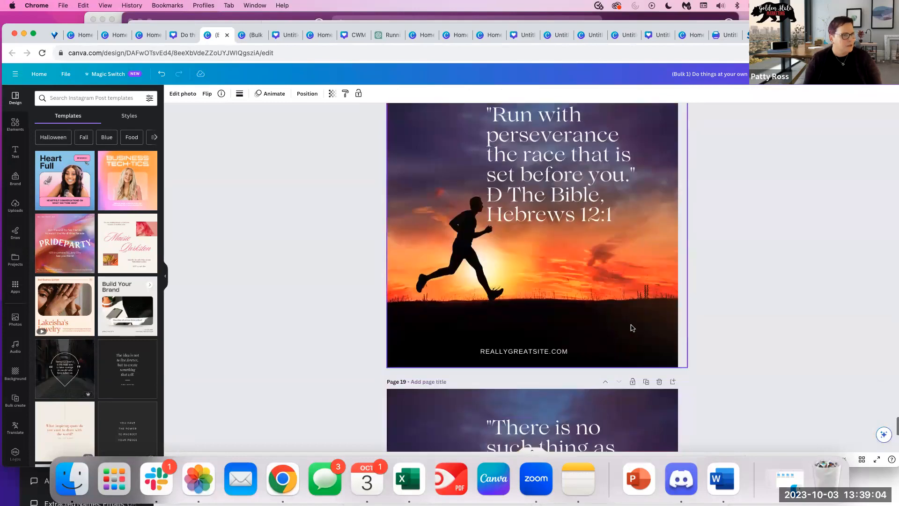
{"action": "scroll", "coordinate": [631, 326], "scroll_direction": "up", "scroll_amount": 4}
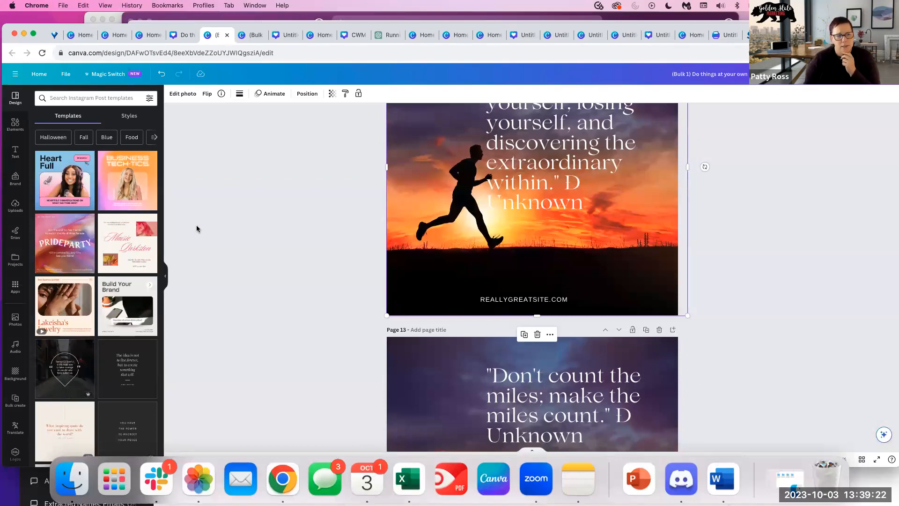
{"action": "scroll", "coordinate": [300, 267], "scroll_direction": "down", "scroll_amount": 10}
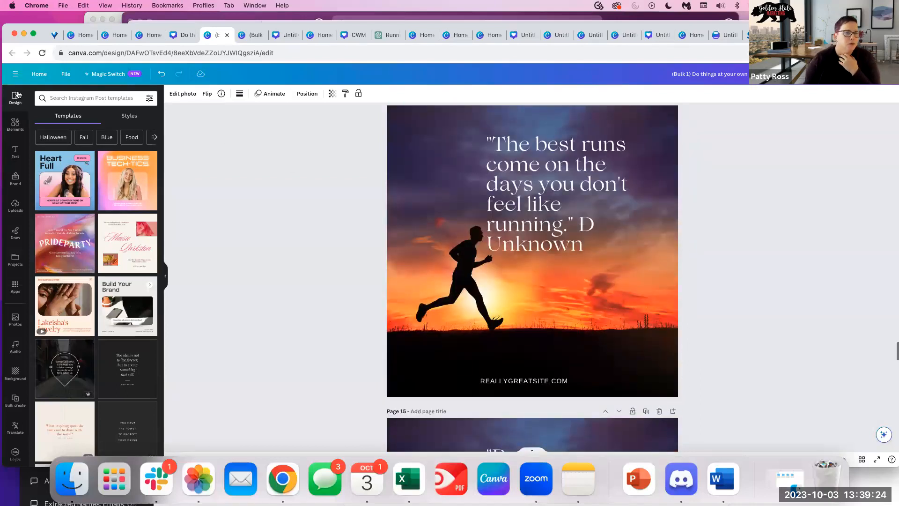
From the Canva home page, create a new 1920 × 1080 Facebook Event Cover design.
{"action": "left_click", "coordinate": [37, 74]}
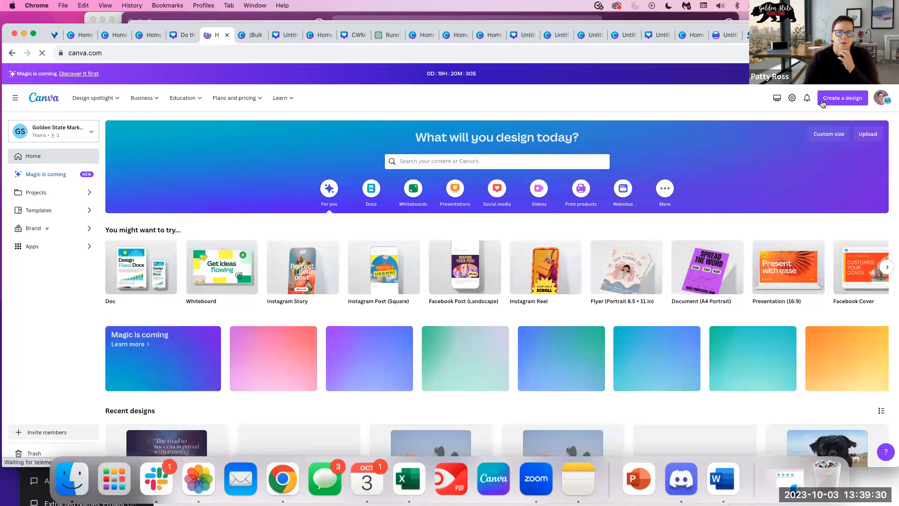
{"action": "left_click", "coordinate": [822, 100]}
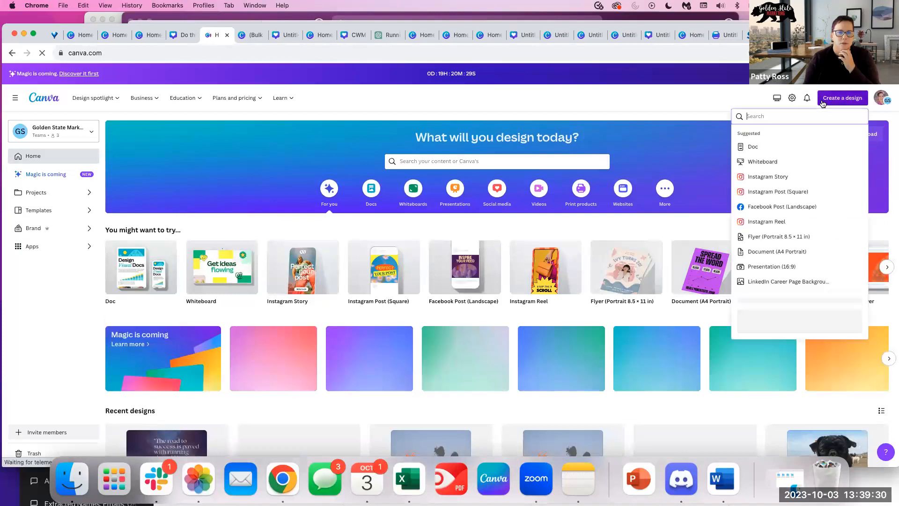
{"action": "type", "text": "facebook"}
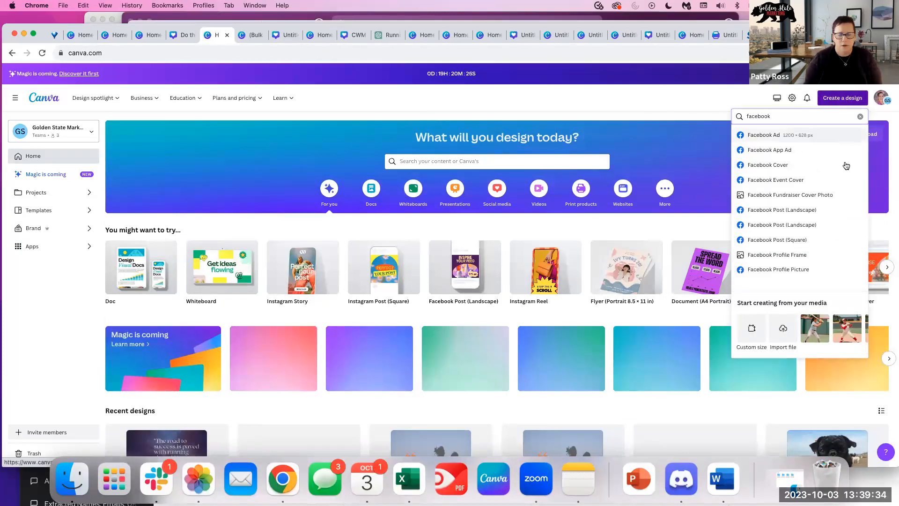
{"action": "scroll", "coordinate": [806, 224], "scroll_direction": "down", "scroll_amount": 1}
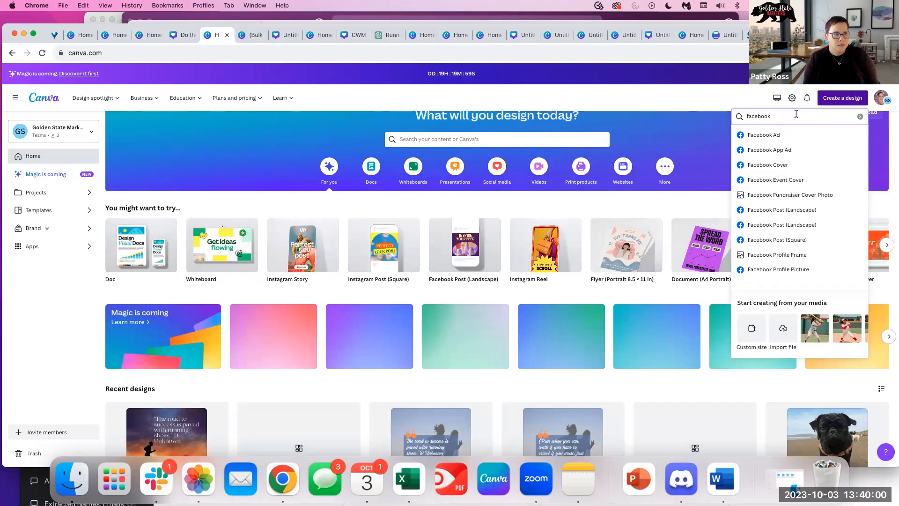
{"action": "left_click", "coordinate": [761, 180]}
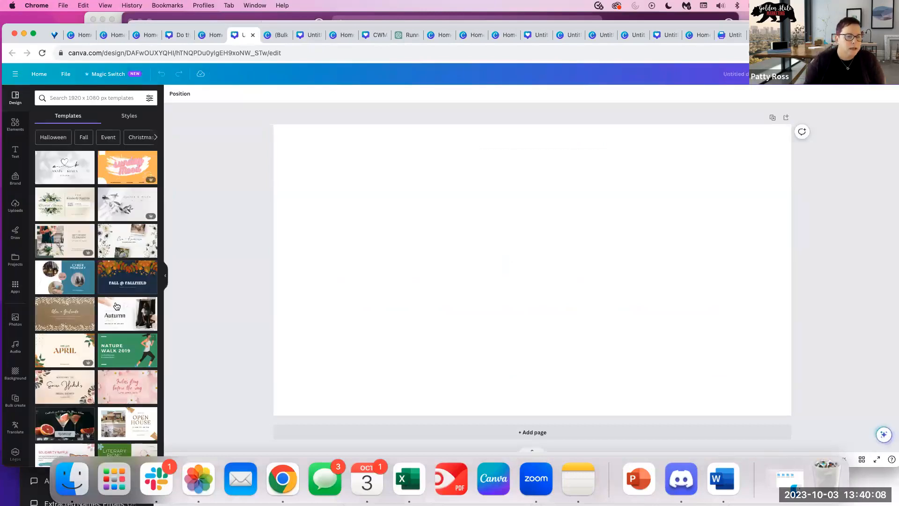
Apply the Aesthetic and Moody Cocktail Drink template and select its grapefruit-cocktail photo.
{"action": "left_click", "coordinate": [64, 426]}
{"action": "left_click", "coordinate": [623, 143]}
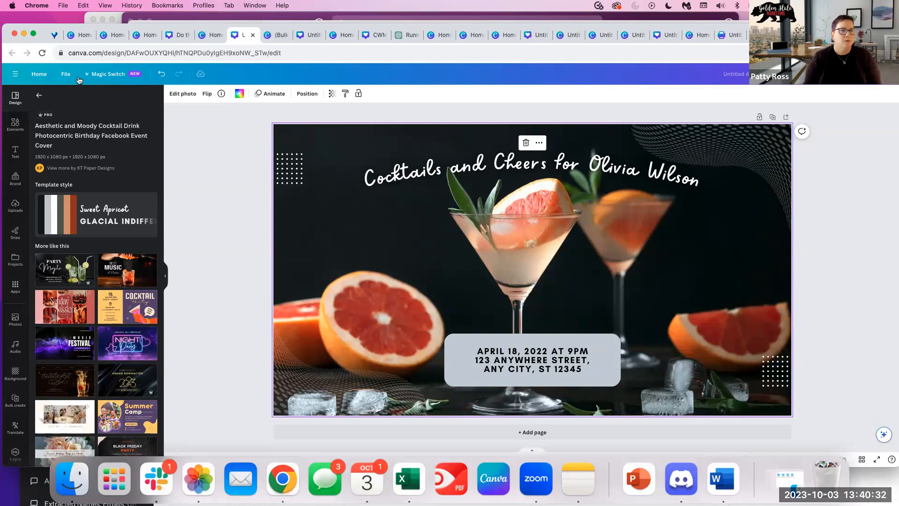
Resize the cocktails event cover into a Twitter Post copy with Magic Switch and open it.
{"action": "left_click", "coordinate": [110, 76]}
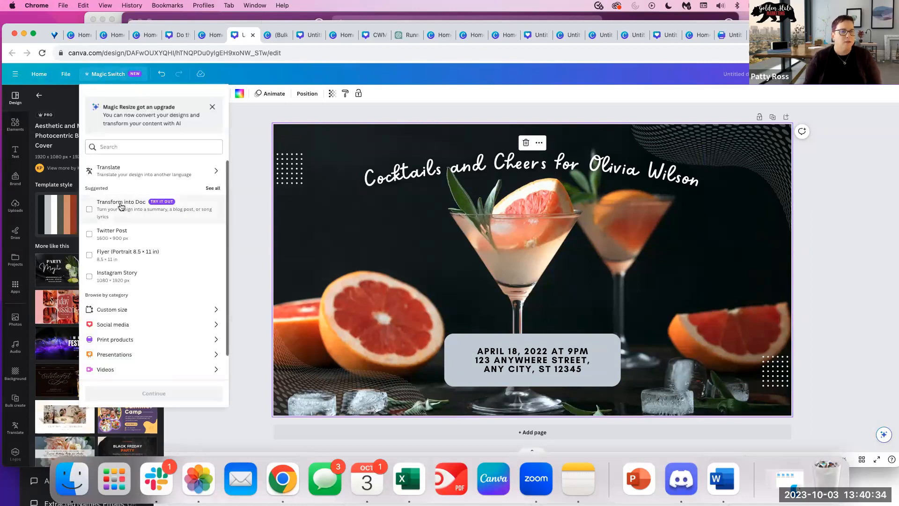
{"action": "left_click", "coordinate": [99, 234]}
{"action": "left_click", "coordinate": [134, 393]}
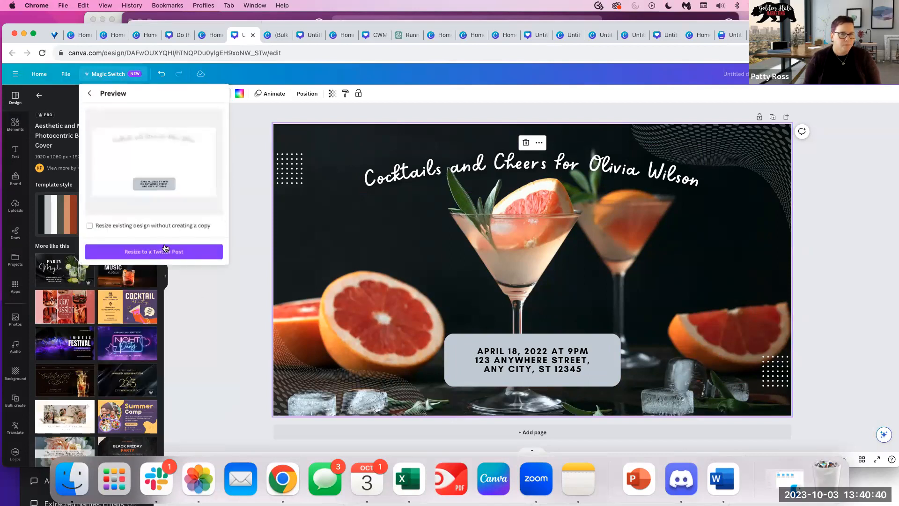
{"action": "left_click", "coordinate": [147, 252]}
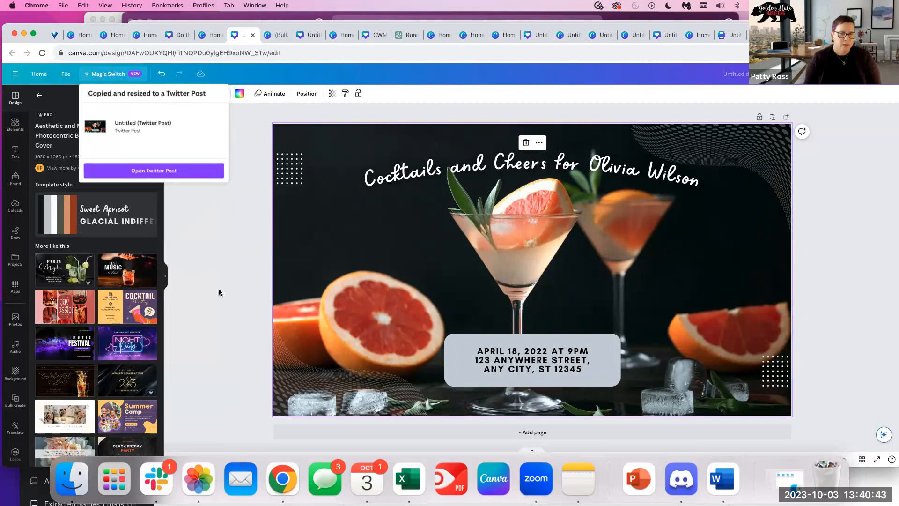
{"action": "left_click", "coordinate": [164, 171]}
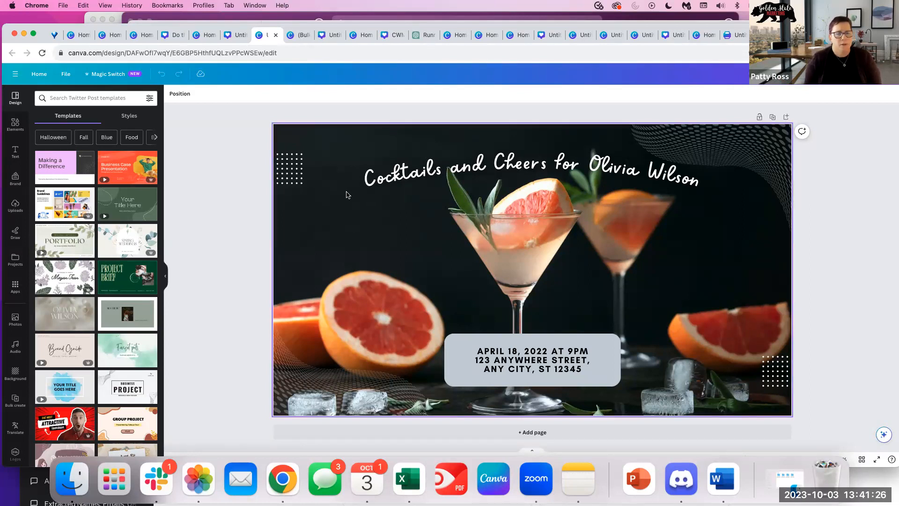
From Canva home, search 'linked' and create a blank LinkedIn Career Page Background design.
{"action": "left_click", "coordinate": [40, 74]}
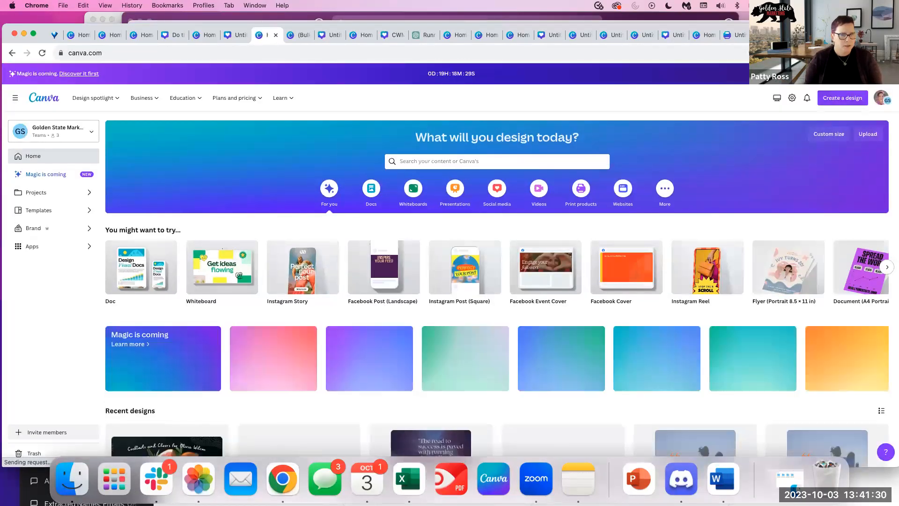
{"action": "left_click", "coordinate": [838, 99]}
{"action": "type", "text": "linked"}
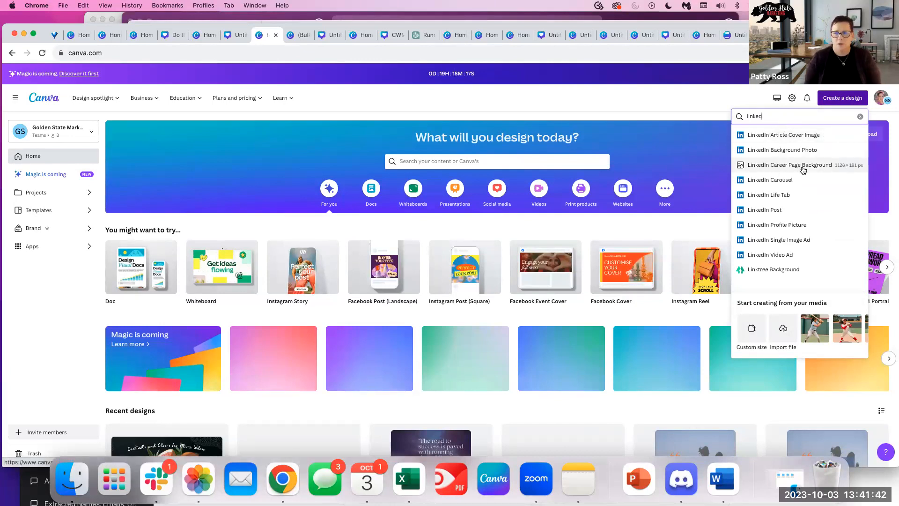
{"action": "left_click", "coordinate": [838, 169]}
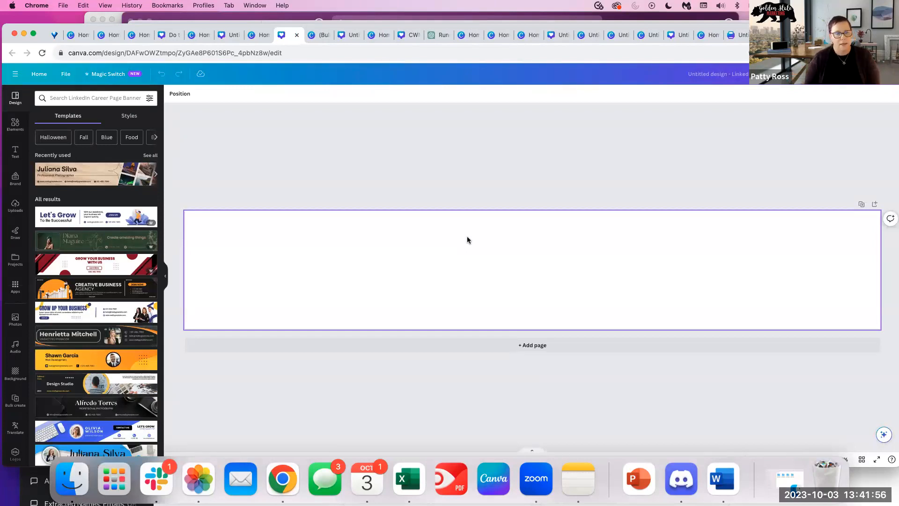
Apply the Let's Grow template to page 1 and a red business template to a new page 2.
{"action": "left_click", "coordinate": [455, 260]}
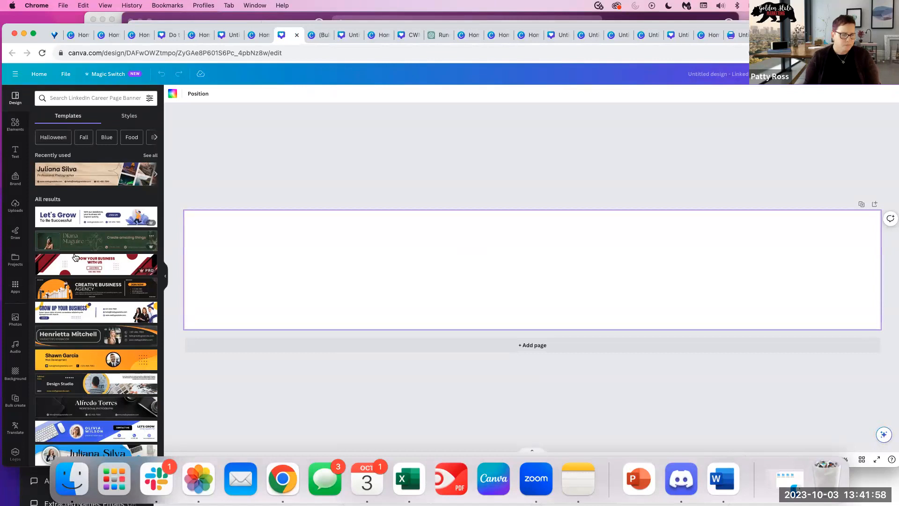
{"action": "left_click", "coordinate": [89, 220]}
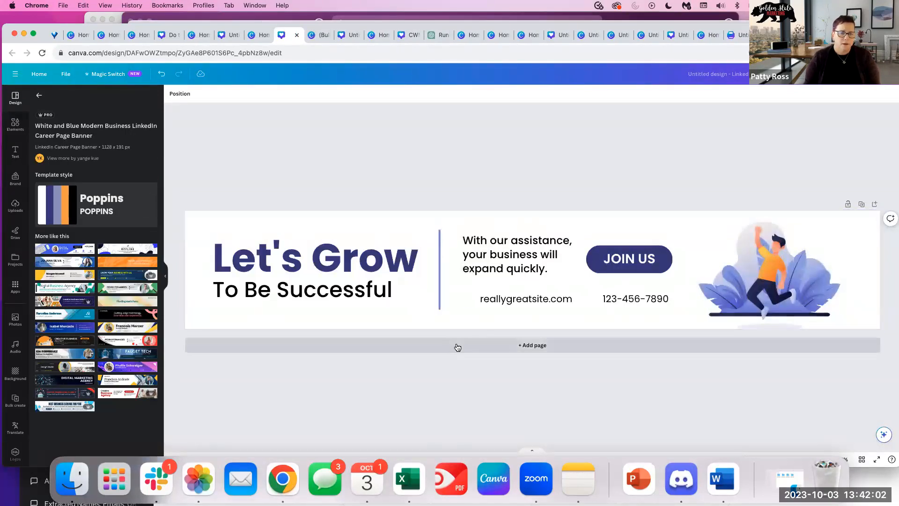
{"action": "left_click", "coordinate": [457, 347]}
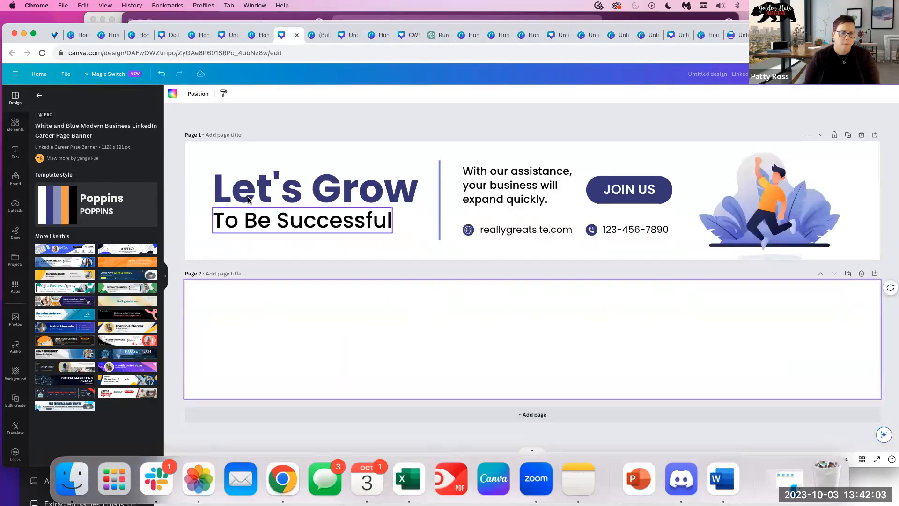
{"action": "left_click", "coordinate": [107, 340]}
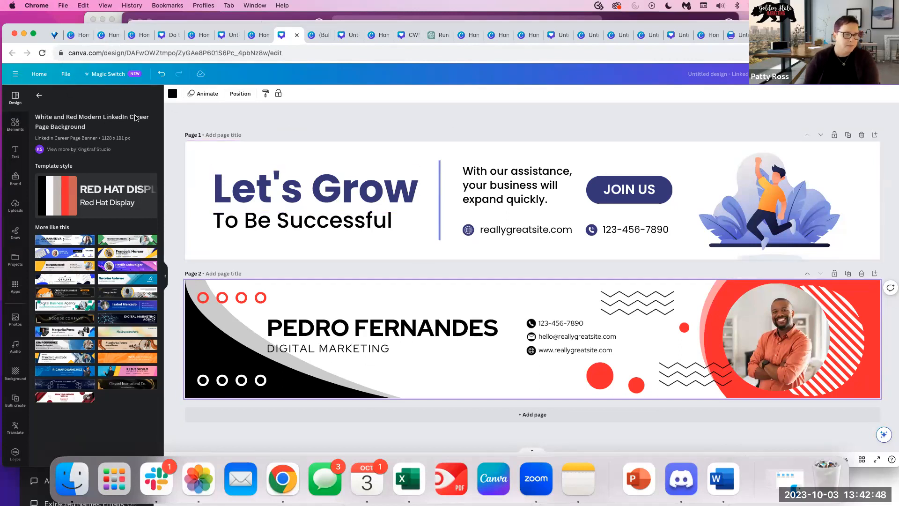
{"action": "left_click", "coordinate": [123, 77]}
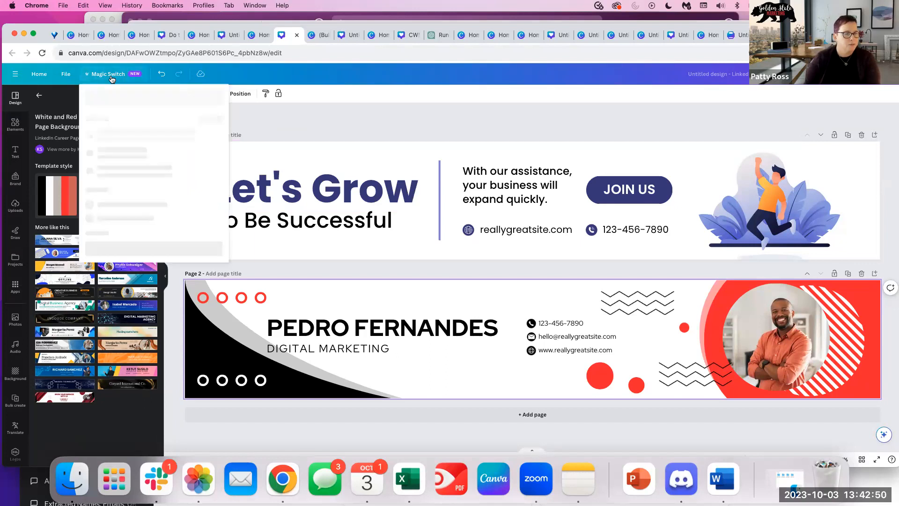
Resize the banner to a LinkedIn Background Photo copy and open the new design.
{"action": "left_click", "coordinate": [130, 146]}
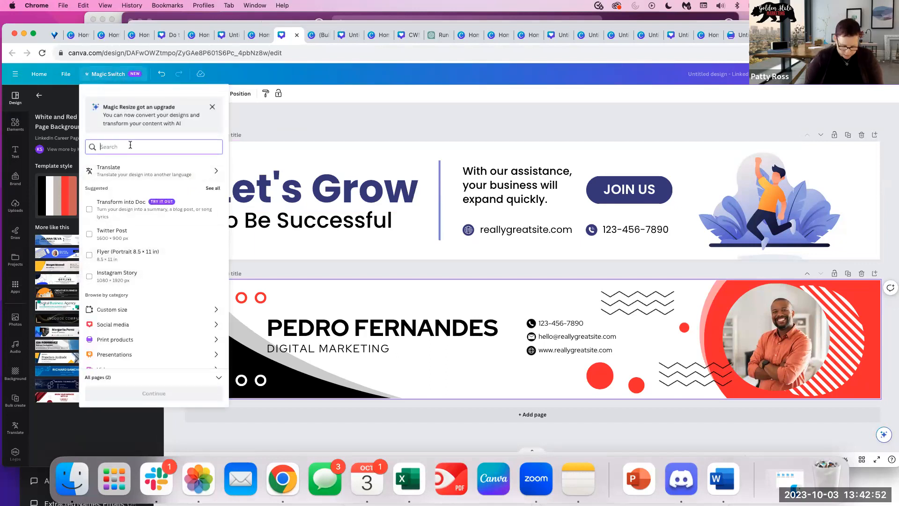
{"action": "type", "text": "LinkedIn"}
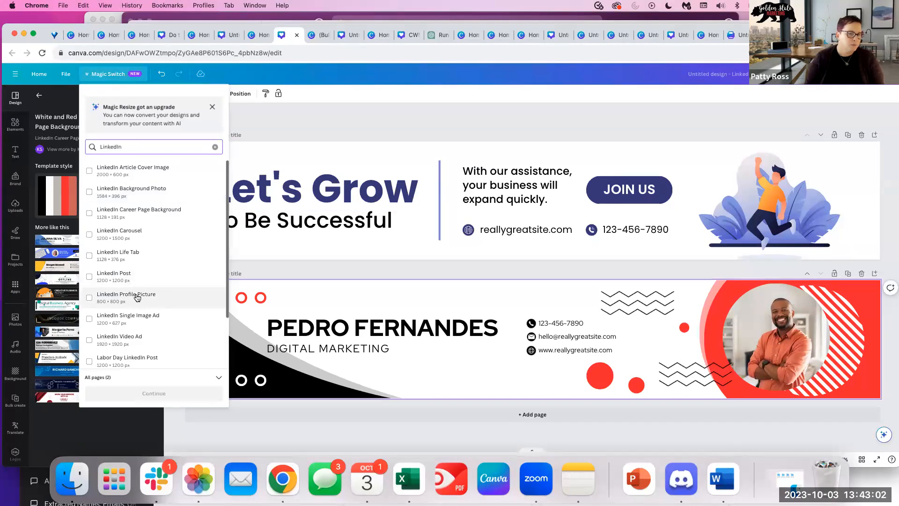
{"action": "left_click", "coordinate": [137, 196]}
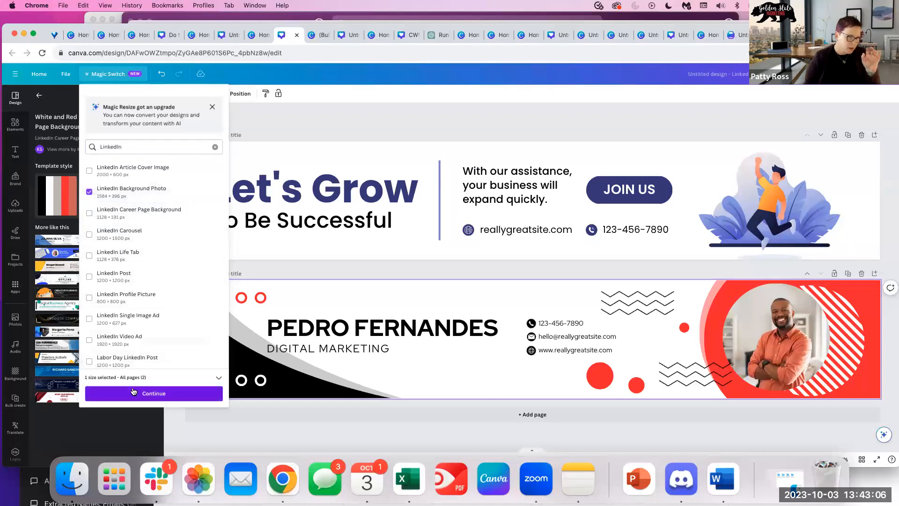
{"action": "left_click", "coordinate": [134, 394]}
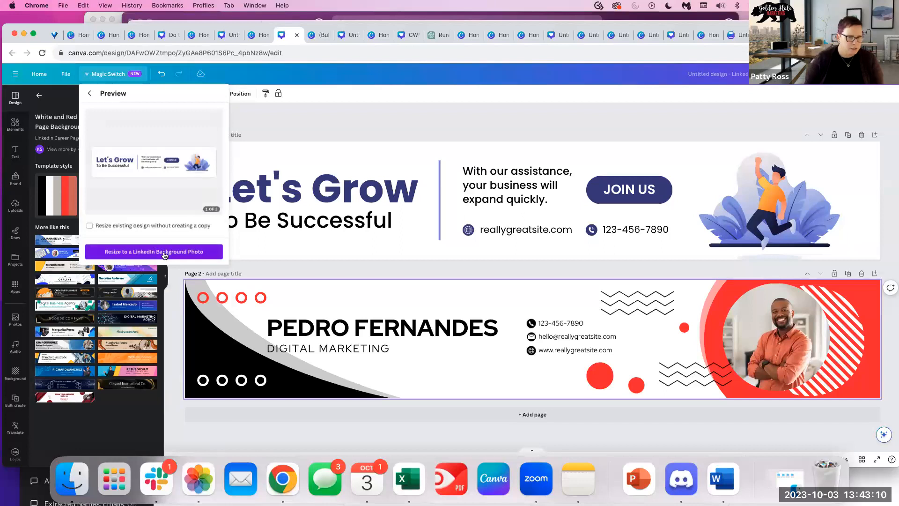
{"action": "left_click", "coordinate": [159, 254]}
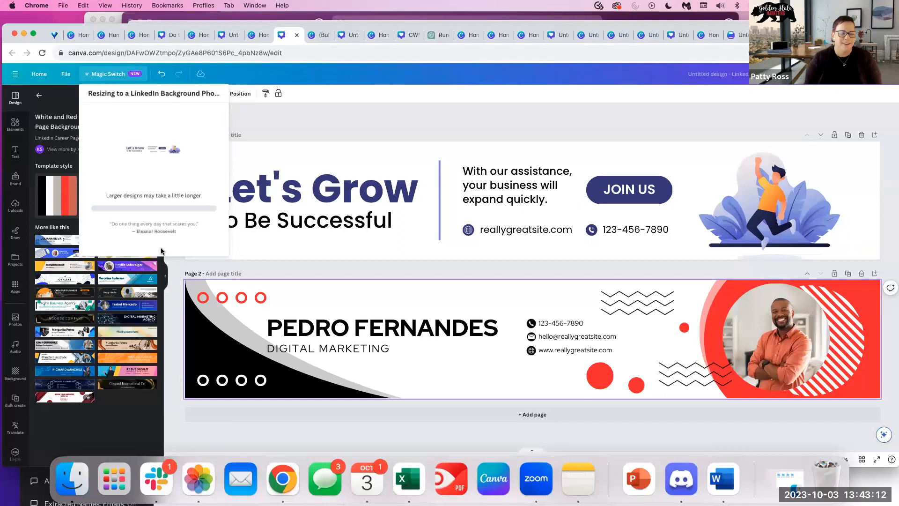
{"action": "left_click", "coordinate": [155, 171]}
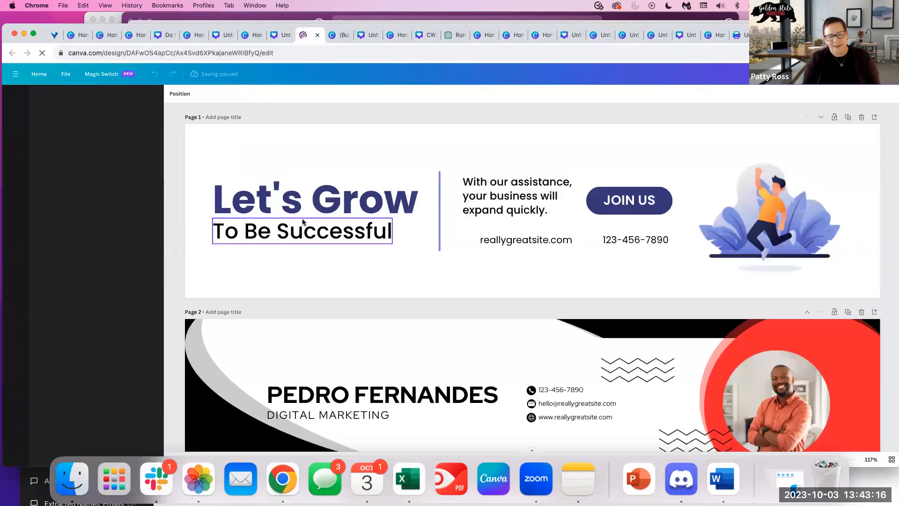
Select the Let's Grow heading and To Be Successful line on the resized banner.
{"action": "scroll", "coordinate": [410, 292], "scroll_direction": "down", "scroll_amount": 2}
{"action": "scroll", "coordinate": [410, 291], "scroll_direction": "down", "scroll_amount": 1}
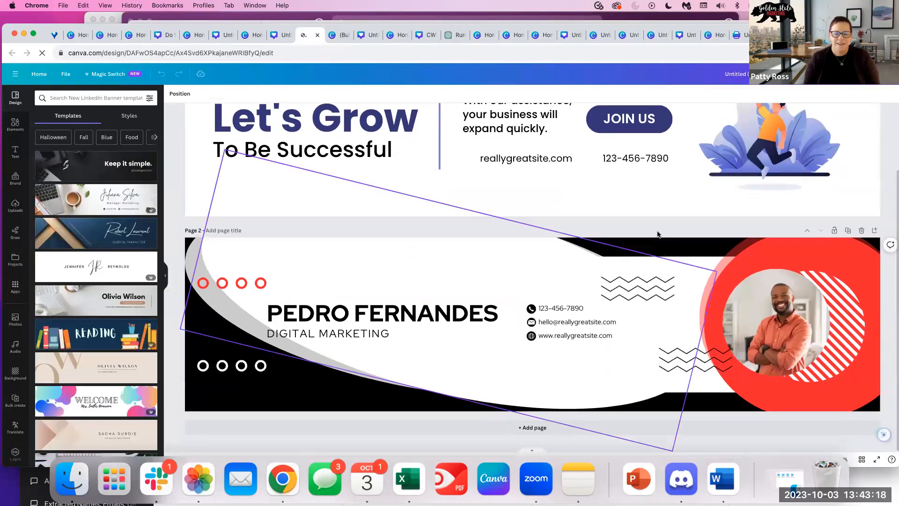
{"action": "scroll", "coordinate": [503, 187], "scroll_direction": "up", "scroll_amount": 3}
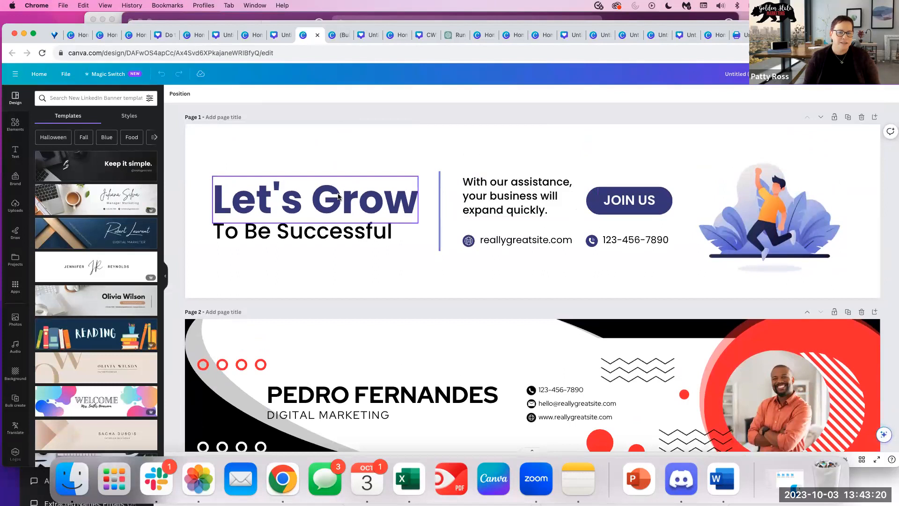
{"action": "left_click_drag", "start_coordinate": [229, 162], "coordinate": [301, 162]}
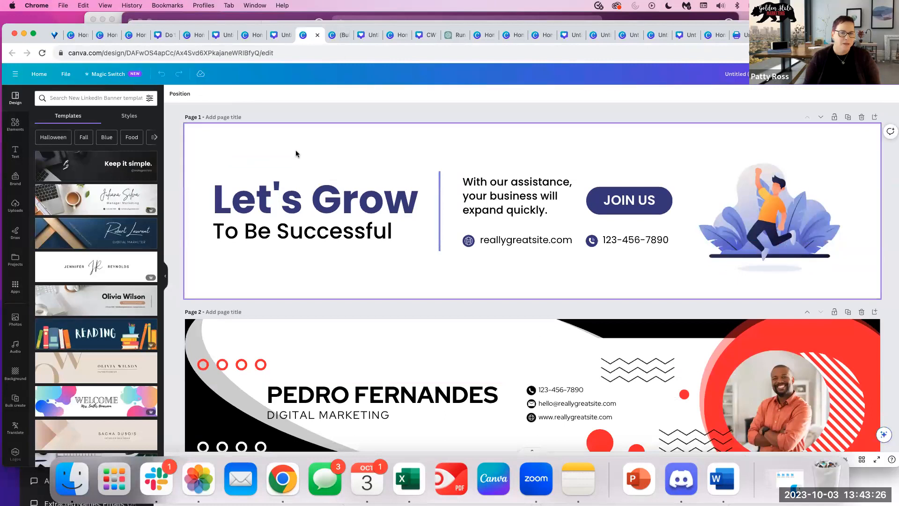
{"action": "left_click", "coordinate": [366, 204]}
{"action": "left_click", "coordinate": [350, 237]}
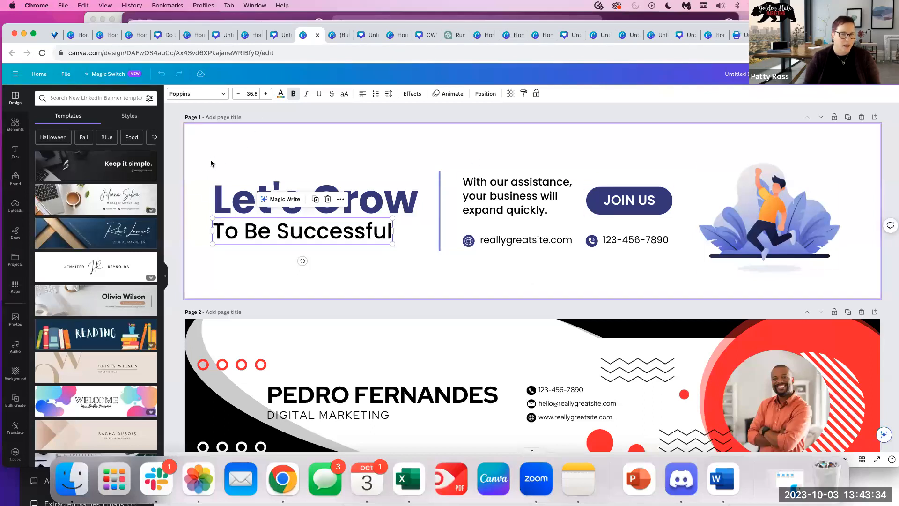
Group and widen page 1's elements, ungroup, then move Let's Grow up and To Be Successful down.
{"action": "left_click", "coordinate": [222, 150]}
{"action": "left_click_drag", "start_coordinate": [210, 150], "coordinate": [859, 290]}
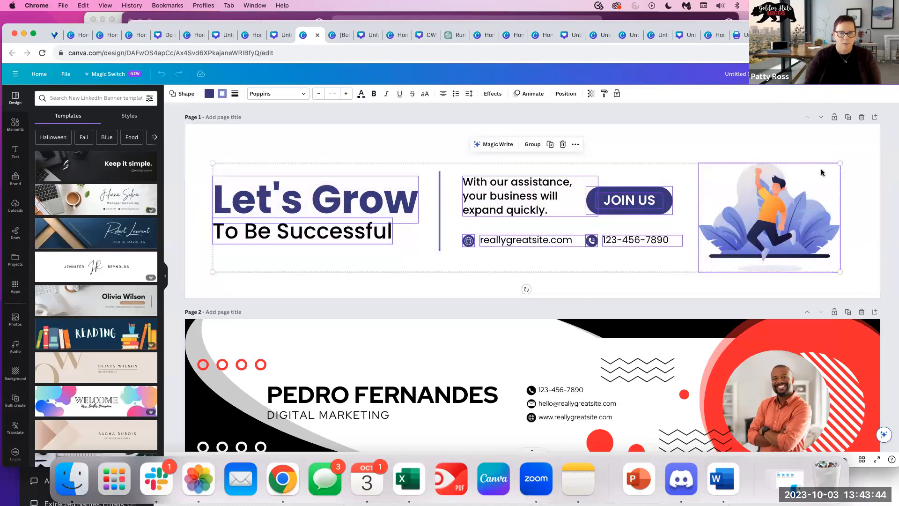
{"action": "left_click", "coordinate": [532, 144]}
{"action": "left_click_drag", "start_coordinate": [840, 163], "coordinate": [877, 156]}
{"action": "left_click_drag", "start_coordinate": [212, 155], "coordinate": [195, 153]}
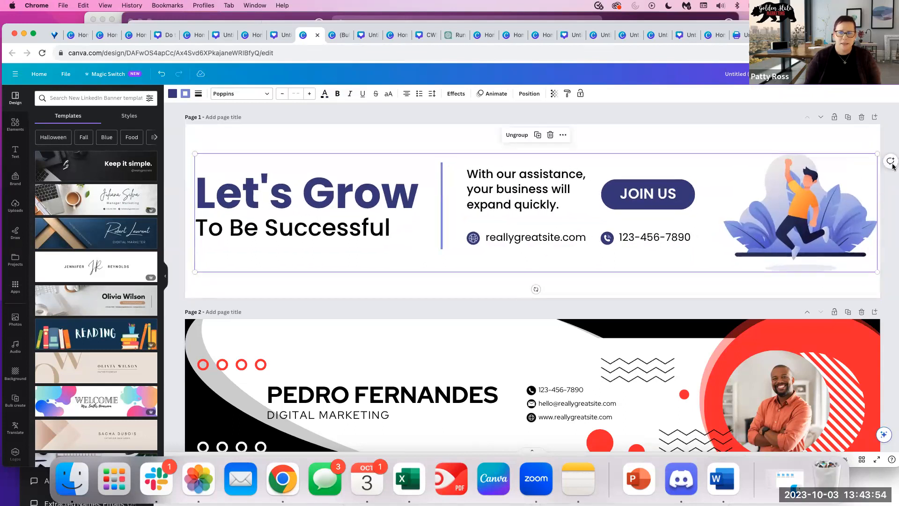
{"action": "left_click", "coordinate": [517, 135]}
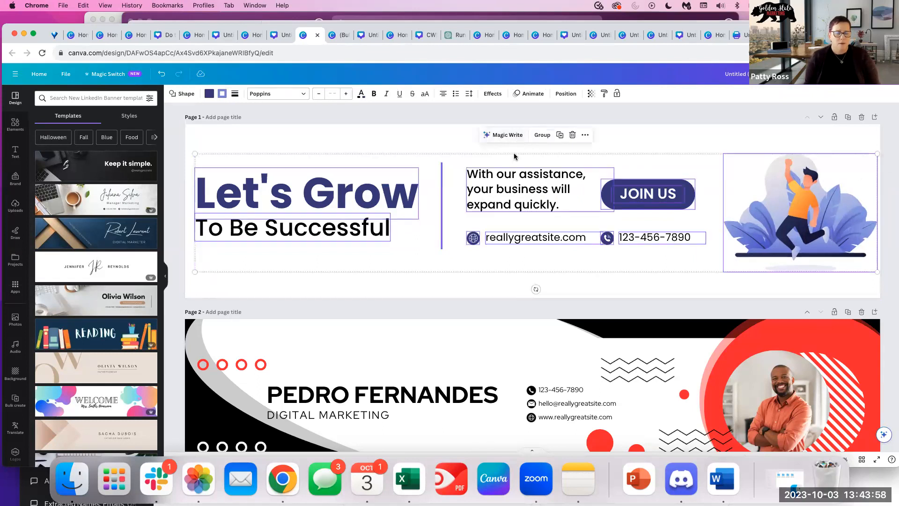
{"action": "left_click", "coordinate": [389, 282]}
{"action": "left_click_drag", "start_coordinate": [312, 188], "coordinate": [310, 148]}
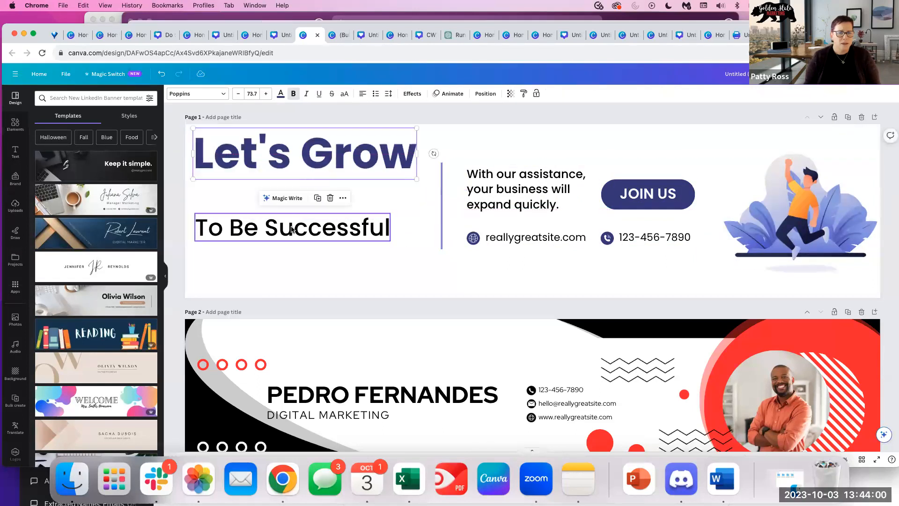
{"action": "left_click_drag", "start_coordinate": [291, 229], "coordinate": [289, 268]}
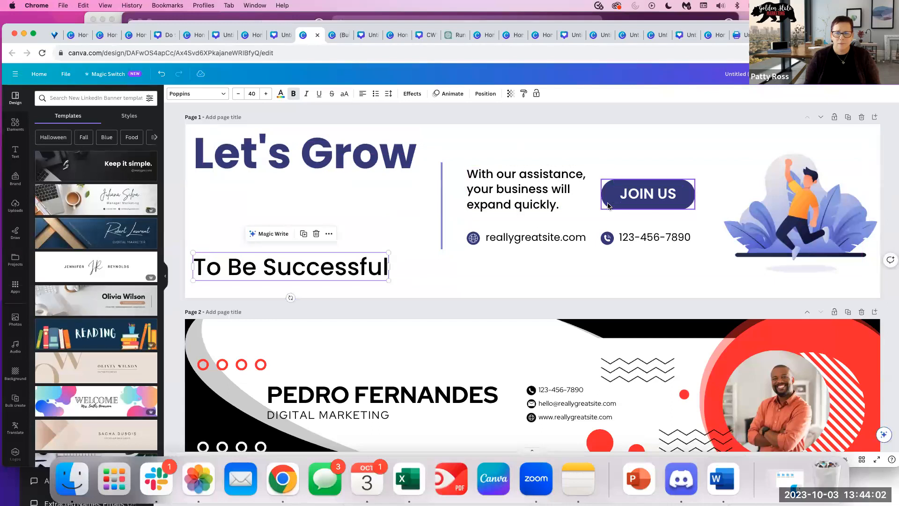
Make the JOIN US button orange using Photo colors.
{"action": "left_click", "coordinate": [608, 206]}
{"action": "left_click", "coordinate": [210, 93]}
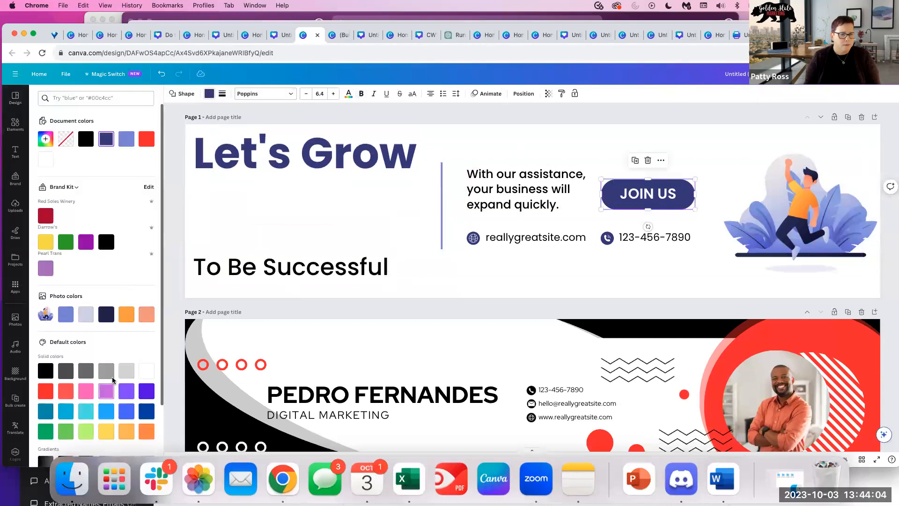
{"action": "left_click", "coordinate": [126, 314]}
{"action": "left_click", "coordinate": [638, 251]}
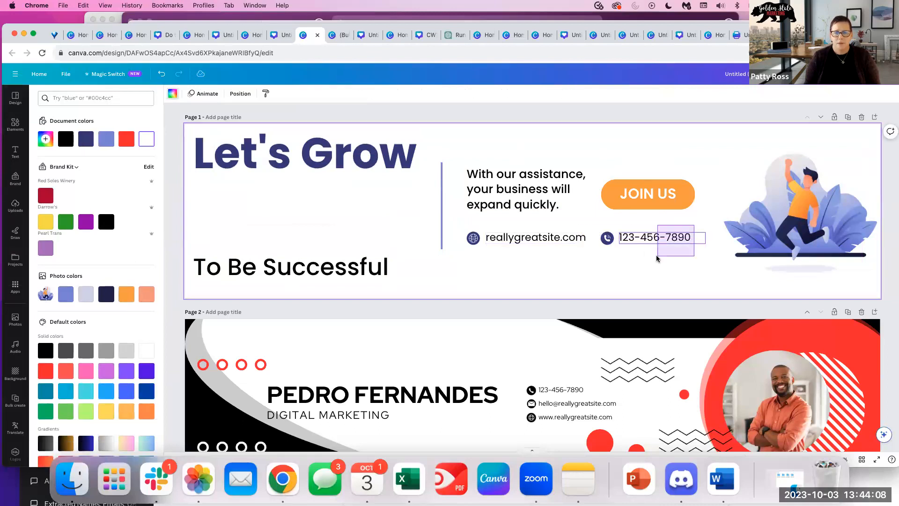
Move the phone number, website and illustration lower right, then select page 2's tilted white shape.
{"action": "left_click", "coordinate": [652, 241]}
{"action": "left_click_drag", "start_coordinate": [653, 248], "coordinate": [687, 276]}
{"action": "left_click_drag", "start_coordinate": [456, 229], "coordinate": [750, 284]}
{"action": "mouse_move", "coordinate": [602, 261]}
{"action": "left_mouse_down"}
{"action": "mouse_move", "coordinate": [617, 275]}
{"action": "mouse_move", "coordinate": [592, 271]}
{"action": "left_mouse_up"}
{"action": "left_click", "coordinate": [493, 145]}
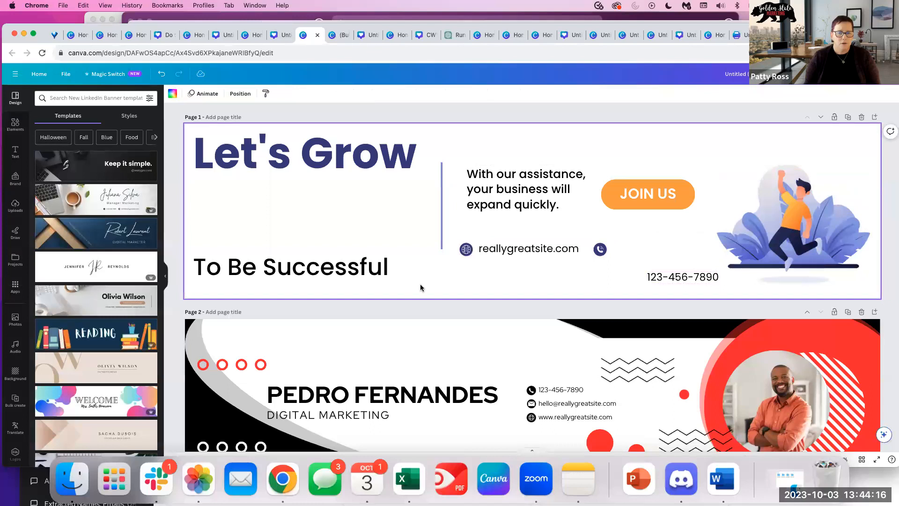
{"action": "scroll", "coordinate": [420, 284], "scroll_direction": "down", "scroll_amount": 2}
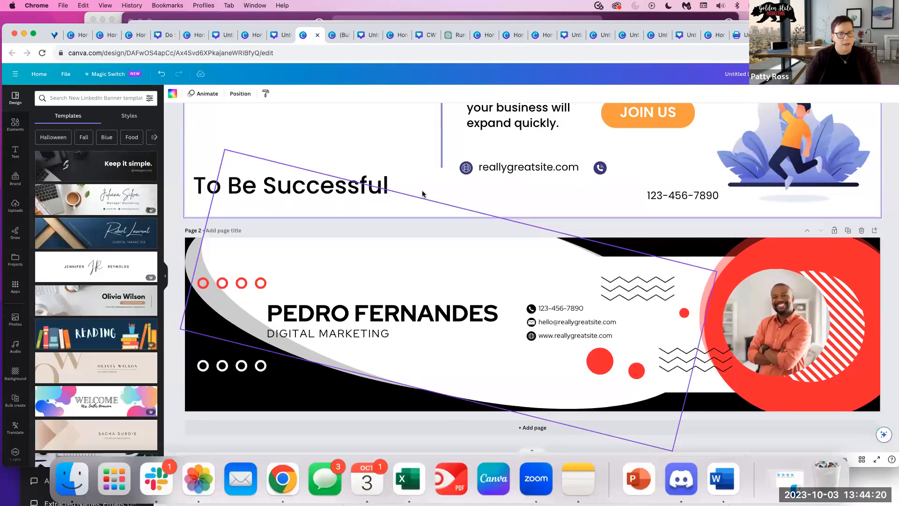
{"action": "left_click", "coordinate": [235, 254]}
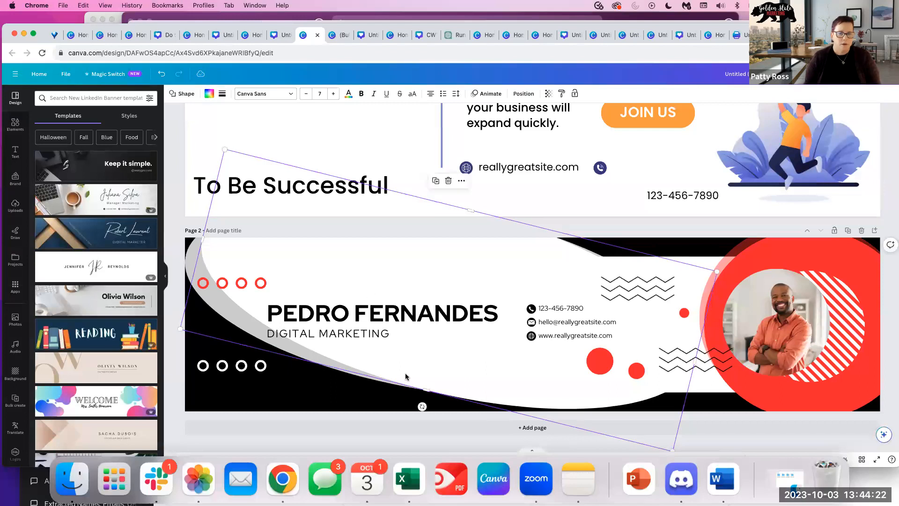
{"action": "scroll", "coordinate": [480, 230], "scroll_direction": "up", "scroll_amount": 2}
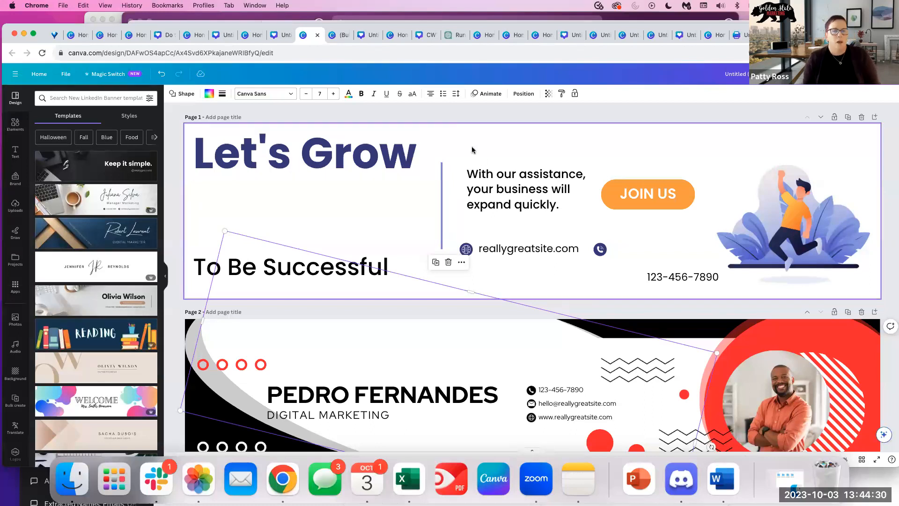
Create an Email Header design with the hello SUMMER template, then reload back to Canva home.
{"action": "left_click", "coordinate": [39, 73]}
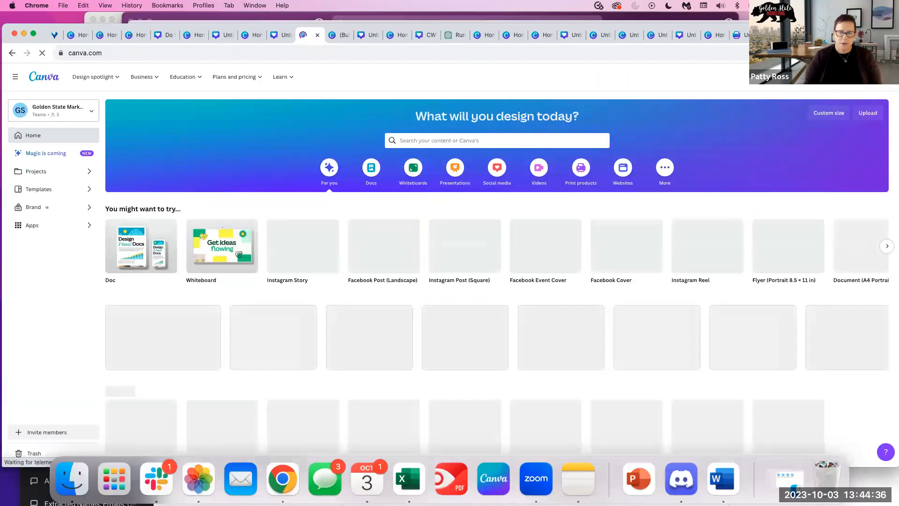
{"action": "left_click", "coordinate": [842, 76]}
{"action": "type", "text": "email header"}
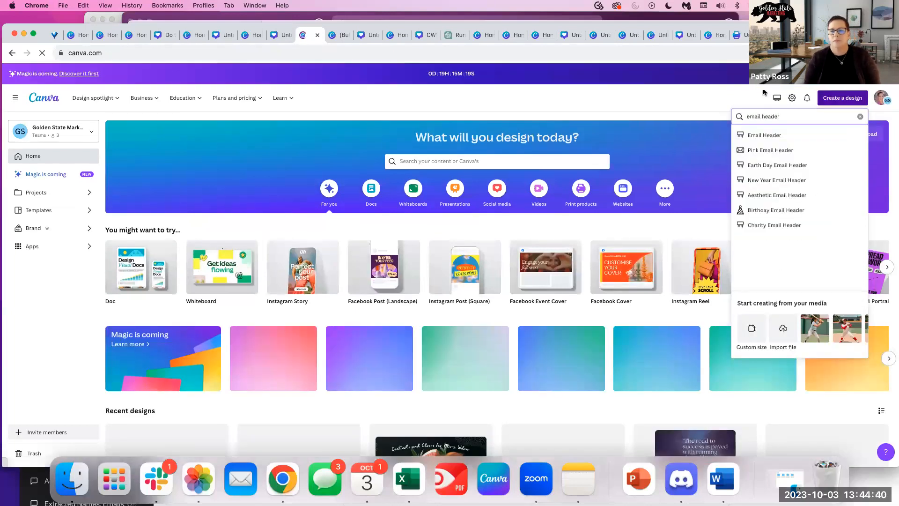
{"action": "left_click", "coordinate": [800, 139]}
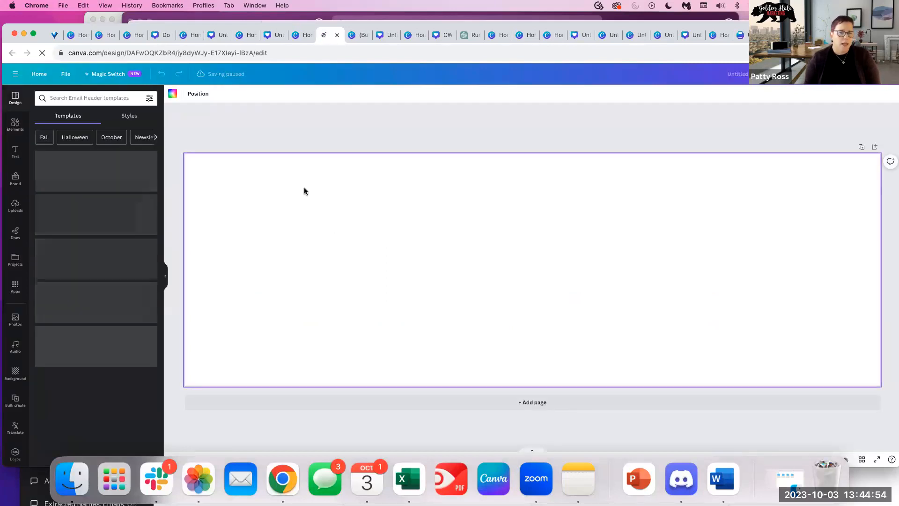
{"action": "left_click", "coordinate": [77, 236]}
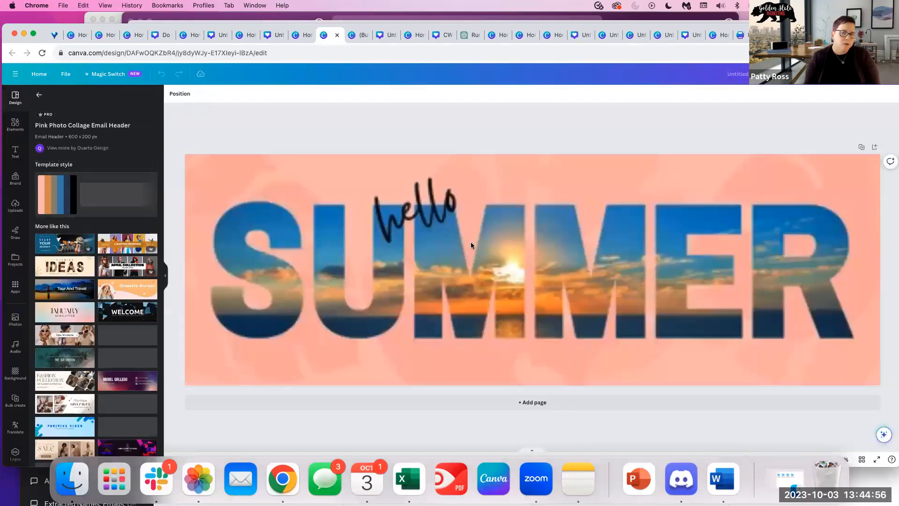
{"action": "left_click", "coordinate": [493, 237]}
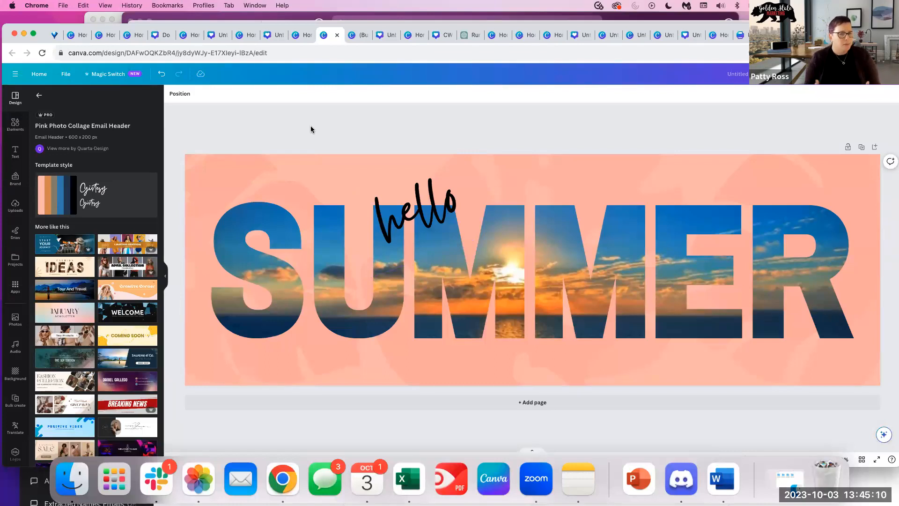
{"action": "left_click", "coordinate": [42, 53]}
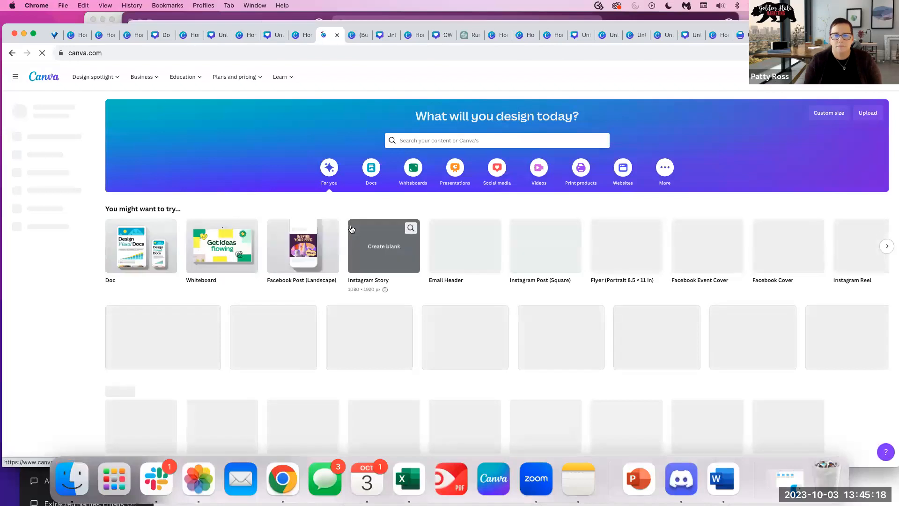
Open the 40% off Farewell Sale wine and spirits design from Recent designs.
{"action": "scroll", "coordinate": [349, 323], "scroll_direction": "down", "scroll_amount": 5}
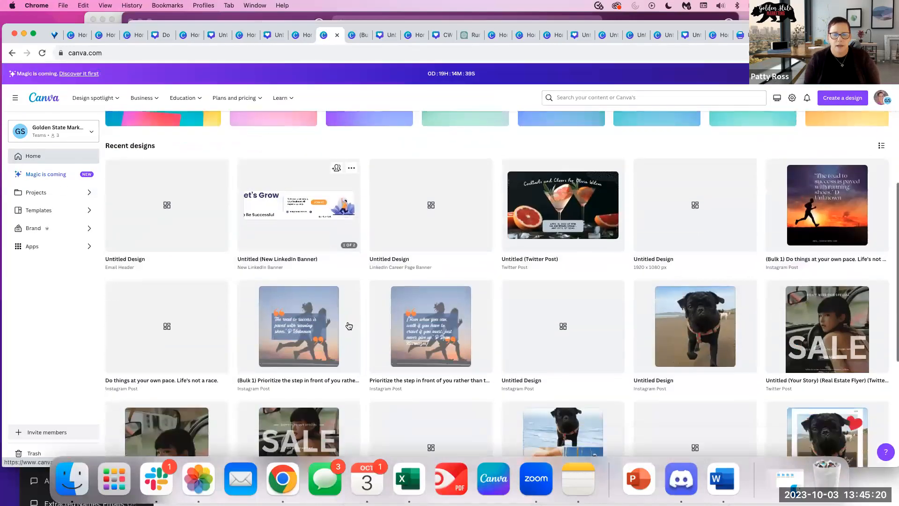
{"action": "scroll", "coordinate": [349, 326], "scroll_direction": "down", "scroll_amount": 7}
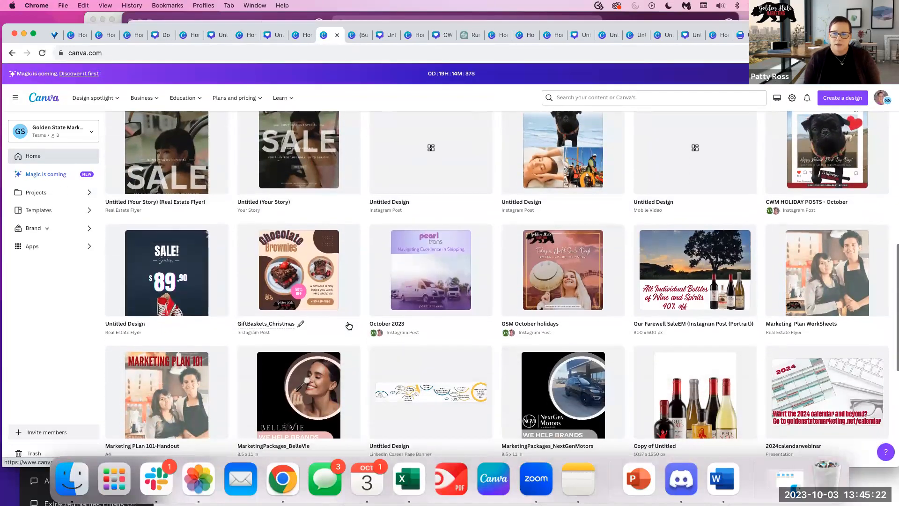
{"action": "scroll", "coordinate": [349, 326], "scroll_direction": "down", "scroll_amount": 2}
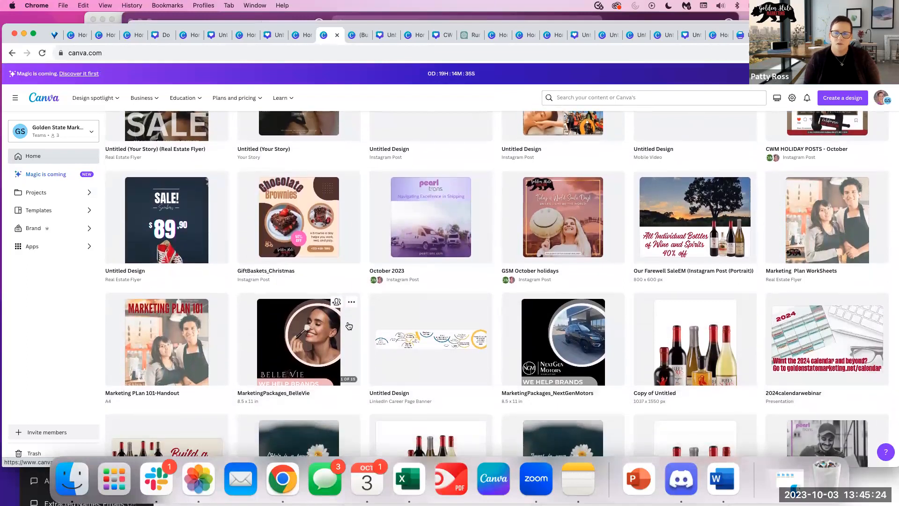
{"action": "scroll", "coordinate": [728, 190], "scroll_direction": "down", "scroll_amount": 2}
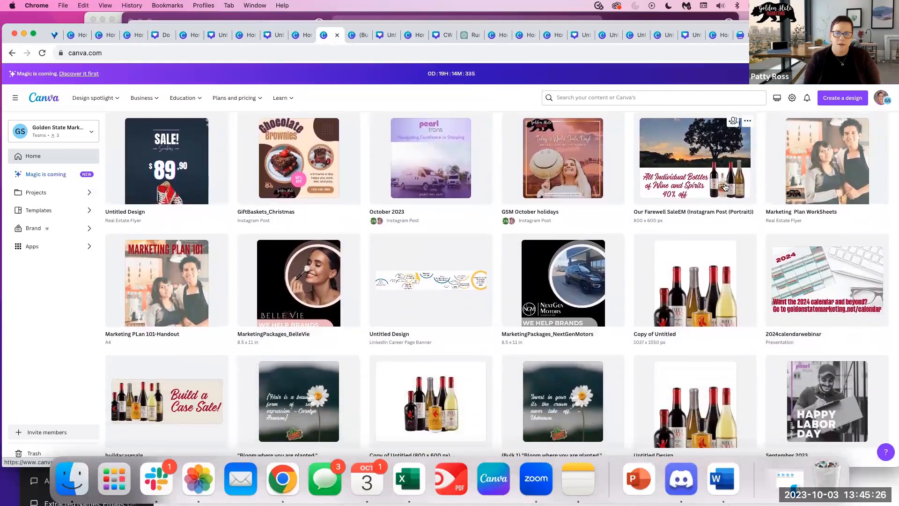
{"action": "left_click", "coordinate": [677, 182]}
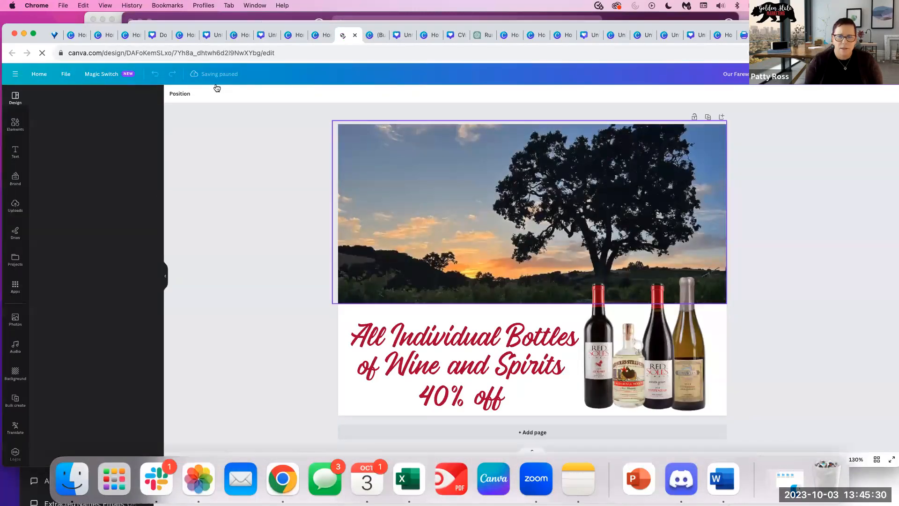
Check the design's 800 × 600 custom size in Magic Switch, then close the options.
{"action": "left_click", "coordinate": [107, 75]}
{"action": "left_click", "coordinate": [106, 75]}
{"action": "left_click", "coordinate": [106, 75]}
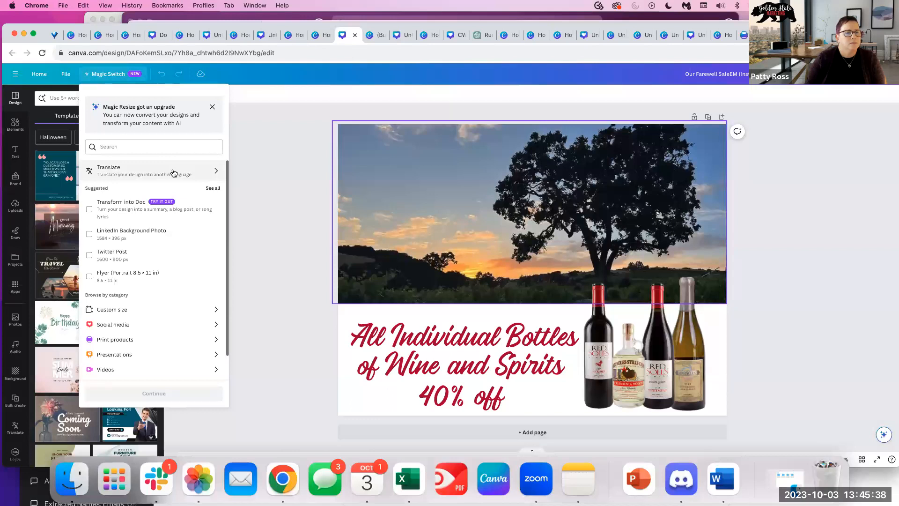
{"action": "scroll", "coordinate": [181, 259], "scroll_direction": "down", "scroll_amount": 2}
{"action": "scroll", "coordinate": [182, 259], "scroll_direction": "up", "scroll_amount": 2}
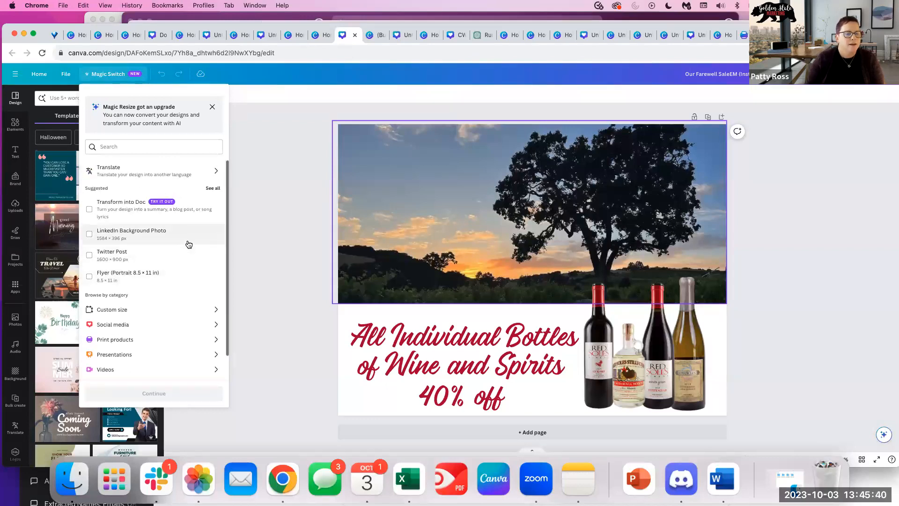
{"action": "left_click", "coordinate": [112, 309]}
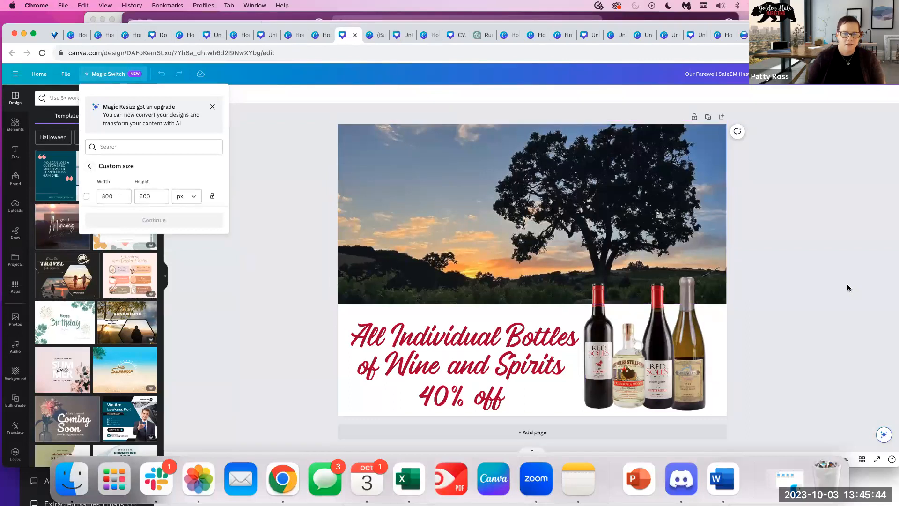
{"action": "left_click", "coordinate": [282, 277]}
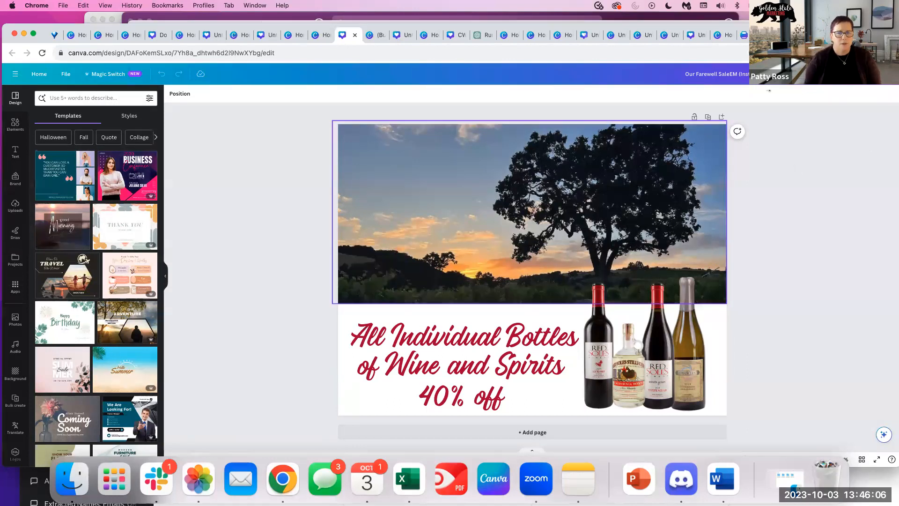
Load metricool.com in a new browser tab, then switch back to the Canva tab.
{"action": "key", "text": "super+t"}
{"action": "type", "text": "metri"}
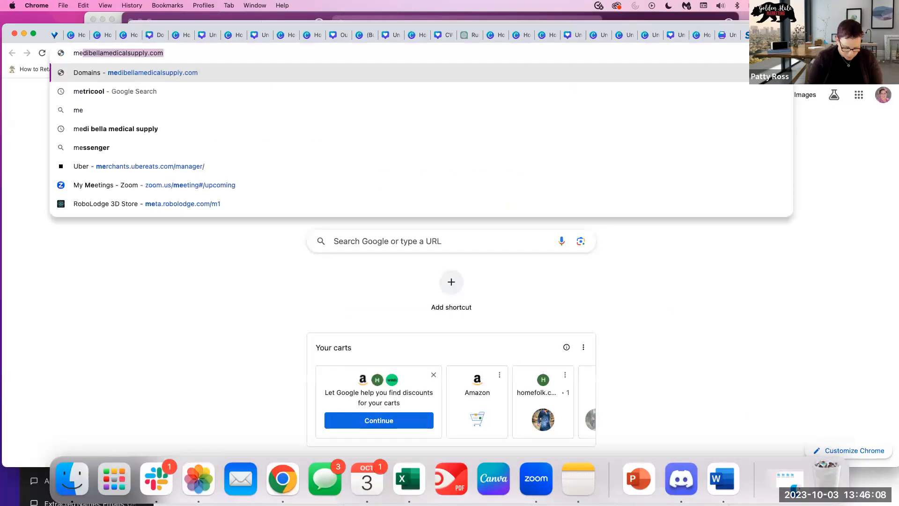
{"action": "type", "text": "cool.com"}
{"action": "key", "text": "Return"}
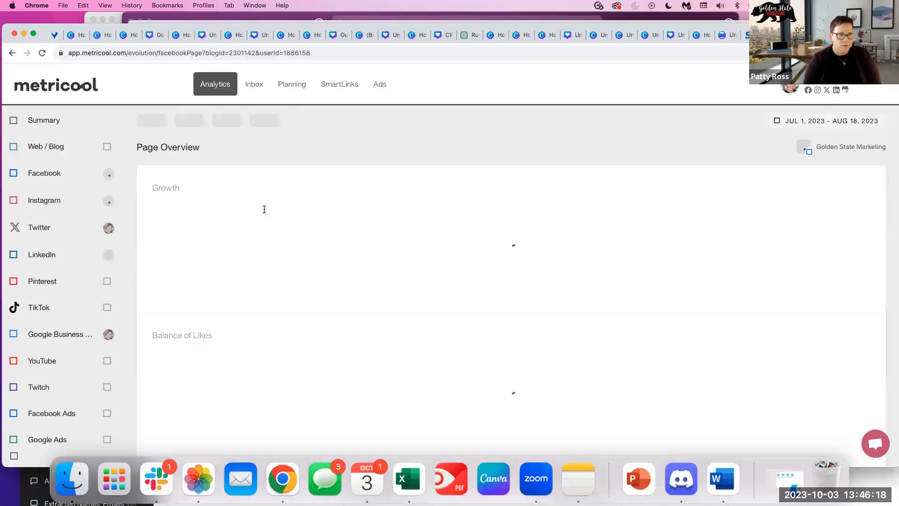
{"action": "left_click", "coordinate": [124, 35]}
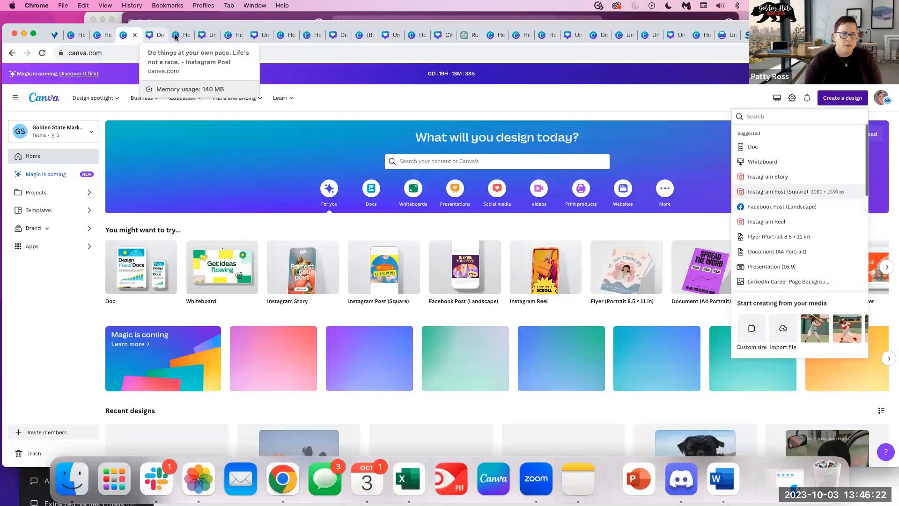
Clear the facebook size search and create a new Instagram Post (Square) design.
{"action": "left_click", "coordinate": [177, 36]}
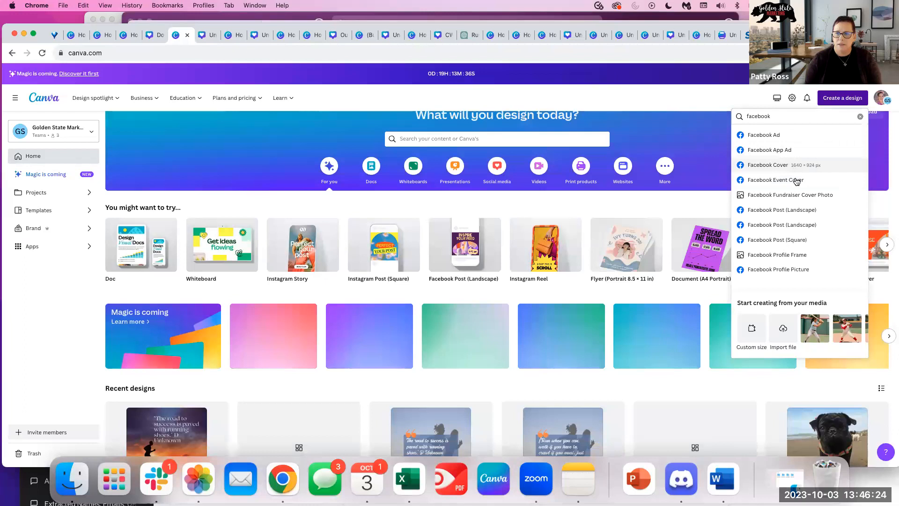
{"action": "scroll", "coordinate": [795, 218], "scroll_direction": "up", "scroll_amount": 1}
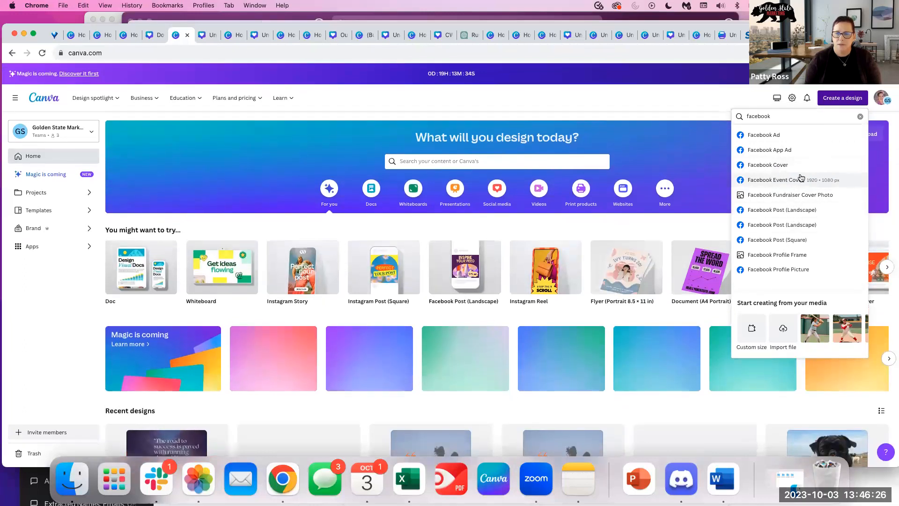
{"action": "left_click", "coordinate": [855, 101]}
{"action": "left_click", "coordinate": [823, 98]}
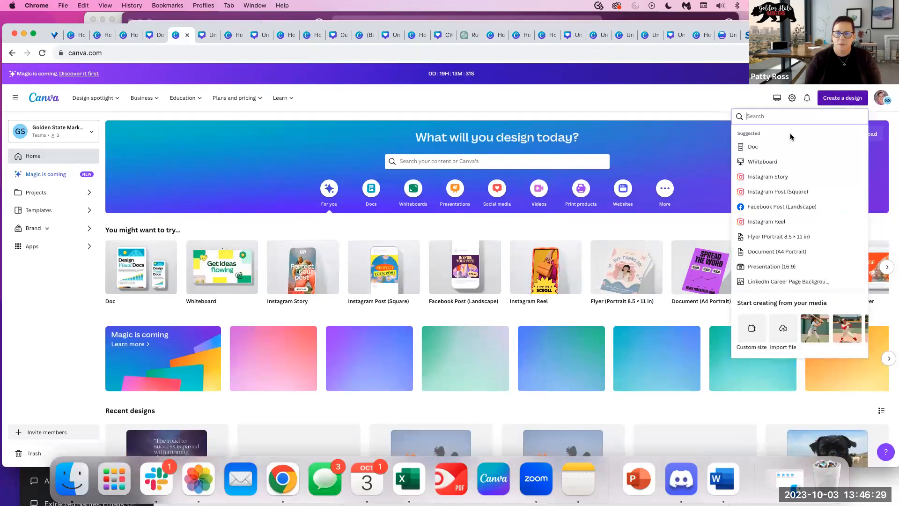
{"action": "left_click", "coordinate": [791, 192]}
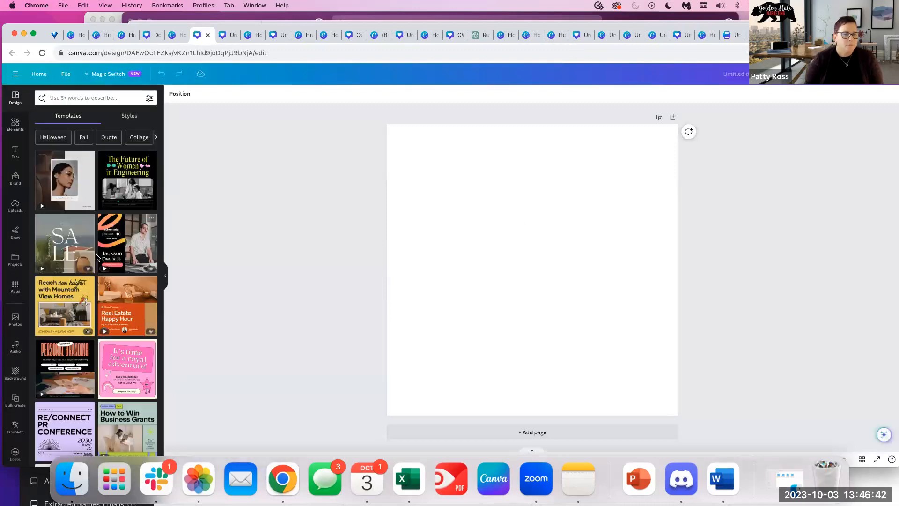
Apply the How to Win Business Grants template to the square post.
{"action": "scroll", "coordinate": [126, 413], "scroll_direction": "down", "scroll_amount": 3}
{"action": "scroll", "coordinate": [126, 414], "scroll_direction": "down", "scroll_amount": 3}
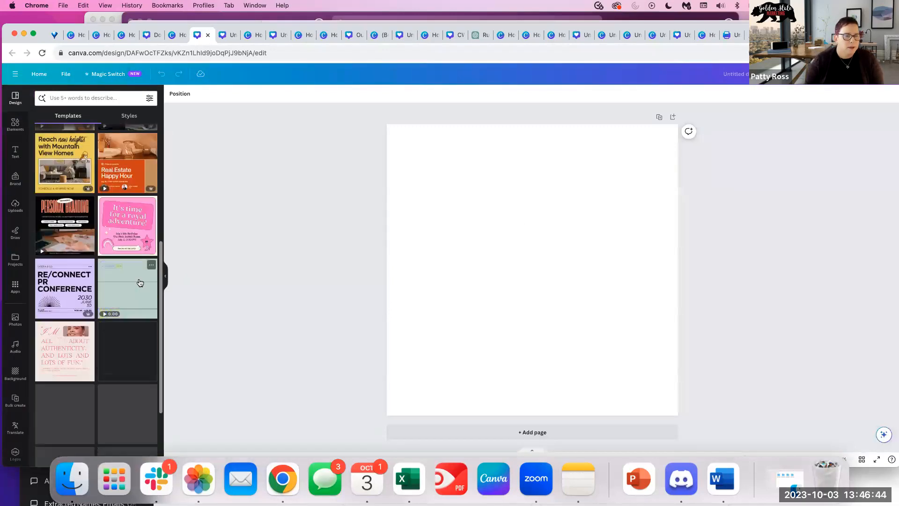
{"action": "left_click", "coordinate": [140, 283]}
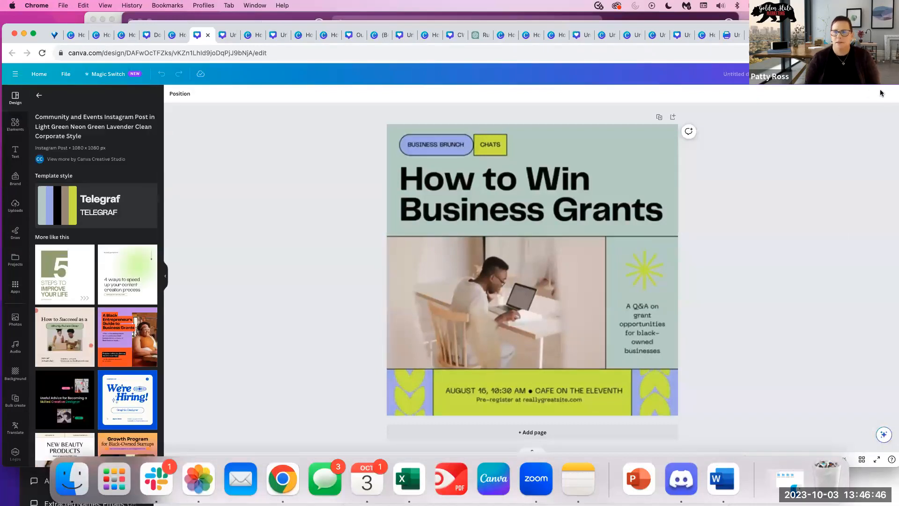
Switch the grant post's download file type from MP4 to PNG, then return to Share options.
{"action": "left_click", "coordinate": [877, 74]}
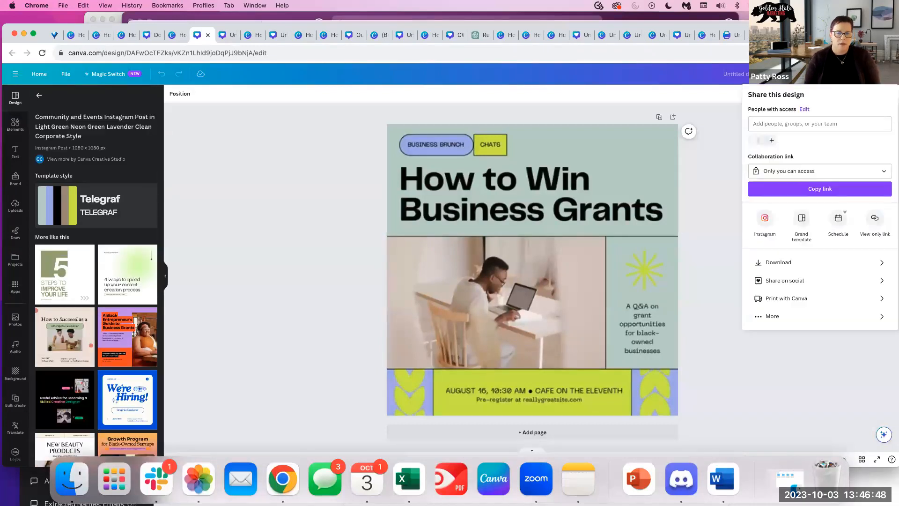
{"action": "mouse_move", "coordinate": [834, 34]}
{"action": "left_mouse_down"}
{"action": "mouse_move", "coordinate": [791, 34]}
{"action": "mouse_move", "coordinate": [849, 39]}
{"action": "mouse_move", "coordinate": [822, 37]}
{"action": "left_mouse_up"}
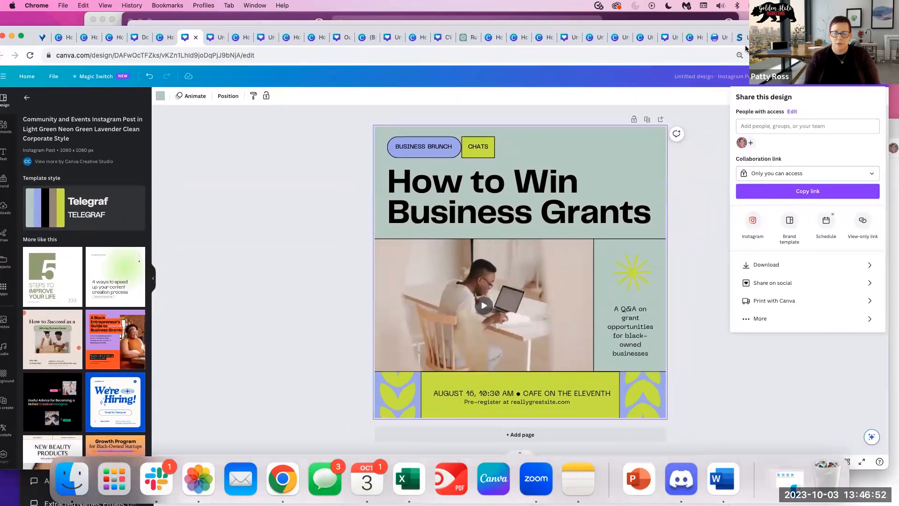
{"action": "left_click", "coordinate": [761, 266]}
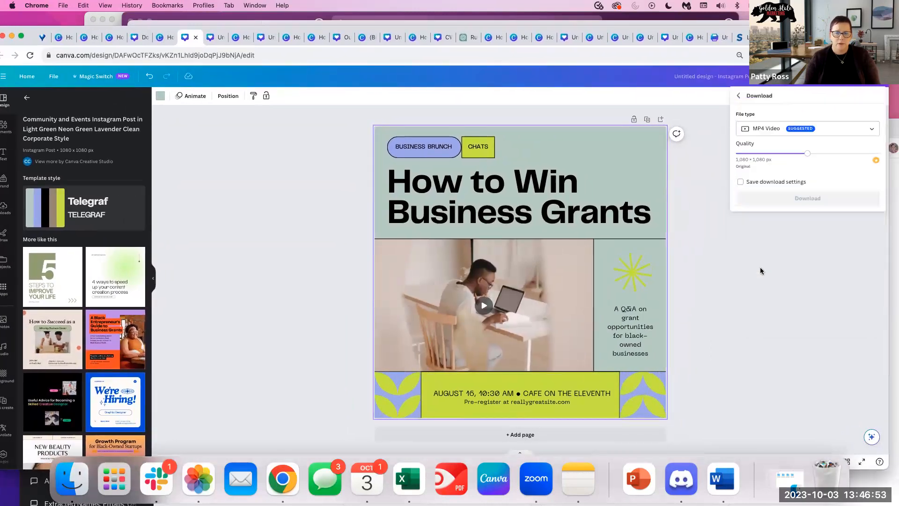
{"action": "left_click", "coordinate": [852, 130]}
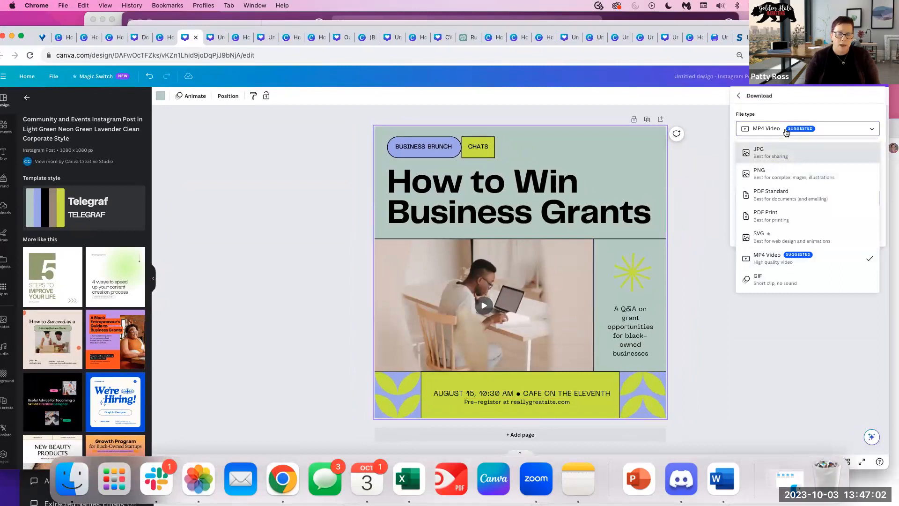
{"action": "left_click", "coordinate": [771, 174]}
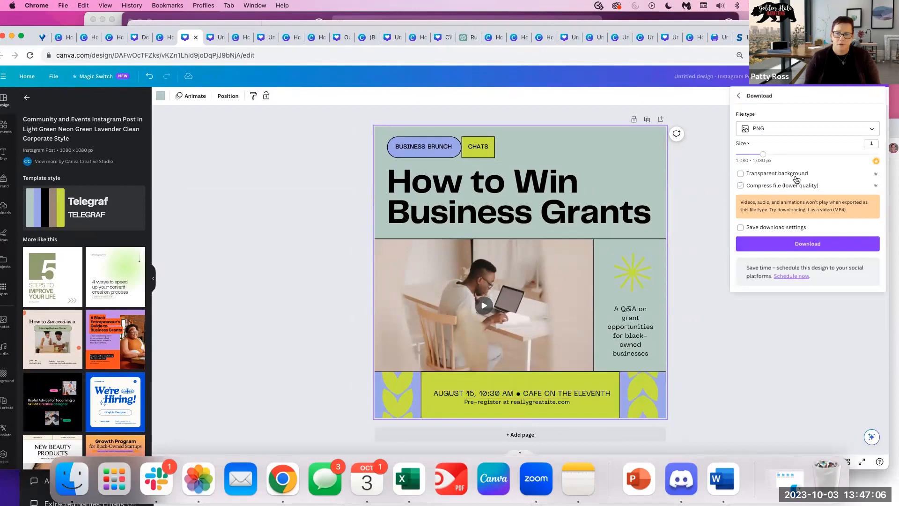
{"action": "left_click", "coordinate": [783, 130]}
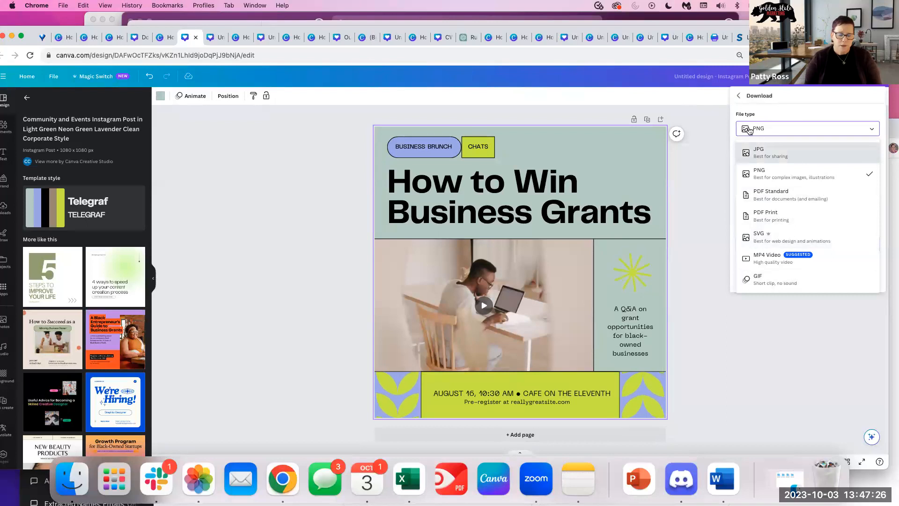
{"action": "left_click", "coordinate": [760, 104]}
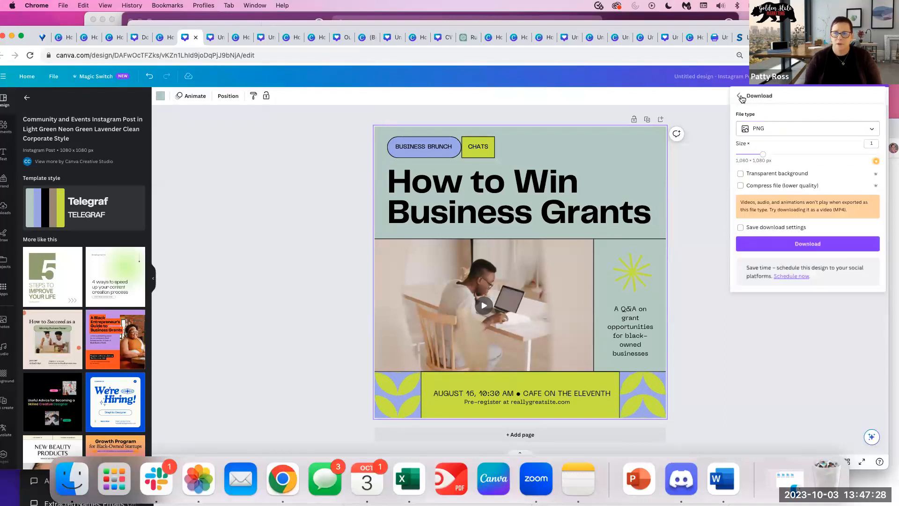
{"action": "left_click", "coordinate": [740, 96]}
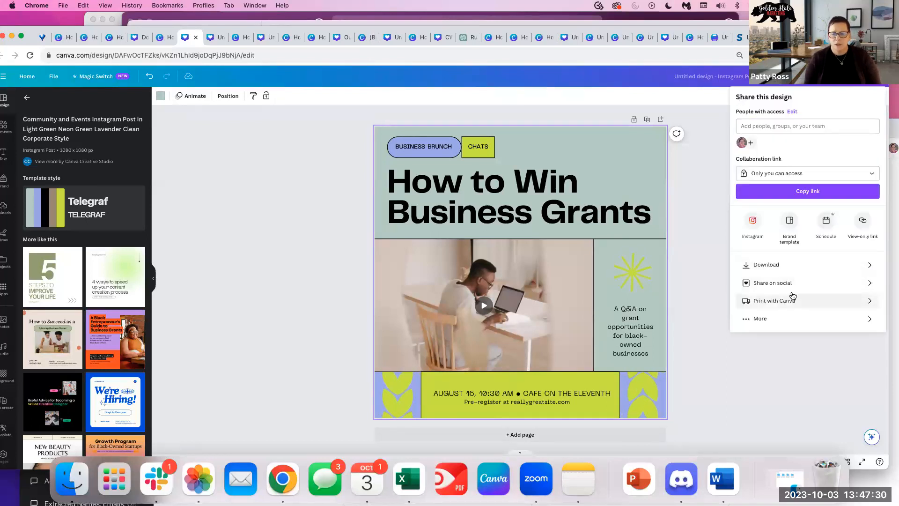
{"action": "left_click", "coordinate": [873, 324]}
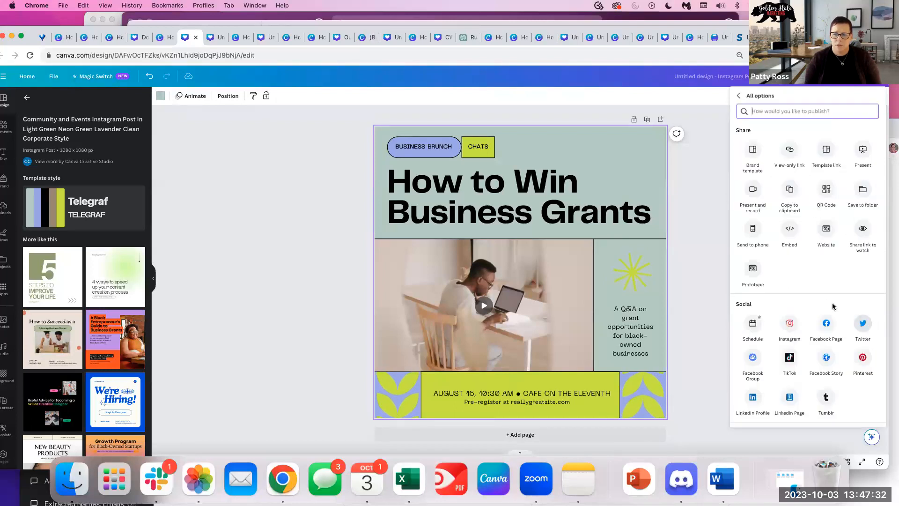
{"action": "left_click", "coordinate": [739, 96]}
{"action": "left_click", "coordinate": [773, 302]}
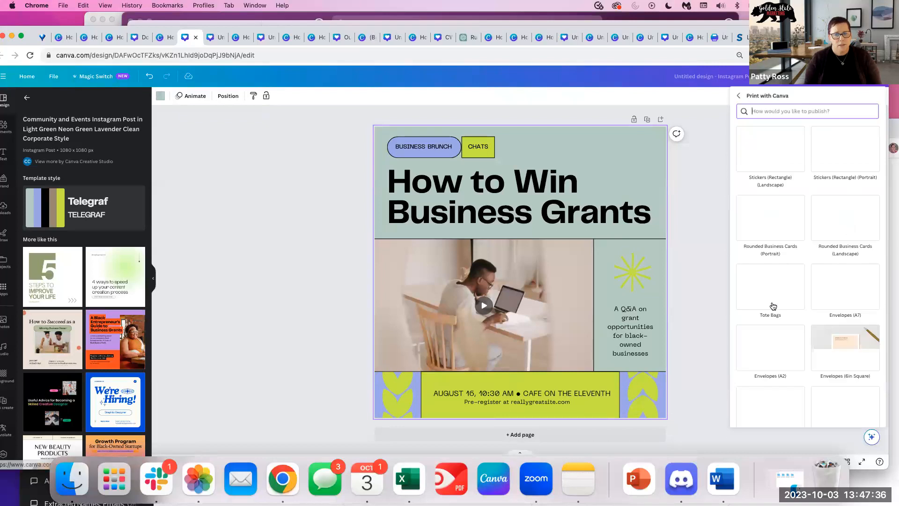
{"action": "scroll", "coordinate": [804, 230], "scroll_direction": "down", "scroll_amount": 5}
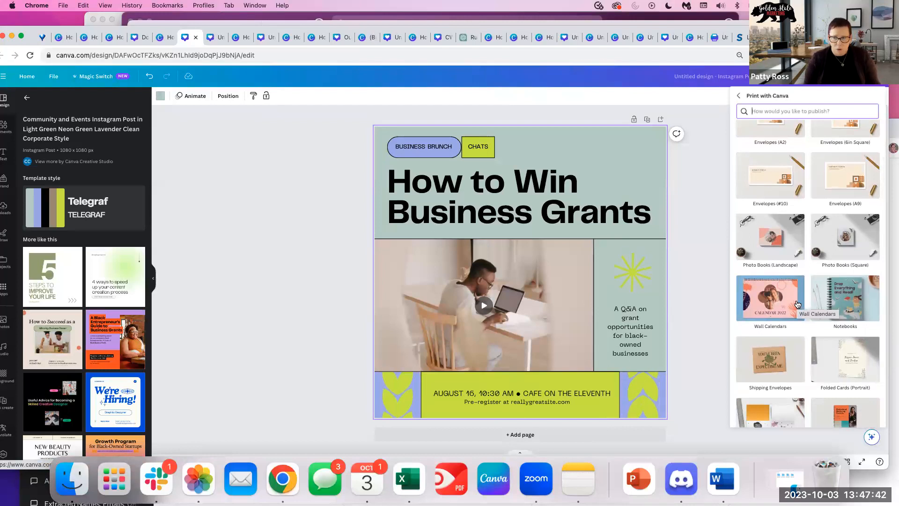
{"action": "scroll", "coordinate": [794, 308], "scroll_direction": "down", "scroll_amount": 4}
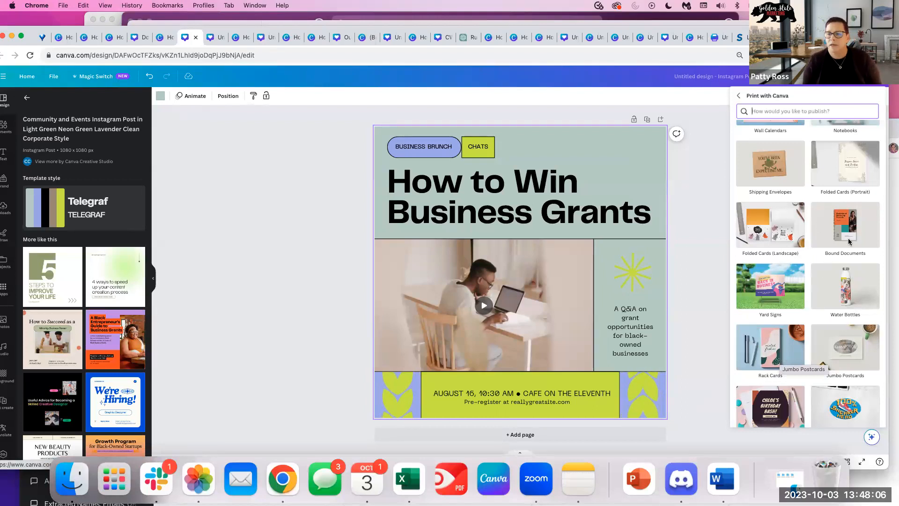
{"action": "left_click", "coordinate": [738, 97]}
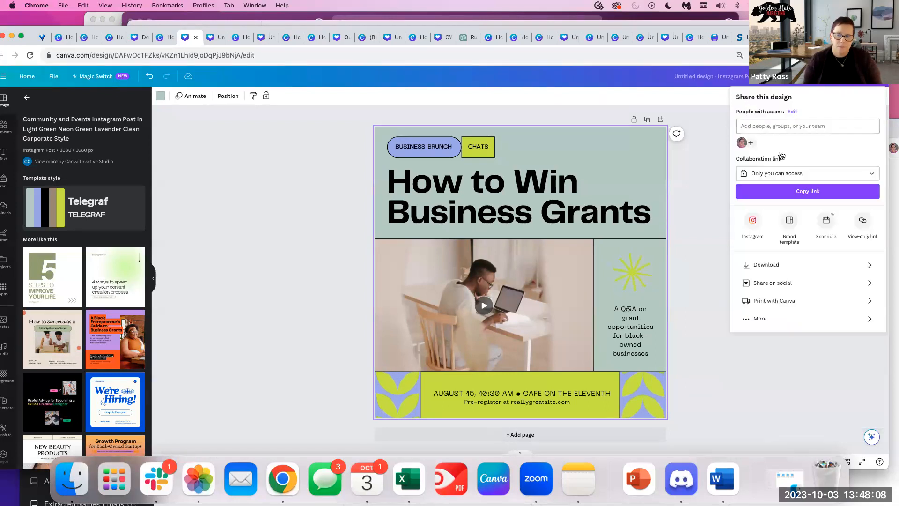
Start an Instagram Business post scheduled from desktop, with JPG as the file format.
{"action": "left_click", "coordinate": [772, 284]}
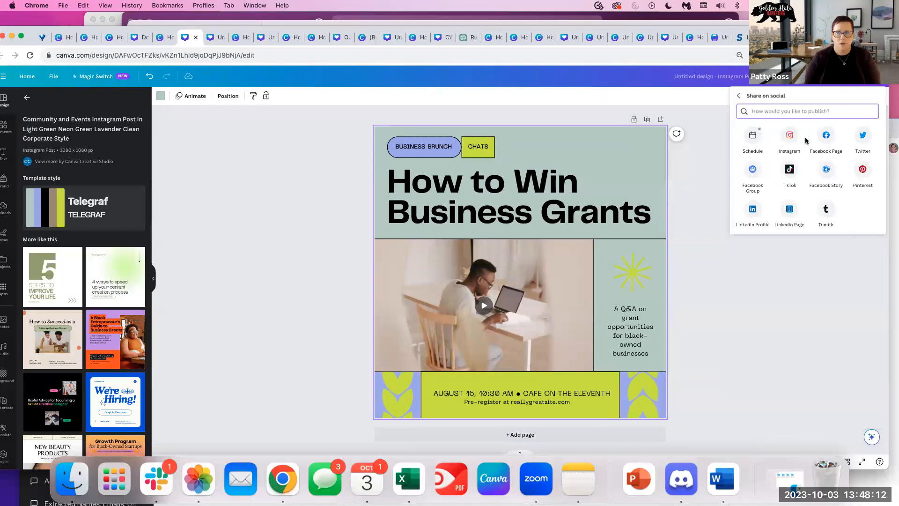
{"action": "left_click", "coordinate": [792, 137]}
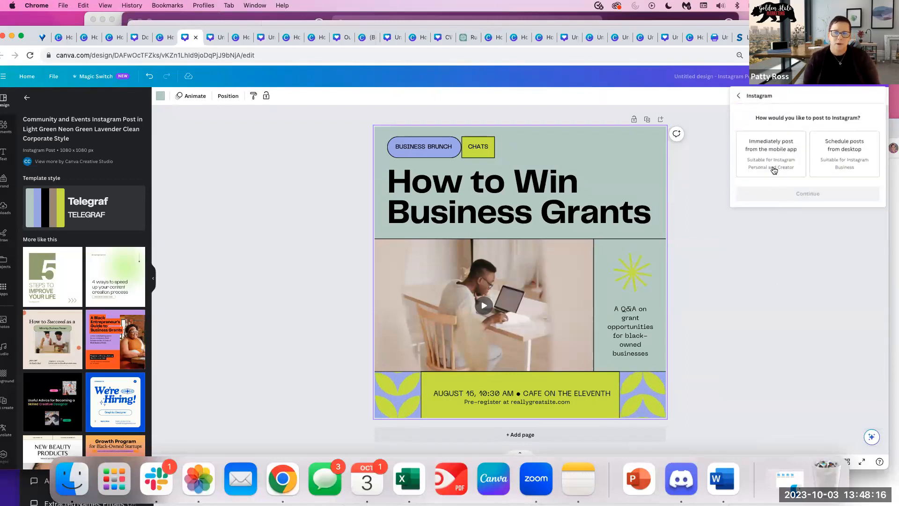
{"action": "left_click", "coordinate": [867, 150]}
{"action": "left_click", "coordinate": [792, 194]}
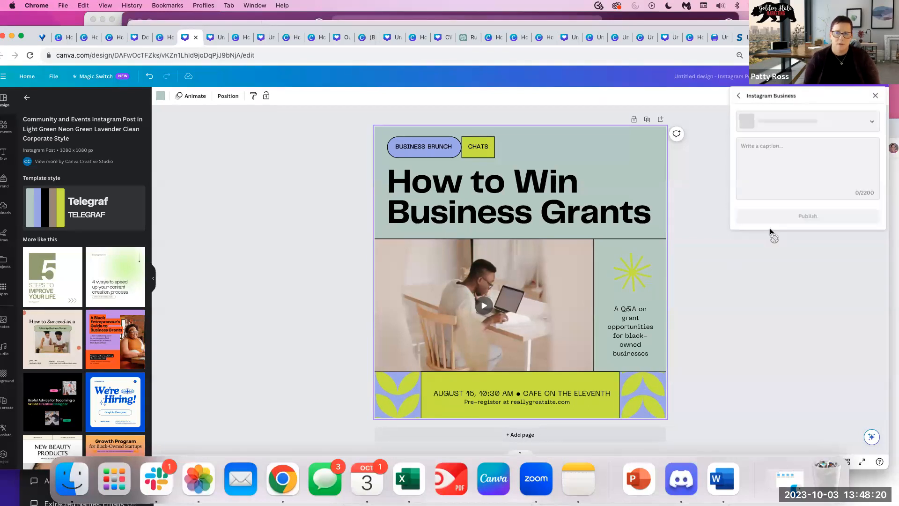
{"action": "left_click", "coordinate": [872, 122]}
{"action": "left_click", "coordinate": [872, 123]}
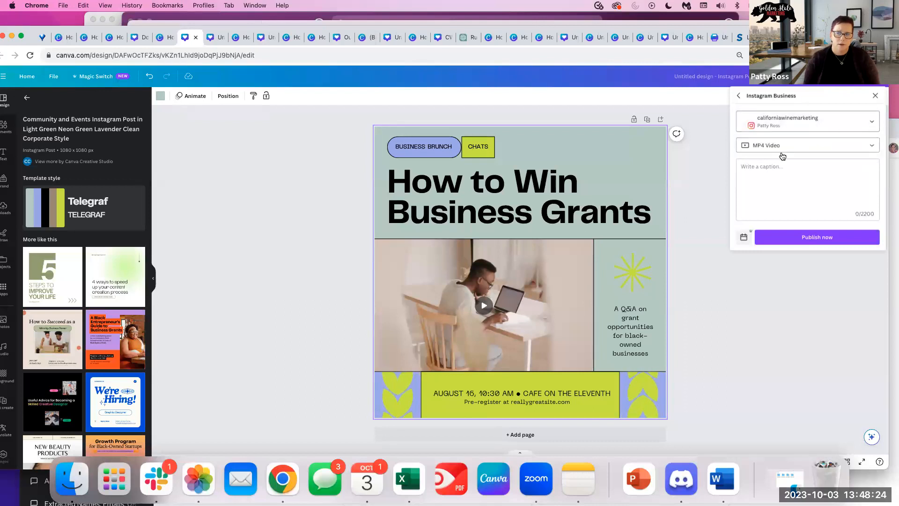
{"action": "left_click", "coordinate": [858, 144]}
{"action": "left_click", "coordinate": [785, 170]}
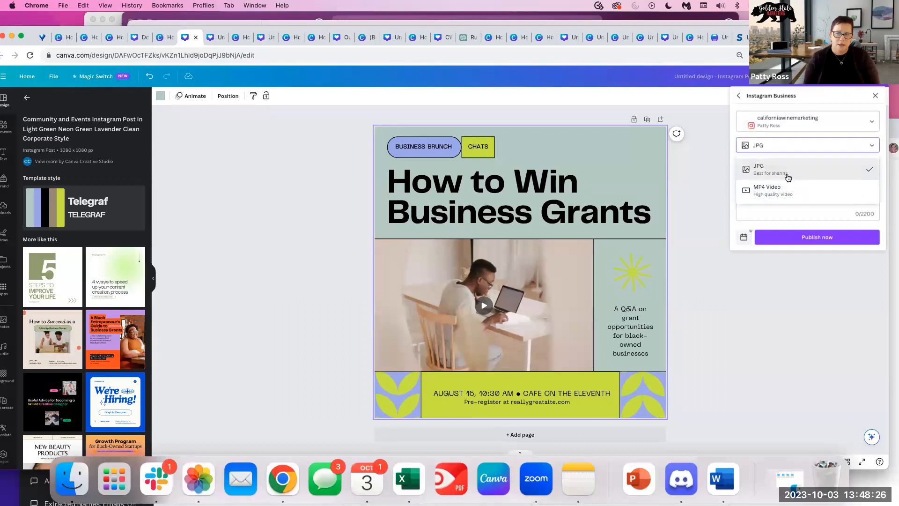
Write the caption 'Hey check out the articlae on grants' with #grants on a new line.
{"action": "left_click", "coordinate": [773, 181]}
{"action": "type", "text": "Hey check out the articlae on grants"}
{"action": "key", "text": "Return"}
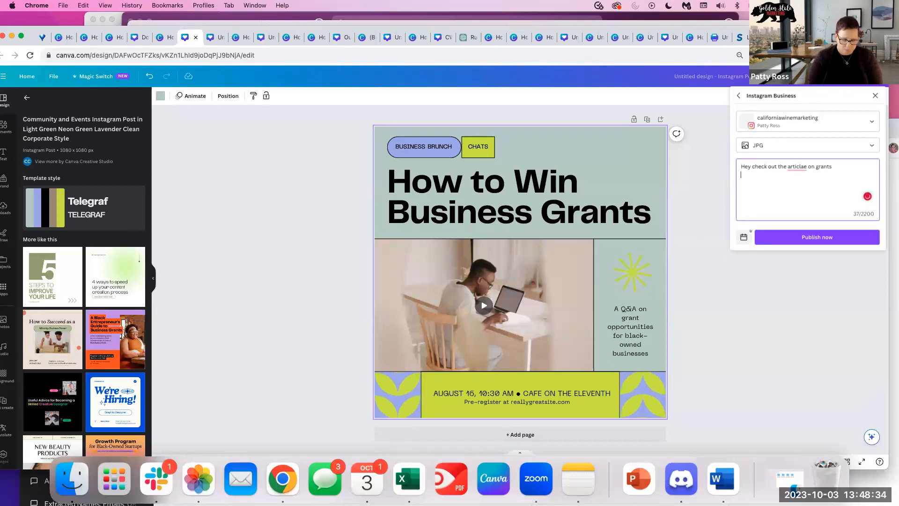
{"action": "type", "text": "grants"}
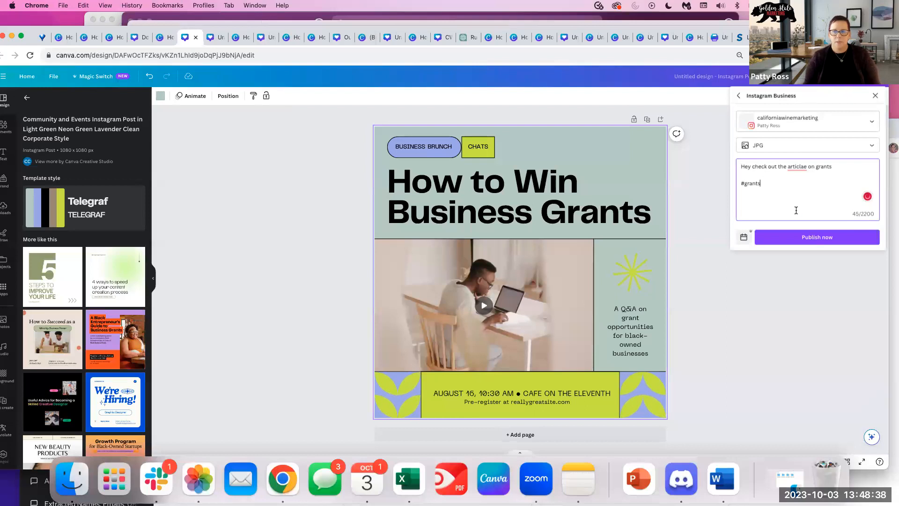
Set the scheduled date to October 13 and return to the post details.
{"action": "left_click", "coordinate": [743, 237]}
{"action": "left_click", "coordinate": [756, 250]}
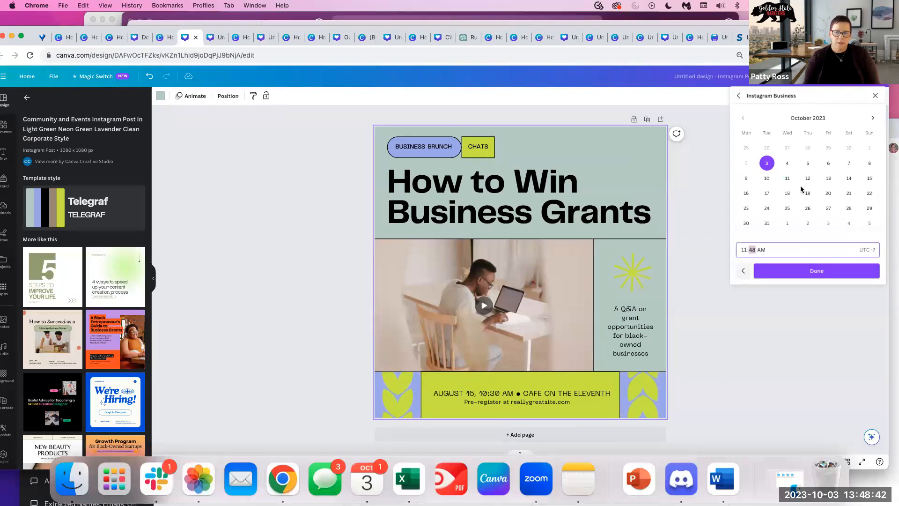
{"action": "left_click", "coordinate": [828, 178]}
{"action": "left_click", "coordinate": [763, 250]}
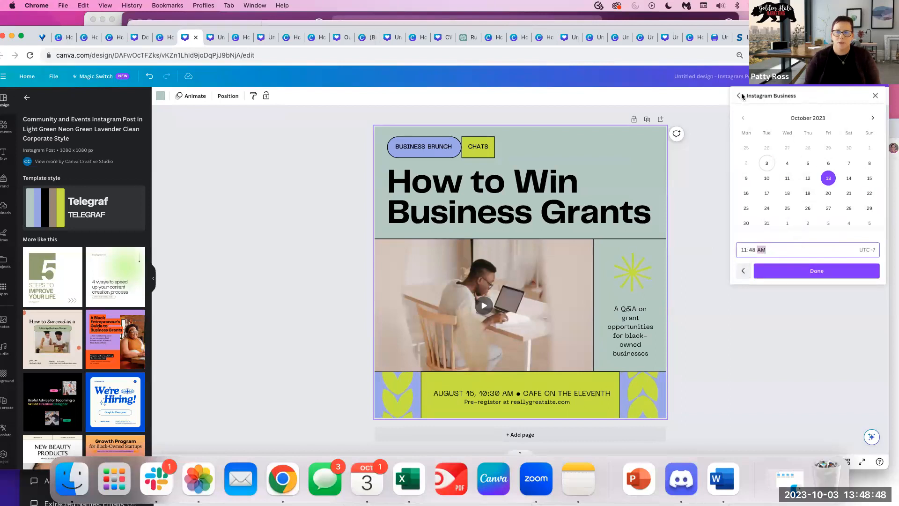
{"action": "left_click", "coordinate": [744, 270]}
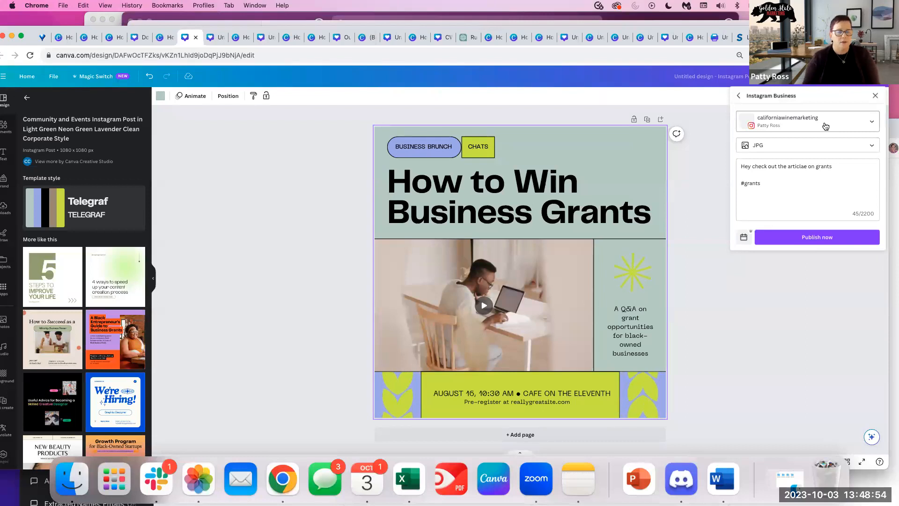
Back out of the Instagram panel, open Metricool from More options, and select its Message box.
{"action": "left_click", "coordinate": [738, 96]}
{"action": "left_click", "coordinate": [738, 96]}
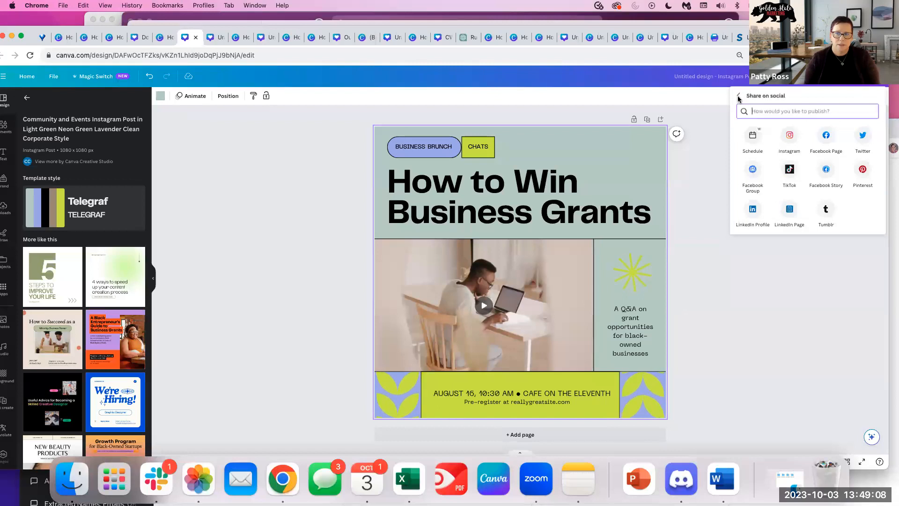
{"action": "left_click", "coordinate": [738, 96]}
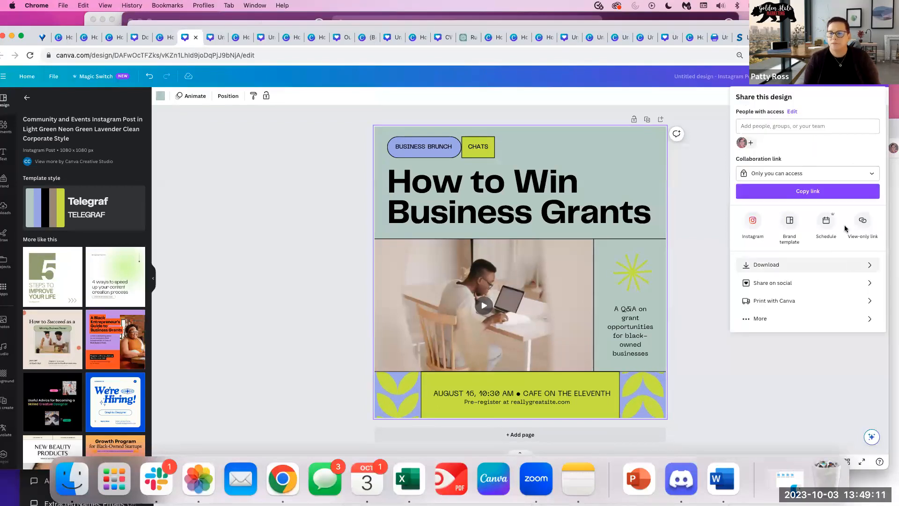
{"action": "left_click", "coordinate": [765, 283]}
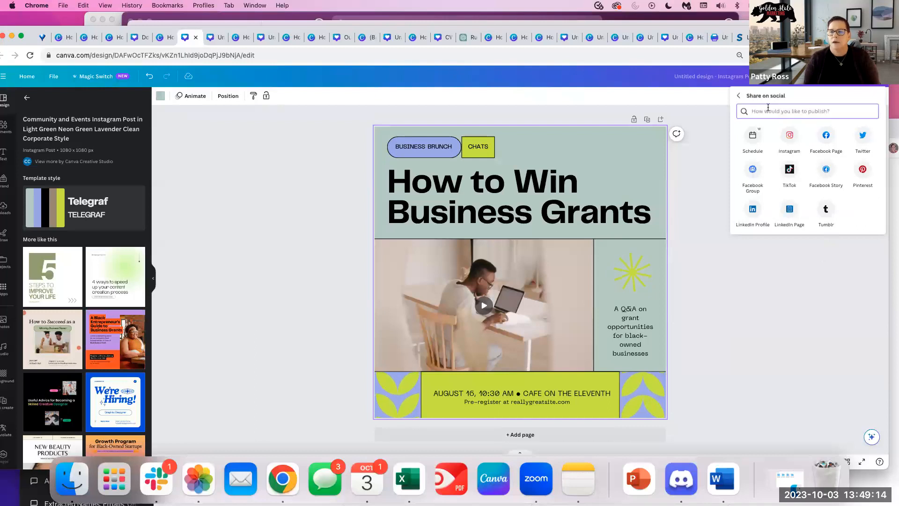
{"action": "left_click", "coordinate": [739, 96]}
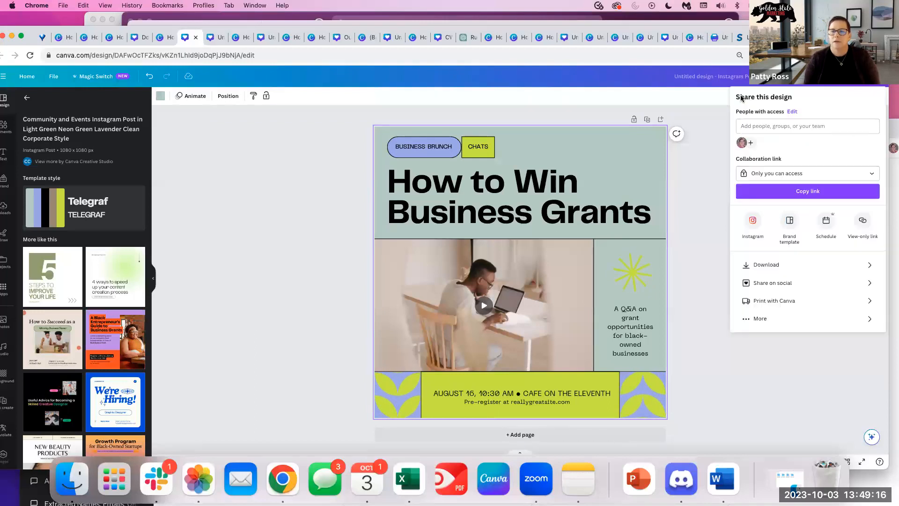
{"action": "left_click", "coordinate": [761, 320]}
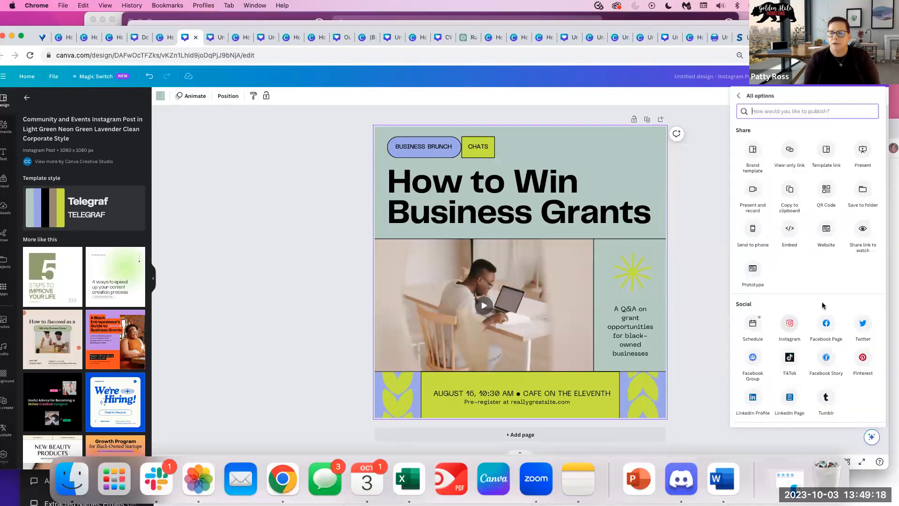
{"action": "scroll", "coordinate": [870, 359], "scroll_direction": "down", "scroll_amount": 6}
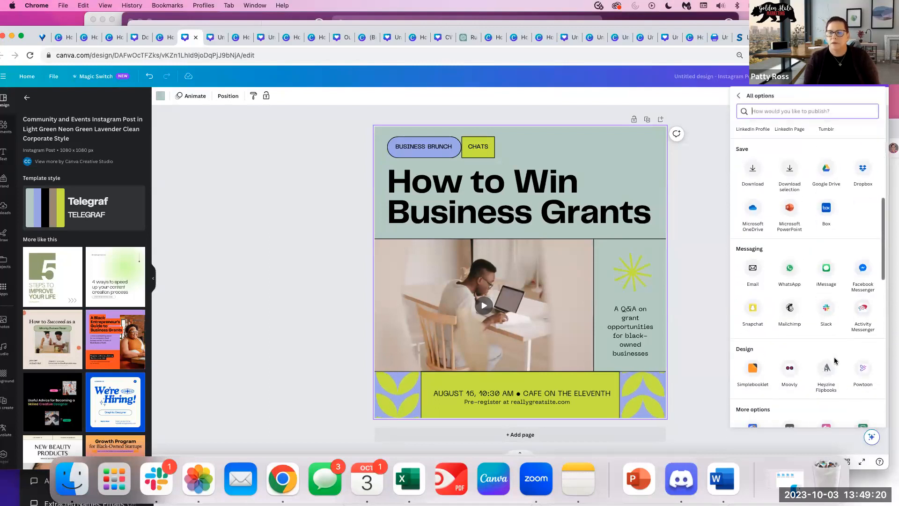
{"action": "scroll", "coordinate": [835, 360], "scroll_direction": "down", "scroll_amount": 5}
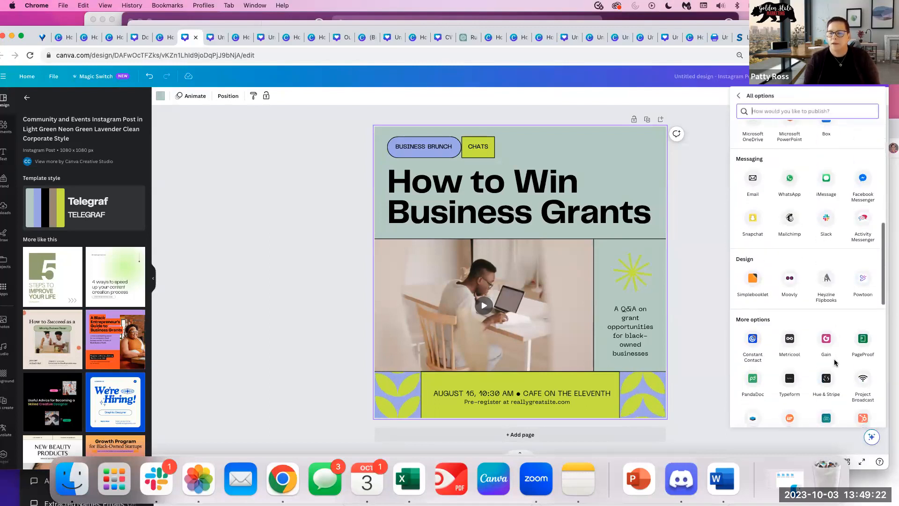
{"action": "left_click", "coordinate": [790, 303]}
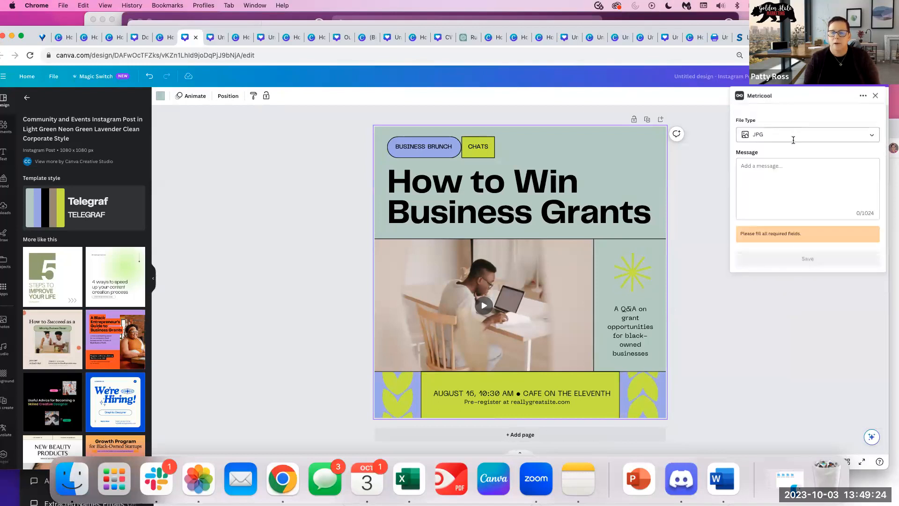
{"action": "left_click", "coordinate": [789, 182]}
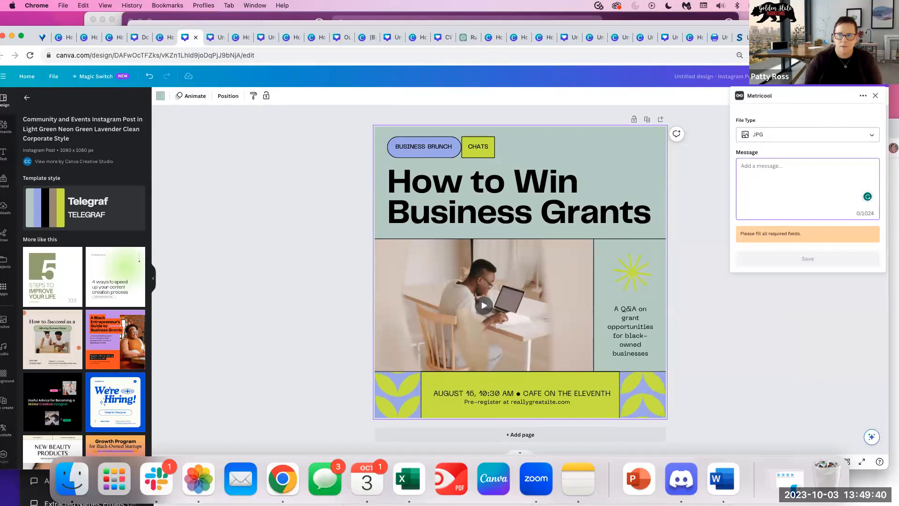
Open the MarketingCalendar_2023_Pearl spreadsheet in a new tab on its OCTOBER POSTS sheet.
{"action": "key", "text": "super+t"}
{"action": "type", "text": "pea"}
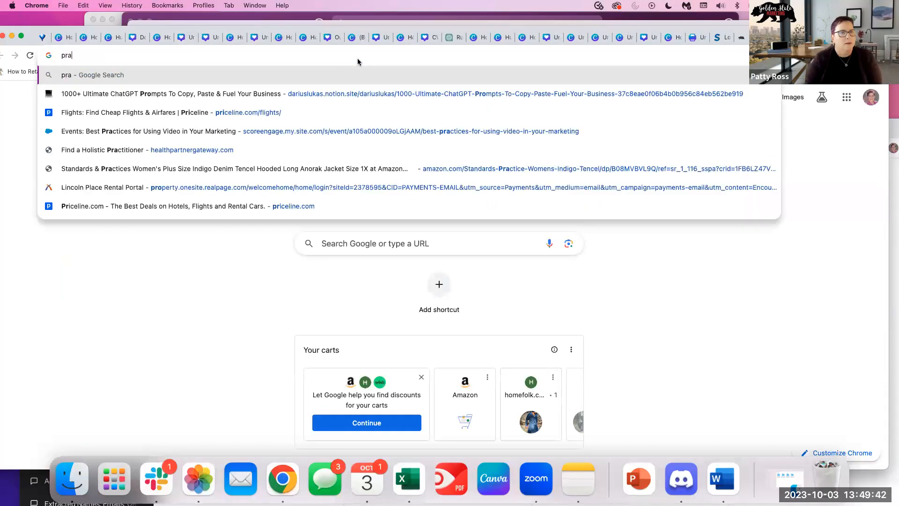
{"action": "type", "text": "r"}
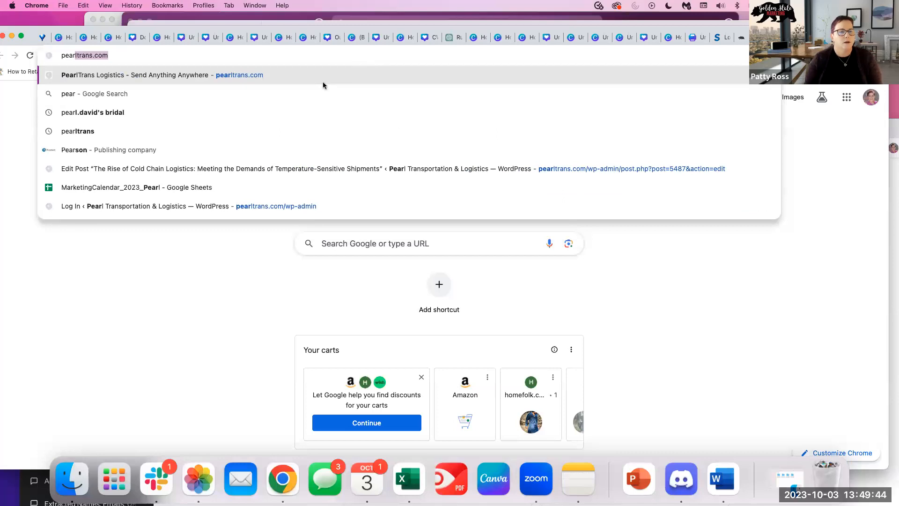
{"action": "left_click", "coordinate": [346, 192]}
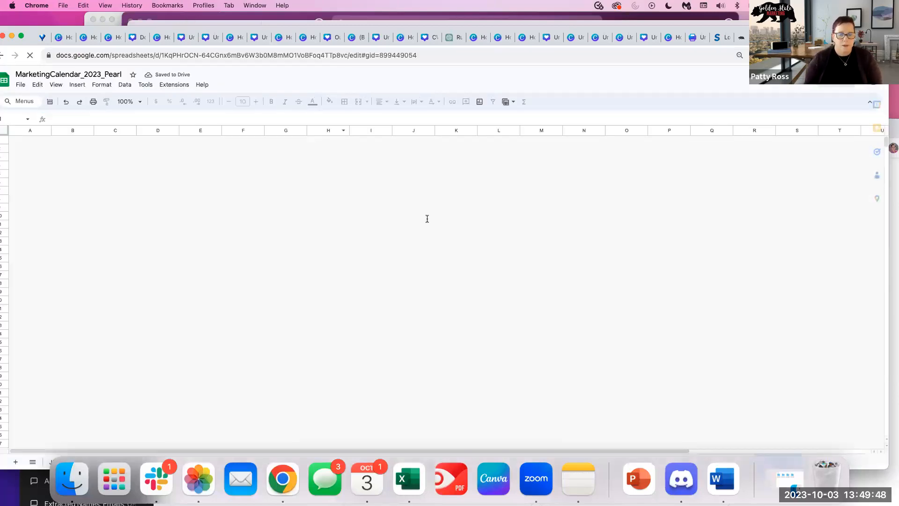
{"action": "left_click_drag", "start_coordinate": [111, 29], "coordinate": [113, 7]}
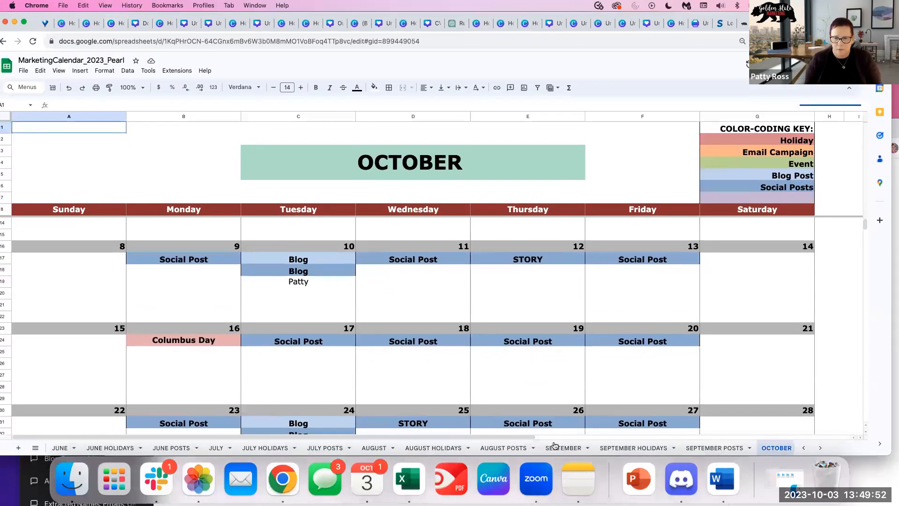
{"action": "scroll", "coordinate": [555, 447], "scroll_direction": "right", "scroll_amount": 10}
{"action": "left_click", "coordinate": [409, 447]}
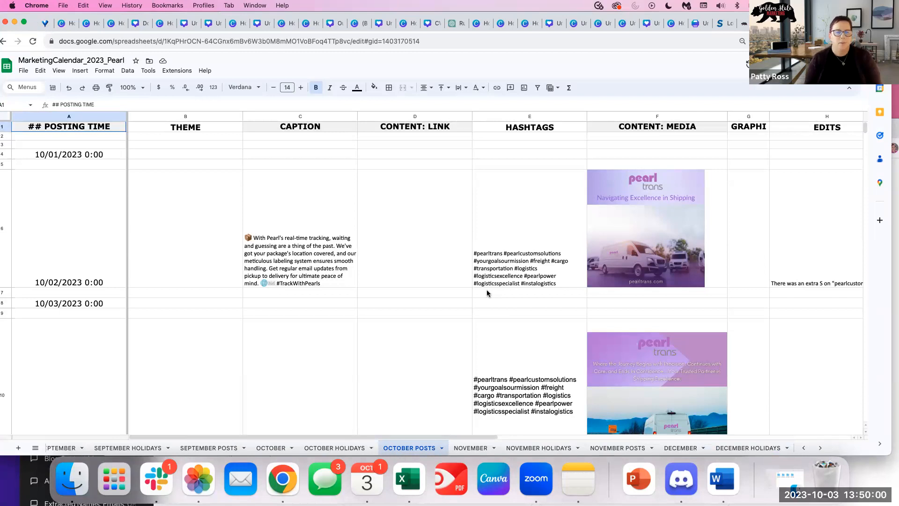
Widen column F to fit the pearl trans image in cell F6.
{"action": "scroll", "coordinate": [487, 294], "scroll_direction": "down", "scroll_amount": 4}
{"action": "scroll", "coordinate": [684, 295], "scroll_direction": "up", "scroll_amount": 5}
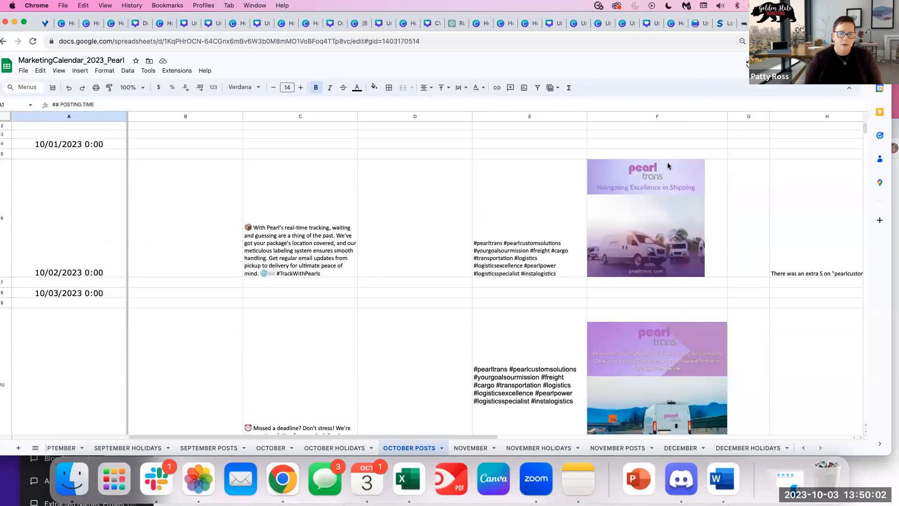
{"action": "left_click", "coordinate": [706, 226]}
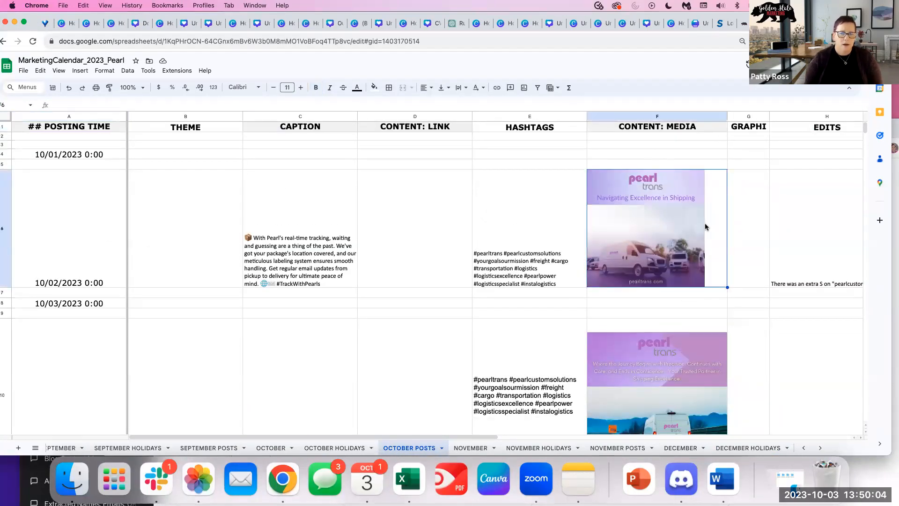
{"action": "left_click_drag", "start_coordinate": [727, 117], "coordinate": [743, 117]}
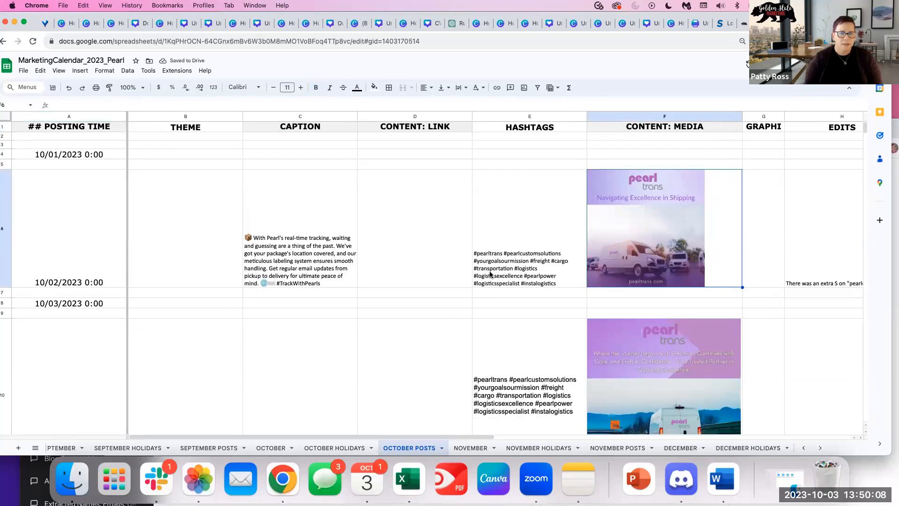
Read the H6 edits note about the corrected pearlcustomsolutions hashtag and browse the October posts.
{"action": "scroll", "coordinate": [495, 351], "scroll_direction": "down", "scroll_amount": 5}
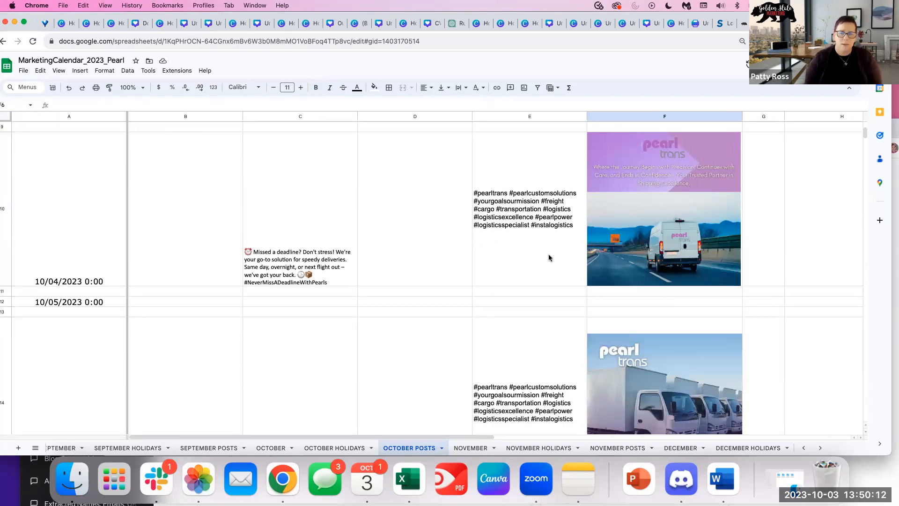
{"action": "scroll", "coordinate": [549, 255], "scroll_direction": "right", "scroll_amount": 2}
{"action": "scroll", "coordinate": [422, 252], "scroll_direction": "up", "scroll_amount": 3}
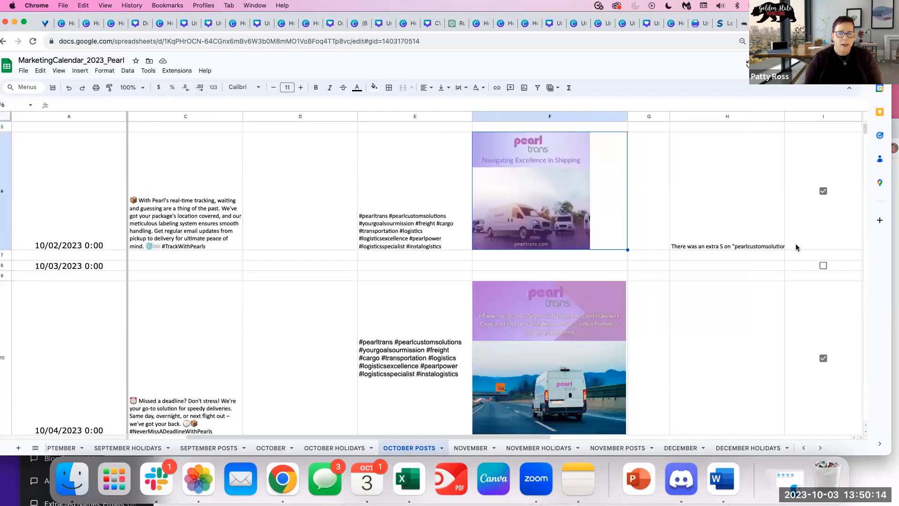
{"action": "scroll", "coordinate": [712, 246], "scroll_direction": "up", "scroll_amount": 1}
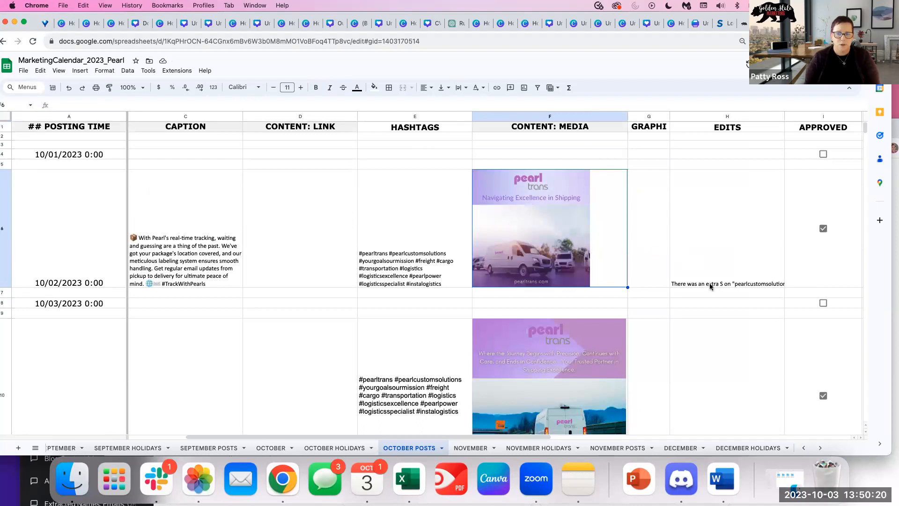
{"action": "left_click", "coordinate": [712, 268]}
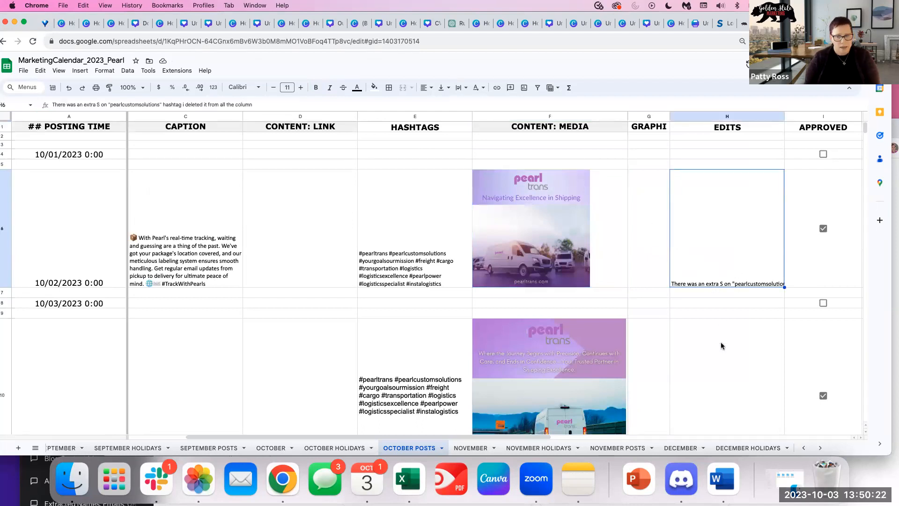
{"action": "scroll", "coordinate": [721, 346], "scroll_direction": "down", "scroll_amount": 7}
{"action": "scroll", "coordinate": [724, 350], "scroll_direction": "down", "scroll_amount": 5}
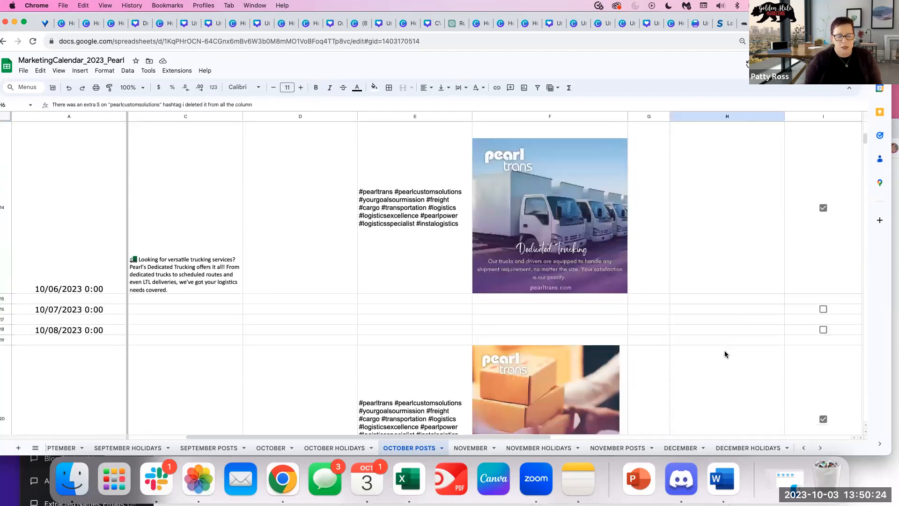
{"action": "scroll", "coordinate": [726, 349], "scroll_direction": "up", "scroll_amount": 5}
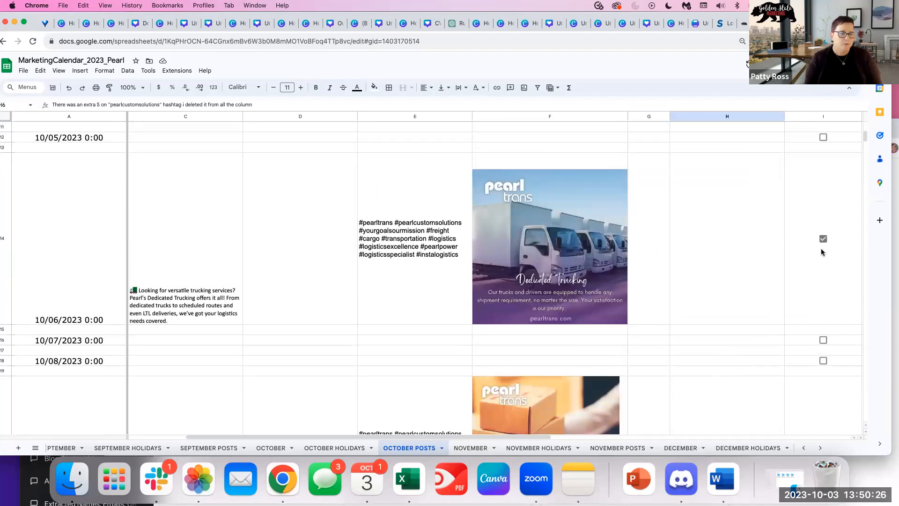
{"action": "scroll", "coordinate": [818, 249], "scroll_direction": "right", "scroll_amount": 2}
{"action": "scroll", "coordinate": [821, 250], "scroll_direction": "left", "scroll_amount": 2}
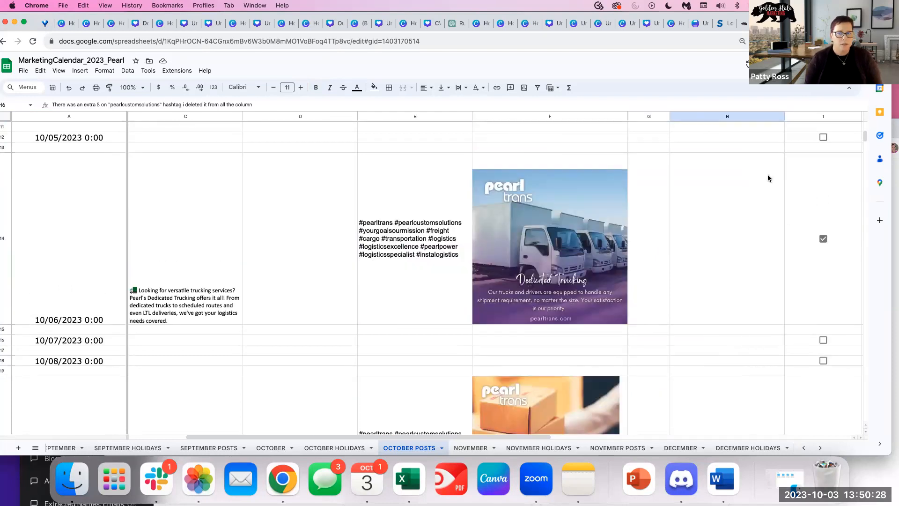
{"action": "scroll", "coordinate": [595, 339], "scroll_direction": "up", "scroll_amount": 10}
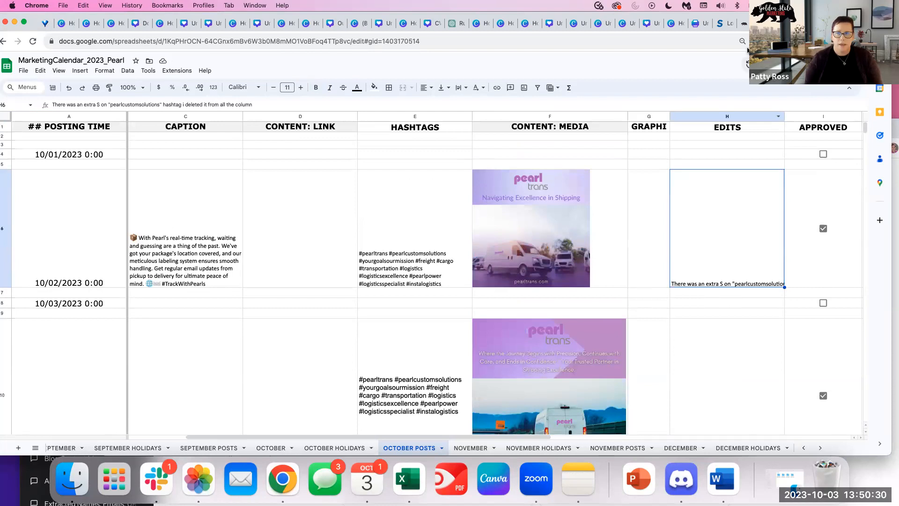
Switch Metricool to the Pearl Trans brand and start a new post from Planning.
{"action": "left_click", "coordinate": [861, 23]}
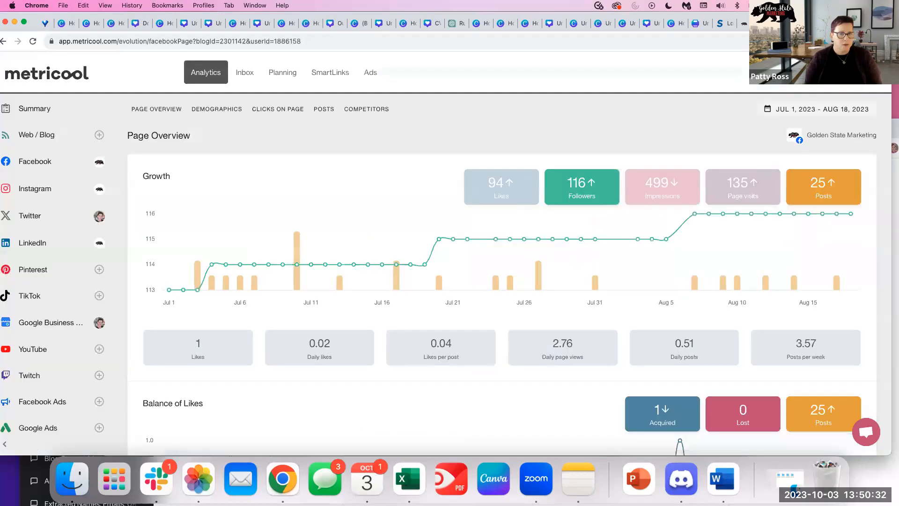
{"action": "left_click", "coordinate": [817, 83]}
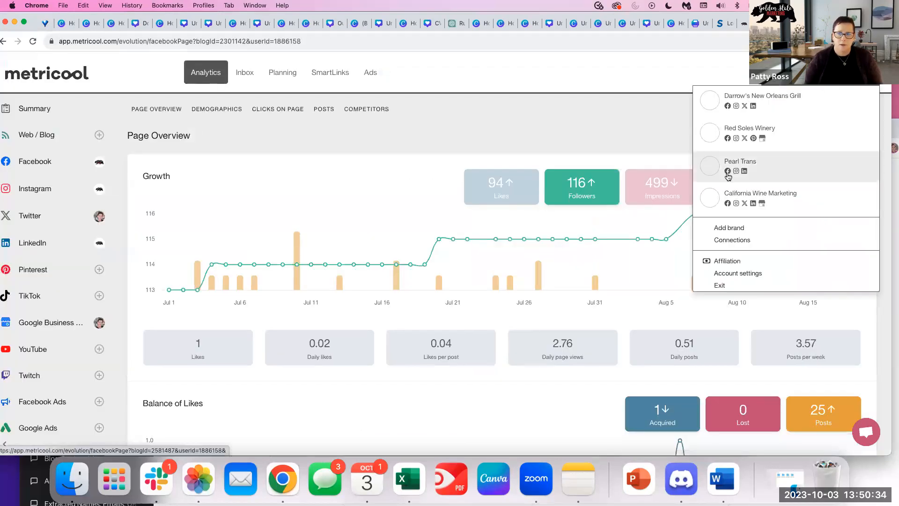
{"action": "left_click", "coordinate": [749, 165]}
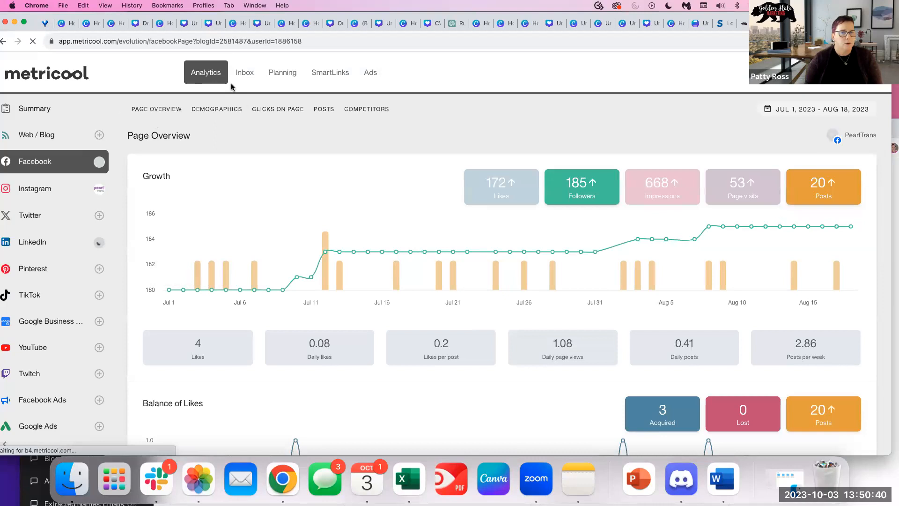
{"action": "left_click", "coordinate": [282, 73]}
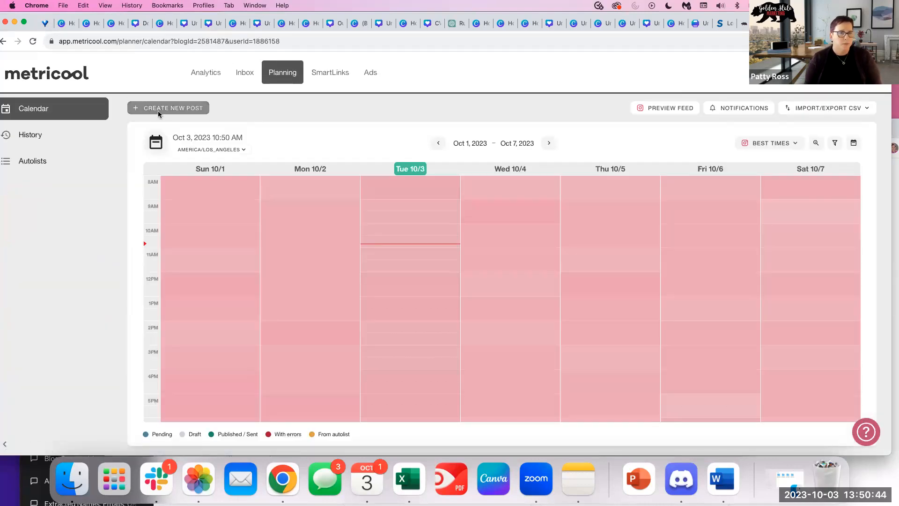
{"action": "left_click", "coordinate": [158, 111]}
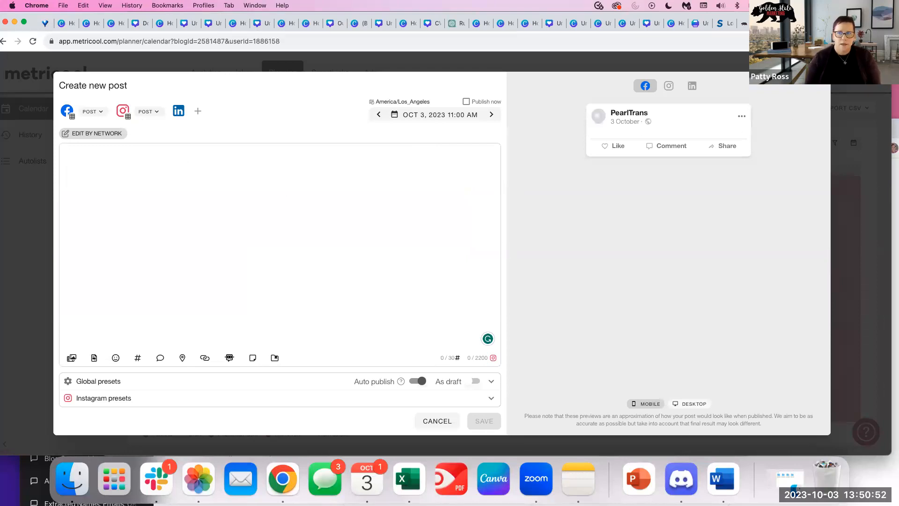
Select the 10/04 'Missed a deadline?' caption in cell C10 of the calendar sheet.
{"action": "key", "text": "ctrl+Tab"}
{"action": "scroll", "coordinate": [205, 262], "scroll_direction": "down", "scroll_amount": 1}
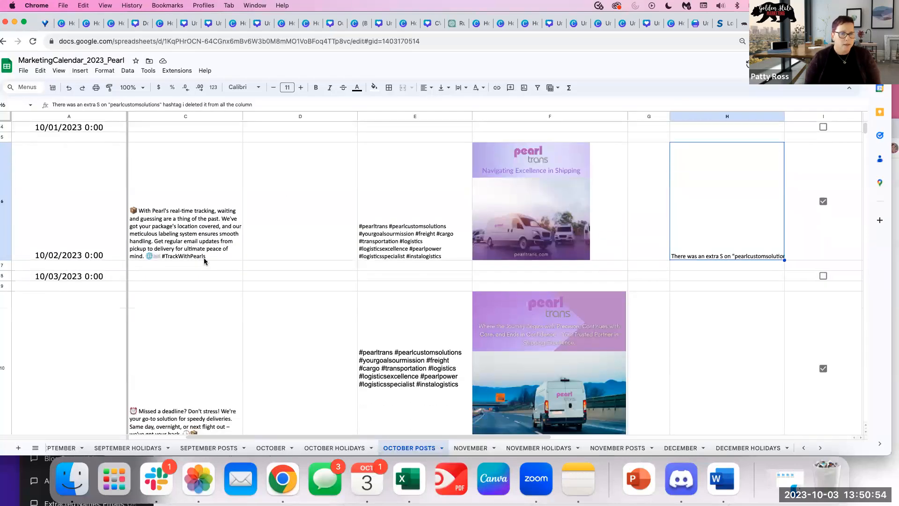
{"action": "scroll", "coordinate": [196, 280], "scroll_direction": "down", "scroll_amount": 5}
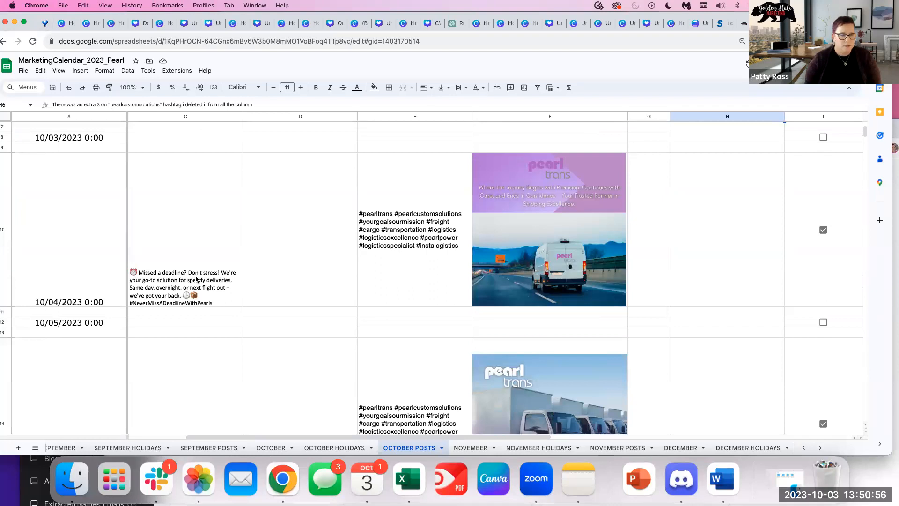
{"action": "left_click", "coordinate": [190, 250]}
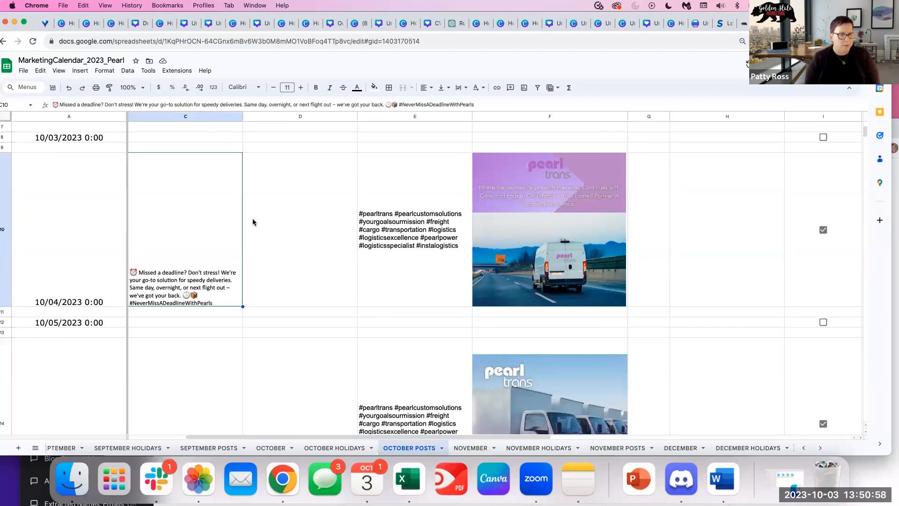
Paste the C10 'Missed a deadline?' caption into the Metricool post text.
{"action": "key", "text": "super+c"}
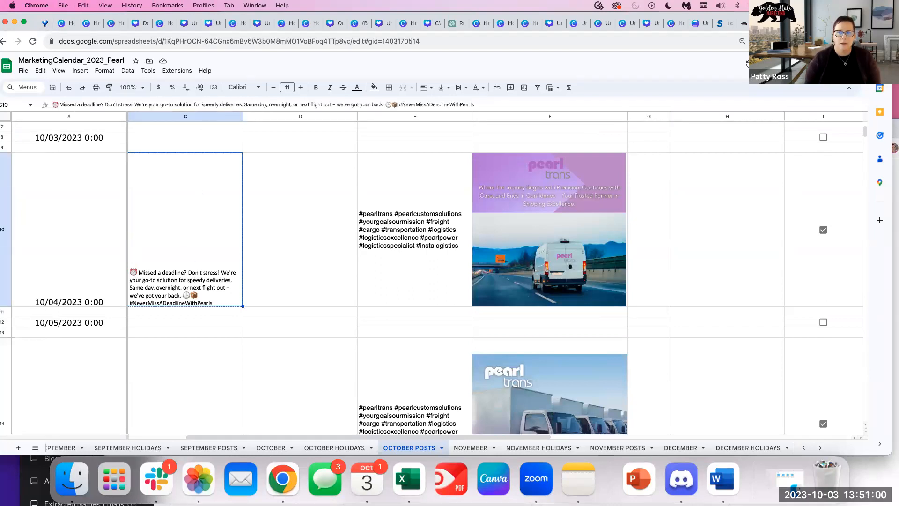
{"action": "left_click", "coordinate": [791, 23]}
{"action": "left_click", "coordinate": [104, 155]}
{"action": "key", "text": "super+v"}
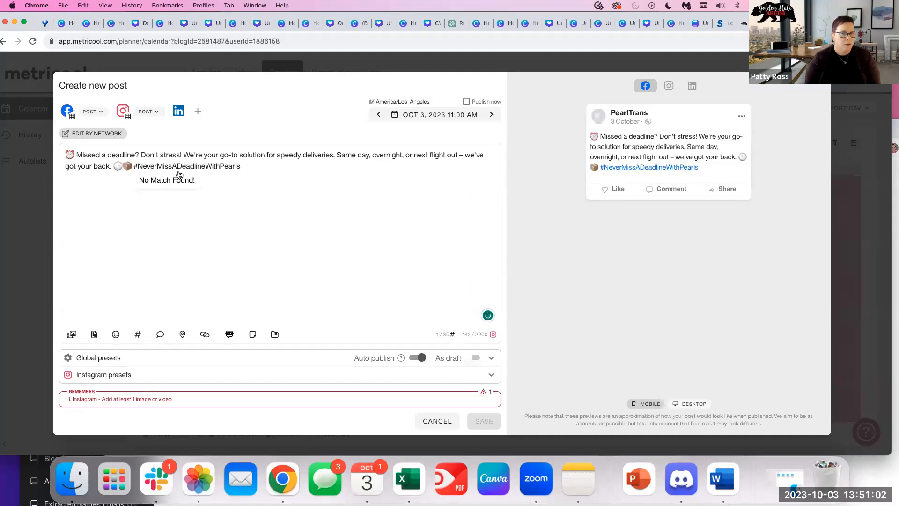
Add the E10 #pearltrans hashtag block on a new line below the caption.
{"action": "left_click", "coordinate": [791, 23]}
{"action": "left_click", "coordinate": [473, 228]}
{"action": "left_click", "coordinate": [425, 230]}
{"action": "key", "text": "super+c"}
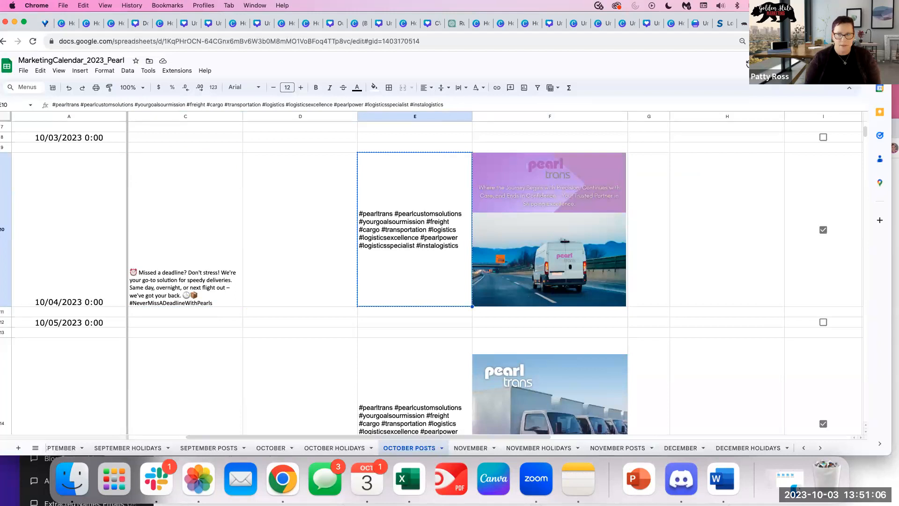
{"action": "left_click", "coordinate": [815, 23]}
{"action": "key", "text": "Return"}
{"action": "key", "text": "Return"}
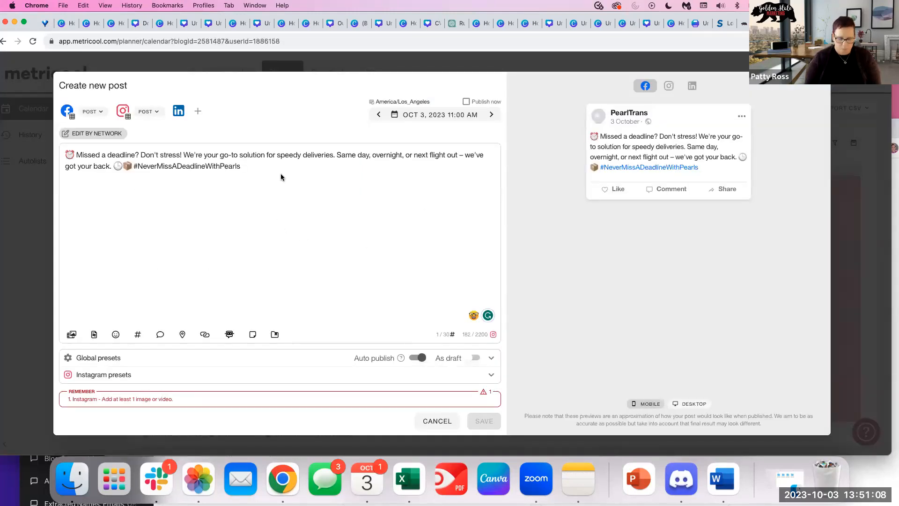
{"action": "key", "text": "super+v"}
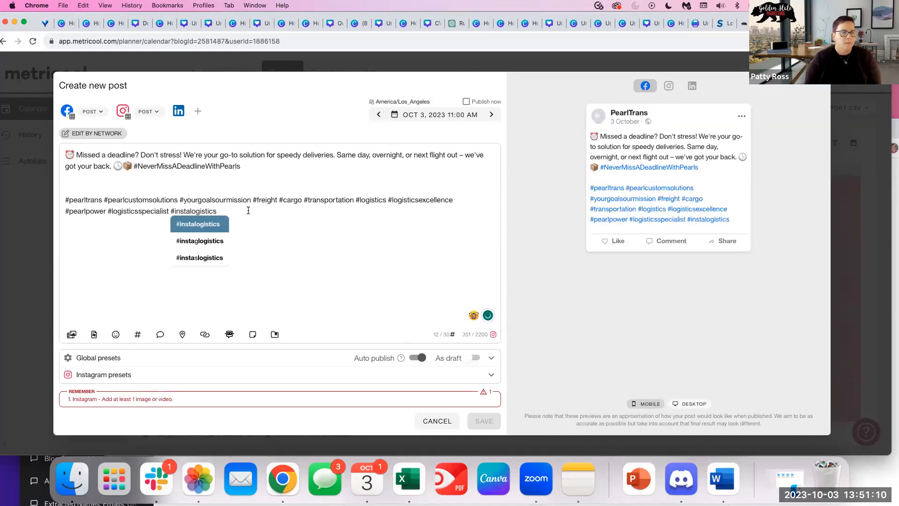
{"action": "left_click", "coordinate": [260, 212]}
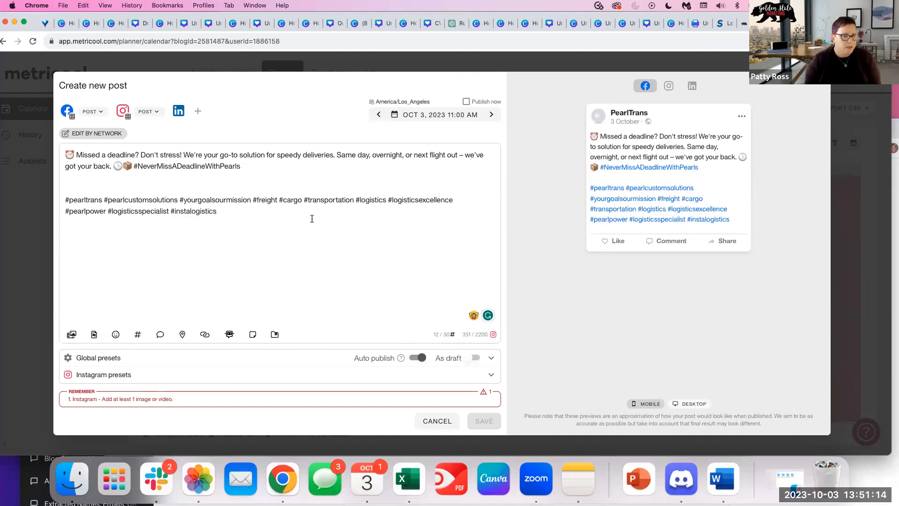
{"action": "left_click", "coordinate": [71, 334]}
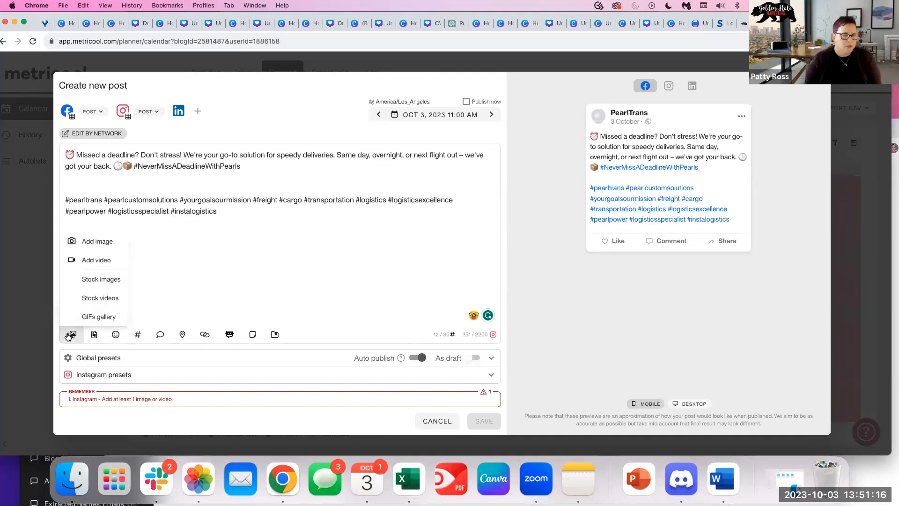
Upload 4.png from October 2023 > CWM HOLIDAY POSTS as the post's image.
{"action": "left_click", "coordinate": [89, 243]}
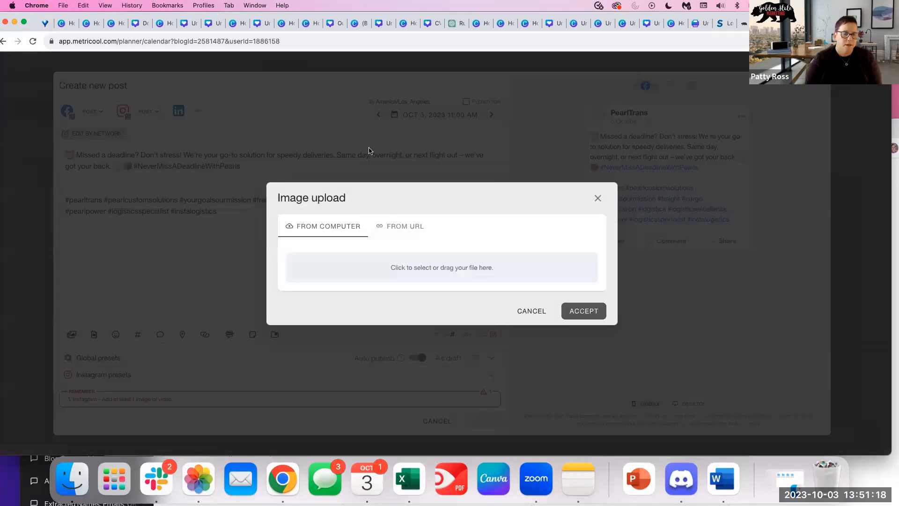
{"action": "left_click", "coordinate": [412, 267]}
{"action": "left_click", "coordinate": [483, 65]}
{"action": "left_click", "coordinate": [474, 143]}
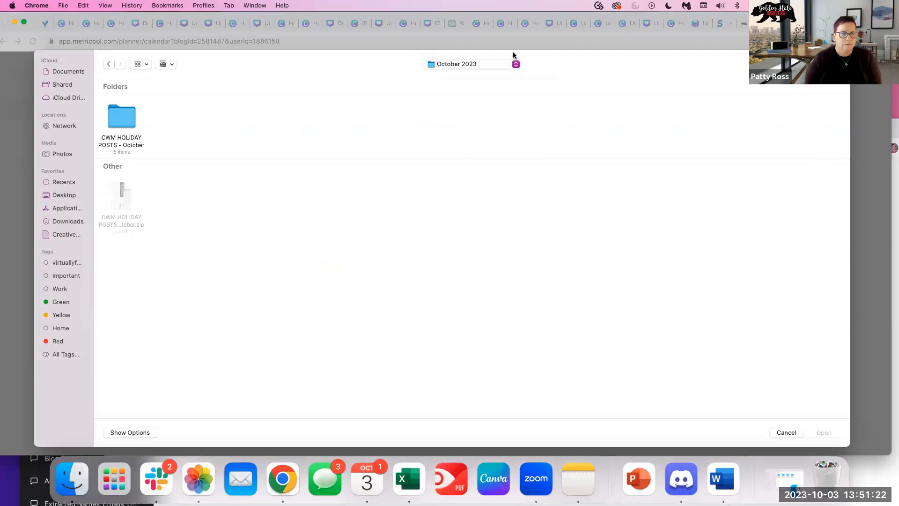
{"action": "double_click", "coordinate": [105, 135]}
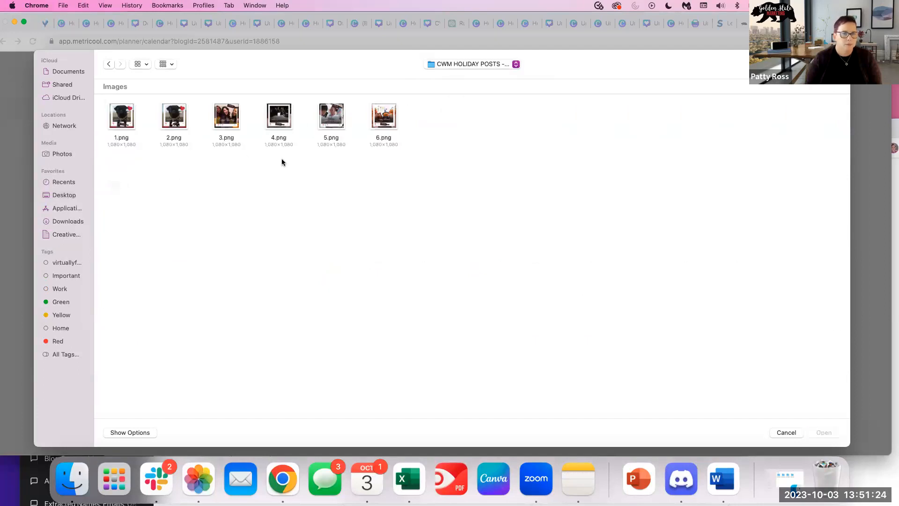
{"action": "left_click", "coordinate": [279, 117]}
{"action": "key", "text": "Return"}
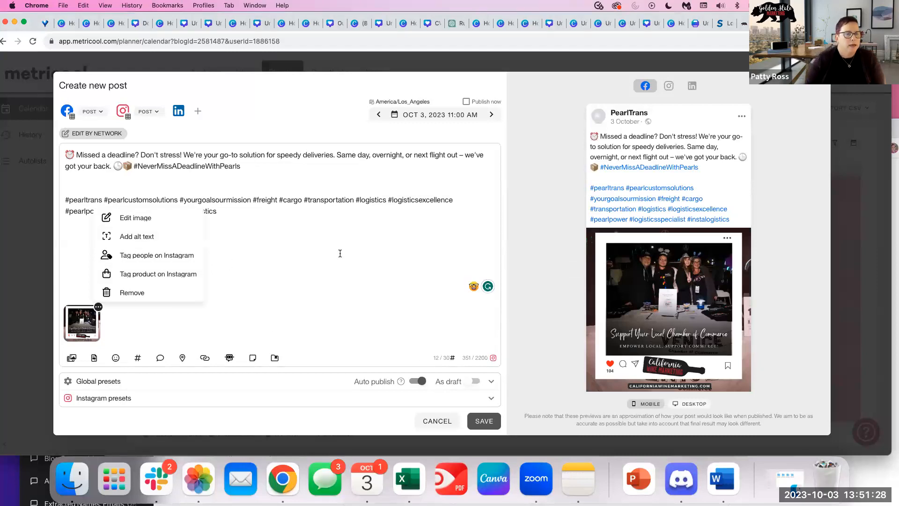
{"action": "left_click", "coordinate": [243, 237]}
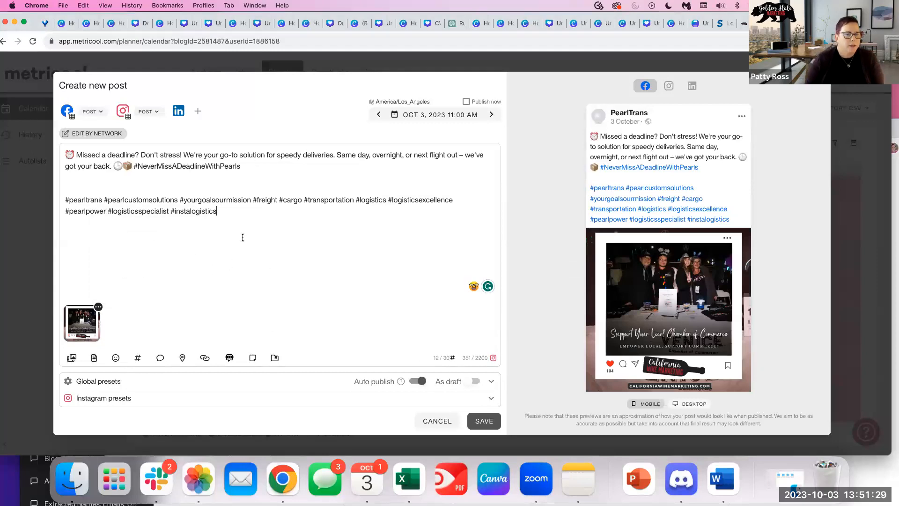
Split the post by network and delete #instalogistics from the Facebook and LinkedIn captions.
{"action": "left_click", "coordinate": [89, 134]}
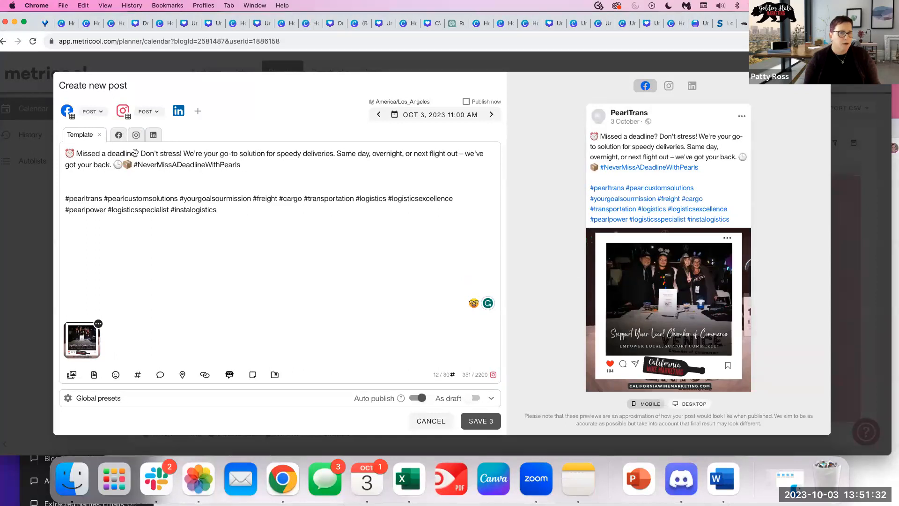
{"action": "left_click", "coordinate": [136, 136]}
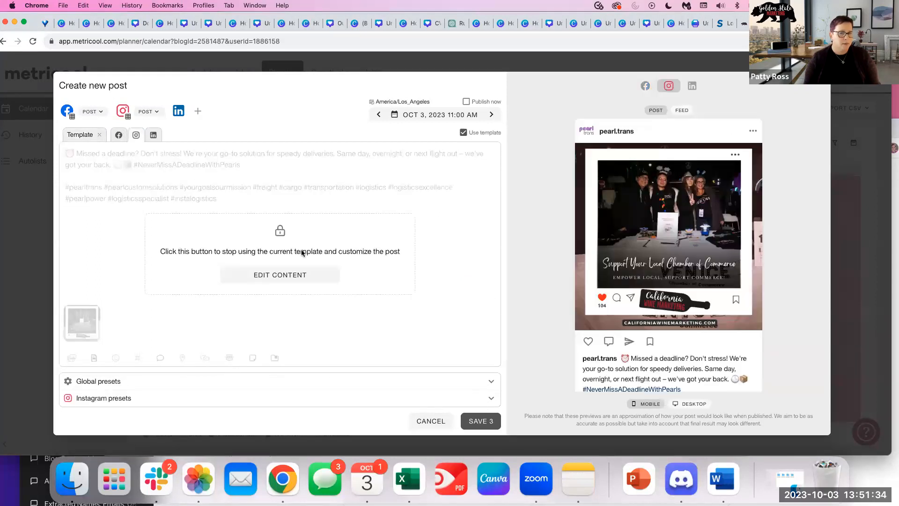
{"action": "left_click", "coordinate": [287, 272]}
{"action": "left_click", "coordinate": [118, 136]}
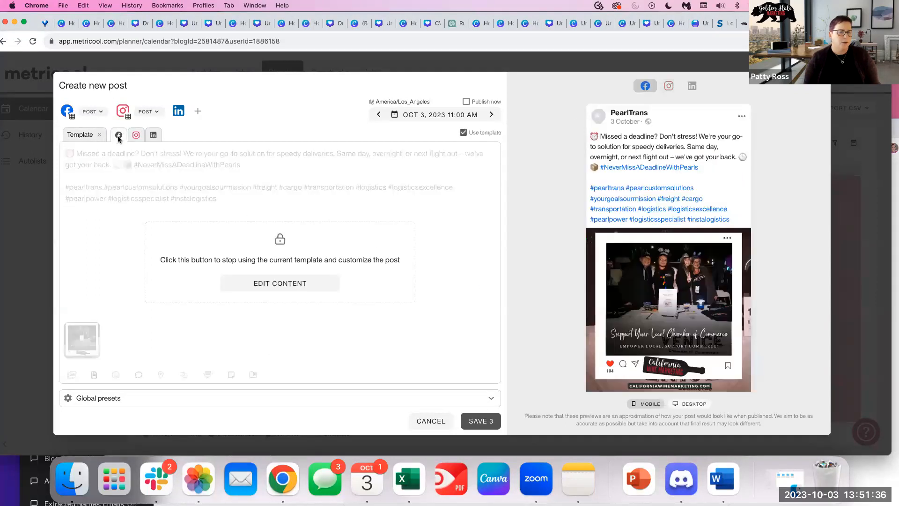
{"action": "left_click", "coordinate": [265, 274]}
{"action": "left_click_drag", "start_coordinate": [216, 199], "coordinate": [169, 199]}
{"action": "key", "text": "BackSpace"}
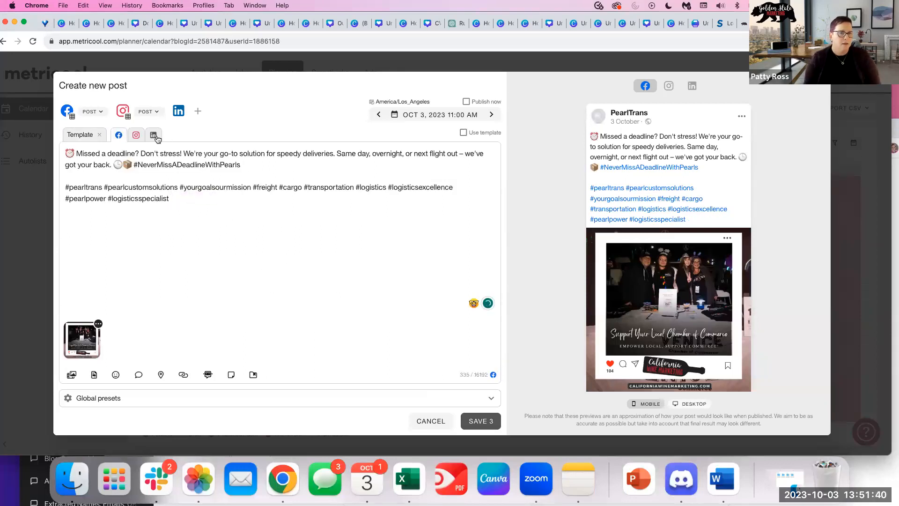
{"action": "left_click", "coordinate": [154, 136]}
{"action": "left_click", "coordinate": [264, 275]}
{"action": "left_click_drag", "start_coordinate": [225, 199], "coordinate": [170, 202]}
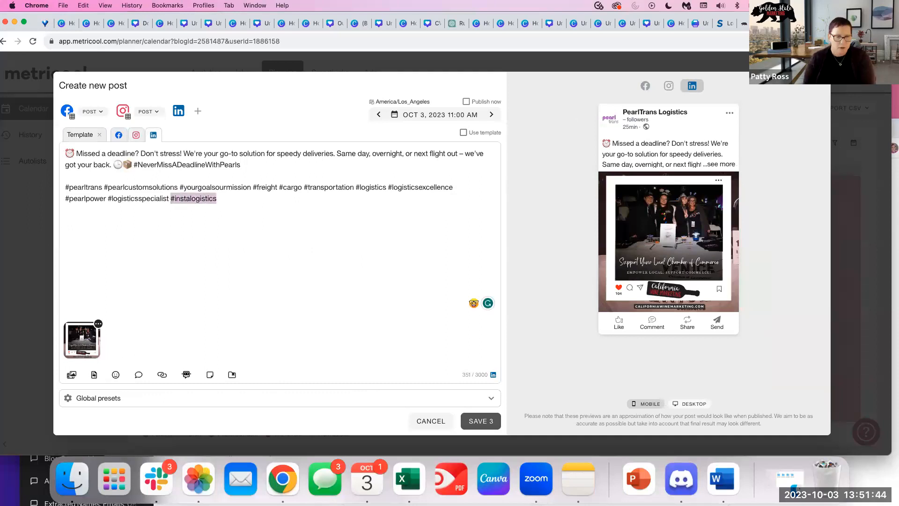
{"action": "key", "text": "BackSpace"}
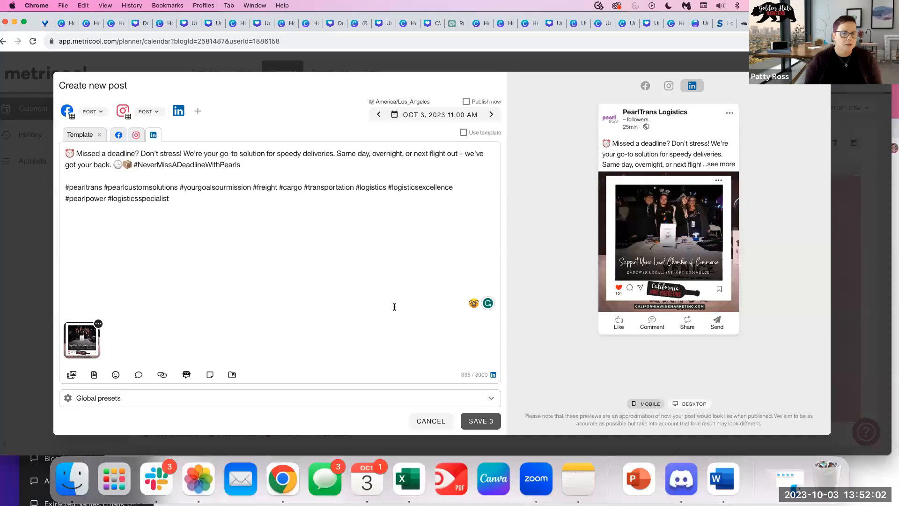
Schedule the post for Oct 4, 2023 at 9:00 AM, then choose CANCEL.
{"action": "left_click", "coordinate": [418, 113]}
{"action": "left_click", "coordinate": [436, 187]}
{"action": "left_click", "coordinate": [407, 138]}
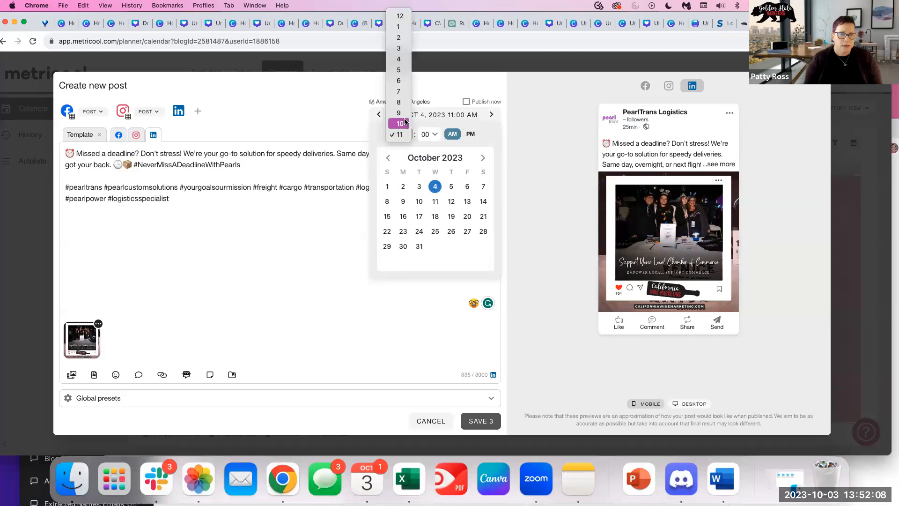
{"action": "left_click", "coordinate": [463, 133]}
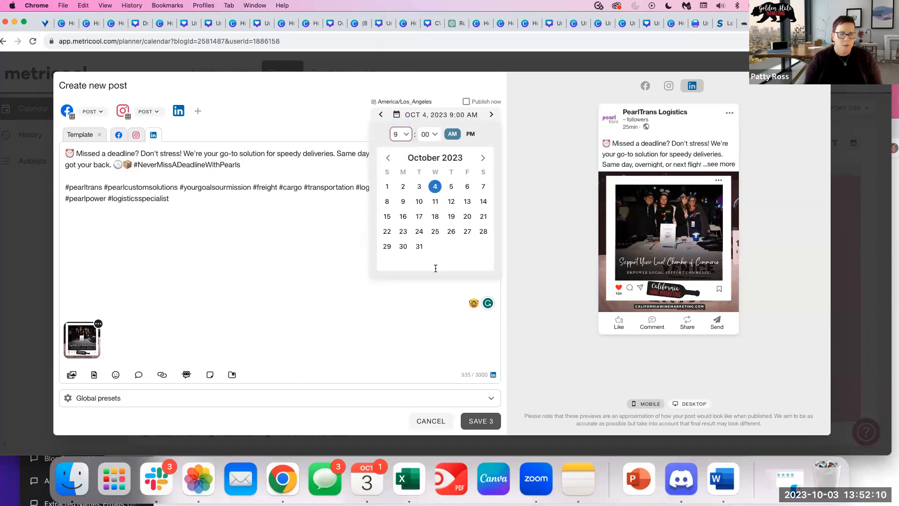
{"action": "left_click", "coordinate": [266, 358]}
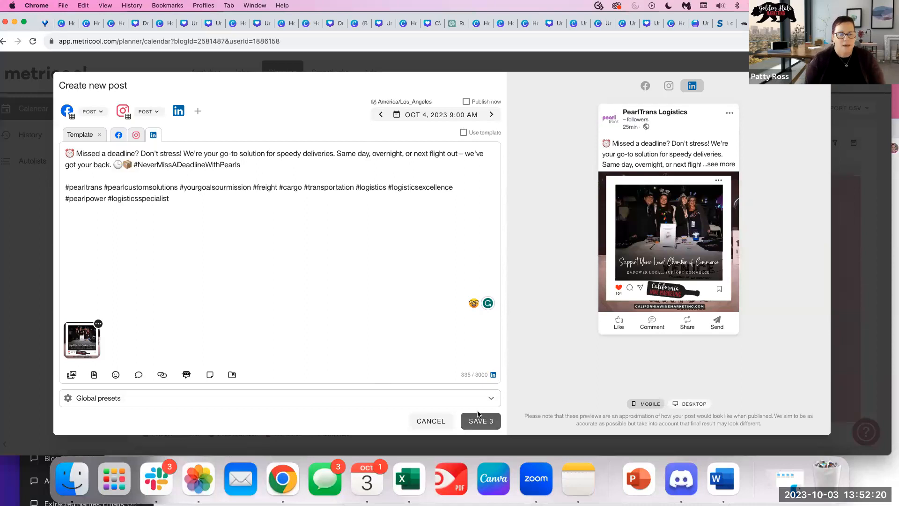
{"action": "left_click", "coordinate": [423, 422]}
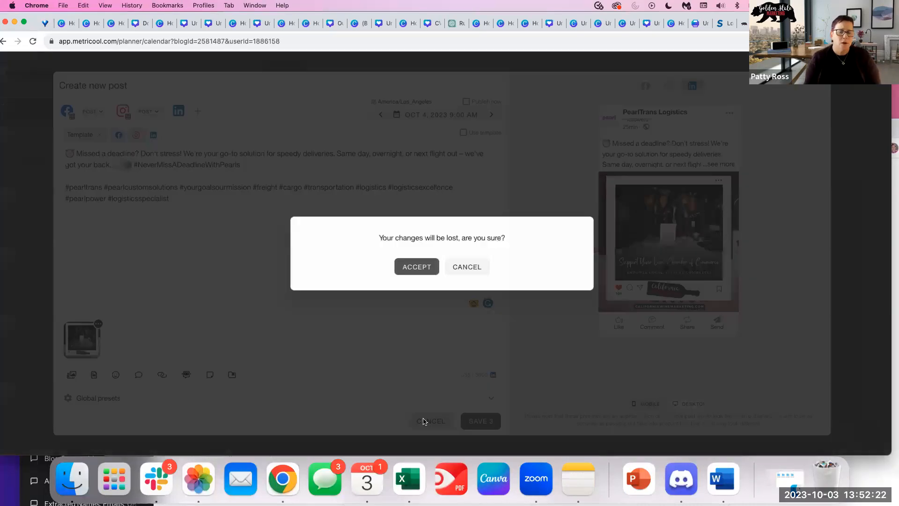
Confirm discarding the draft and switch to the Darrow's New Orleans Grill brand.
{"action": "left_click", "coordinate": [412, 270]}
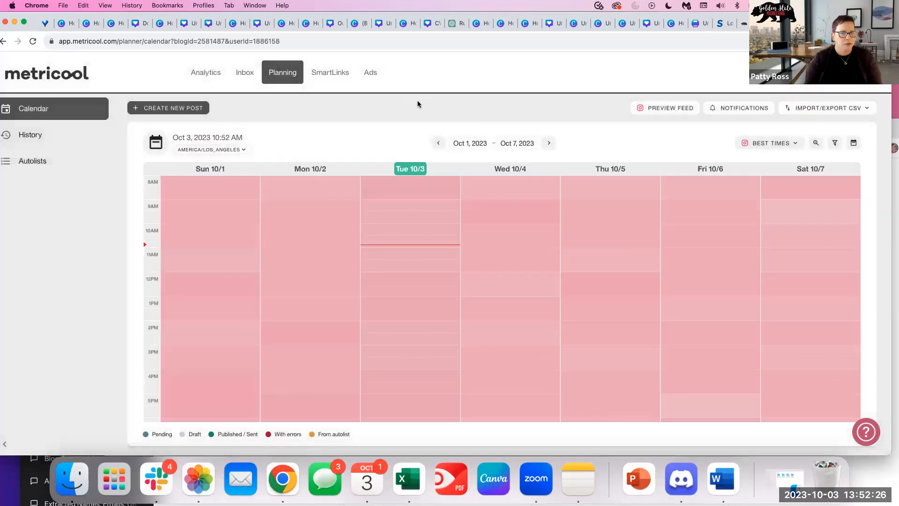
{"action": "left_click", "coordinate": [894, 148]}
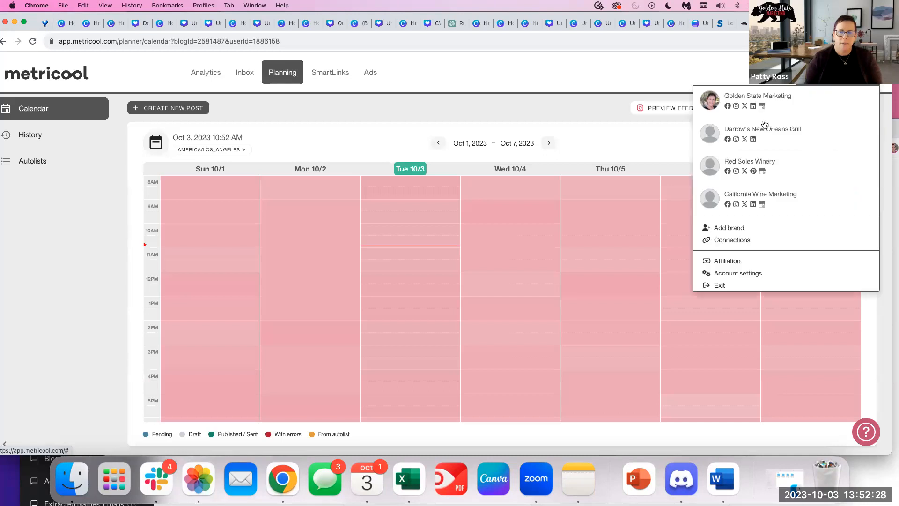
{"action": "left_click", "coordinate": [757, 136]}
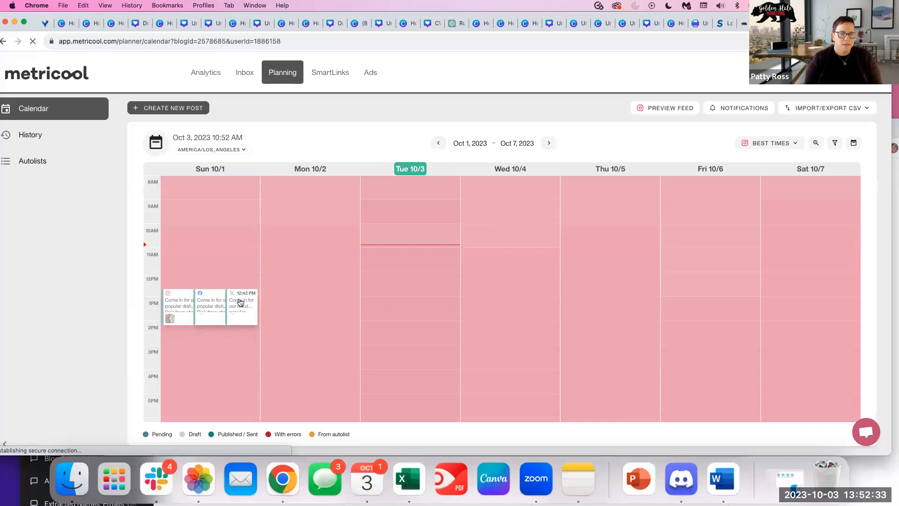
Browse the Sep 17–30 calendar weeks and open the brand's Facebook analytics overview.
{"action": "left_click", "coordinate": [438, 143]}
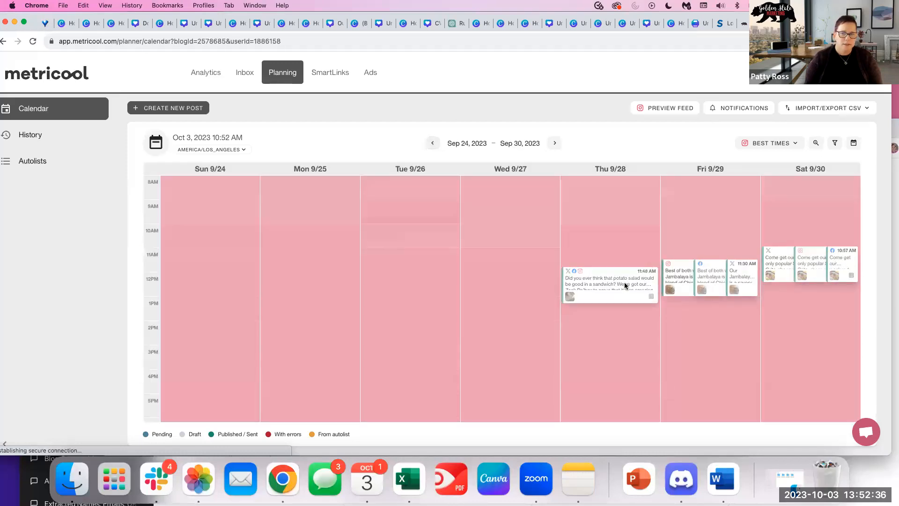
{"action": "left_click", "coordinate": [432, 144]}
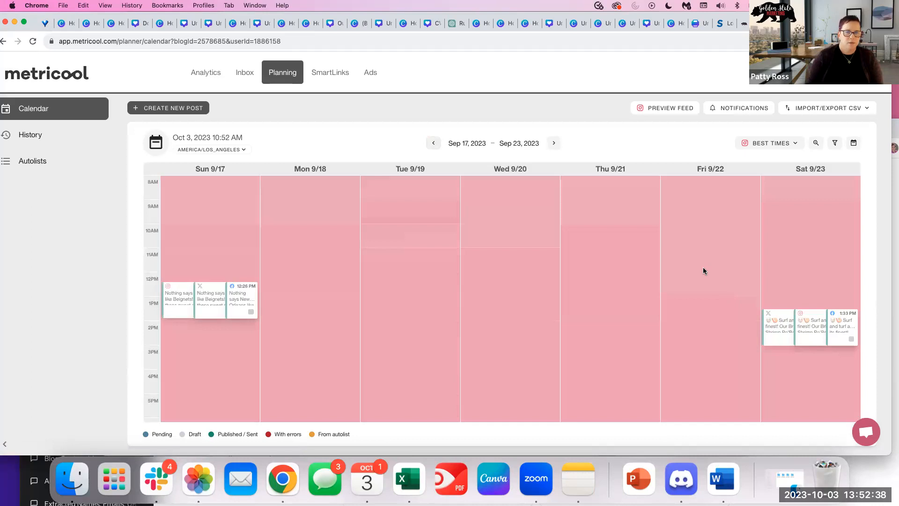
{"action": "left_click", "coordinate": [554, 143]}
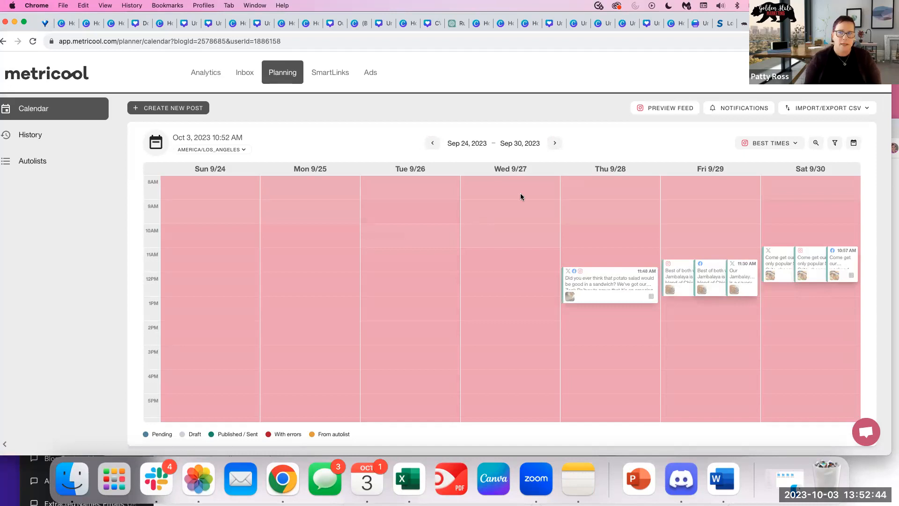
{"action": "left_click", "coordinate": [205, 72]}
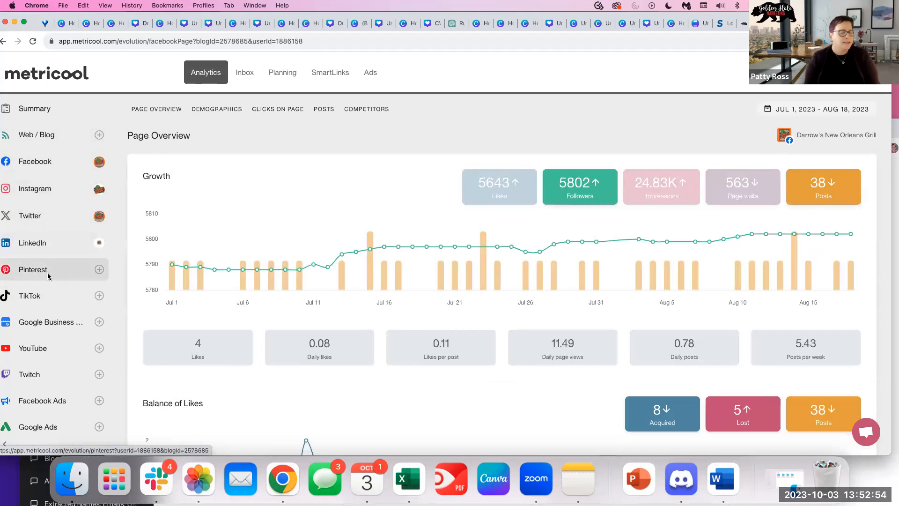
{"action": "scroll", "coordinate": [74, 344], "scroll_direction": "down", "scroll_amount": 2}
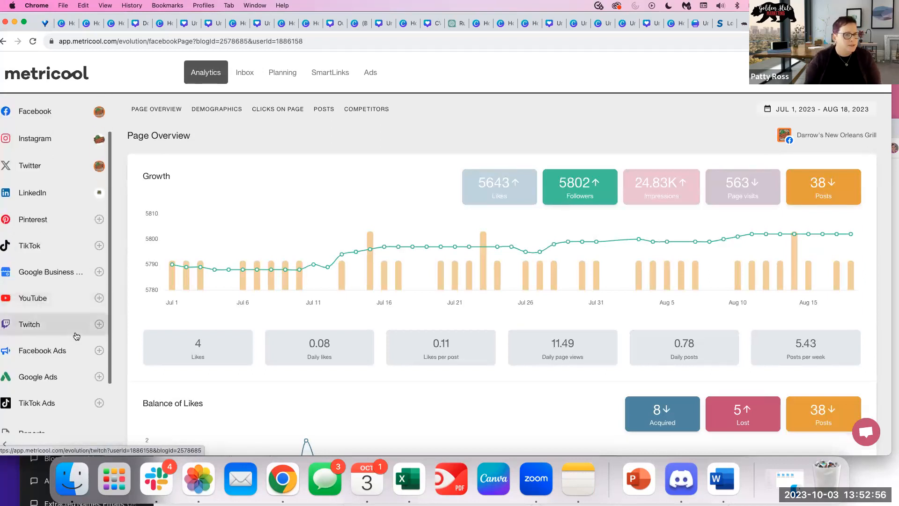
{"action": "scroll", "coordinate": [75, 332], "scroll_direction": "down", "scroll_amount": 5}
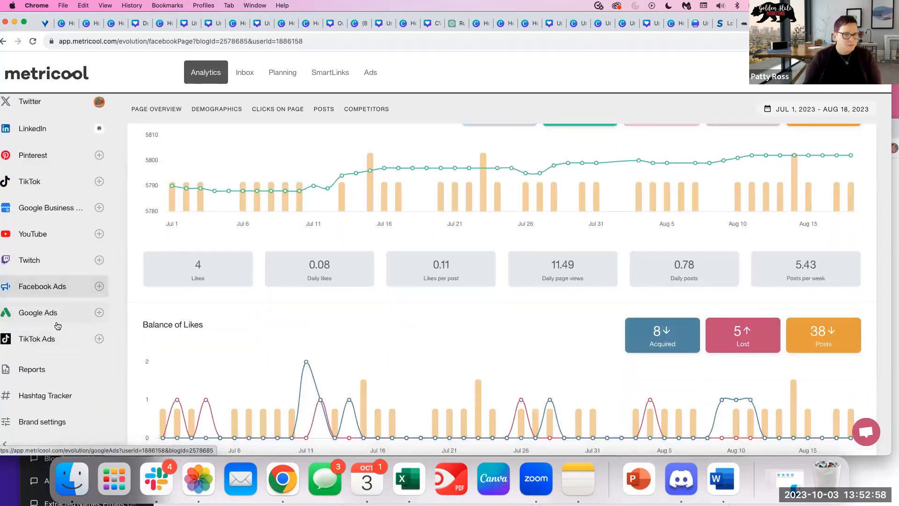
{"action": "scroll", "coordinate": [287, 301], "scroll_direction": "up", "scroll_amount": 3}
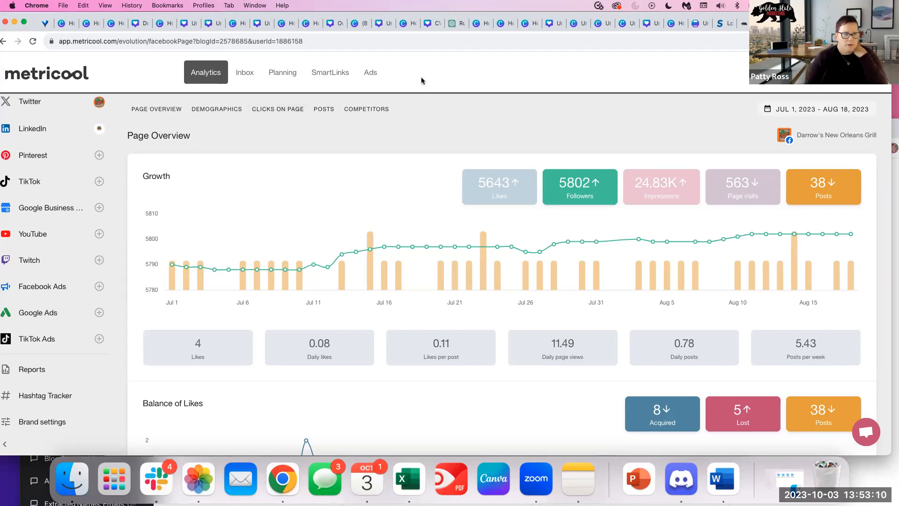
Search the web for Metricool pricing.
{"action": "left_click", "coordinate": [325, 41]}
{"action": "type", "text": "me"}
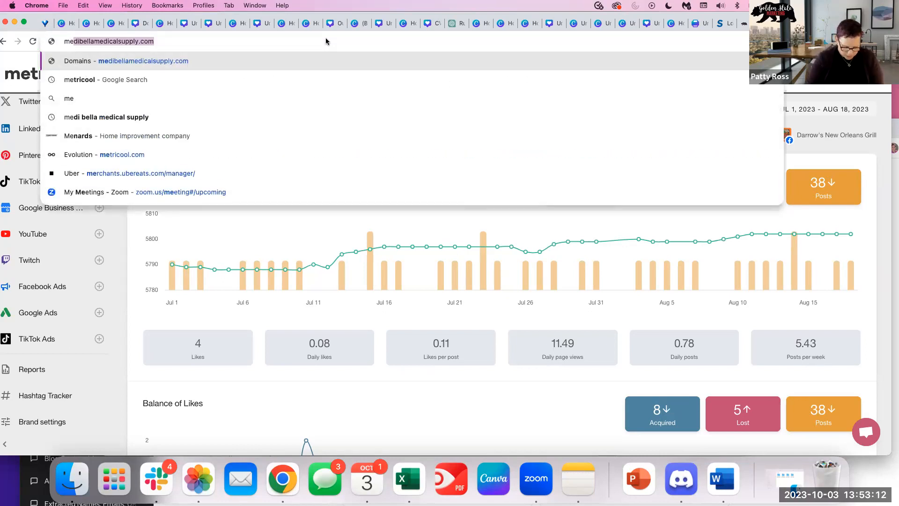
{"action": "type", "text": "tricool plricing"}
{"action": "key", "text": "Return"}
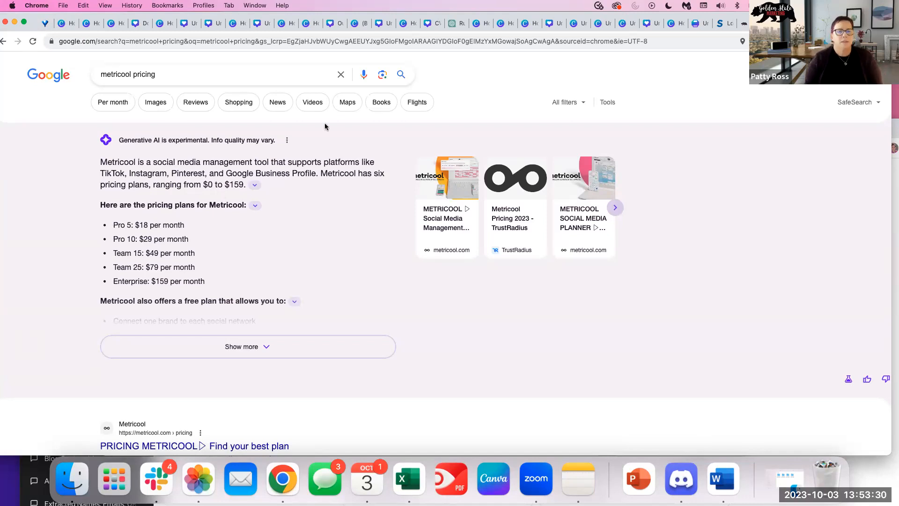
{"action": "scroll", "coordinate": [338, 320], "scroll_direction": "down", "scroll_amount": 5}
Open Metricool's pricing page and review the Free, Starter ($18), Advanced ($45) and Enterprise ($139) plans.
{"action": "left_click", "coordinate": [158, 321]}
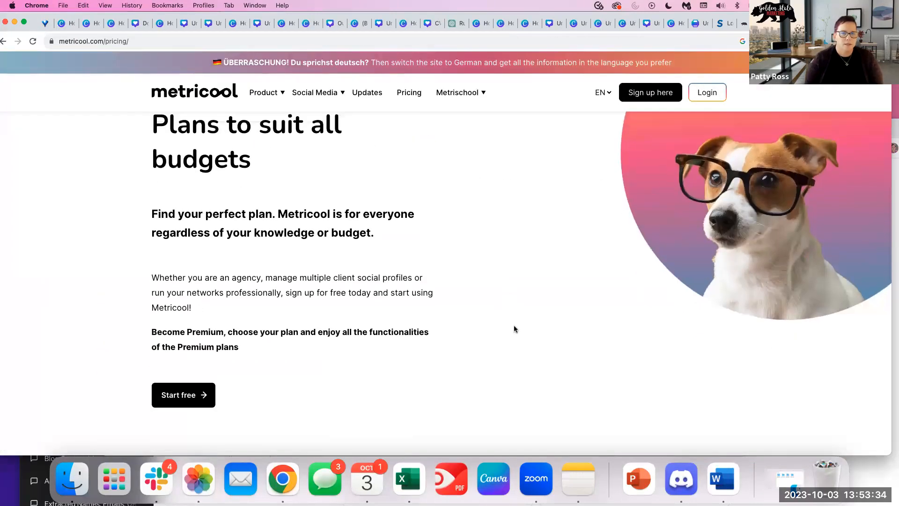
{"action": "left_click", "coordinate": [406, 94]}
{"action": "left_click", "coordinate": [405, 94]}
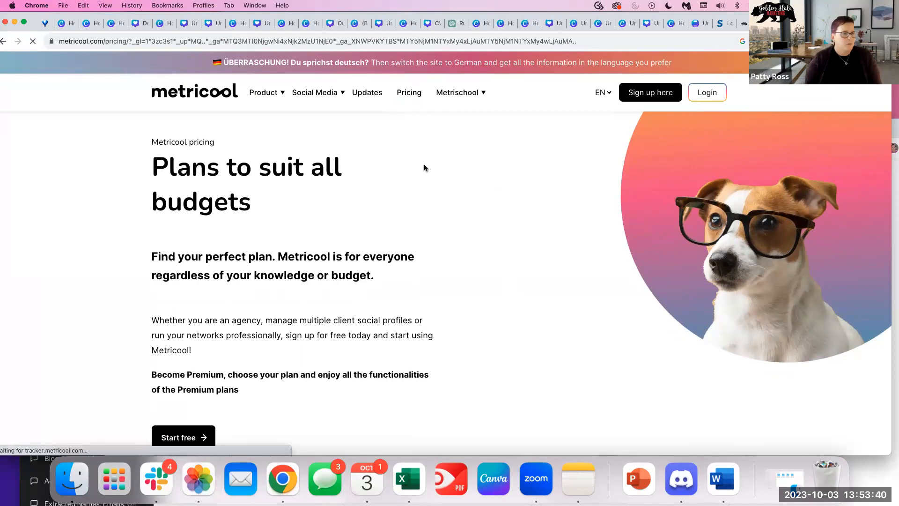
{"action": "scroll", "coordinate": [536, 271], "scroll_direction": "down", "scroll_amount": 4}
{"action": "scroll", "coordinate": [496, 283], "scroll_direction": "down", "scroll_amount": 7}
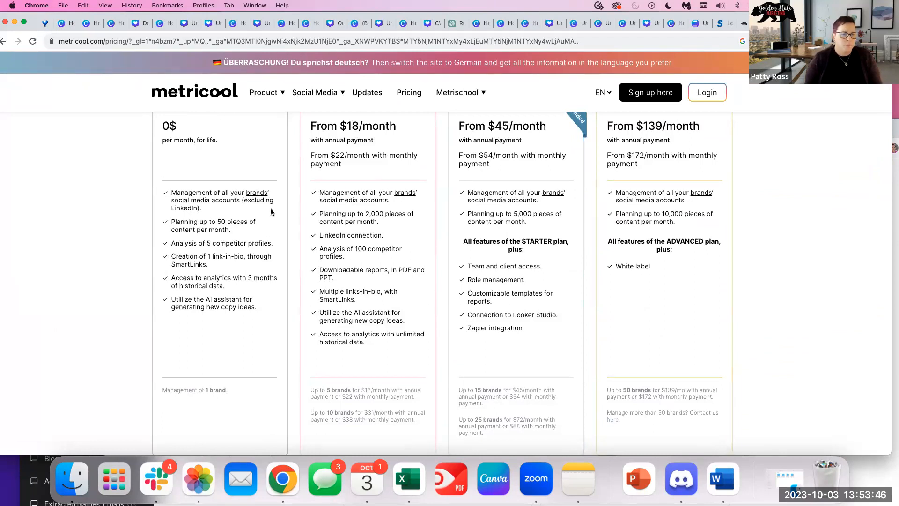
{"action": "scroll", "coordinate": [421, 195], "scroll_direction": "up", "scroll_amount": 1}
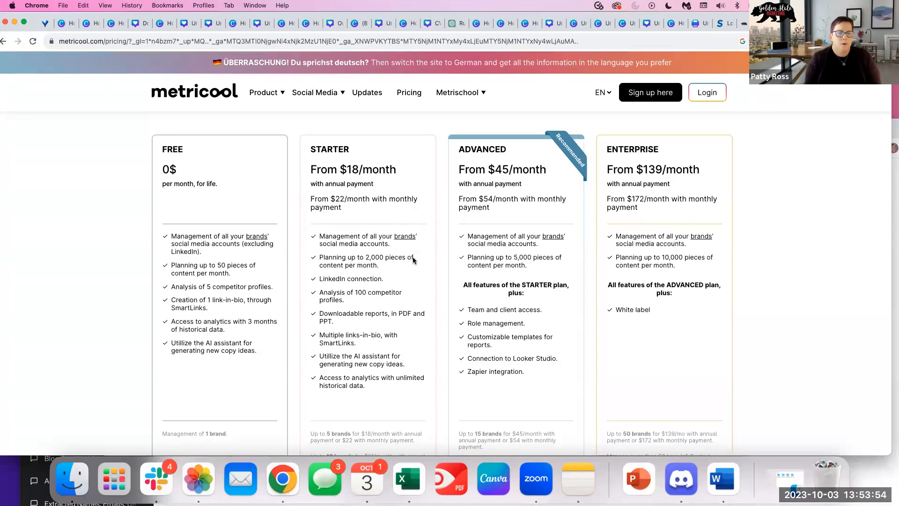
{"action": "scroll", "coordinate": [409, 278], "scroll_direction": "down", "scroll_amount": 1}
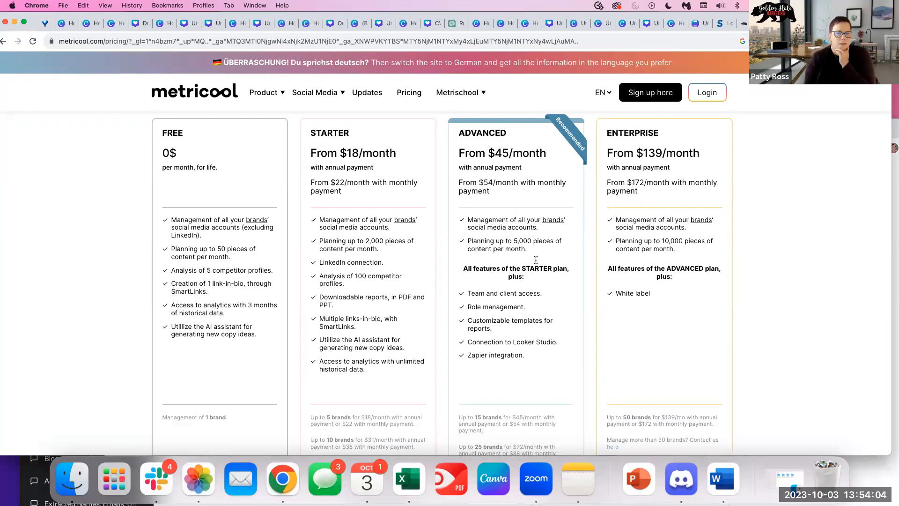
{"action": "scroll", "coordinate": [700, 298], "scroll_direction": "up", "scroll_amount": 2}
{"action": "scroll", "coordinate": [700, 297], "scroll_direction": "down", "scroll_amount": 1}
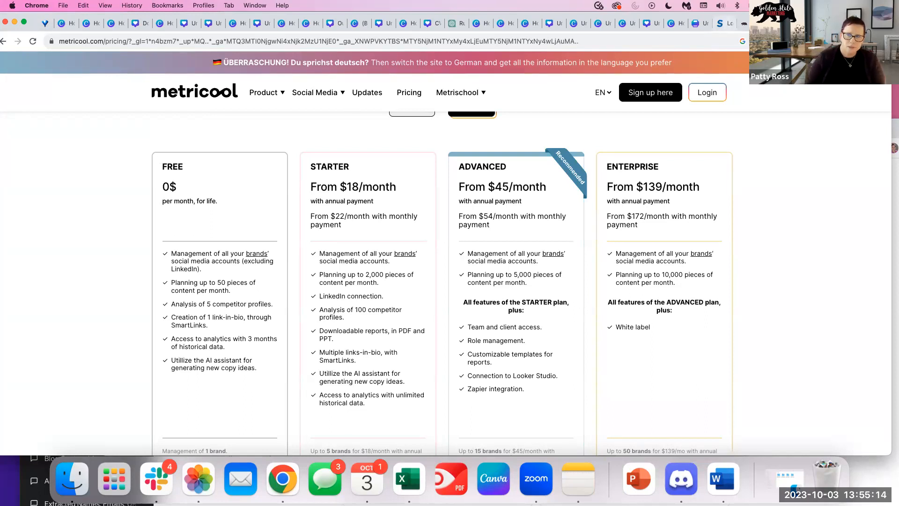
Go back to the MarketingCalendar_2023_Pearl sheet and scan the October posts' captions, hashtags and images.
{"action": "left_click", "coordinate": [796, 24]}
{"action": "scroll", "coordinate": [435, 276], "scroll_direction": "up", "scroll_amount": 3}
{"action": "scroll", "coordinate": [448, 306], "scroll_direction": "down", "scroll_amount": 10}
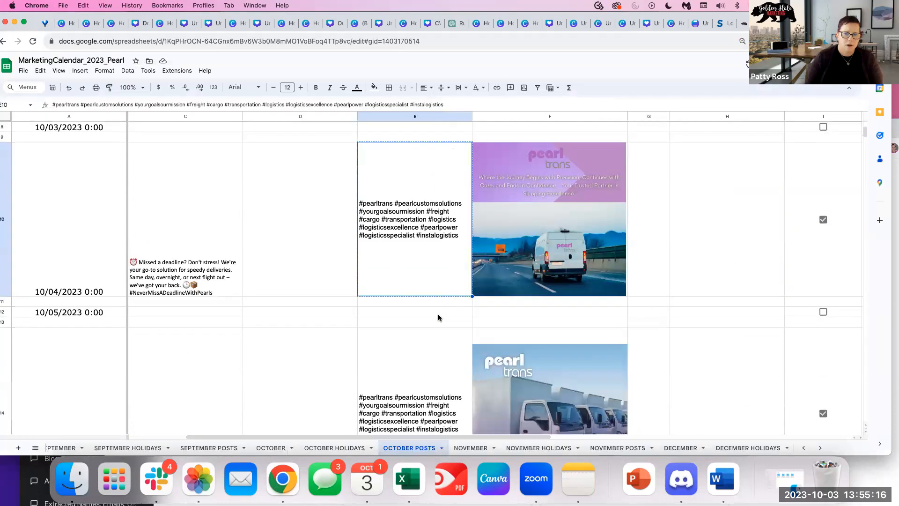
{"action": "scroll", "coordinate": [412, 340], "scroll_direction": "down", "scroll_amount": 15}
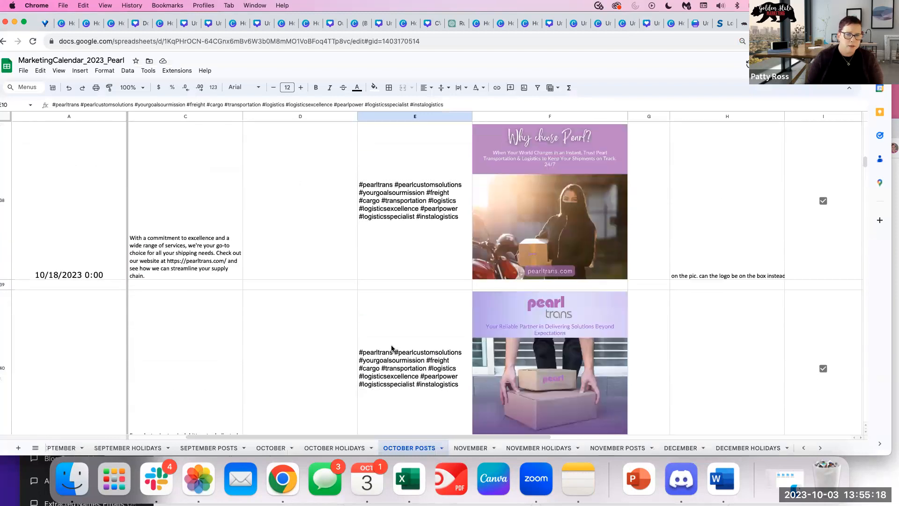
{"action": "scroll", "coordinate": [389, 348], "scroll_direction": "down", "scroll_amount": 10}
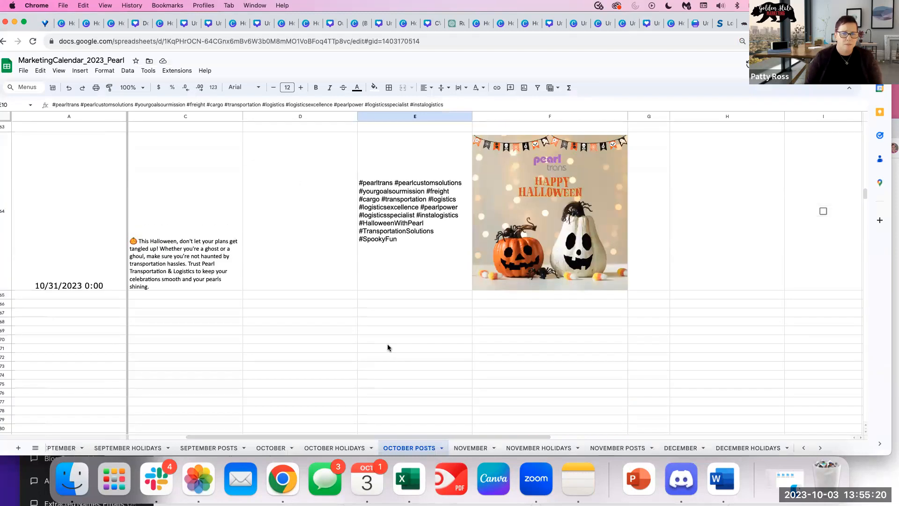
{"action": "scroll", "coordinate": [387, 347], "scroll_direction": "up", "scroll_amount": 15}
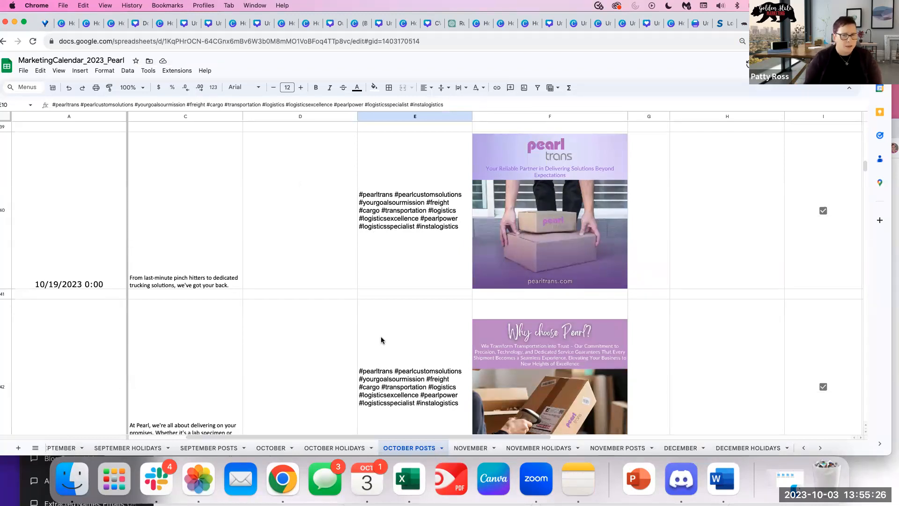
{"action": "scroll", "coordinate": [313, 320], "scroll_direction": "left", "scroll_amount": 2}
{"action": "scroll", "coordinate": [284, 263], "scroll_direction": "up", "scroll_amount": 3}
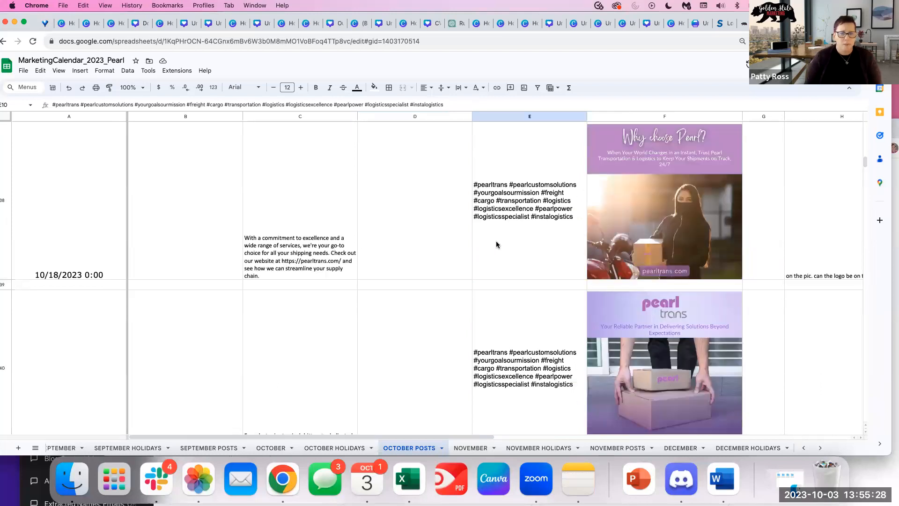